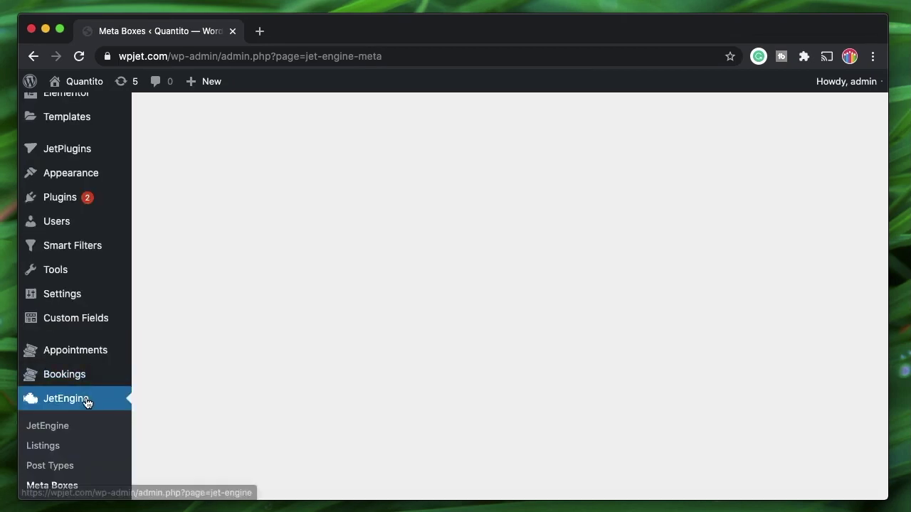
- Open the JetEngine dashboard and review its available modules
{"action": "scroll", "coordinate": [87, 400], "scroll_direction": "down", "scroll_amount": 3}
{"action": "left_click", "coordinate": [50, 314]}
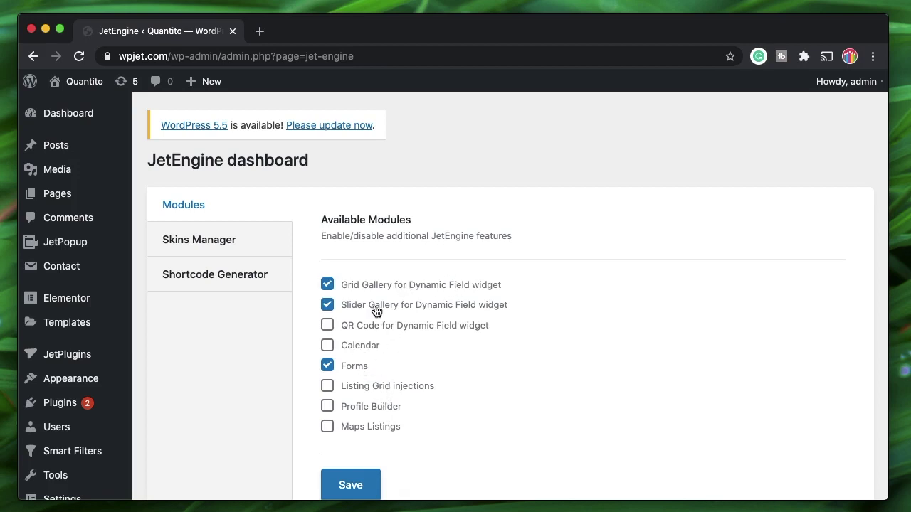
{"action": "scroll", "coordinate": [447, 344], "scroll_direction": "down", "scroll_amount": 3}
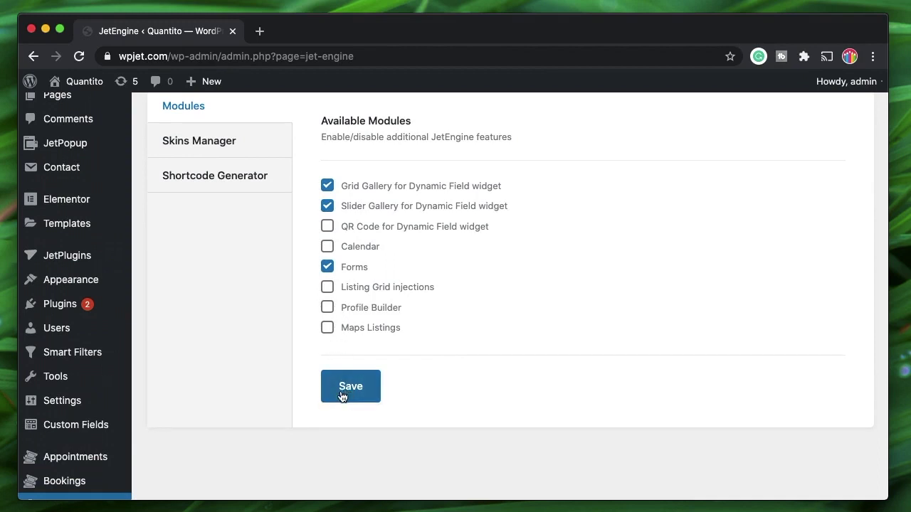
{"action": "scroll", "coordinate": [261, 385], "scroll_direction": "down", "scroll_amount": 1}
- Go to JetEngine's Meta Boxes list and start adding a new meta box
{"action": "scroll", "coordinate": [260, 385], "scroll_direction": "down", "scroll_amount": 5}
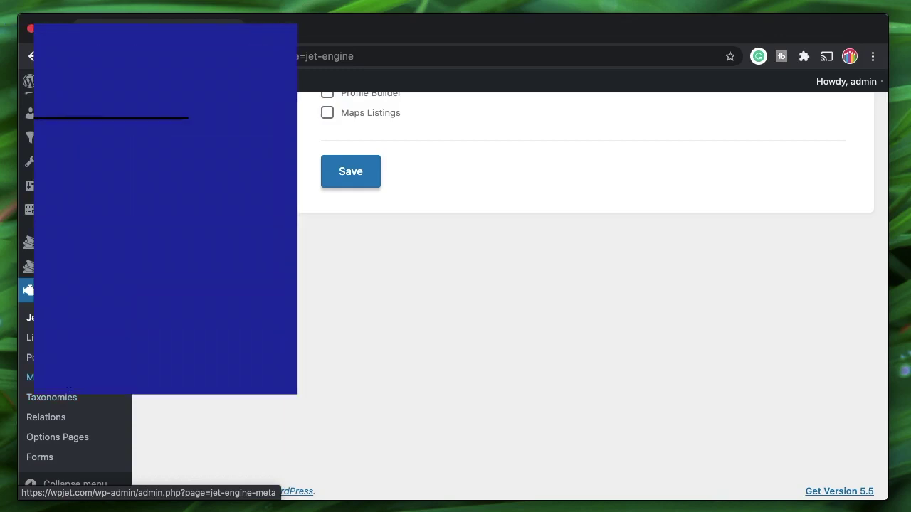
{"action": "left_click", "coordinate": [42, 377]}
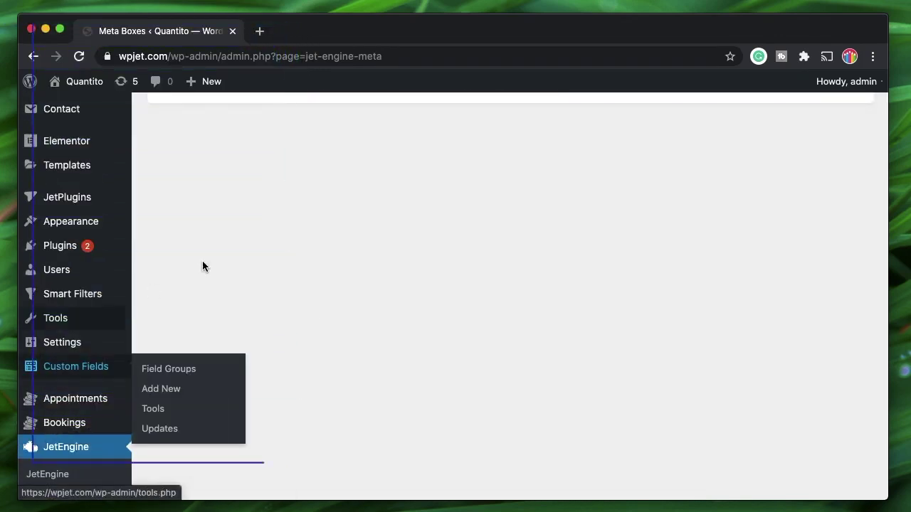
{"action": "scroll", "coordinate": [281, 247], "scroll_direction": "down", "scroll_amount": 5}
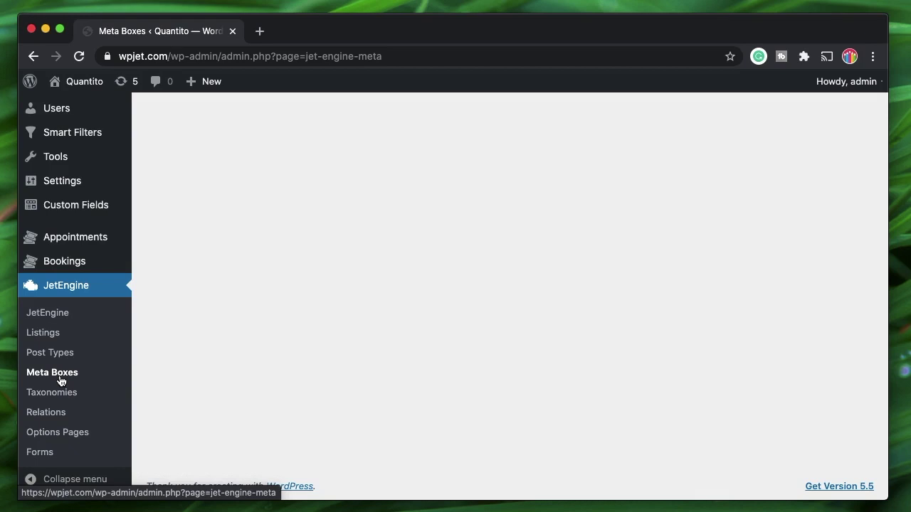
{"action": "mouse_move", "coordinate": [67, 205]}
{"action": "scroll", "coordinate": [258, 375], "scroll_direction": "up", "scroll_amount": 5}
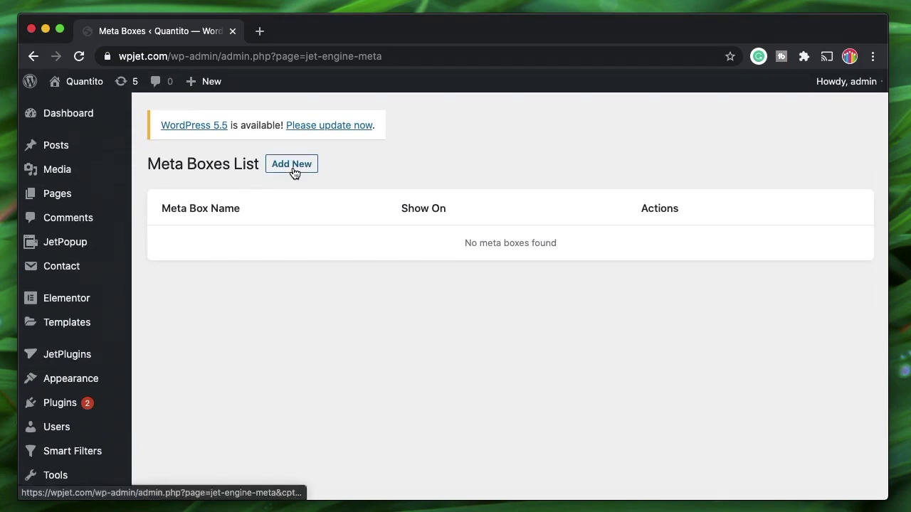
{"action": "left_click", "coordinate": [293, 168]}
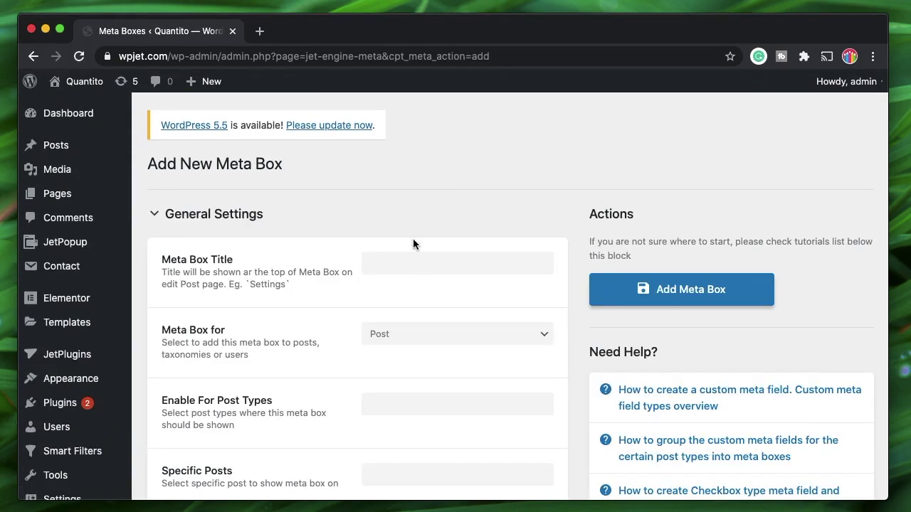
- Title the meta box "Recipe group", assign it to Post, and enable it for the Posts post type
{"action": "left_click", "coordinate": [424, 265]}
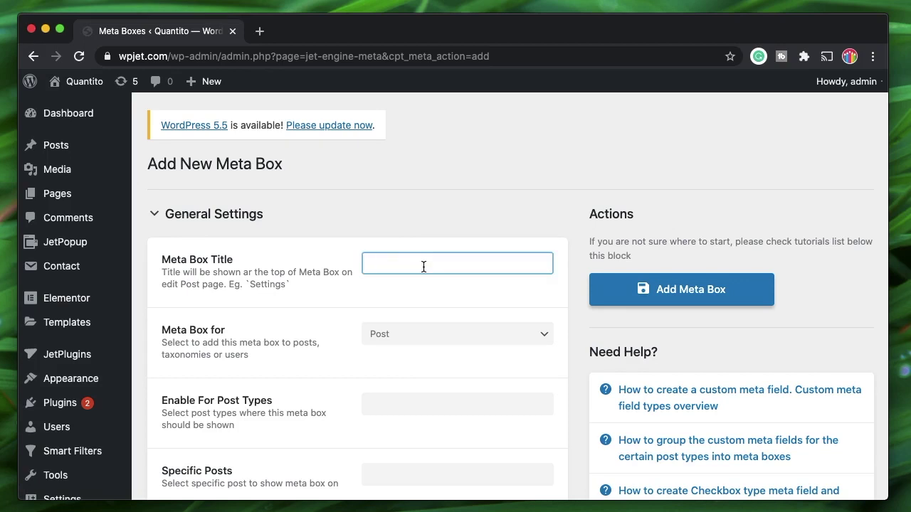
{"action": "type", "text": "Recipe group"}
{"action": "left_click", "coordinate": [441, 341]}
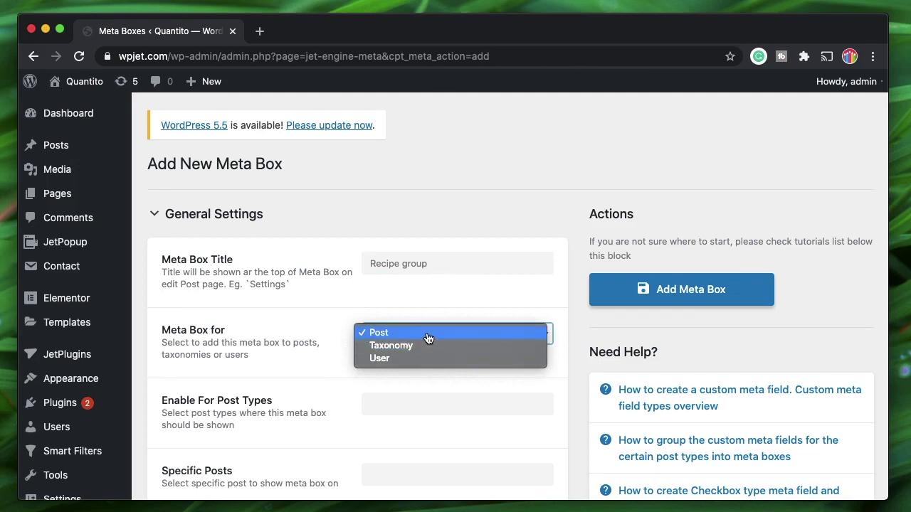
{"action": "left_click", "coordinate": [429, 340]}
{"action": "scroll", "coordinate": [399, 348], "scroll_direction": "down", "scroll_amount": 2}
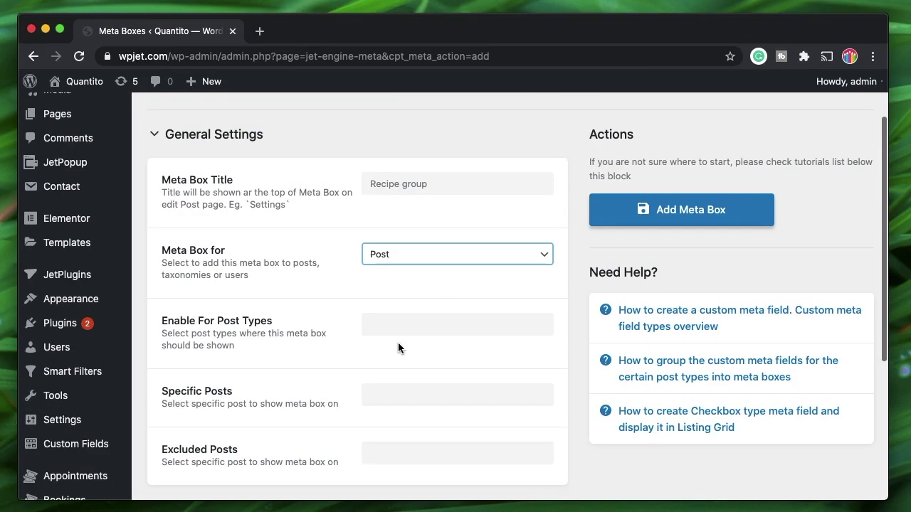
{"action": "left_click", "coordinate": [455, 319]}
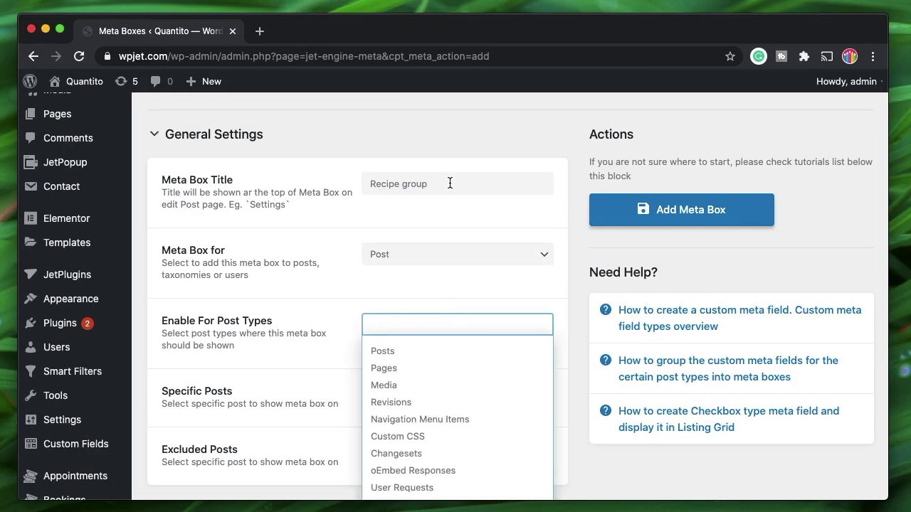
{"action": "left_click", "coordinate": [388, 351]}
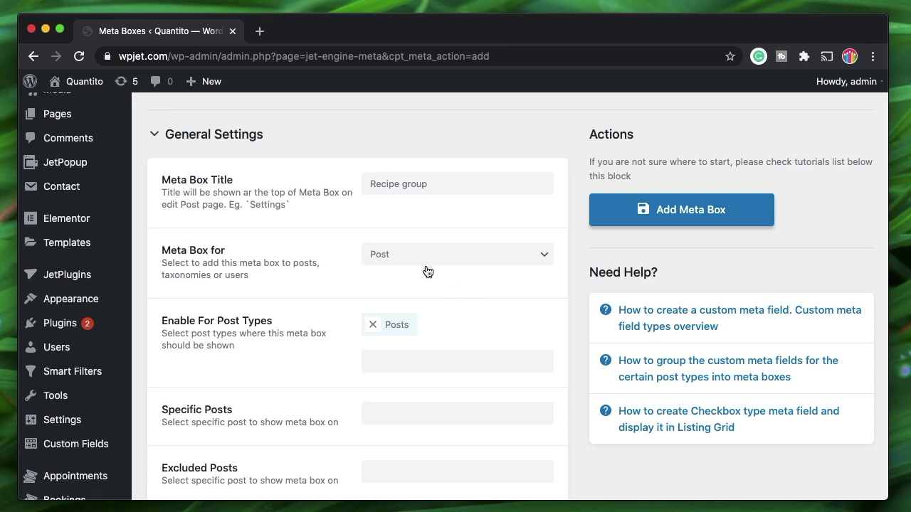
- Switch the meta box target to Taxonomy and User to view their options, and return it to Post
{"action": "left_click", "coordinate": [405, 252]}
{"action": "left_click", "coordinate": [393, 267]}
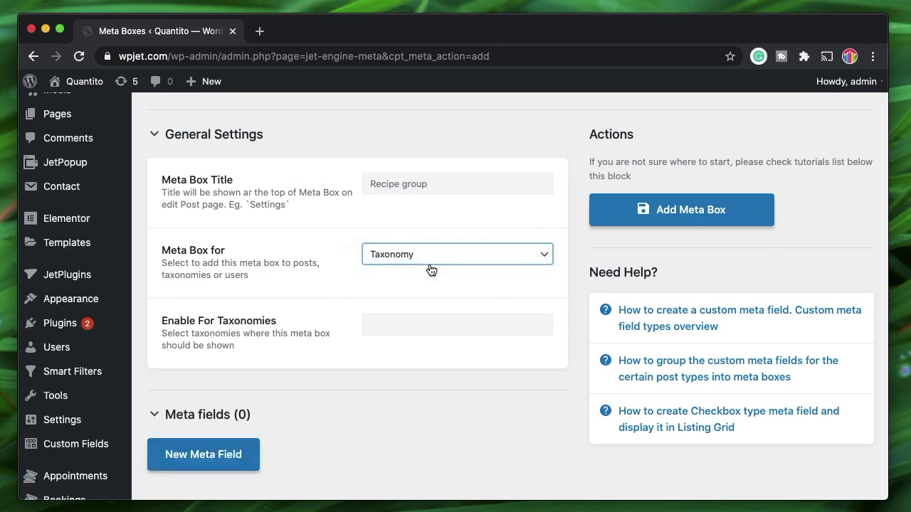
{"action": "left_click", "coordinate": [407, 321]}
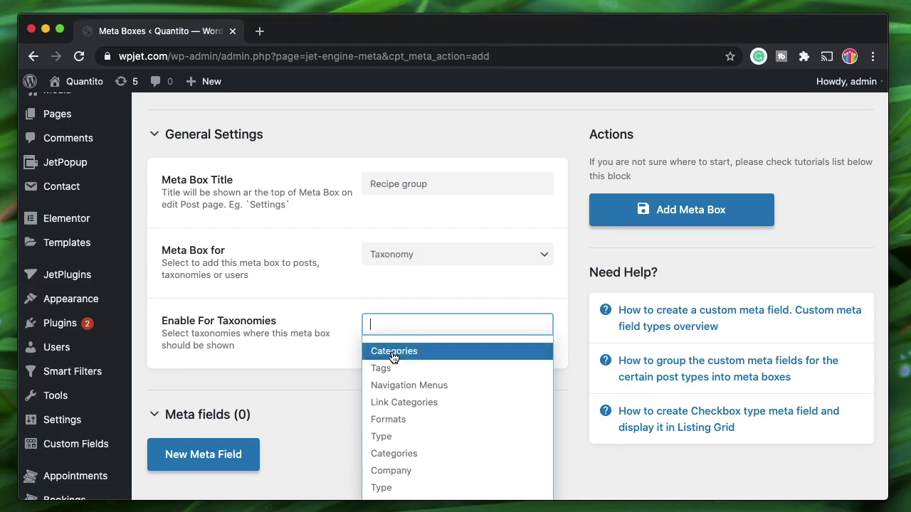
{"action": "left_click", "coordinate": [433, 254]}
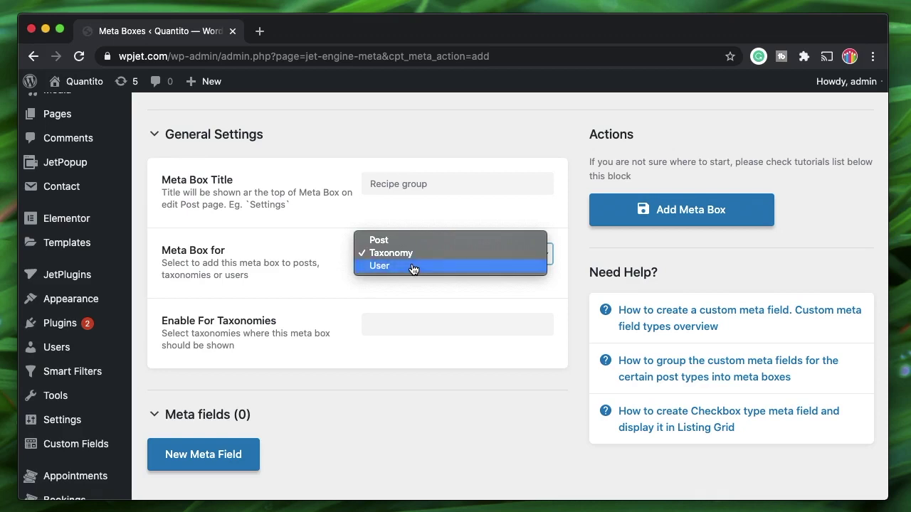
{"action": "left_click", "coordinate": [416, 265]}
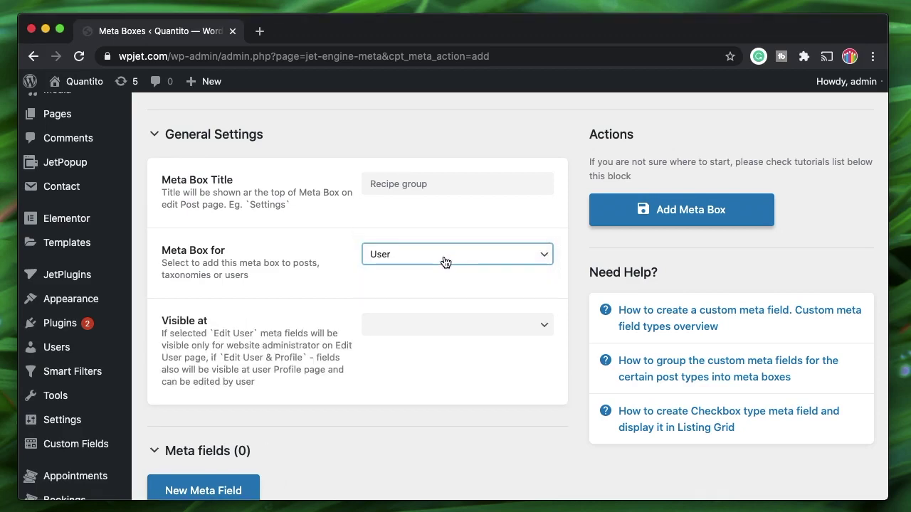
{"action": "left_click", "coordinate": [418, 258]}
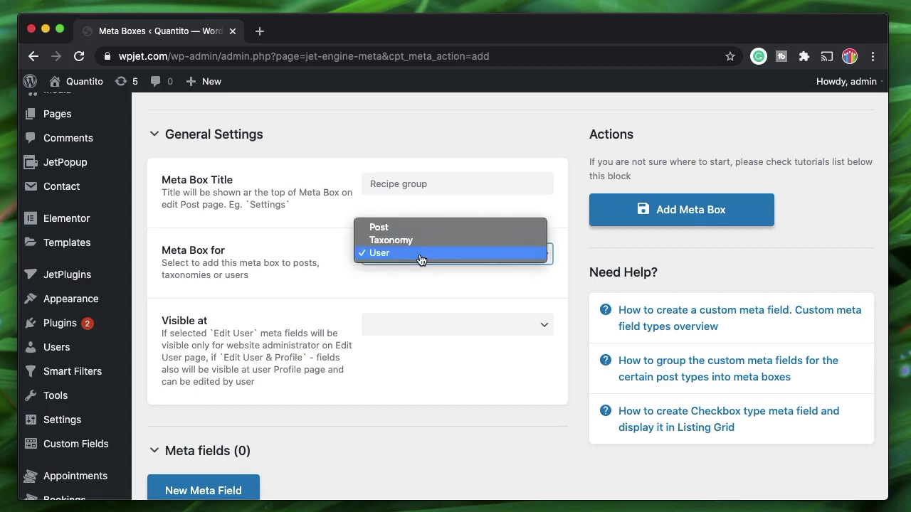
{"action": "left_click", "coordinate": [402, 229]}
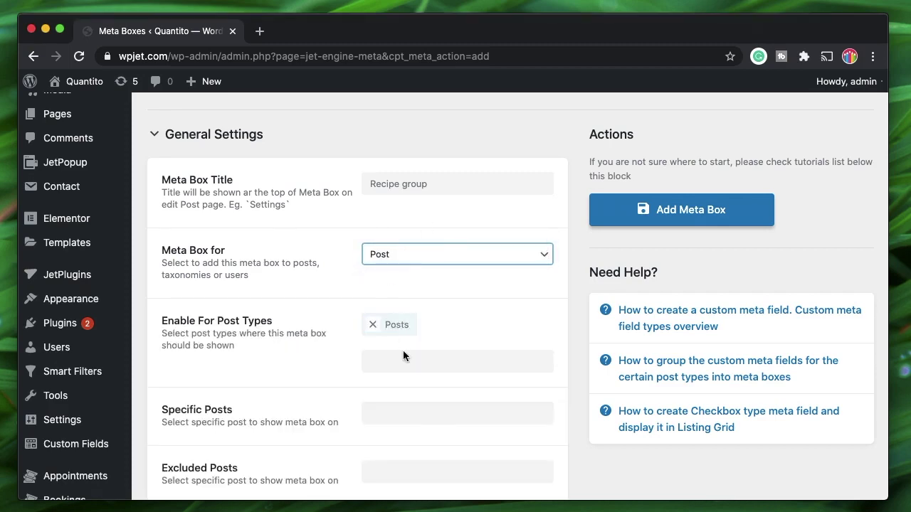
- Examine the meta box's Specific Posts and Excluded Posts settings
{"action": "scroll", "coordinate": [445, 321], "scroll_direction": "down", "scroll_amount": 3}
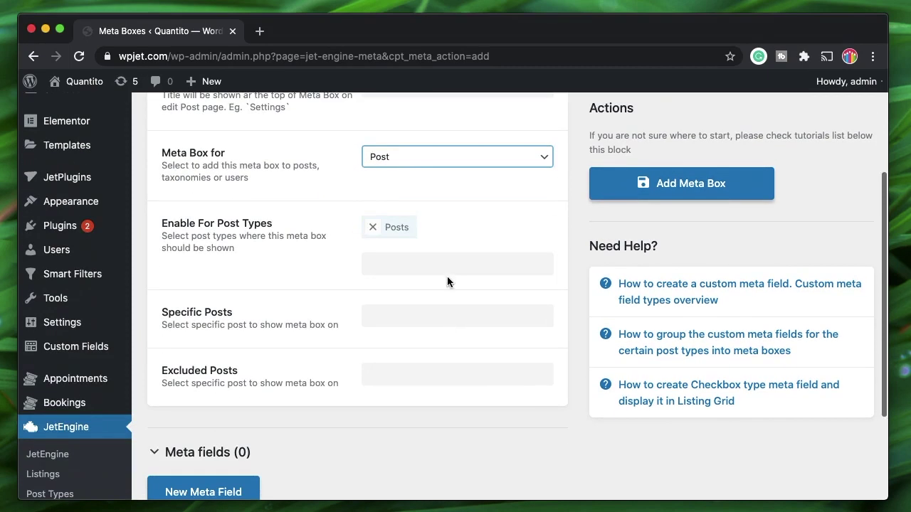
{"action": "left_click", "coordinate": [384, 313]}
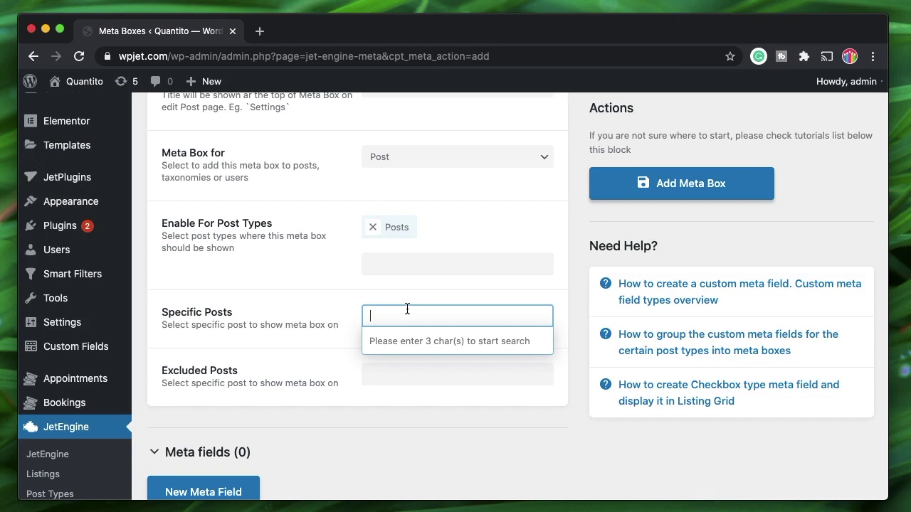
{"action": "left_click", "coordinate": [394, 375]}
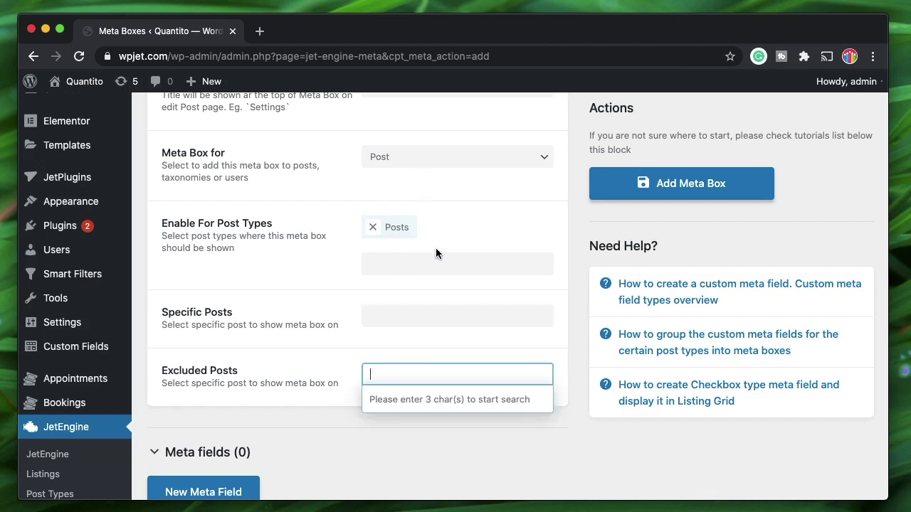
{"action": "scroll", "coordinate": [437, 214], "scroll_direction": "up", "scroll_amount": 1}
{"action": "scroll", "coordinate": [434, 280], "scroll_direction": "down", "scroll_amount": 2}
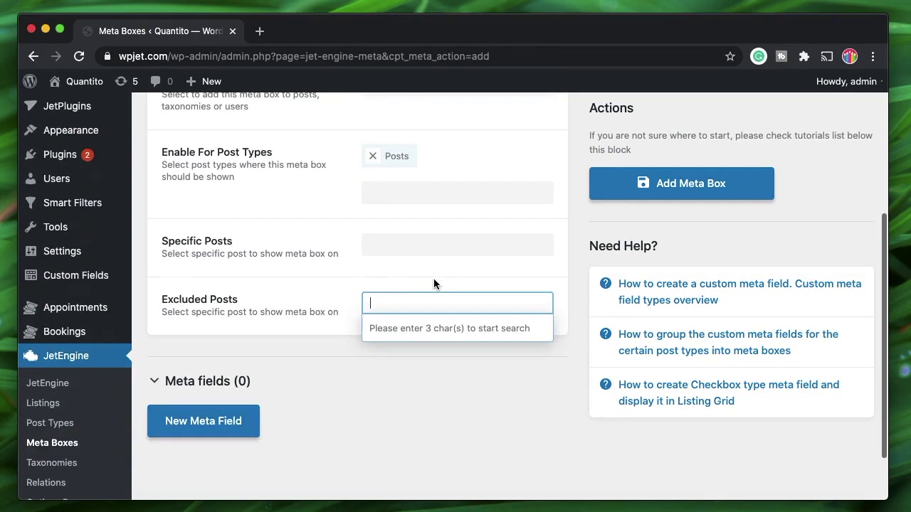
- Add a new meta field to the meta box with the label "Recipe name" and the name/ID recipe-name
{"action": "left_click", "coordinate": [330, 399]}
{"action": "scroll", "coordinate": [330, 400], "scroll_direction": "down", "scroll_amount": 2}
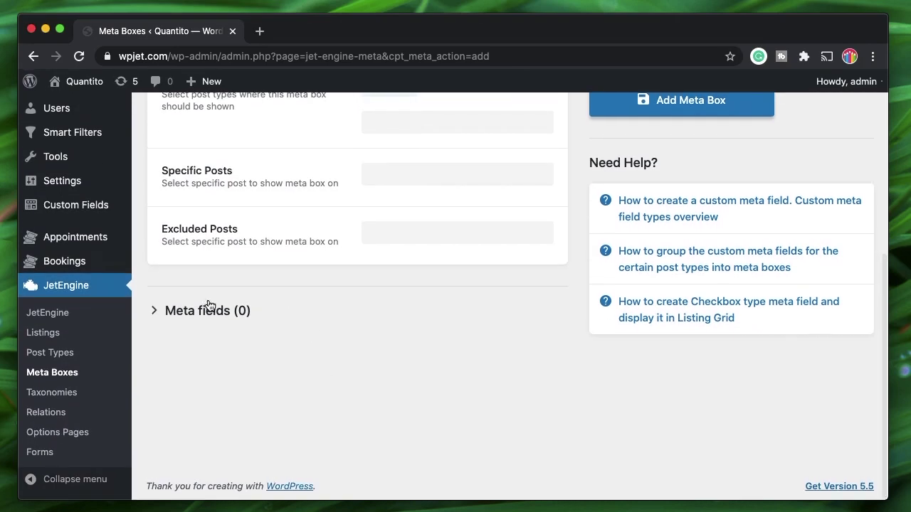
{"action": "left_click", "coordinate": [209, 306]}
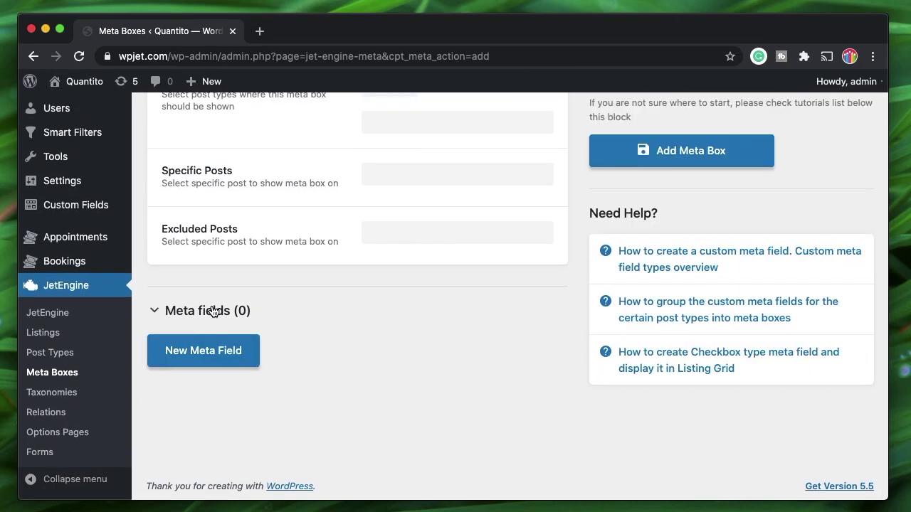
{"action": "left_click", "coordinate": [219, 353]}
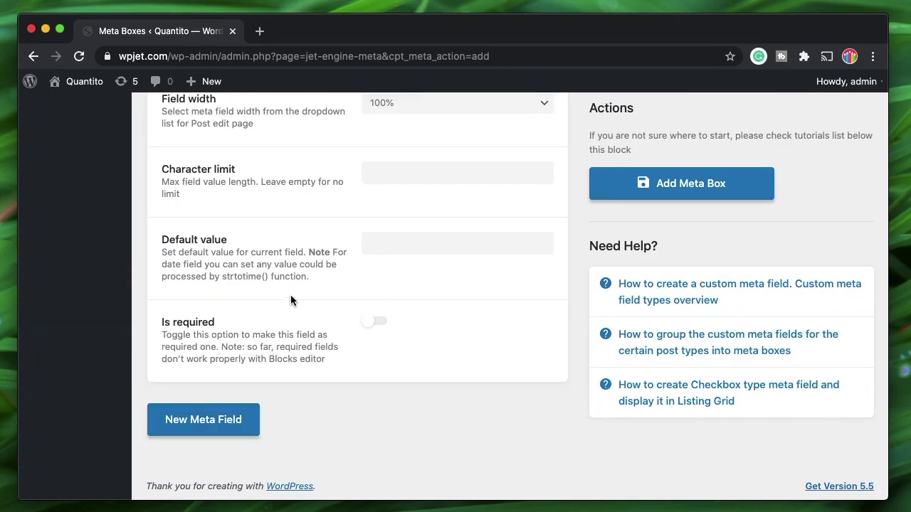
{"action": "scroll", "coordinate": [291, 299], "scroll_direction": "up", "scroll_amount": 8}
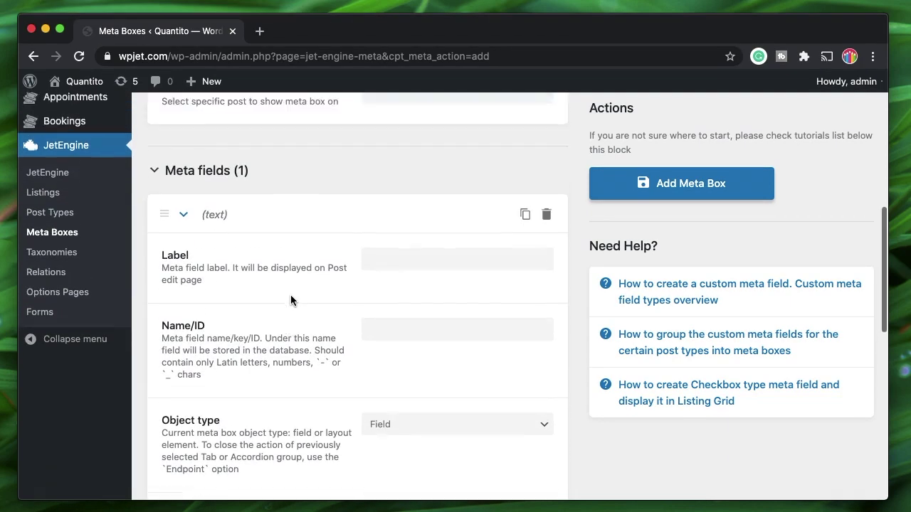
{"action": "left_click", "coordinate": [413, 254]}
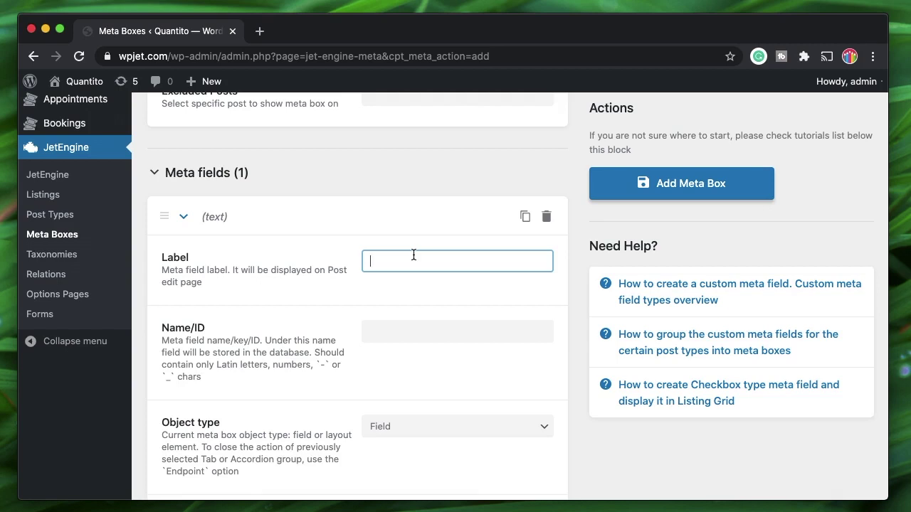
{"action": "type", "text": "Recipe"}
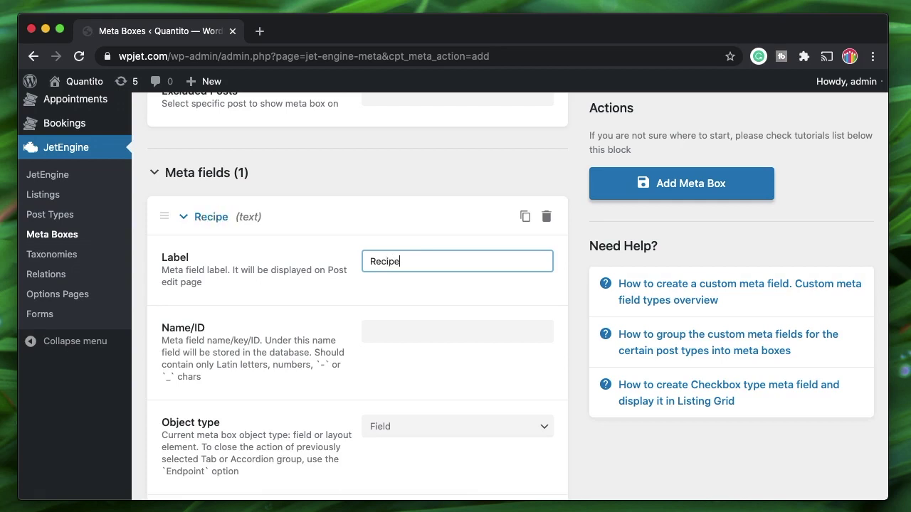
{"action": "type", "text": " name"}
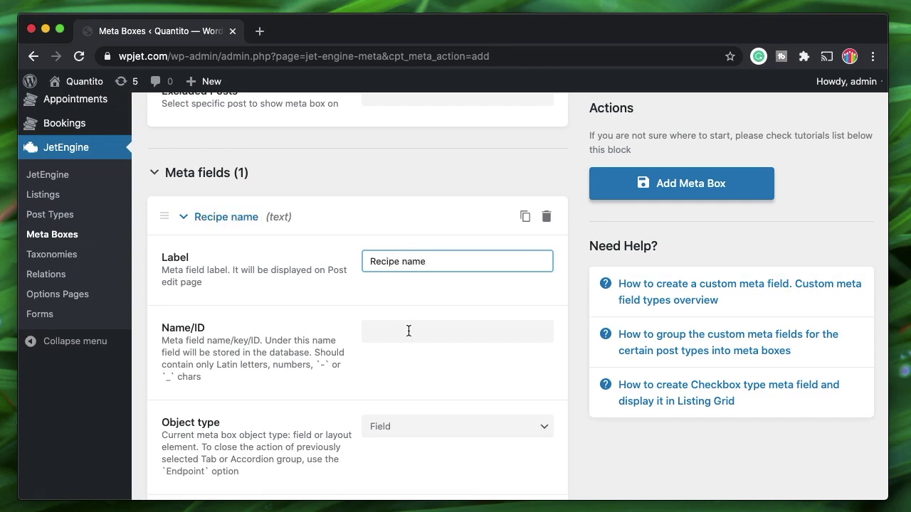
{"action": "left_click", "coordinate": [409, 331]}
- Choose Field as the Recipe name field's object type and Text as its field type
{"action": "left_click", "coordinate": [437, 427]}
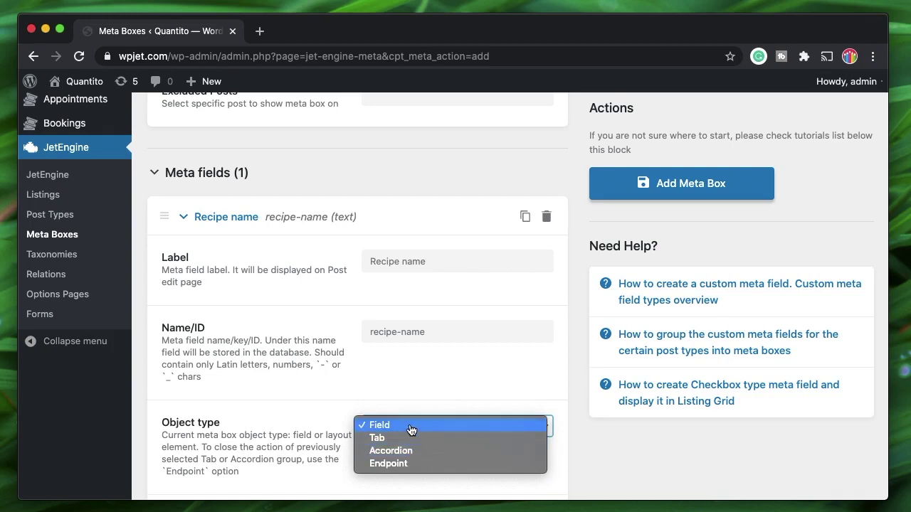
{"action": "left_click", "coordinate": [411, 429]}
{"action": "scroll", "coordinate": [445, 403], "scroll_direction": "down", "scroll_amount": 3}
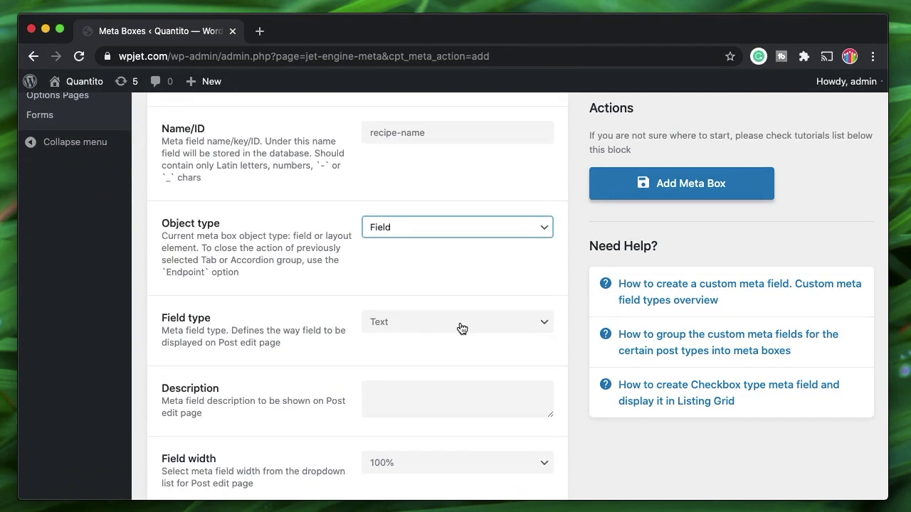
{"action": "left_click", "coordinate": [465, 324]}
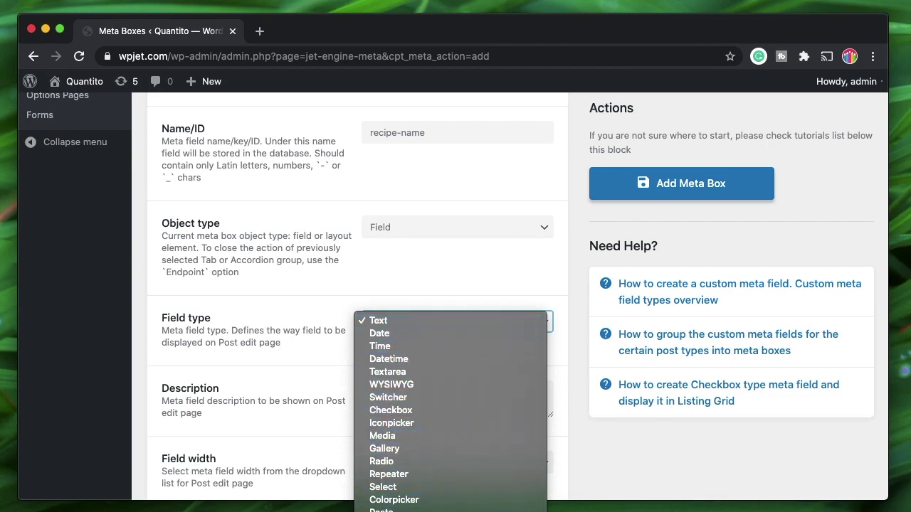
{"action": "left_click", "coordinate": [391, 325]}
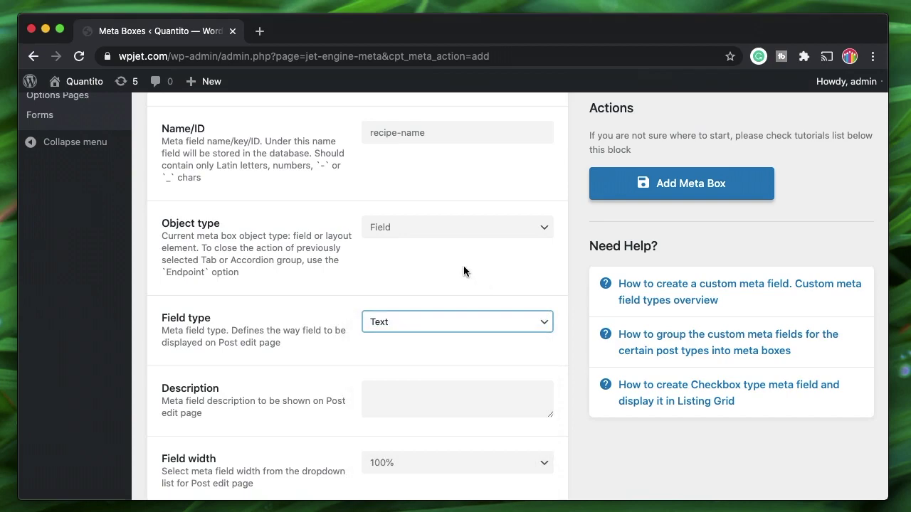
- Review the Recipe name field's remaining settings, from description and field width to the required option
{"action": "scroll", "coordinate": [463, 271], "scroll_direction": "up", "scroll_amount": 3}
{"action": "scroll", "coordinate": [463, 271], "scroll_direction": "down", "scroll_amount": 2}
{"action": "scroll", "coordinate": [463, 269], "scroll_direction": "down", "scroll_amount": 4}
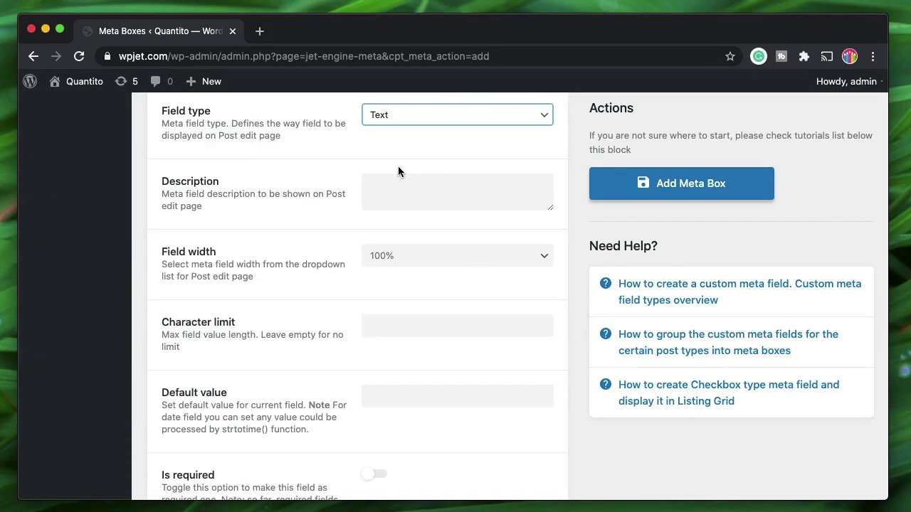
{"action": "scroll", "coordinate": [404, 278], "scroll_direction": "down", "scroll_amount": 3}
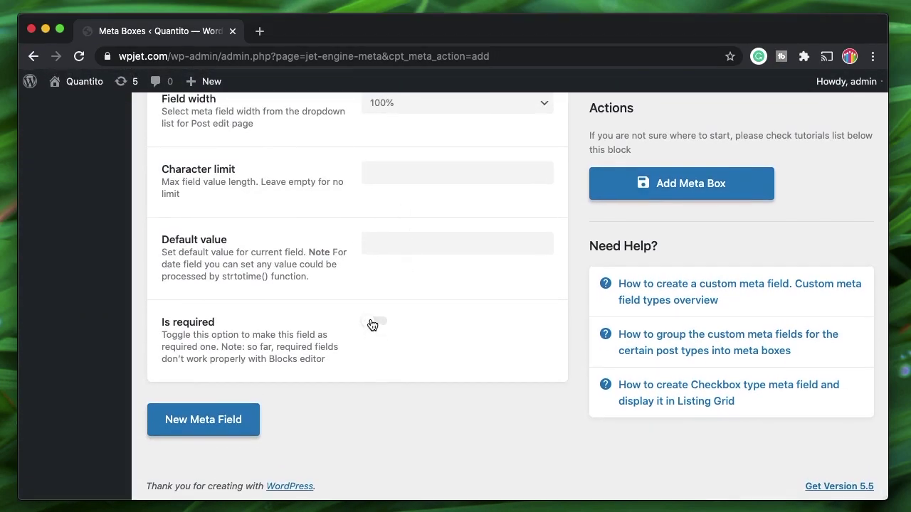
- Collapse the Recipe name field's settings in the meta fields list
{"action": "left_click", "coordinate": [372, 321]}
{"action": "scroll", "coordinate": [408, 329], "scroll_direction": "up", "scroll_amount": 10}
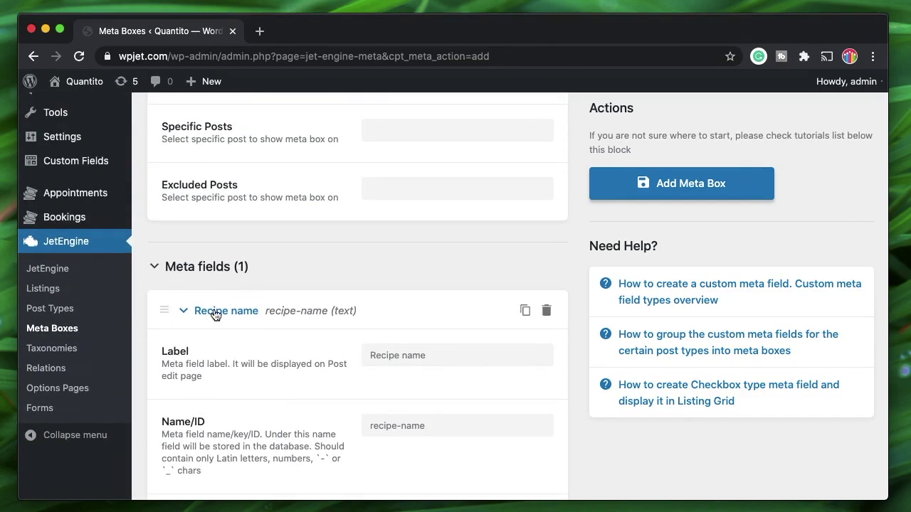
{"action": "left_click", "coordinate": [215, 314]}
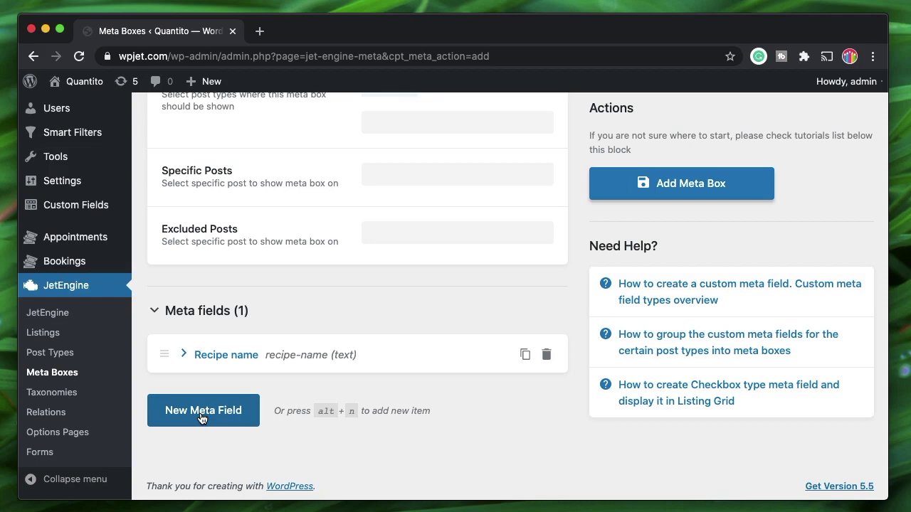
- Add a second meta field with the label "Time" and the name/ID time
{"action": "left_click", "coordinate": [224, 407]}
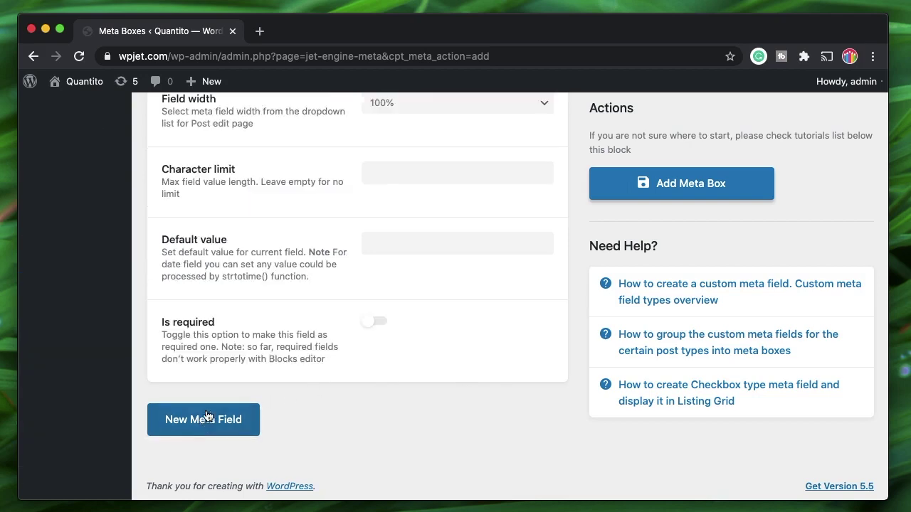
{"action": "scroll", "coordinate": [374, 269], "scroll_direction": "up", "scroll_amount": 10}
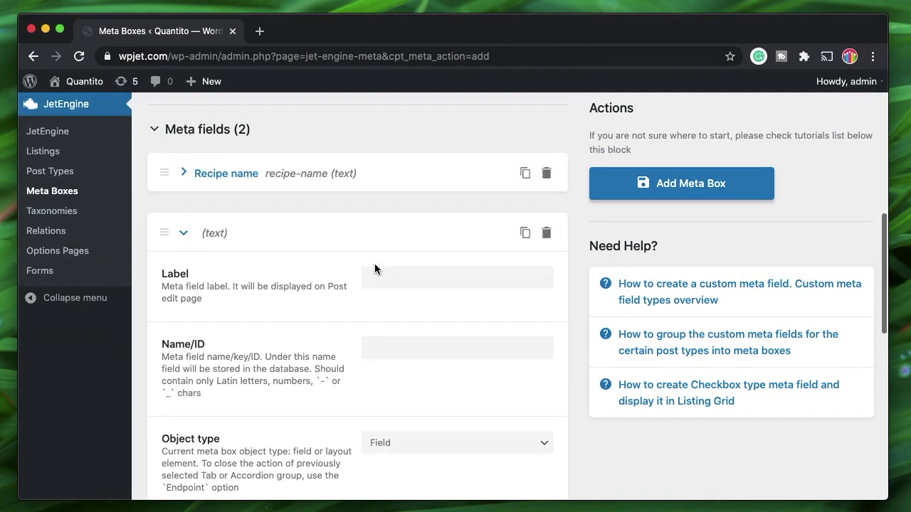
{"action": "left_click", "coordinate": [388, 292]}
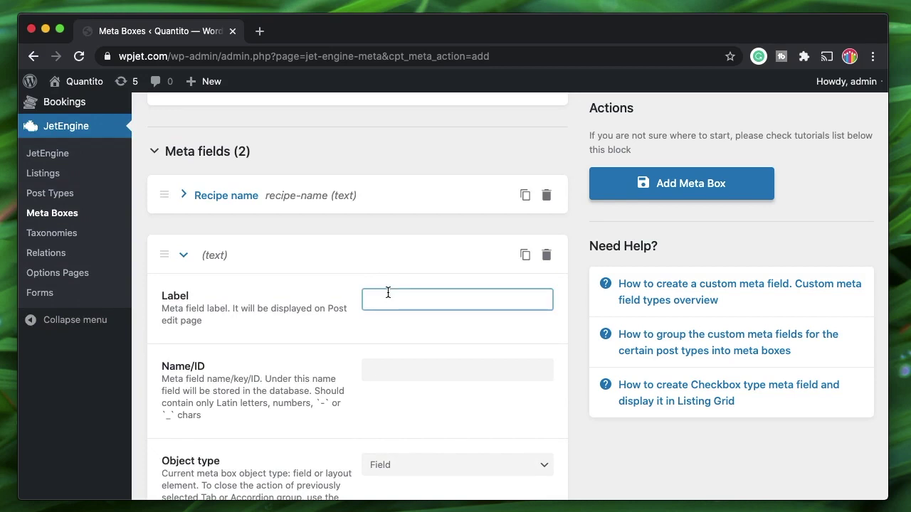
{"action": "type", "text": "Time"}
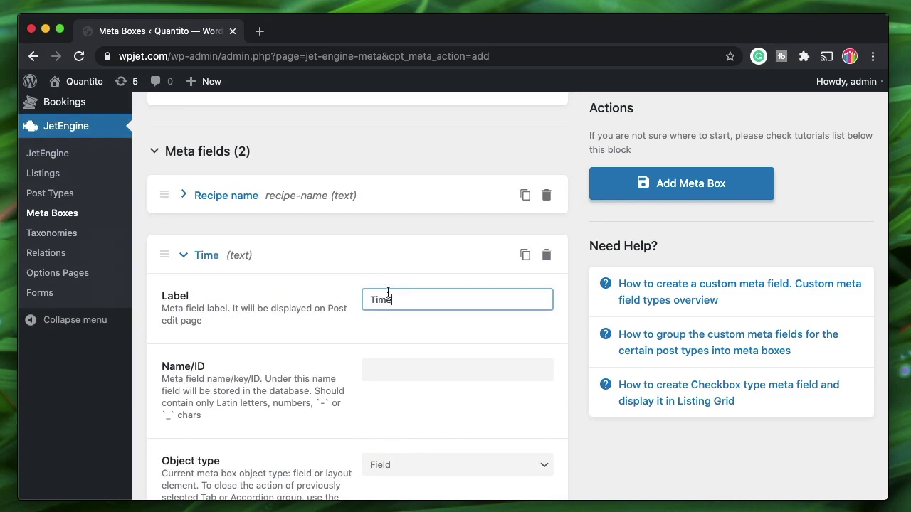
{"action": "left_click", "coordinate": [406, 362]}
{"action": "scroll", "coordinate": [406, 366], "scroll_direction": "down", "scroll_amount": 3}
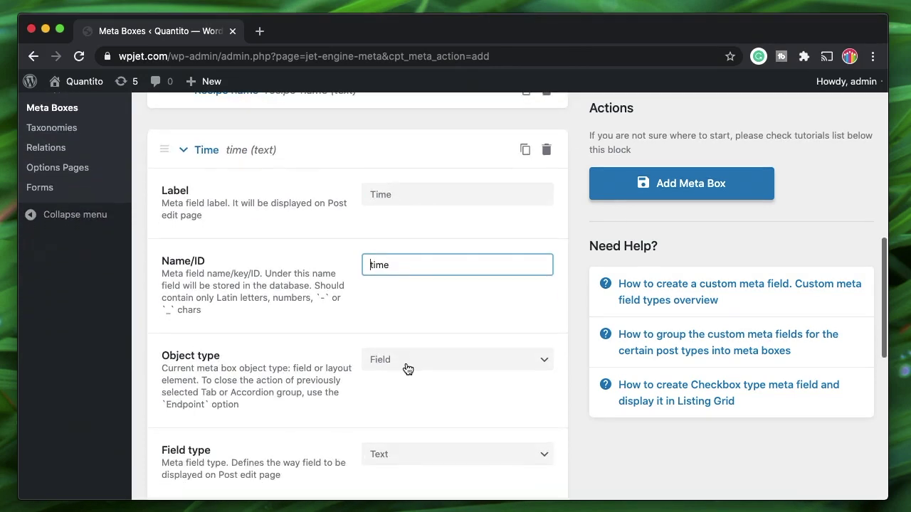
- Set the Time field's field type to Time and collapse its settings
{"action": "scroll", "coordinate": [439, 368], "scroll_direction": "down", "scroll_amount": 4}
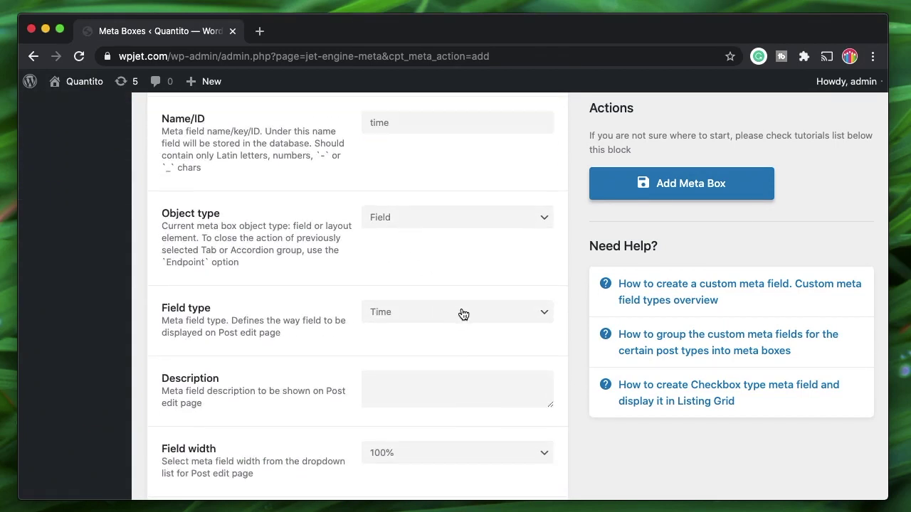
{"action": "left_click", "coordinate": [463, 317]}
{"action": "left_click", "coordinate": [462, 316]}
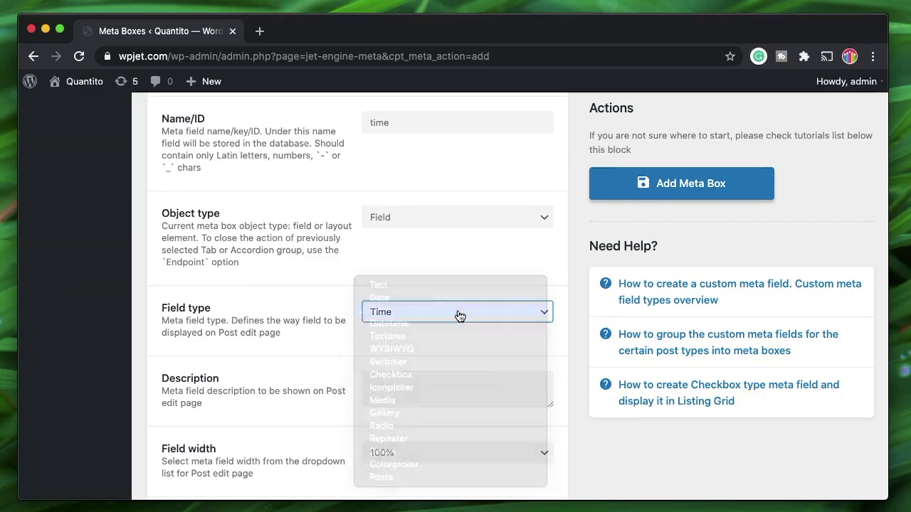
{"action": "scroll", "coordinate": [382, 236], "scroll_direction": "up", "scroll_amount": 3}
{"action": "scroll", "coordinate": [382, 294], "scroll_direction": "up", "scroll_amount": 2}
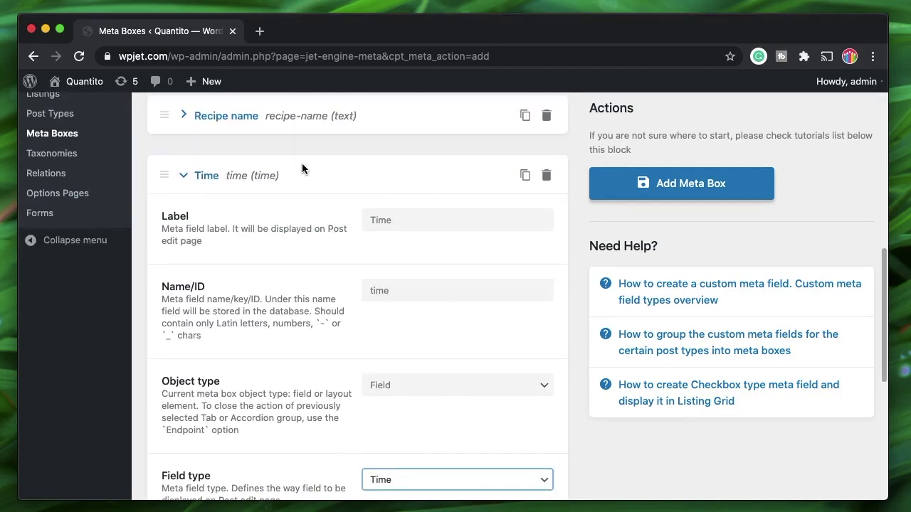
{"action": "left_click", "coordinate": [221, 182]}
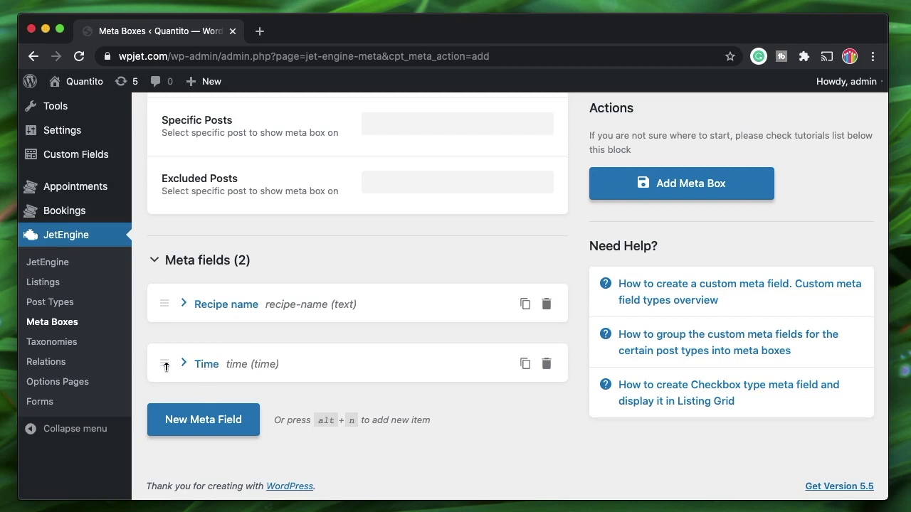
- Add a third meta field to the meta box with the label "Ingredients"
{"action": "mouse_move", "coordinate": [165, 361]}
{"action": "left_mouse_down"}
{"action": "mouse_move", "coordinate": [158, 292]}
{"action": "mouse_move", "coordinate": [179, 358]}
{"action": "left_mouse_up"}
{"action": "left_click", "coordinate": [224, 420]}
{"action": "scroll", "coordinate": [341, 265], "scroll_direction": "up", "scroll_amount": 4}
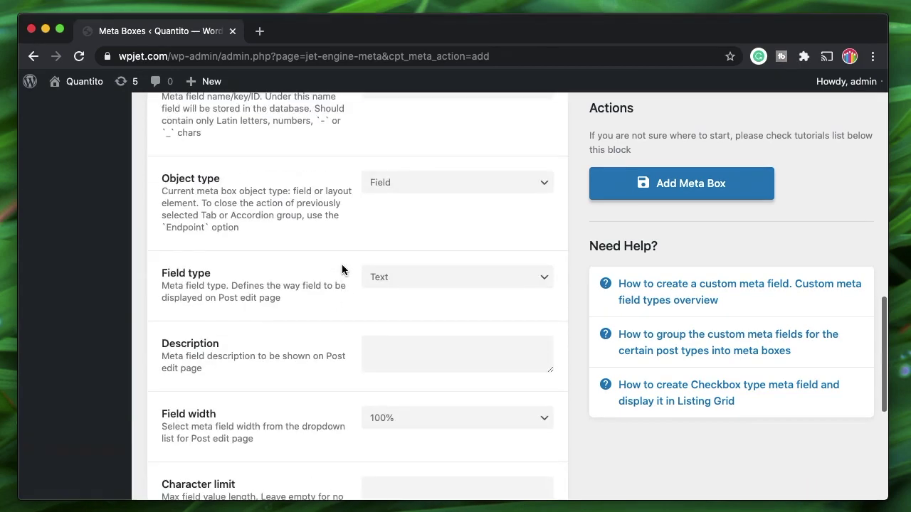
{"action": "scroll", "coordinate": [341, 269], "scroll_direction": "up", "scroll_amount": 5}
{"action": "left_click", "coordinate": [398, 201]}
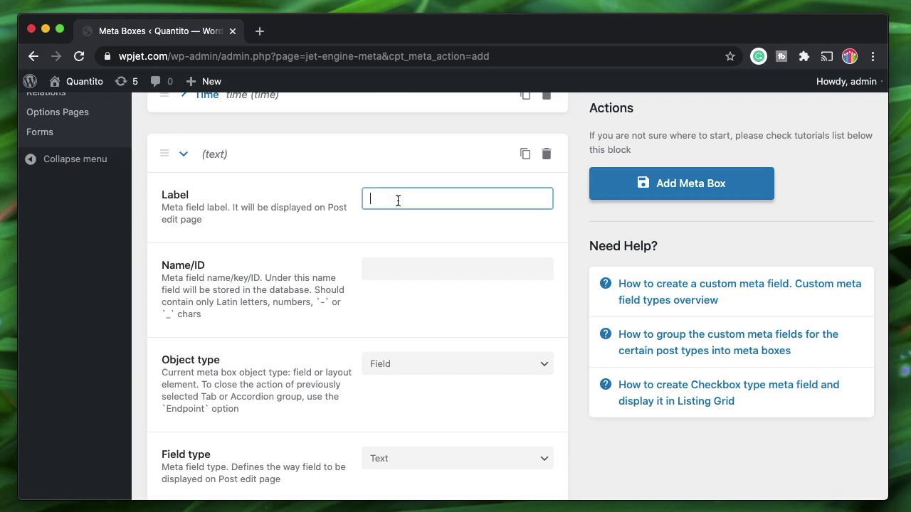
{"action": "type", "text": "Ingredients"}
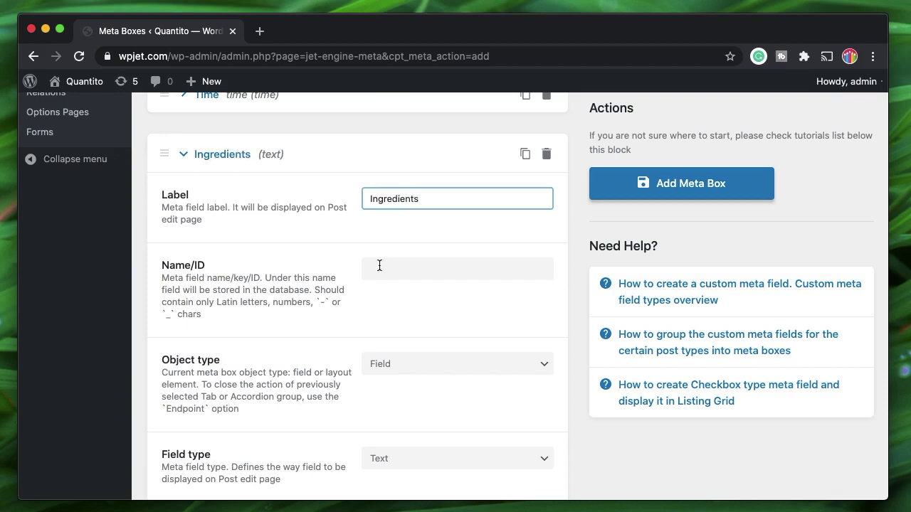
- Keep Field as the Ingredients field's object type, set its field type to WYSIWYG, and collapse its settings
{"action": "left_click", "coordinate": [444, 201]}
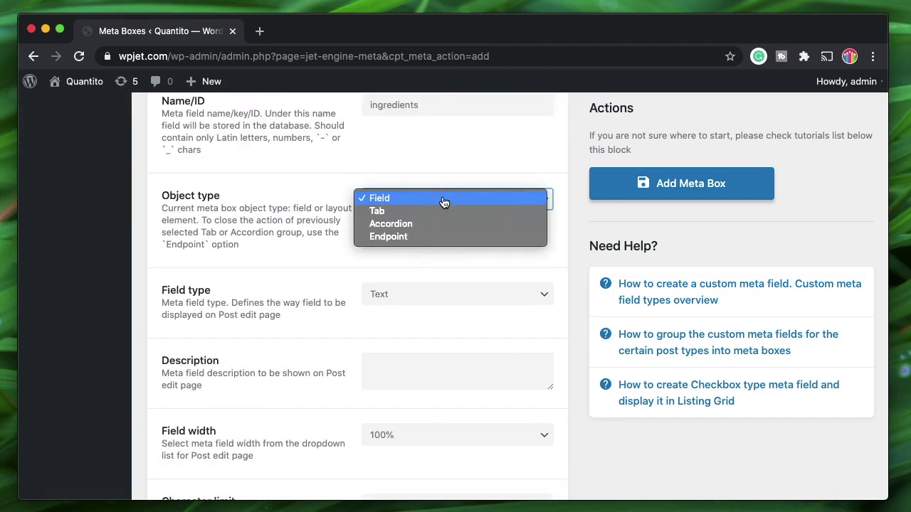
{"action": "left_click", "coordinate": [444, 200]}
{"action": "left_click", "coordinate": [427, 298]}
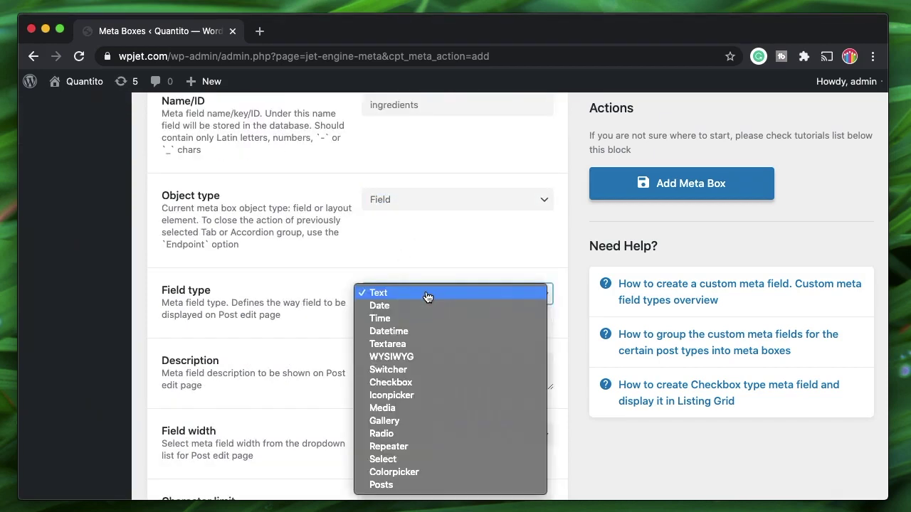
{"action": "left_click", "coordinate": [432, 356]}
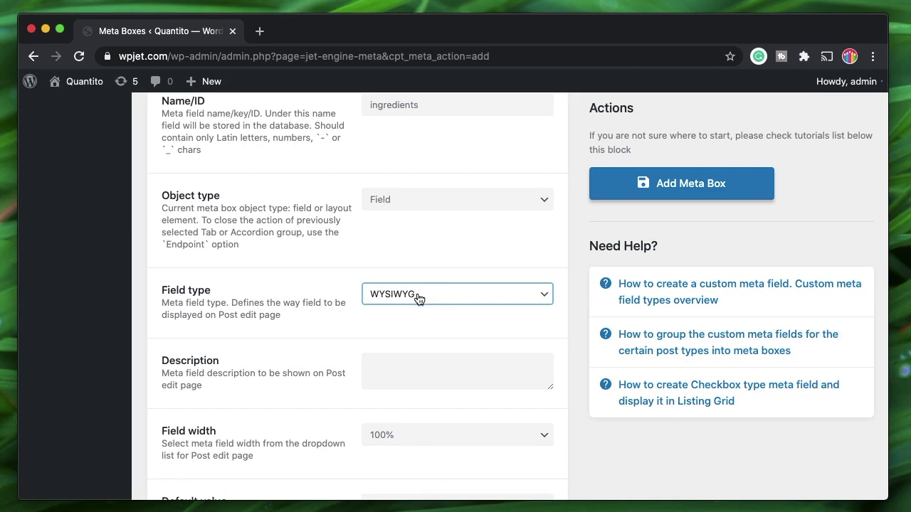
{"action": "scroll", "coordinate": [420, 293], "scroll_direction": "up", "scroll_amount": 6}
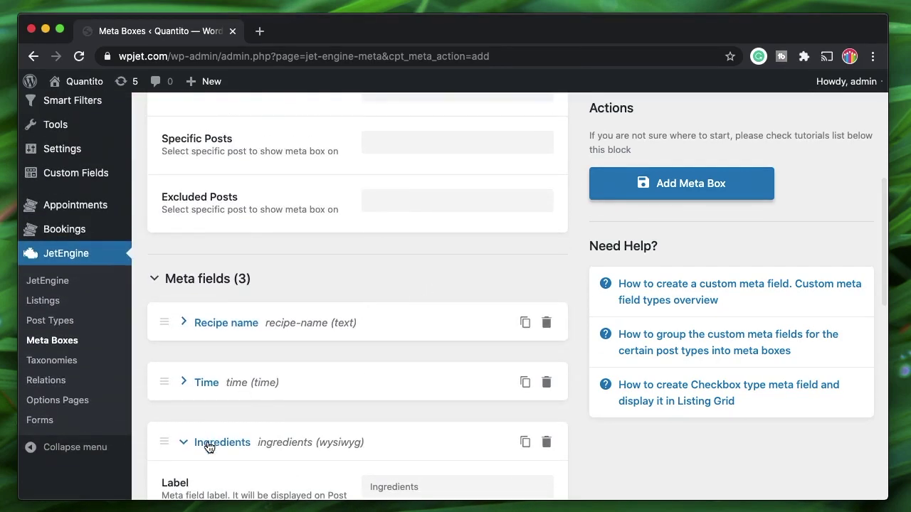
{"action": "left_click", "coordinate": [209, 444]}
- Add a fourth meta field with the label "Difficulty" and the name/ID difficulty
{"action": "scroll", "coordinate": [369, 397], "scroll_direction": "down", "scroll_amount": 2}
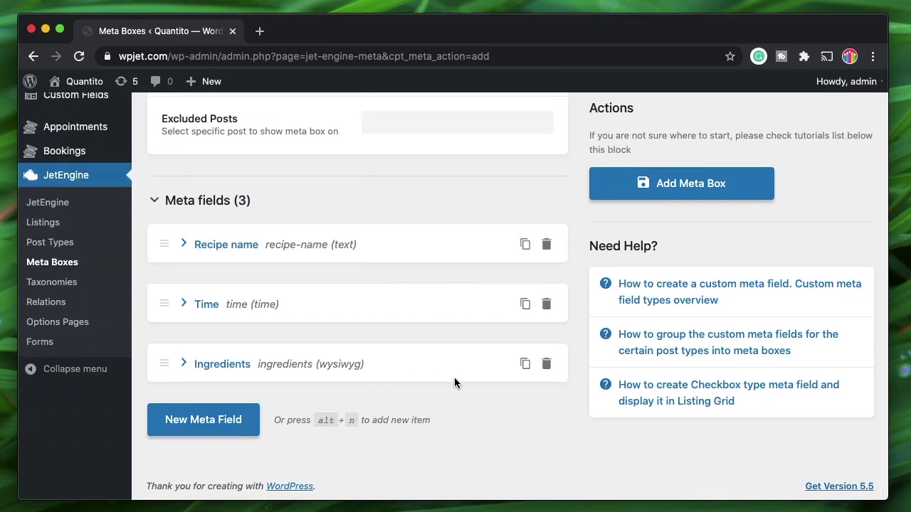
{"action": "left_click", "coordinate": [217, 418]}
{"action": "scroll", "coordinate": [375, 242], "scroll_direction": "up", "scroll_amount": 8}
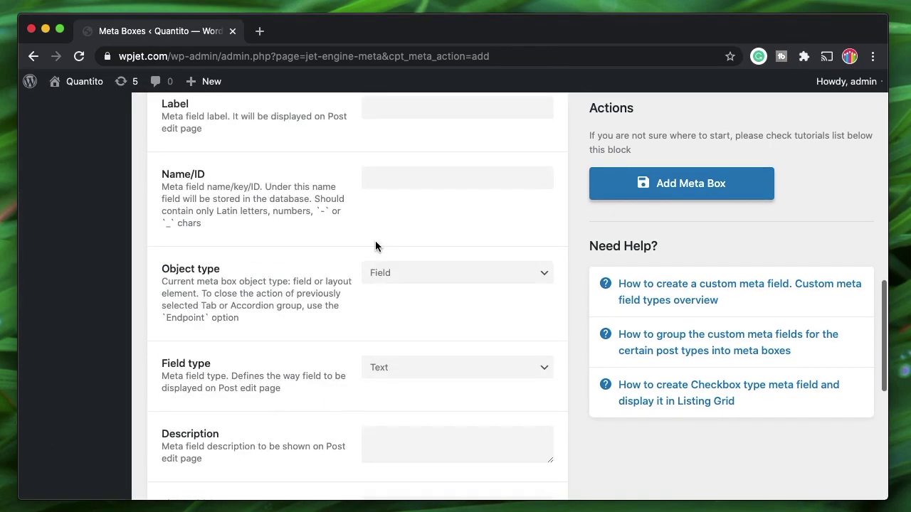
{"action": "scroll", "coordinate": [392, 187], "scroll_direction": "up", "scroll_amount": 4}
{"action": "left_click", "coordinate": [400, 250]}
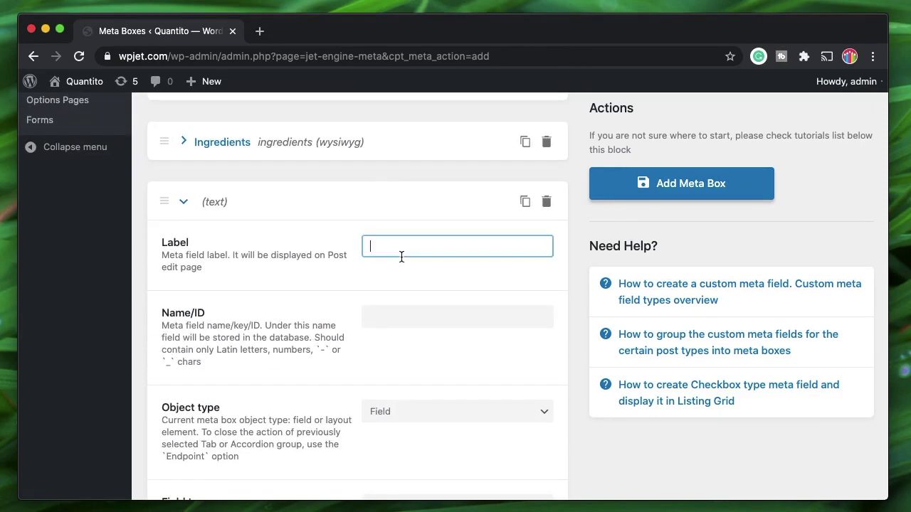
{"action": "type", "text": "D"}
{"action": "key", "text": "BackSpace"}
{"action": "type", "text": "Difficu"}
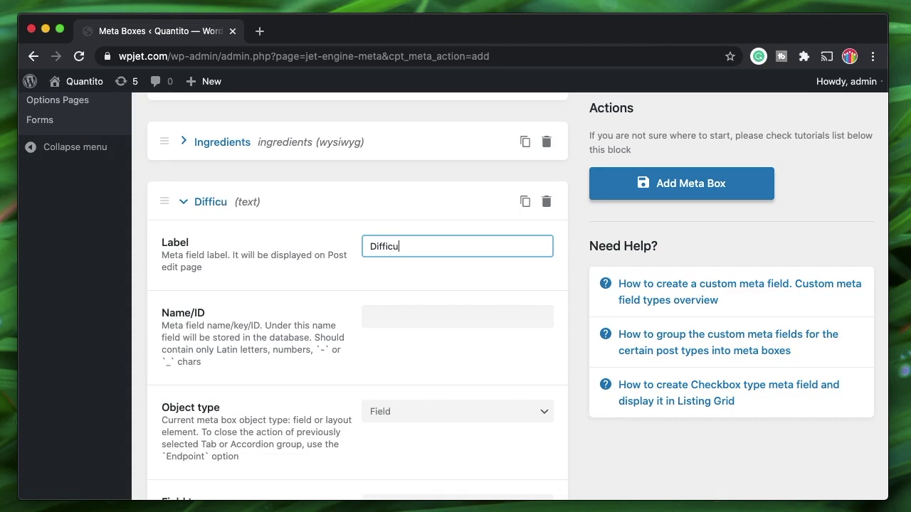
{"action": "type", "text": "lty"}
{"action": "left_click", "coordinate": [388, 306]}
- Set the Difficulty field's field type to Select
{"action": "scroll", "coordinate": [392, 323], "scroll_direction": "down", "scroll_amount": 5}
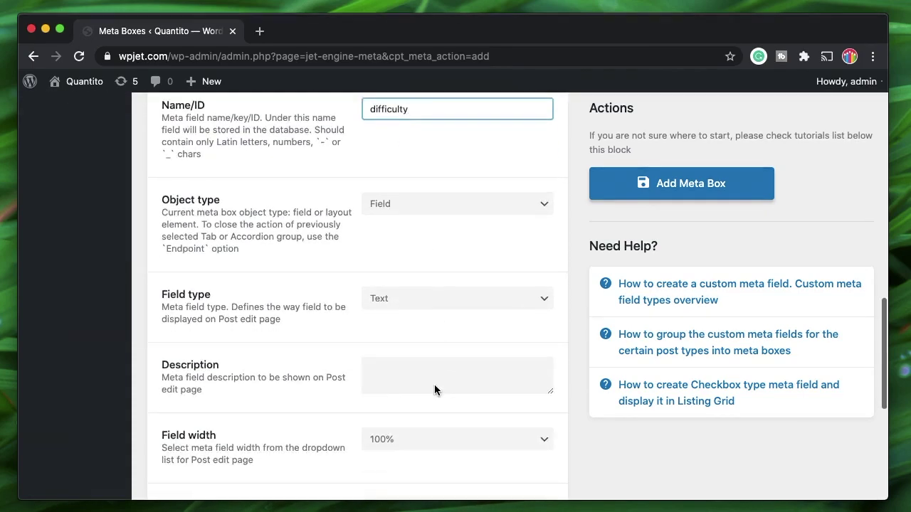
{"action": "left_click", "coordinate": [439, 306]}
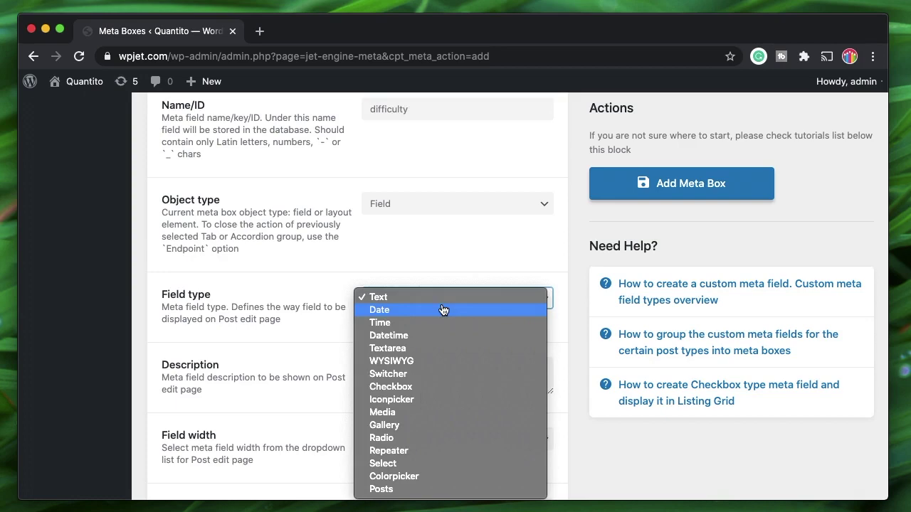
{"action": "left_click", "coordinate": [422, 464]}
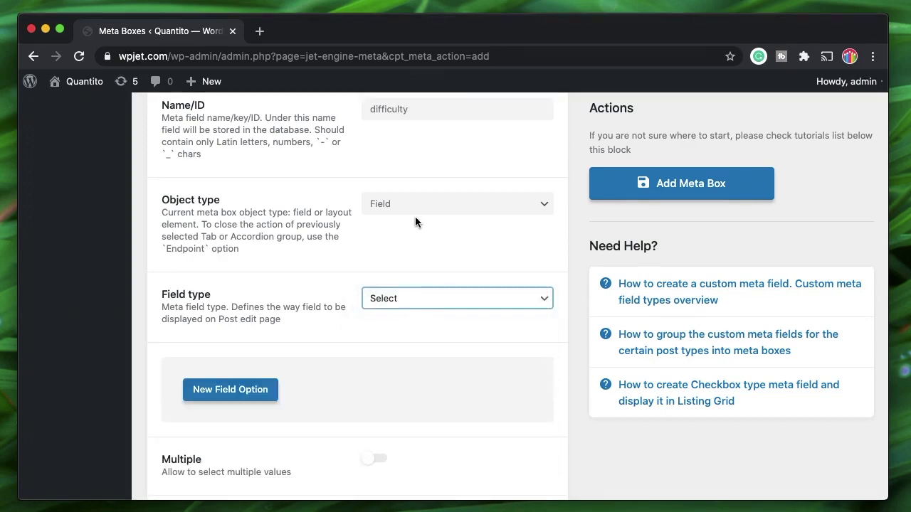
- Add an option to the Difficulty field with the value hard and the label "Hard", leaving it unselected by default
{"action": "left_click", "coordinate": [243, 398]}
{"action": "scroll", "coordinate": [333, 291], "scroll_direction": "up", "scroll_amount": 3}
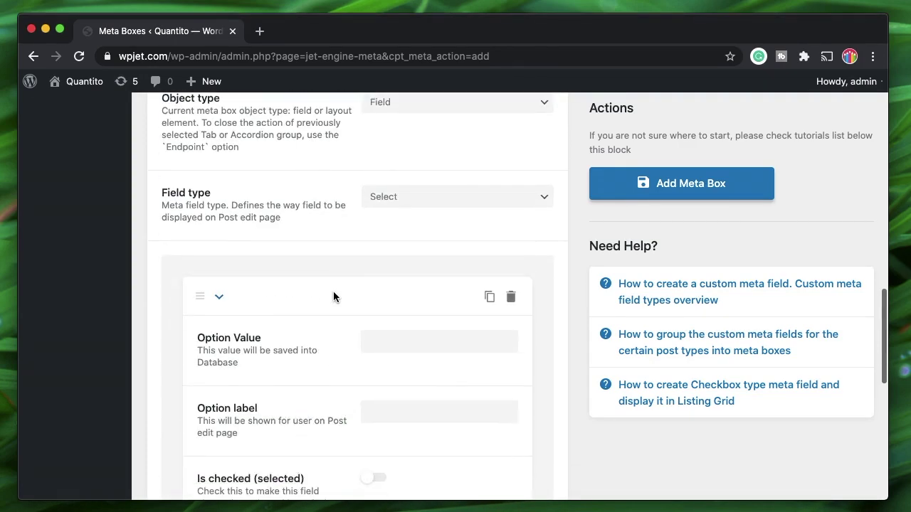
{"action": "left_click", "coordinate": [405, 337]}
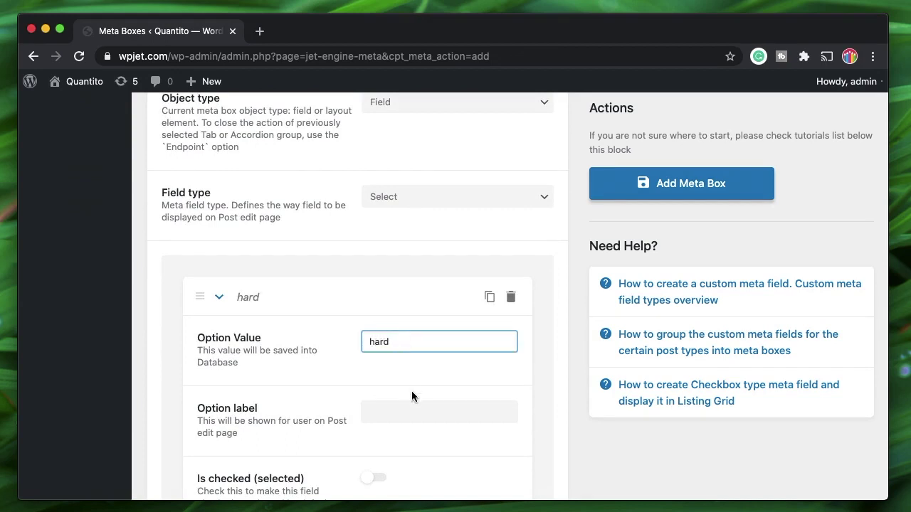
{"action": "left_click", "coordinate": [414, 419]}
{"action": "scroll", "coordinate": [413, 455], "scroll_direction": "down", "scroll_amount": 1}
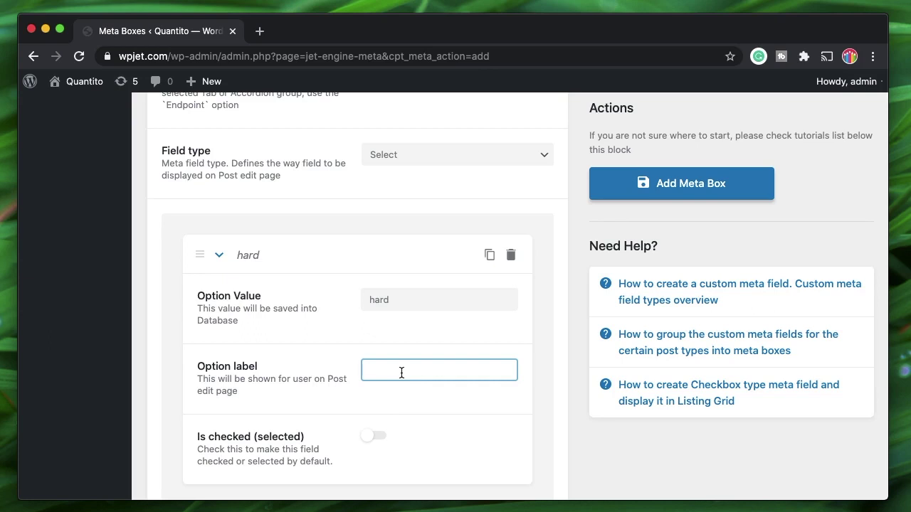
{"action": "type", "text": "Hard"}
{"action": "left_click", "coordinate": [371, 436]}
{"action": "left_click", "coordinate": [373, 434]}
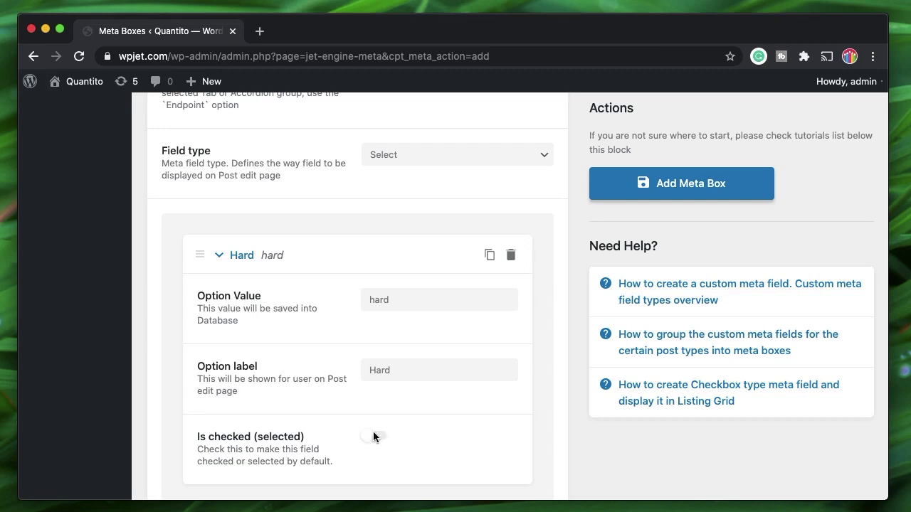
- Collapse the Hard option and duplicate it twice
{"action": "left_click", "coordinate": [235, 257]}
{"action": "left_click", "coordinate": [488, 254]}
{"action": "left_click", "coordinate": [488, 255]}
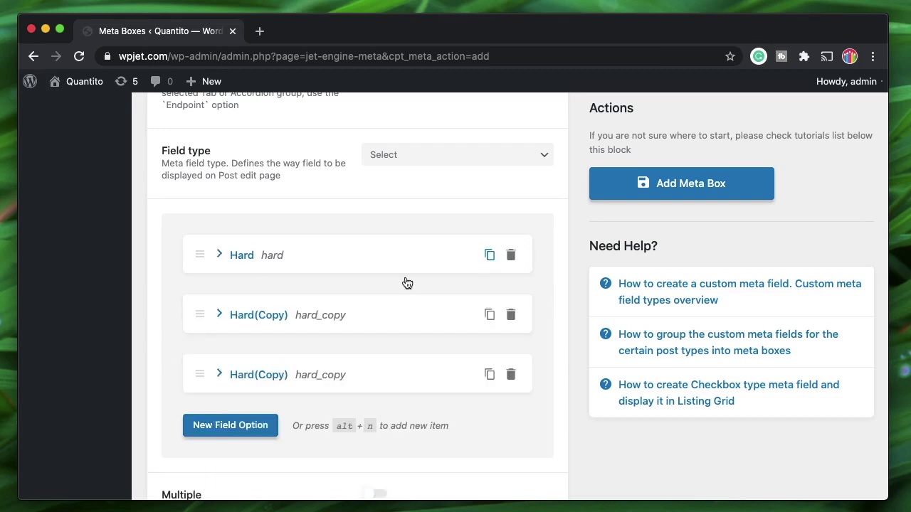
- Change the first copy of the Hard option to the value medium and the label "medium", and collapse it
{"action": "left_click", "coordinate": [256, 323]}
{"action": "scroll", "coordinate": [257, 323], "scroll_direction": "down", "scroll_amount": 3}
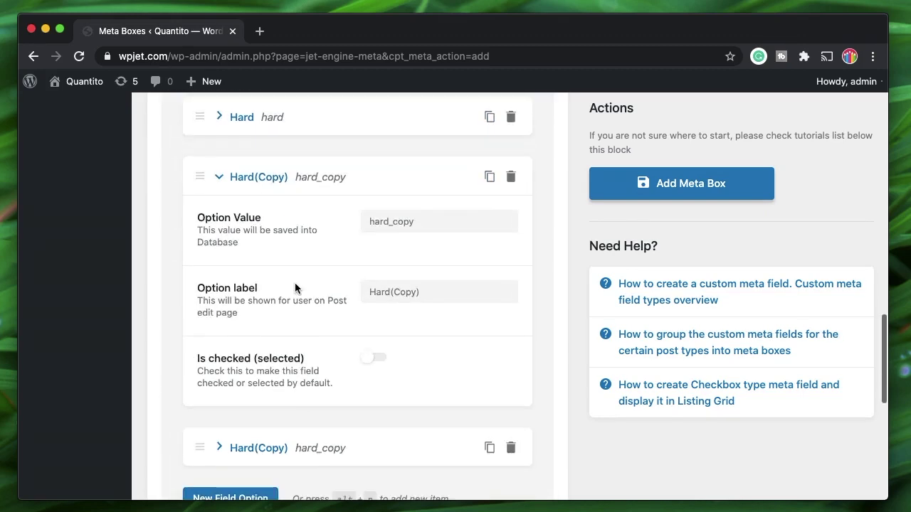
{"action": "double_click", "coordinate": [444, 222]}
{"action": "type", "text": "medium"}
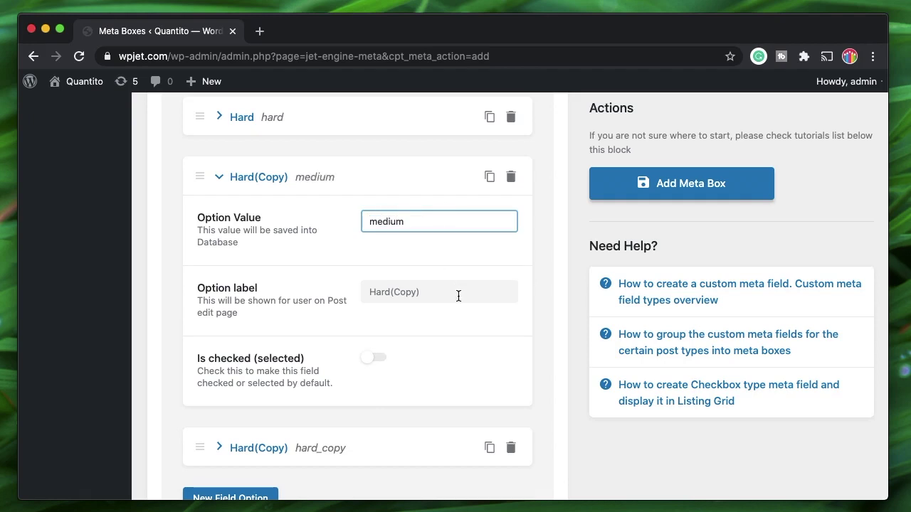
{"action": "left_click", "coordinate": [458, 296]}
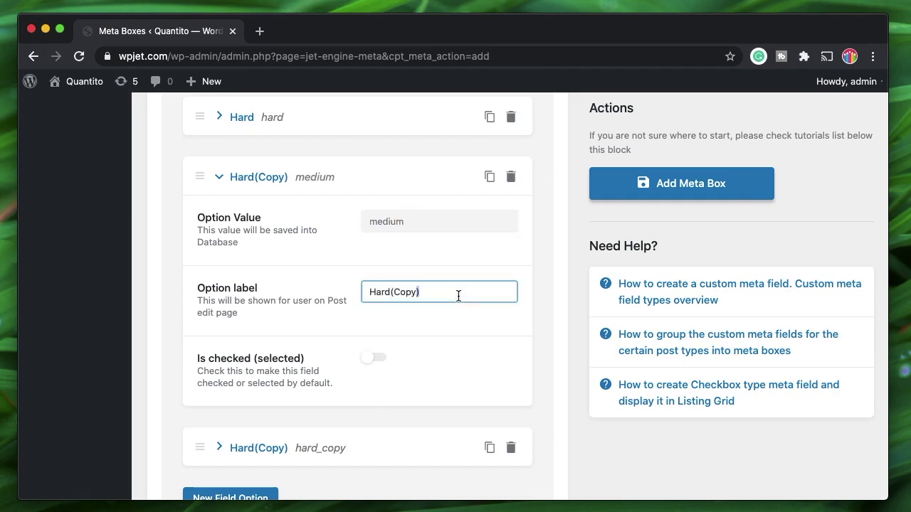
{"action": "key", "text": "ctrl+a"}
{"action": "type", "text": "medium"}
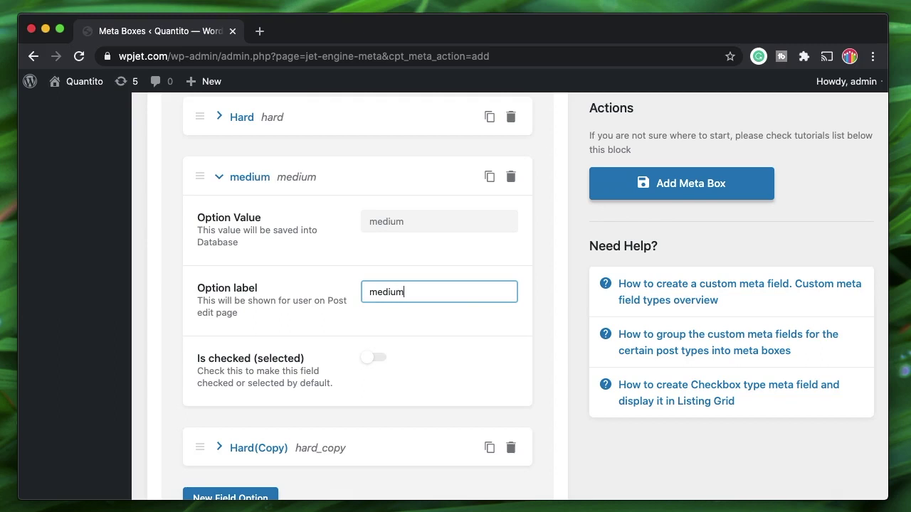
{"action": "left_click", "coordinate": [248, 178]}
- Set the option value of the remaining copy of the Hard option to beginner
{"action": "left_click", "coordinate": [259, 241]}
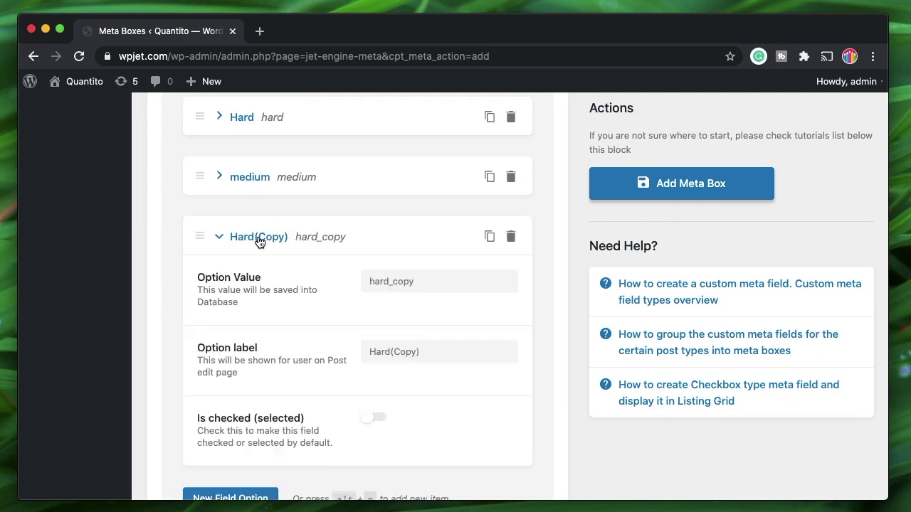
{"action": "left_click", "coordinate": [421, 280]}
{"action": "key", "text": "super+a"}
{"action": "type", "text": "e"}
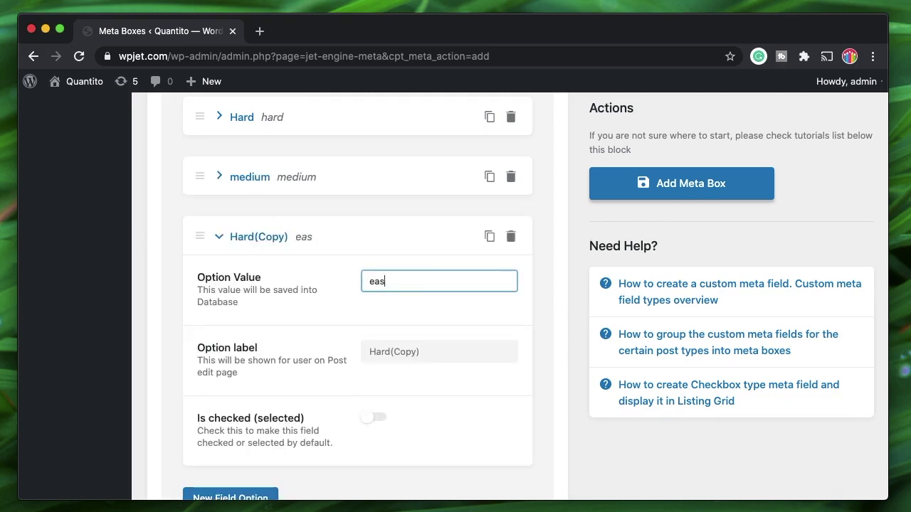
{"action": "type", "text": "beginner"}
- Label the beginner option "beginner", mark it as selected by default, and collapse it
{"action": "left_click", "coordinate": [442, 349]}
{"action": "key", "text": "super+a"}
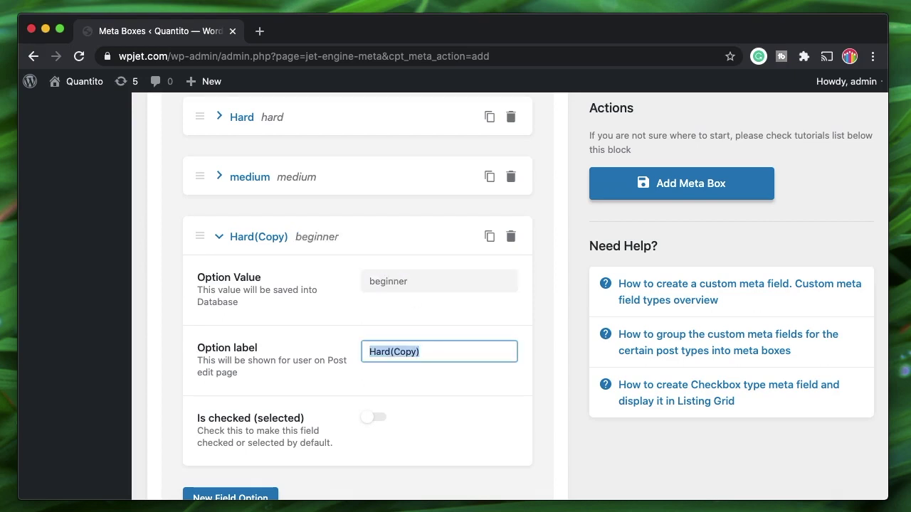
{"action": "key", "text": "BackSpace"}
{"action": "key", "text": "shift+Tab"}
{"action": "left_click", "coordinate": [391, 356]}
{"action": "type", "text": "beginner"}
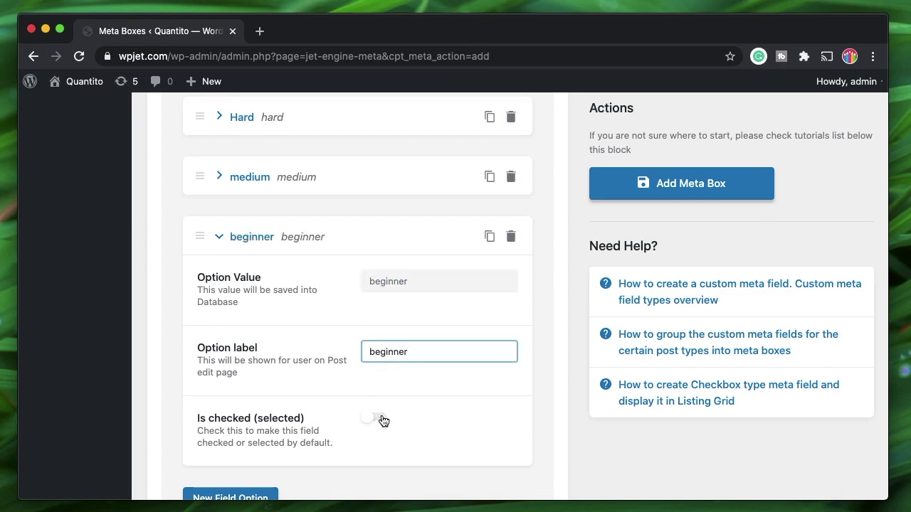
{"action": "left_click", "coordinate": [377, 419]}
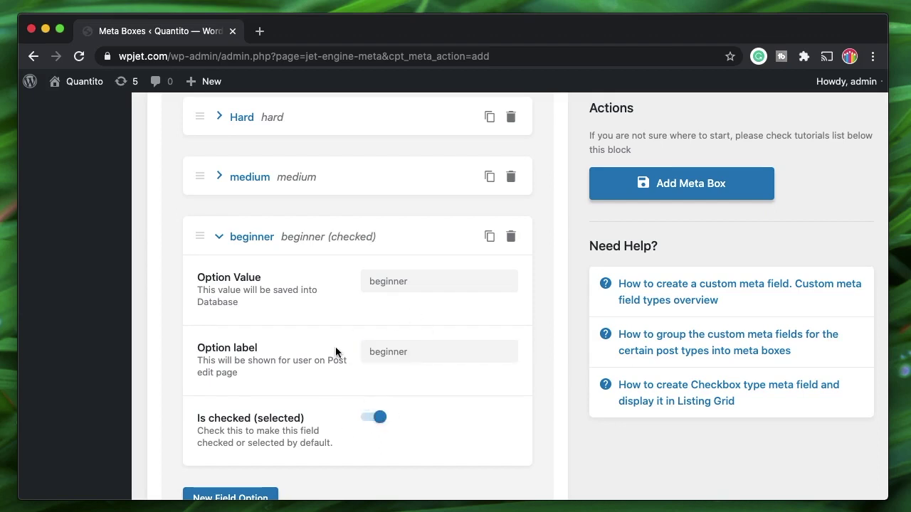
{"action": "left_click", "coordinate": [247, 238]}
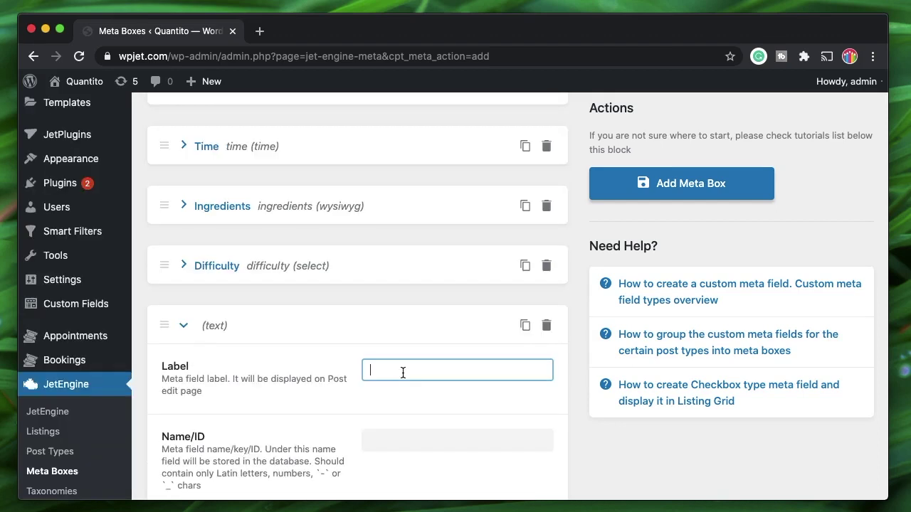
- Add a meta field below Difficulty with the label "Gallery" and the name/ID gallery
{"action": "type", "text": "Gallery"}
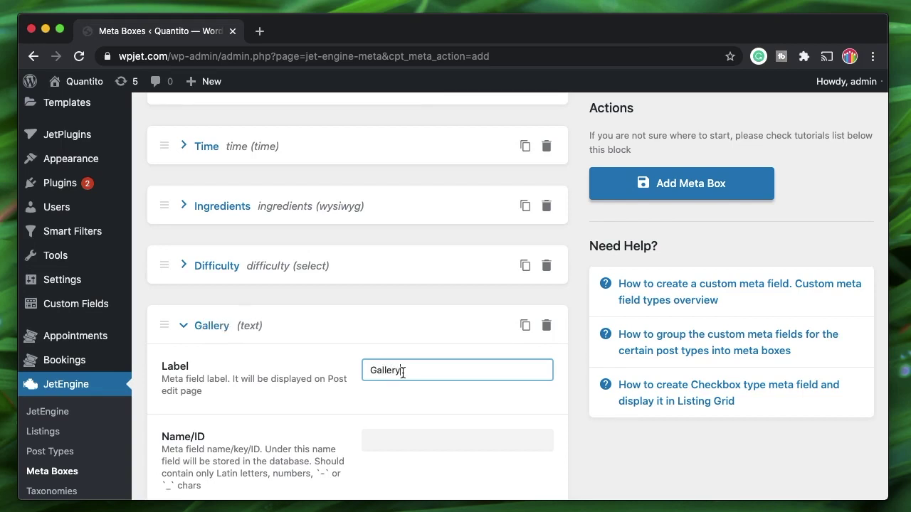
{"action": "scroll", "coordinate": [418, 402], "scroll_direction": "down", "scroll_amount": 1}
{"action": "scroll", "coordinate": [418, 402], "scroll_direction": "down", "scroll_amount": 4}
{"action": "left_click", "coordinate": [413, 306]}
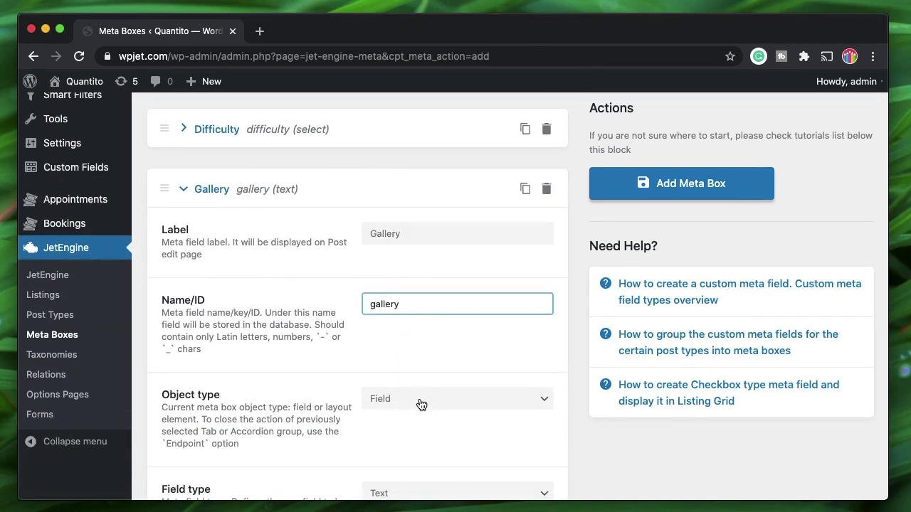
- Set the Gallery field's field type to Gallery and collapse the field
{"action": "scroll", "coordinate": [401, 431], "scroll_direction": "down", "scroll_amount": 5}
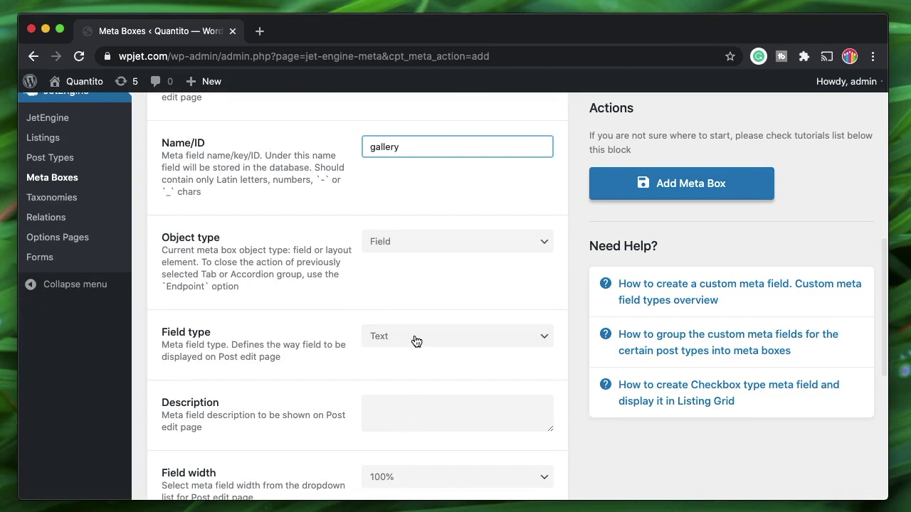
{"action": "left_click", "coordinate": [417, 337]}
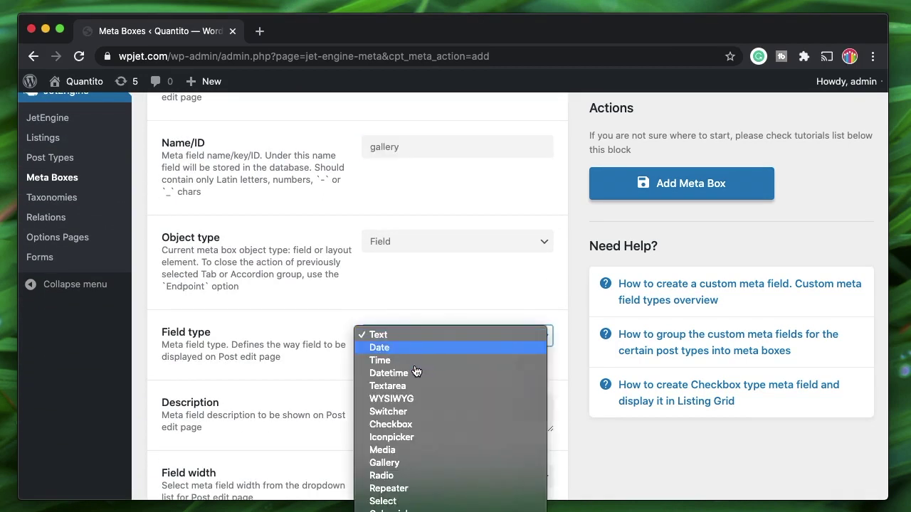
{"action": "left_click", "coordinate": [411, 463]}
{"action": "scroll", "coordinate": [348, 269], "scroll_direction": "up", "scroll_amount": 5}
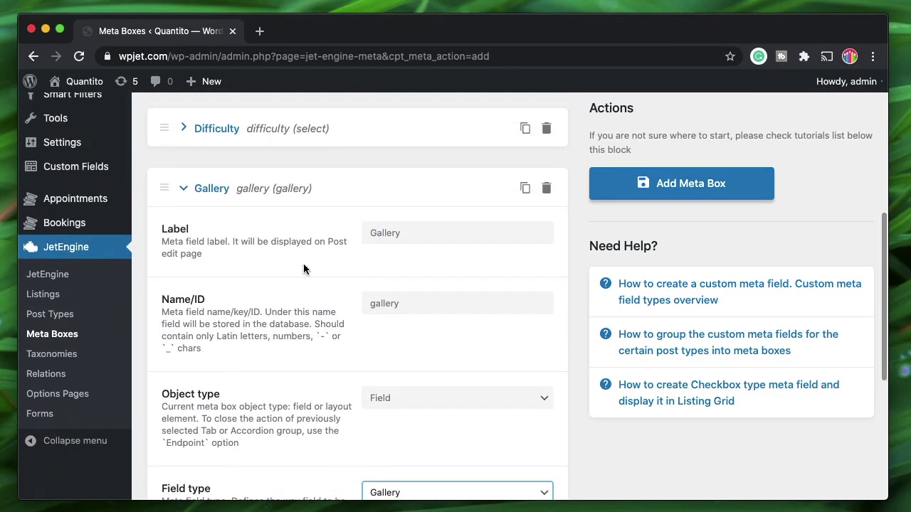
{"action": "scroll", "coordinate": [303, 269], "scroll_direction": "down", "scroll_amount": 5}
{"action": "scroll", "coordinate": [303, 264], "scroll_direction": "up", "scroll_amount": 5}
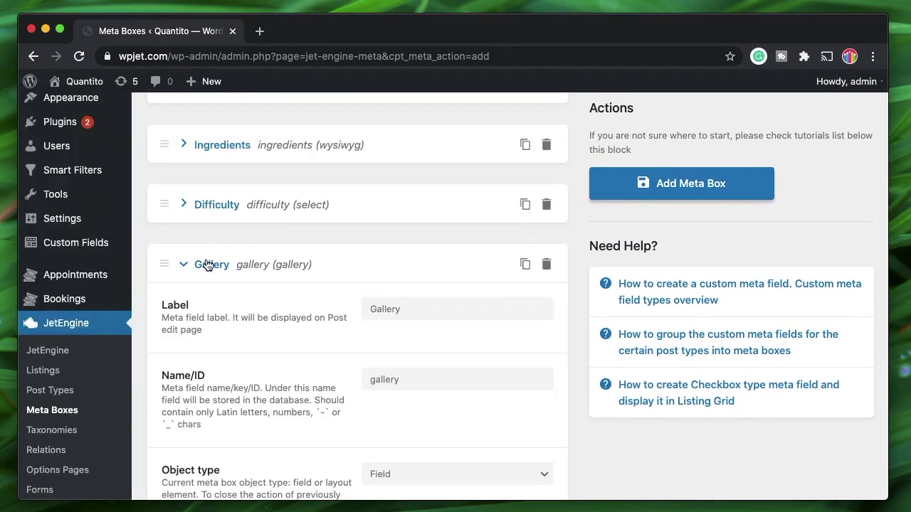
{"action": "left_click", "coordinate": [207, 264]}
- Review the meta box's field list, checking the settings of the Recipe name and Difficulty fields
{"action": "scroll", "coordinate": [351, 208], "scroll_direction": "up", "scroll_amount": 5}
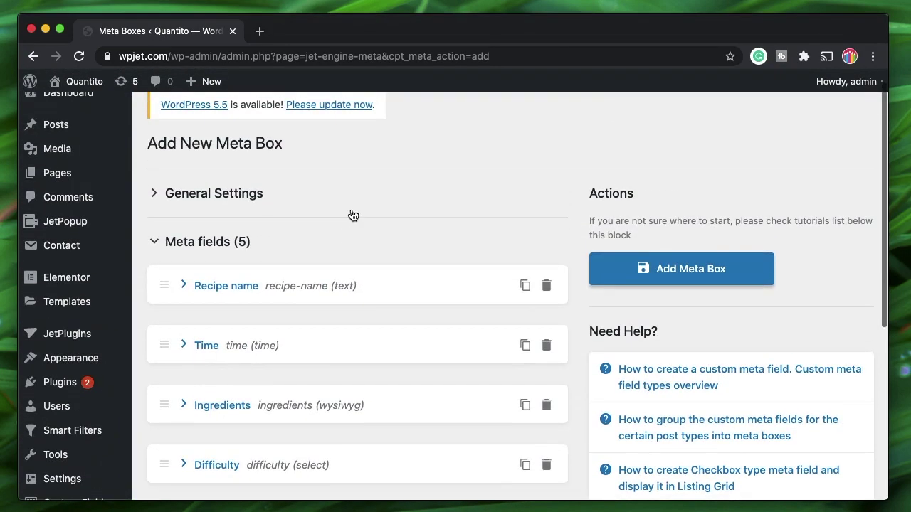
{"action": "left_click", "coordinate": [186, 248]}
{"action": "left_click", "coordinate": [186, 248]}
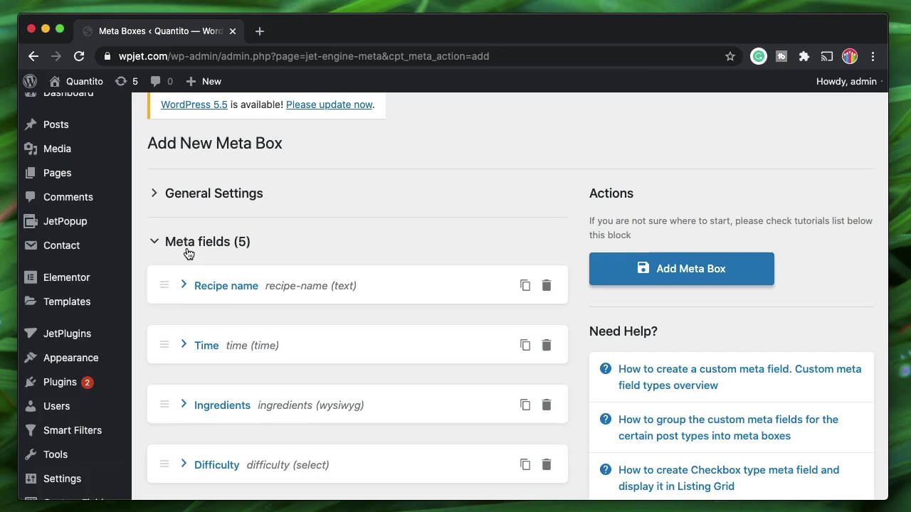
{"action": "left_click", "coordinate": [226, 288]}
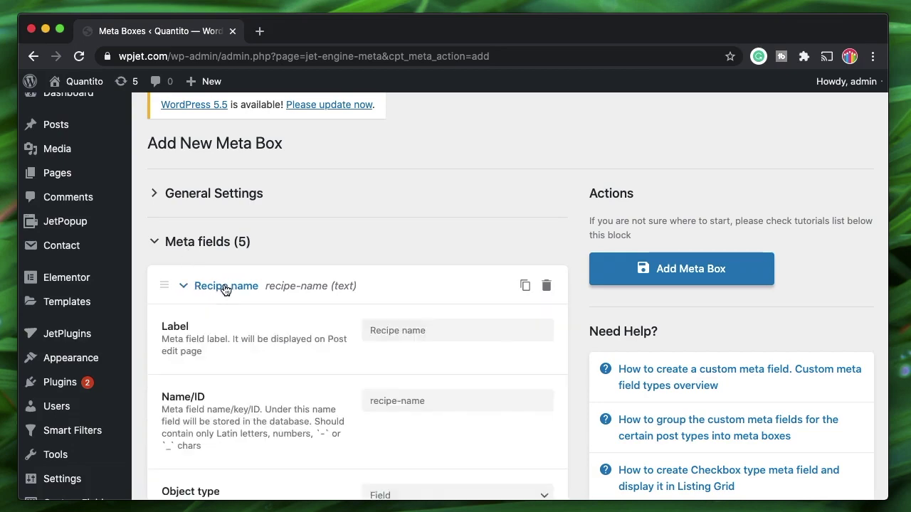
{"action": "left_click", "coordinate": [225, 287]}
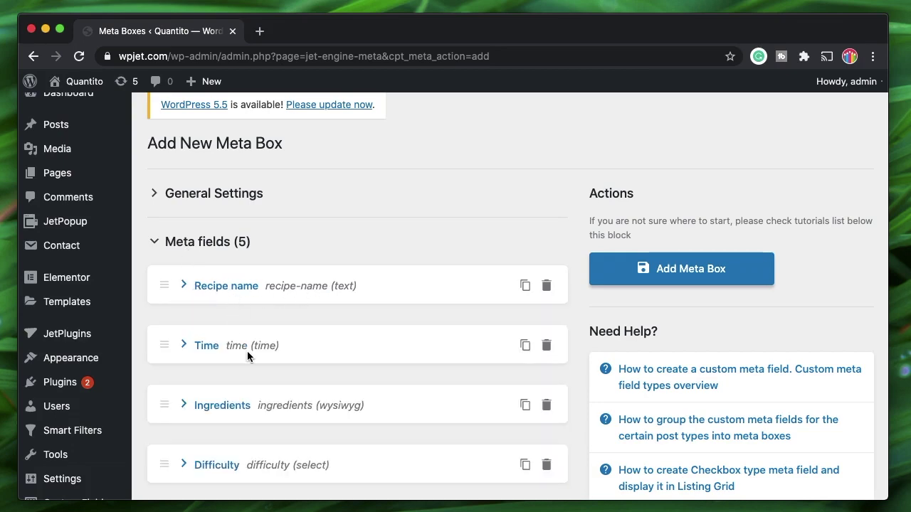
{"action": "scroll", "coordinate": [247, 351], "scroll_direction": "down", "scroll_amount": 3}
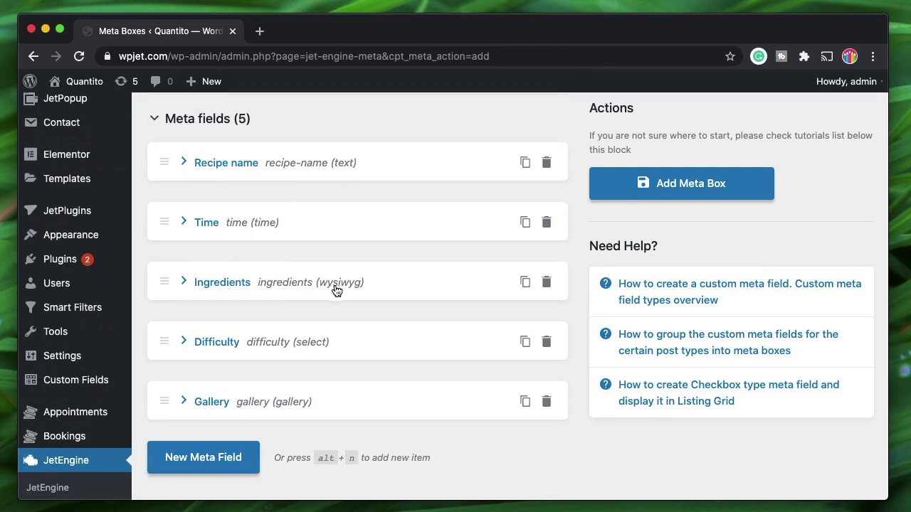
{"action": "left_click", "coordinate": [306, 351]}
{"action": "scroll", "coordinate": [305, 350], "scroll_direction": "down", "scroll_amount": 8}
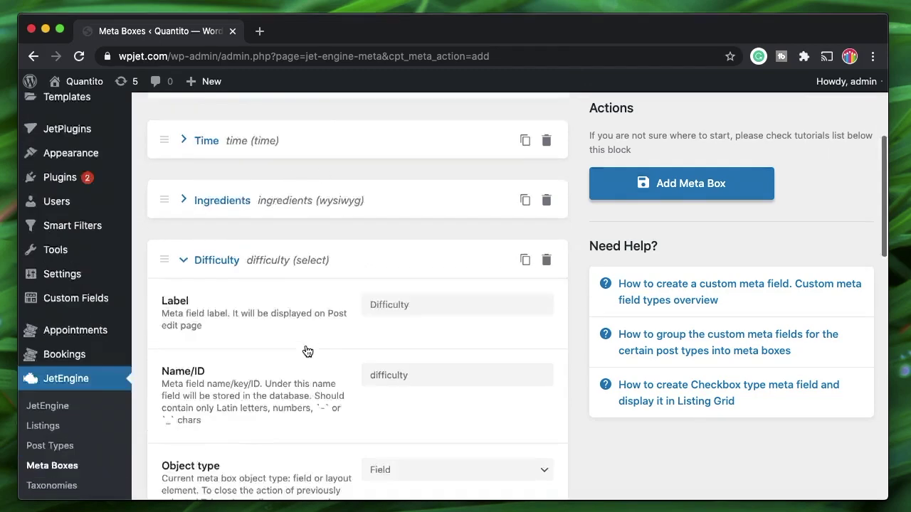
{"action": "scroll", "coordinate": [324, 250], "scroll_direction": "up", "scroll_amount": 7}
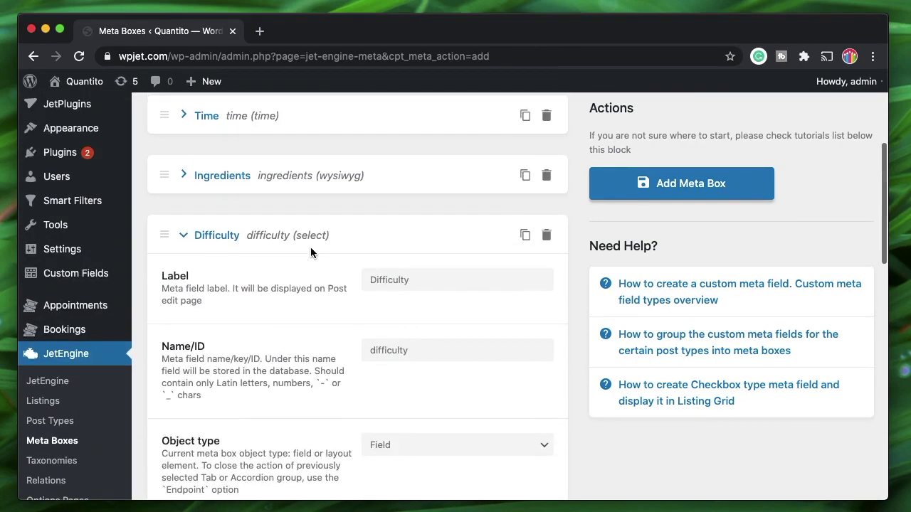
{"action": "left_click", "coordinate": [211, 244]}
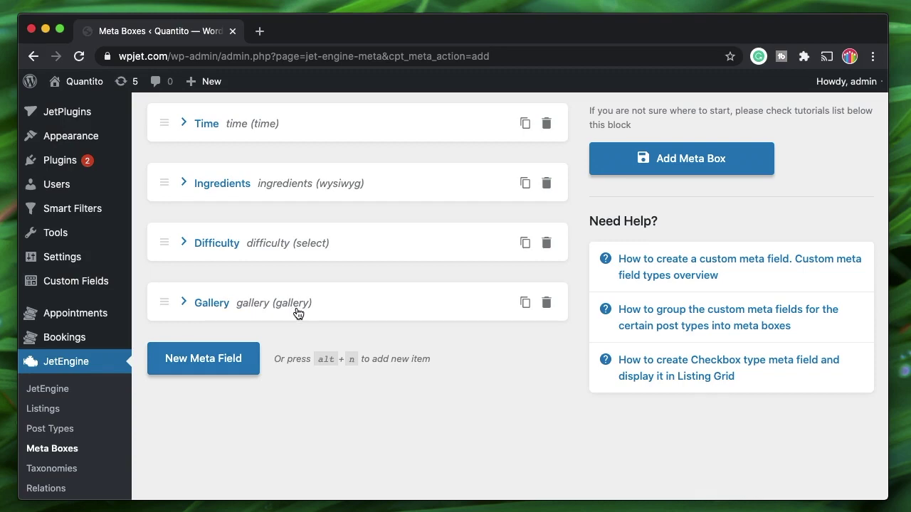
- Save the Recipe group configuration as a new meta box
{"action": "scroll", "coordinate": [298, 314], "scroll_direction": "up", "scroll_amount": 5}
{"action": "scroll", "coordinate": [303, 311], "scroll_direction": "down", "scroll_amount": 1}
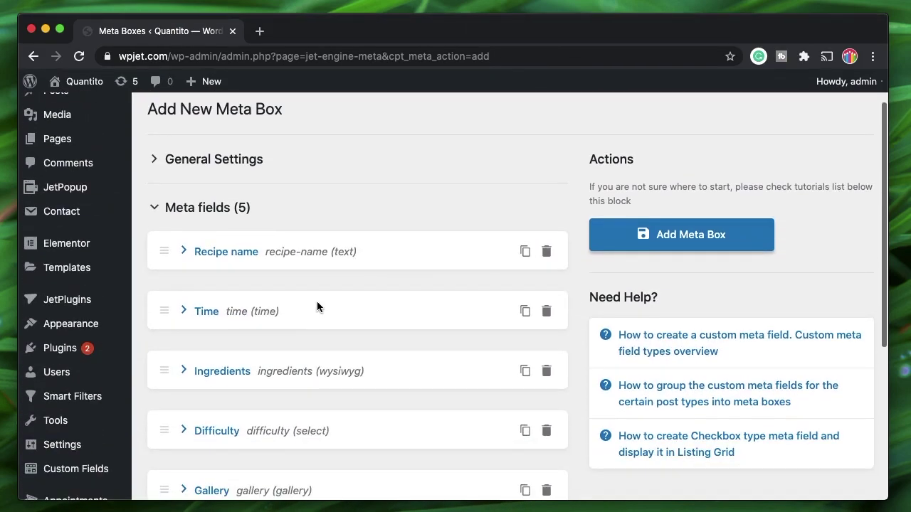
{"action": "left_click", "coordinate": [679, 234]}
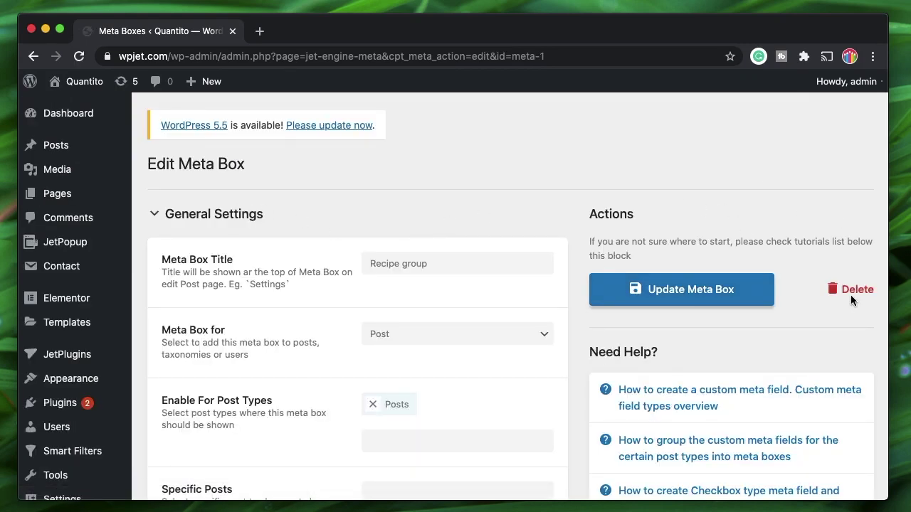
- Review the saved meta box's general settings and meta fields, and collapse both sections
{"action": "left_click", "coordinate": [181, 222]}
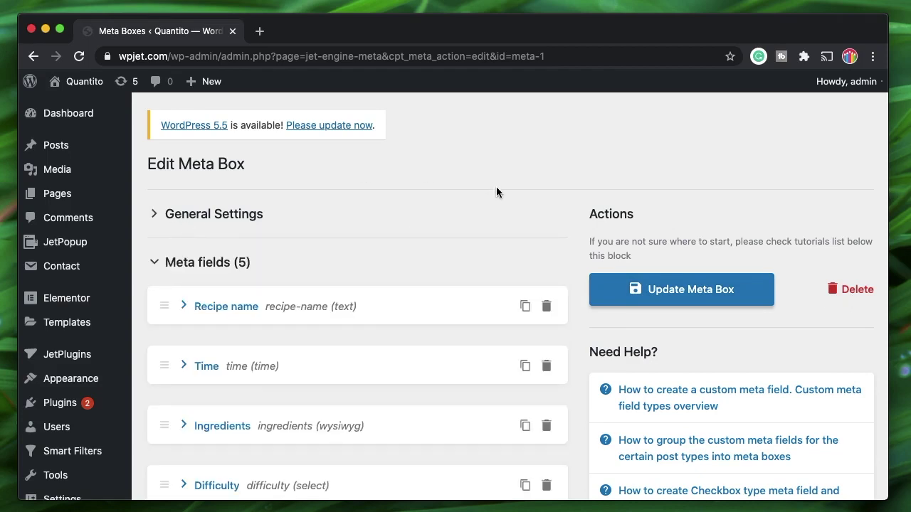
{"action": "left_click", "coordinate": [215, 269]}
{"action": "left_click", "coordinate": [277, 213]}
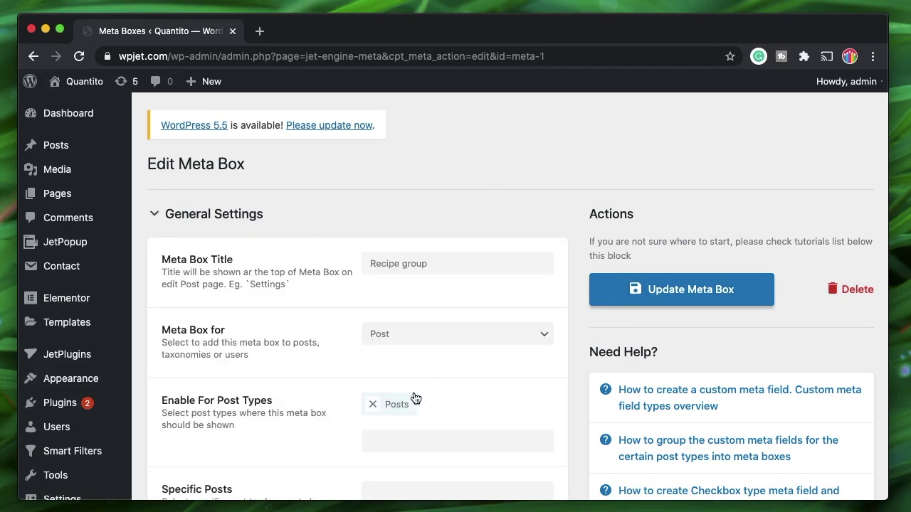
{"action": "left_click", "coordinate": [246, 216]}
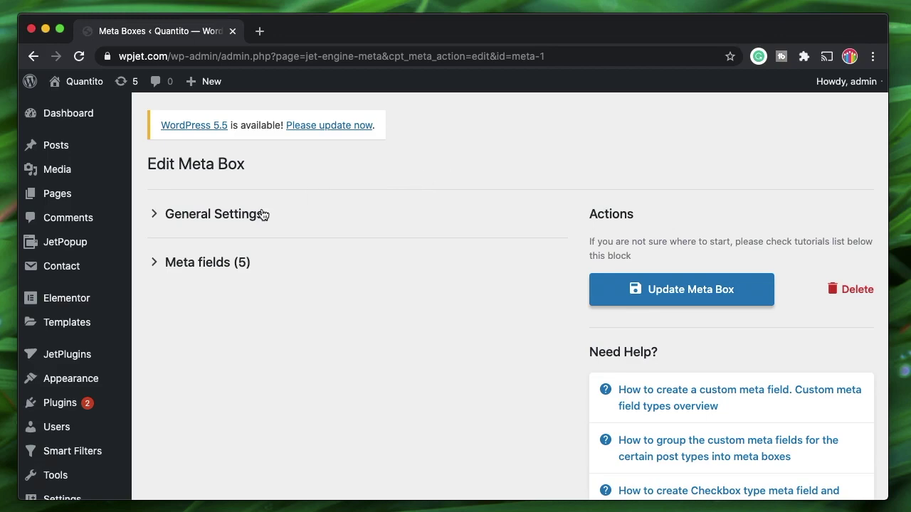
- Open JetEngine's custom post types list and start adding a new post type
{"action": "scroll", "coordinate": [266, 387], "scroll_direction": "down", "scroll_amount": 5}
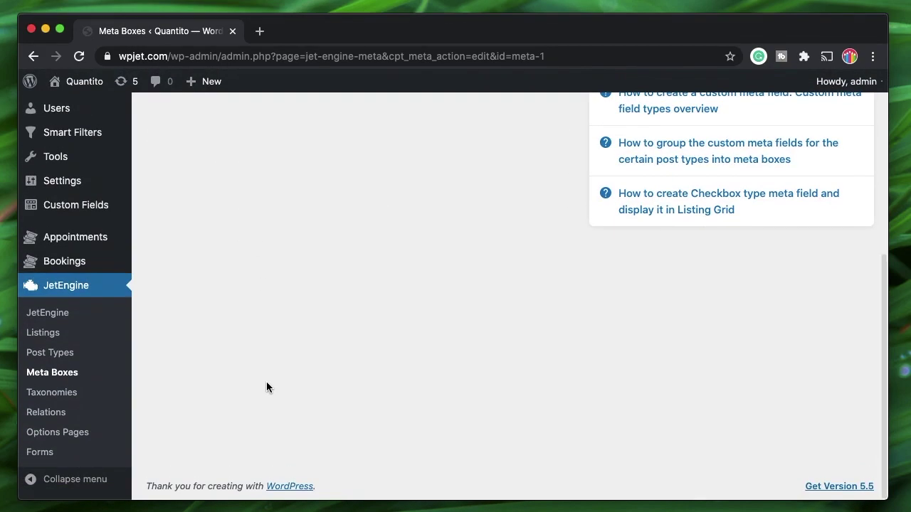
{"action": "left_click", "coordinate": [78, 353]}
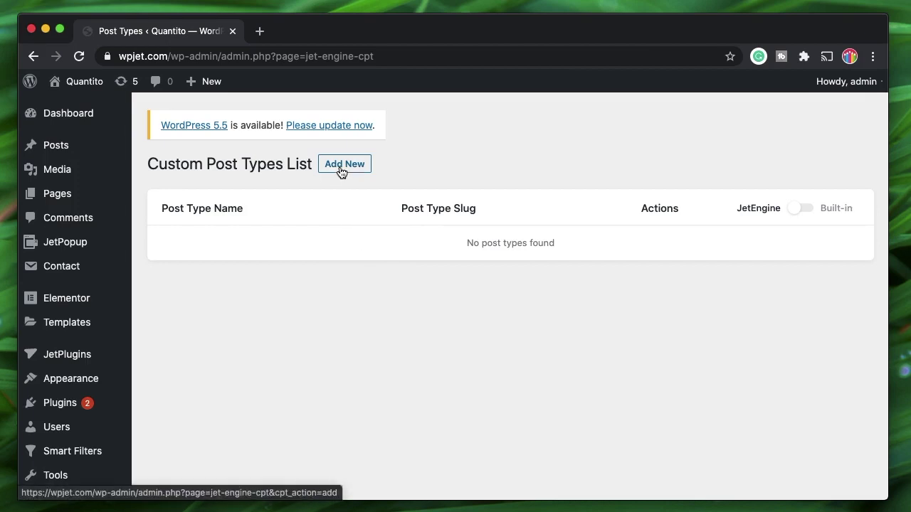
{"action": "left_click", "coordinate": [341, 169]}
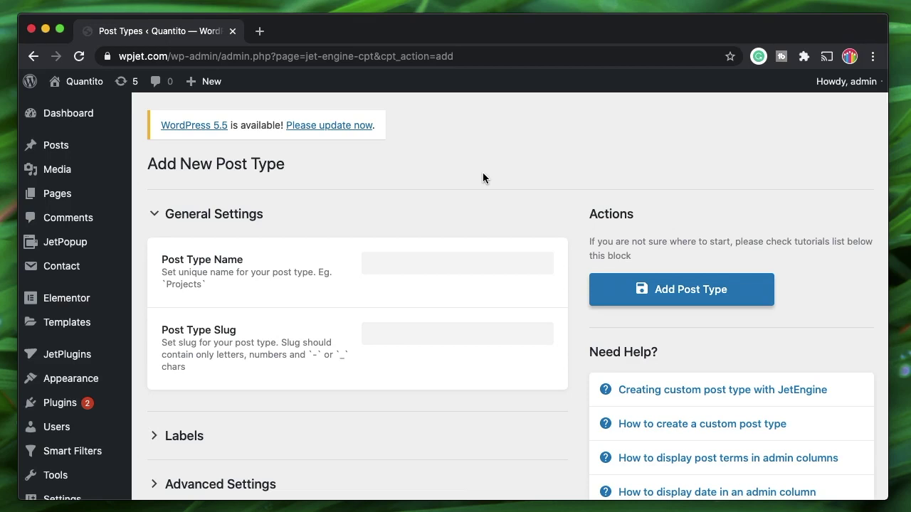
- Name the new post type "Recipes" with the slug recipes
{"action": "left_click", "coordinate": [425, 263]}
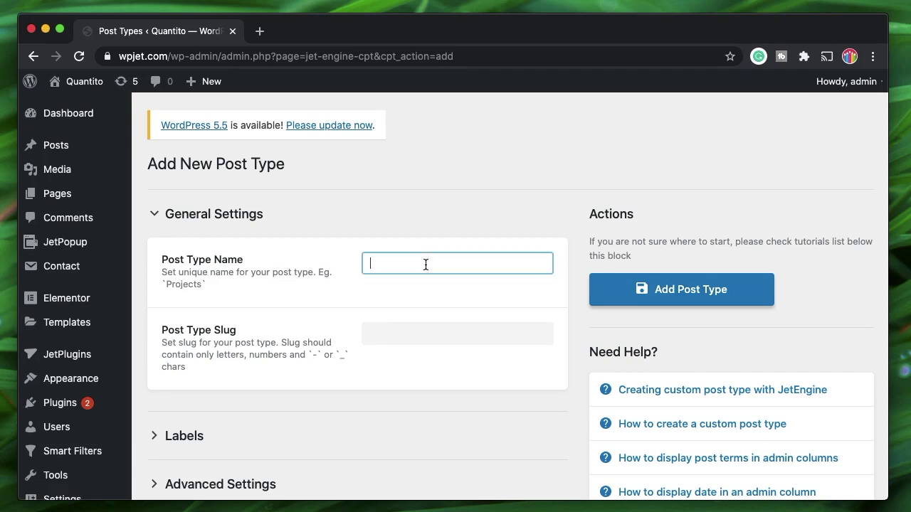
{"action": "type", "text": "recipres"}
{"action": "key", "text": "BackSpace"}
{"action": "key", "text": "BackSpace"}
{"action": "key", "text": "BackSpace"}
{"action": "left_click", "coordinate": [442, 331]}
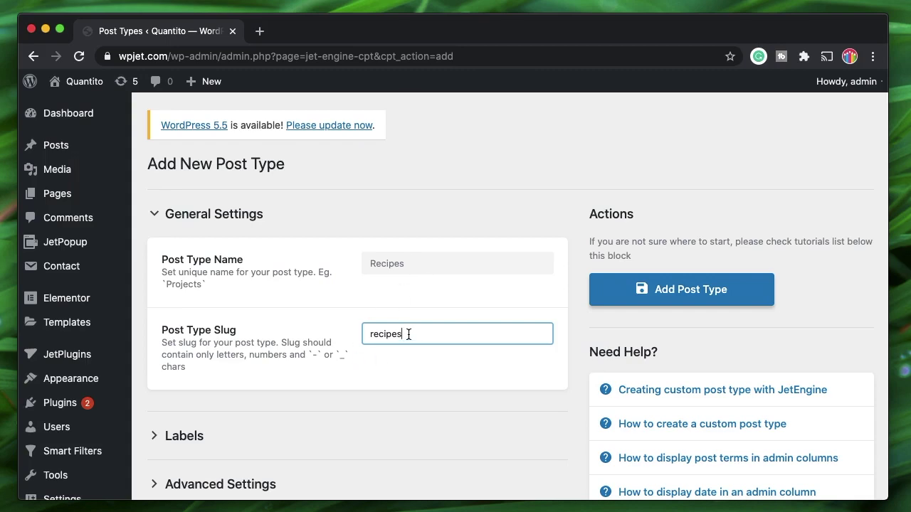
- Examine the new post type's label options and the matching entries under the built-in Posts
{"action": "left_click", "coordinate": [234, 218]}
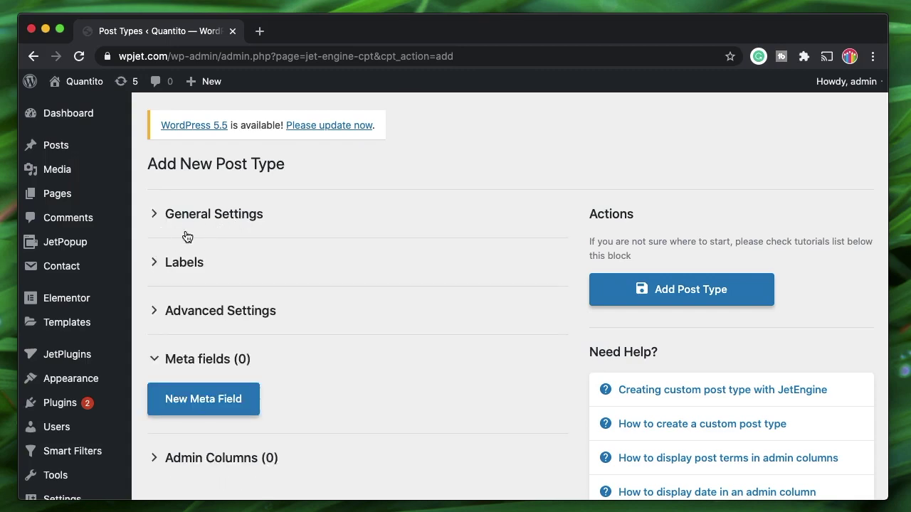
{"action": "left_click", "coordinate": [187, 261]}
{"action": "scroll", "coordinate": [260, 338], "scroll_direction": "down", "scroll_amount": 5}
{"action": "scroll", "coordinate": [260, 337], "scroll_direction": "down", "scroll_amount": 14}
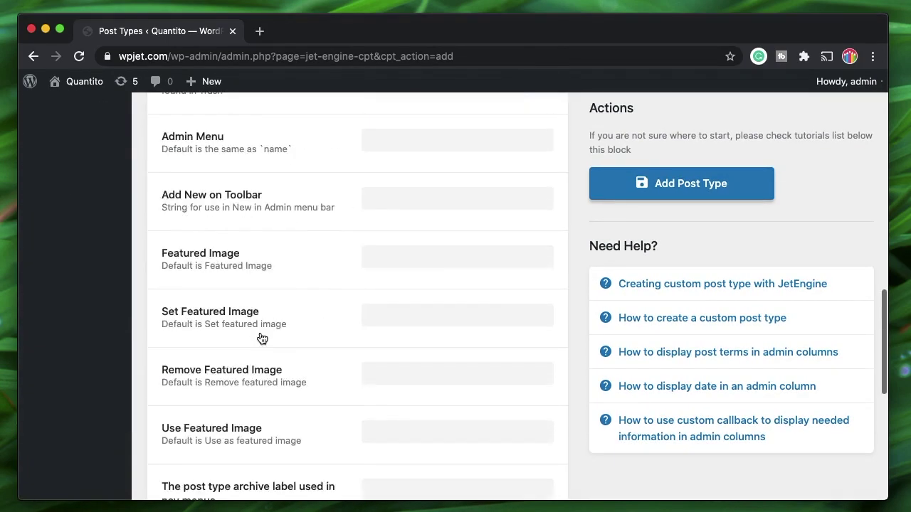
{"action": "scroll", "coordinate": [260, 338], "scroll_direction": "up", "scroll_amount": 9}
{"action": "scroll", "coordinate": [260, 337], "scroll_direction": "up", "scroll_amount": 10}
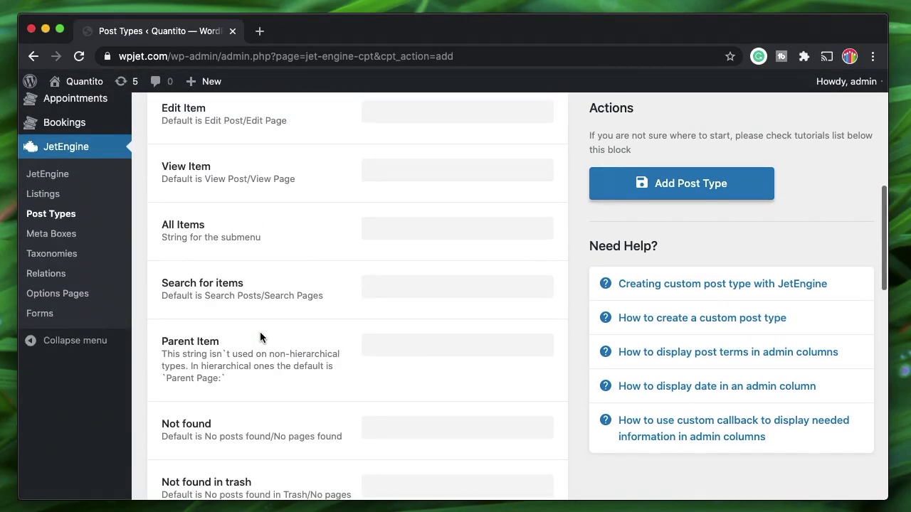
{"action": "left_click", "coordinate": [187, 262]}
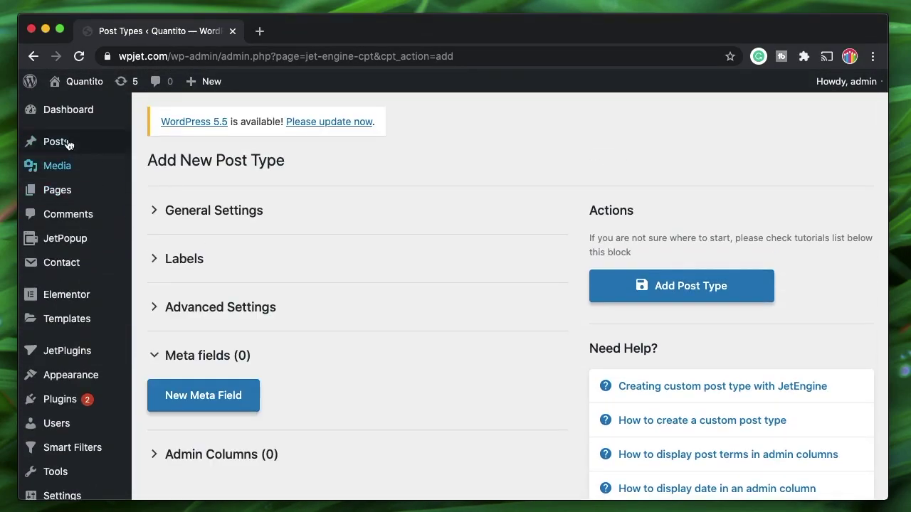
{"action": "mouse_move", "coordinate": [90, 145]}
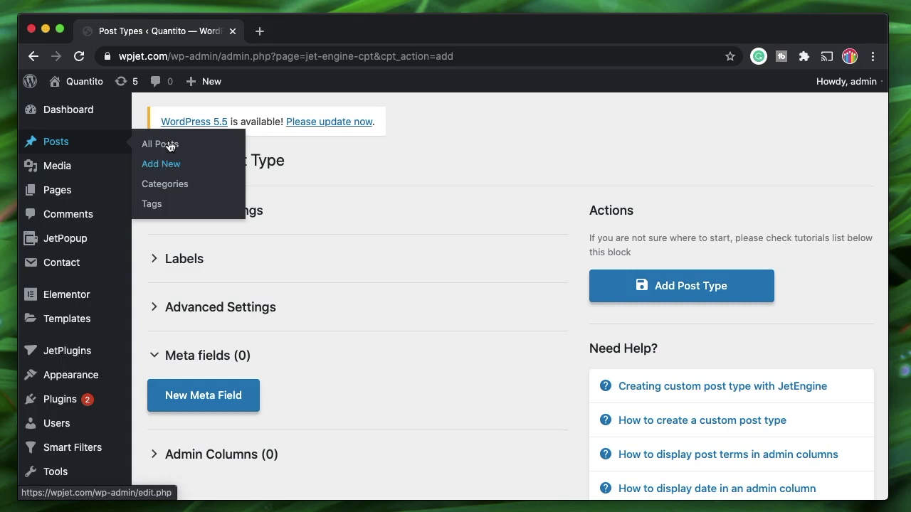
- Review the Labels section of the new post type, including its singular name field, and collapse the section
{"action": "mouse_move", "coordinate": [203, 81]}
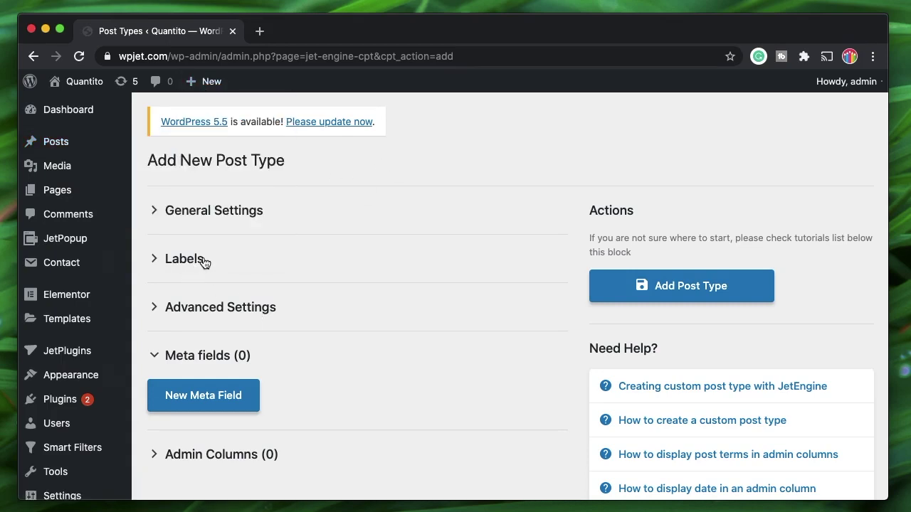
{"action": "left_click", "coordinate": [204, 261]}
{"action": "left_click", "coordinate": [417, 310]}
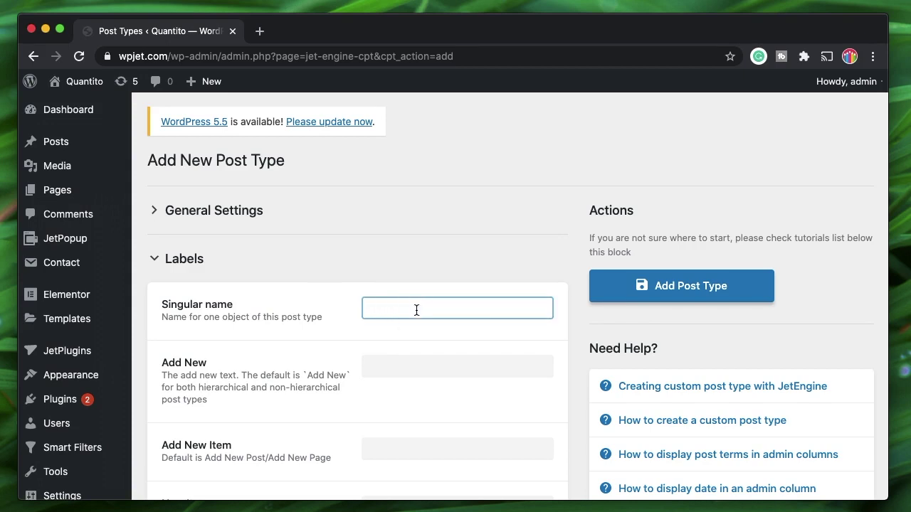
{"action": "left_click", "coordinate": [198, 258]}
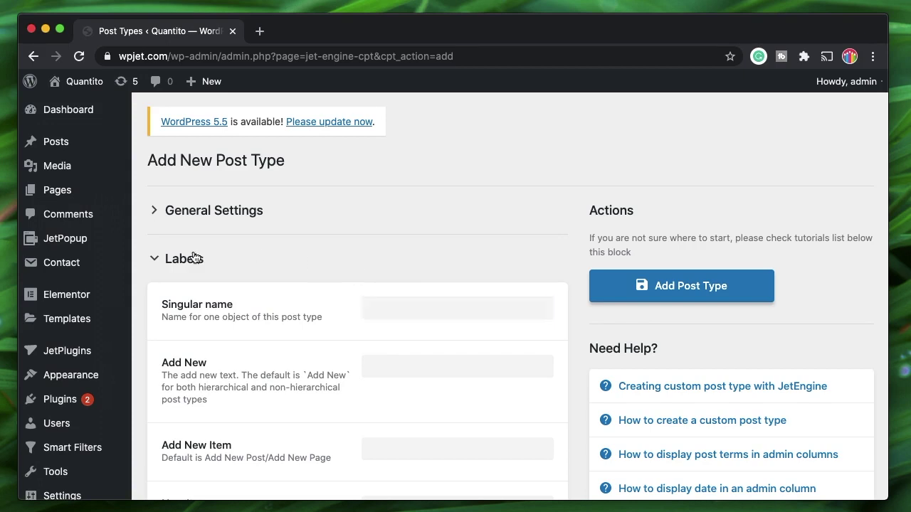
{"action": "left_click", "coordinate": [199, 258]}
{"action": "left_click", "coordinate": [199, 262]}
- Expand the Advanced Settings and examine the visibility, Publicly Queryable, rewrite, Capability Type, Has Archive and Hierarchical options
{"action": "scroll", "coordinate": [239, 346], "scroll_direction": "down", "scroll_amount": 2}
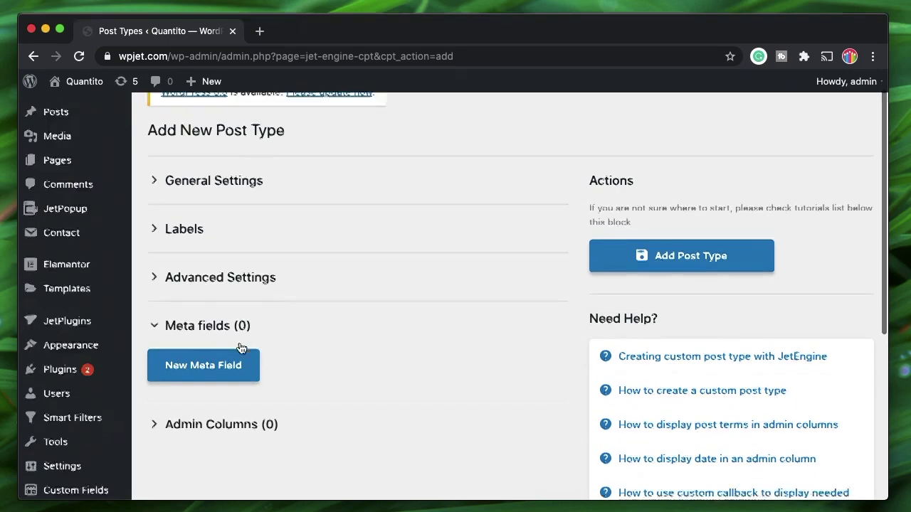
{"action": "left_click", "coordinate": [234, 265]}
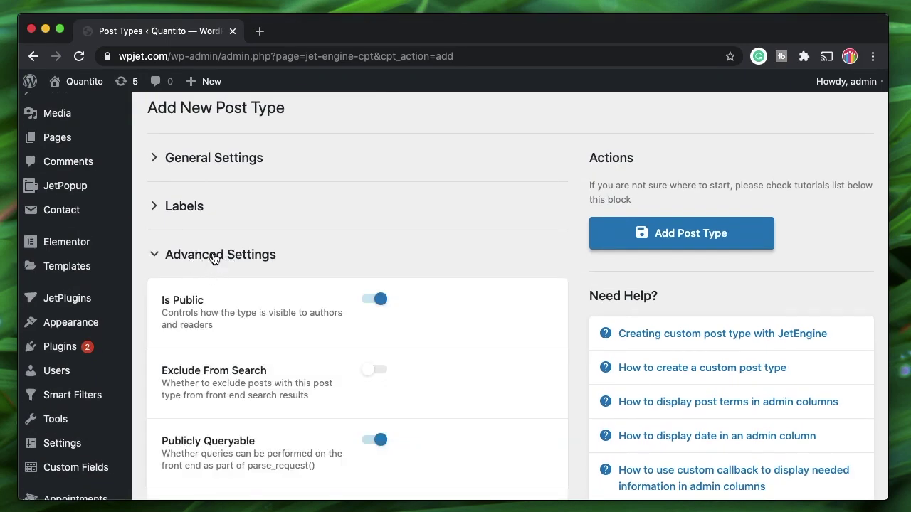
{"action": "scroll", "coordinate": [224, 343], "scroll_direction": "down", "scroll_amount": 3}
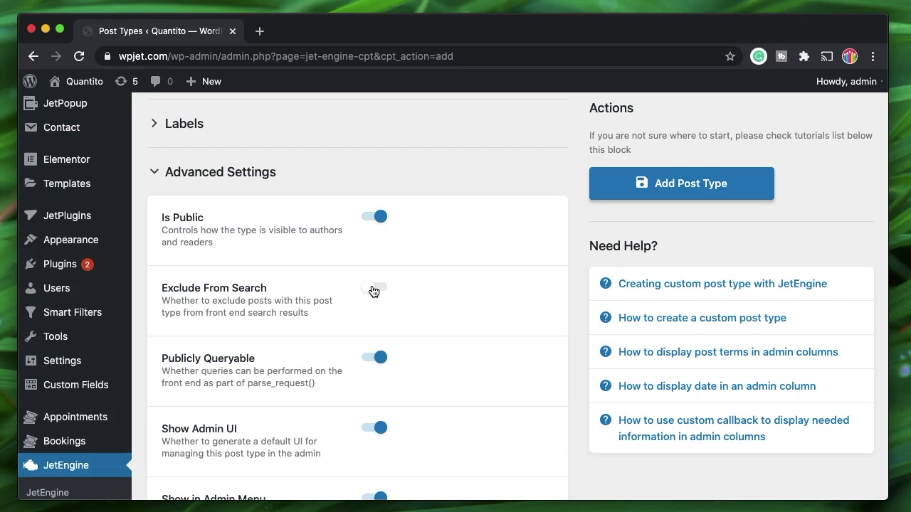
{"action": "scroll", "coordinate": [458, 339], "scroll_direction": "down", "scroll_amount": 3}
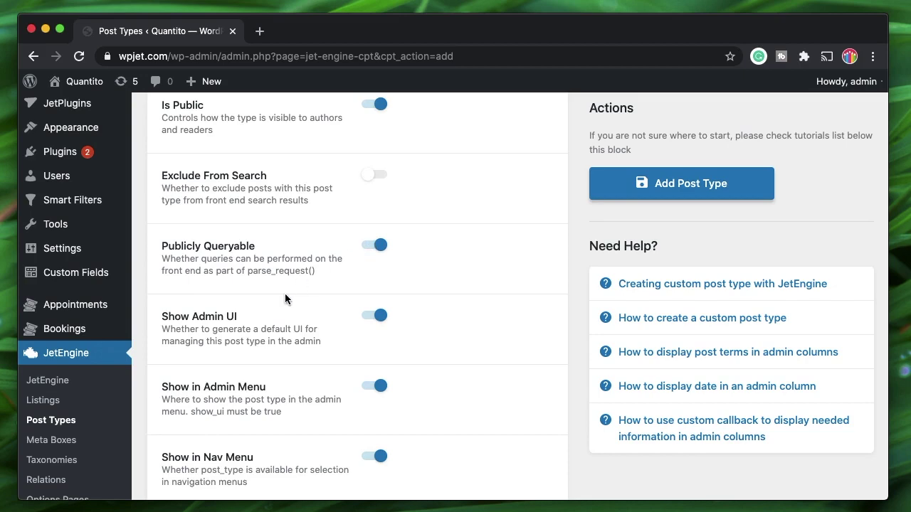
{"action": "triple_click", "coordinate": [248, 269]}
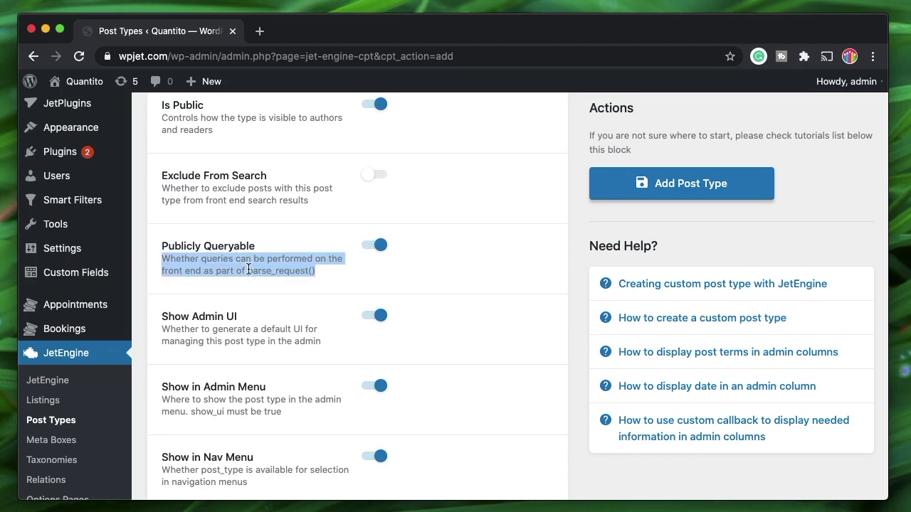
{"action": "scroll", "coordinate": [257, 214], "scroll_direction": "up", "scroll_amount": 2}
{"action": "scroll", "coordinate": [264, 332], "scroll_direction": "down", "scroll_amount": 3}
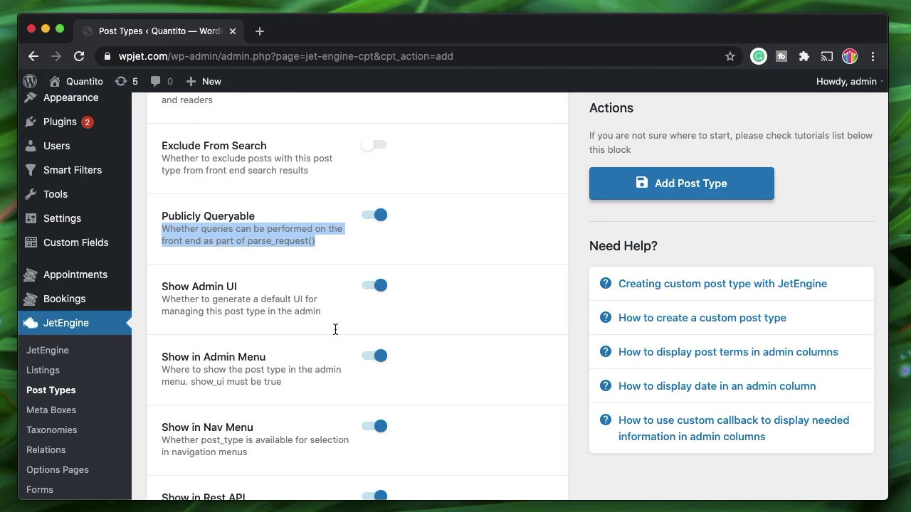
{"action": "scroll", "coordinate": [297, 391], "scroll_direction": "down", "scroll_amount": 5}
{"action": "scroll", "coordinate": [338, 340], "scroll_direction": "down", "scroll_amount": 5}
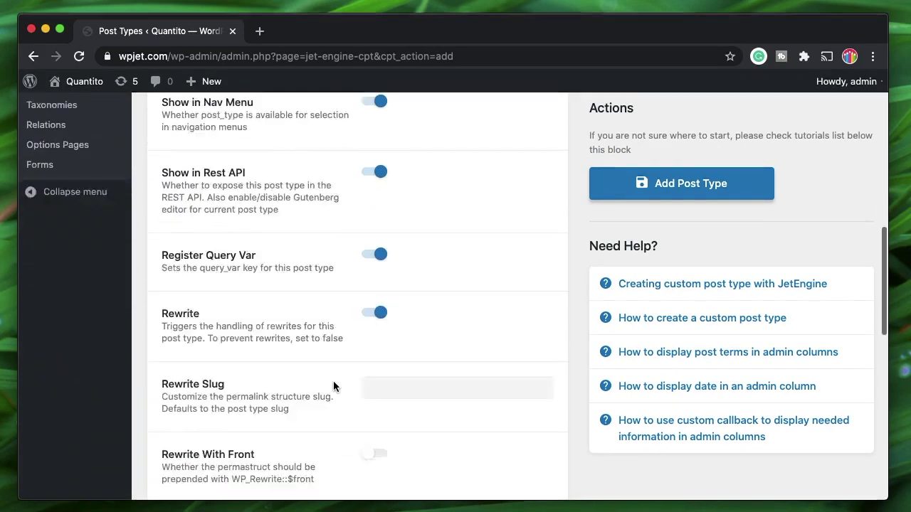
{"action": "scroll", "coordinate": [464, 399], "scroll_direction": "down", "scroll_amount": 6}
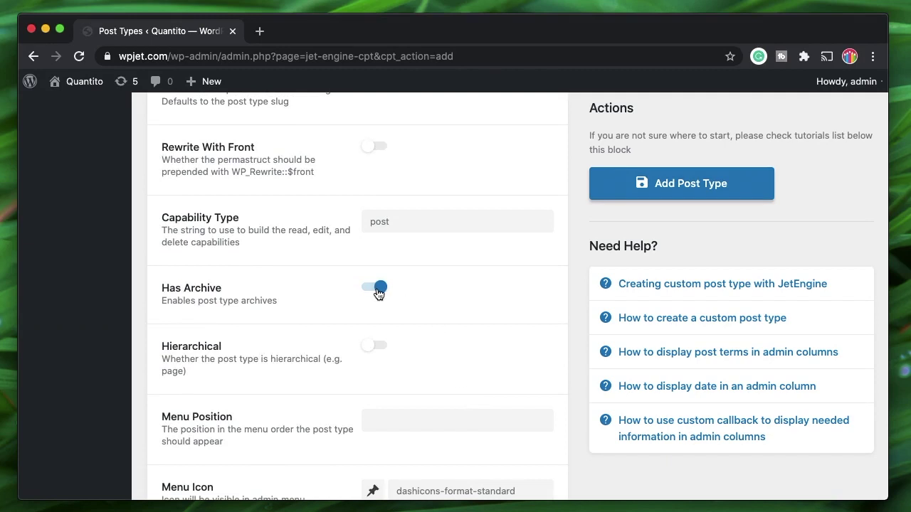
{"action": "scroll", "coordinate": [426, 297], "scroll_direction": "up", "scroll_amount": 2}
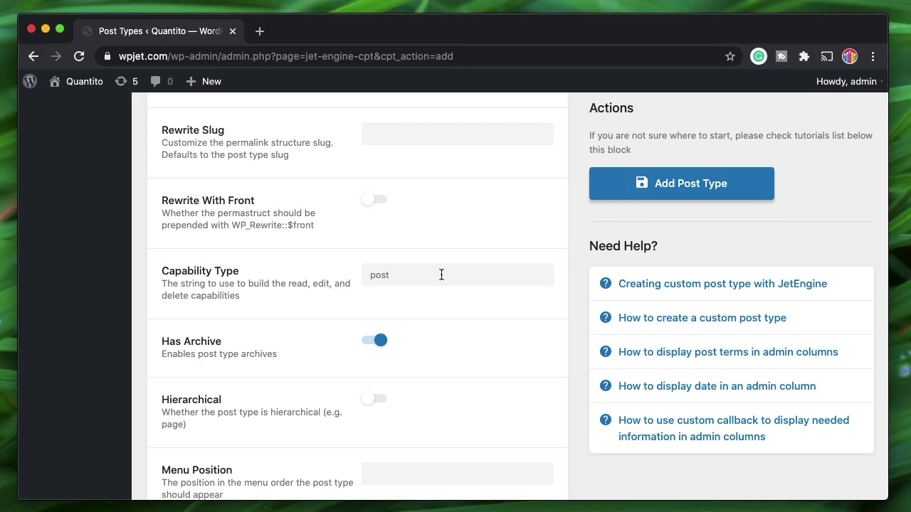
{"action": "scroll", "coordinate": [441, 275], "scroll_direction": "down", "scroll_amount": 1}
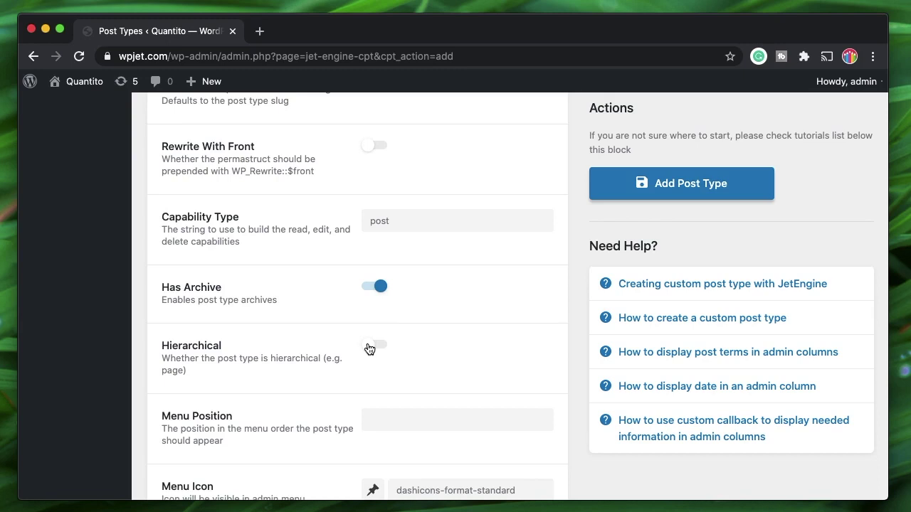
{"action": "scroll", "coordinate": [446, 316], "scroll_direction": "down", "scroll_amount": 1}
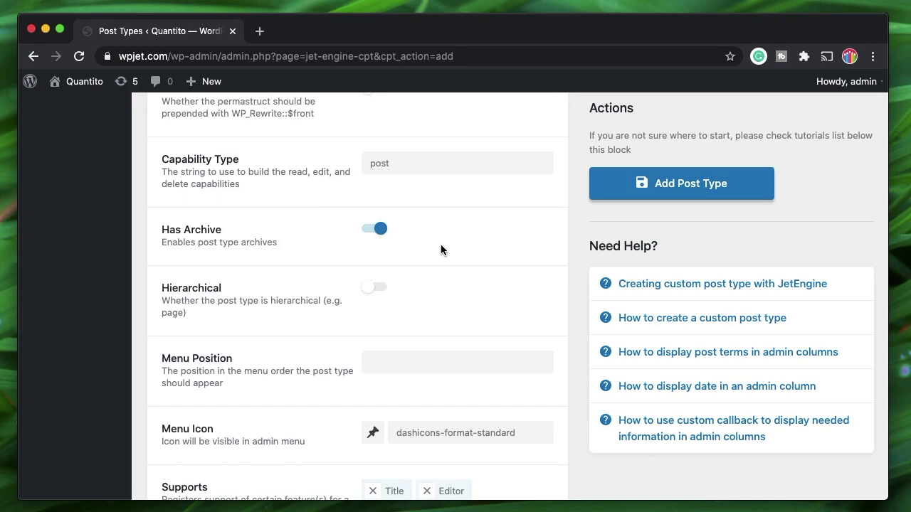
{"action": "scroll", "coordinate": [441, 246], "scroll_direction": "down", "scroll_amount": 1}
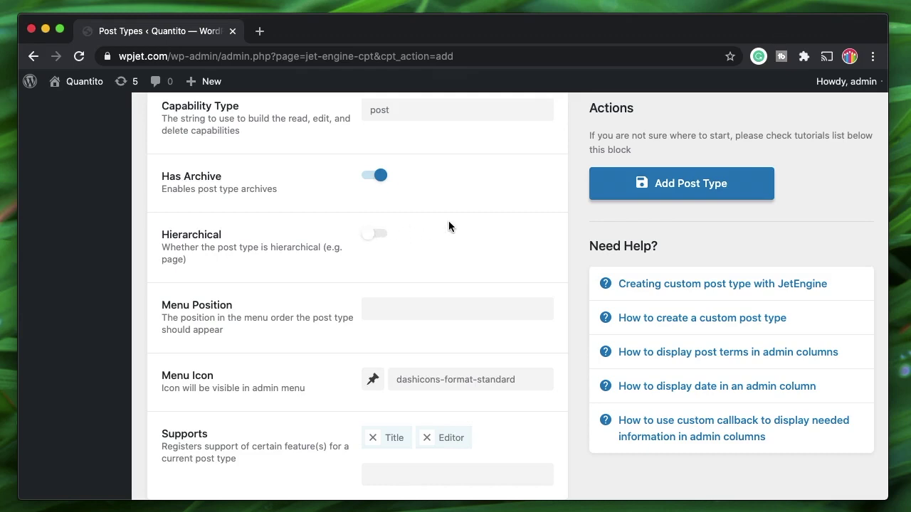
- Check the order of the admin menu entries and set the post type's Menu Position to 8
{"action": "left_click", "coordinate": [414, 305]}
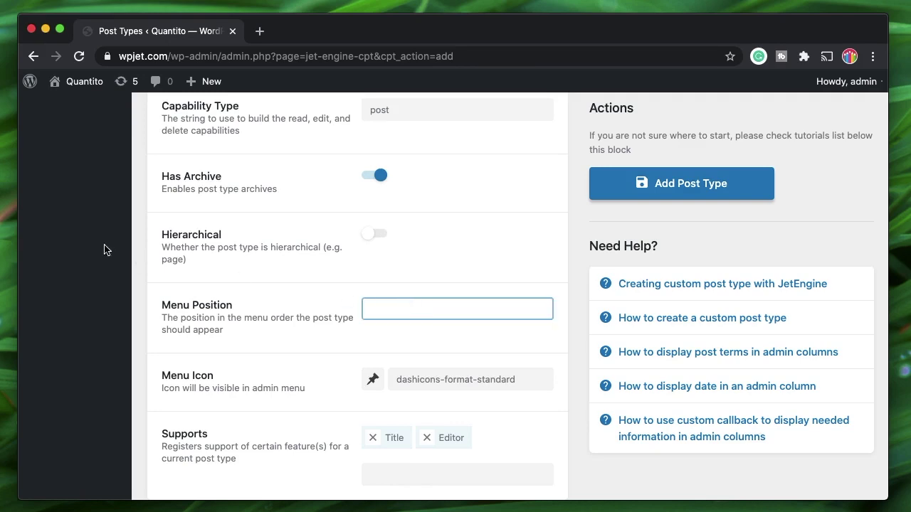
{"action": "scroll", "coordinate": [104, 249], "scroll_direction": "up", "scroll_amount": 10}
{"action": "mouse_move", "coordinate": [71, 116]}
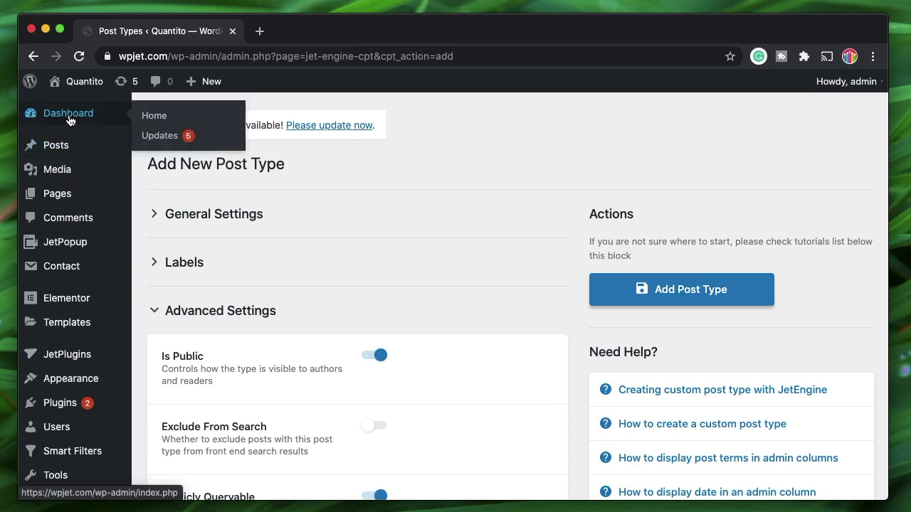
{"action": "mouse_move", "coordinate": [67, 155]}
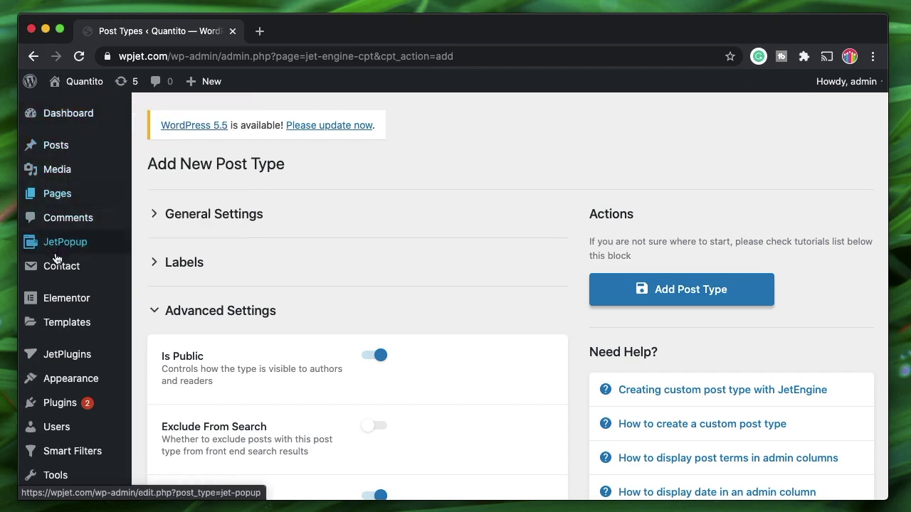
{"action": "mouse_move", "coordinate": [54, 262]}
{"action": "mouse_move", "coordinate": [63, 300]}
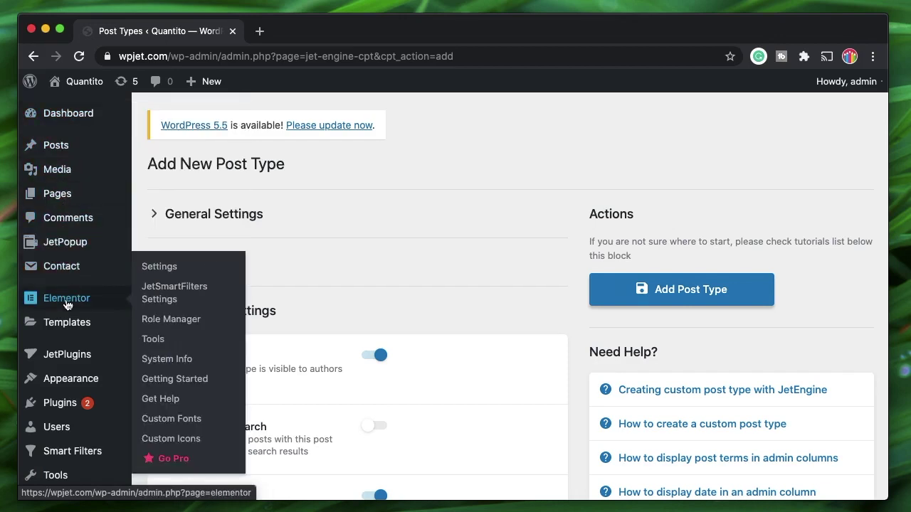
{"action": "scroll", "coordinate": [367, 289], "scroll_direction": "down", "scroll_amount": 10}
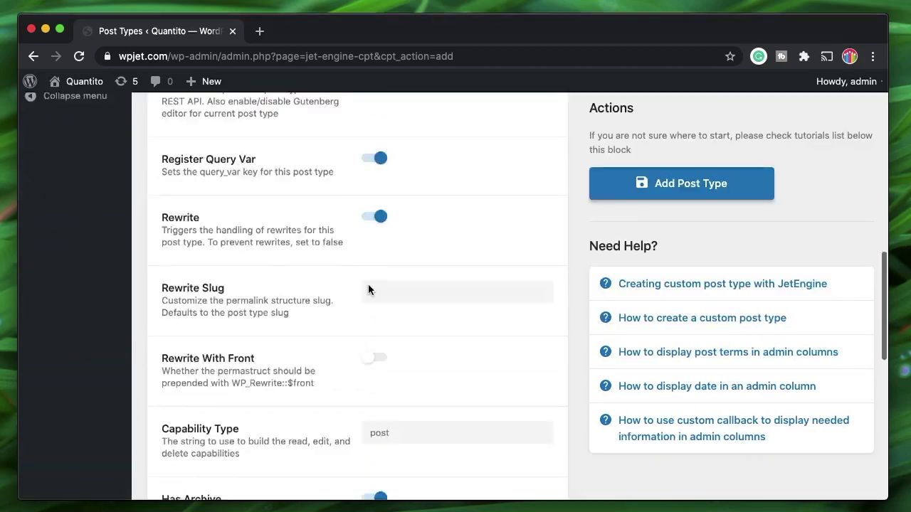
{"action": "scroll", "coordinate": [368, 285], "scroll_direction": "down", "scroll_amount": 5}
{"action": "scroll", "coordinate": [367, 285], "scroll_direction": "up", "scroll_amount": 2}
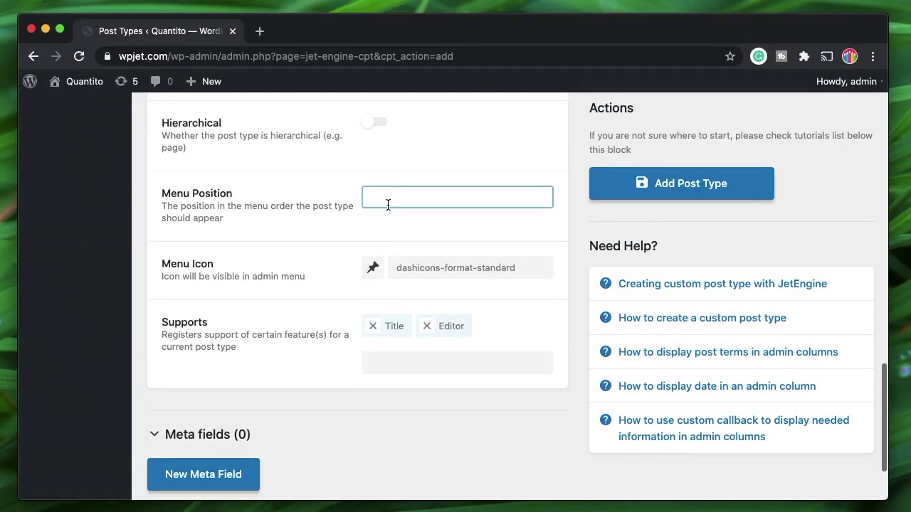
{"action": "type", "text": "8"}
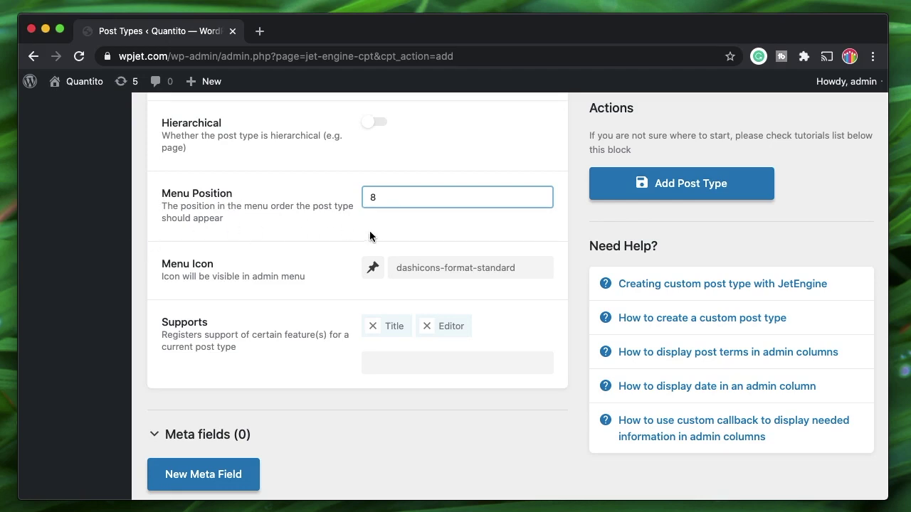
- Choose the smiley face icon (dashicons-smiley) as the post type's Menu Icon
{"action": "left_click", "coordinate": [449, 274]}
{"action": "scroll", "coordinate": [392, 391], "scroll_direction": "down", "scroll_amount": 15}
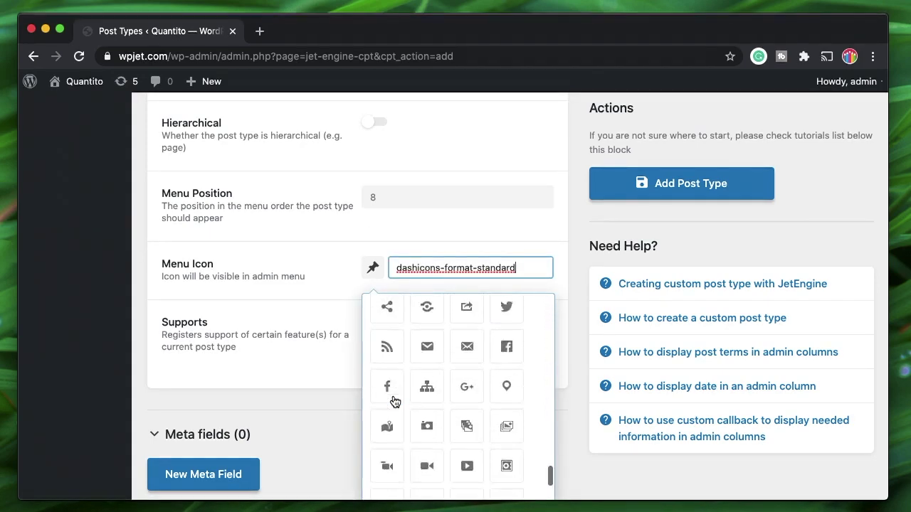
{"action": "scroll", "coordinate": [398, 384], "scroll_direction": "down", "scroll_amount": 2}
{"action": "scroll", "coordinate": [427, 320], "scroll_direction": "down", "scroll_amount": 6}
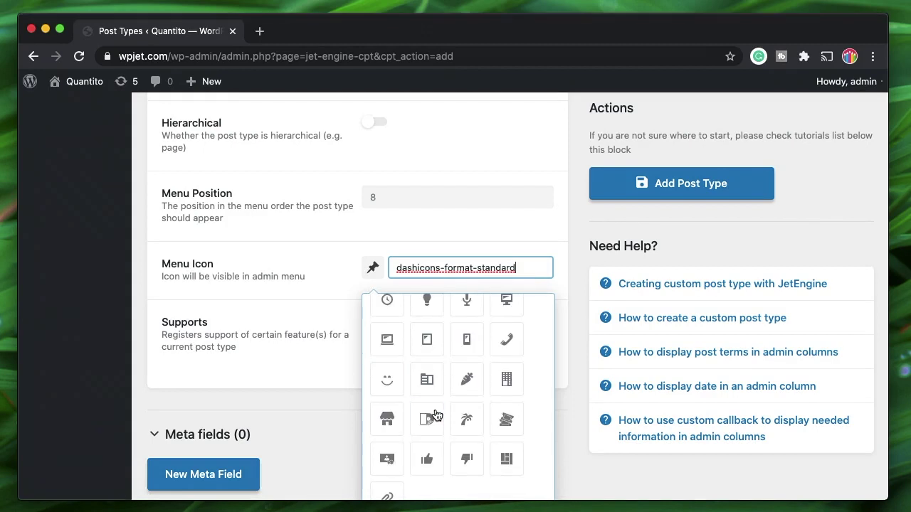
{"action": "left_click", "coordinate": [386, 378]}
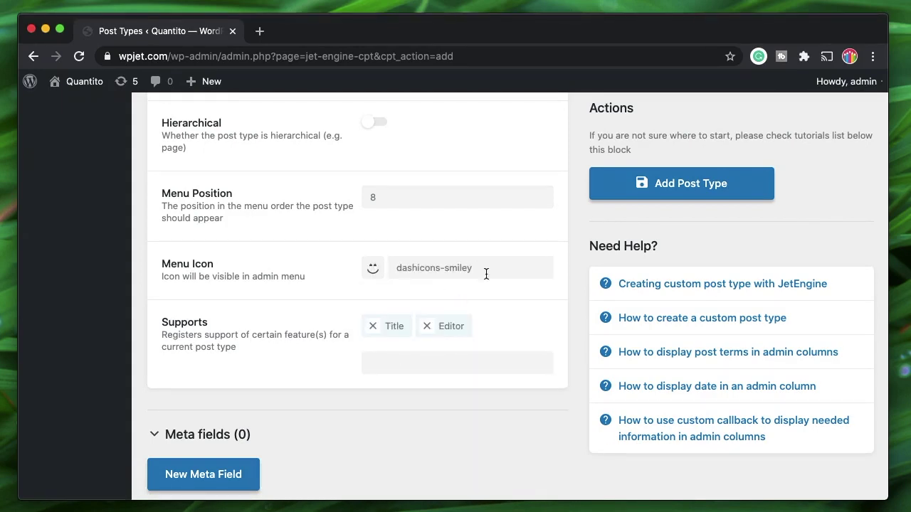
- Look through the available Supports features and inspect the Capability Type value
{"action": "left_click", "coordinate": [411, 364]}
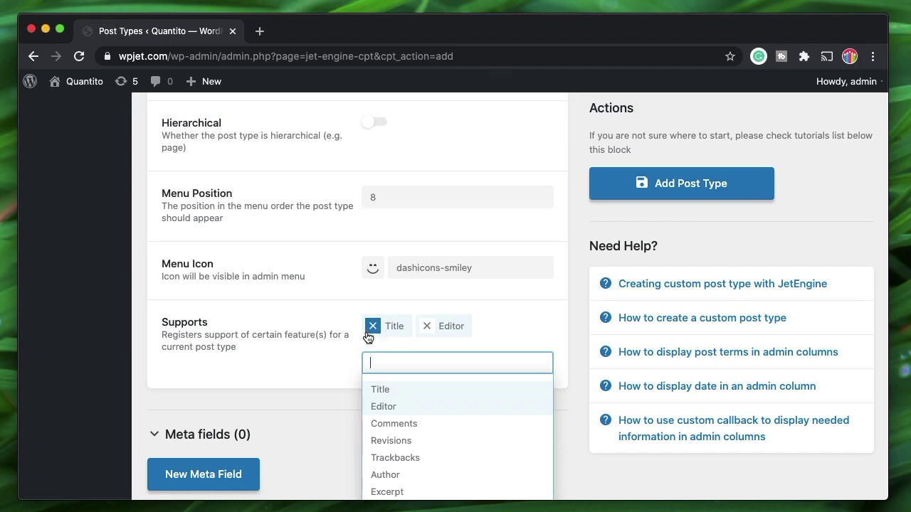
{"action": "left_click", "coordinate": [312, 251]}
{"action": "scroll", "coordinate": [312, 256], "scroll_direction": "up", "scroll_amount": 5}
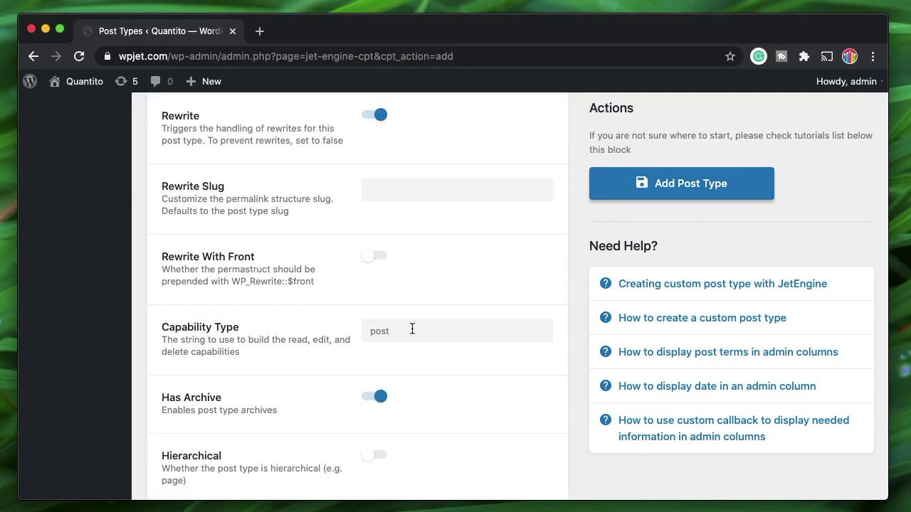
{"action": "double_click", "coordinate": [379, 331]}
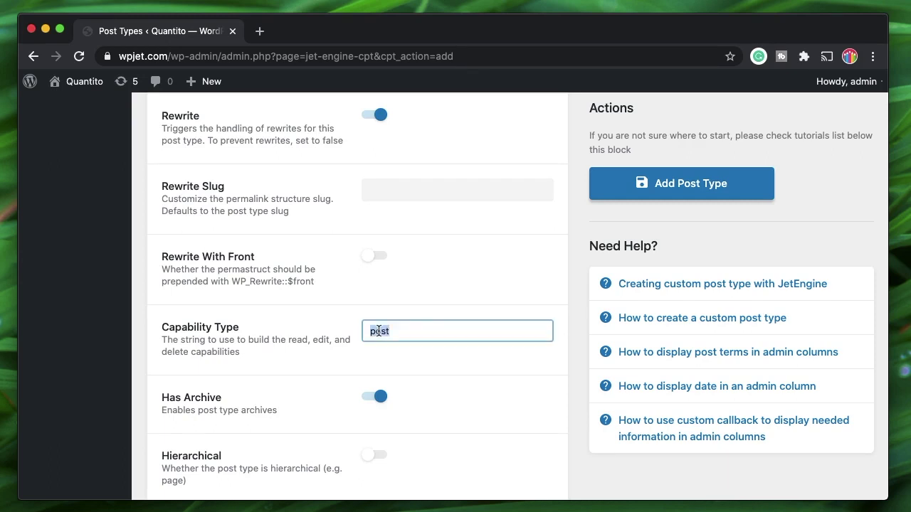
{"action": "left_click", "coordinate": [420, 332]}
{"action": "left_click", "coordinate": [444, 296]}
- Remove the Title and Editor features from the post type's Supports setting
{"action": "scroll", "coordinate": [427, 341], "scroll_direction": "down", "scroll_amount": 5}
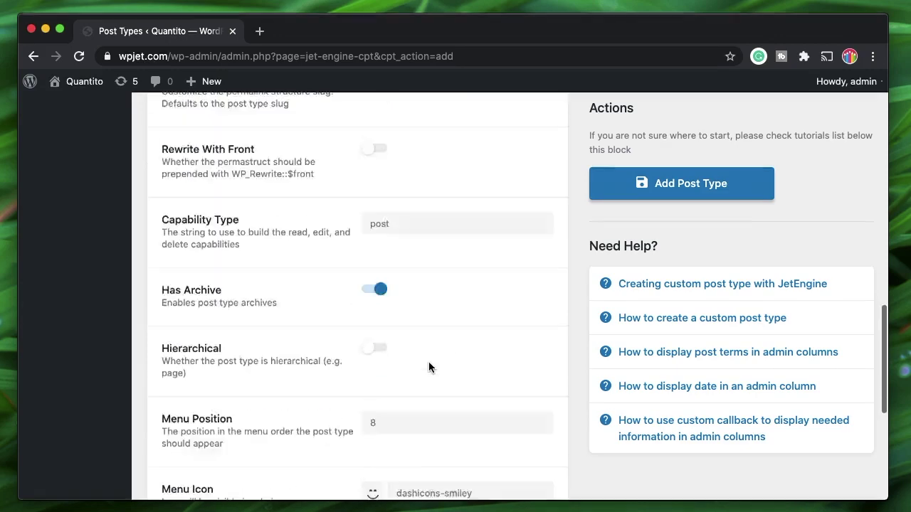
{"action": "scroll", "coordinate": [379, 382], "scroll_direction": "down", "scroll_amount": 3}
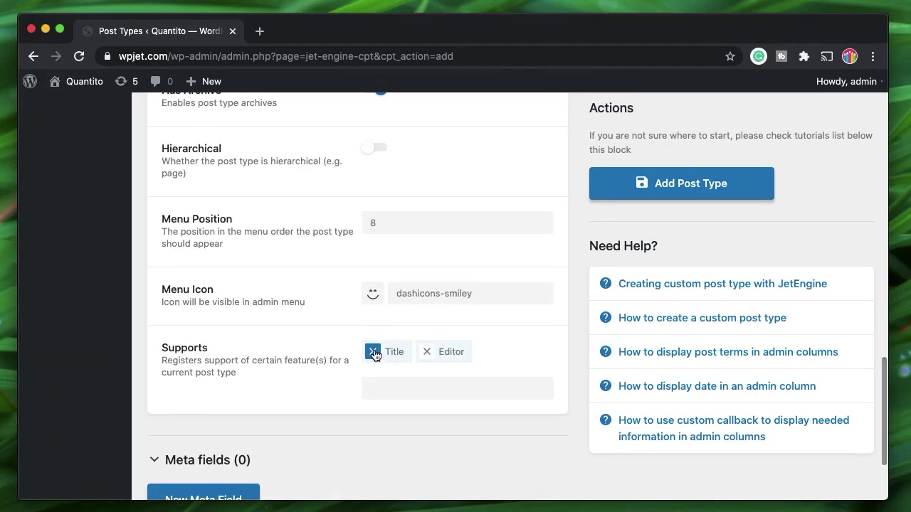
{"action": "left_click", "coordinate": [372, 352]}
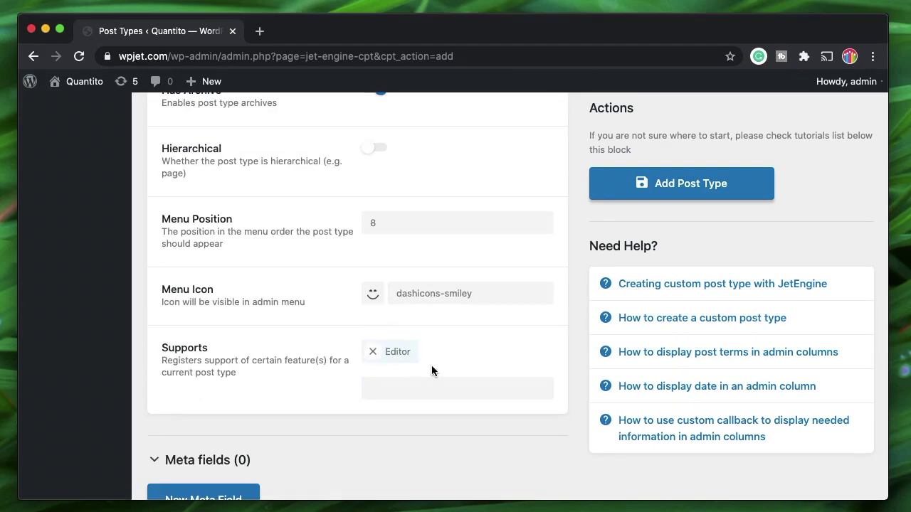
{"action": "left_click", "coordinate": [372, 351]}
- Add Revisions, Author and Custom Fields to the post type's supported features
{"action": "left_click", "coordinate": [420, 354]}
{"action": "scroll", "coordinate": [378, 420], "scroll_direction": "down", "scroll_amount": 3}
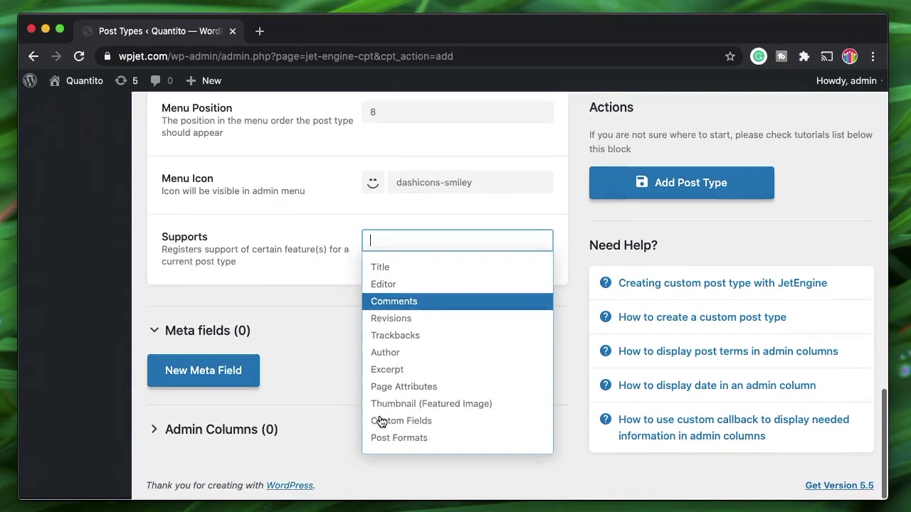
{"action": "left_click", "coordinate": [427, 320]}
{"action": "left_click", "coordinate": [427, 271]}
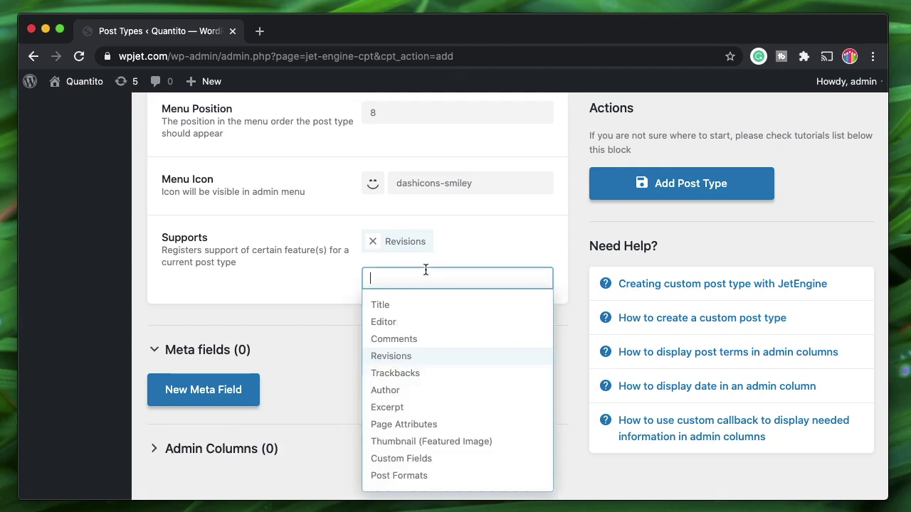
{"action": "left_click", "coordinate": [415, 393]}
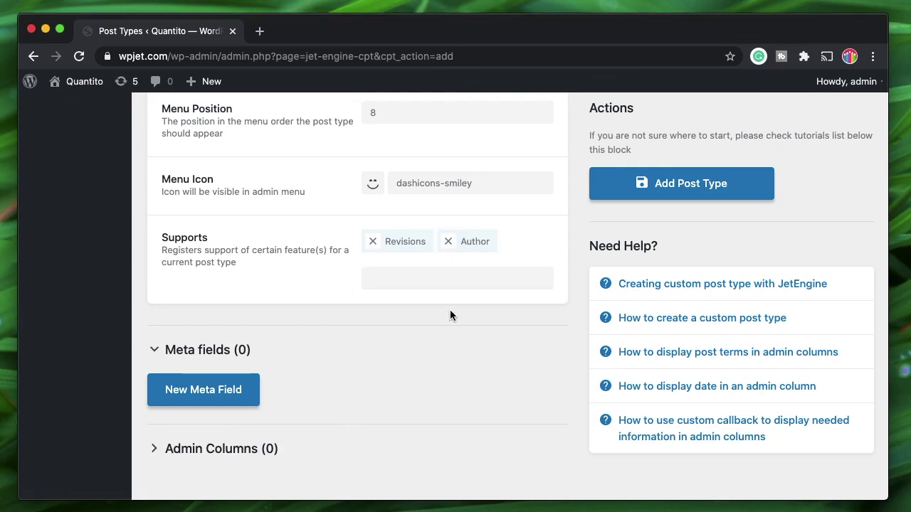
{"action": "left_click", "coordinate": [462, 277]}
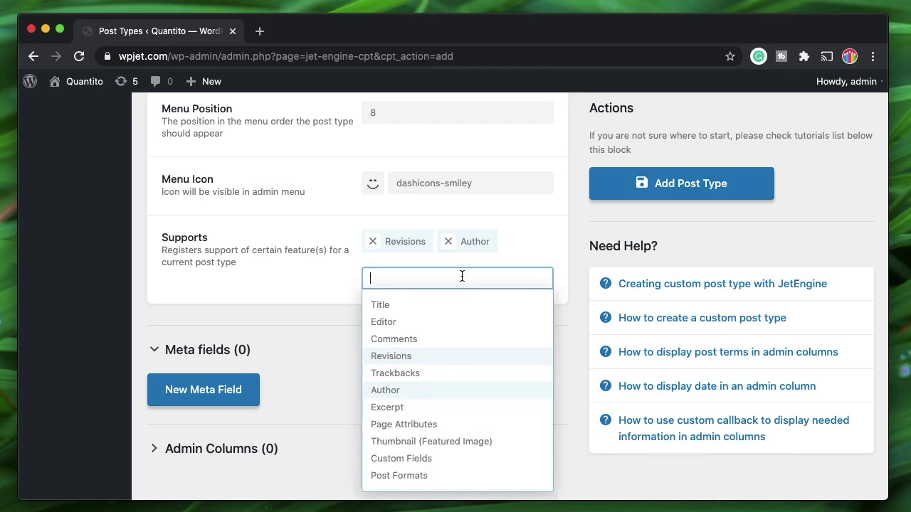
{"action": "left_click", "coordinate": [416, 459]}
- Review the advanced settings once more and add the Recipes post type
{"action": "scroll", "coordinate": [343, 372], "scroll_direction": "up", "scroll_amount": 2}
{"action": "scroll", "coordinate": [343, 372], "scroll_direction": "up", "scroll_amount": 15}
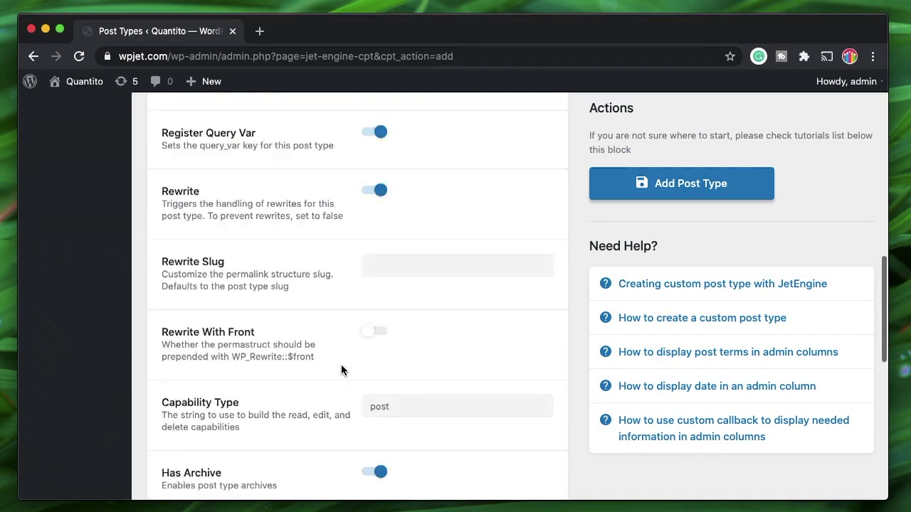
{"action": "scroll", "coordinate": [336, 401], "scroll_direction": "down", "scroll_amount": 10}
{"action": "scroll", "coordinate": [336, 401], "scroll_direction": "down", "scroll_amount": 7}
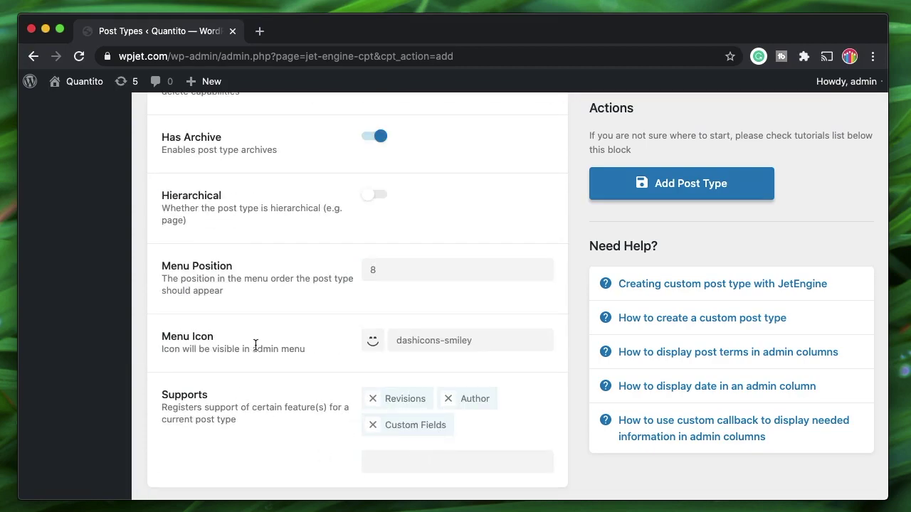
{"action": "scroll", "coordinate": [258, 348], "scroll_direction": "down", "scroll_amount": 5}
{"action": "scroll", "coordinate": [258, 346], "scroll_direction": "up", "scroll_amount": 15}
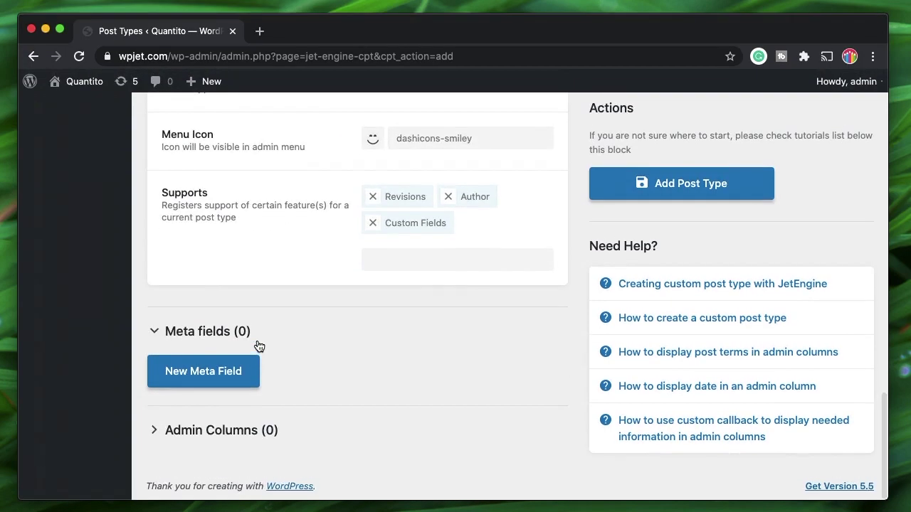
{"action": "left_click", "coordinate": [715, 290]}
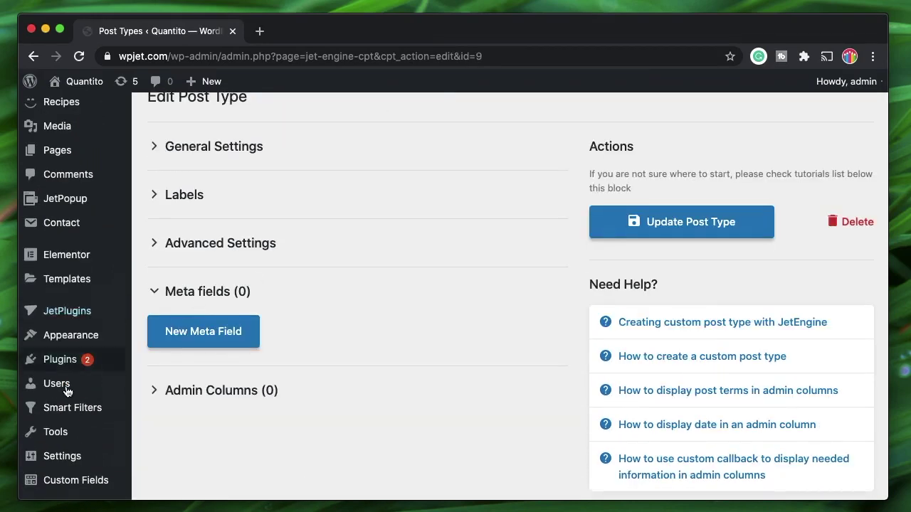
- Compare the post type's own Meta fields section with the separate Meta Boxes entry in the JetEngine admin menu
{"action": "scroll", "coordinate": [67, 384], "scroll_direction": "down", "scroll_amount": 5}
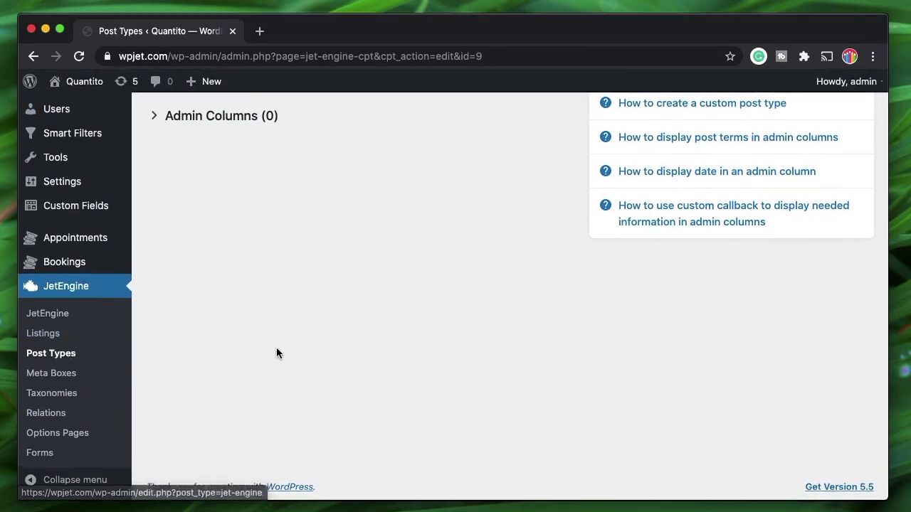
{"action": "scroll", "coordinate": [277, 353], "scroll_direction": "up", "scroll_amount": 6}
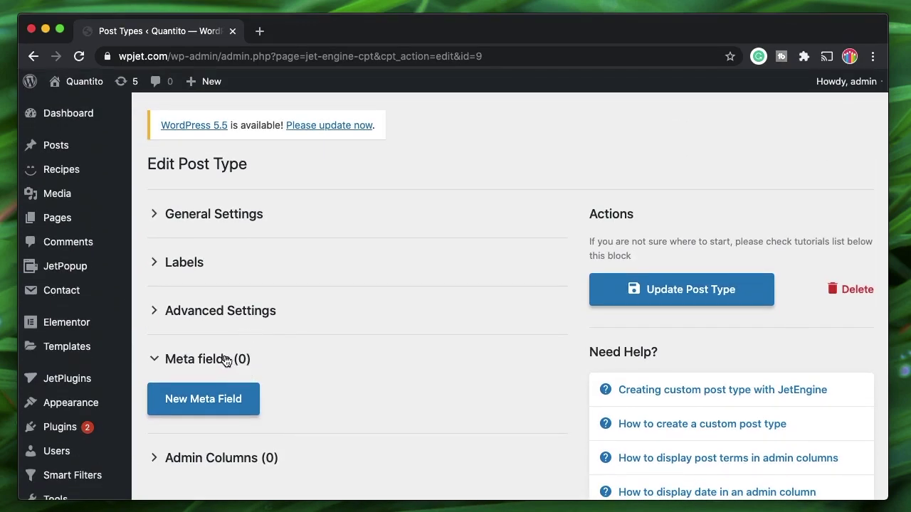
{"action": "scroll", "coordinate": [225, 361], "scroll_direction": "down", "scroll_amount": 6}
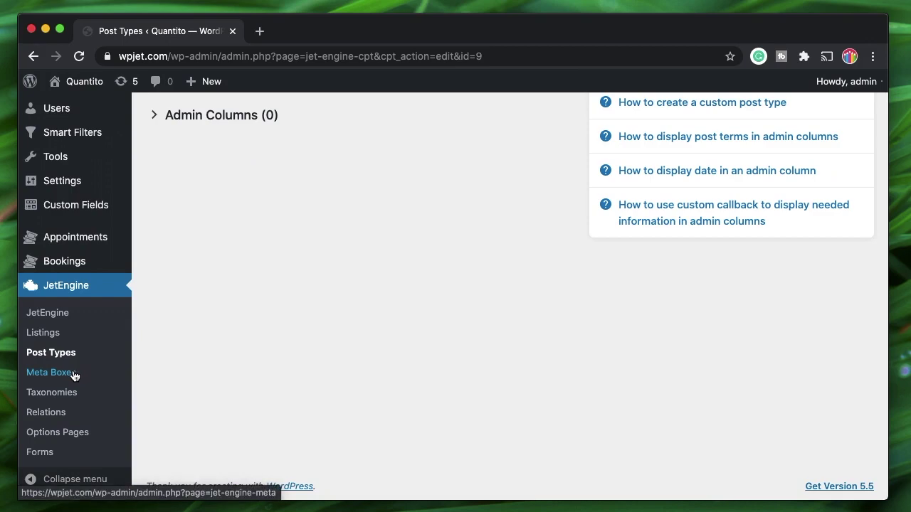
{"action": "scroll", "coordinate": [359, 328], "scroll_direction": "up", "scroll_amount": 5}
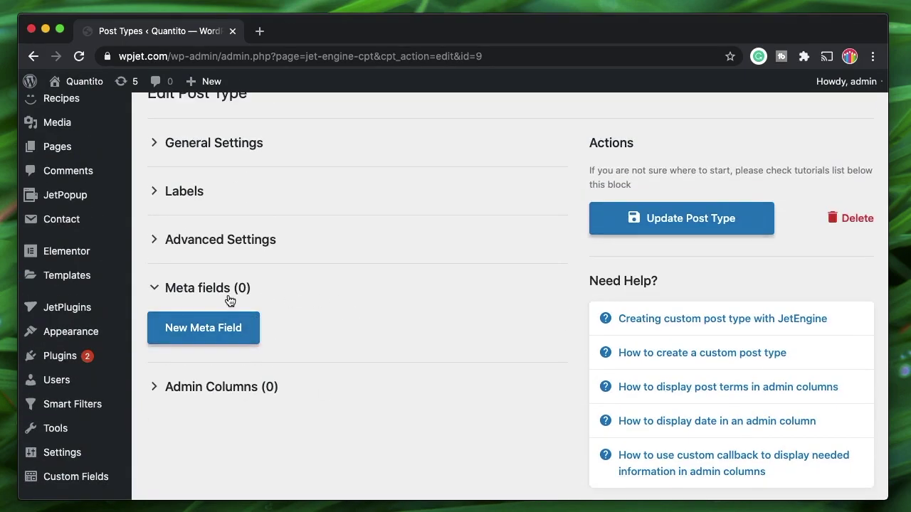
{"action": "scroll", "coordinate": [377, 277], "scroll_direction": "down", "scroll_amount": 5}
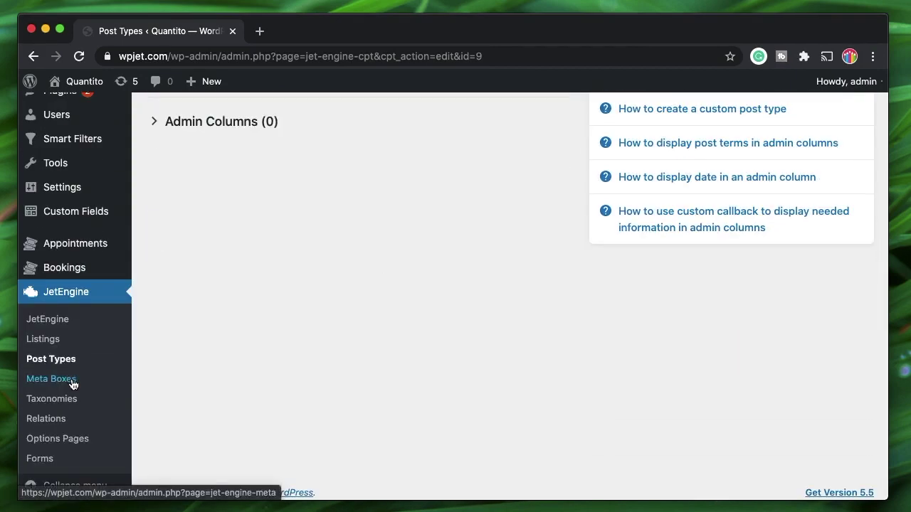
{"action": "scroll", "coordinate": [254, 364], "scroll_direction": "up", "scroll_amount": 2}
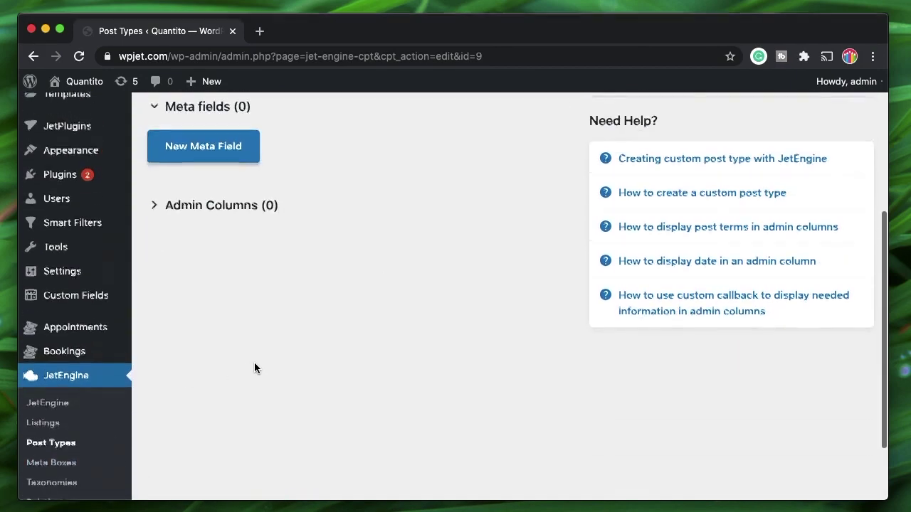
{"action": "scroll", "coordinate": [293, 360], "scroll_direction": "up", "scroll_amount": 1}
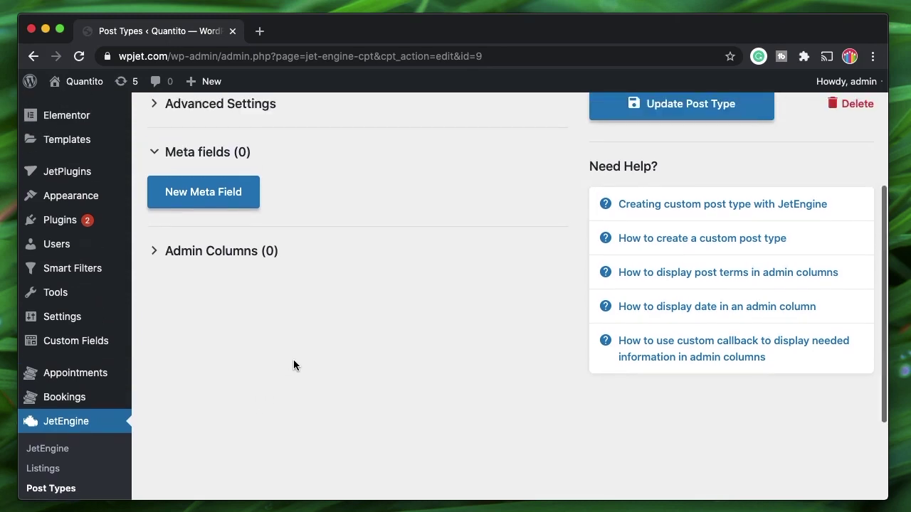
- Collapse the Meta fields section, check the Admin Columns section and update the post type
{"action": "left_click", "coordinate": [215, 155]}
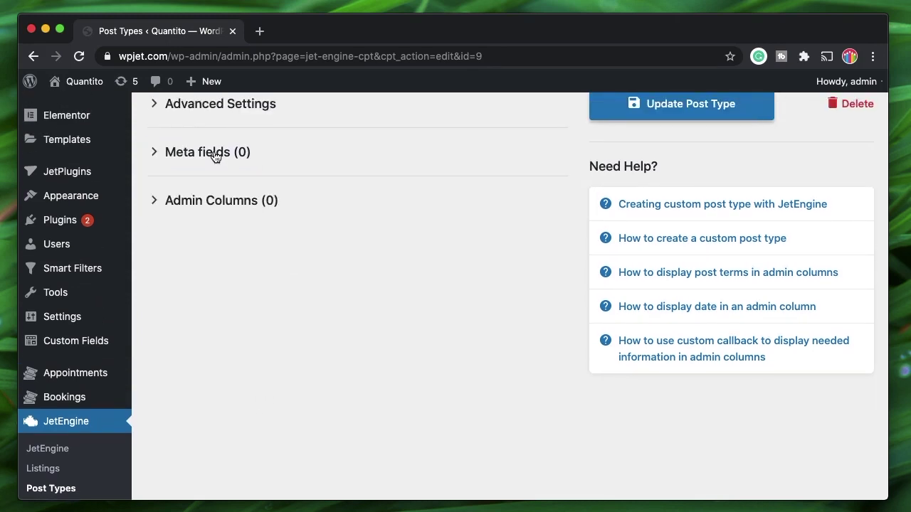
{"action": "left_click", "coordinate": [219, 204]}
{"action": "left_click", "coordinate": [219, 204]}
{"action": "scroll", "coordinate": [332, 244], "scroll_direction": "up", "scroll_amount": 4}
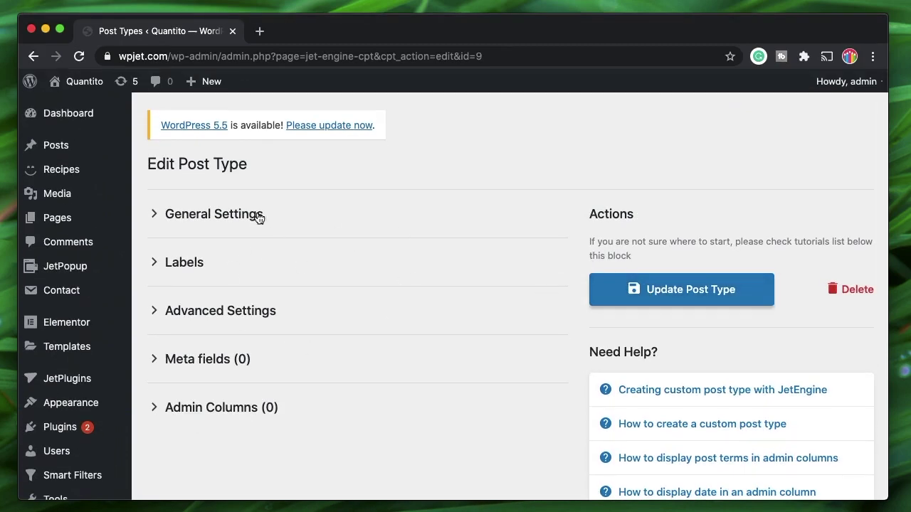
{"action": "left_click", "coordinate": [651, 297]}
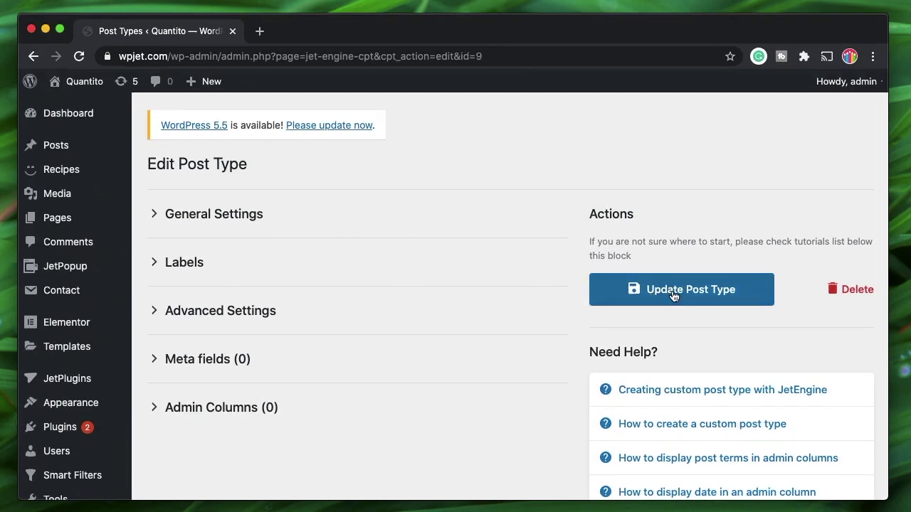
- Open the Recipe group meta box for editing from the JetEngine meta boxes list
{"action": "scroll", "coordinate": [441, 362], "scroll_direction": "down", "scroll_amount": 5}
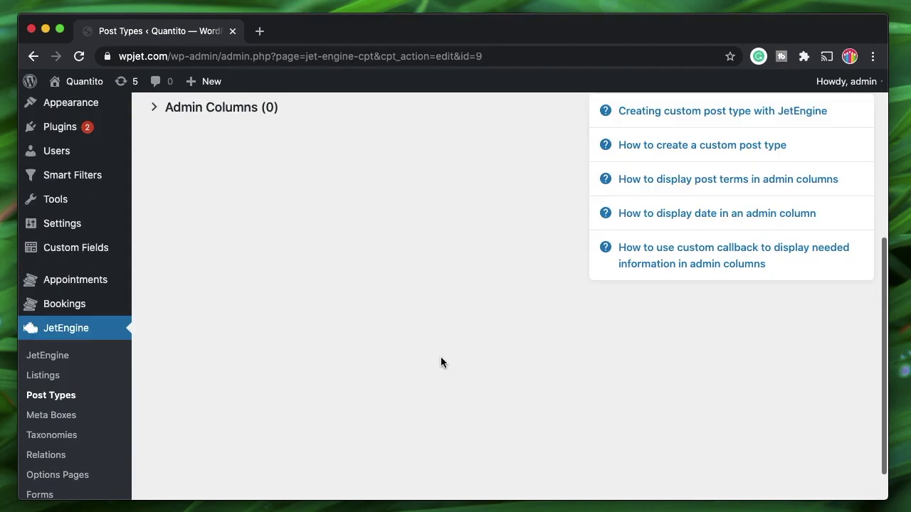
{"action": "left_click", "coordinate": [64, 424]}
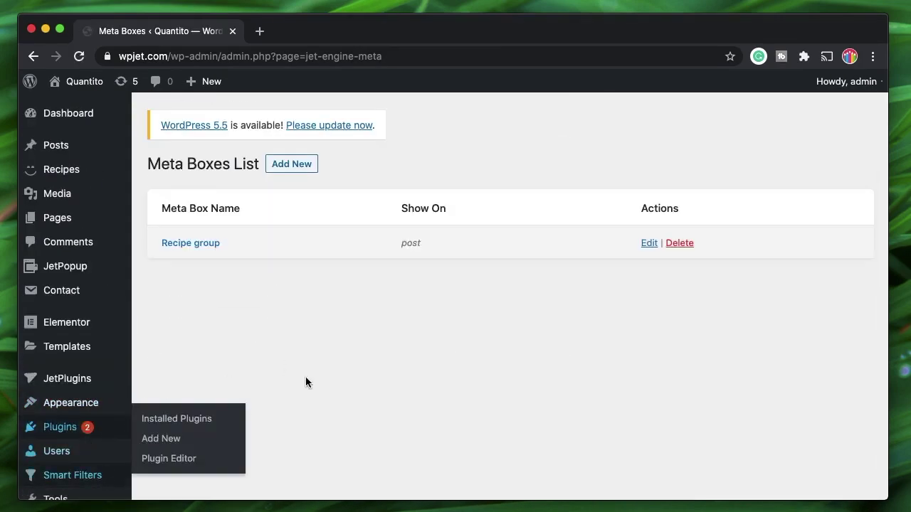
{"action": "scroll", "coordinate": [425, 362], "scroll_direction": "down", "scroll_amount": 1}
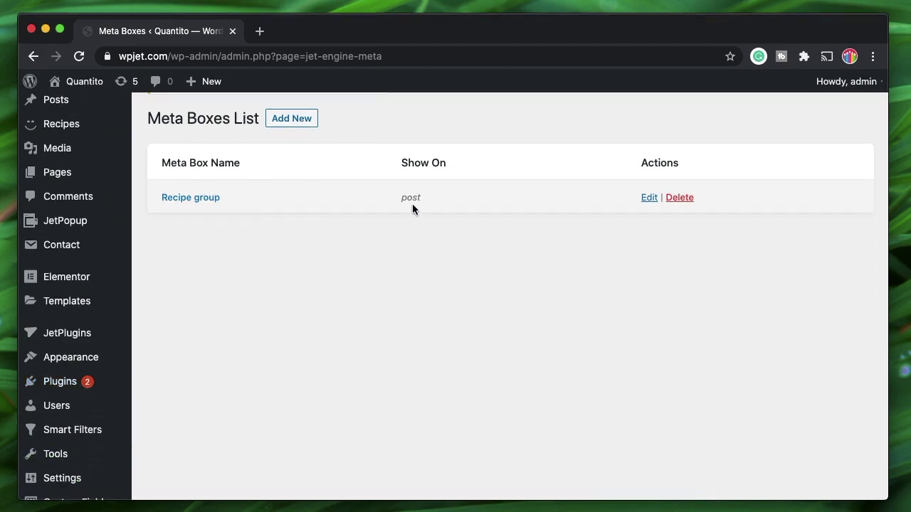
{"action": "left_click", "coordinate": [650, 200]}
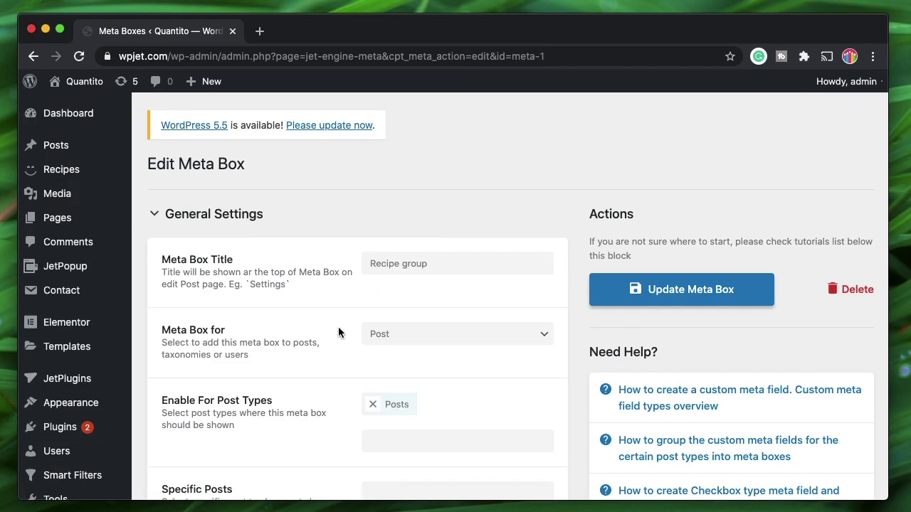
- Enable the Recipe group meta box for the Recipes post type instead of Posts and update the meta box
{"action": "scroll", "coordinate": [337, 331], "scroll_direction": "down", "scroll_amount": 3}
{"action": "left_click", "coordinate": [375, 251]}
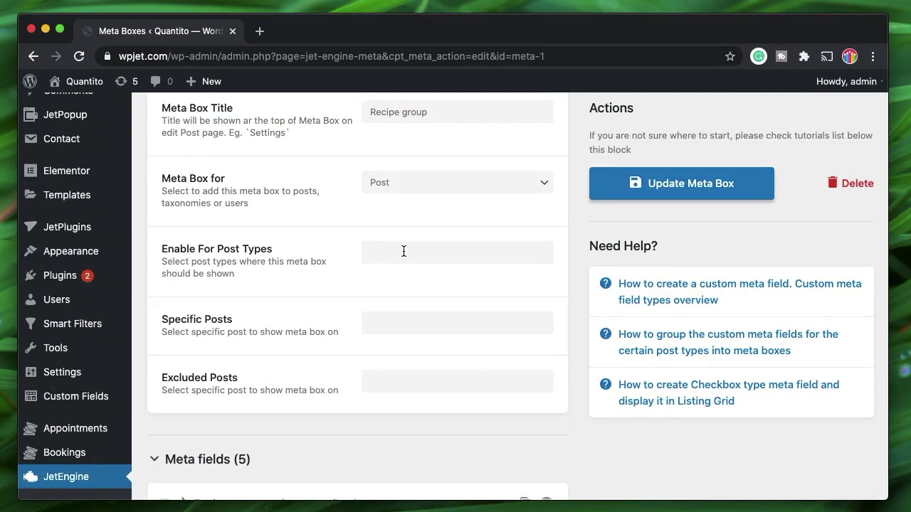
{"action": "left_click", "coordinate": [404, 252]}
{"action": "scroll", "coordinate": [394, 407], "scroll_direction": "down", "scroll_amount": 3}
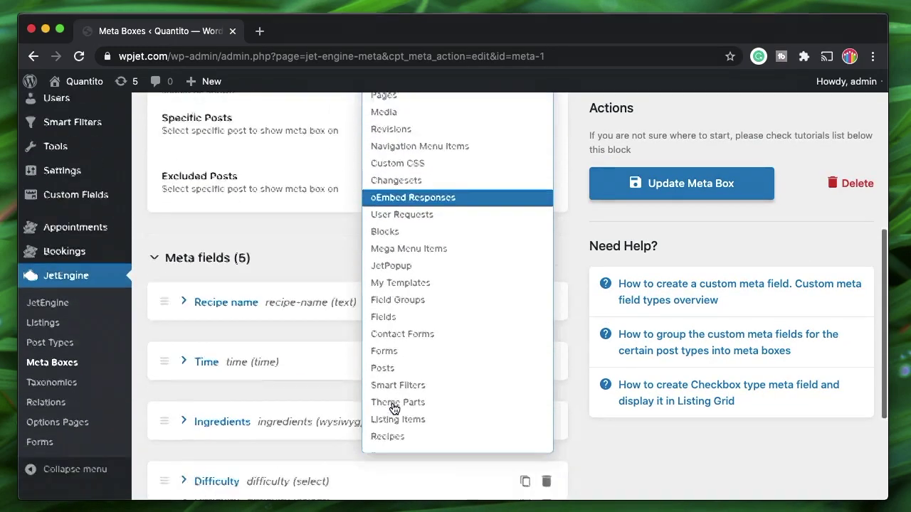
{"action": "left_click", "coordinate": [417, 368]}
{"action": "scroll", "coordinate": [426, 254], "scroll_direction": "up", "scroll_amount": 3}
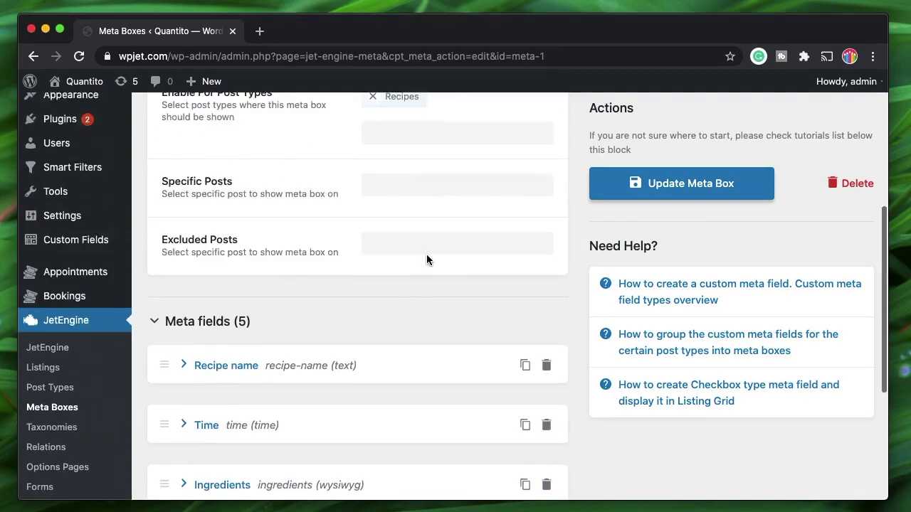
{"action": "scroll", "coordinate": [427, 255], "scroll_direction": "up", "scroll_amount": 5}
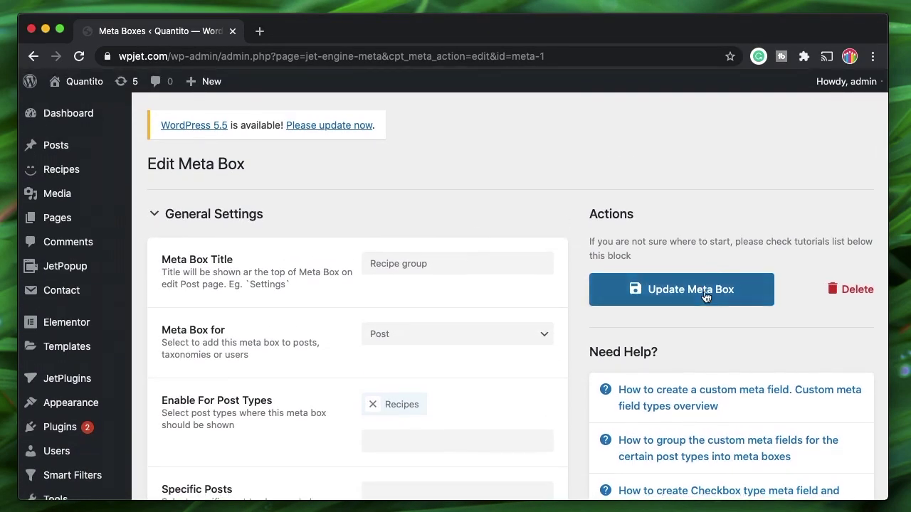
{"action": "left_click", "coordinate": [705, 298]}
- Collapse the meta box's General Settings and Meta fields sections and dismiss the update notification
{"action": "left_click", "coordinate": [275, 219]}
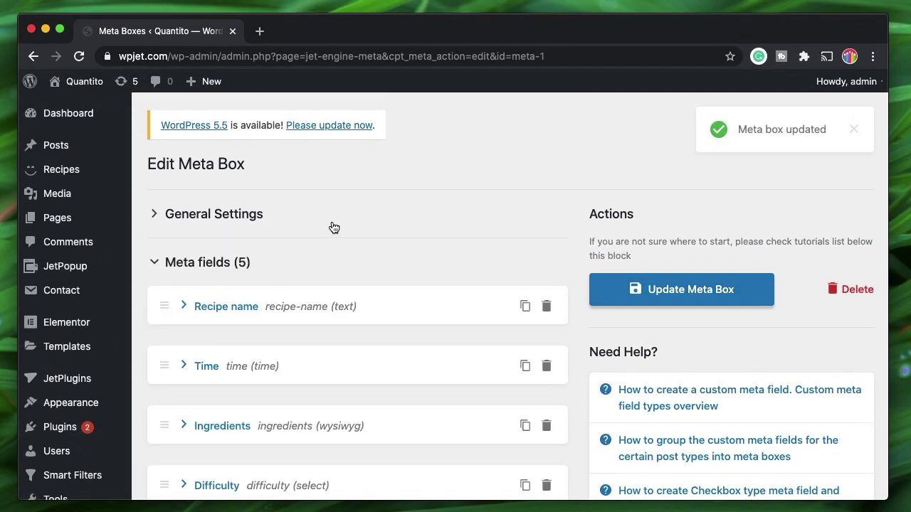
{"action": "left_click", "coordinate": [228, 270]}
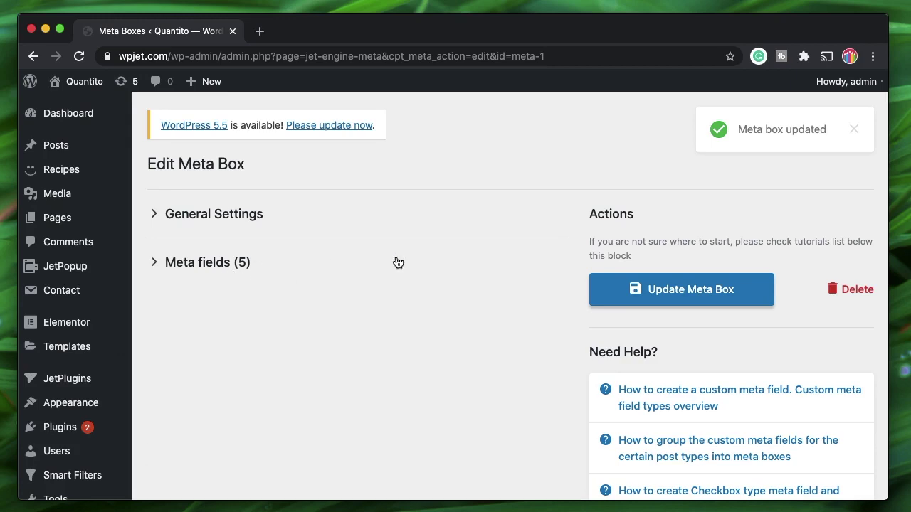
{"action": "left_click", "coordinate": [858, 132]}
- Open the Recipes post type for editing from JetEngine's custom post types list
{"action": "scroll", "coordinate": [268, 398], "scroll_direction": "down", "scroll_amount": 10}
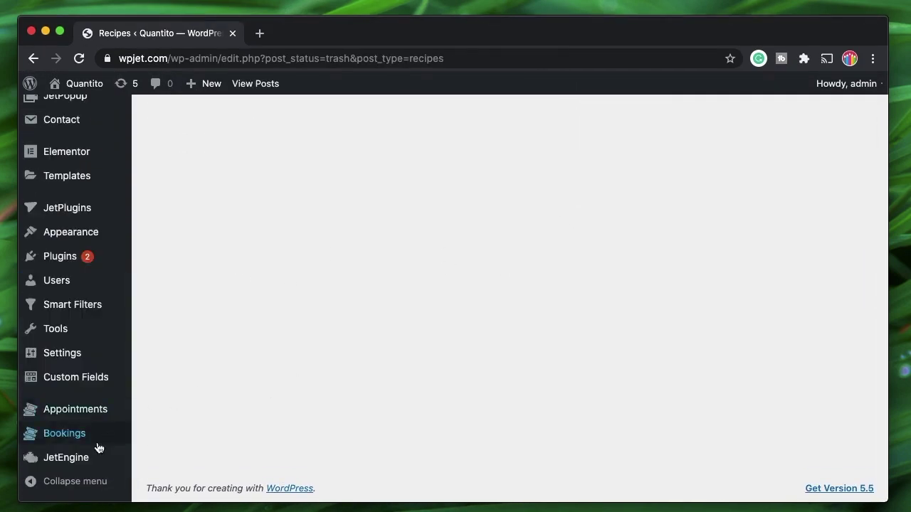
{"action": "mouse_move", "coordinate": [84, 463]}
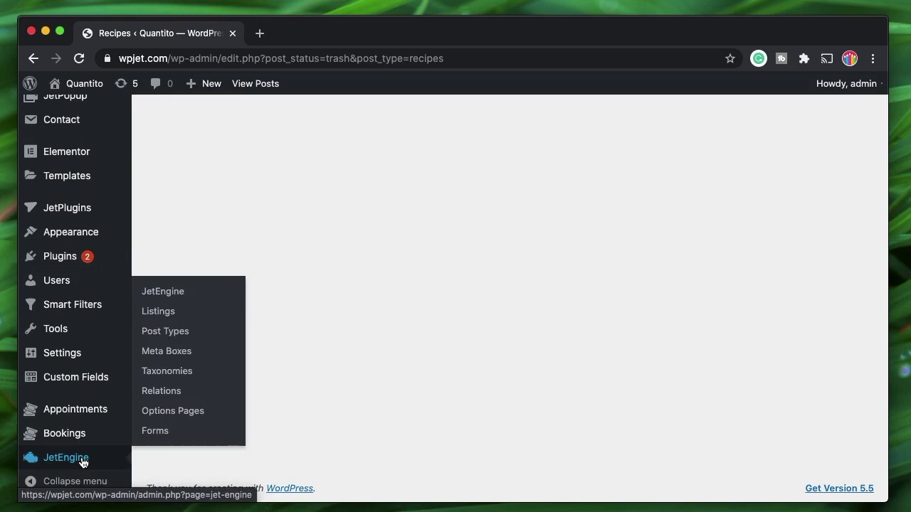
{"action": "left_click", "coordinate": [175, 341]}
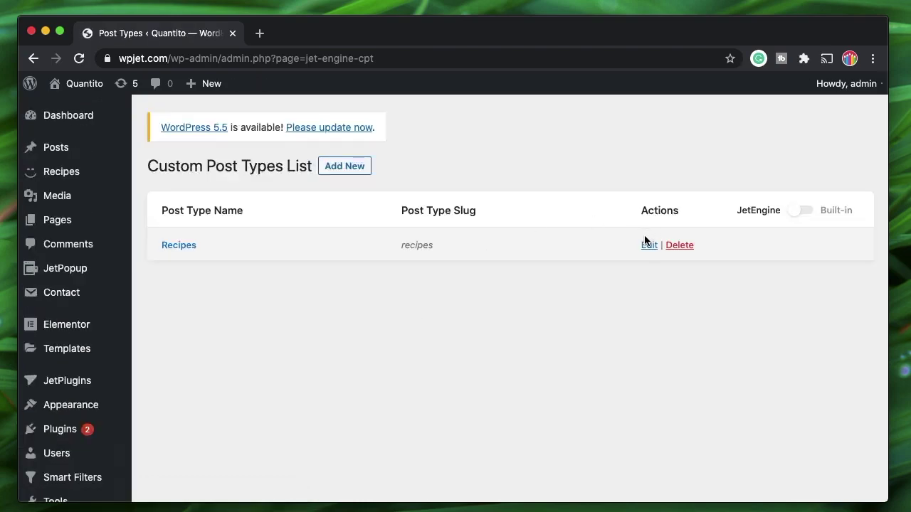
{"action": "left_click", "coordinate": [647, 244]}
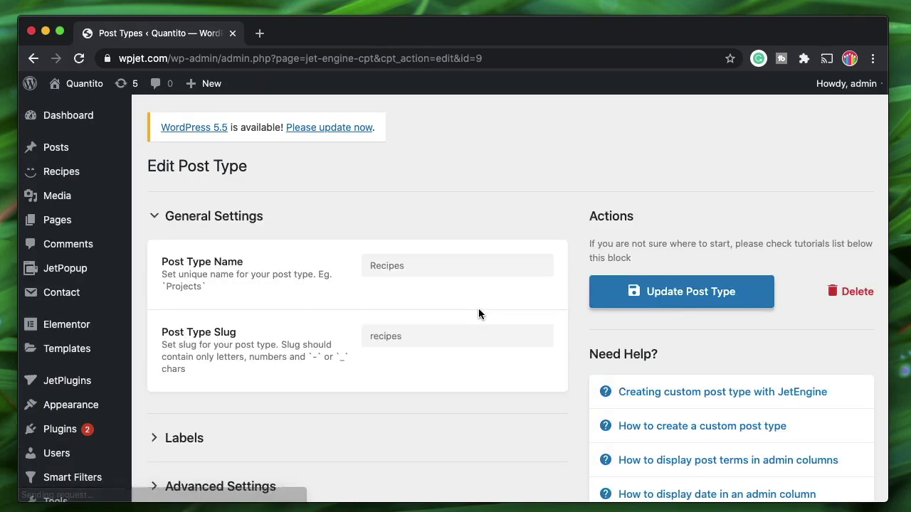
- Expand the Advanced Settings section of the Recipes post type down to its Supports option
{"action": "scroll", "coordinate": [436, 267], "scroll_direction": "down", "scroll_amount": 5}
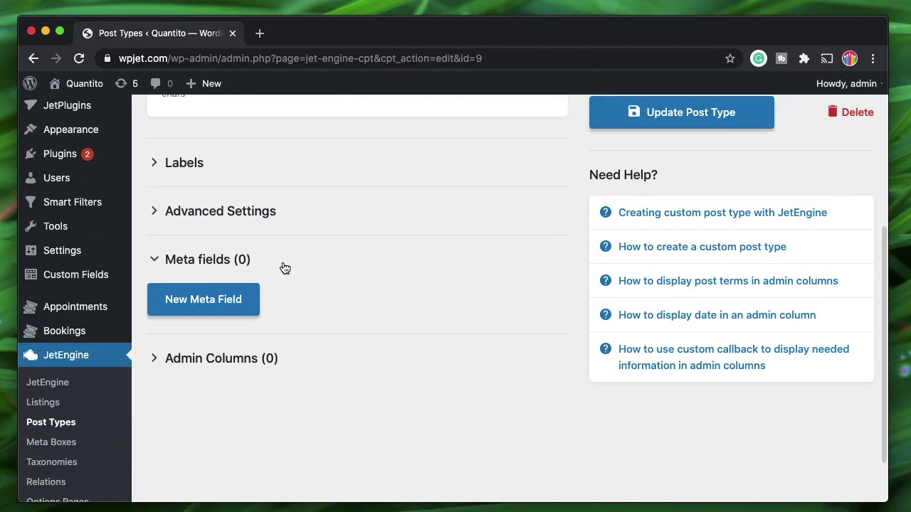
{"action": "left_click", "coordinate": [222, 220]}
{"action": "scroll", "coordinate": [211, 385], "scroll_direction": "down", "scroll_amount": 15}
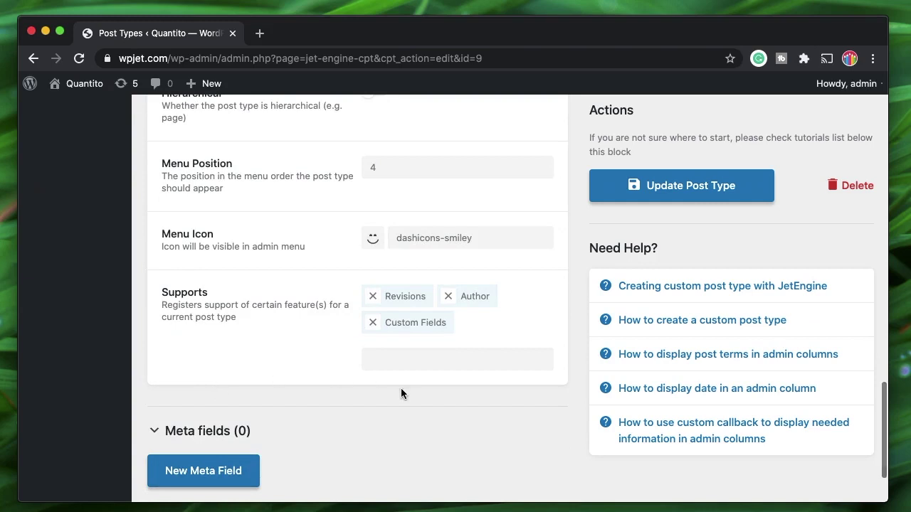
{"action": "left_click", "coordinate": [431, 359]}
{"action": "scroll", "coordinate": [434, 384], "scroll_direction": "down", "scroll_amount": 3}
{"action": "left_click", "coordinate": [437, 408]}
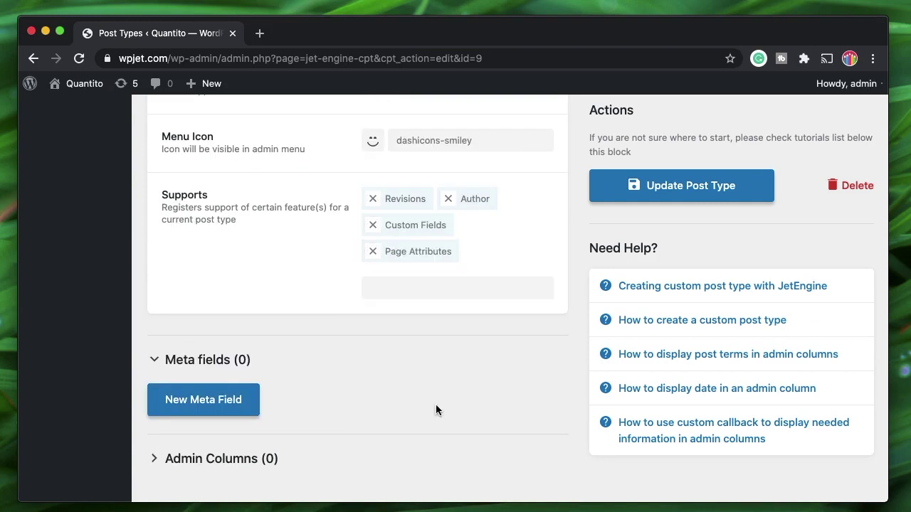
{"action": "left_click", "coordinate": [372, 251]}
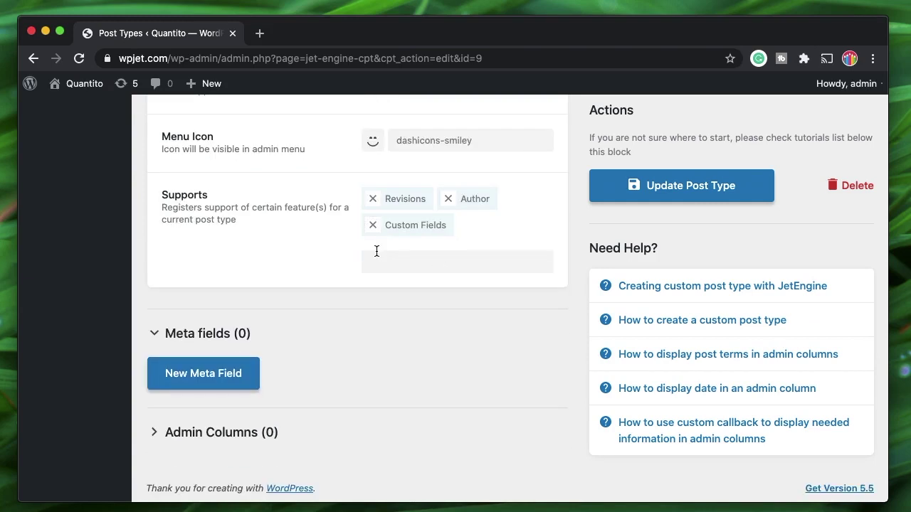
- Add Thumbnail (Featured Image) and Title to the Recipes post type's supported features and update the post type
{"action": "left_click", "coordinate": [426, 257]}
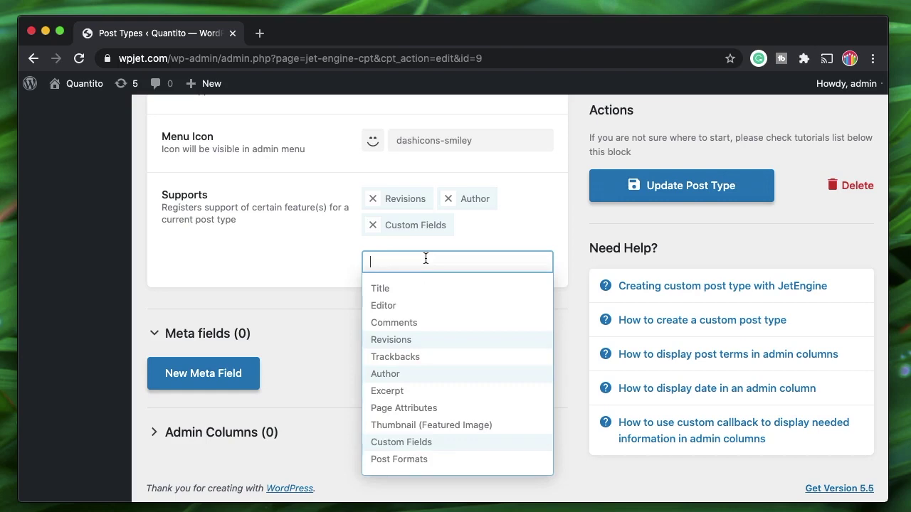
{"action": "left_click", "coordinate": [421, 424]}
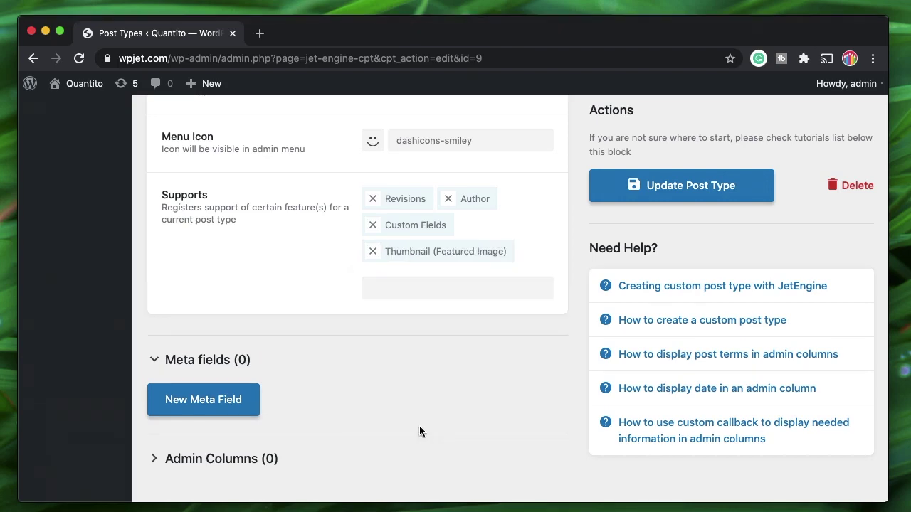
{"action": "left_click", "coordinate": [446, 288]}
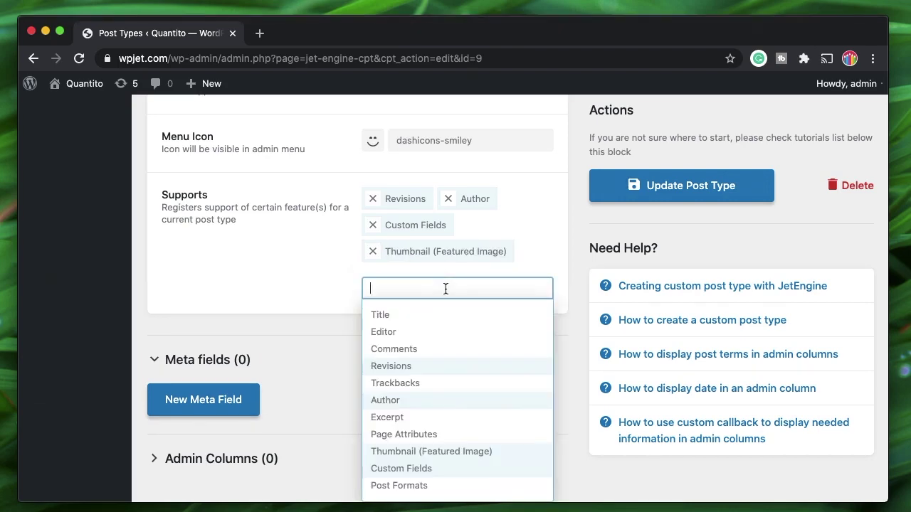
{"action": "left_click", "coordinate": [426, 315]}
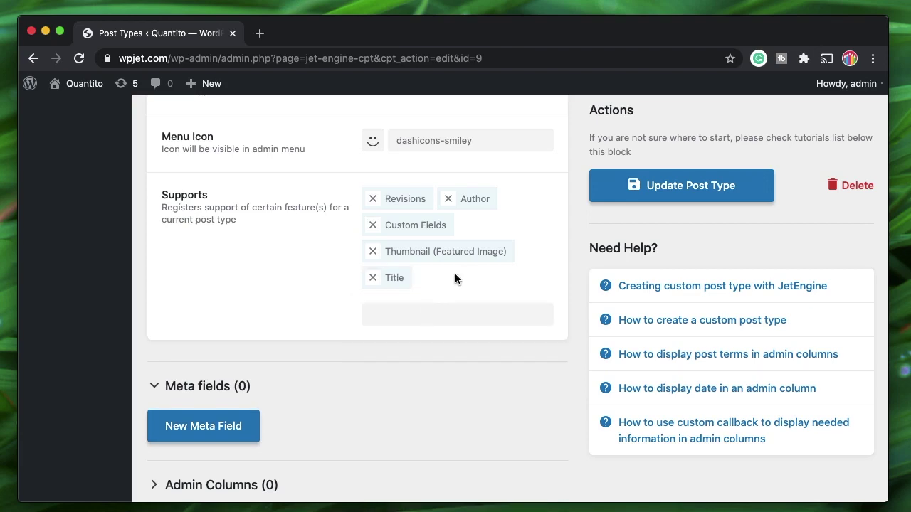
{"action": "left_click", "coordinate": [662, 187]}
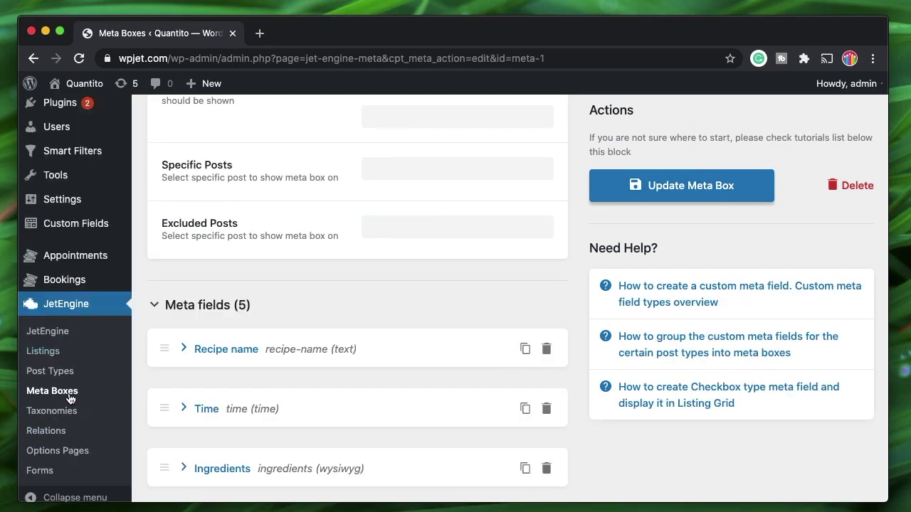
- Delete the Recipe name field from the Recipe group meta box, update the meta box and collapse its General Settings
{"action": "left_click", "coordinate": [69, 397]}
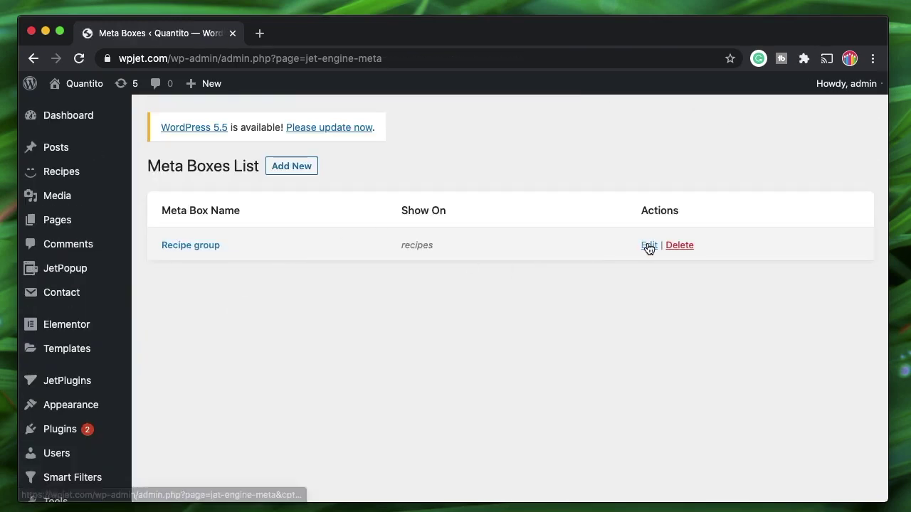
{"action": "left_click", "coordinate": [648, 244]}
{"action": "scroll", "coordinate": [469, 322], "scroll_direction": "down", "scroll_amount": 7}
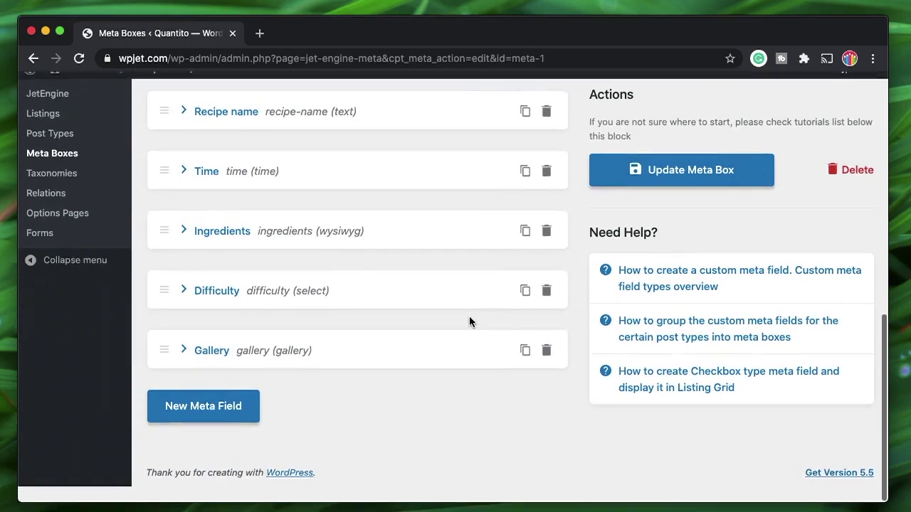
{"action": "scroll", "coordinate": [469, 321], "scroll_direction": "up", "scroll_amount": 2}
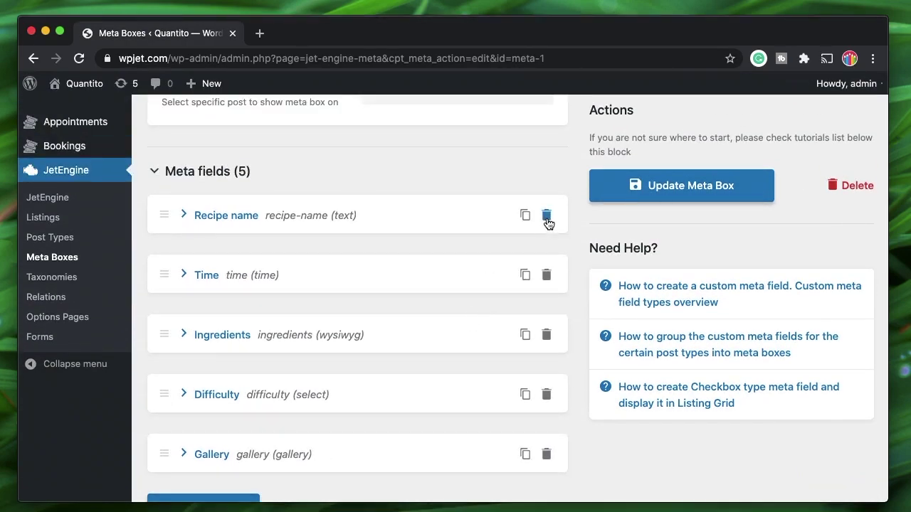
{"action": "left_click", "coordinate": [546, 218]}
{"action": "left_click", "coordinate": [538, 193]}
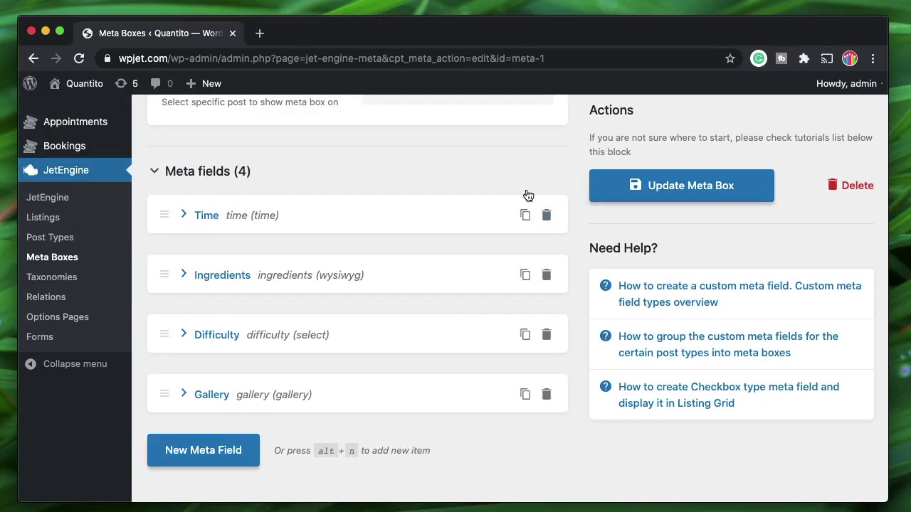
{"action": "left_click", "coordinate": [677, 188]}
{"action": "scroll", "coordinate": [452, 173], "scroll_direction": "up", "scroll_amount": 8}
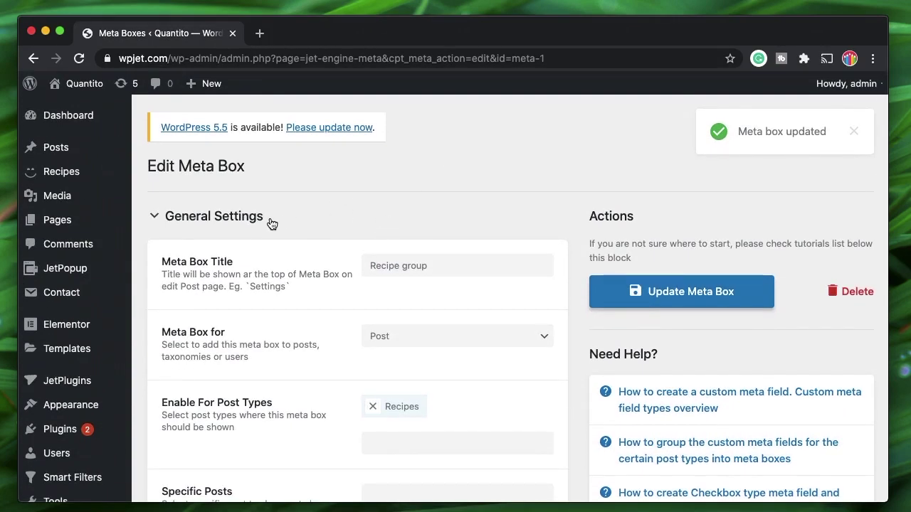
{"action": "left_click", "coordinate": [271, 223]}
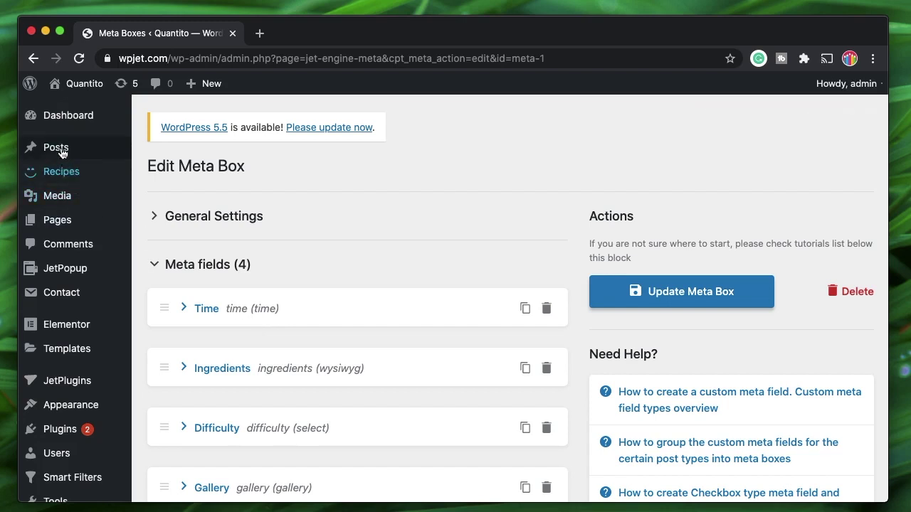
- Start a new Recipes post and set cat3.png from the media library as its featured image
{"action": "mouse_move", "coordinate": [65, 175]}
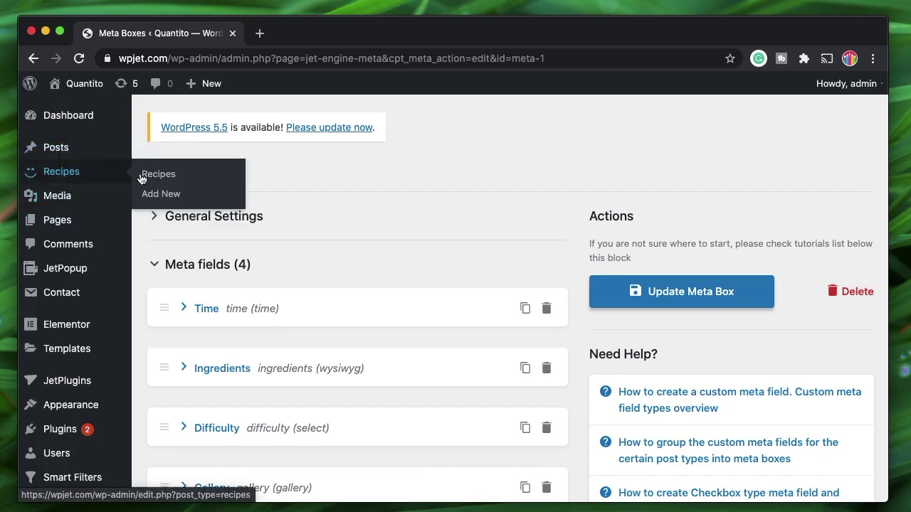
{"action": "left_click", "coordinate": [176, 198]}
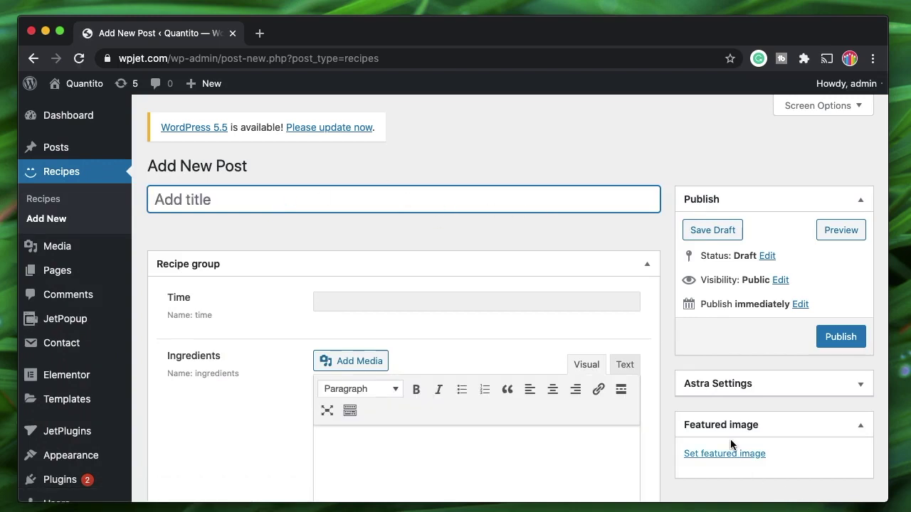
{"action": "left_click", "coordinate": [755, 459]}
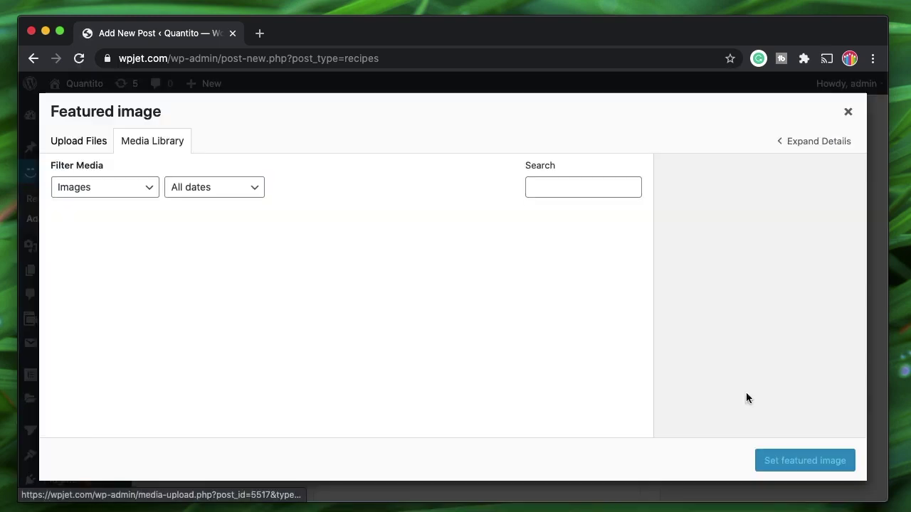
{"action": "left_click", "coordinate": [98, 256]}
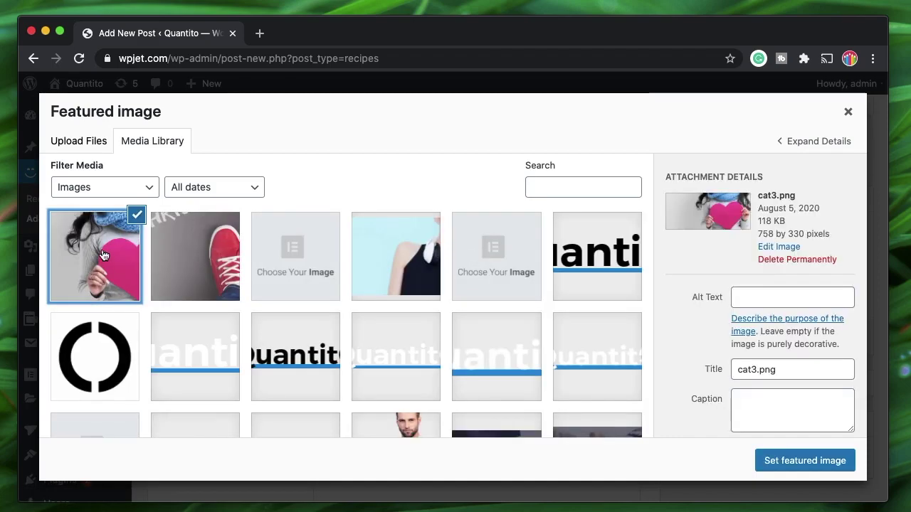
{"action": "left_click", "coordinate": [804, 466]}
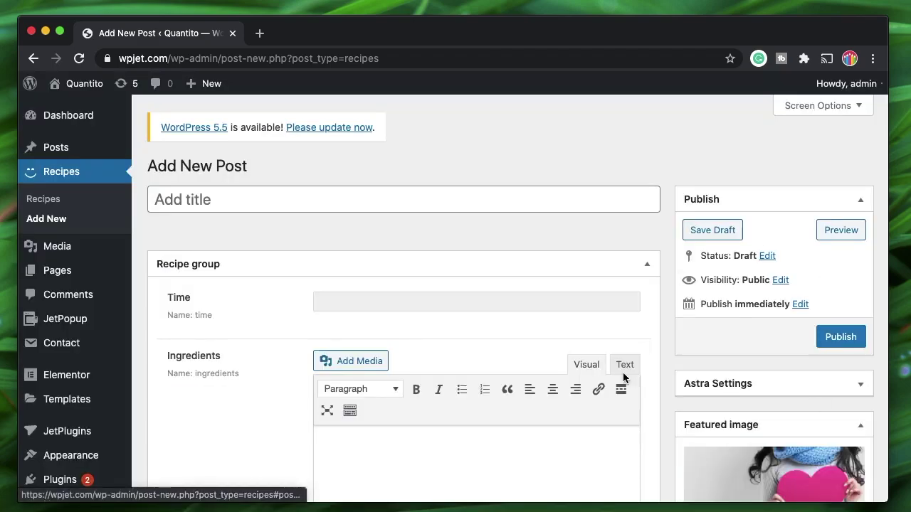
{"action": "scroll", "coordinate": [772, 382], "scroll_direction": "down", "scroll_amount": 3}
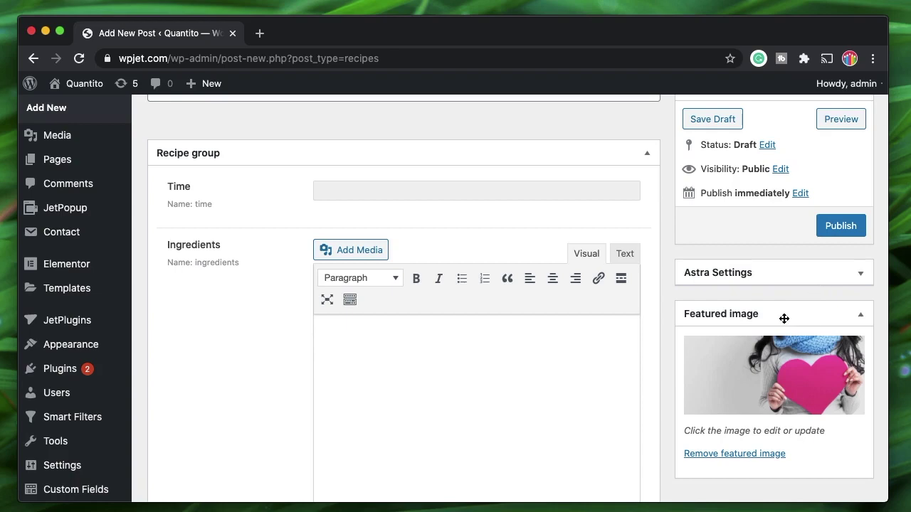
{"action": "scroll", "coordinate": [407, 257], "scroll_direction": "up", "scroll_amount": 3}
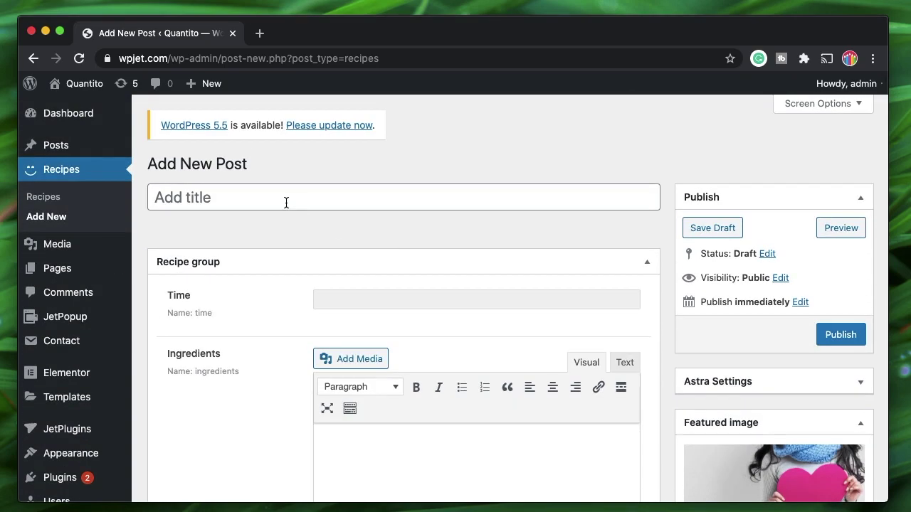
- Title the recipe post "Chinese Manchurian" and set its Time field to 00:13
{"action": "left_click", "coordinate": [286, 202]}
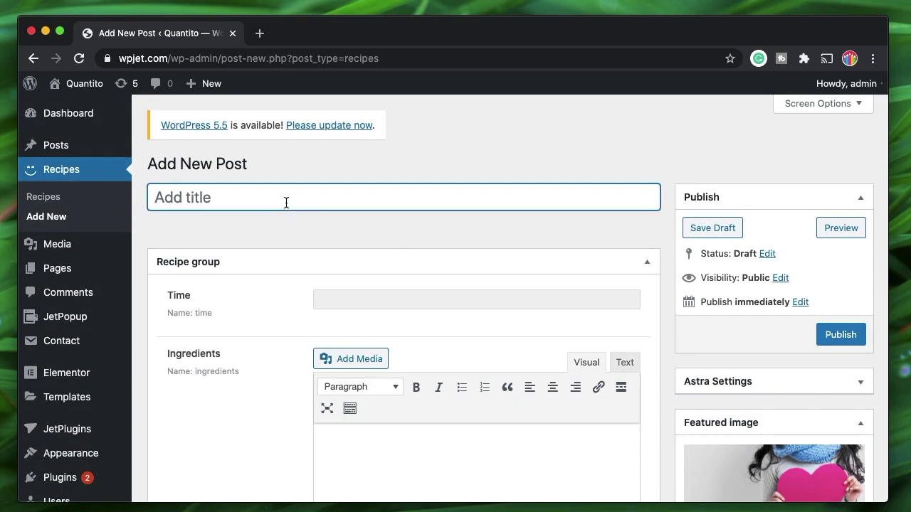
{"action": "type", "text": "Chinese Manchurian"}
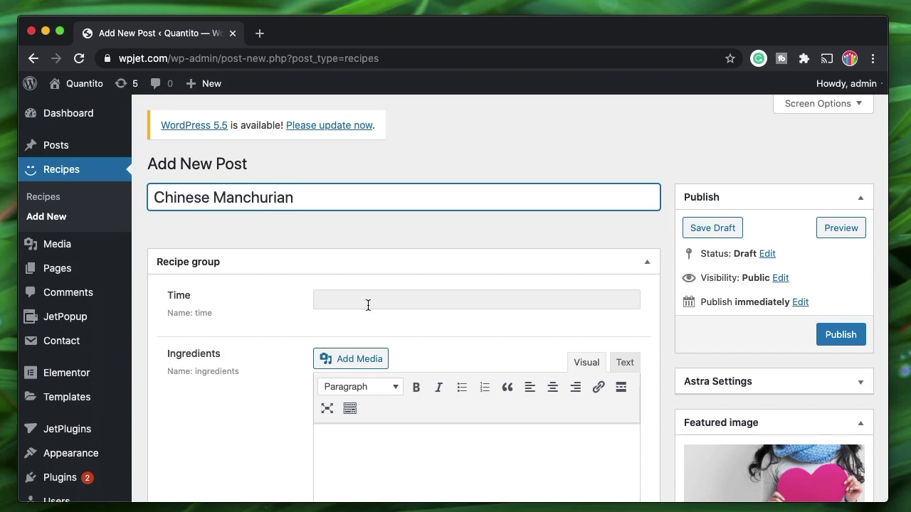
{"action": "left_click", "coordinate": [368, 305]}
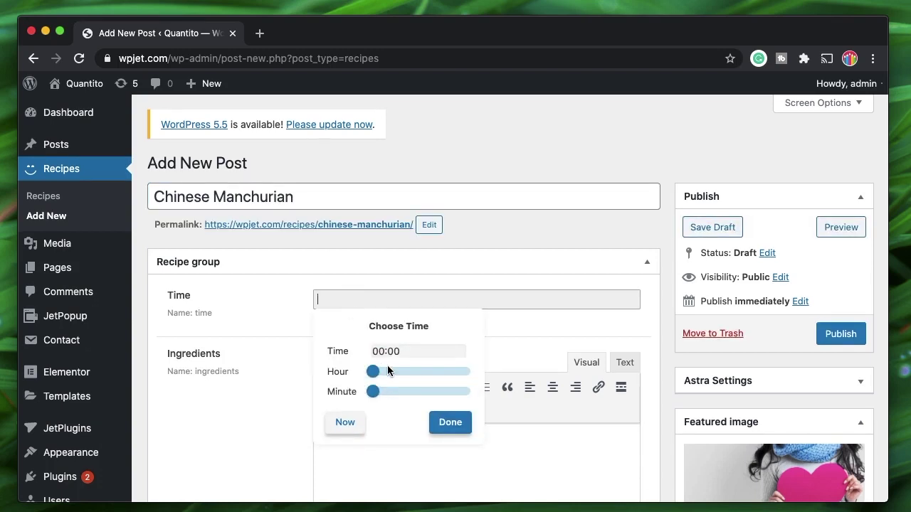
{"action": "left_click_drag", "start_coordinate": [374, 390], "coordinate": [393, 389]}
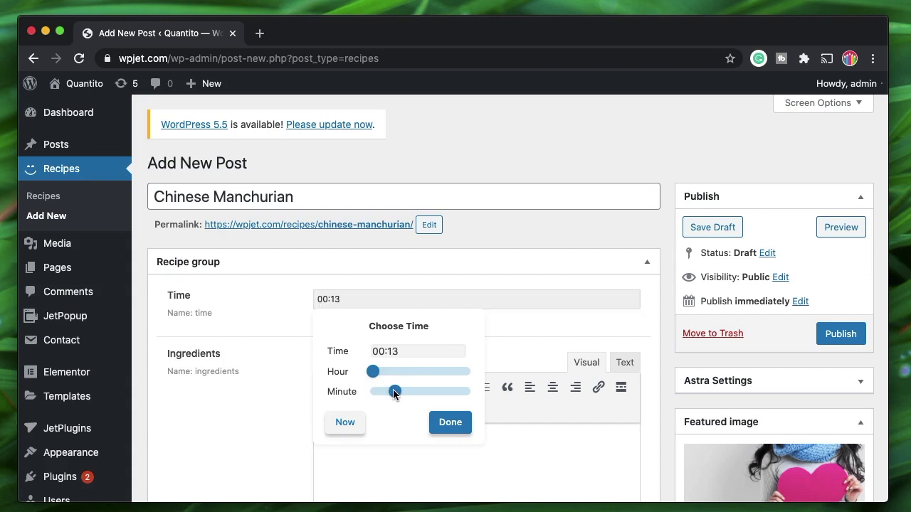
{"action": "left_click", "coordinate": [450, 422]}
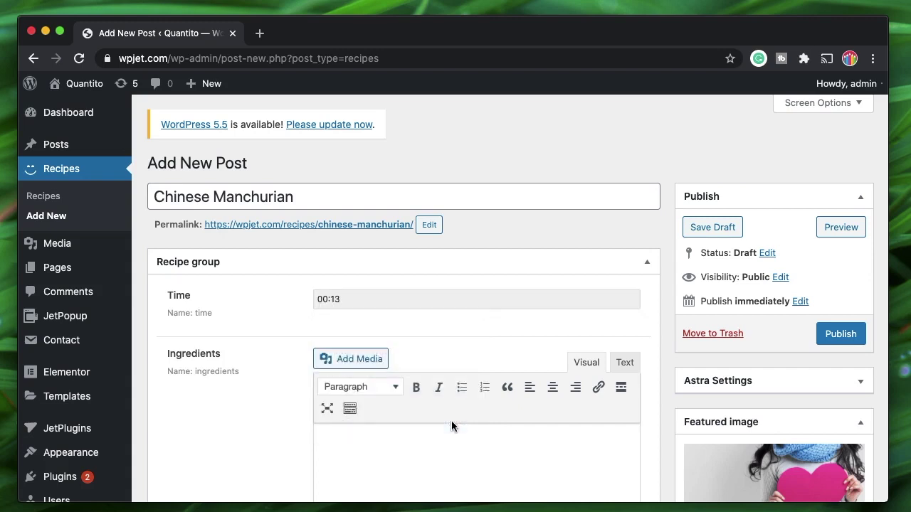
- Fill in Ingredients with a bulleted list of Salt, Pepper and SPices, and choose beginner as the Difficulty
{"action": "scroll", "coordinate": [529, 325], "scroll_direction": "down", "scroll_amount": 5}
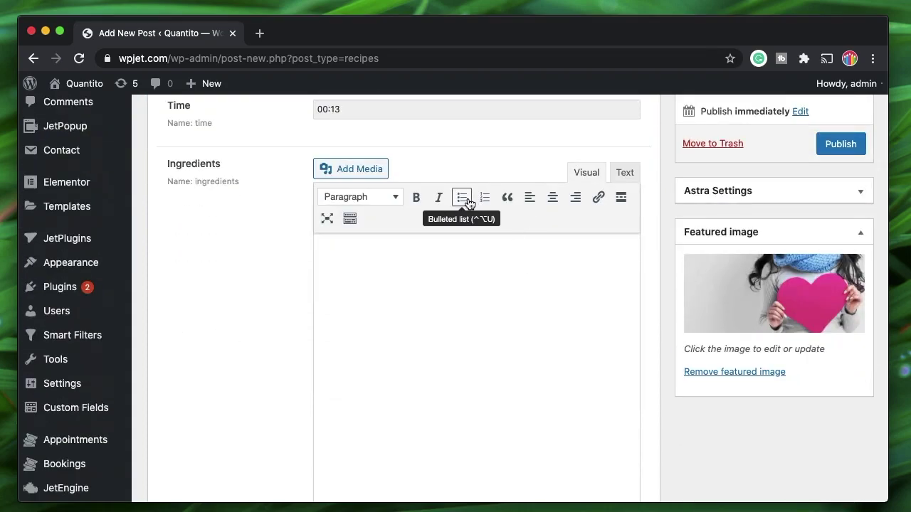
{"action": "left_click", "coordinate": [462, 202]}
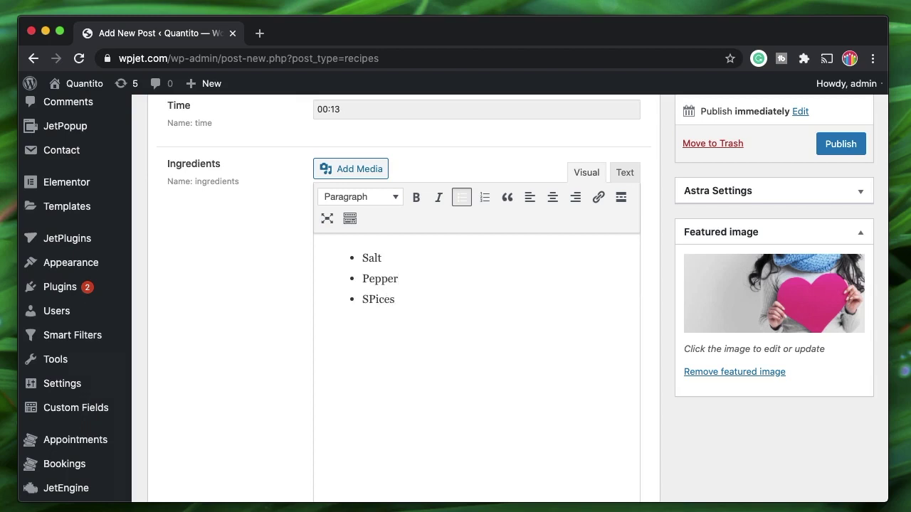
{"action": "scroll", "coordinate": [384, 278], "scroll_direction": "up", "scroll_amount": 1}
{"action": "scroll", "coordinate": [384, 281], "scroll_direction": "down", "scroll_amount": 8}
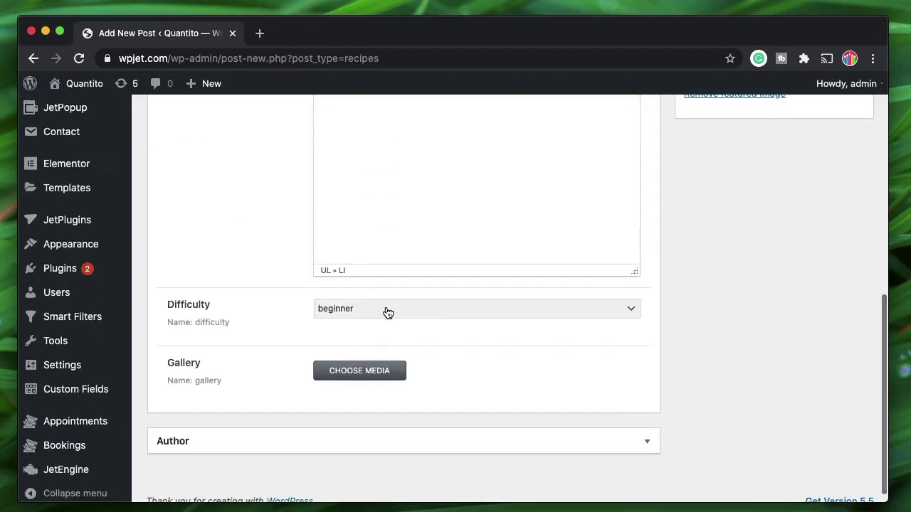
{"action": "left_click", "coordinate": [371, 313]}
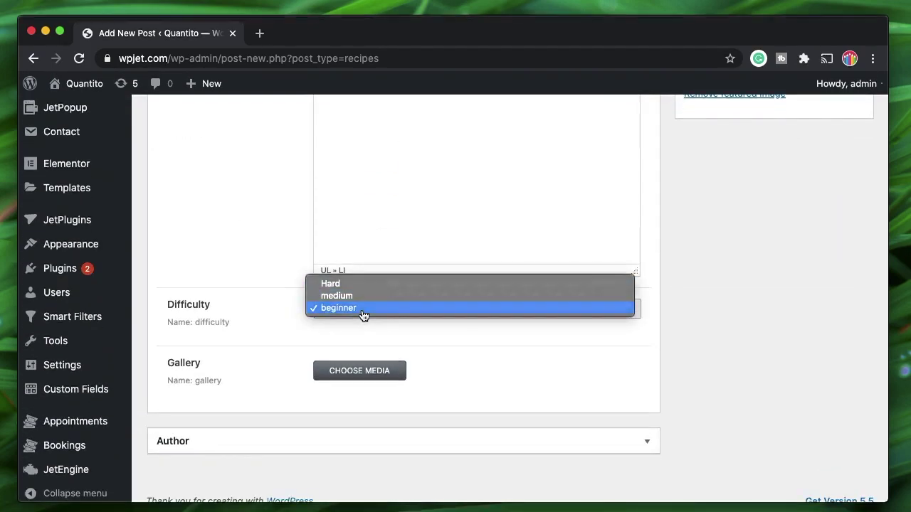
{"action": "left_click", "coordinate": [352, 309]}
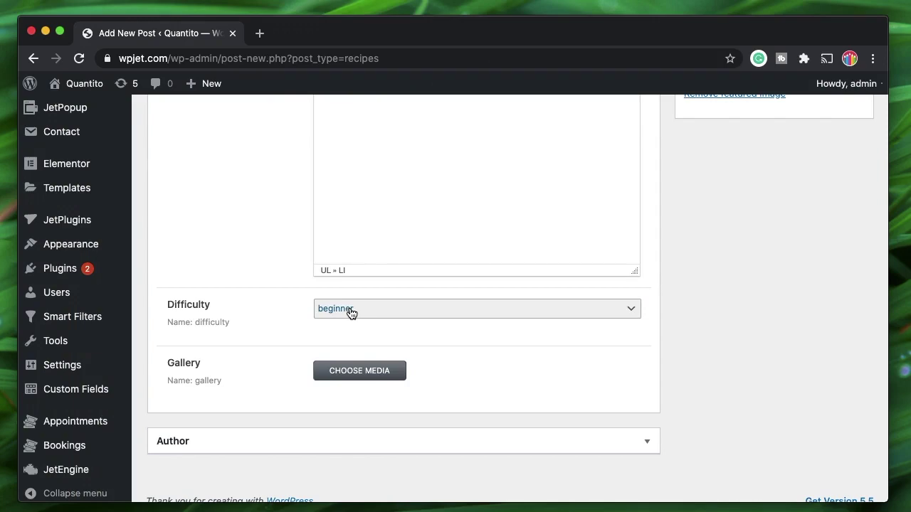
- Fill the recipe's Gallery field with five media library images, including prog-1.jpg, man.png and slide-3.jpg
{"action": "left_click", "coordinate": [370, 369]}
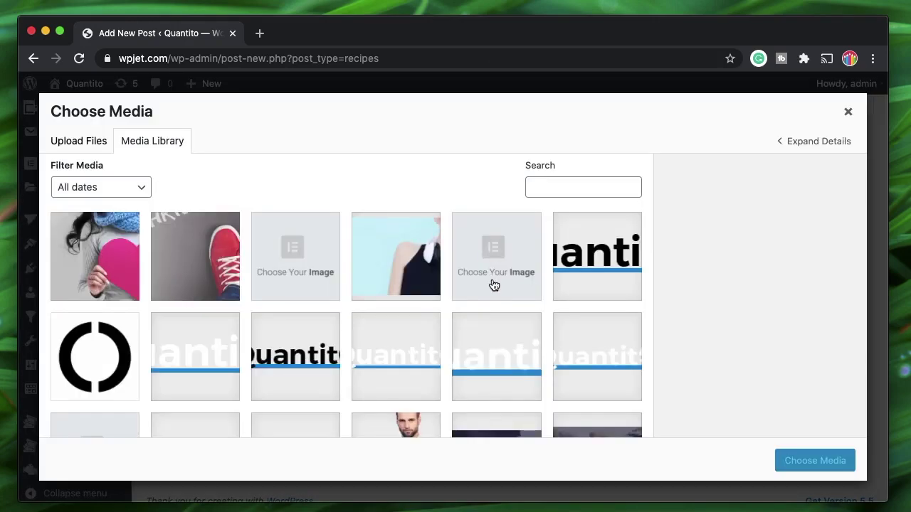
{"action": "scroll", "coordinate": [353, 382], "scroll_direction": "down", "scroll_amount": 10}
{"action": "left_click", "coordinate": [270, 279]}
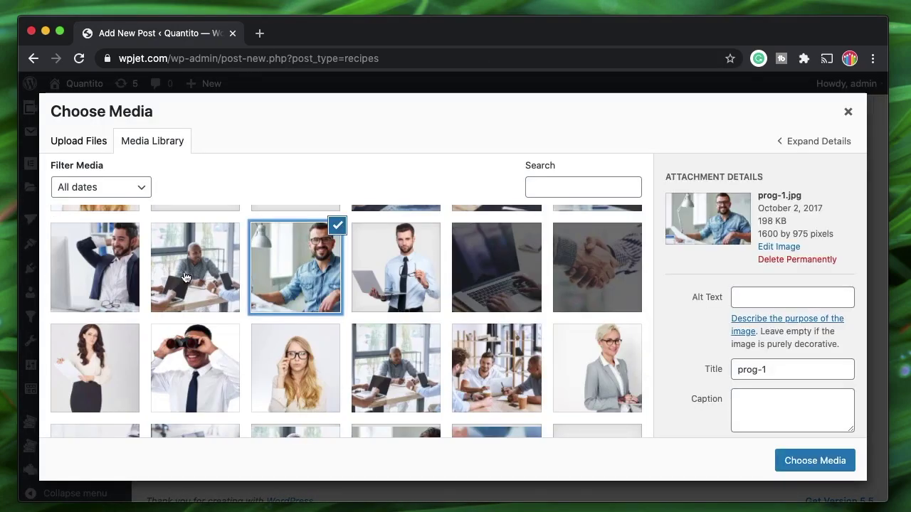
{"action": "left_click", "coordinate": [194, 271]}
{"action": "left_click", "coordinate": [107, 268]}
{"action": "left_click", "coordinate": [371, 273]}
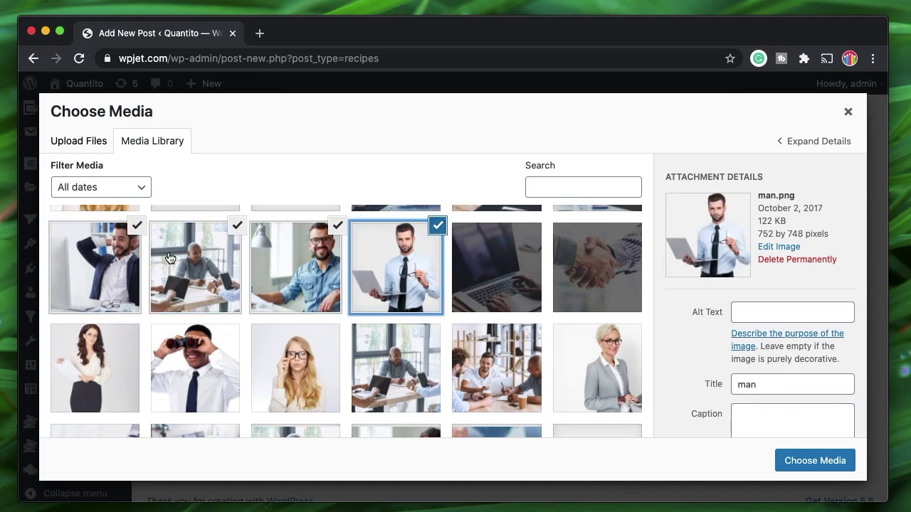
{"action": "left_click", "coordinate": [502, 257]}
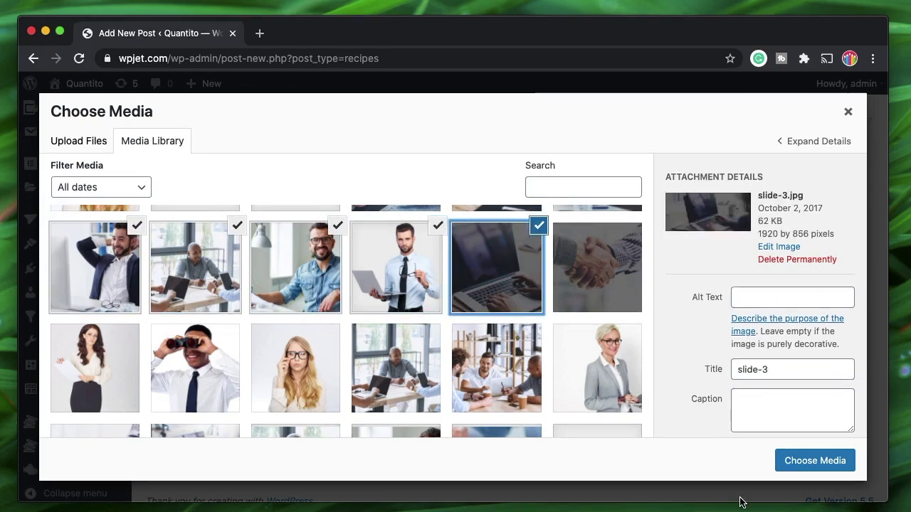
{"action": "left_click", "coordinate": [811, 466]}
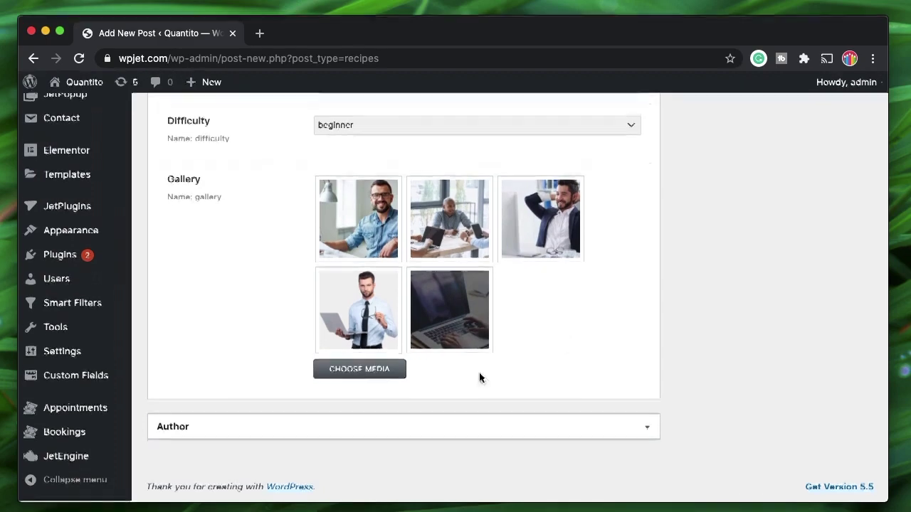
- Expand the Author box below the recipe fields, check the available authors and collapse it again
{"action": "left_click", "coordinate": [491, 422]}
{"action": "left_click", "coordinate": [226, 466]}
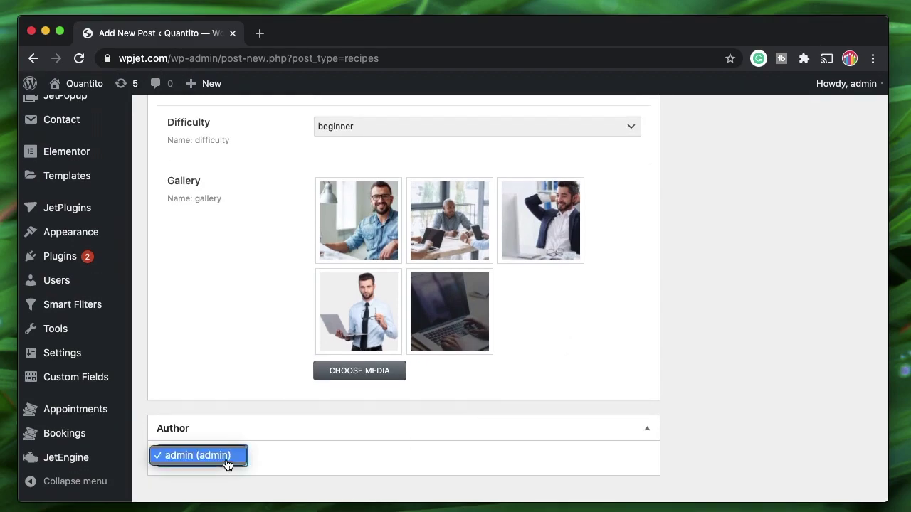
{"action": "left_click", "coordinate": [366, 471]}
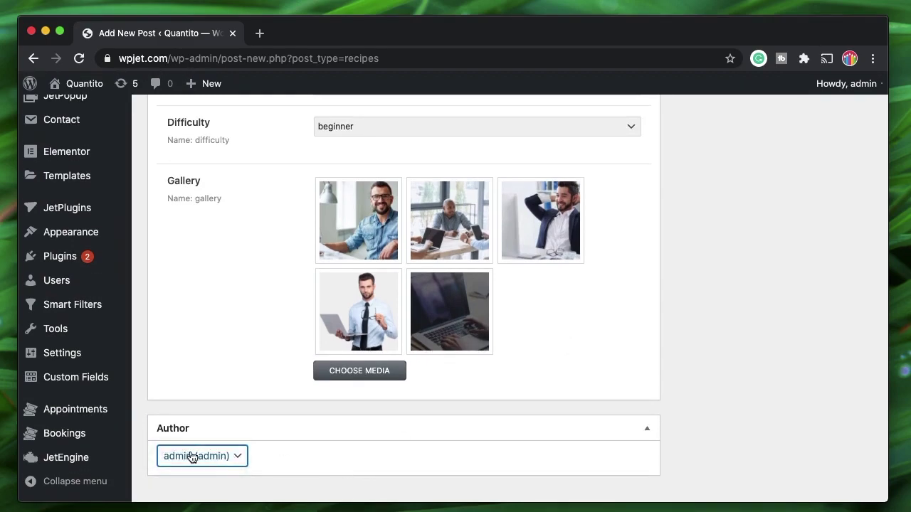
{"action": "scroll", "coordinate": [374, 430], "scroll_direction": "down", "scroll_amount": 2}
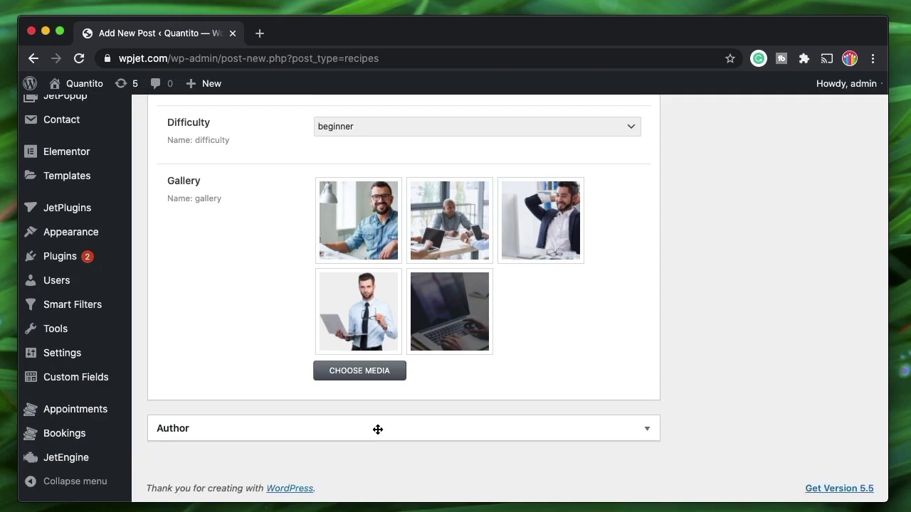
- Collapse the Recipe group box, then publish the Chinese Manchurian recipe and dismiss the notice
{"action": "scroll", "coordinate": [376, 433], "scroll_direction": "up", "scroll_amount": 20}
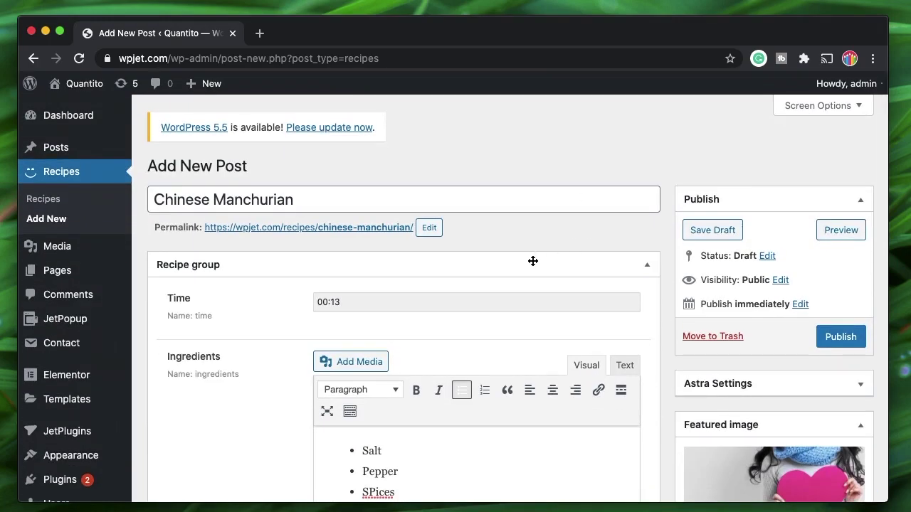
{"action": "left_click", "coordinate": [533, 262]}
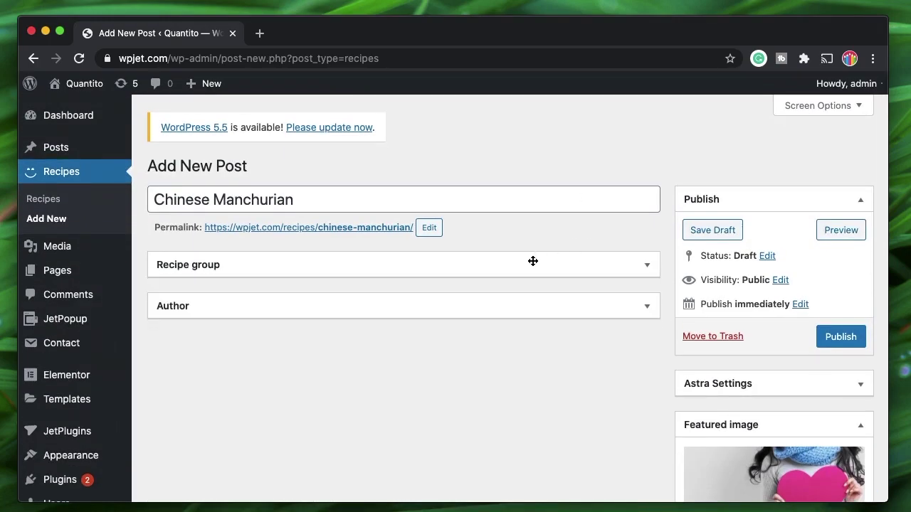
{"action": "left_click", "coordinate": [842, 339]}
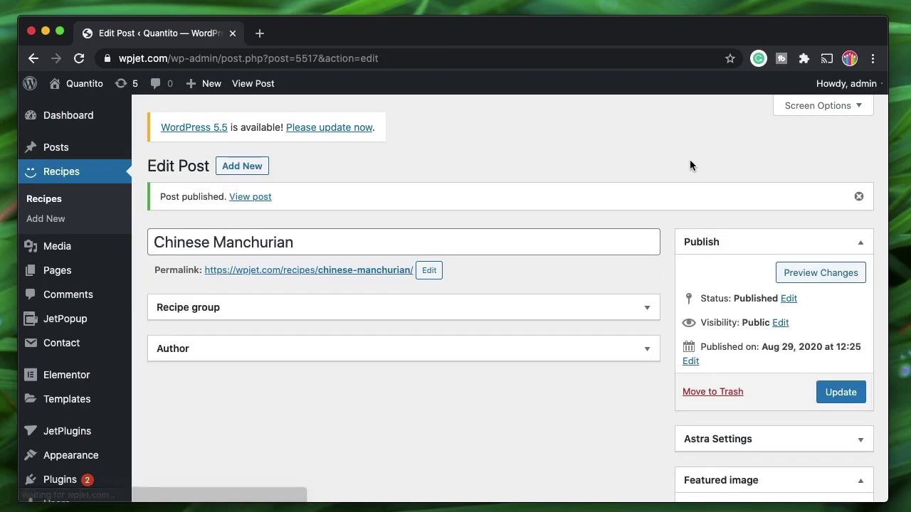
{"action": "scroll", "coordinate": [689, 165], "scroll_direction": "down", "scroll_amount": 5}
{"action": "scroll", "coordinate": [576, 437], "scroll_direction": "up", "scroll_amount": 5}
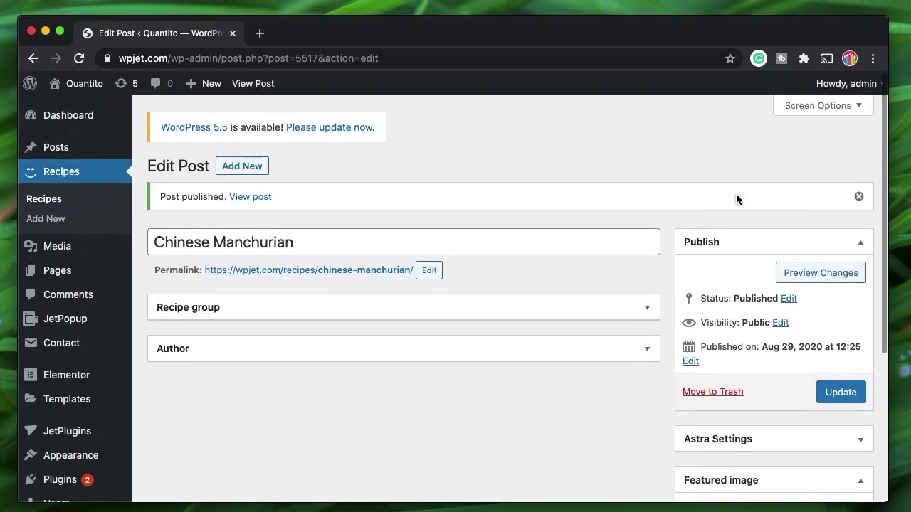
{"action": "left_click", "coordinate": [859, 197]}
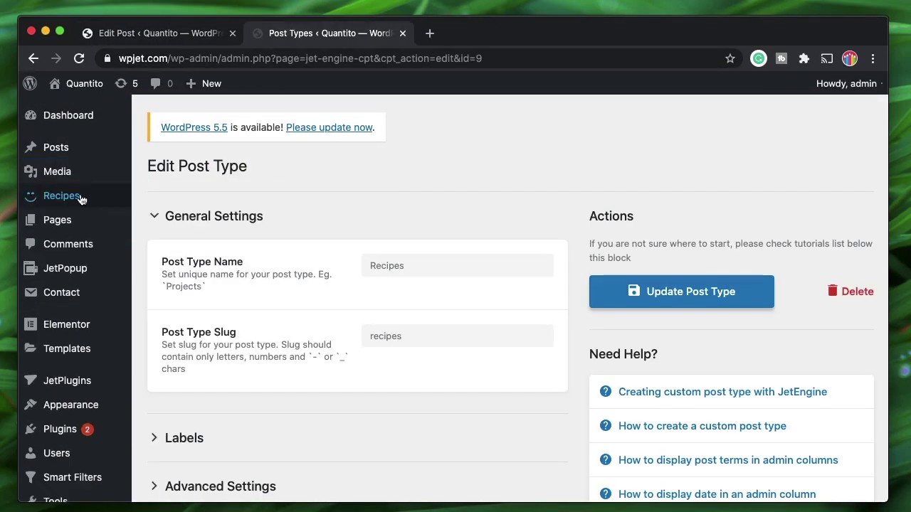
- Set the Menu Position of the Recipes post type to 18 in its Advanced Settings and update the post type
{"action": "mouse_move", "coordinate": [83, 200]}
{"action": "scroll", "coordinate": [325, 377], "scroll_direction": "down", "scroll_amount": 2}
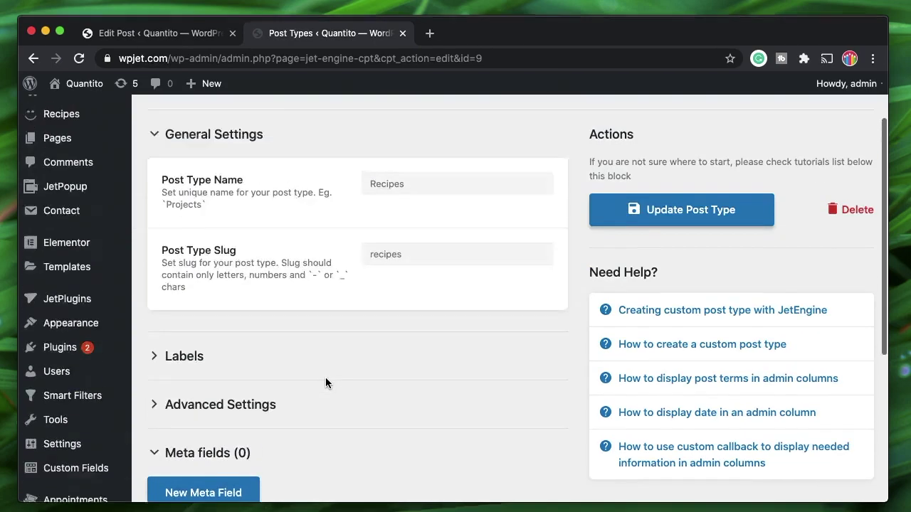
{"action": "scroll", "coordinate": [303, 295], "scroll_direction": "up", "scroll_amount": 2}
{"action": "mouse_move", "coordinate": [32, 147]}
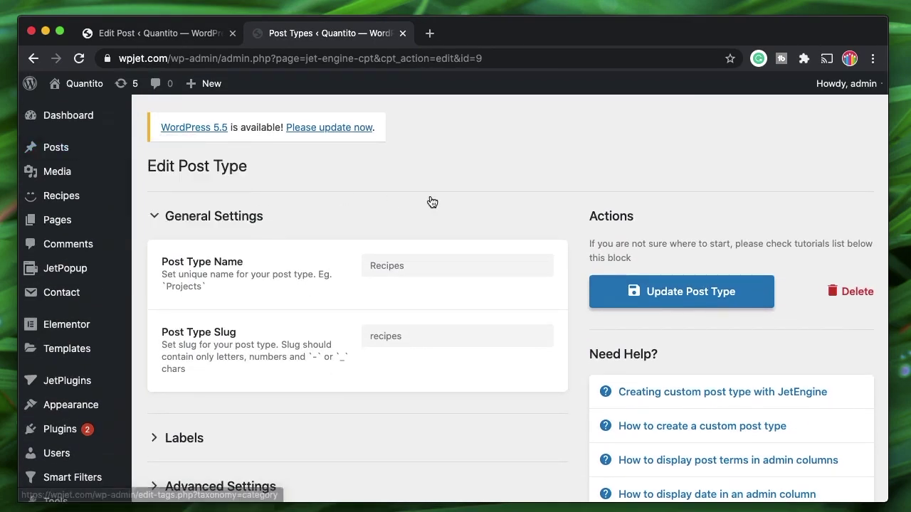
{"action": "scroll", "coordinate": [432, 202], "scroll_direction": "down", "scroll_amount": 5}
{"action": "left_click", "coordinate": [254, 202]}
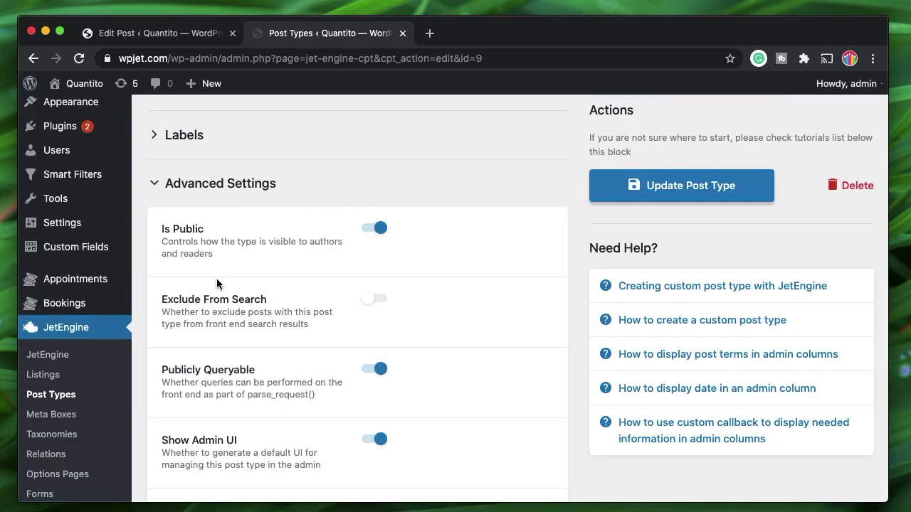
{"action": "scroll", "coordinate": [217, 281], "scroll_direction": "down", "scroll_amount": 10}
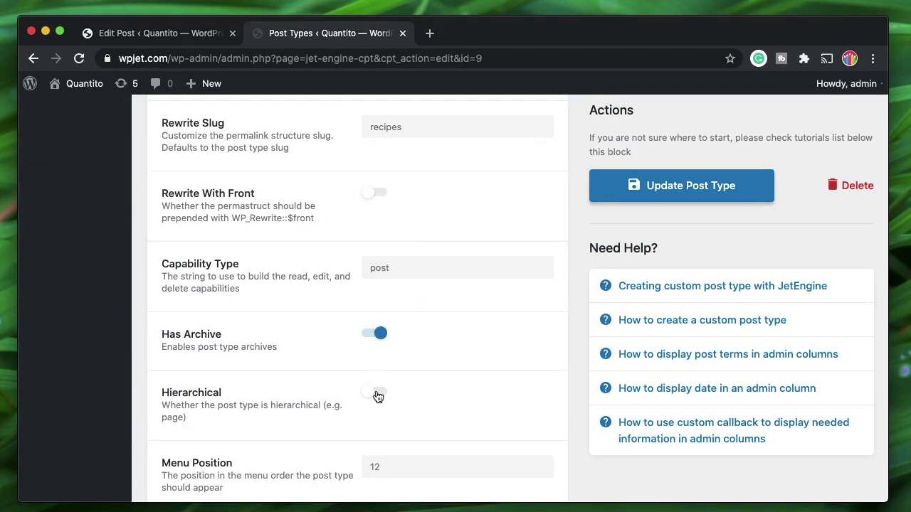
{"action": "scroll", "coordinate": [378, 397], "scroll_direction": "down", "scroll_amount": 2}
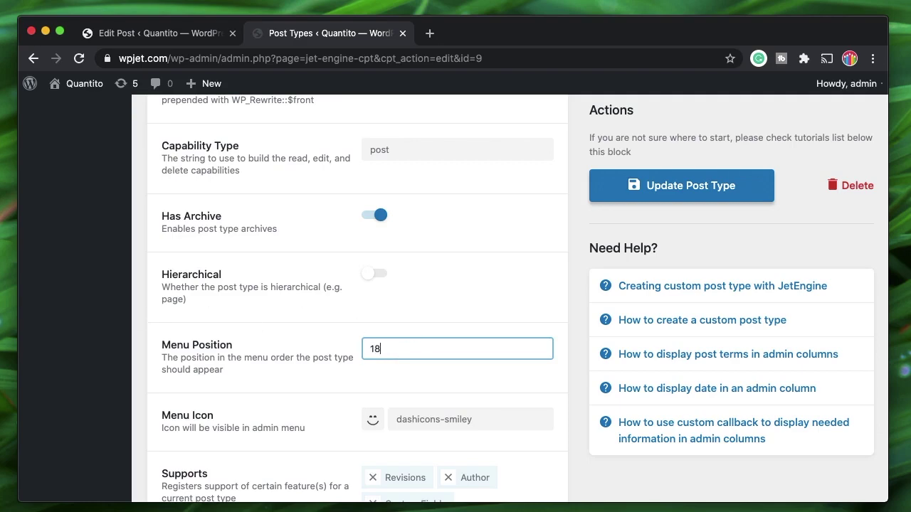
{"action": "left_click", "coordinate": [681, 187]}
{"action": "scroll", "coordinate": [434, 261], "scroll_direction": "up", "scroll_amount": 1}
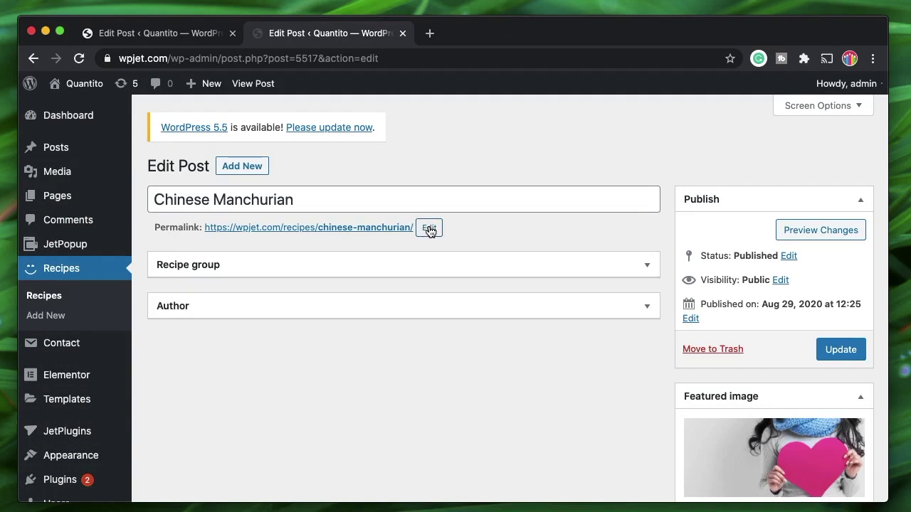
- Examine the status and visibility options of the published Chinese Manchurian recipe without changing them
{"action": "left_click", "coordinate": [788, 257]}
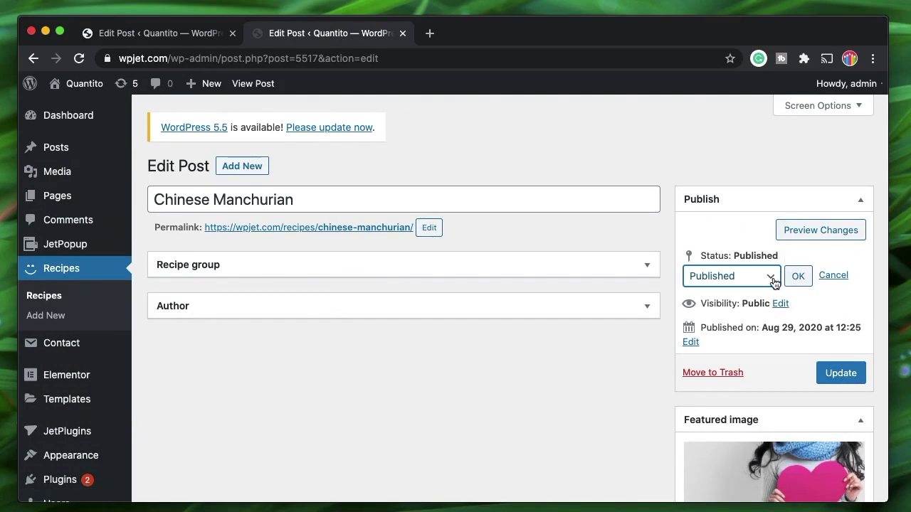
{"action": "left_click", "coordinate": [774, 281]}
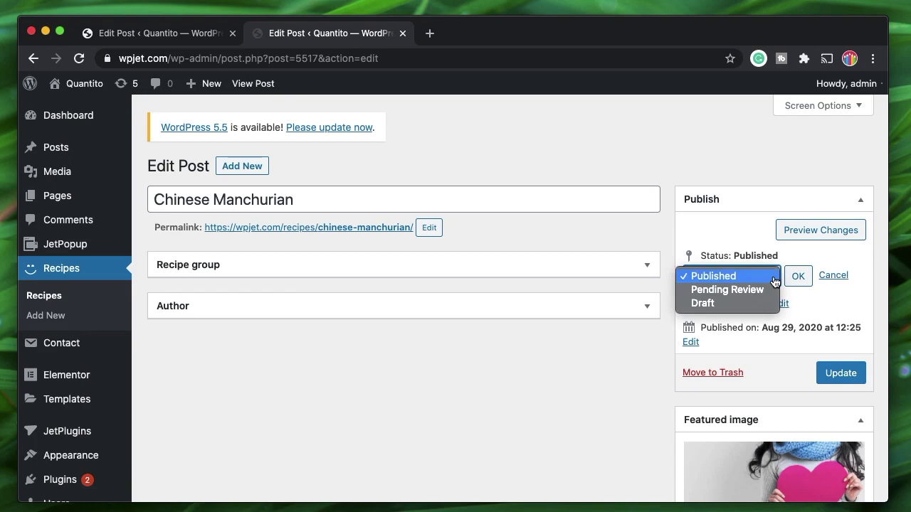
{"action": "left_click", "coordinate": [555, 389]}
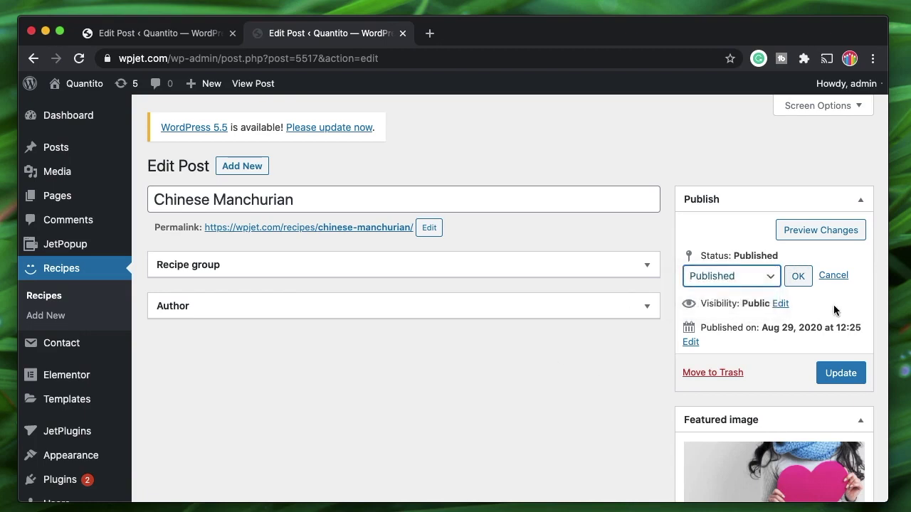
{"action": "left_click", "coordinate": [779, 303]}
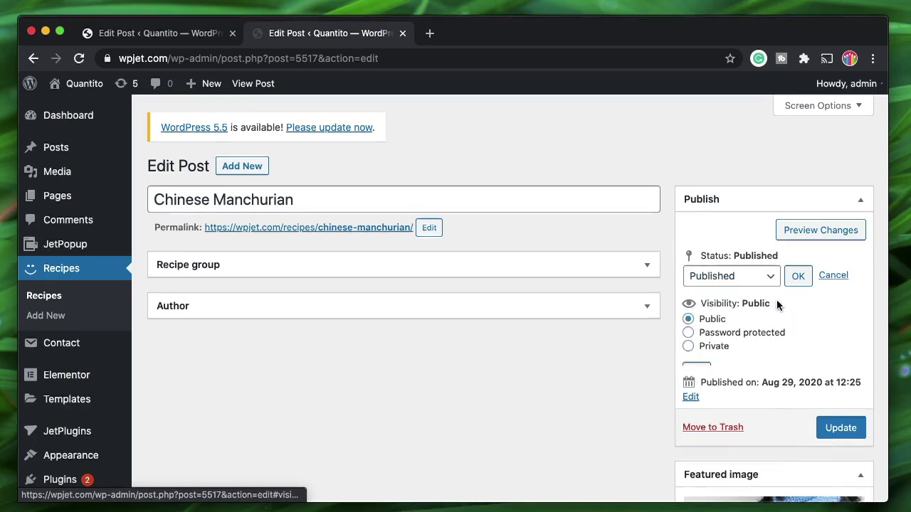
{"action": "left_click", "coordinate": [732, 375]}
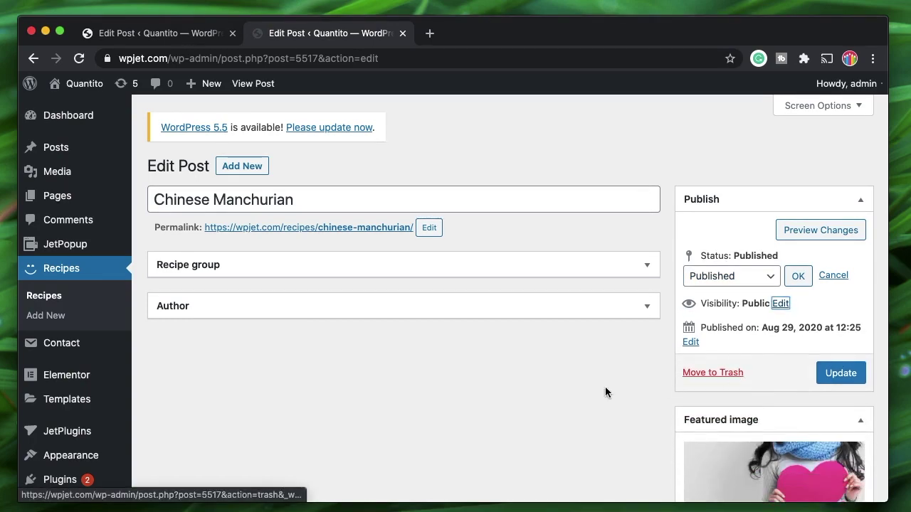
- Expand the Recipe group box and review the recipe's title, meta fields, gallery and featured image
{"action": "scroll", "coordinate": [806, 385], "scroll_direction": "down", "scroll_amount": 5}
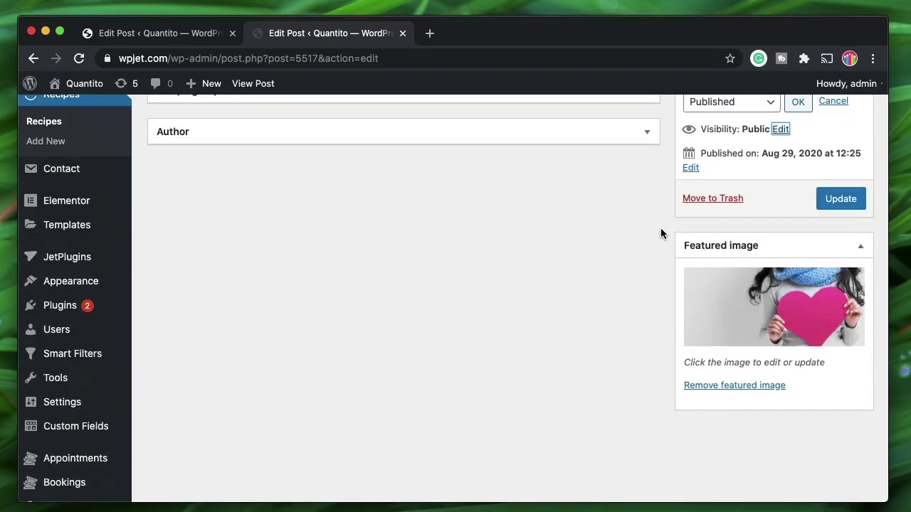
{"action": "scroll", "coordinate": [617, 265], "scroll_direction": "up", "scroll_amount": 4}
{"action": "left_click", "coordinate": [512, 231]}
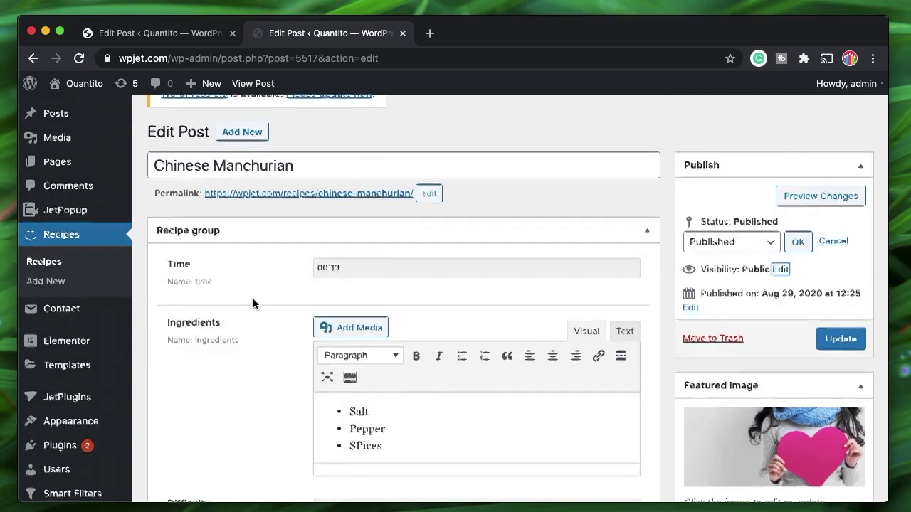
{"action": "scroll", "coordinate": [270, 278], "scroll_direction": "down", "scroll_amount": 4}
{"action": "scroll", "coordinate": [398, 348], "scroll_direction": "down", "scroll_amount": 5}
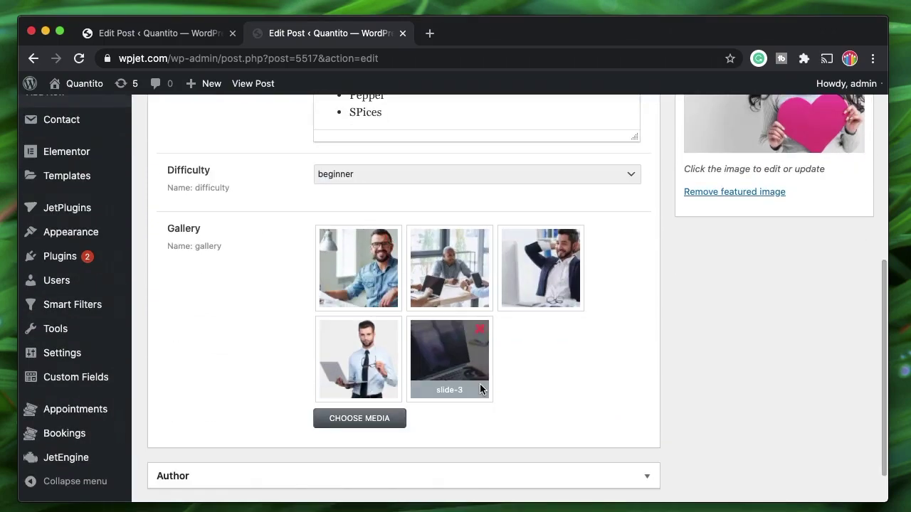
{"action": "scroll", "coordinate": [479, 386], "scroll_direction": "down", "scroll_amount": 2}
{"action": "scroll", "coordinate": [663, 359], "scroll_direction": "up", "scroll_amount": 5}
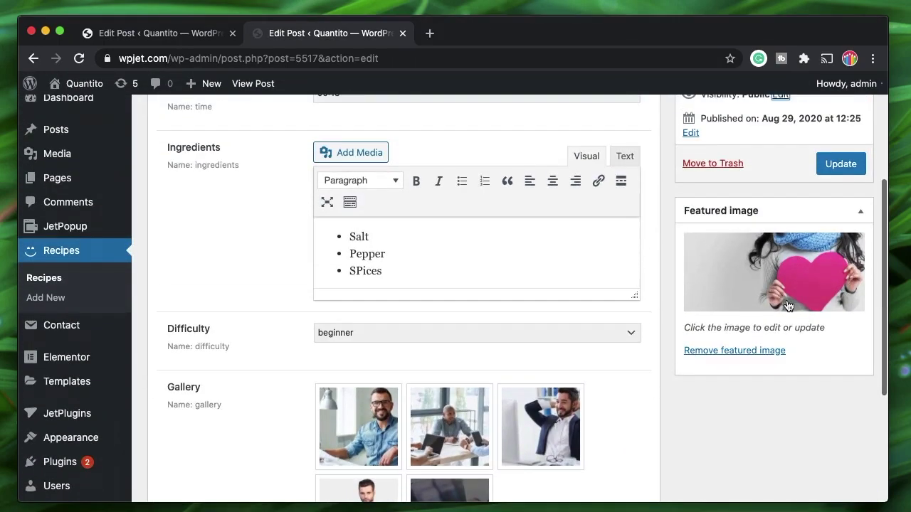
{"action": "scroll", "coordinate": [572, 236], "scroll_direction": "up", "scroll_amount": 6}
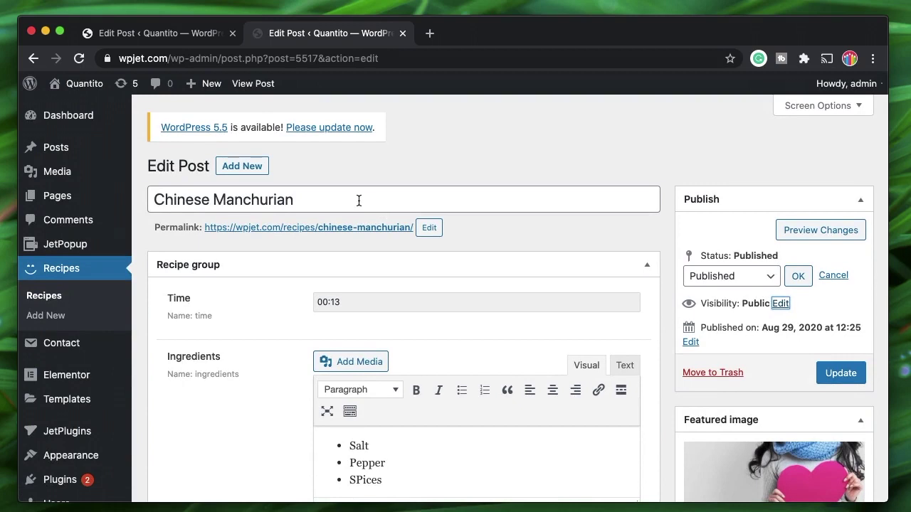
{"action": "triple_click", "coordinate": [358, 199]}
{"action": "left_click", "coordinate": [486, 151]}
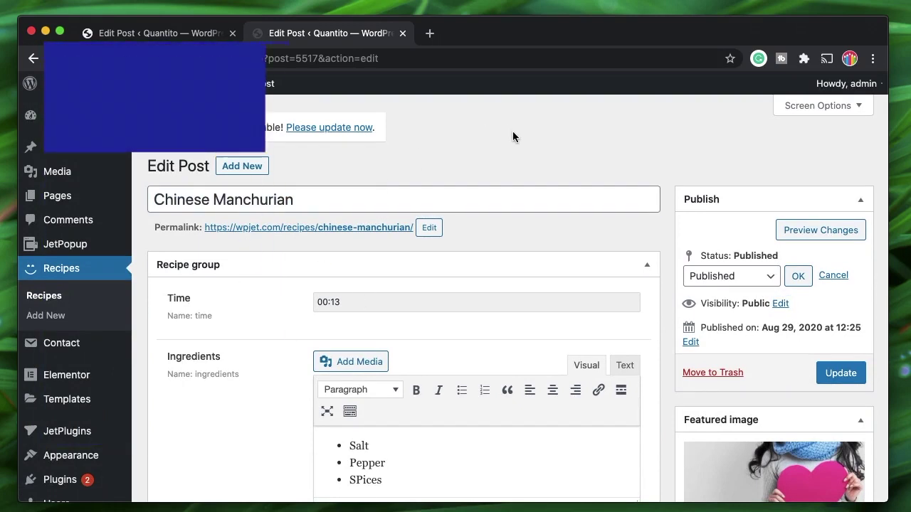
- Open JetEngine's custom taxonomies list and start adding a new taxonomy
{"action": "scroll", "coordinate": [513, 132], "scroll_direction": "down", "scroll_amount": 15}
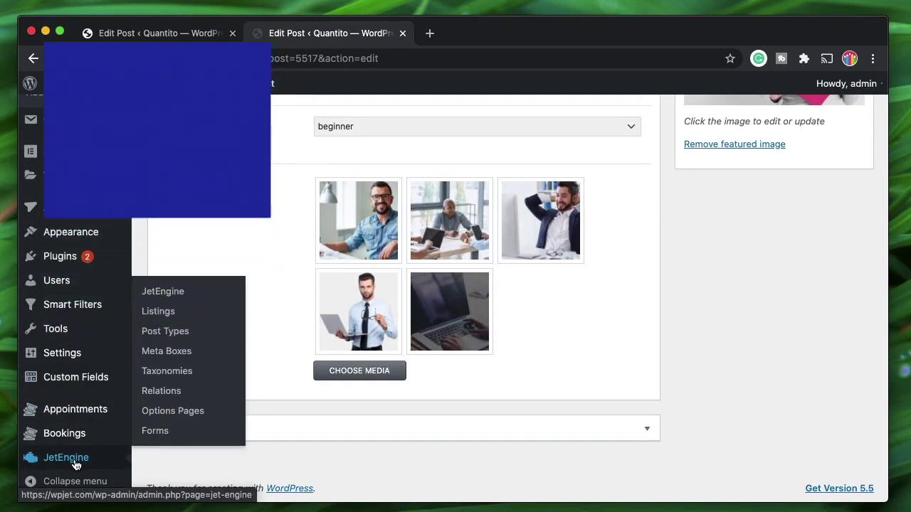
{"action": "left_click", "coordinate": [166, 316]}
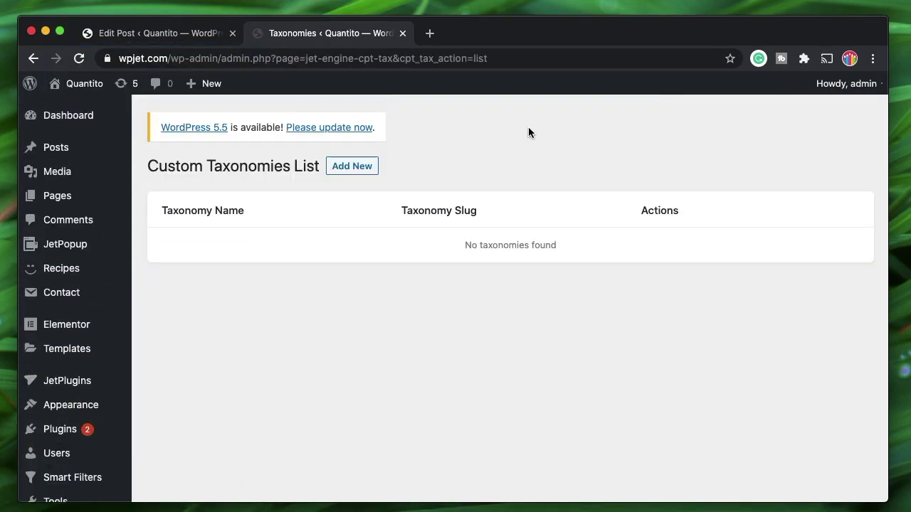
{"action": "mouse_move", "coordinate": [66, 148]}
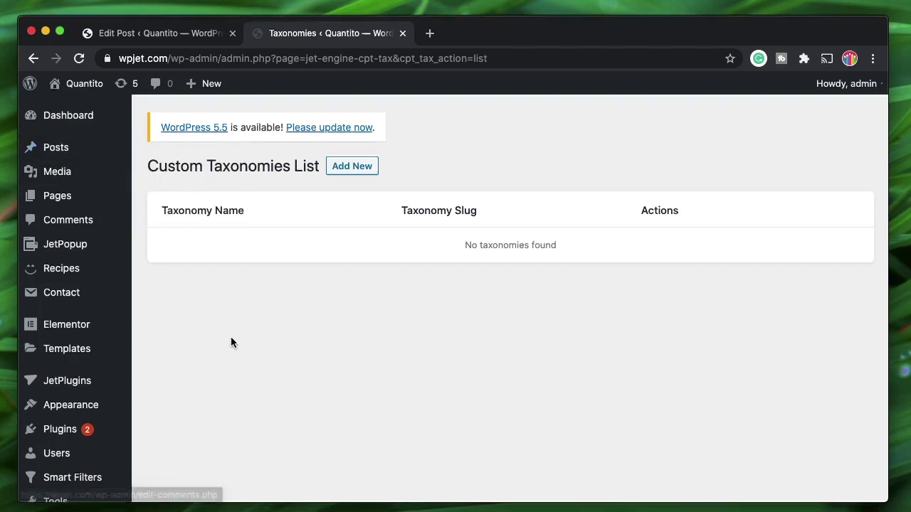
{"action": "scroll", "coordinate": [269, 372], "scroll_direction": "down", "scroll_amount": 10}
{"action": "scroll", "coordinate": [269, 372], "scroll_direction": "up", "scroll_amount": 10}
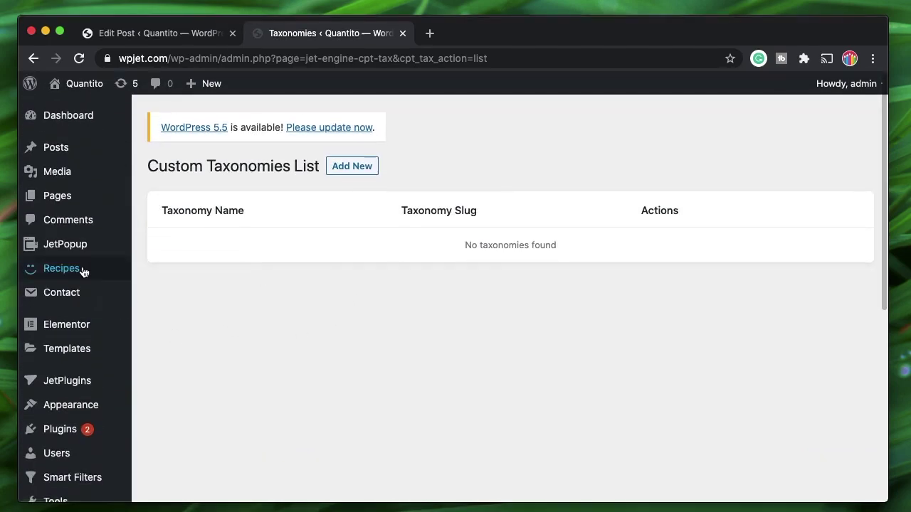
{"action": "left_click", "coordinate": [351, 171]}
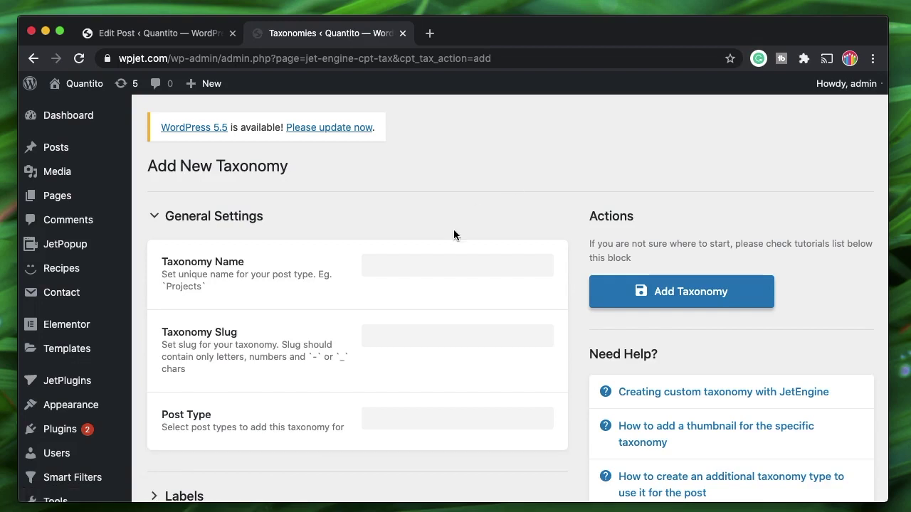
- Name the new taxonomy Kind with the slug kind and assign it to the Recipes post type
{"action": "left_click", "coordinate": [435, 264]}
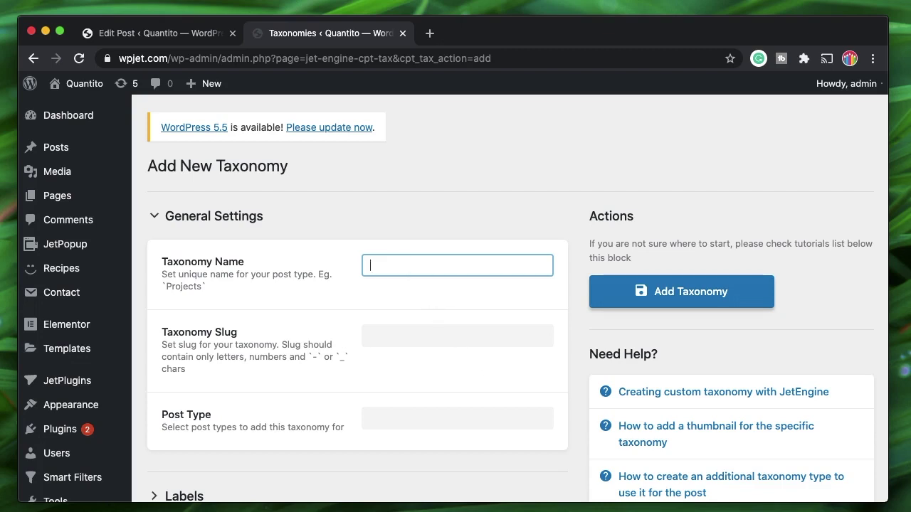
{"action": "type", "text": "Kin"}
{"action": "type", "text": "ind"}
{"action": "left_click", "coordinate": [423, 328]}
{"action": "scroll", "coordinate": [361, 367], "scroll_direction": "down", "scroll_amount": 3}
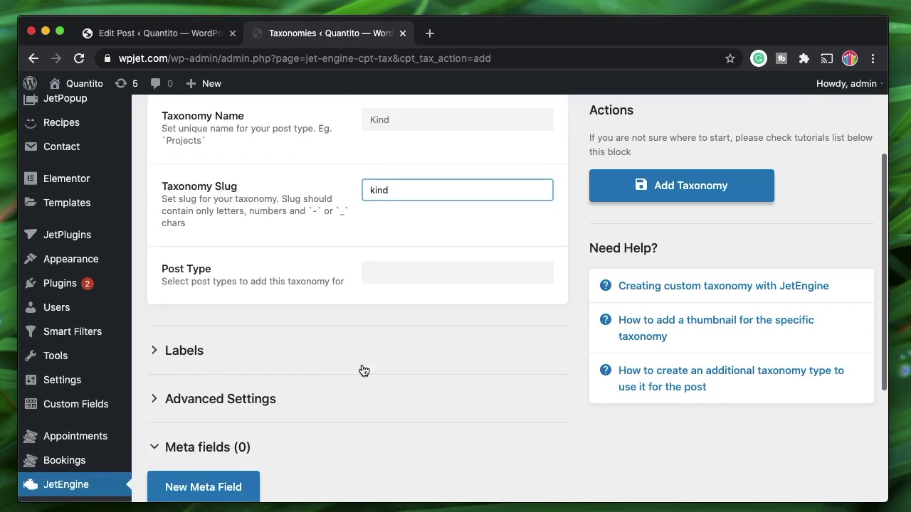
{"action": "left_click", "coordinate": [402, 273]}
{"action": "scroll", "coordinate": [417, 427], "scroll_direction": "down", "scroll_amount": 4}
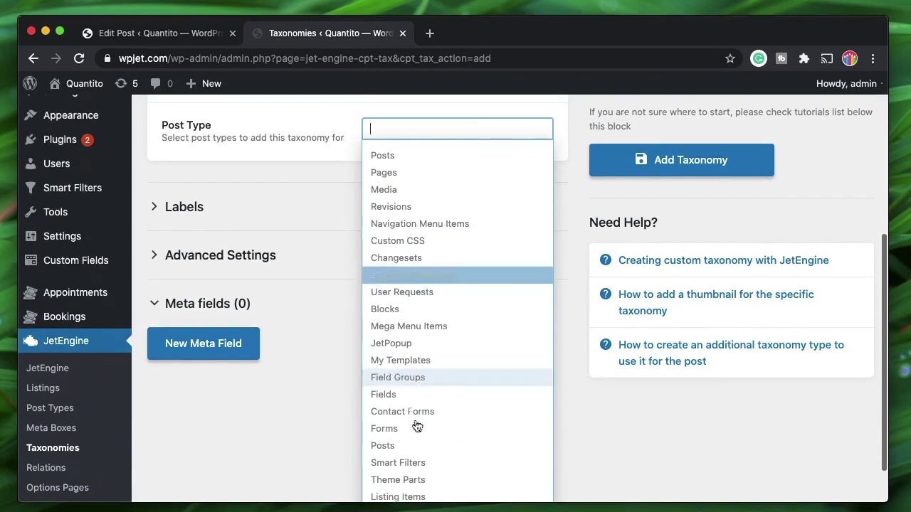
{"action": "left_click", "coordinate": [435, 460]}
{"action": "scroll", "coordinate": [395, 313], "scroll_direction": "up", "scroll_amount": 3}
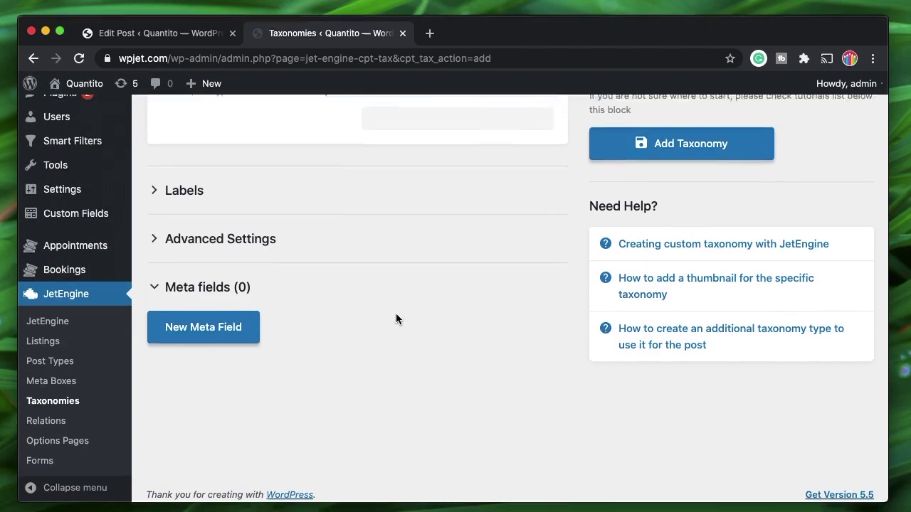
- Turn on the Hierarchical option in the taxonomy's Advanced Settings and collapse that section
{"action": "left_click", "coordinate": [322, 316]}
{"action": "scroll", "coordinate": [321, 317], "scroll_direction": "down", "scroll_amount": 10}
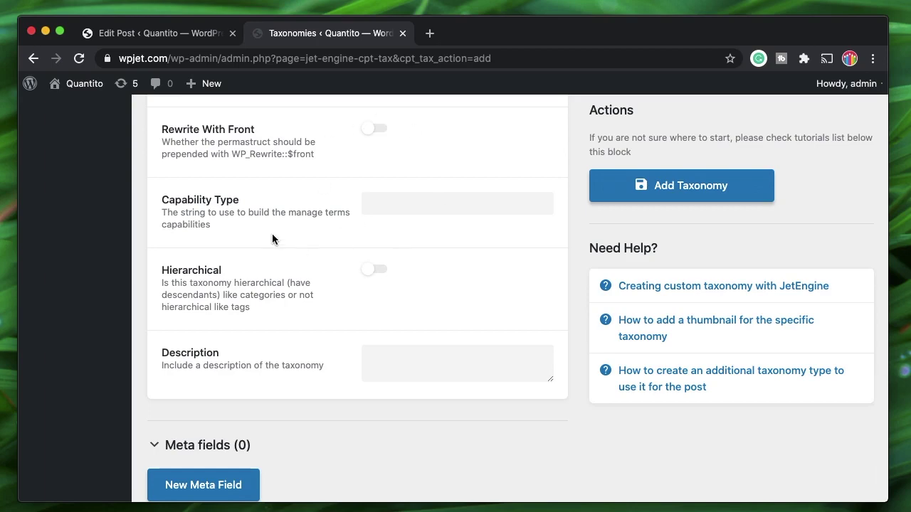
{"action": "scroll", "coordinate": [272, 235], "scroll_direction": "up", "scroll_amount": 2}
{"action": "scroll", "coordinate": [272, 235], "scroll_direction": "down", "scroll_amount": 3}
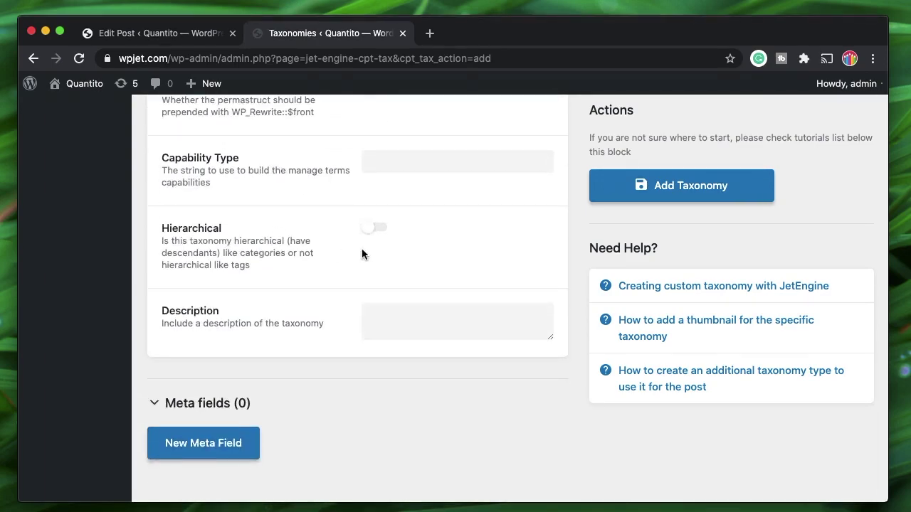
{"action": "left_click", "coordinate": [372, 231]}
{"action": "scroll", "coordinate": [294, 218], "scroll_direction": "up", "scroll_amount": 12}
{"action": "scroll", "coordinate": [277, 331], "scroll_direction": "down", "scroll_amount": 12}
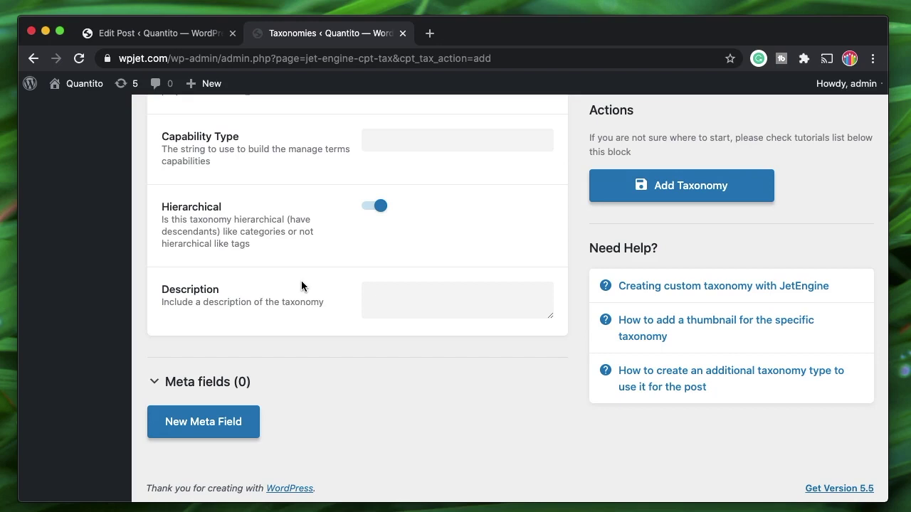
{"action": "scroll", "coordinate": [287, 311], "scroll_direction": "up", "scroll_amount": 8}
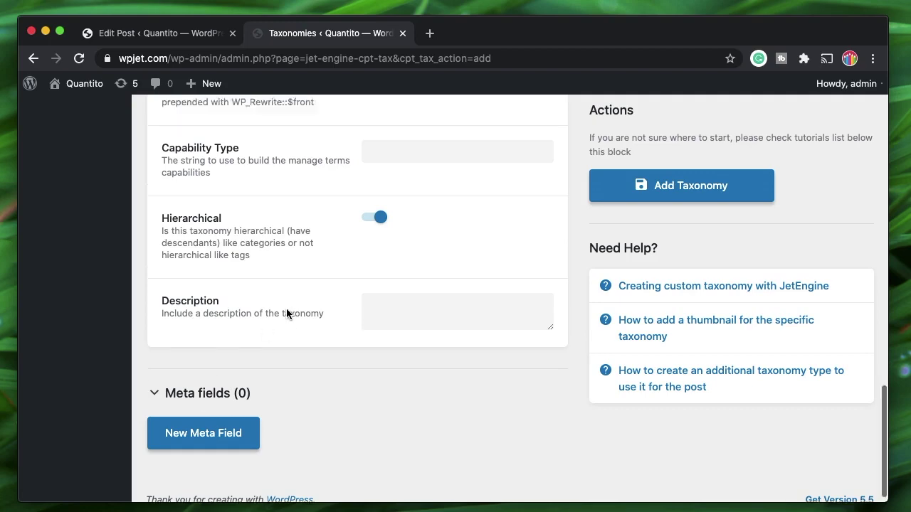
{"action": "left_click", "coordinate": [240, 266]}
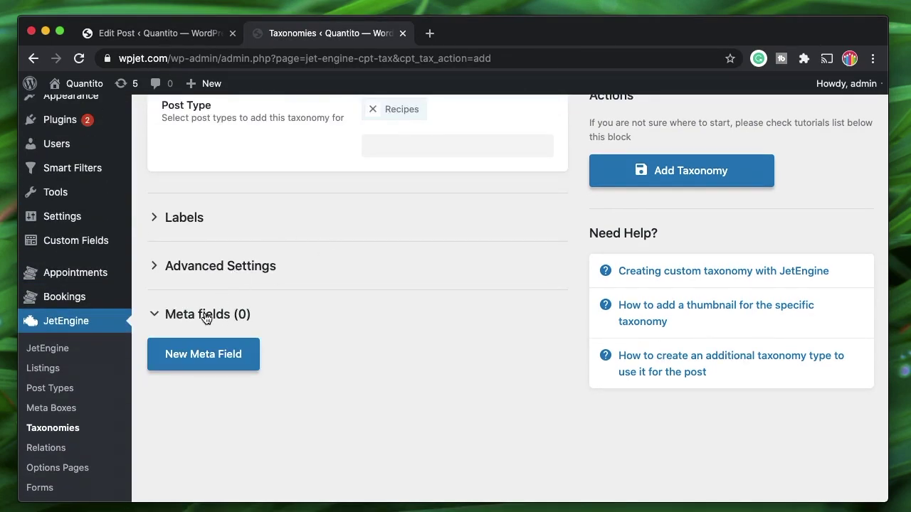
- Review the taxonomy's general settings and add the Kind taxonomy
{"action": "scroll", "coordinate": [205, 317], "scroll_direction": "up", "scroll_amount": 5}
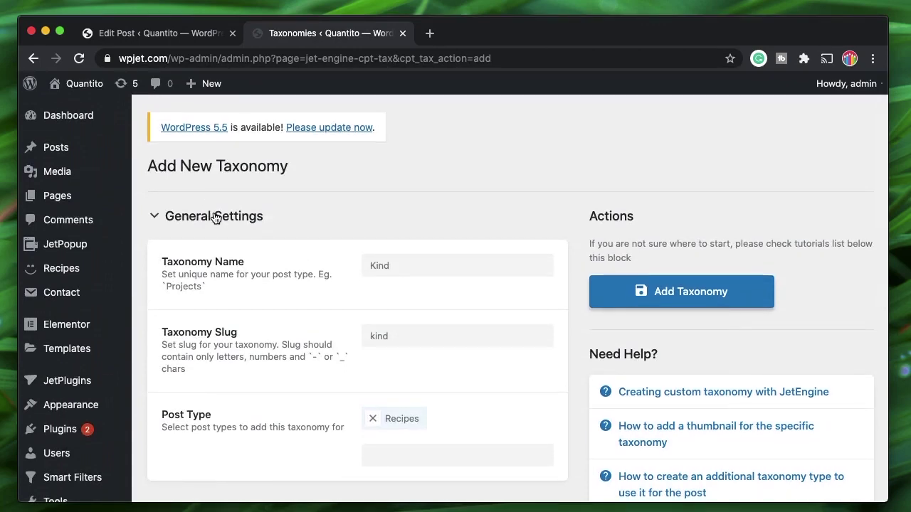
{"action": "scroll", "coordinate": [213, 218], "scroll_direction": "down", "scroll_amount": 5}
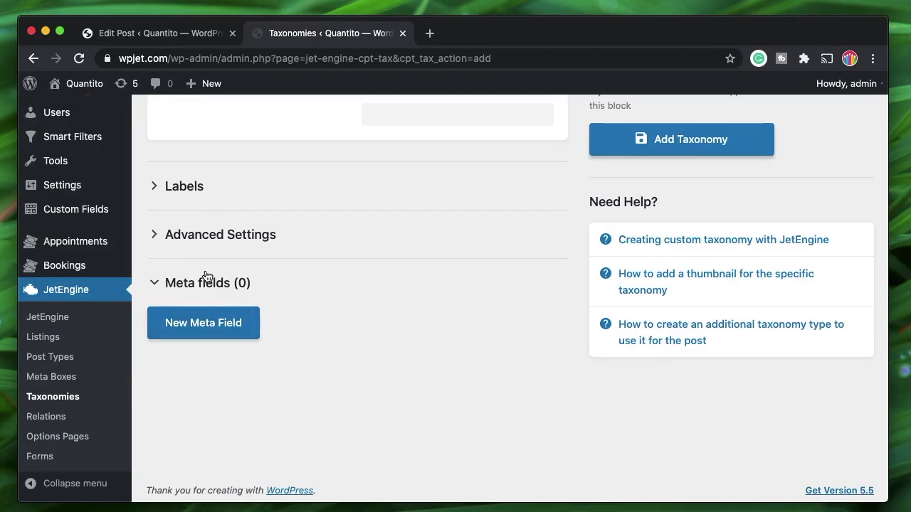
{"action": "left_click", "coordinate": [656, 143]}
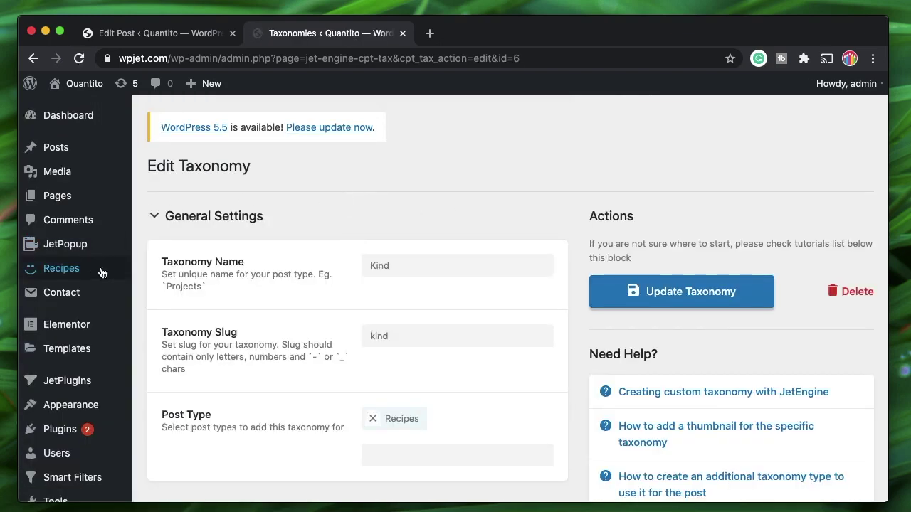
- Open the Kind terms of Recipes and add a category named Veg with the slug veg
{"action": "mouse_move", "coordinate": [92, 270]}
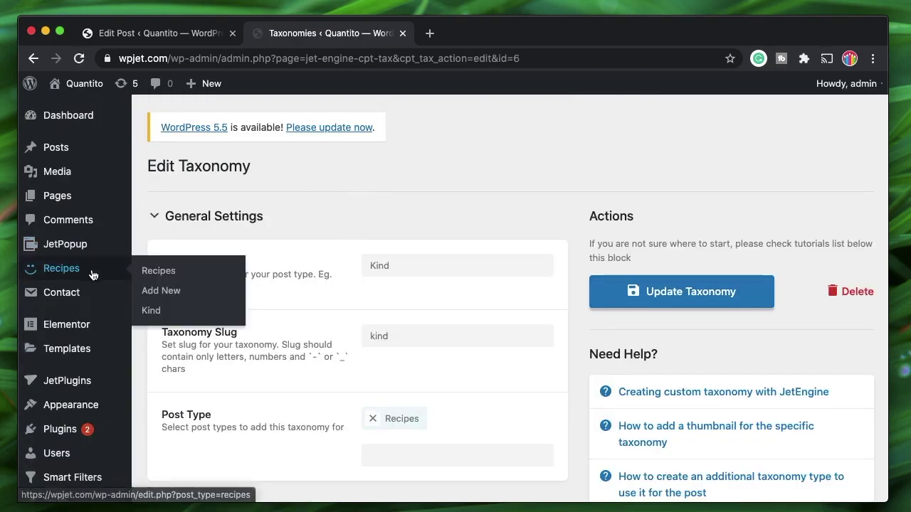
{"action": "left_click", "coordinate": [151, 312]}
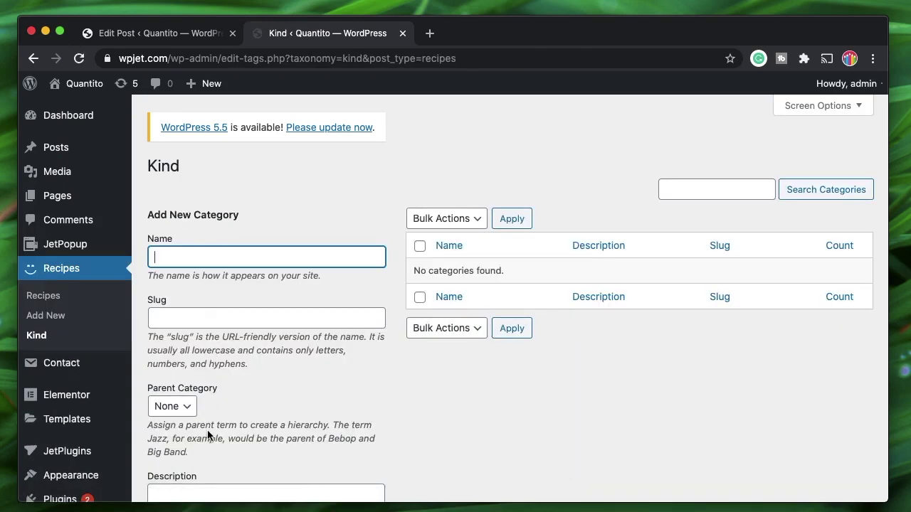
{"action": "scroll", "coordinate": [208, 435], "scroll_direction": "down", "scroll_amount": 3}
{"action": "scroll", "coordinate": [207, 431], "scroll_direction": "up", "scroll_amount": 3}
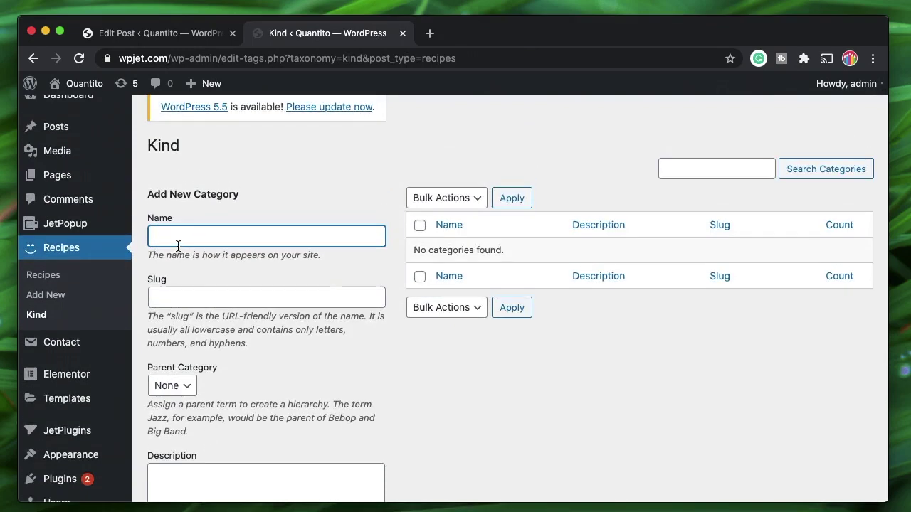
{"action": "left_click", "coordinate": [195, 296]}
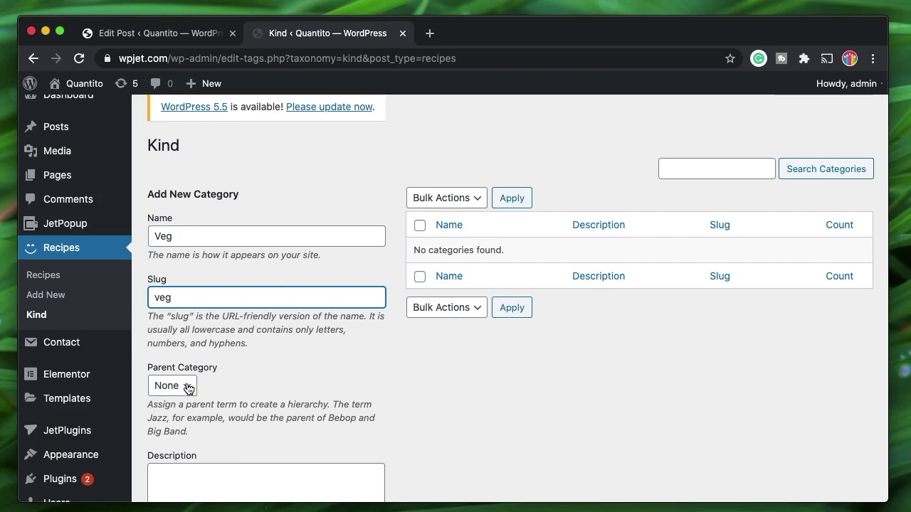
{"action": "scroll", "coordinate": [315, 372], "scroll_direction": "down", "scroll_amount": 5}
{"action": "left_click", "coordinate": [211, 425]}
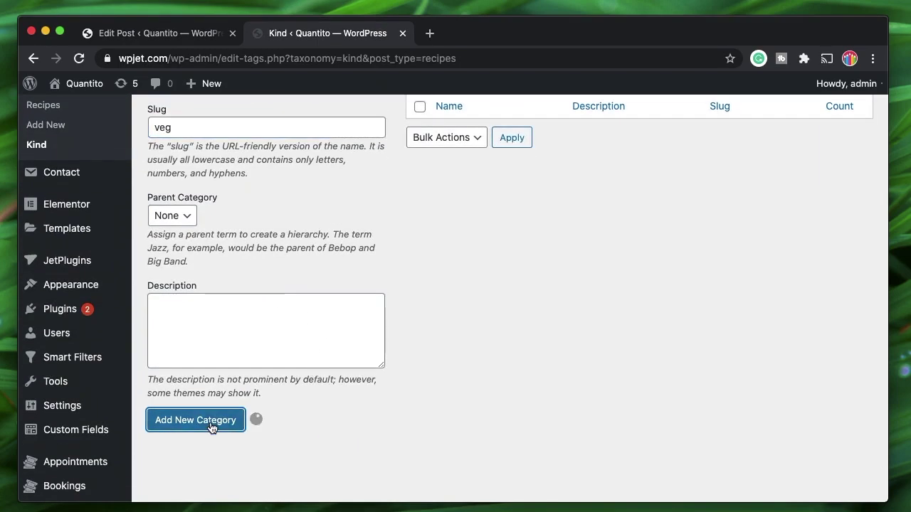
- Add a second top-level Kind category named Non veg with the slug non-veg
{"action": "scroll", "coordinate": [461, 302], "scroll_direction": "up", "scroll_amount": 5}
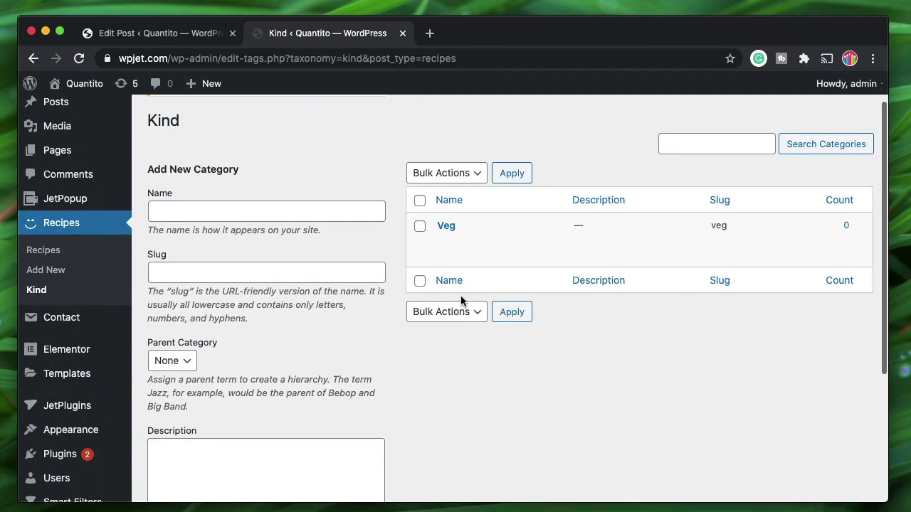
{"action": "left_click", "coordinate": [208, 215]}
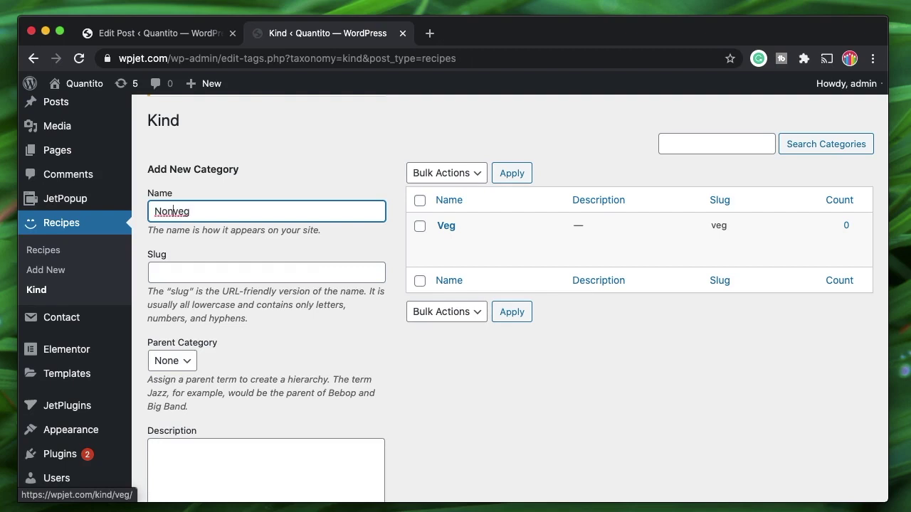
{"action": "left_click", "coordinate": [196, 268]}
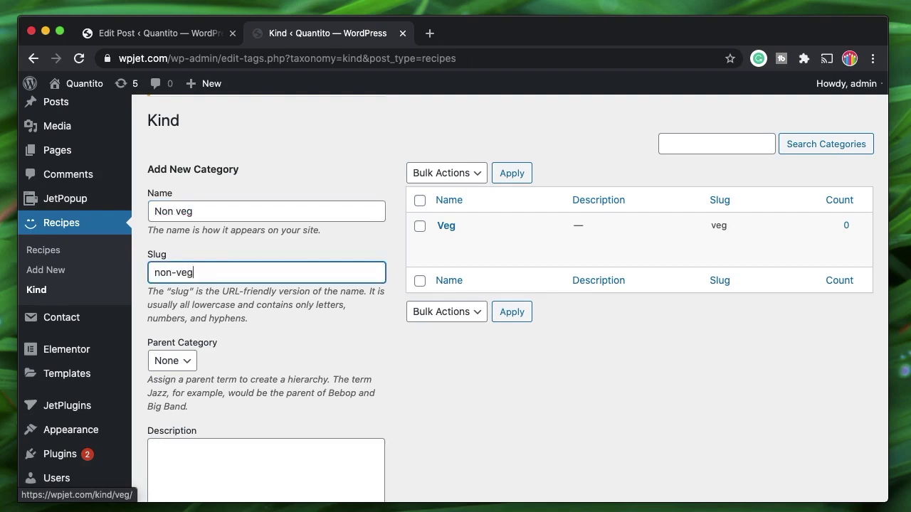
{"action": "scroll", "coordinate": [185, 385], "scroll_direction": "down", "scroll_amount": 3}
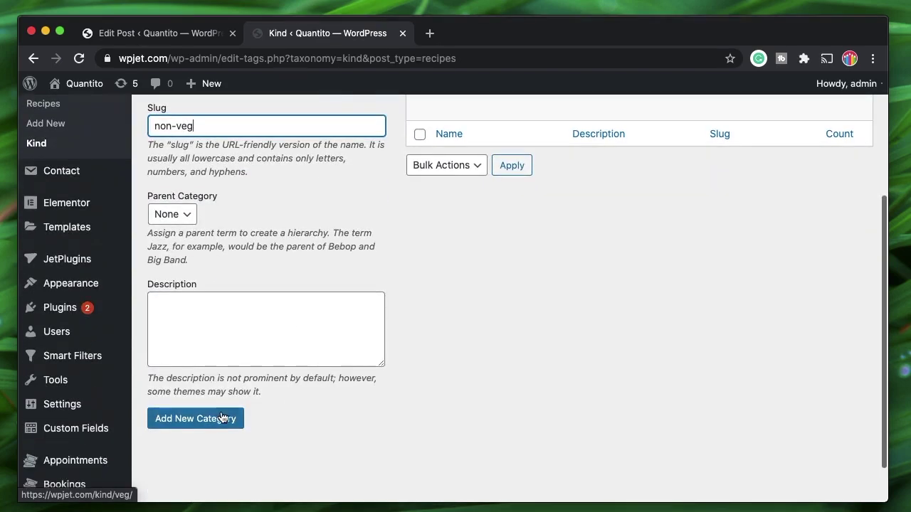
{"action": "left_click", "coordinate": [221, 419]}
- Add a Kind category named Thai with the slug thai under the parent category Veg
{"action": "scroll", "coordinate": [261, 237], "scroll_direction": "up", "scroll_amount": 5}
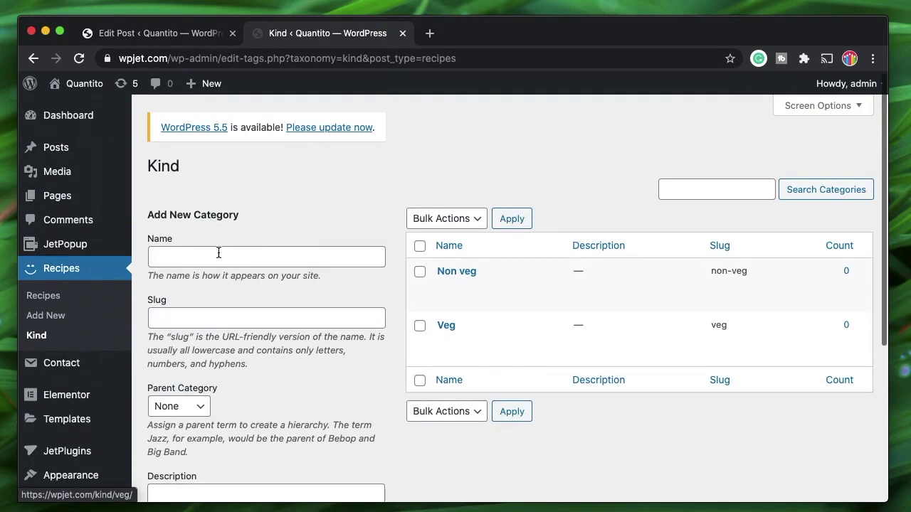
{"action": "left_click", "coordinate": [219, 252]}
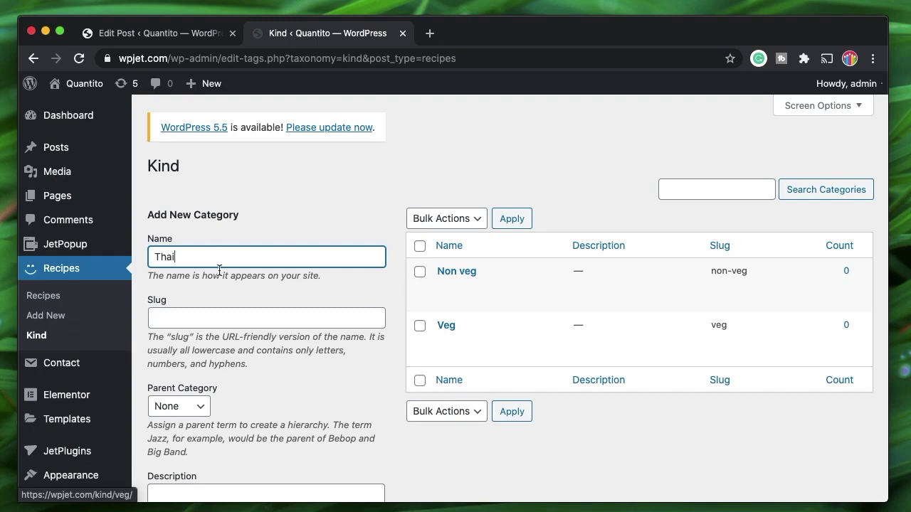
{"action": "left_click", "coordinate": [227, 320]}
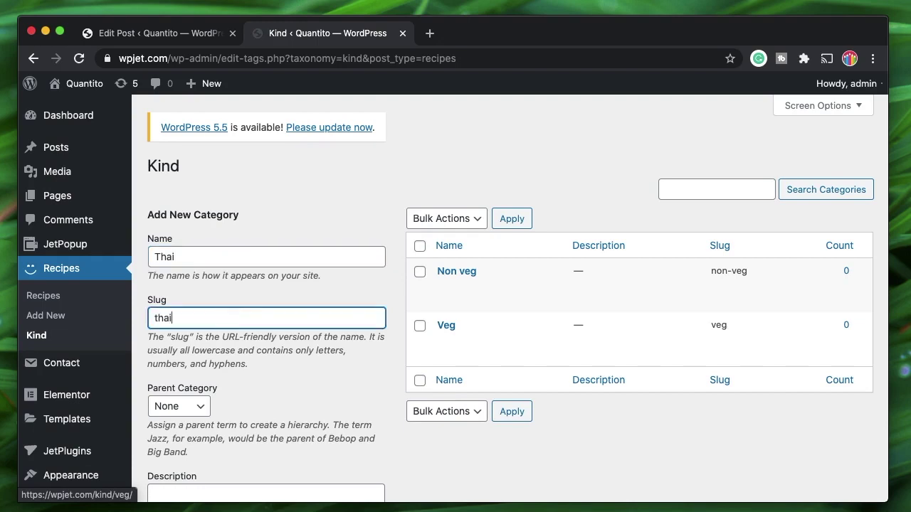
{"action": "left_click", "coordinate": [179, 406]}
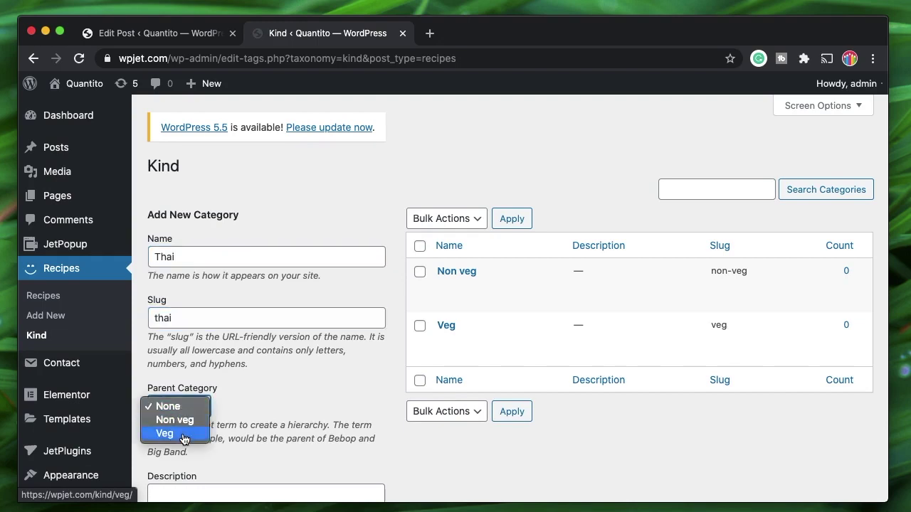
{"action": "left_click", "coordinate": [163, 431]}
{"action": "scroll", "coordinate": [323, 364], "scroll_direction": "down", "scroll_amount": 1}
{"action": "scroll", "coordinate": [323, 364], "scroll_direction": "down", "scroll_amount": 5}
{"action": "left_click", "coordinate": [213, 451]}
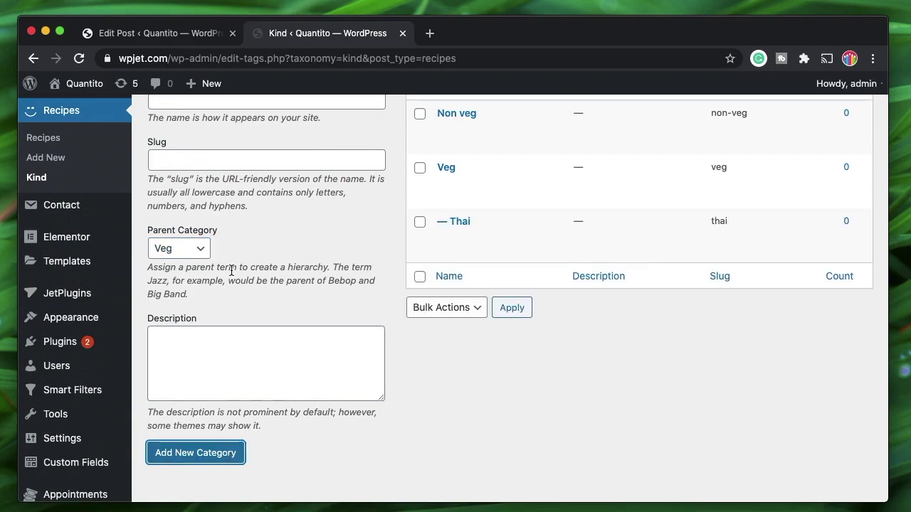
- Add a Kind category named Indian with the slug indian under the parent category Non veg
{"action": "scroll", "coordinate": [231, 270], "scroll_direction": "up", "scroll_amount": 4}
{"action": "scroll", "coordinate": [231, 271], "scroll_direction": "up", "scroll_amount": 1}
{"action": "left_click", "coordinate": [198, 240]}
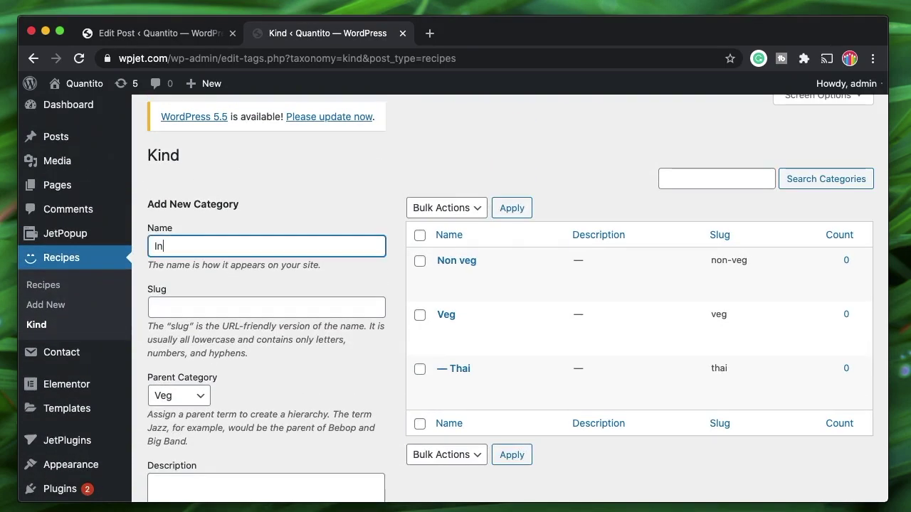
{"action": "left_click", "coordinate": [189, 297]}
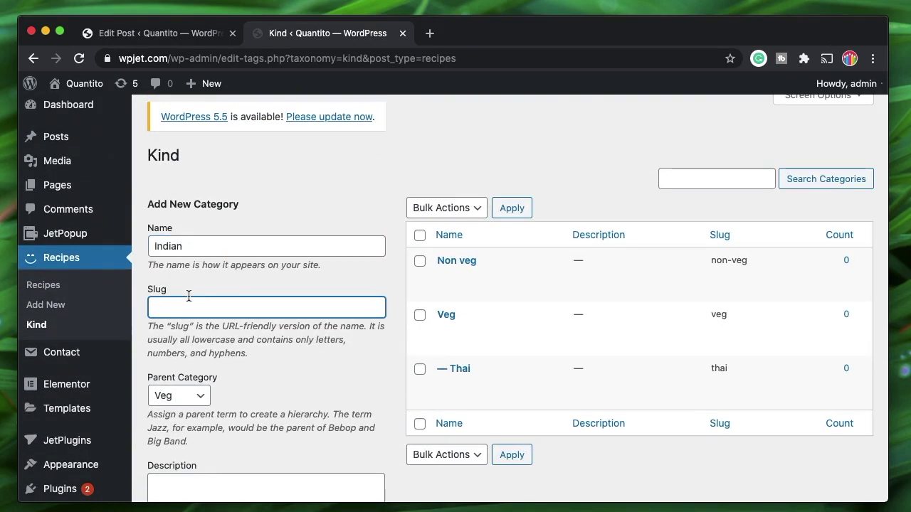
{"action": "type", "text": "indian"}
{"action": "left_click", "coordinate": [173, 397]}
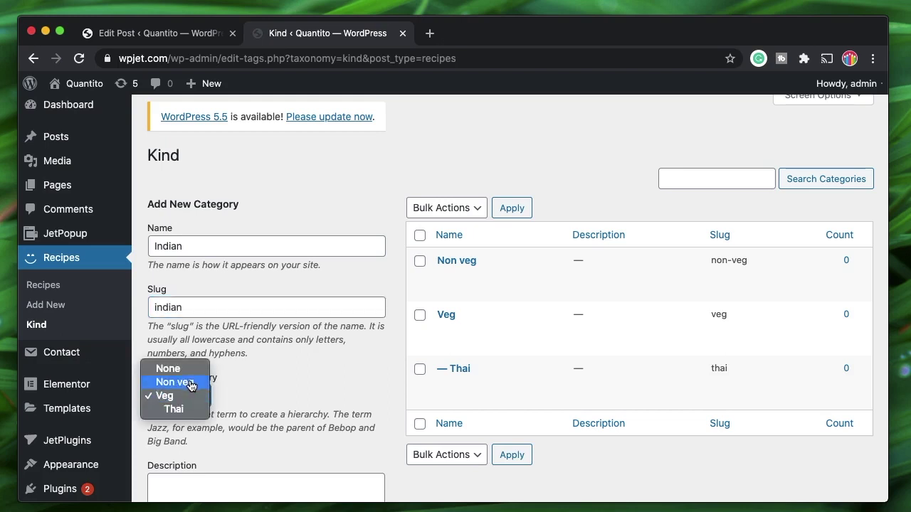
{"action": "left_click", "coordinate": [190, 385]}
{"action": "scroll", "coordinate": [346, 399], "scroll_direction": "down", "scroll_amount": 5}
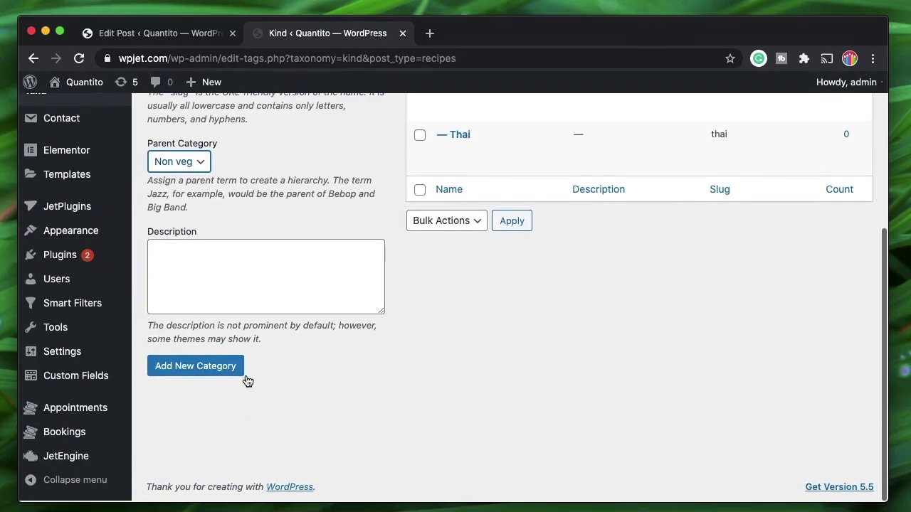
{"action": "left_click", "coordinate": [240, 371]}
{"action": "scroll", "coordinate": [515, 396], "scroll_direction": "up", "scroll_amount": 4}
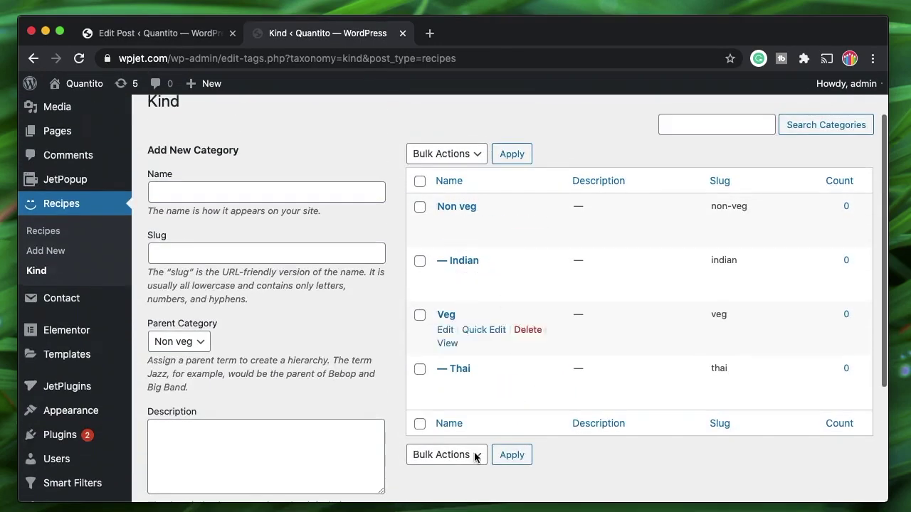
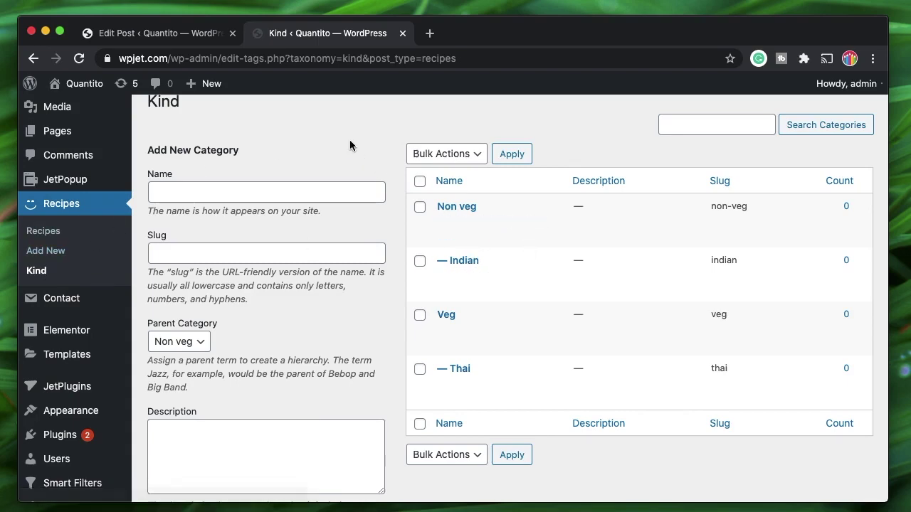
{"action": "scroll", "coordinate": [349, 141], "scroll_direction": "up", "scroll_amount": 2}
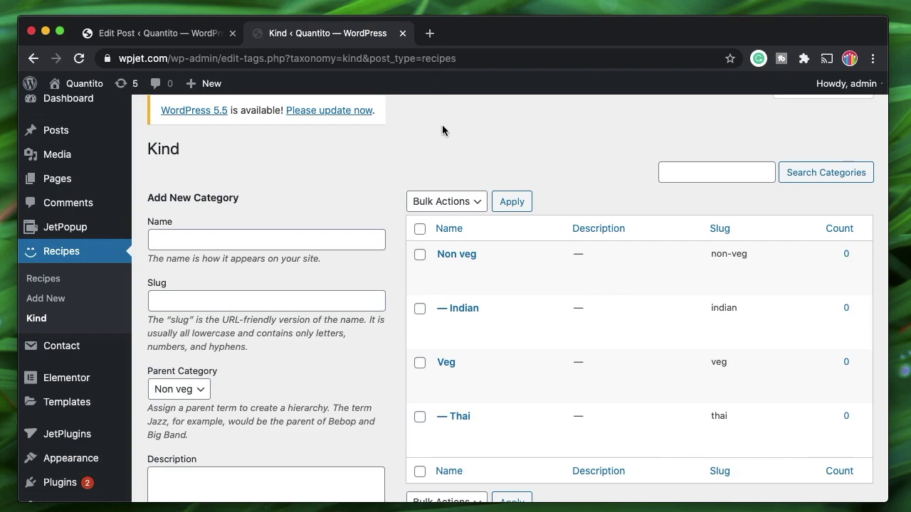
{"action": "scroll", "coordinate": [442, 131], "scroll_direction": "down", "scroll_amount": 2}
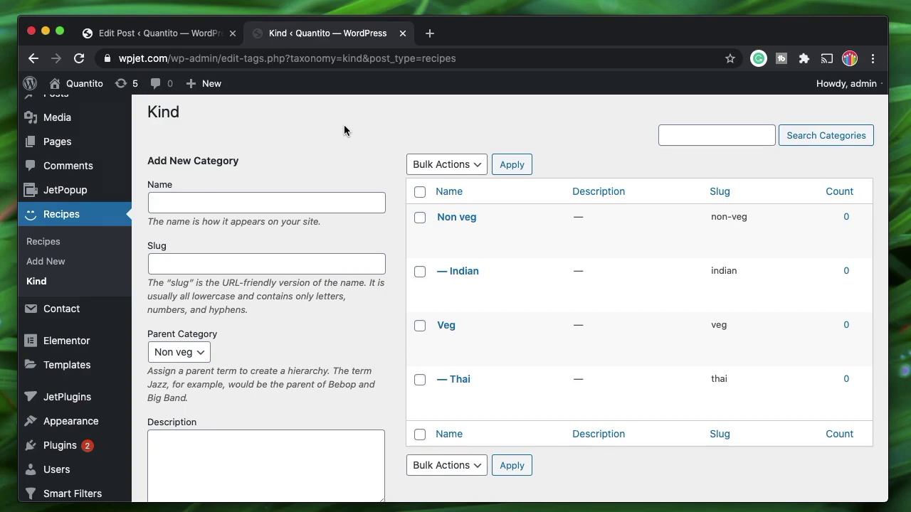
{"action": "scroll", "coordinate": [344, 124], "scroll_direction": "down", "scroll_amount": 5}
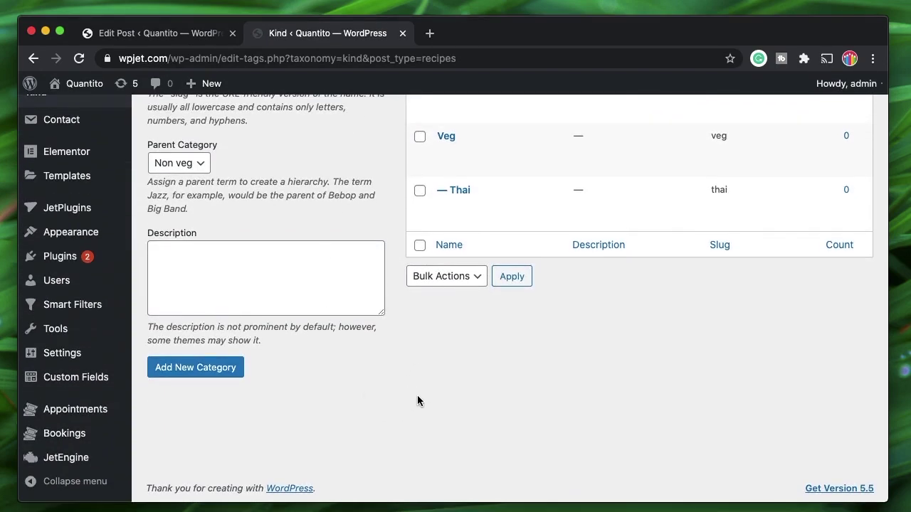
- Open the Chinese Manchurian recipe for editing and review its recipe fields and the available Kind categories
{"action": "scroll", "coordinate": [436, 399], "scroll_direction": "up", "scroll_amount": 6}
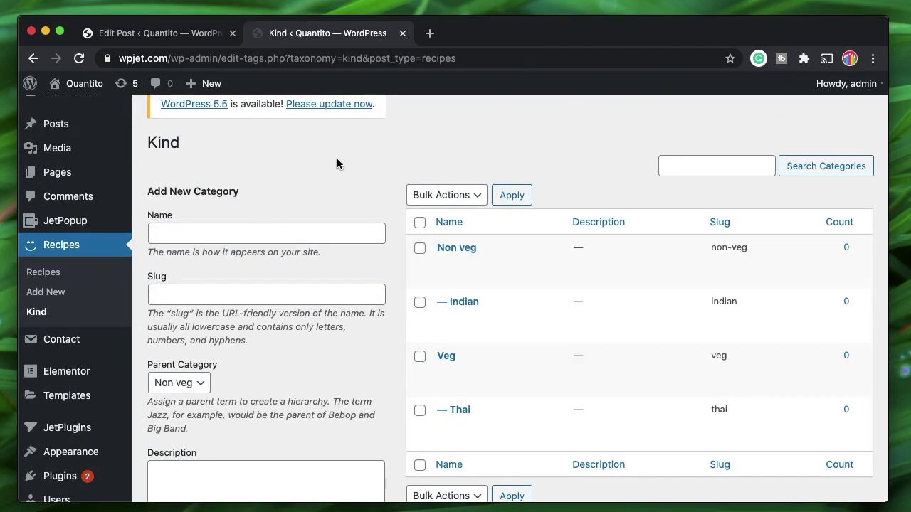
{"action": "left_click", "coordinate": [44, 271]}
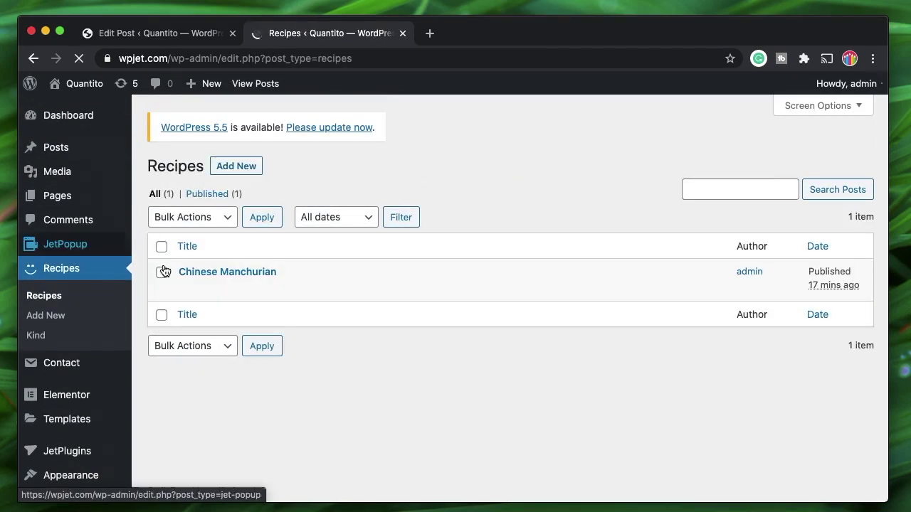
{"action": "mouse_move", "coordinate": [239, 265]}
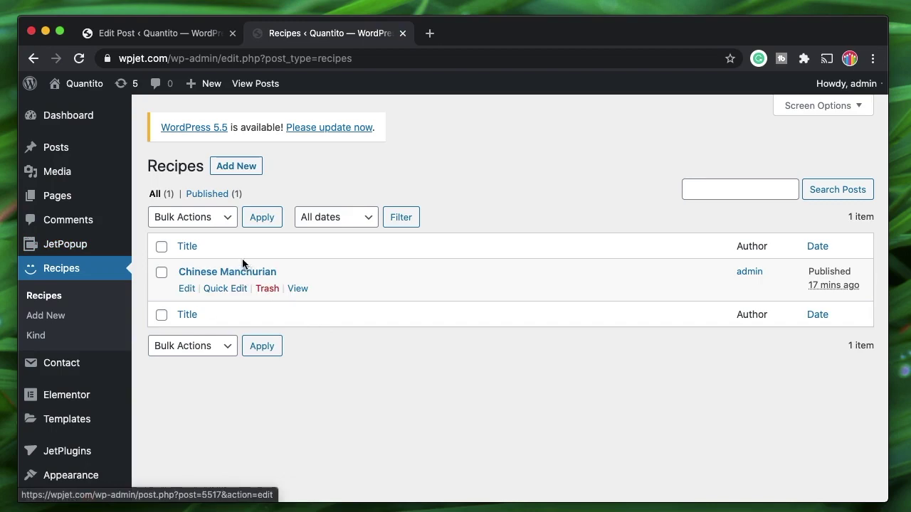
{"action": "left_click", "coordinate": [185, 289]}
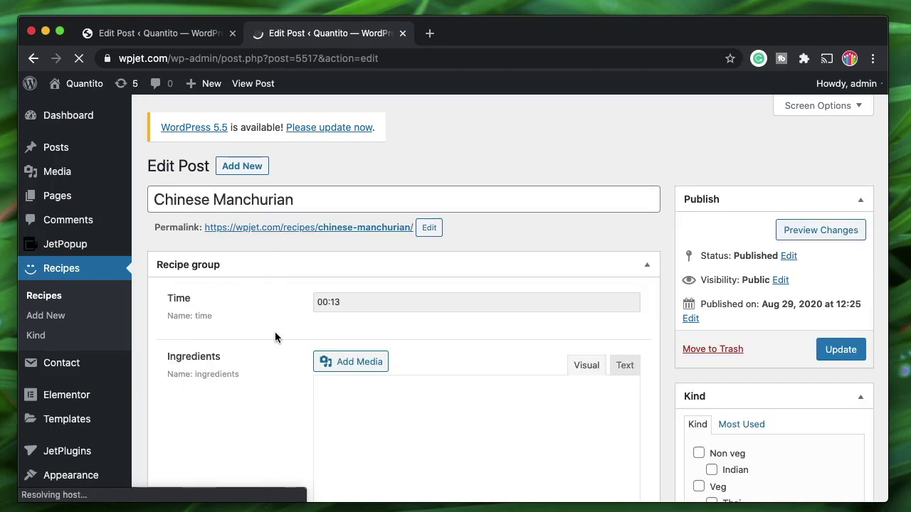
{"action": "scroll", "coordinate": [275, 336], "scroll_direction": "down", "scroll_amount": 15}
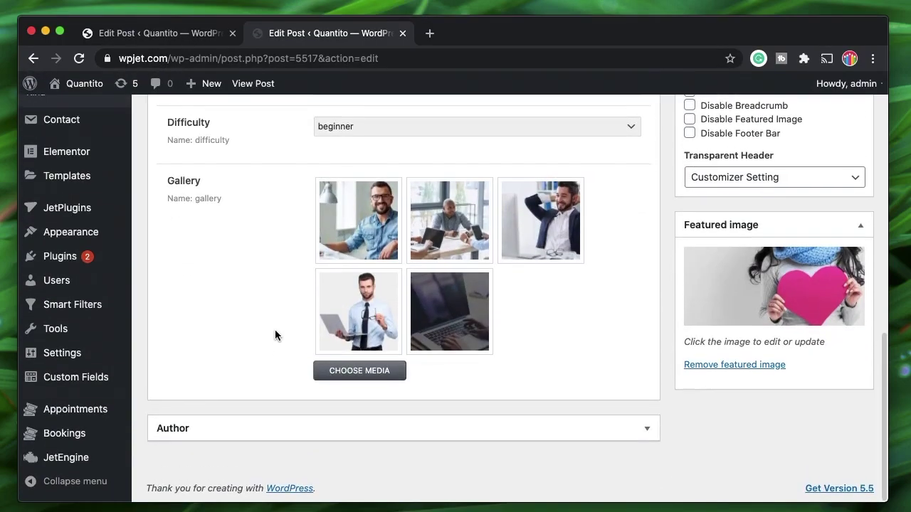
{"action": "scroll", "coordinate": [275, 335], "scroll_direction": "up", "scroll_amount": 15}
{"action": "scroll", "coordinate": [275, 330], "scroll_direction": "down", "scroll_amount": 3}
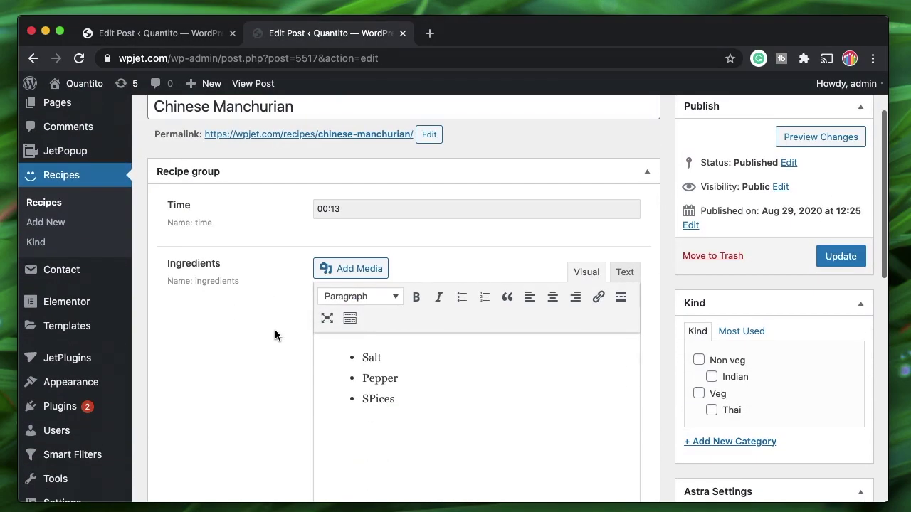
- View the Chinese Manchurian recipe's public page from its permalink in a separate tab, and return to the recipe editor
{"action": "left_click", "coordinate": [344, 139], "text": "super"}
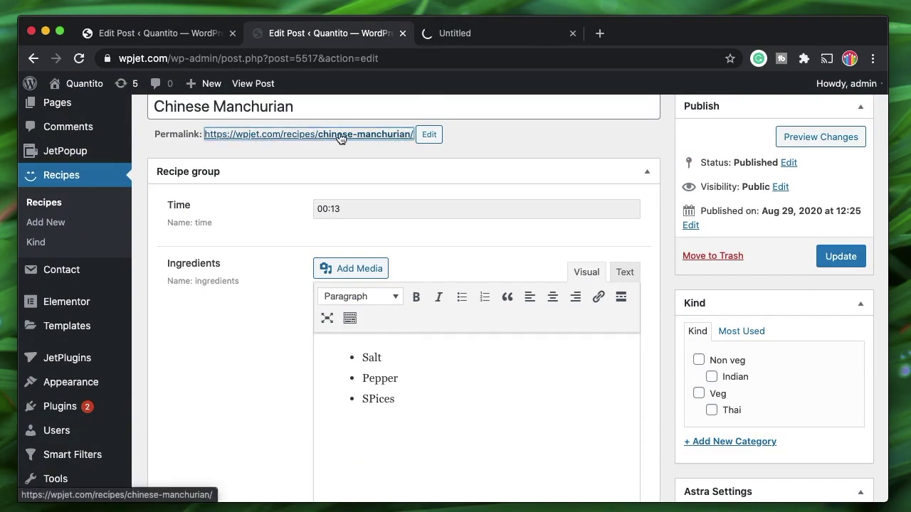
{"action": "left_click", "coordinate": [488, 36]}
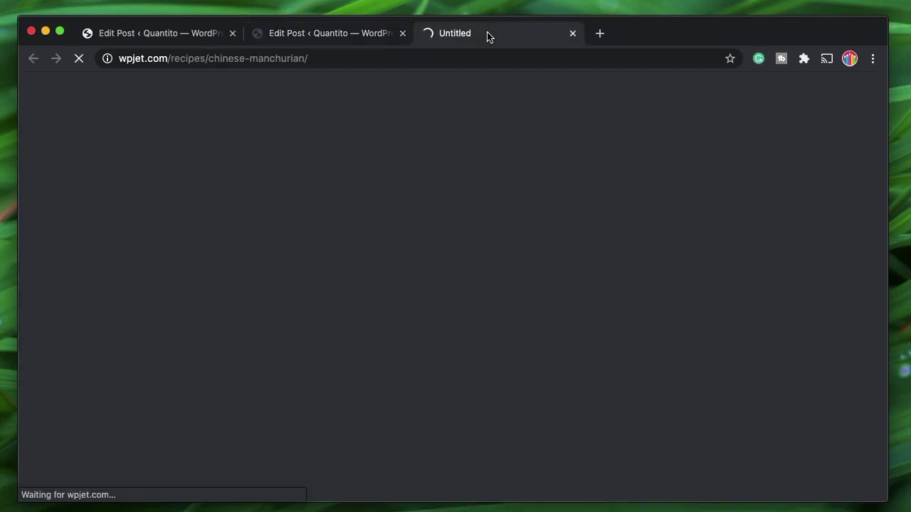
{"action": "left_click", "coordinate": [326, 36]}
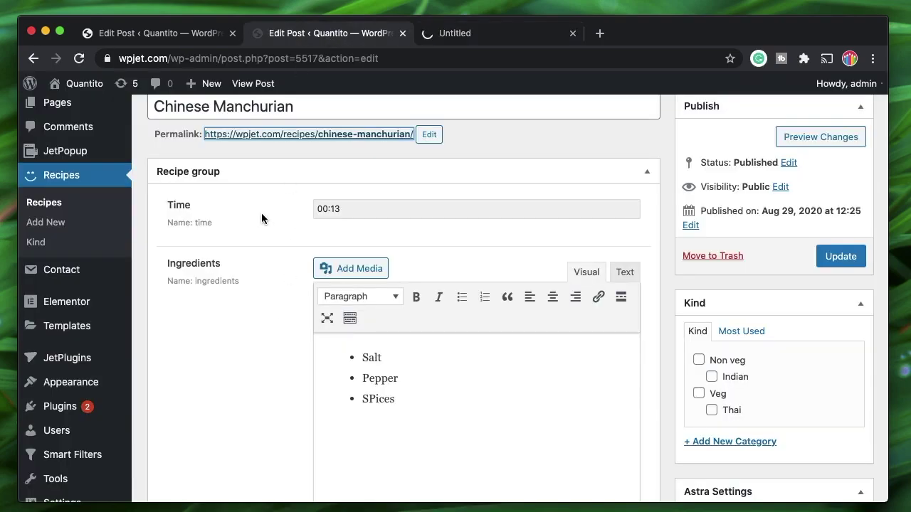
{"action": "left_click", "coordinate": [494, 34]}
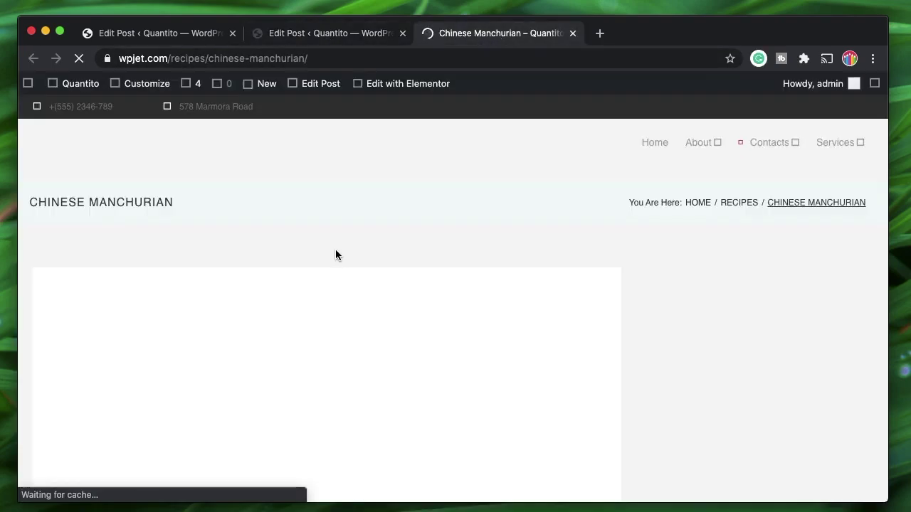
{"action": "scroll", "coordinate": [336, 254], "scroll_direction": "down", "scroll_amount": 5}
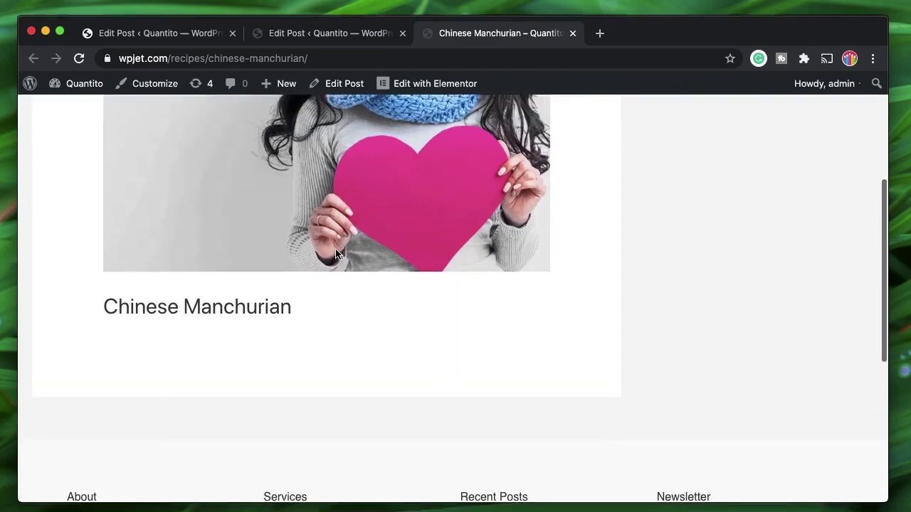
{"action": "scroll", "coordinate": [337, 254], "scroll_direction": "up", "scroll_amount": 2}
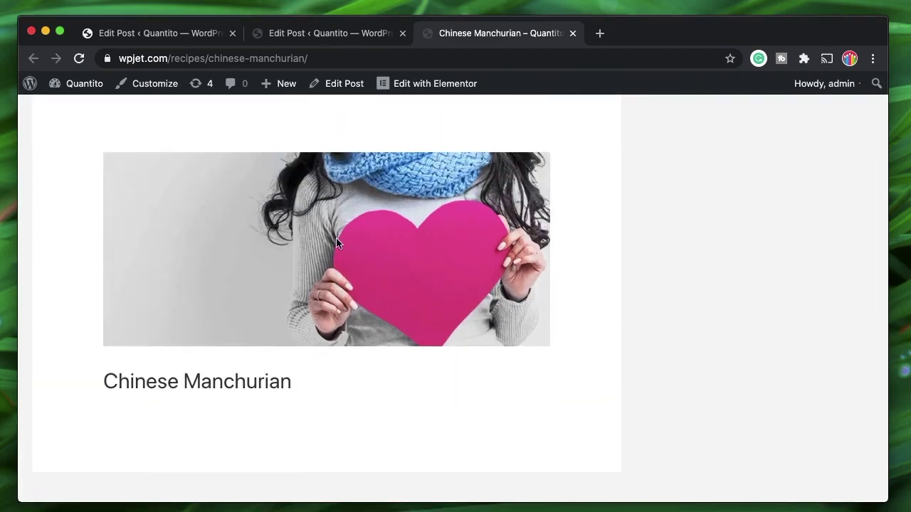
{"action": "left_click", "coordinate": [317, 33]}
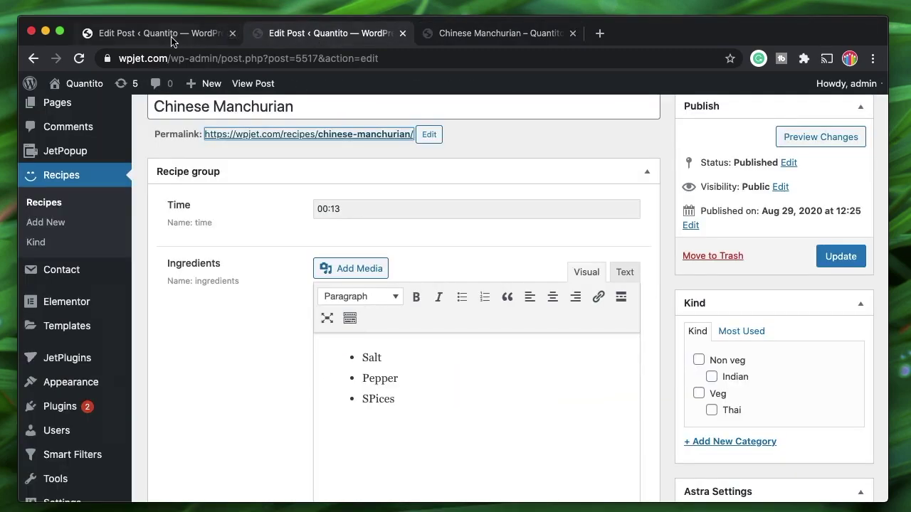
- Open the Kind taxonomy in JetEngine for editing and examine its Advanced Settings, including the rewrite and hierarchical options
{"action": "mouse_move", "coordinate": [106, 461]}
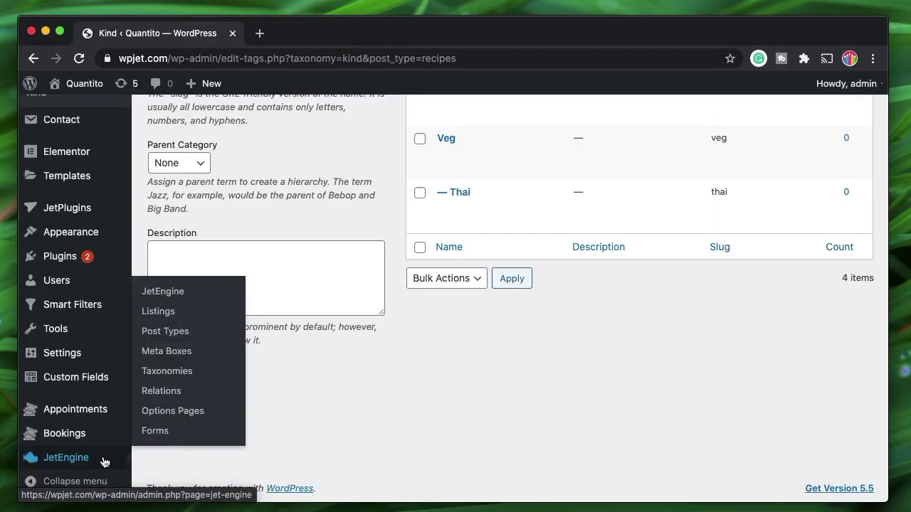
{"action": "left_click", "coordinate": [160, 375]}
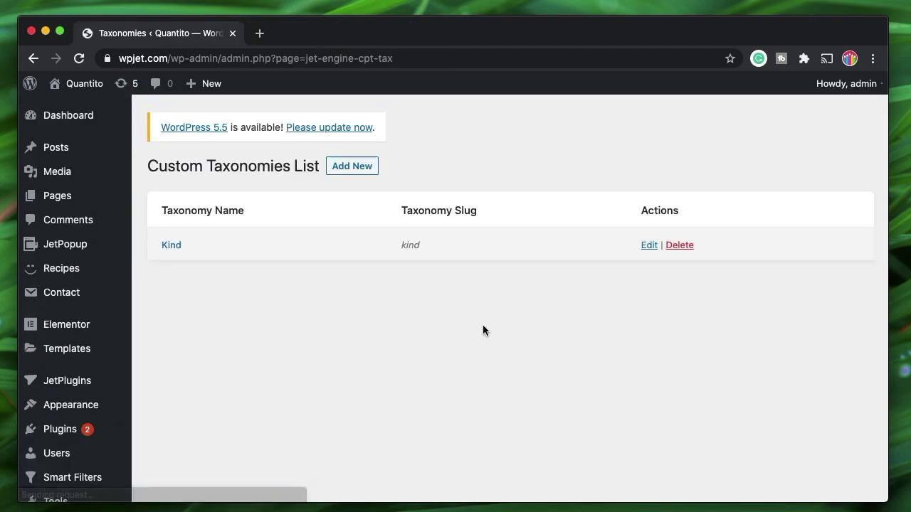
{"action": "left_click", "coordinate": [648, 245]}
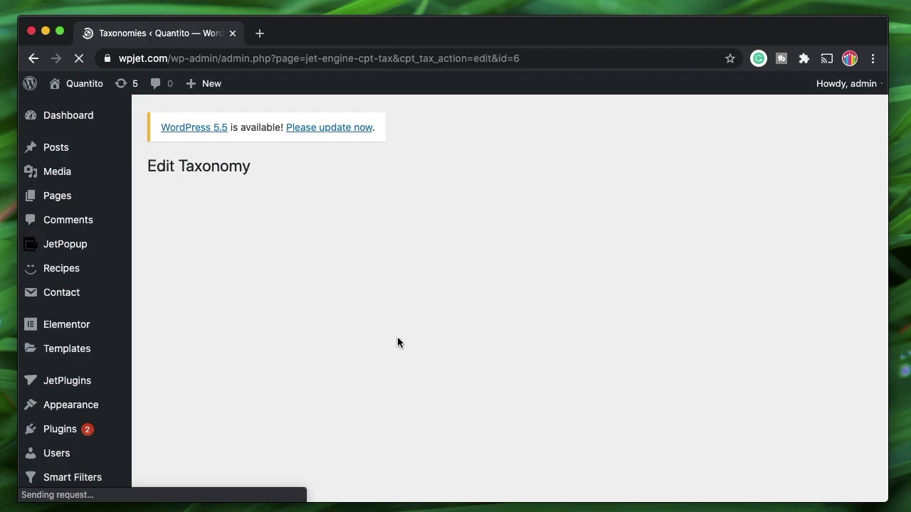
{"action": "scroll", "coordinate": [397, 336], "scroll_direction": "down", "scroll_amount": 5}
{"action": "scroll", "coordinate": [397, 337], "scroll_direction": "down", "scroll_amount": 3}
{"action": "left_click", "coordinate": [242, 241]}
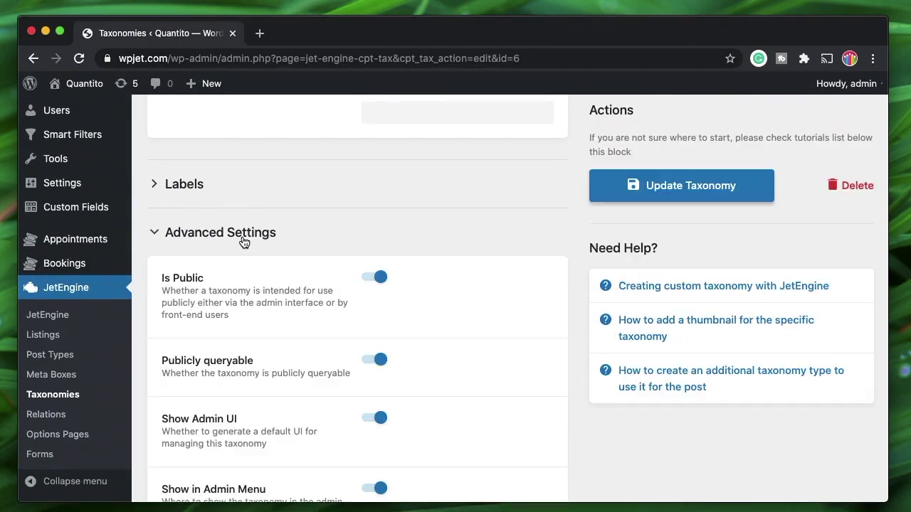
{"action": "scroll", "coordinate": [329, 346], "scroll_direction": "down", "scroll_amount": 4}
{"action": "scroll", "coordinate": [329, 346], "scroll_direction": "down", "scroll_amount": 5}
{"action": "scroll", "coordinate": [329, 451], "scroll_direction": "down", "scroll_amount": 4}
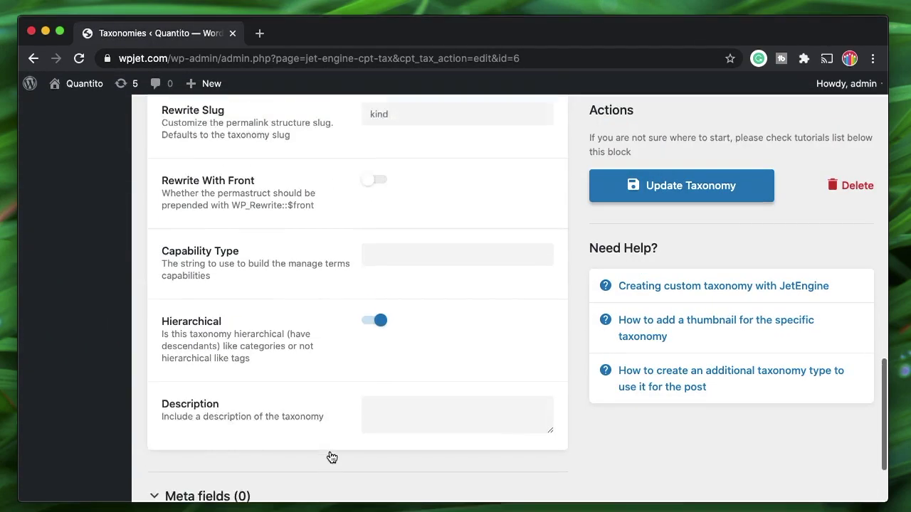
{"action": "scroll", "coordinate": [329, 456], "scroll_direction": "up", "scroll_amount": 1}
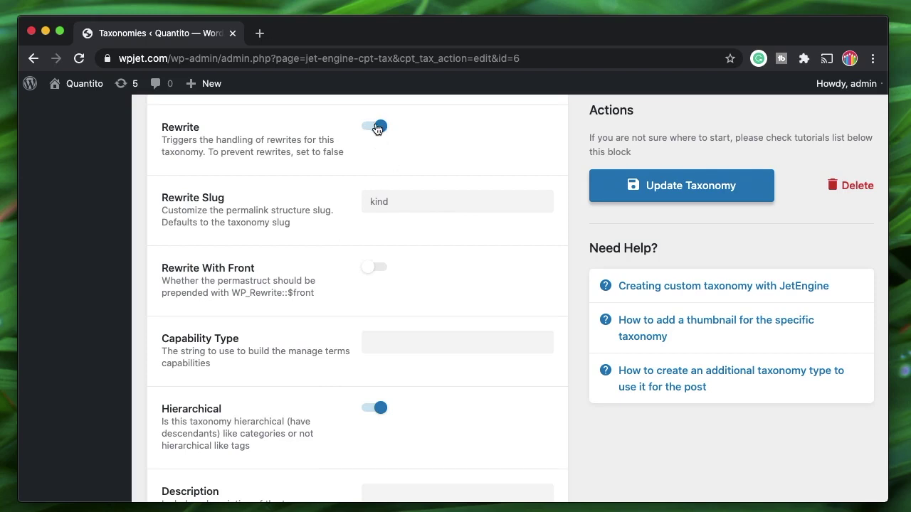
{"action": "scroll", "coordinate": [281, 366], "scroll_direction": "up", "scroll_amount": 1}
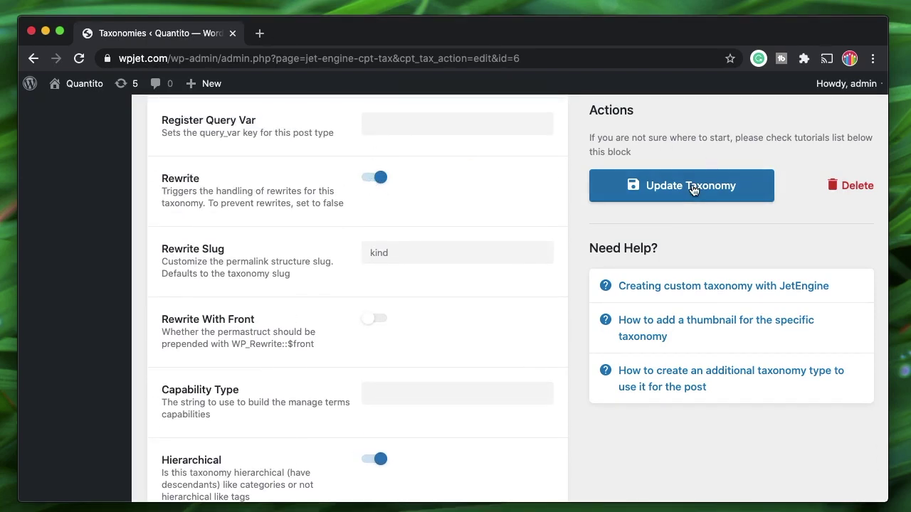
- Open the Kind terms of Recipes and view the Non veg category's archive page in a separate tab
{"action": "scroll", "coordinate": [301, 262], "scroll_direction": "up", "scroll_amount": 15}
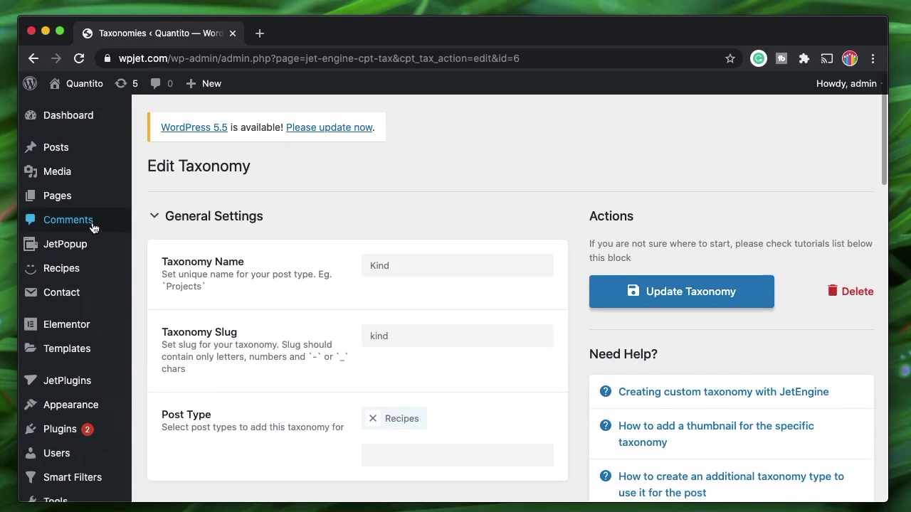
{"action": "mouse_move", "coordinate": [64, 269]}
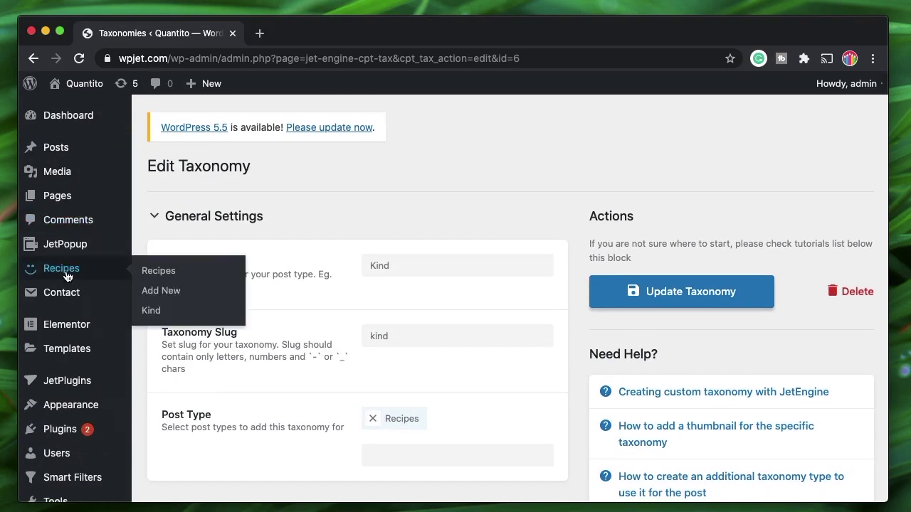
{"action": "left_click", "coordinate": [165, 314]}
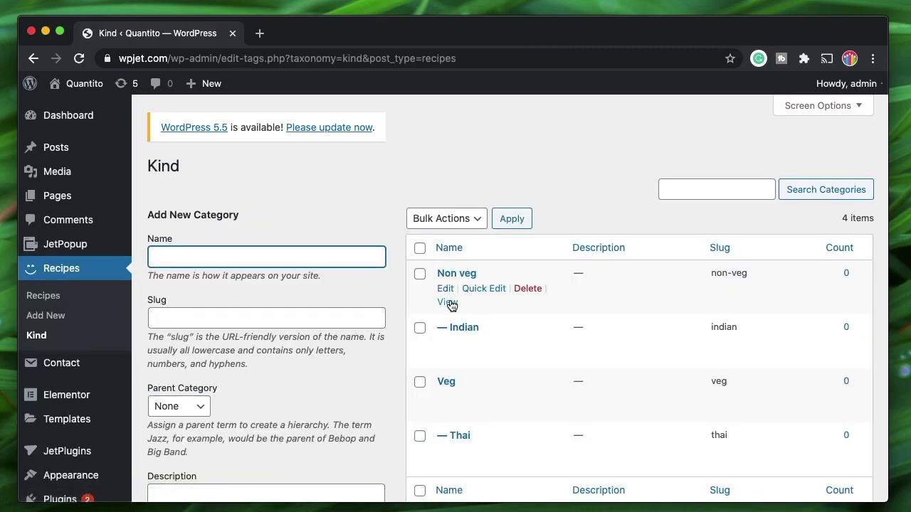
{"action": "left_click", "coordinate": [449, 302], "text": "super"}
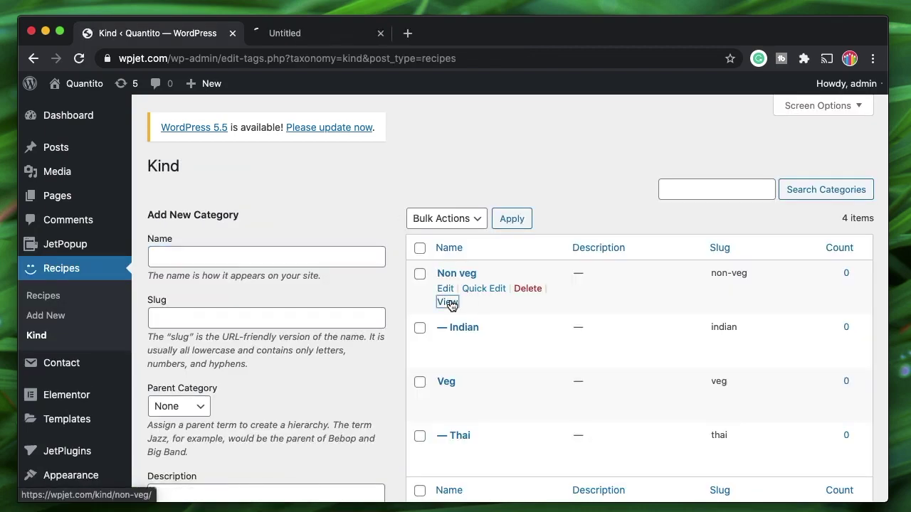
{"action": "left_click", "coordinate": [298, 36]}
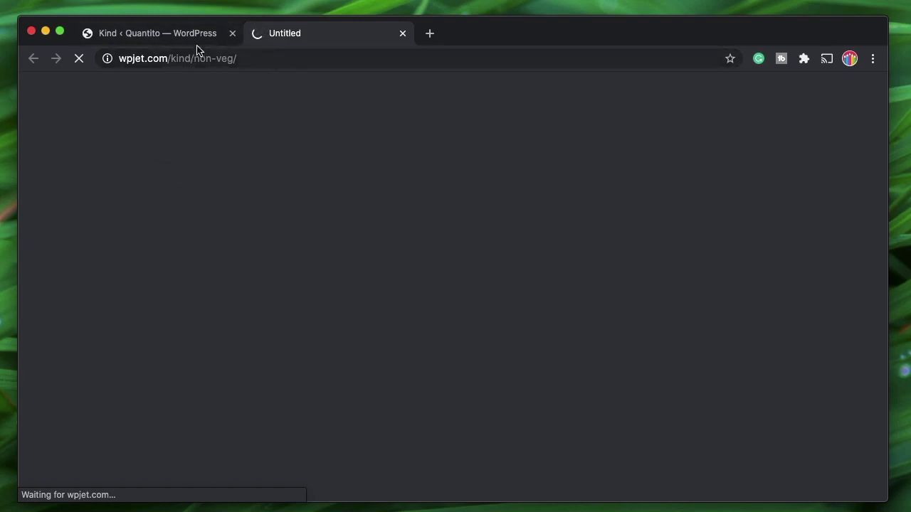
{"action": "left_click", "coordinate": [163, 39]}
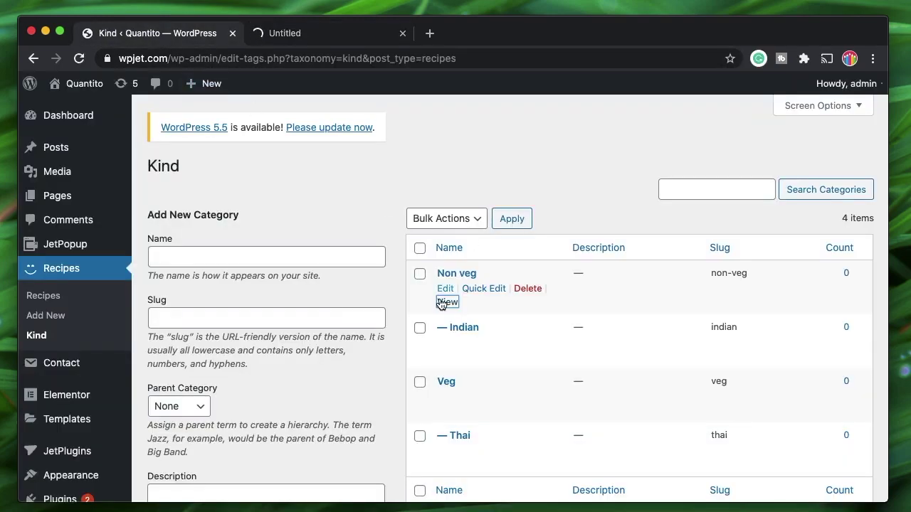
{"action": "left_click", "coordinate": [301, 37]}
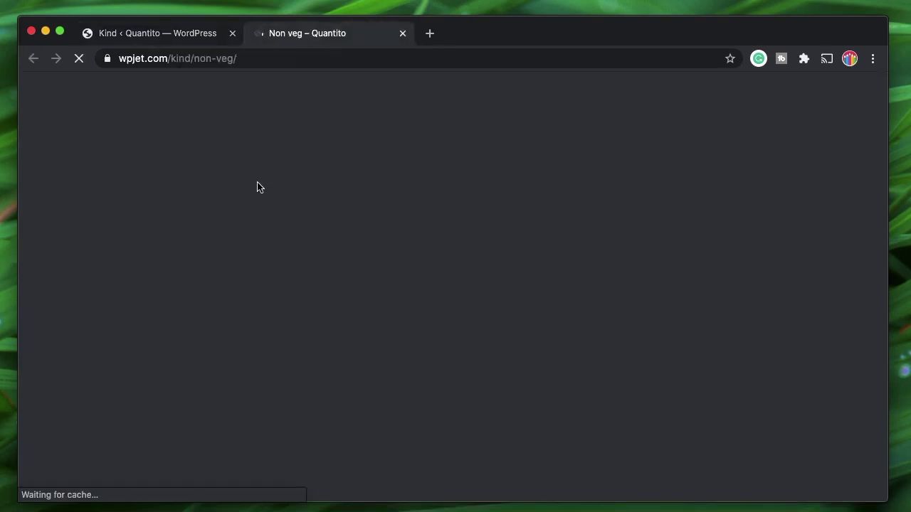
- Examine the Non veg archive page's heading and content, and close its tab
{"action": "scroll", "coordinate": [195, 379], "scroll_direction": "down", "scroll_amount": 3}
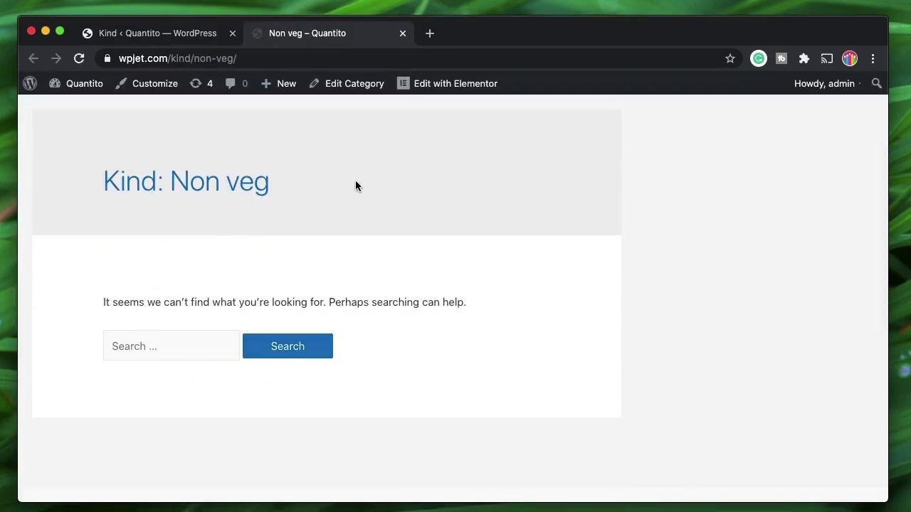
{"action": "scroll", "coordinate": [419, 299], "scroll_direction": "up", "scroll_amount": 3}
{"action": "triple_click", "coordinate": [220, 337]}
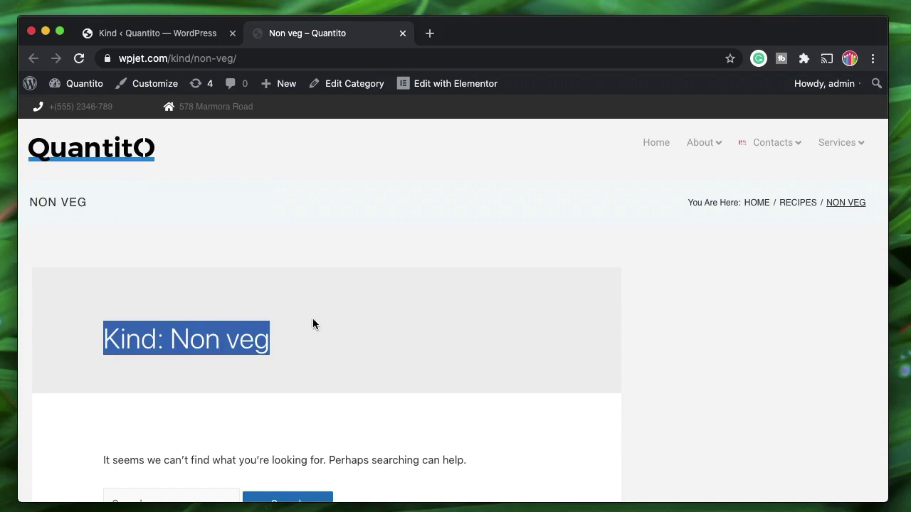
{"action": "left_click", "coordinate": [357, 363]}
{"action": "scroll", "coordinate": [356, 362], "scroll_direction": "down", "scroll_amount": 2}
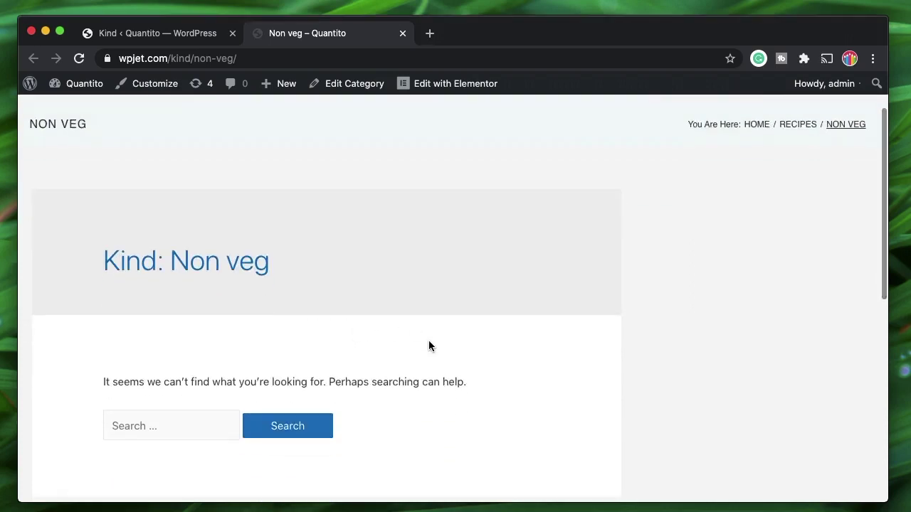
{"action": "triple_click", "coordinate": [228, 262]}
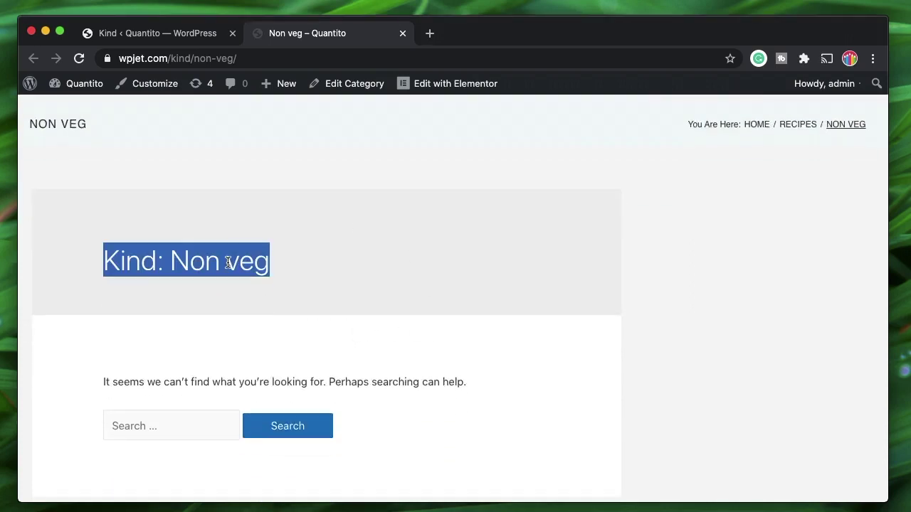
{"action": "left_click", "coordinate": [403, 33]}
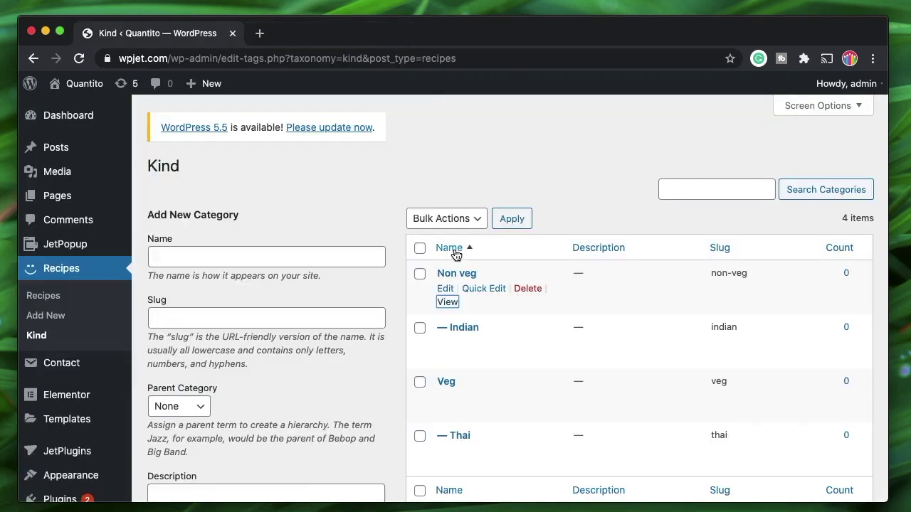
- Open the list of all Recipes posts and look over its entries
{"action": "left_click", "coordinate": [42, 296]}
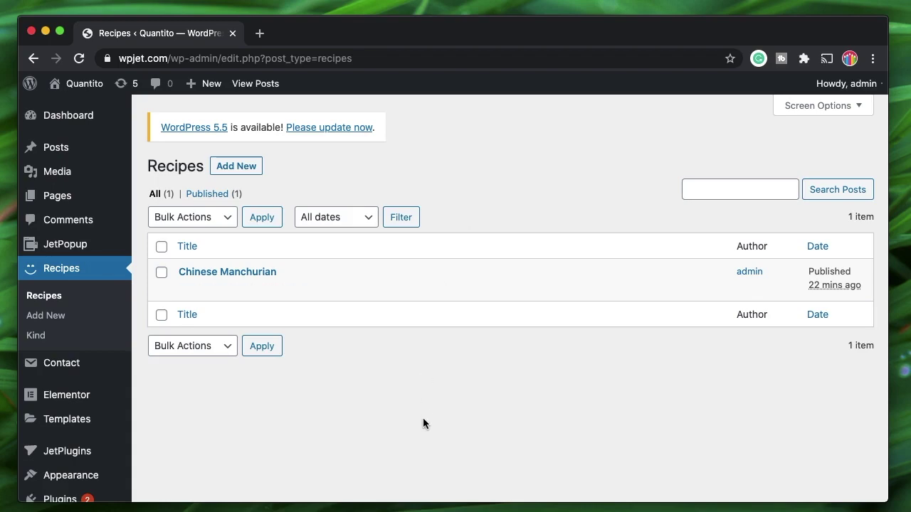
{"action": "scroll", "coordinate": [423, 418], "scroll_direction": "down", "scroll_amount": 3}
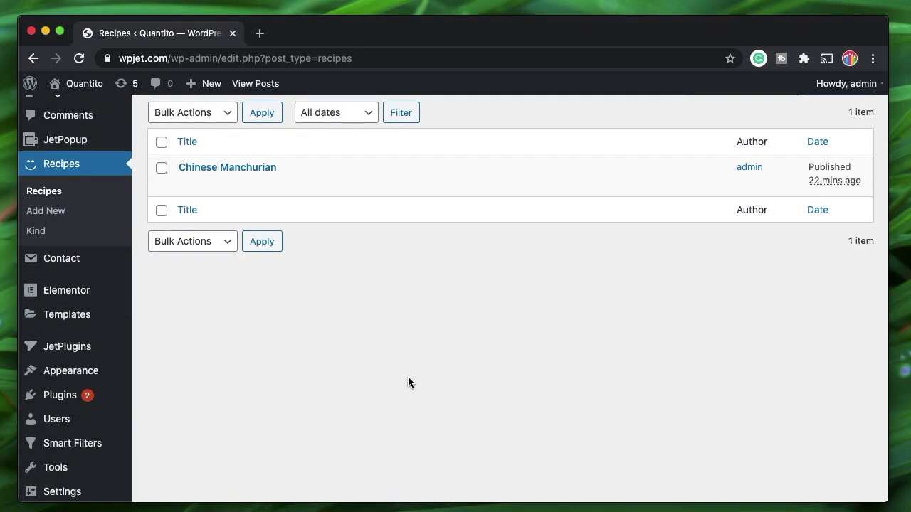
{"action": "scroll", "coordinate": [401, 370], "scroll_direction": "up", "scroll_amount": 3}
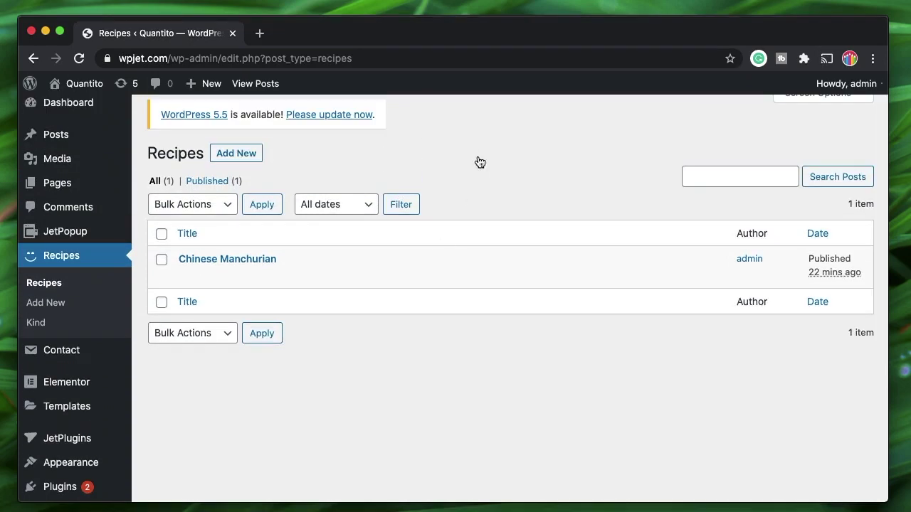
- Open the Theme Builder of JetPlugins with its list of theme parts
{"action": "scroll", "coordinate": [403, 390], "scroll_direction": "down", "scroll_amount": 4}
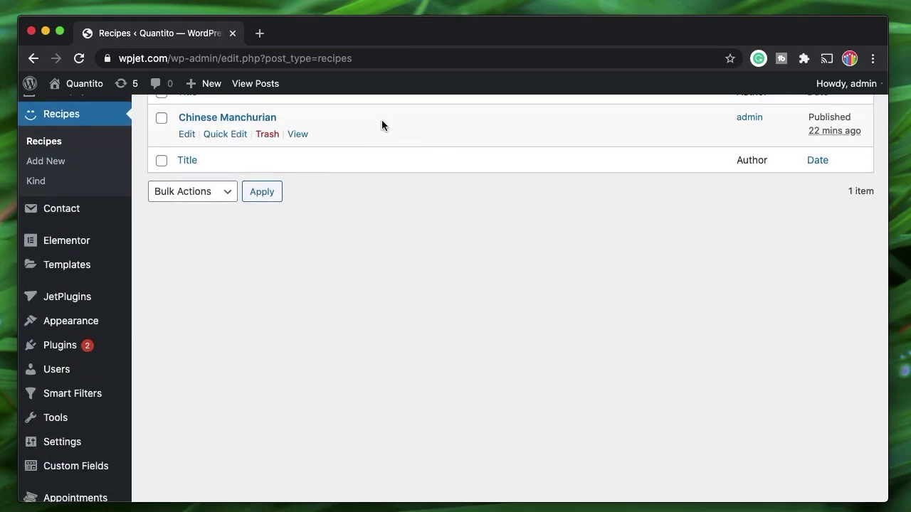
{"action": "scroll", "coordinate": [386, 322], "scroll_direction": "down", "scroll_amount": 3}
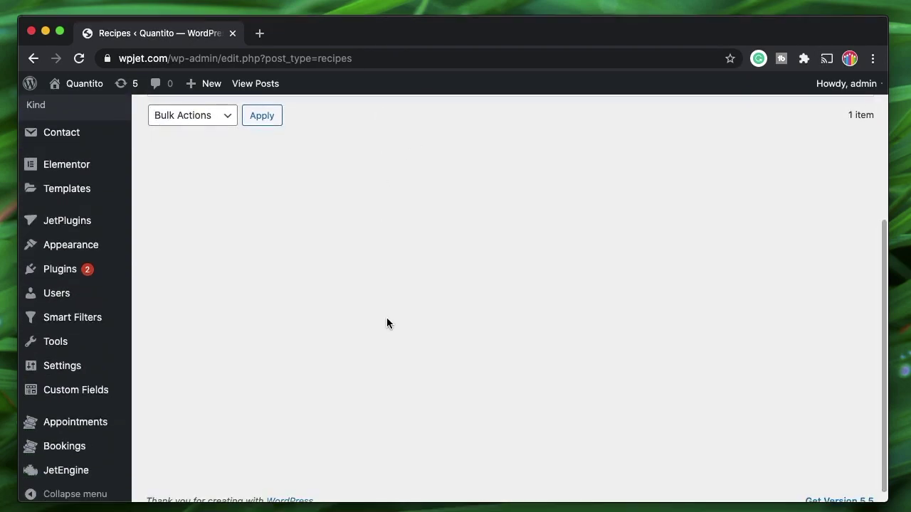
{"action": "scroll", "coordinate": [386, 317], "scroll_direction": "down", "scroll_amount": 1}
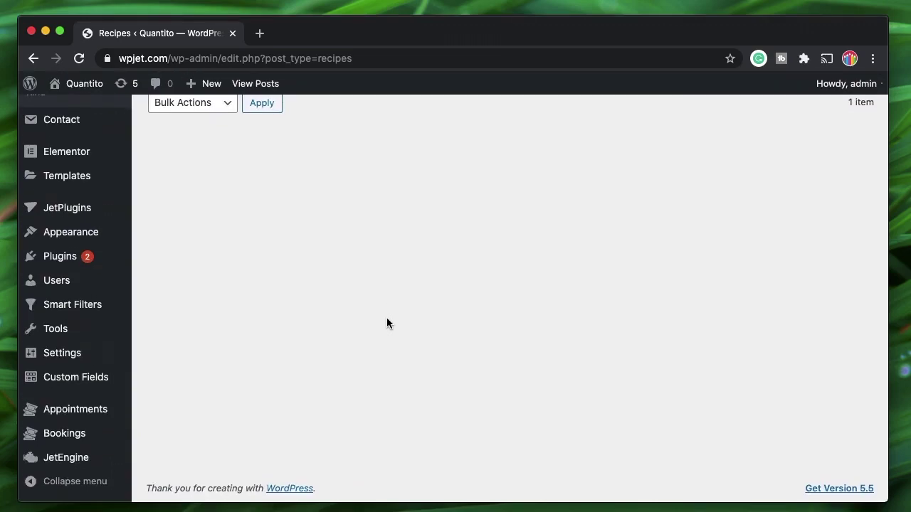
{"action": "scroll", "coordinate": [386, 318], "scroll_direction": "up", "scroll_amount": 3}
{"action": "scroll", "coordinate": [386, 318], "scroll_direction": "down", "scroll_amount": 3}
{"action": "scroll", "coordinate": [380, 304], "scroll_direction": "up", "scroll_amount": 1}
{"action": "mouse_move", "coordinate": [89, 240]}
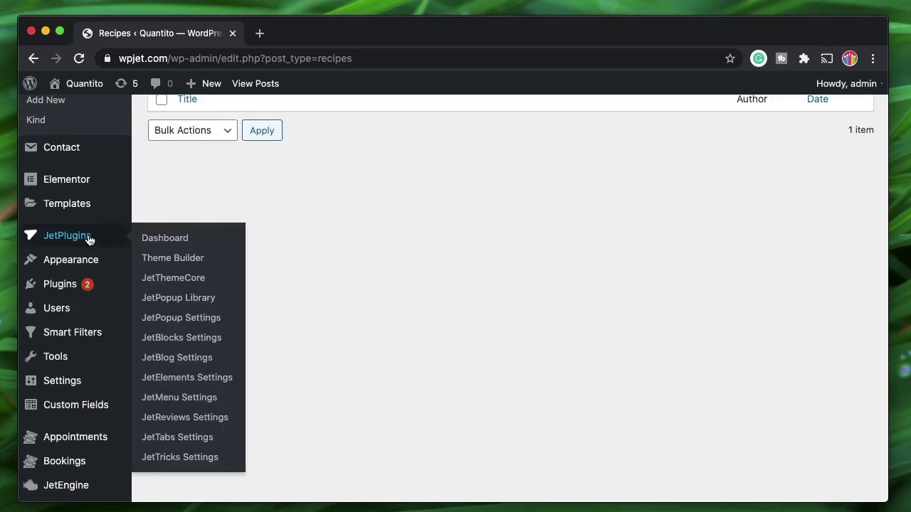
{"action": "left_click", "coordinate": [172, 260]}
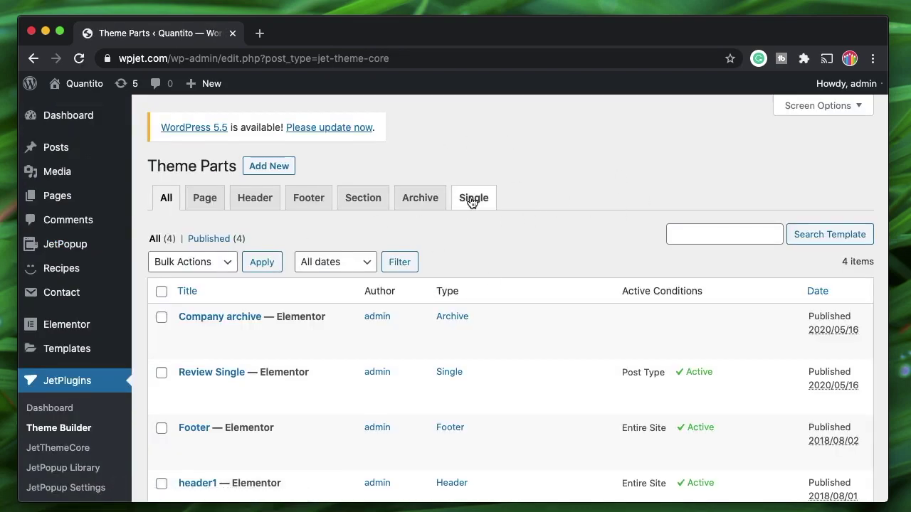
- Fill in a new theme part of type Single named "Recipe design", and close the form without creating the template
{"action": "left_click", "coordinate": [266, 168]}
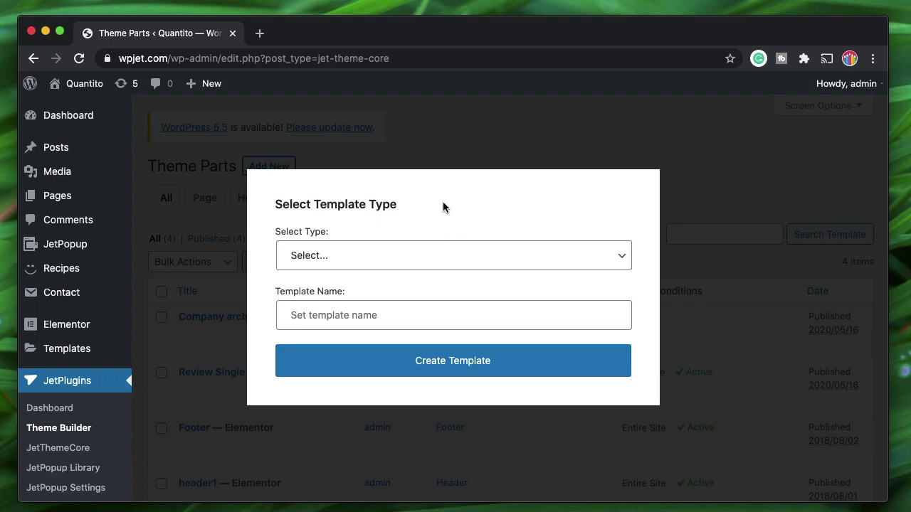
{"action": "left_click", "coordinate": [441, 251]}
{"action": "left_click", "coordinate": [366, 340]}
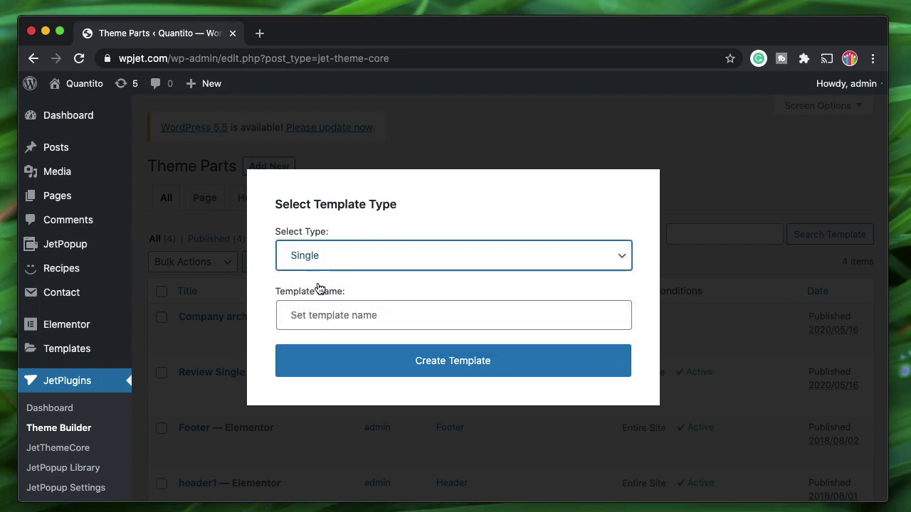
{"action": "left_click", "coordinate": [327, 313]}
{"action": "type", "text": "Recipe design"}
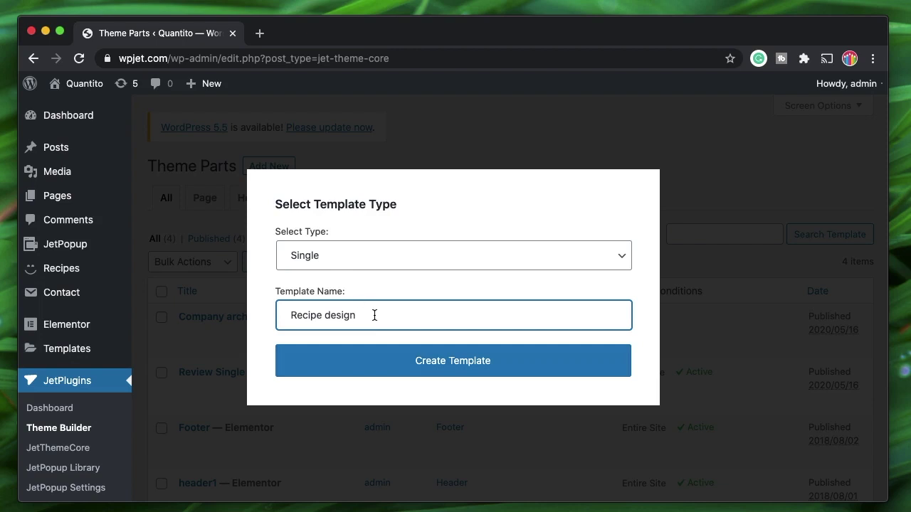
{"action": "left_click", "coordinate": [475, 136]}
- Look over the existing theme parts and create the Single template "Recipe design" from the entries already filled in
{"action": "mouse_move", "coordinate": [86, 269]}
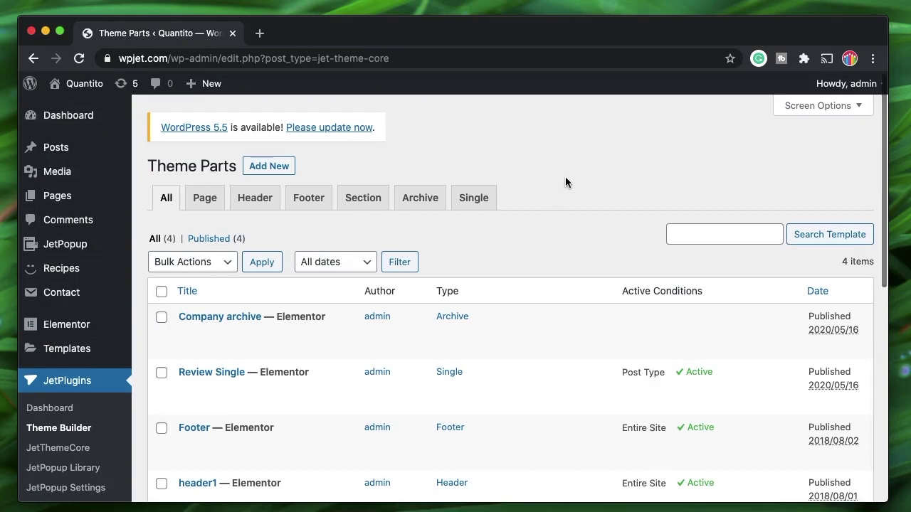
{"action": "scroll", "coordinate": [506, 230], "scroll_direction": "down", "scroll_amount": 3}
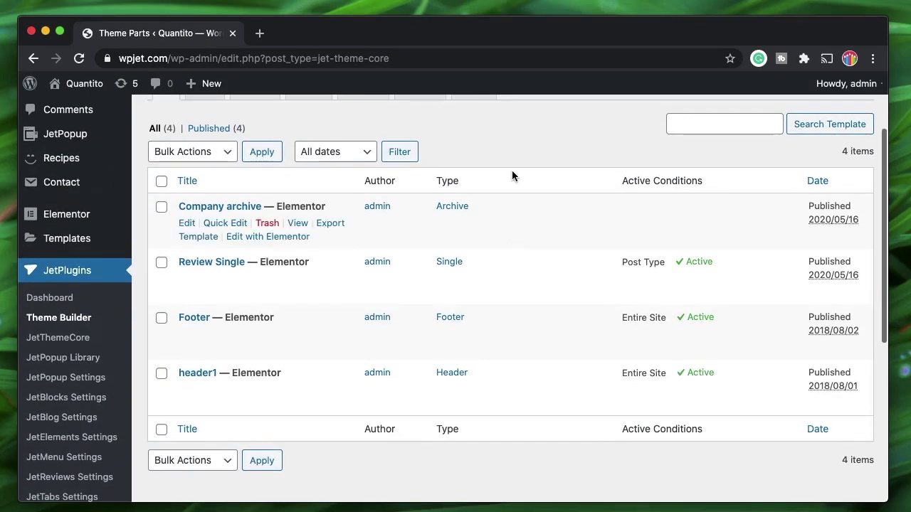
{"action": "scroll", "coordinate": [512, 175], "scroll_direction": "up", "scroll_amount": 3}
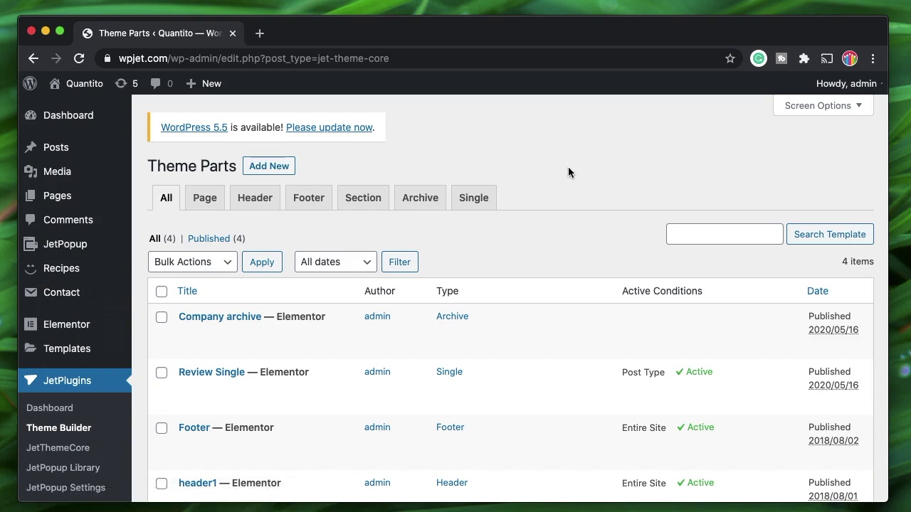
{"action": "left_click", "coordinate": [279, 167]}
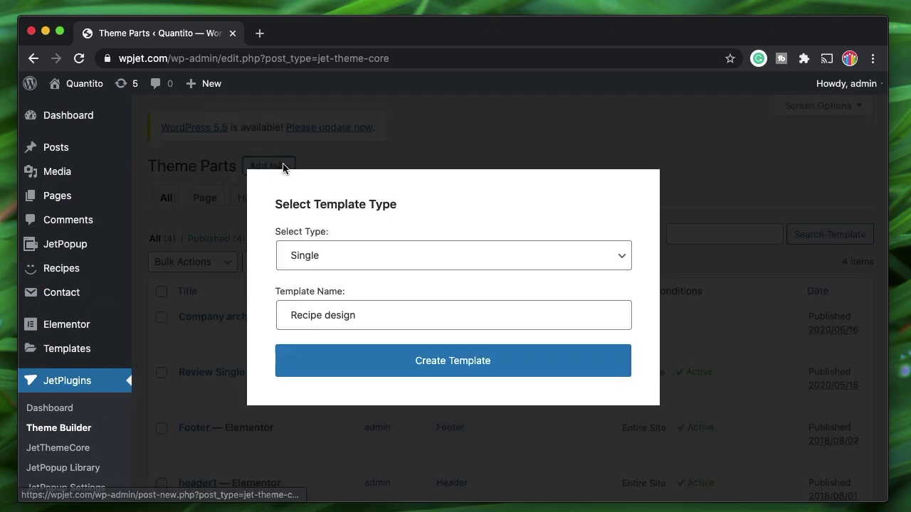
{"action": "left_click", "coordinate": [374, 317]}
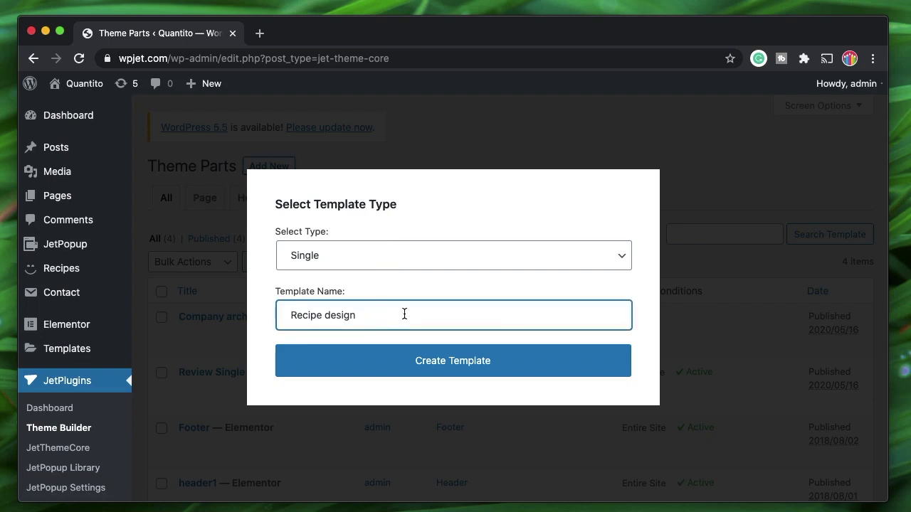
{"action": "left_click", "coordinate": [397, 375]}
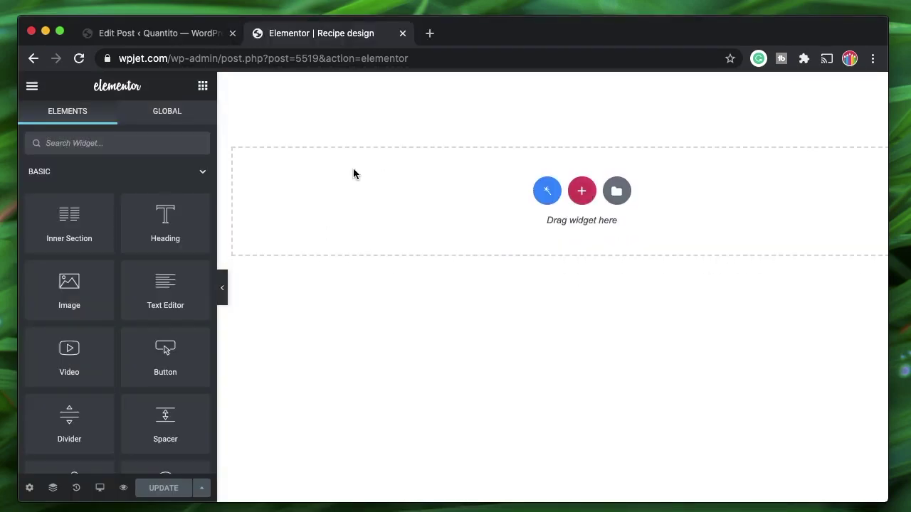
- Examine the available Elementor widget groups, collapsing Basic, Pro and Filters, down to the dynamic widgets in Listing Elements
{"action": "left_click", "coordinate": [136, 177]}
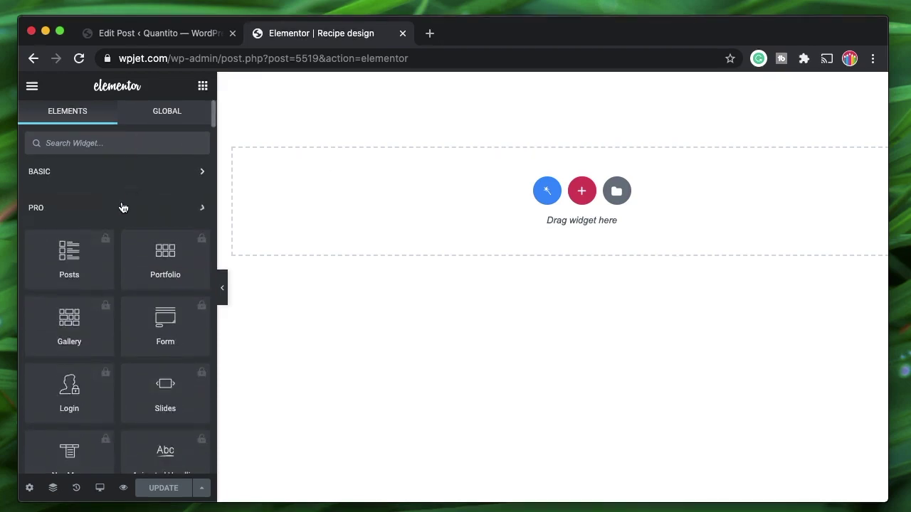
{"action": "left_click", "coordinate": [122, 207]}
{"action": "left_click", "coordinate": [158, 257]}
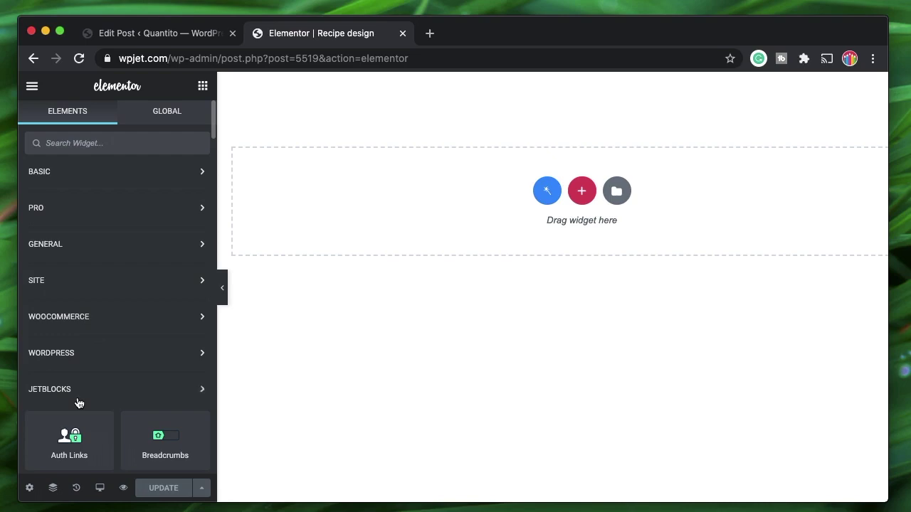
{"action": "scroll", "coordinate": [78, 403], "scroll_direction": "down", "scroll_amount": 15}
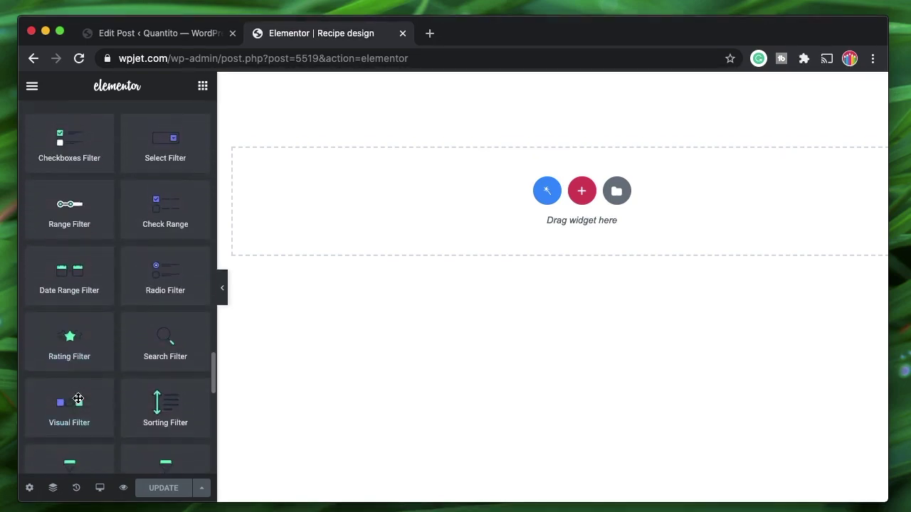
{"action": "scroll", "coordinate": [102, 214], "scroll_direction": "up", "scroll_amount": 5}
{"action": "left_click", "coordinate": [89, 195]}
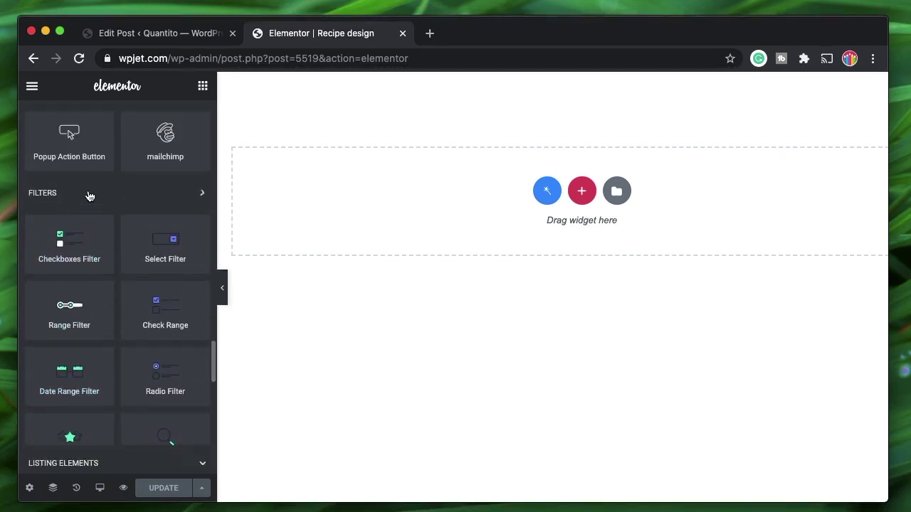
{"action": "scroll", "coordinate": [90, 119], "scroll_direction": "down", "scroll_amount": 1}
{"action": "scroll", "coordinate": [95, 181], "scroll_direction": "up", "scroll_amount": 1}
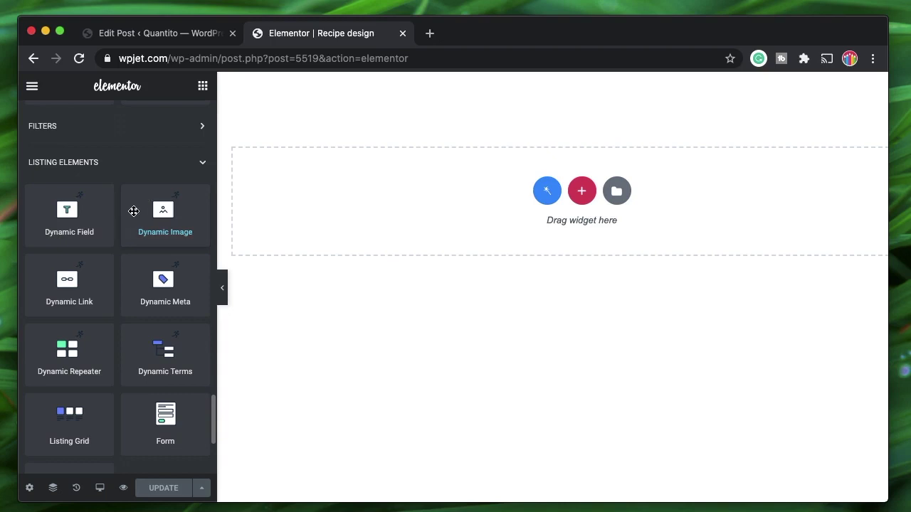
{"action": "scroll", "coordinate": [79, 424], "scroll_direction": "down", "scroll_amount": 3}
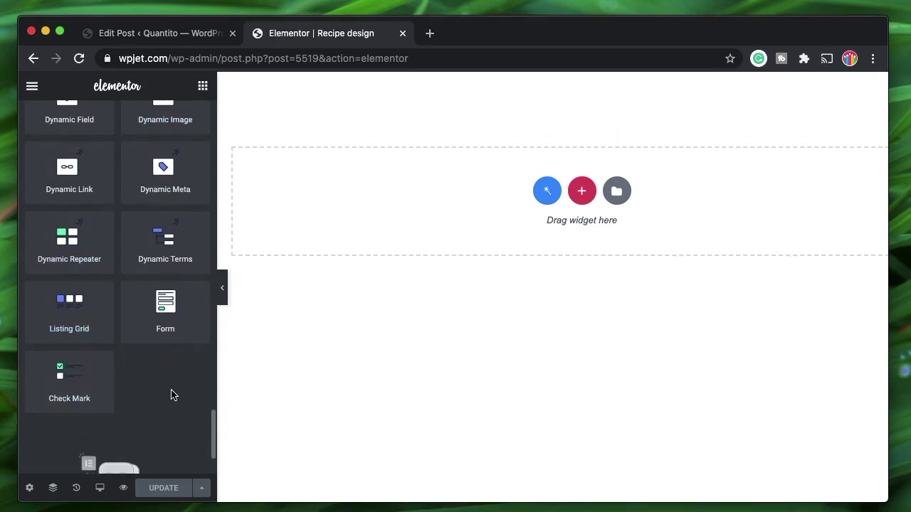
{"action": "scroll", "coordinate": [171, 395], "scroll_direction": "up", "scroll_amount": 2}
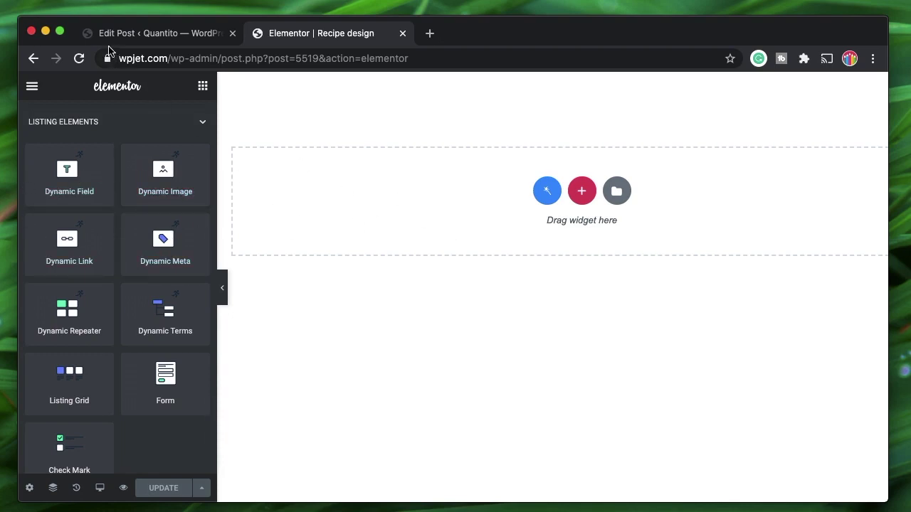
- Browse the page designs in the template library and try to insert the Home — Danzarro template
{"action": "left_click", "coordinate": [553, 189]}
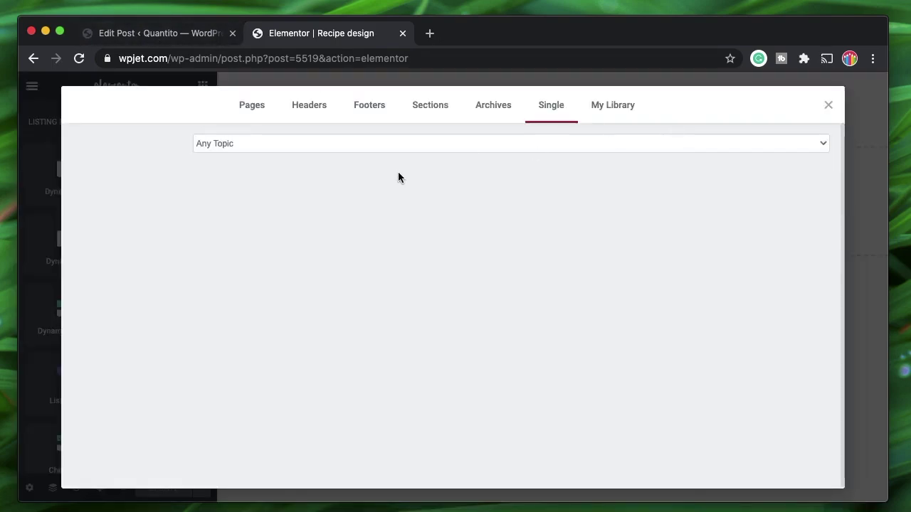
{"action": "left_click", "coordinate": [252, 106]}
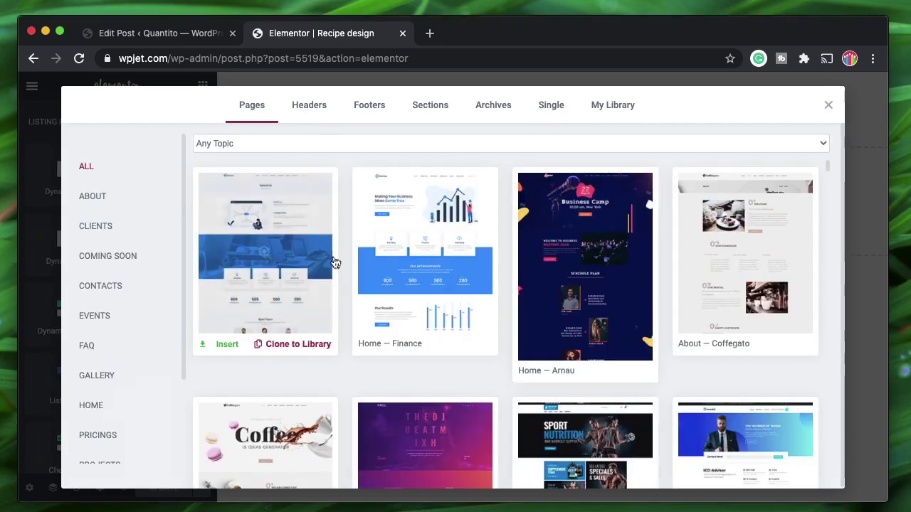
{"action": "scroll", "coordinate": [331, 294], "scroll_direction": "down", "scroll_amount": 5}
{"action": "scroll", "coordinate": [324, 343], "scroll_direction": "down", "scroll_amount": 3}
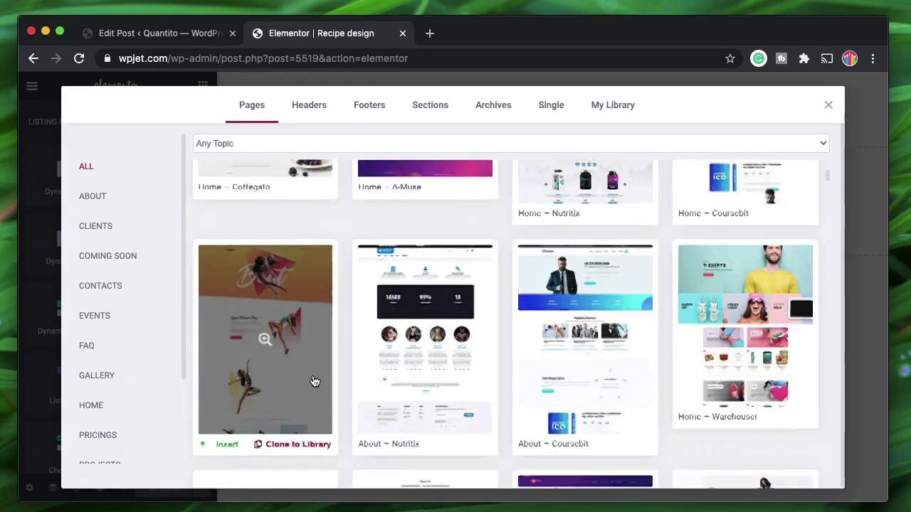
{"action": "scroll", "coordinate": [336, 378], "scroll_direction": "down", "scroll_amount": 2}
{"action": "scroll", "coordinate": [335, 378], "scroll_direction": "down", "scroll_amount": 3}
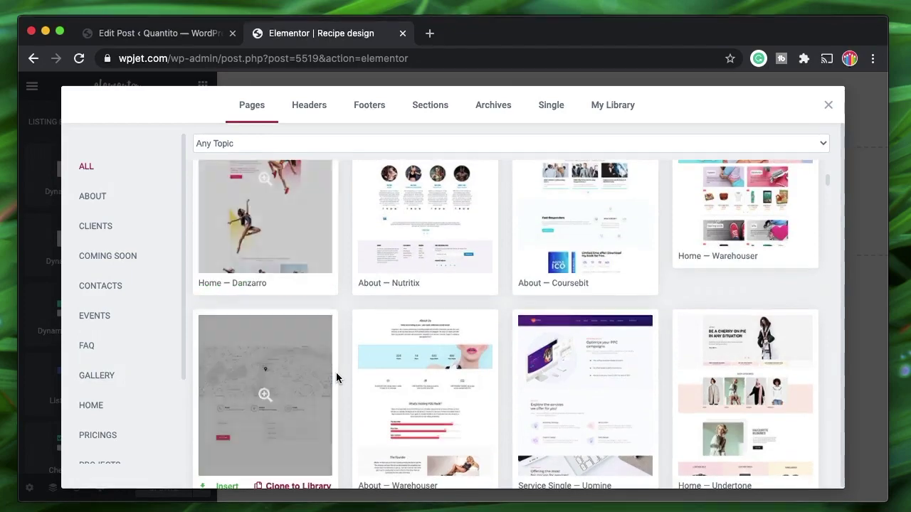
{"action": "scroll", "coordinate": [342, 344], "scroll_direction": "down", "scroll_amount": 3}
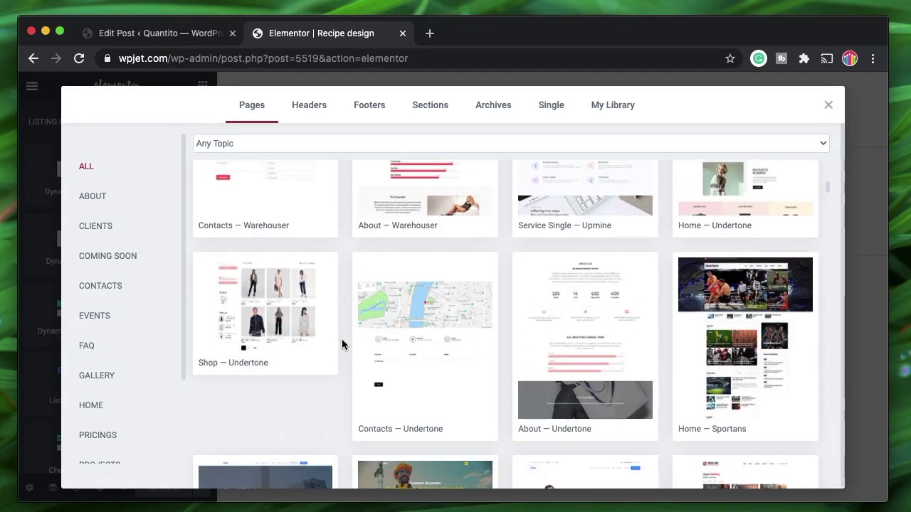
{"action": "scroll", "coordinate": [342, 344], "scroll_direction": "up", "scroll_amount": 6}
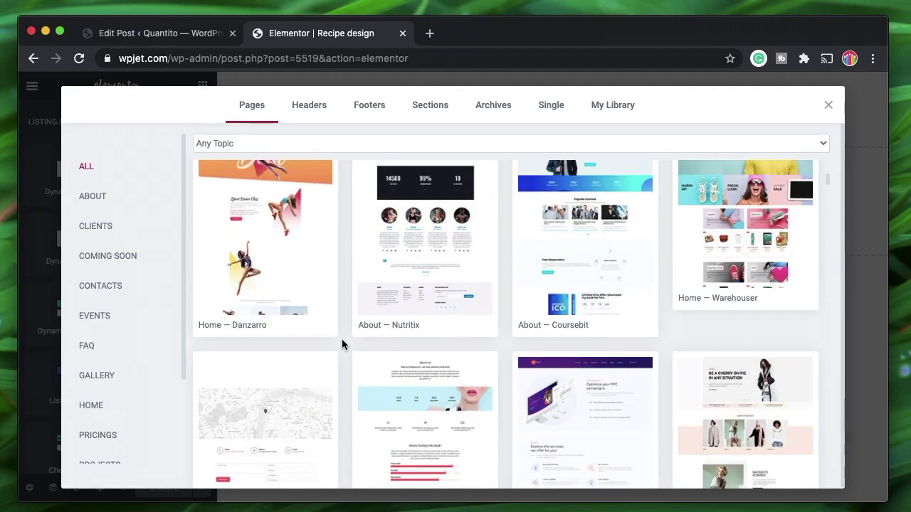
{"action": "scroll", "coordinate": [342, 341], "scroll_direction": "up", "scroll_amount": 1}
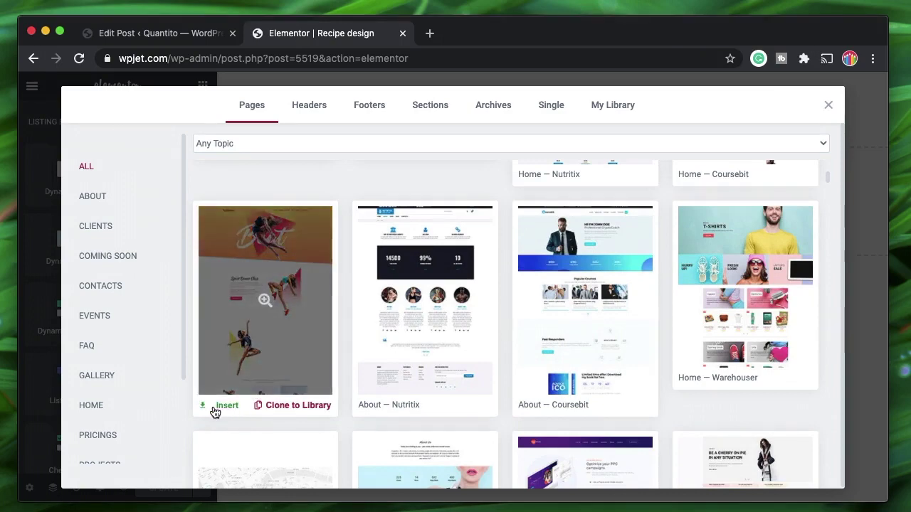
{"action": "left_click", "coordinate": [223, 406]}
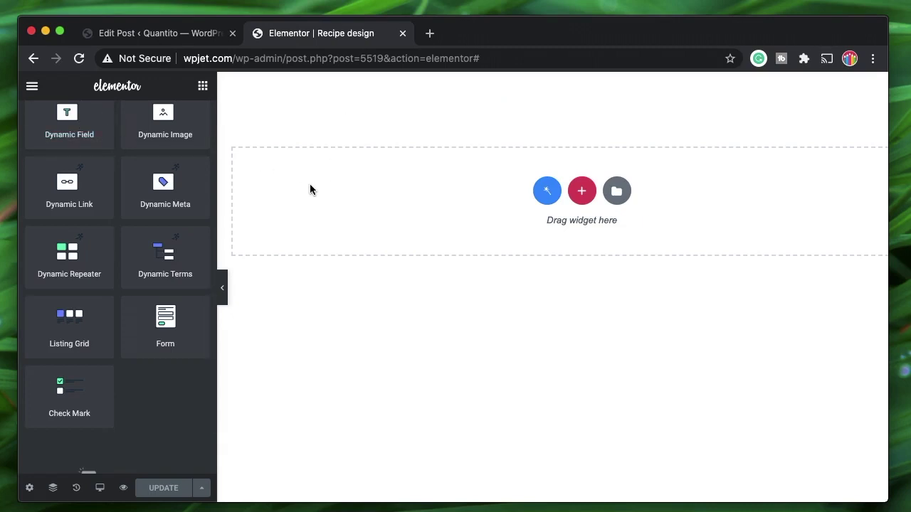
- Set the template's display conditions to Singular, Post Type, with Recipes as the post type
{"action": "left_click", "coordinate": [29, 488]}
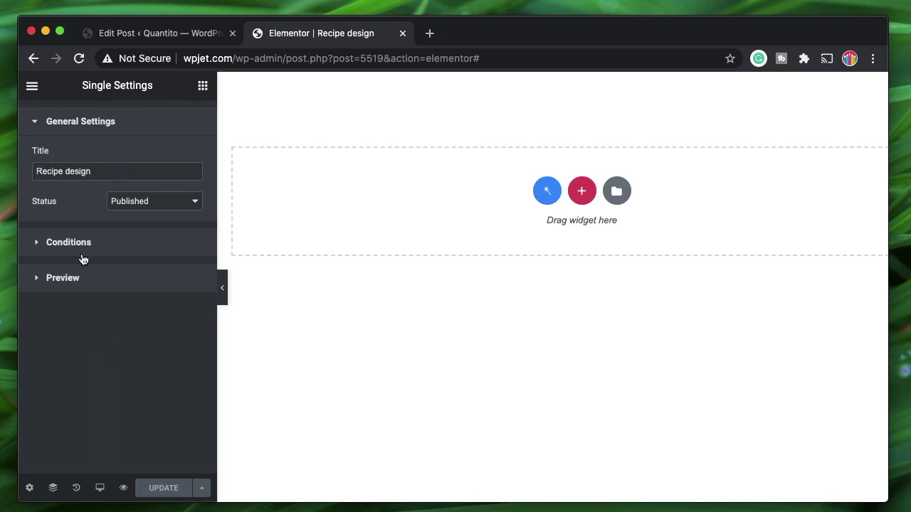
{"action": "left_click", "coordinate": [101, 281]}
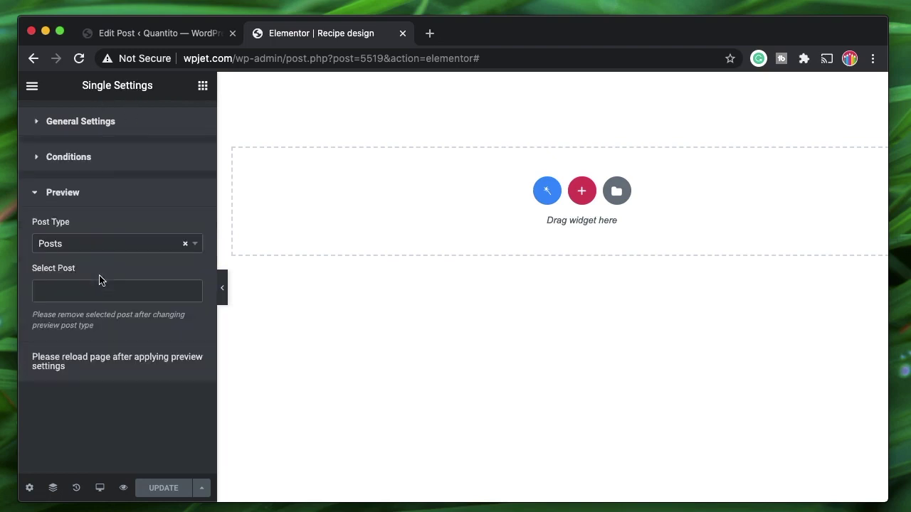
{"action": "left_click", "coordinate": [93, 163]}
{"action": "left_click", "coordinate": [150, 197]}
{"action": "left_click", "coordinate": [146, 205]}
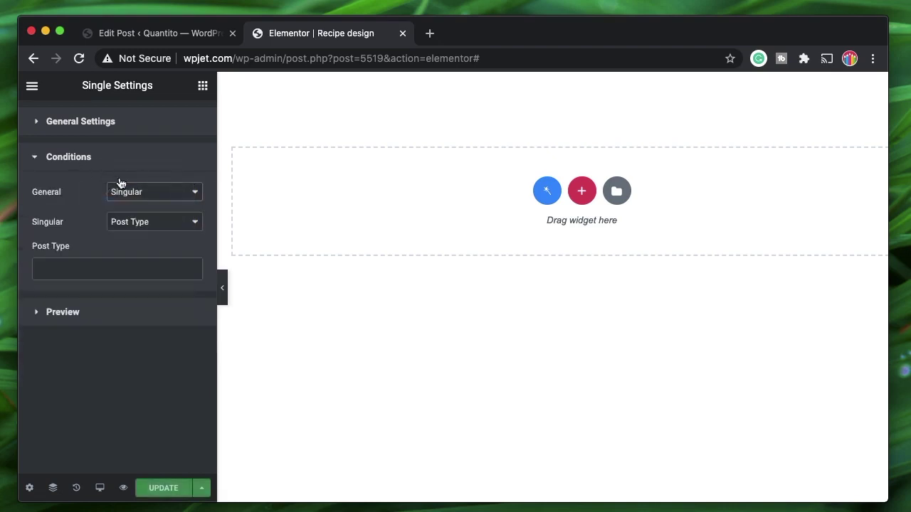
{"action": "left_click", "coordinate": [104, 269]}
{"action": "left_click", "coordinate": [78, 416]}
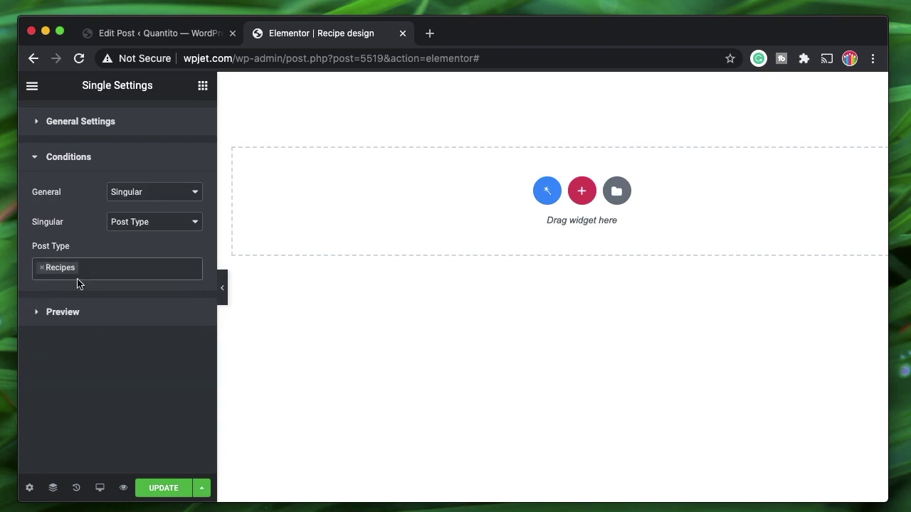
- Set the template's preview to the Recipes post type with Chinese Manchurian as the selected post
{"action": "left_click", "coordinate": [83, 317]}
{"action": "left_click", "coordinate": [104, 239]}
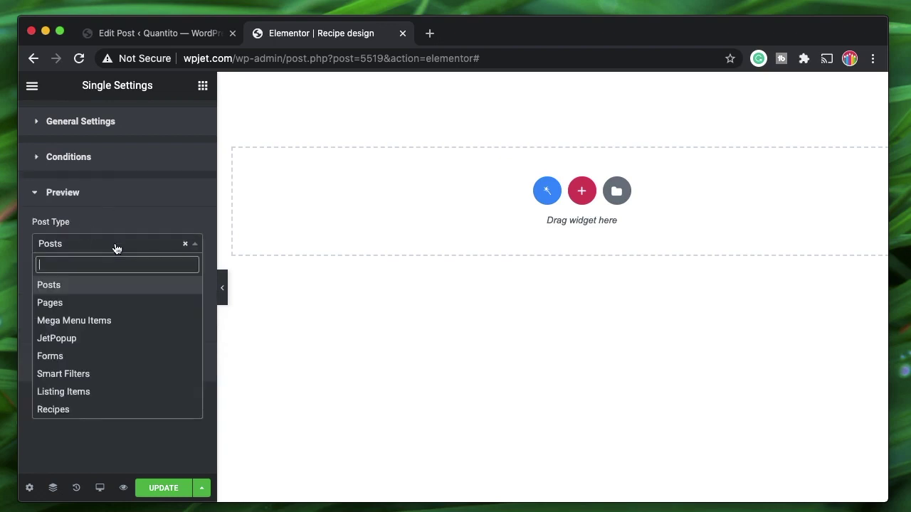
{"action": "left_click", "coordinate": [78, 411]}
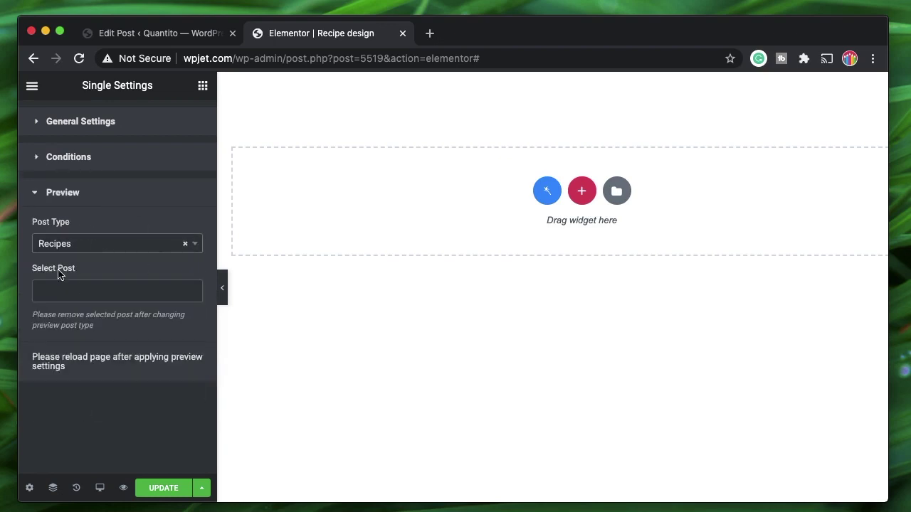
{"action": "left_click", "coordinate": [84, 291]}
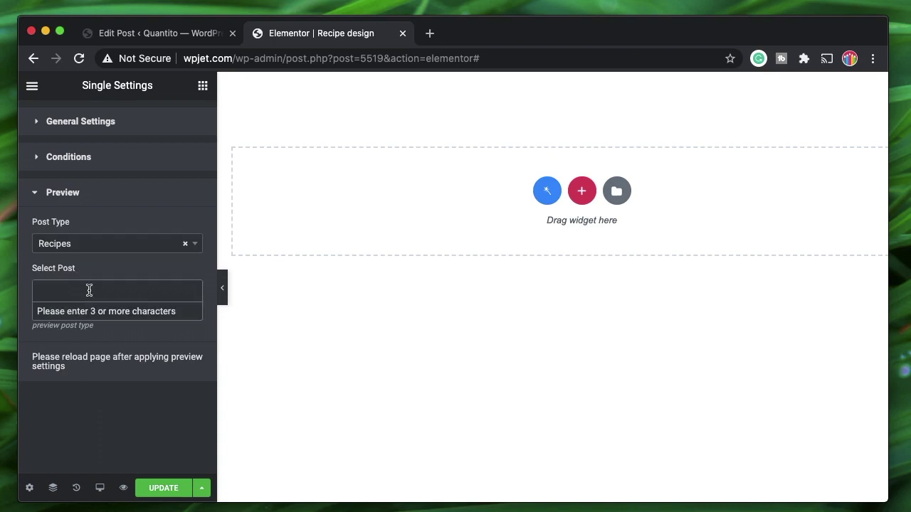
{"action": "type", "text": "C"}
{"action": "key", "text": "BackSpace"}
{"action": "type", "text": "man"}
{"action": "left_click", "coordinate": [111, 313]}
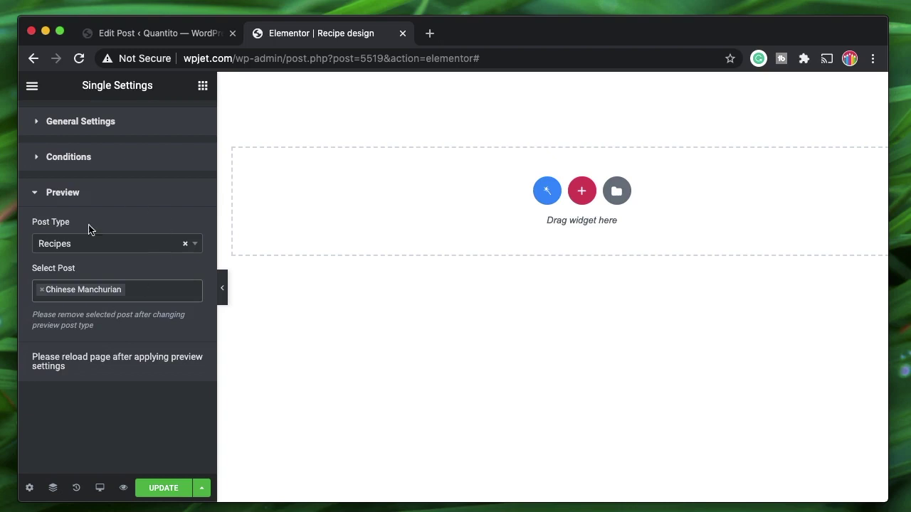
- Update the template and reload the editor to apply the preview settings
{"action": "left_click", "coordinate": [165, 486]}
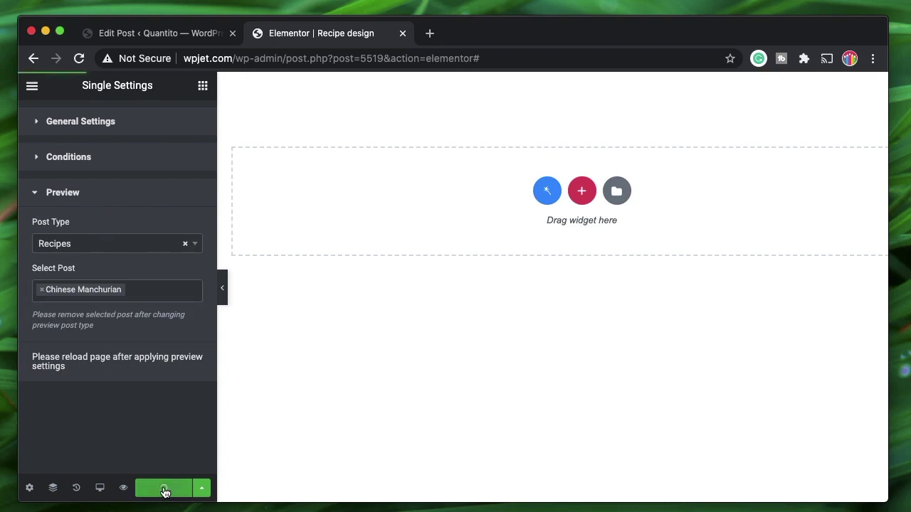
{"action": "left_click", "coordinate": [92, 194]}
{"action": "left_click", "coordinate": [80, 59]}
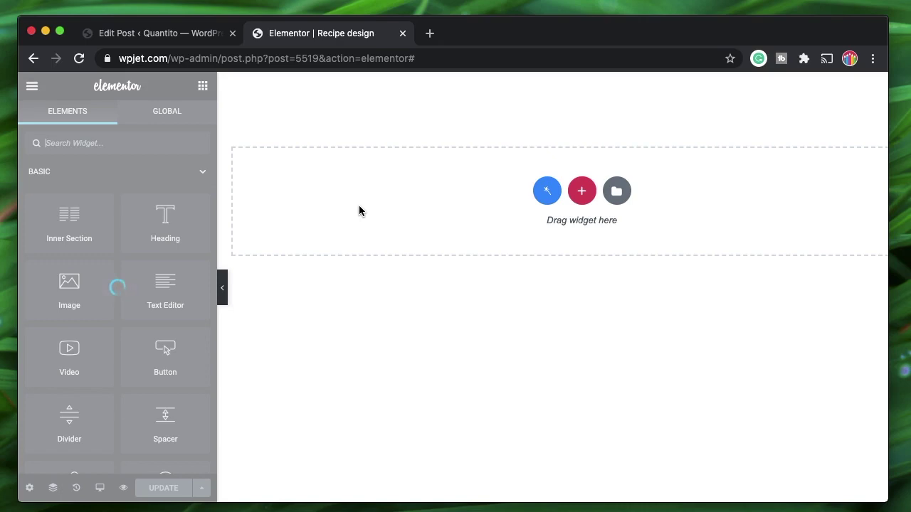
- Add a Dynamic Field widget from Listing Elements to the empty canvas as the recipe's title
{"action": "left_click", "coordinate": [197, 174]}
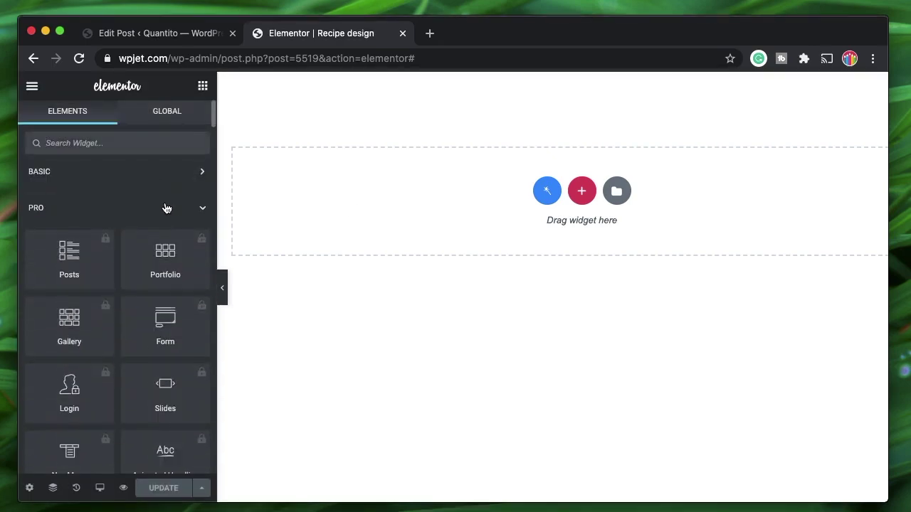
{"action": "scroll", "coordinate": [165, 207], "scroll_direction": "down", "scroll_amount": 20}
{"action": "scroll", "coordinate": [165, 204], "scroll_direction": "up", "scroll_amount": 3}
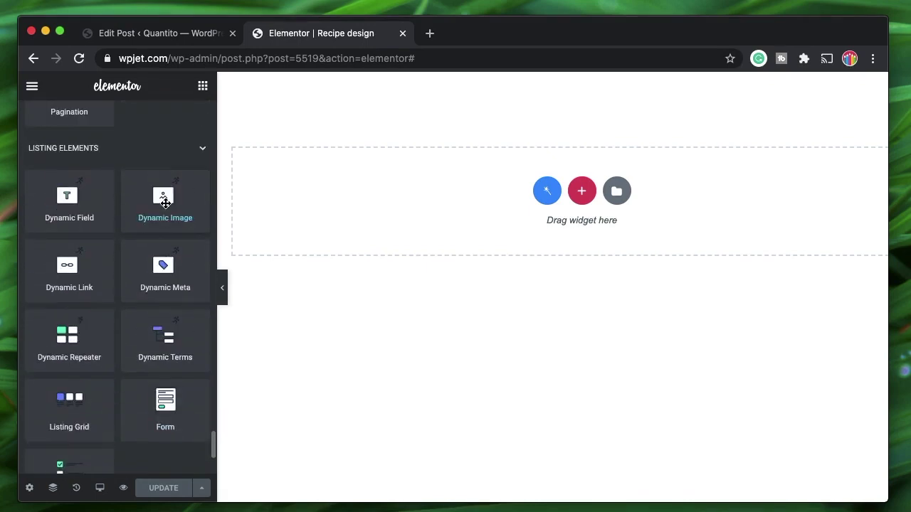
{"action": "left_click_drag", "start_coordinate": [79, 207], "coordinate": [430, 182]}
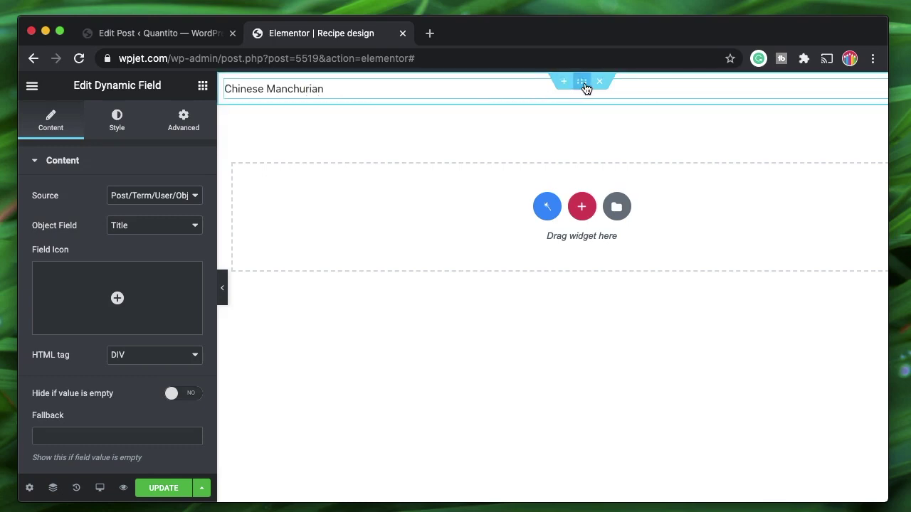
- Set the title Dynamic Field's widget items alignment to center
{"action": "left_click", "coordinate": [583, 84]}
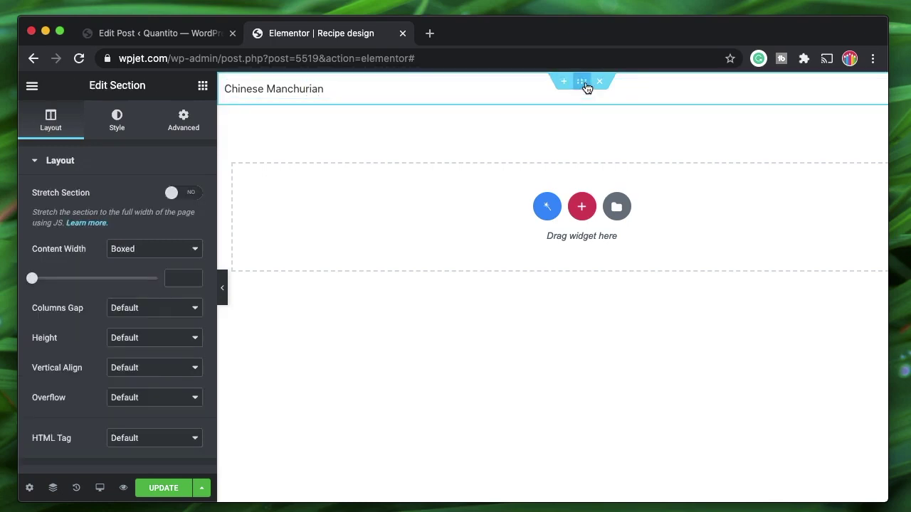
{"action": "left_click", "coordinate": [117, 121]}
{"action": "left_click", "coordinate": [325, 86]}
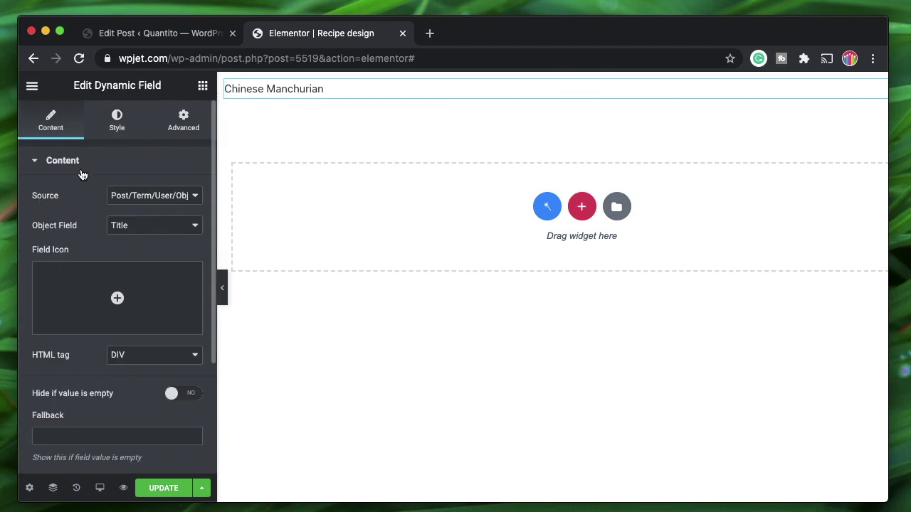
{"action": "left_click", "coordinate": [118, 128]}
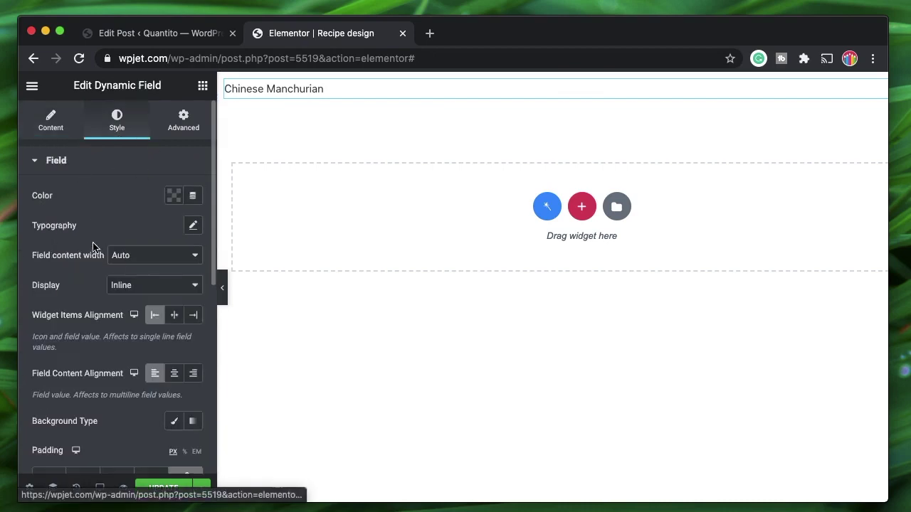
{"action": "left_click", "coordinate": [178, 316]}
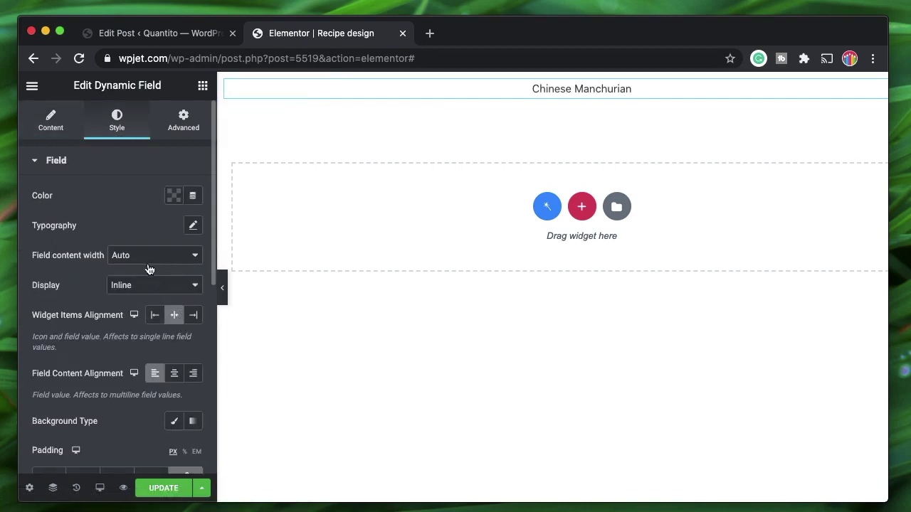
- Color the title field with the saved blue swatch and set its font size to 35 px
{"action": "left_click", "coordinate": [176, 197]}
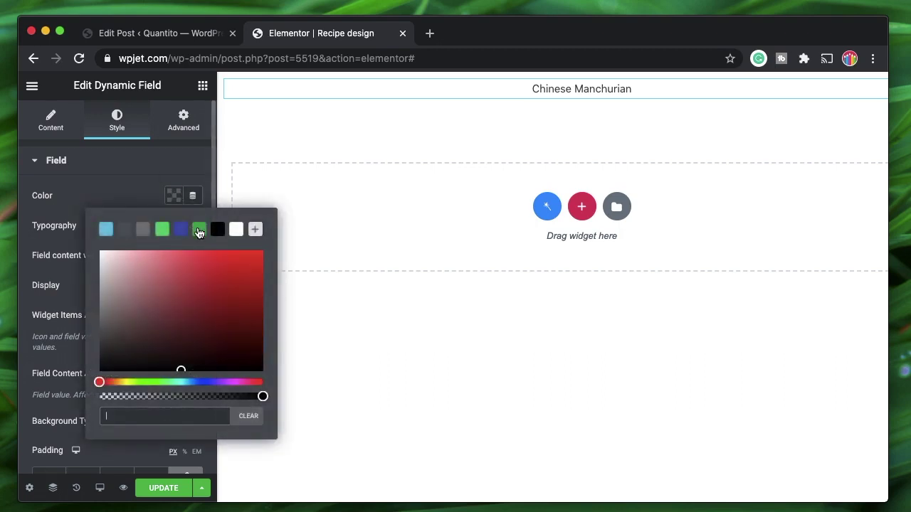
{"action": "left_click", "coordinate": [180, 229]}
{"action": "left_click", "coordinate": [128, 195]}
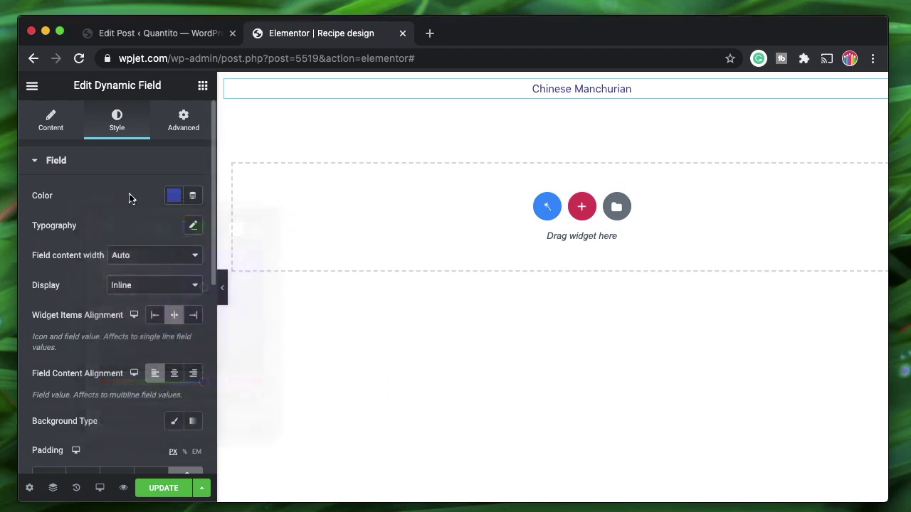
{"action": "left_click", "coordinate": [194, 227]}
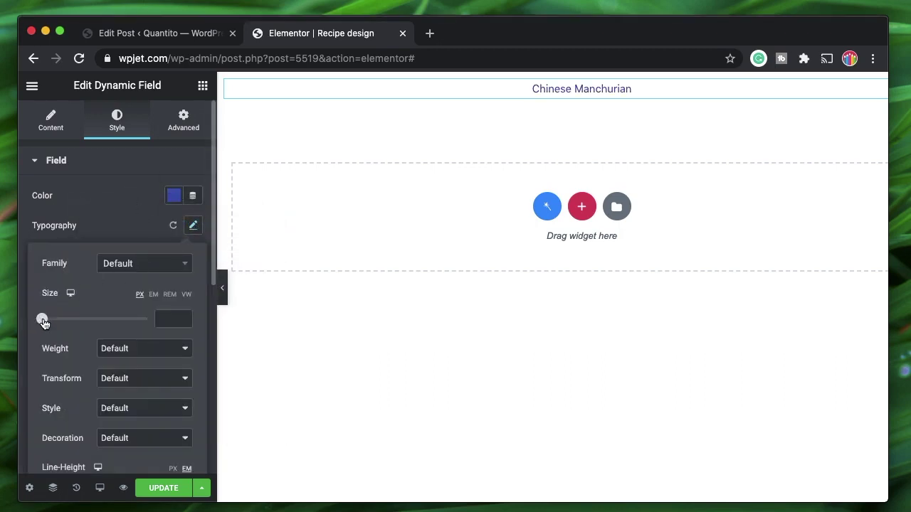
{"action": "left_click_drag", "start_coordinate": [44, 323], "coordinate": [62, 326]}
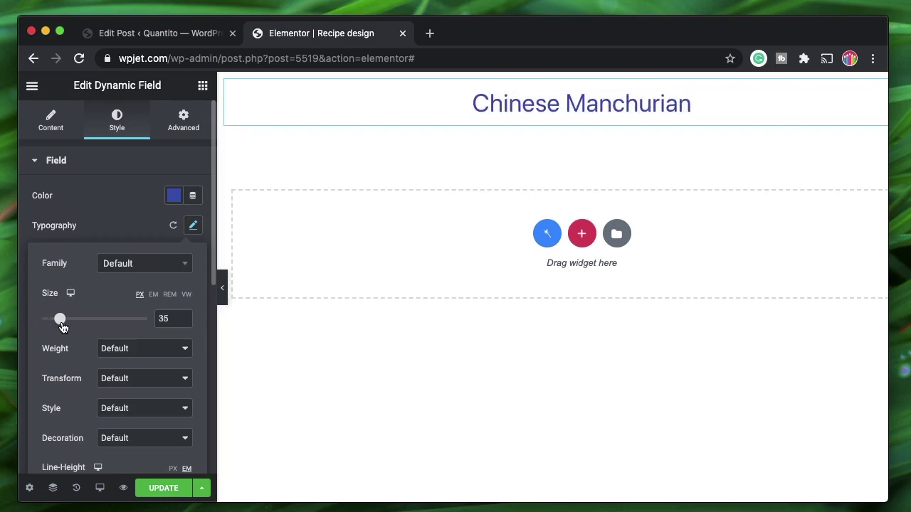
{"action": "left_click", "coordinate": [106, 197]}
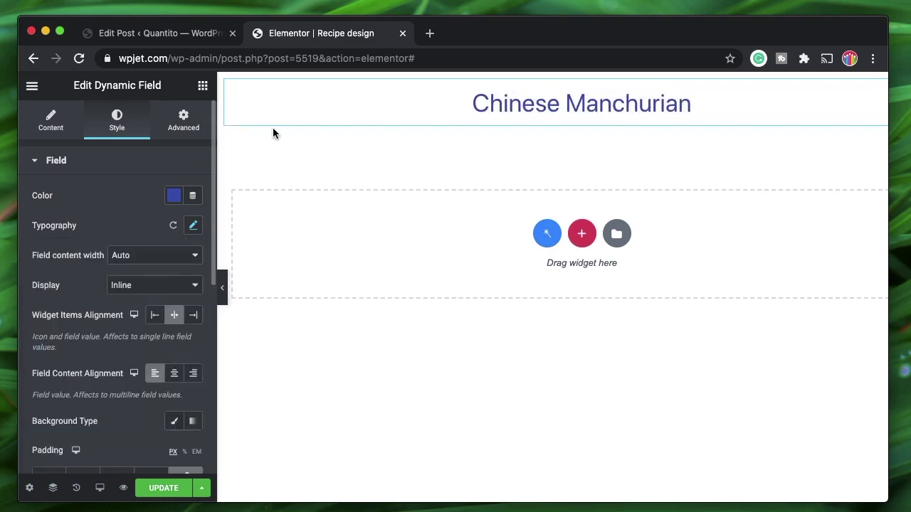
- Search the widget list for "inn" to find the Inner Section widget
{"action": "left_click", "coordinate": [581, 83]}
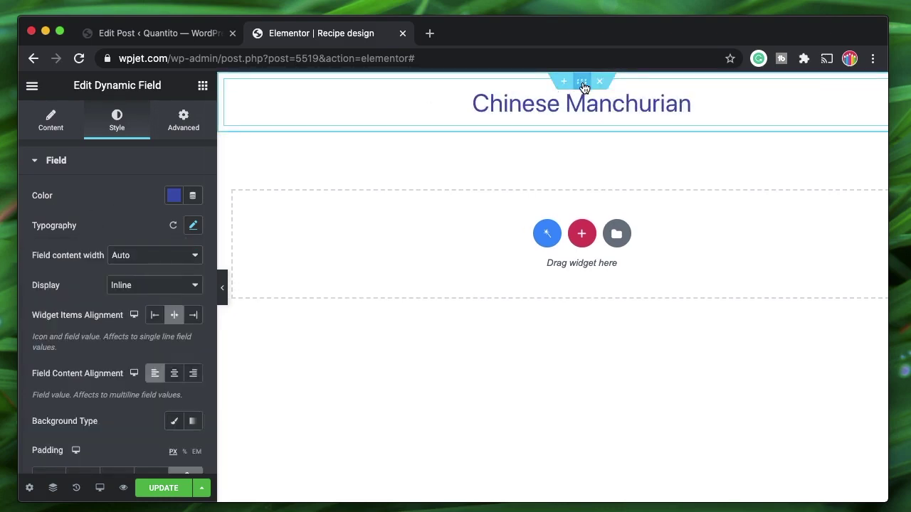
{"action": "left_click", "coordinate": [202, 86]}
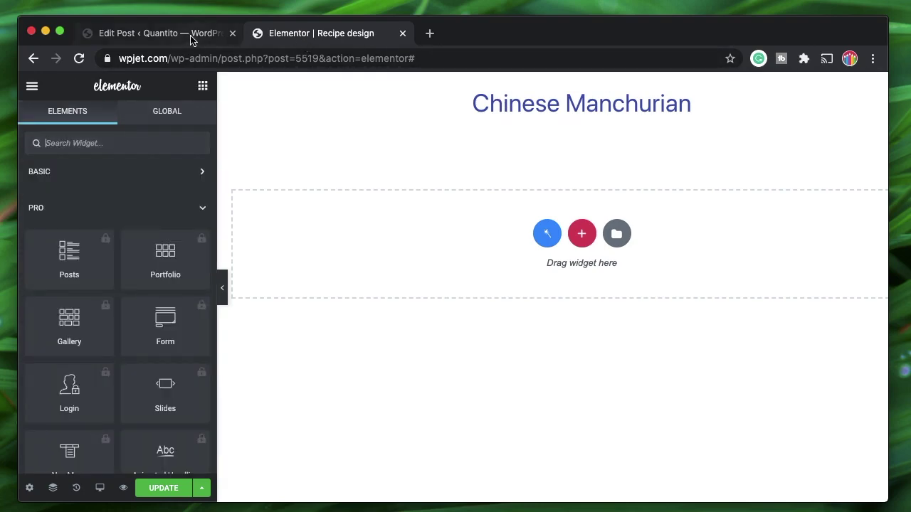
{"action": "type", "text": "sec"}
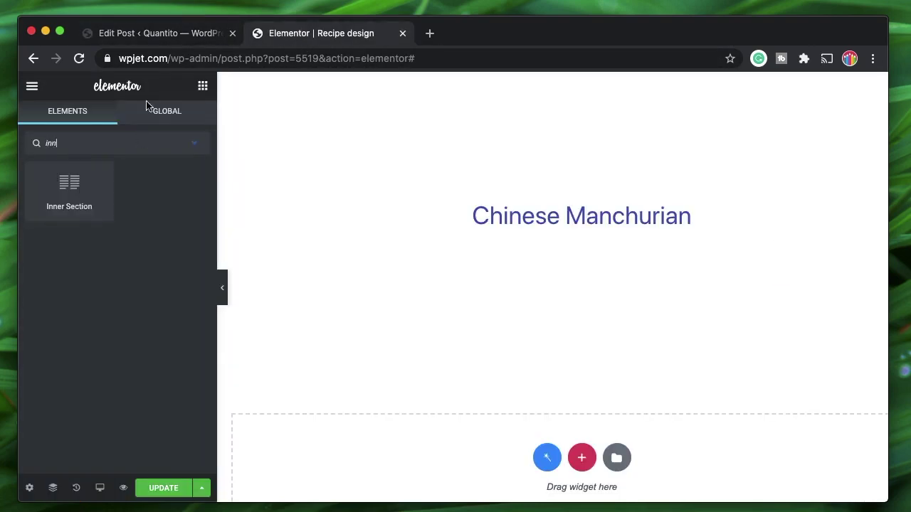
- Check the Time and Ingredients fields on the Chinese Manchurian recipe's edit page and return to the template editor
{"action": "left_click", "coordinate": [134, 35]}
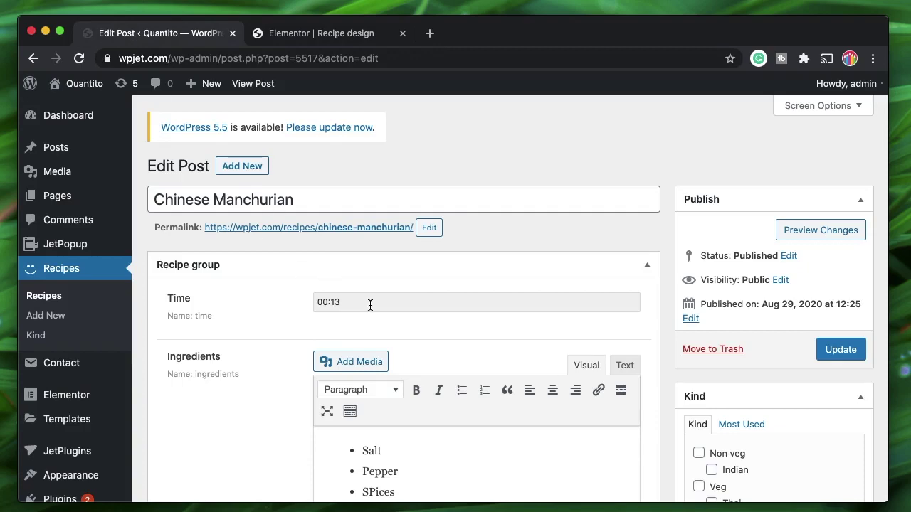
{"action": "scroll", "coordinate": [386, 305], "scroll_direction": "down", "scroll_amount": 3}
{"action": "left_click", "coordinate": [351, 196]}
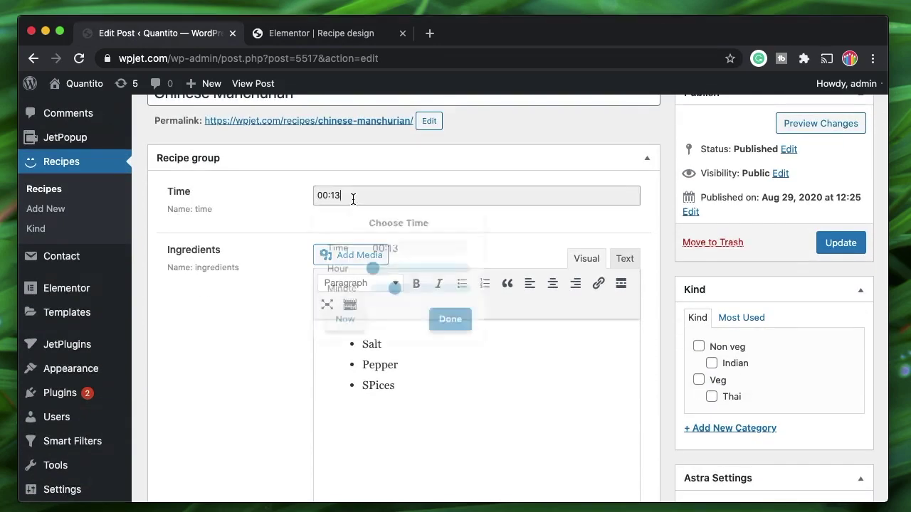
{"action": "left_click", "coordinate": [221, 347]}
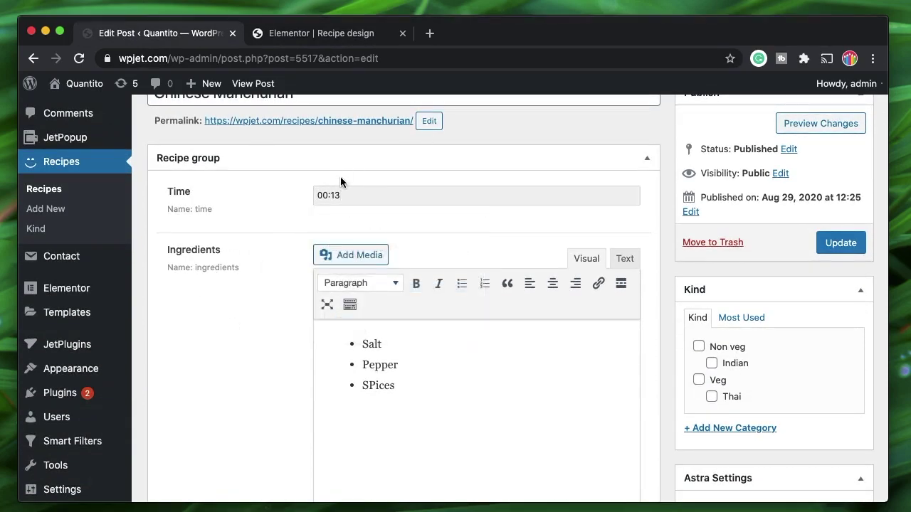
{"action": "left_click", "coordinate": [363, 194]}
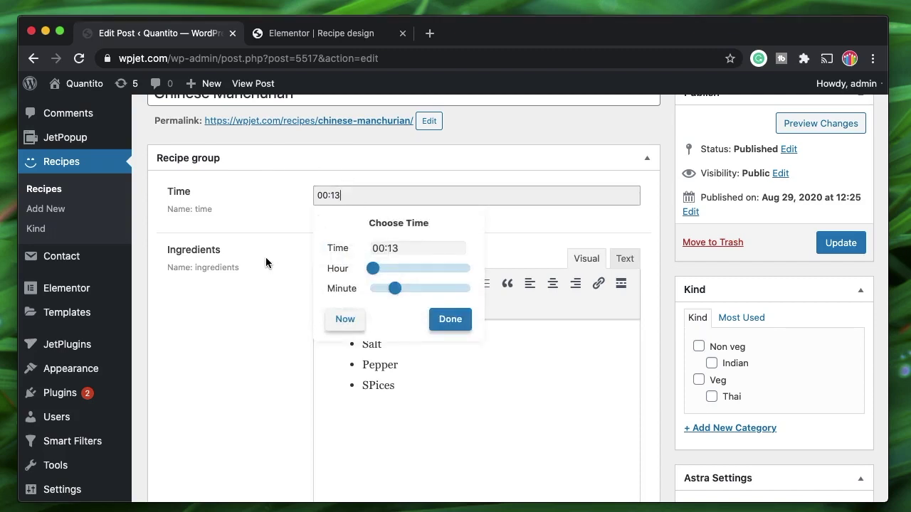
{"action": "left_click", "coordinate": [452, 318]}
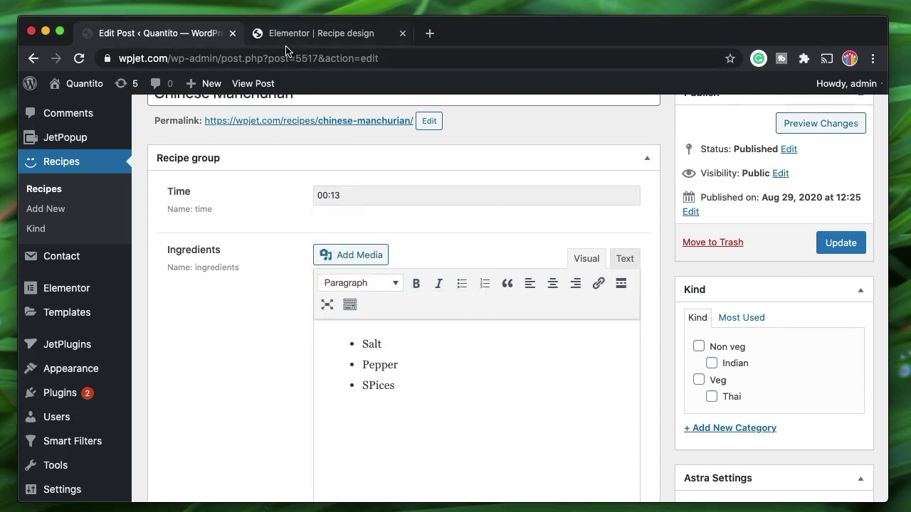
{"action": "left_click", "coordinate": [318, 39]}
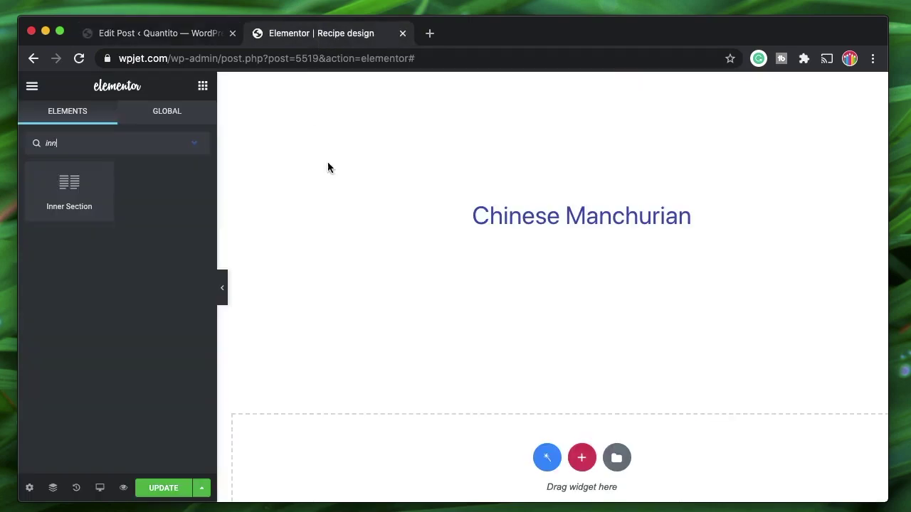
{"action": "left_click", "coordinate": [158, 34]}
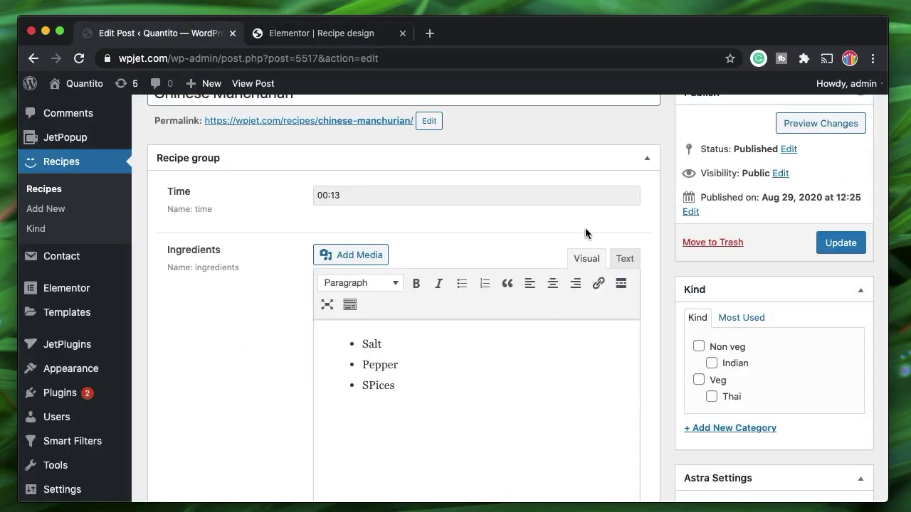
{"action": "left_click", "coordinate": [318, 32]}
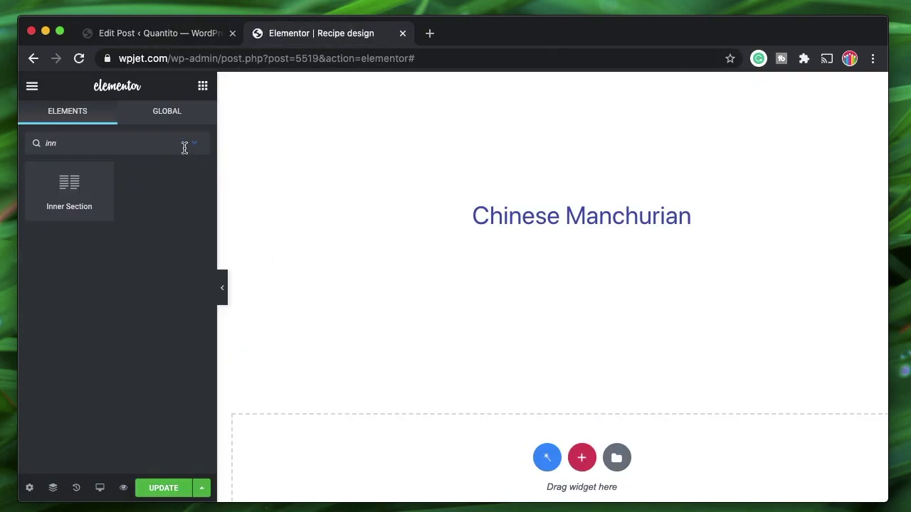
- Add a two-column Inner Section below the title and place a Dynamic Field in its first column
{"action": "left_click_drag", "start_coordinate": [99, 187], "coordinate": [514, 220]}
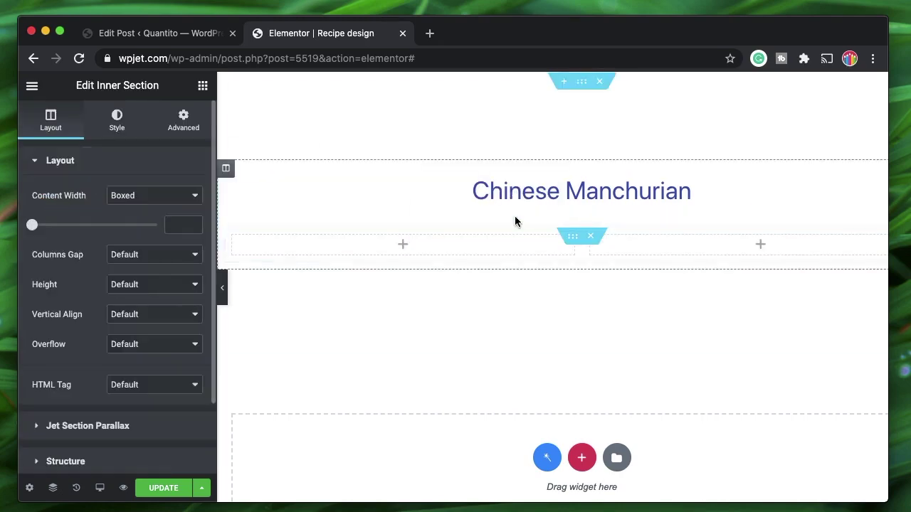
{"action": "left_click", "coordinate": [402, 245]}
{"action": "scroll", "coordinate": [103, 328], "scroll_direction": "down", "scroll_amount": 20}
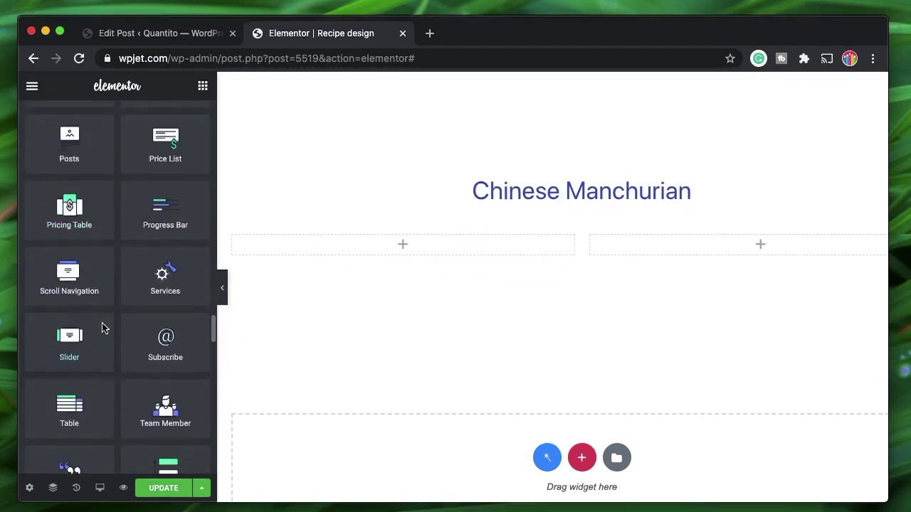
{"action": "scroll", "coordinate": [103, 326], "scroll_direction": "down", "scroll_amount": 20}
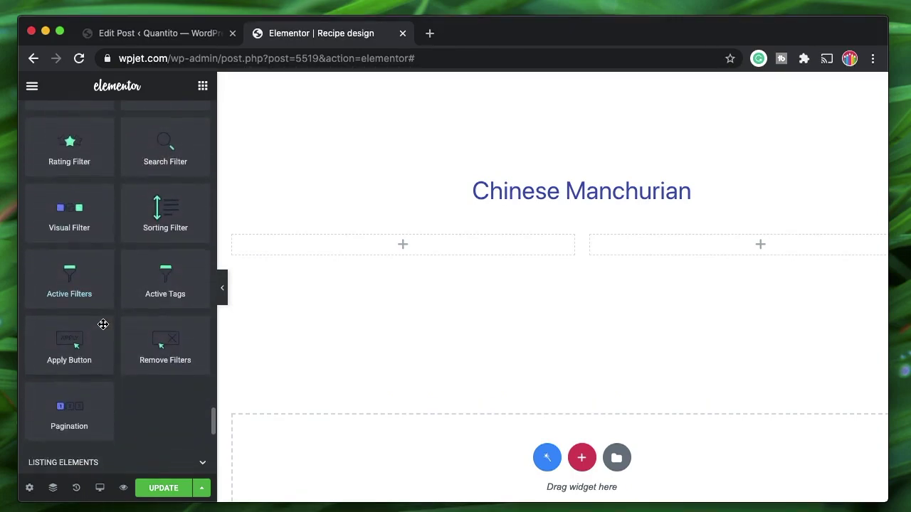
{"action": "scroll", "coordinate": [100, 187], "scroll_direction": "up", "scroll_amount": 2}
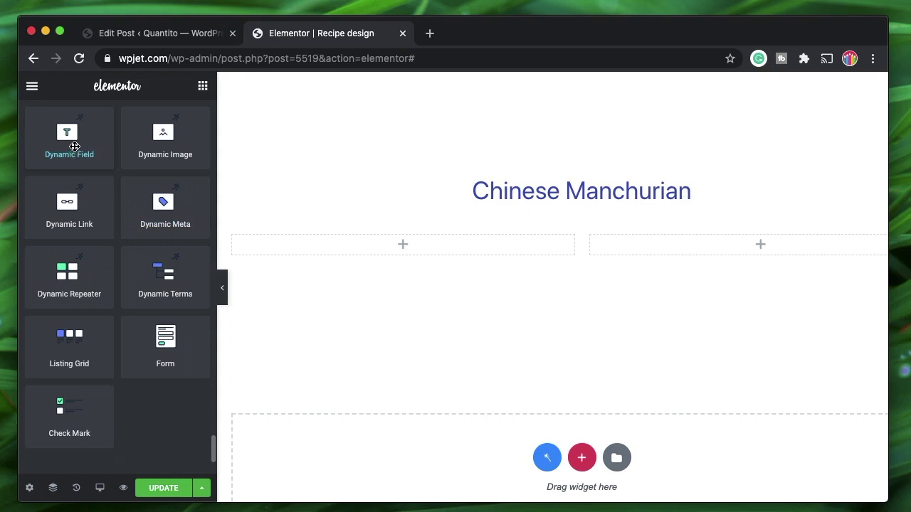
{"action": "left_click_drag", "start_coordinate": [74, 147], "coordinate": [325, 252]}
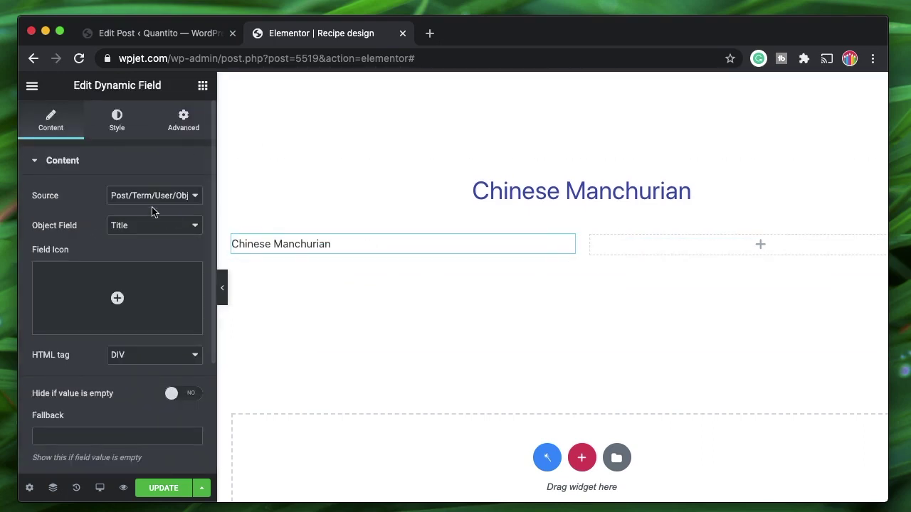
- Try Excerpt and Post Status as the new Dynamic Field's object field and return it to Title
{"action": "left_click", "coordinate": [144, 226]}
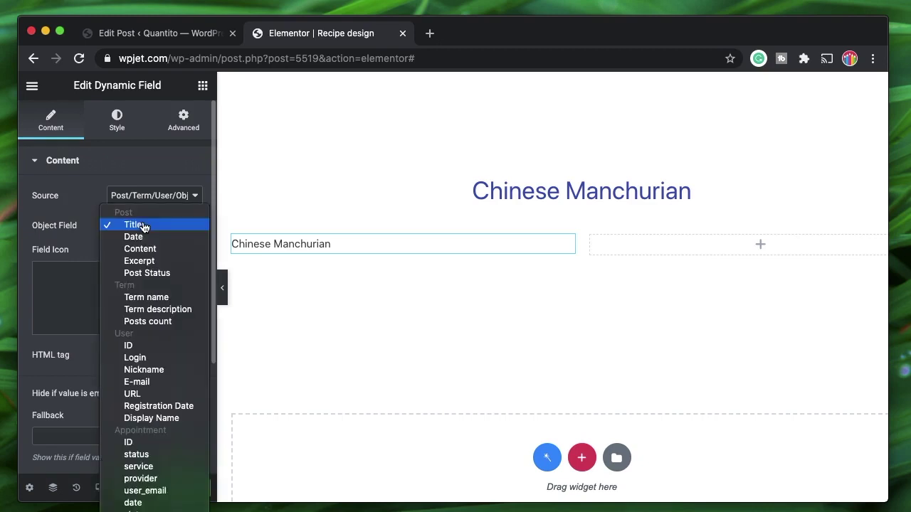
{"action": "left_click", "coordinate": [139, 261]}
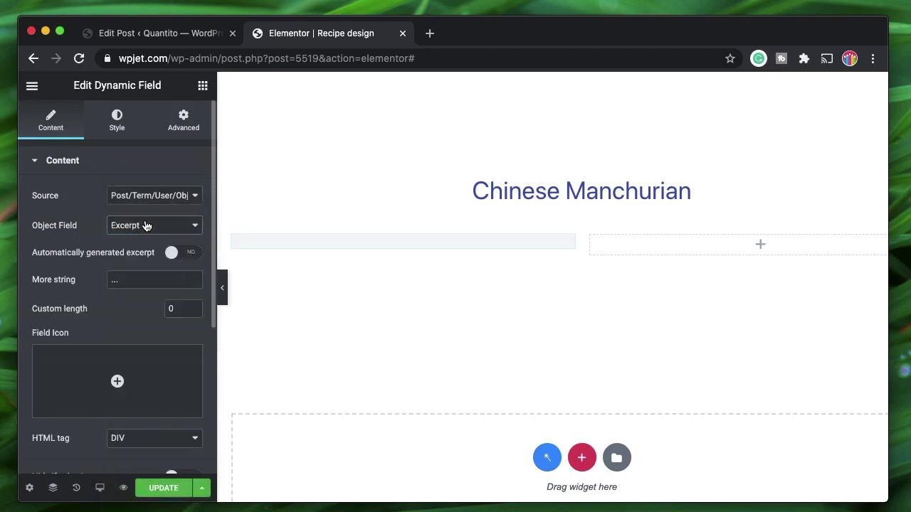
{"action": "left_click", "coordinate": [145, 226]}
{"action": "left_click", "coordinate": [141, 241]}
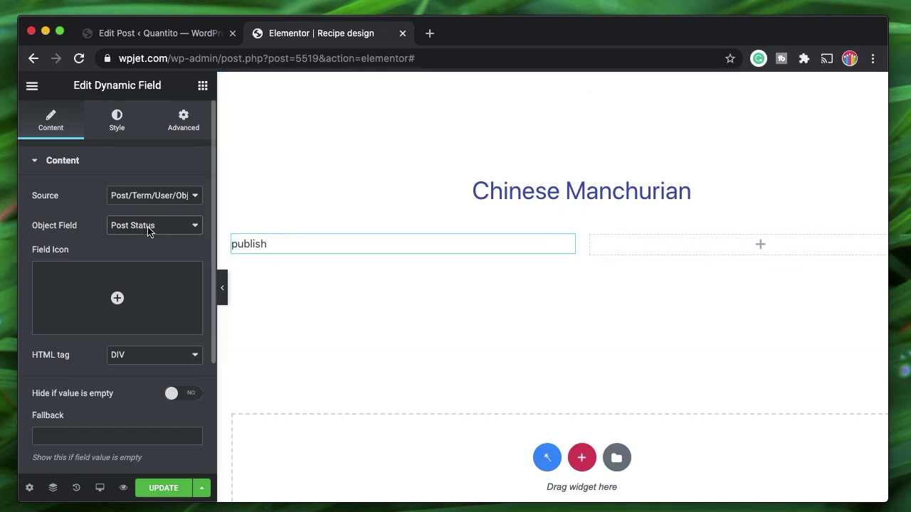
{"action": "left_click", "coordinate": [147, 227]}
{"action": "left_click", "coordinate": [132, 177]}
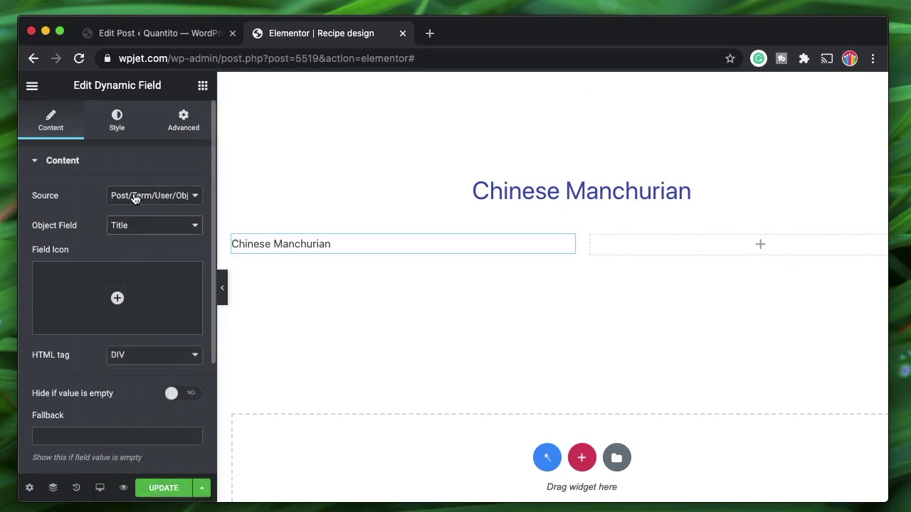
- Open the Source choices of the Dynamic Field in the inner section's first column
{"action": "left_click", "coordinate": [131, 198]}
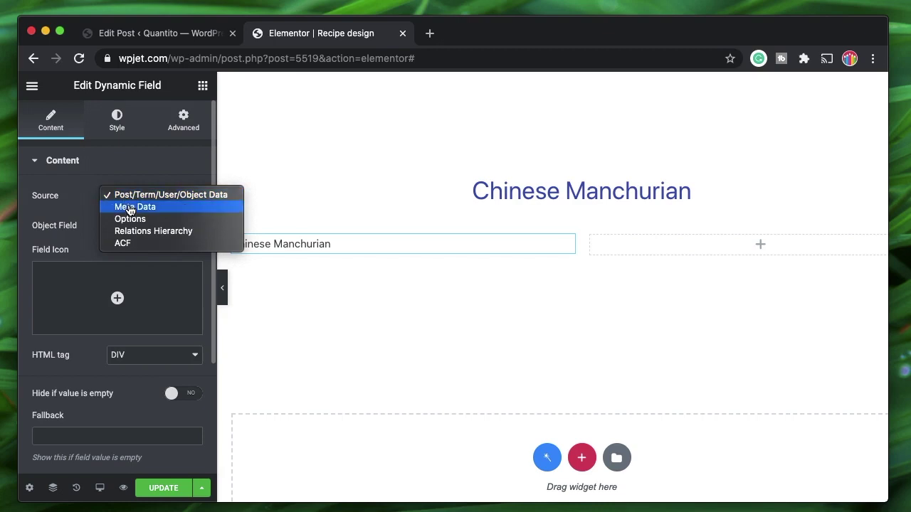
- Set the dynamic field's source to Meta Data and its meta field to Time
{"action": "left_click", "coordinate": [132, 207]}
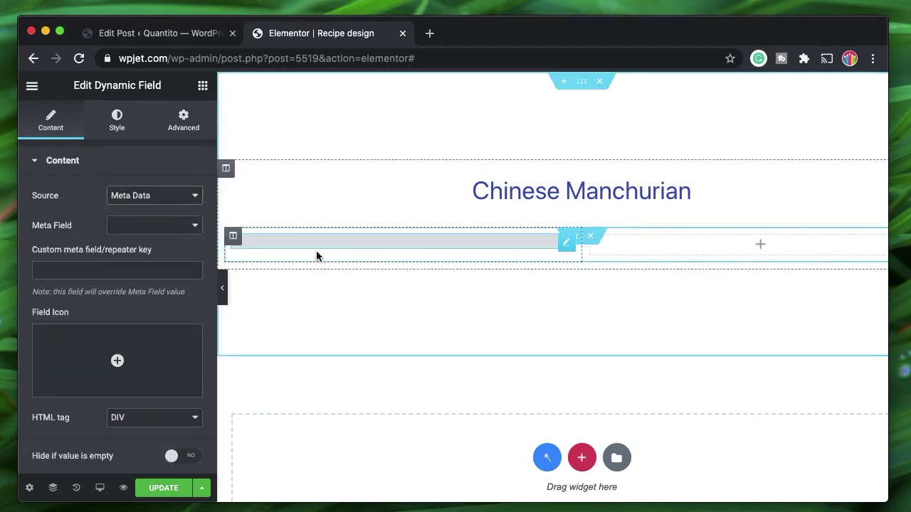
{"action": "left_click", "coordinate": [169, 227]}
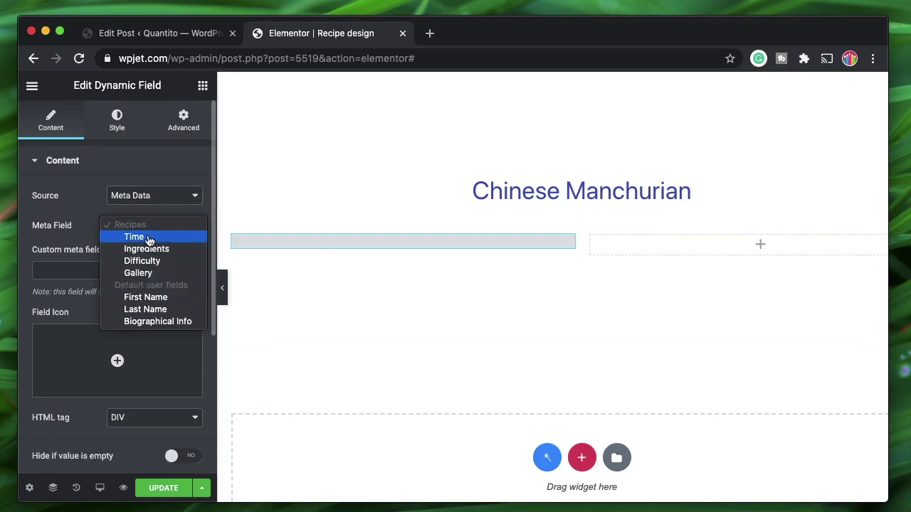
{"action": "left_click", "coordinate": [148, 241]}
- Find the outlined Clock icon in the icon library and insert it as the time field's icon
{"action": "scroll", "coordinate": [142, 234], "scroll_direction": "down", "scroll_amount": 3}
{"action": "left_click", "coordinate": [117, 221]}
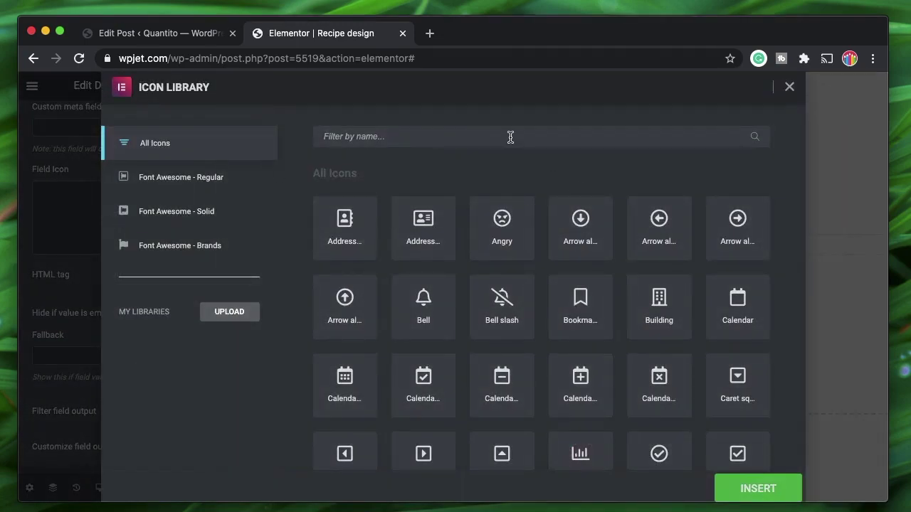
{"action": "left_click", "coordinate": [510, 137]}
{"action": "type", "text": "cloc"}
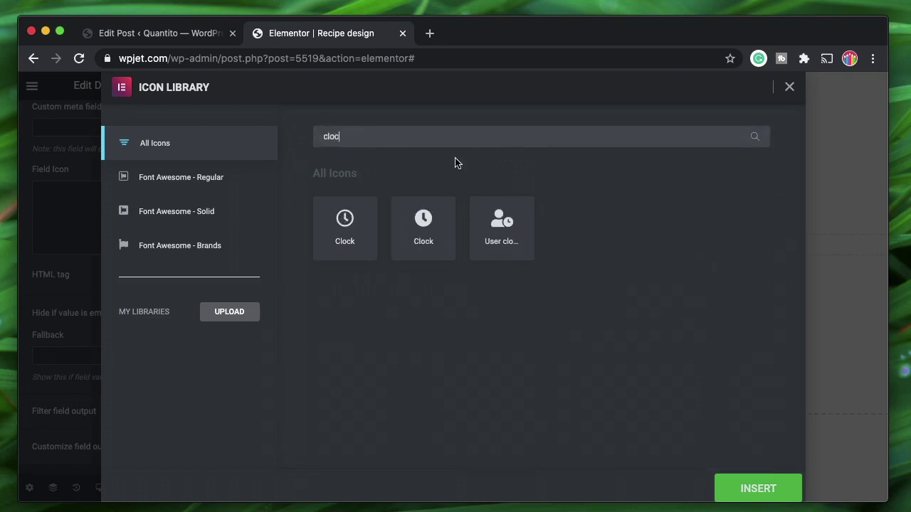
{"action": "left_click", "coordinate": [345, 221]}
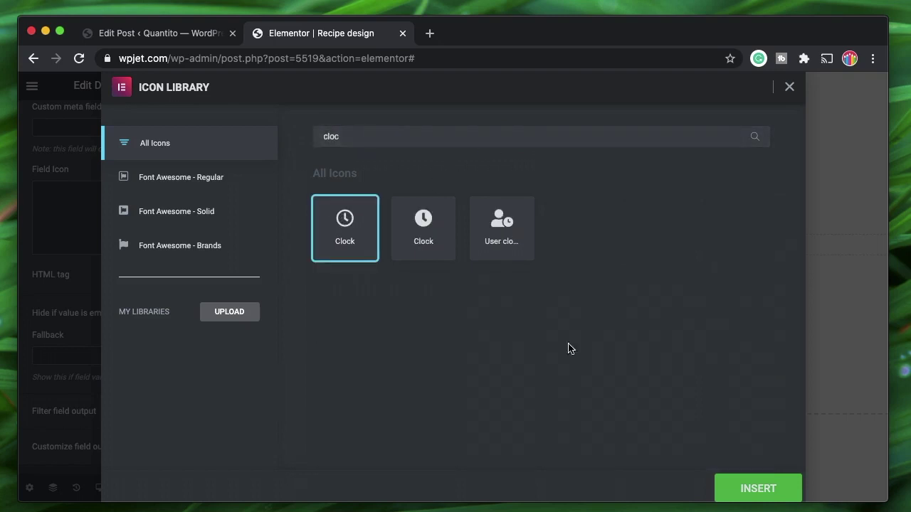
{"action": "left_click", "coordinate": [739, 488]}
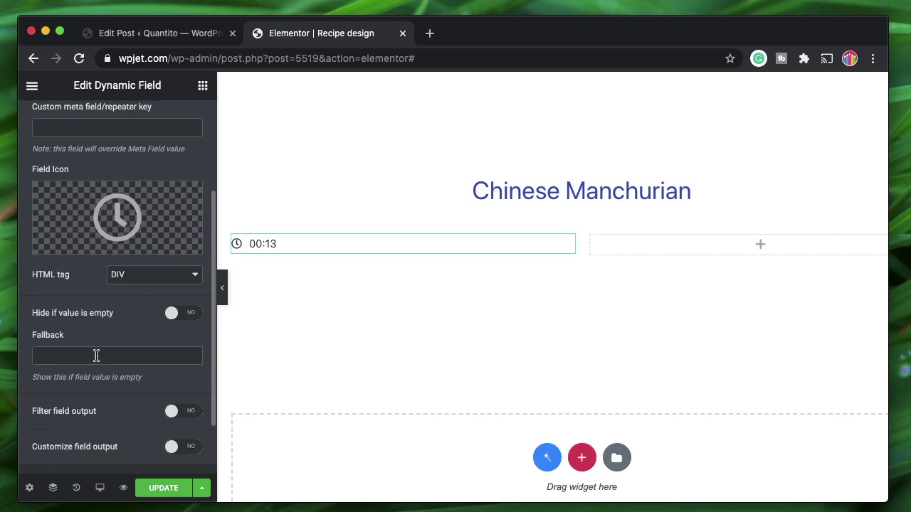
- Enable customized output for the time field and set the field format to "%s Hours"
{"action": "left_click", "coordinate": [96, 355]}
{"action": "scroll", "coordinate": [97, 360], "scroll_direction": "down", "scroll_amount": 2}
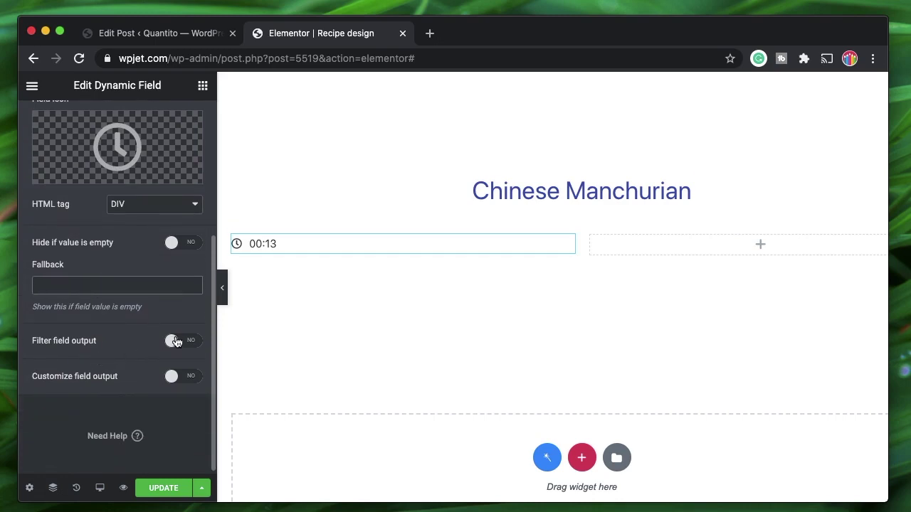
{"action": "left_click", "coordinate": [171, 380]}
{"action": "scroll", "coordinate": [108, 368], "scroll_direction": "down", "scroll_amount": 3}
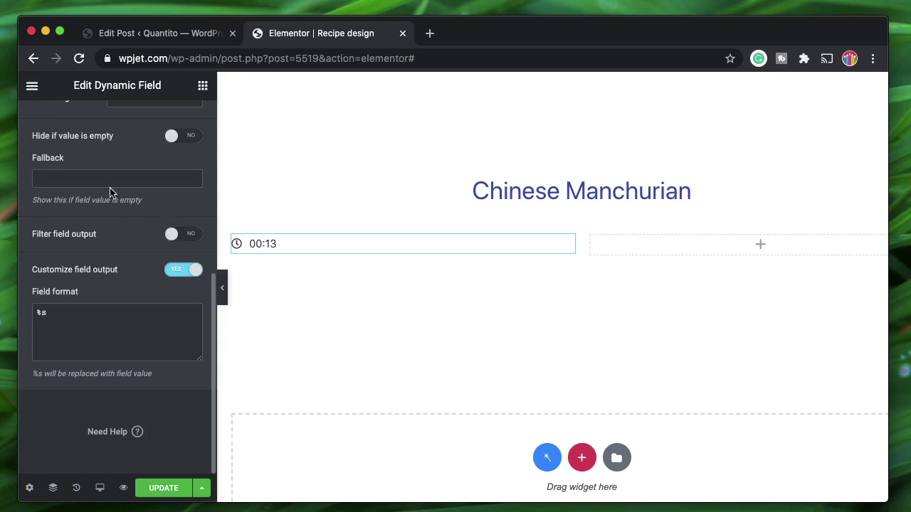
{"action": "scroll", "coordinate": [110, 192], "scroll_direction": "up", "scroll_amount": 2}
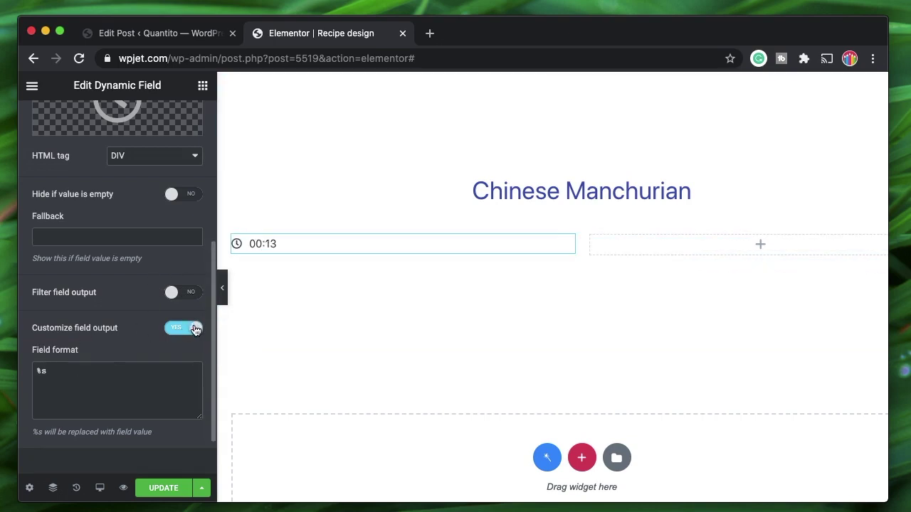
{"action": "left_click", "coordinate": [56, 370]}
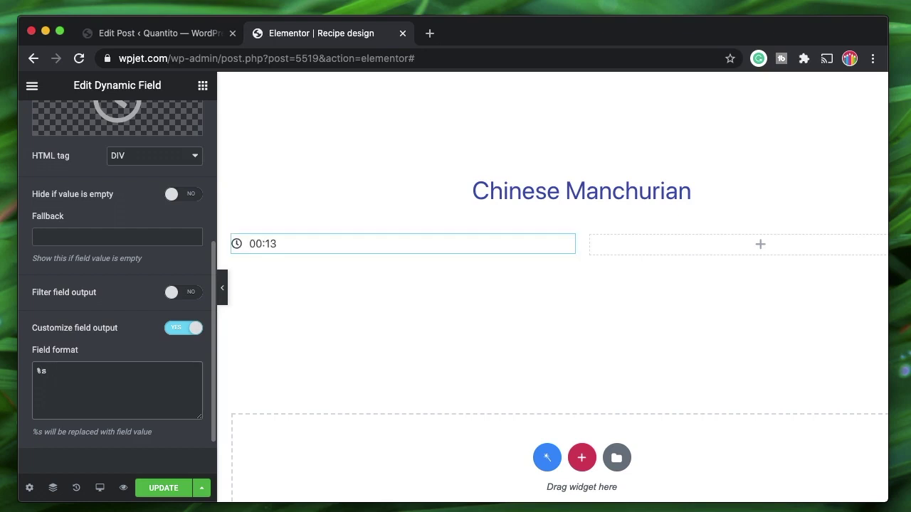
{"action": "type", "text": "Hours"}
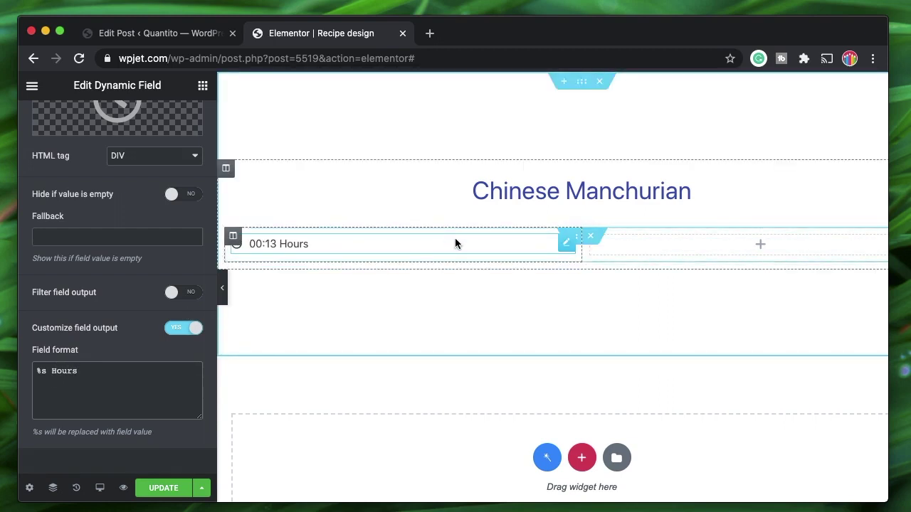
{"action": "double_click", "coordinate": [72, 369]}
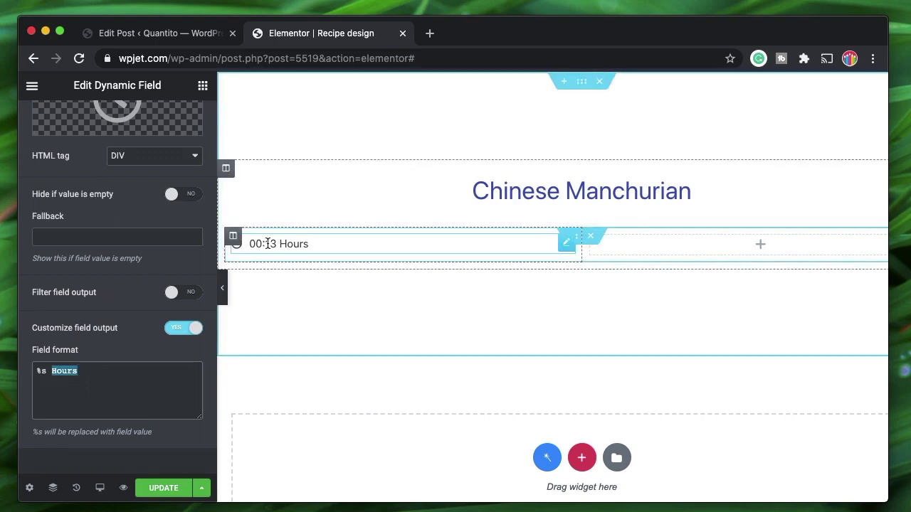
{"action": "scroll", "coordinate": [103, 342], "scroll_direction": "down", "scroll_amount": 1}
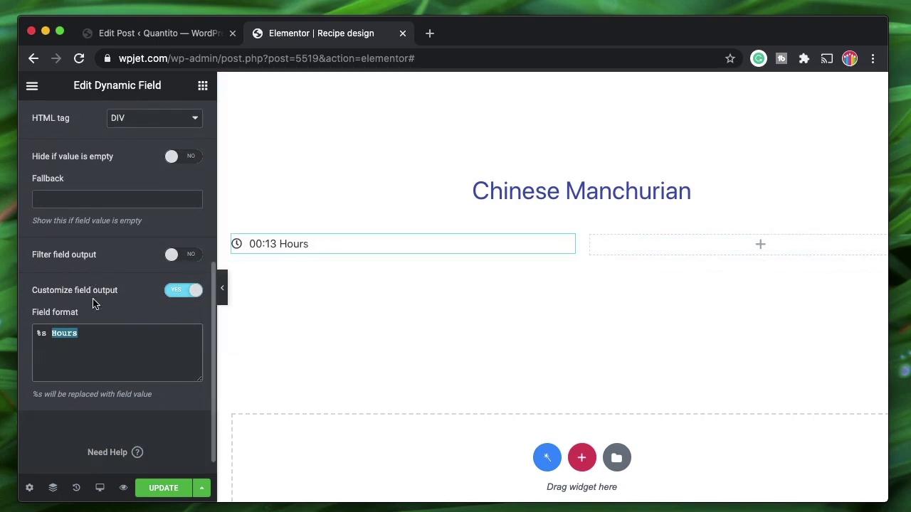
{"action": "scroll", "coordinate": [88, 277], "scroll_direction": "up", "scroll_amount": 6}
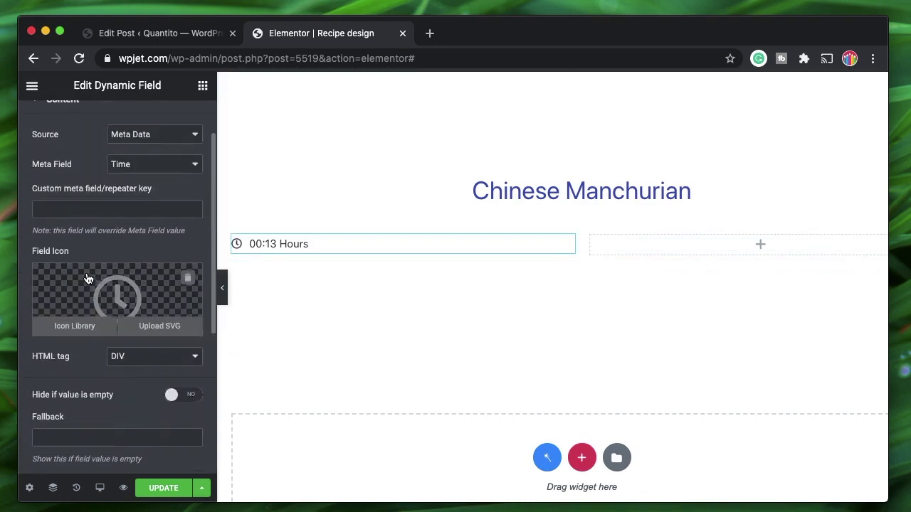
{"action": "scroll", "coordinate": [115, 203], "scroll_direction": "up", "scroll_amount": 2}
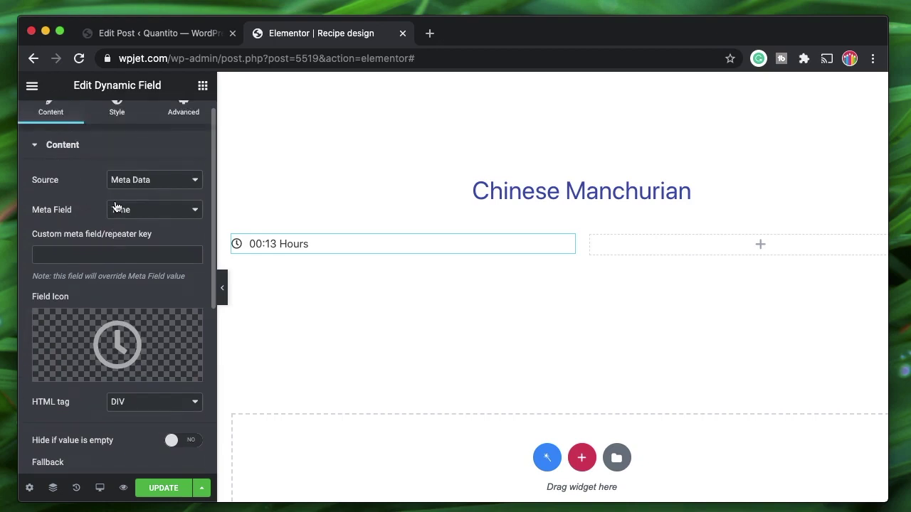
- Set the time field's widget items alignment to End and its field content alignment to center
{"action": "left_click", "coordinate": [76, 147]}
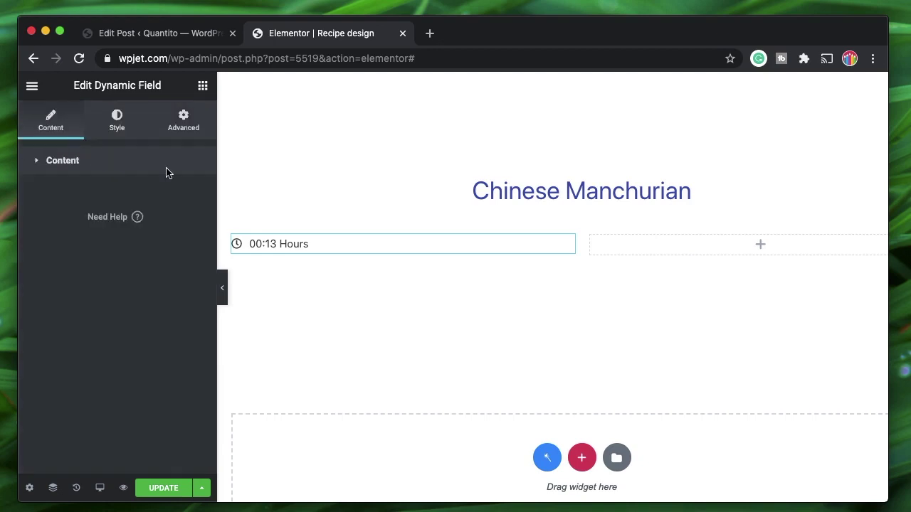
{"action": "left_click", "coordinate": [118, 120]}
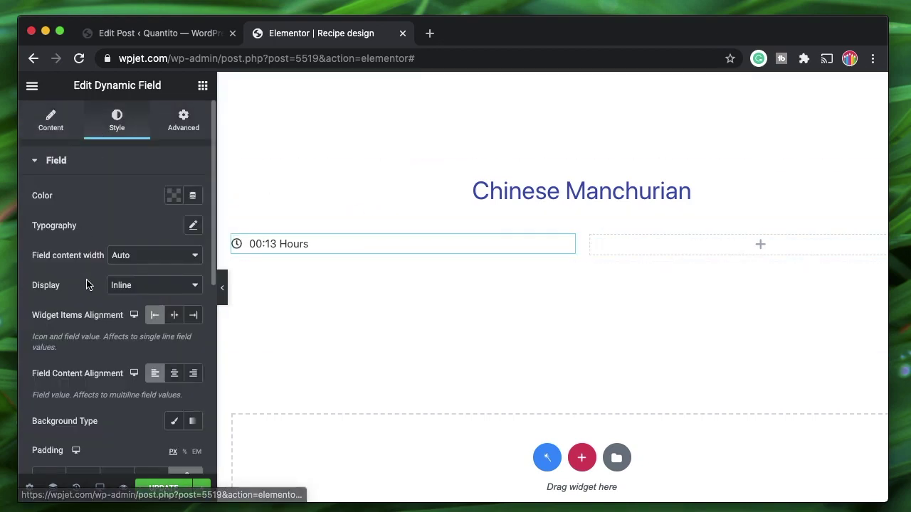
{"action": "left_click", "coordinate": [175, 316]}
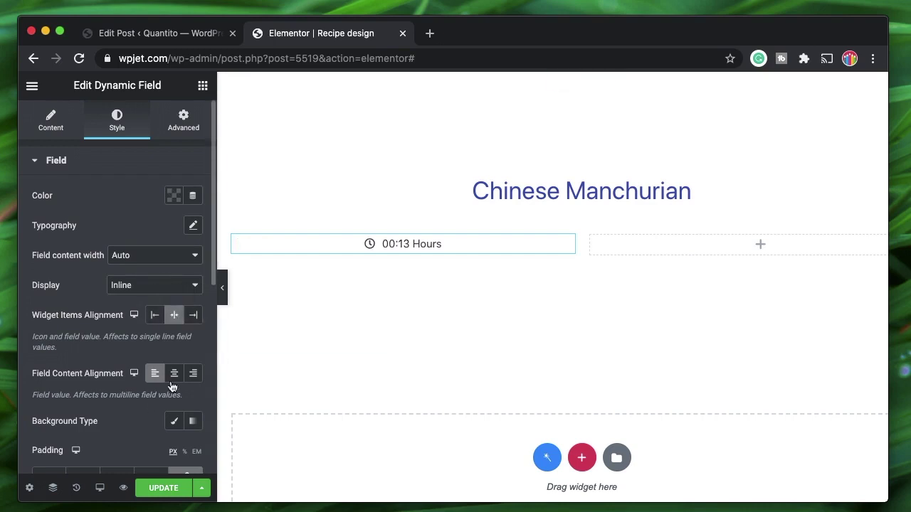
{"action": "left_click", "coordinate": [194, 373]}
{"action": "left_click", "coordinate": [194, 315]}
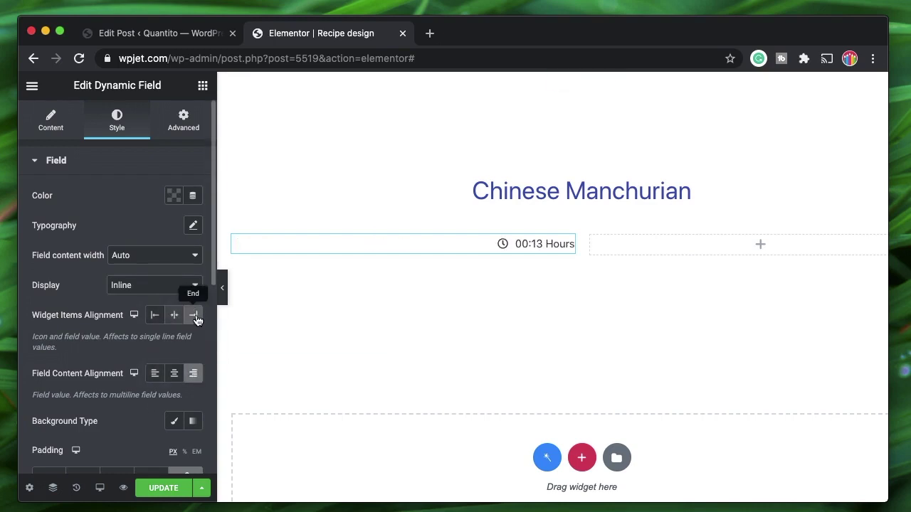
{"action": "left_click", "coordinate": [174, 374]}
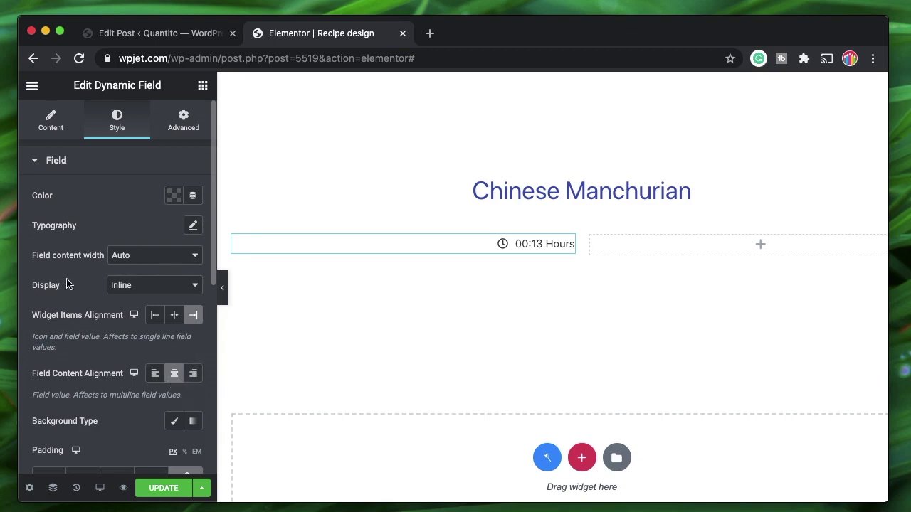
- Set the time field's text color to black (#000000), after trying the green #23A455 swatch
{"action": "left_click", "coordinate": [173, 196]}
{"action": "left_click", "coordinate": [198, 229]}
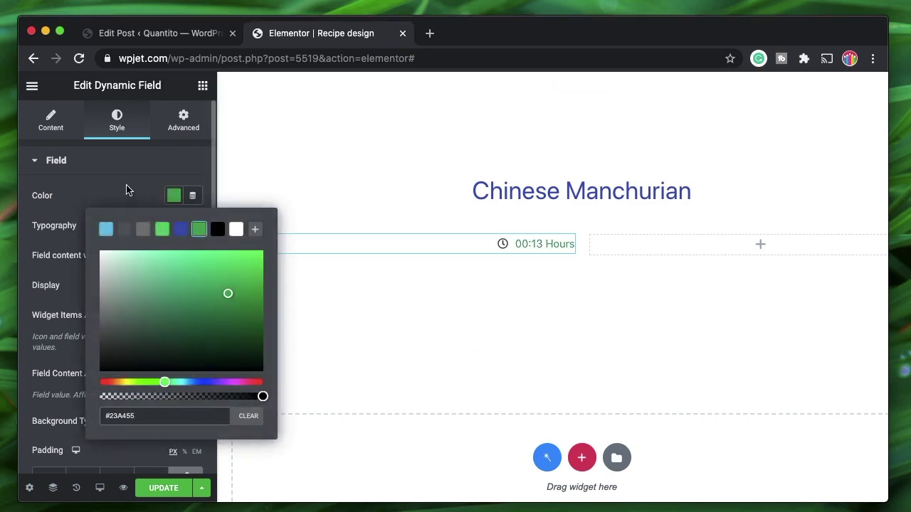
{"action": "left_click", "coordinate": [217, 228]}
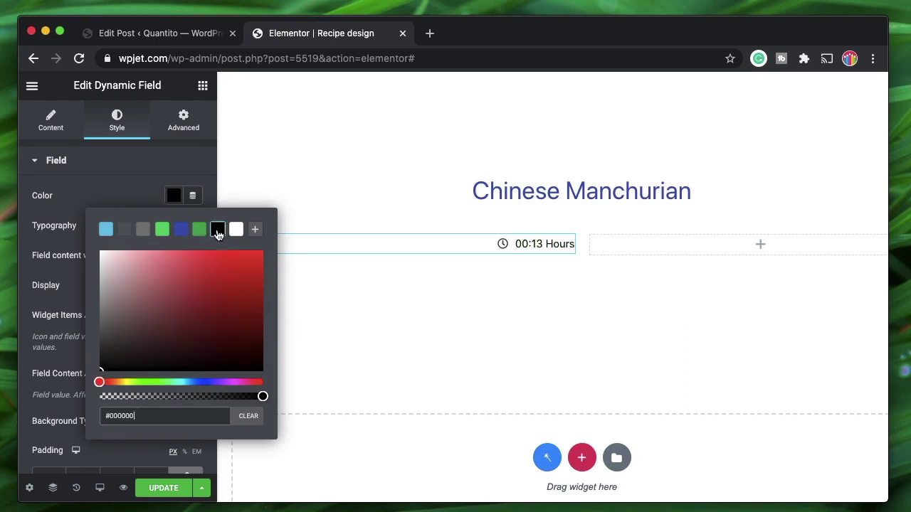
{"action": "left_click", "coordinate": [126, 173]}
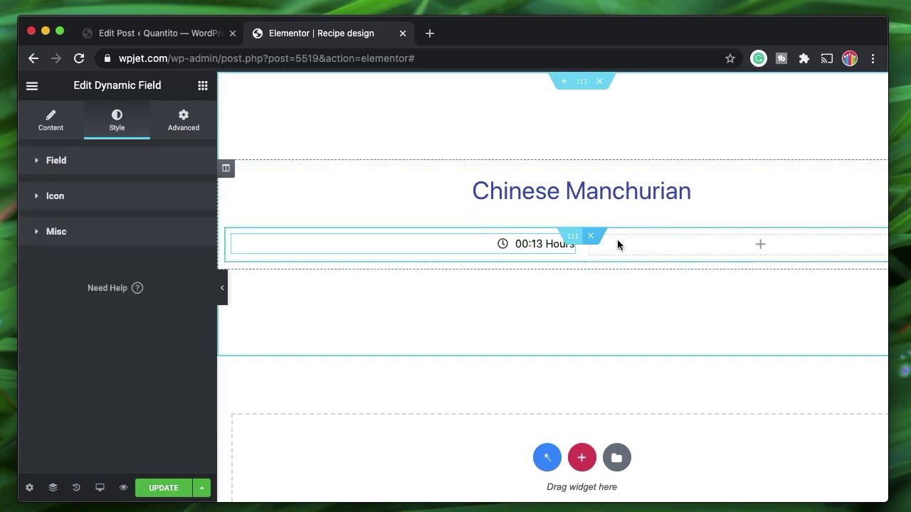
- Delete the empty column beside the time field and duplicate the column that contains the time field
{"action": "left_click", "coordinate": [644, 249]}
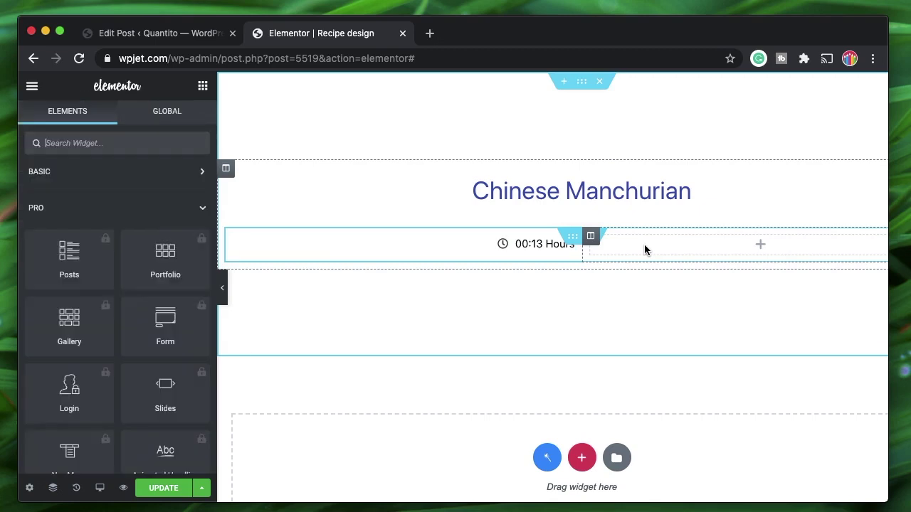
{"action": "right_click", "coordinate": [590, 237]}
{"action": "left_click", "coordinate": [624, 442]}
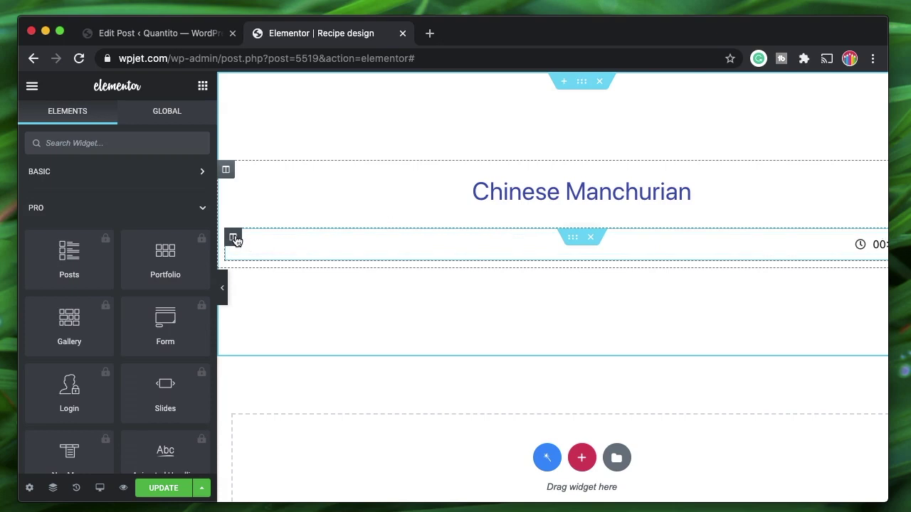
{"action": "right_click", "coordinate": [233, 238]}
{"action": "left_click", "coordinate": [275, 270]}
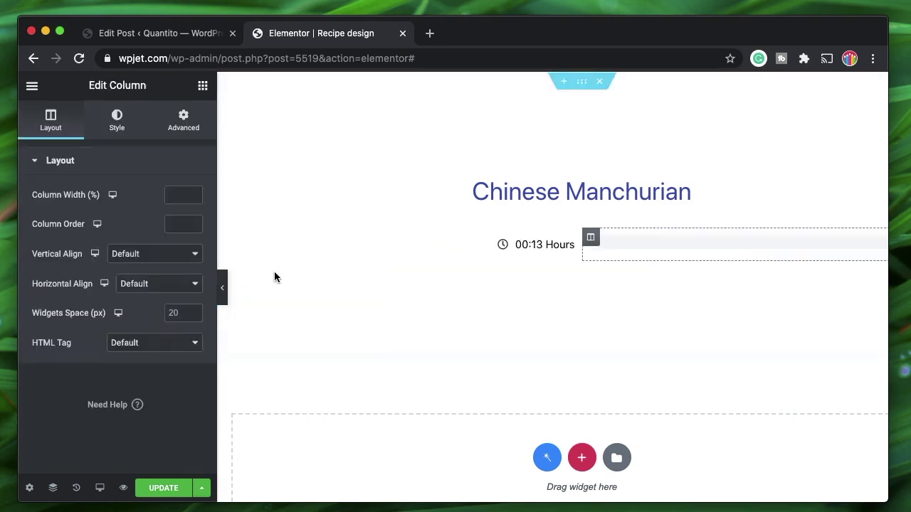
- Set the widget items alignment of the dynamic field in the duplicated column to Start
{"action": "left_click", "coordinate": [799, 244]}
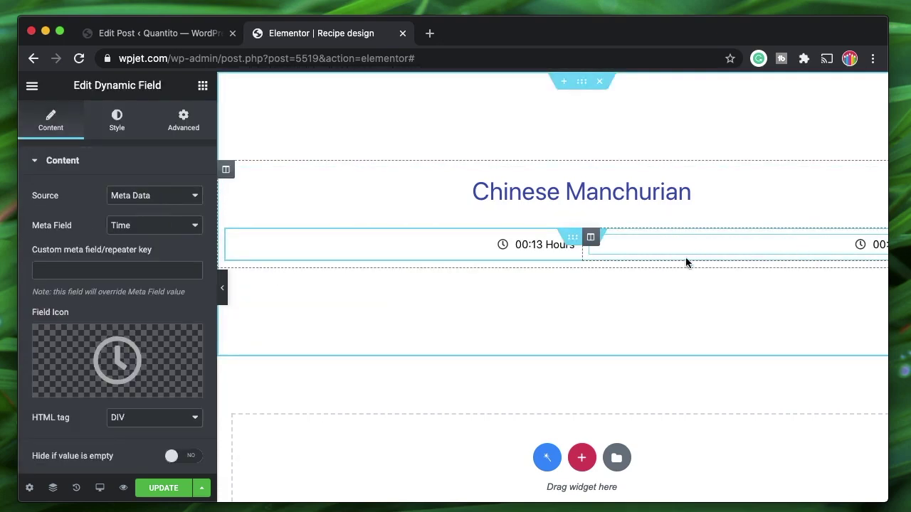
{"action": "left_click", "coordinate": [117, 118]}
{"action": "left_click", "coordinate": [158, 316]}
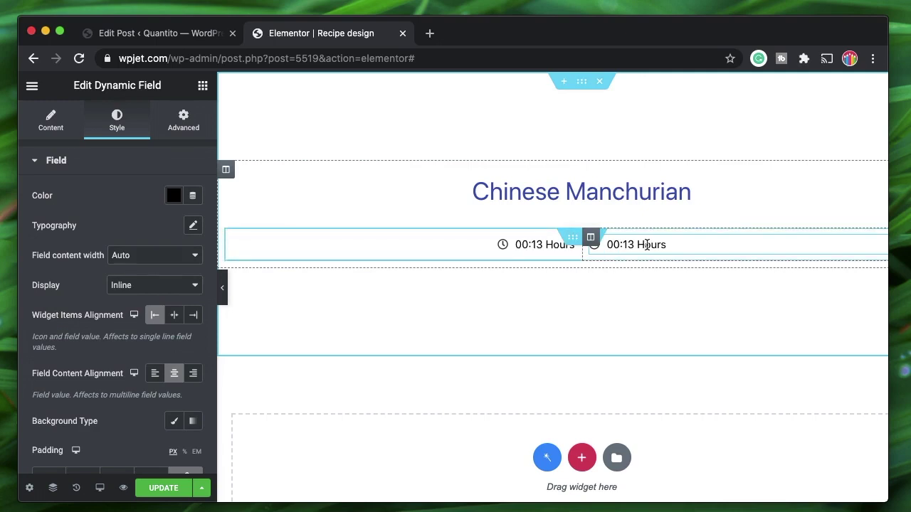
- Switch the duplicated field's meta field to Difficulty and remove "Hours" from its field format, leaving "%s"
{"action": "left_click", "coordinate": [55, 127]}
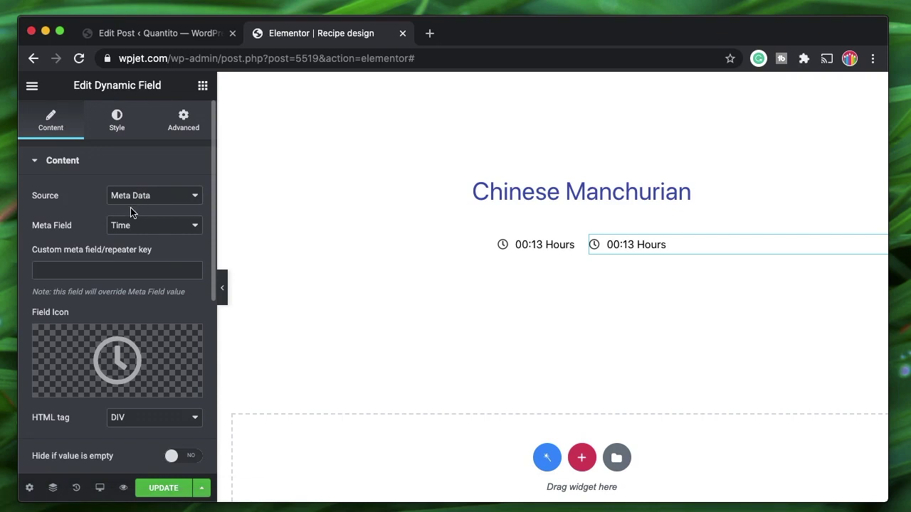
{"action": "left_click", "coordinate": [138, 230]}
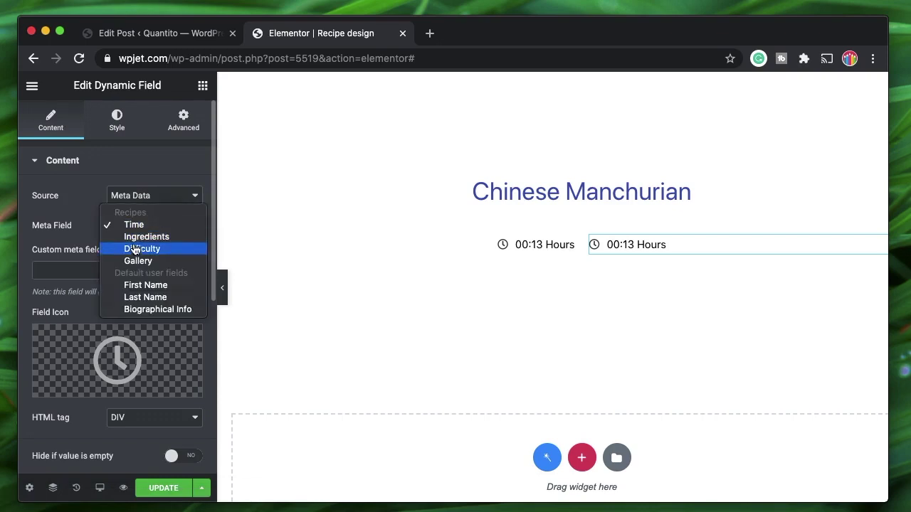
{"action": "left_click", "coordinate": [135, 251]}
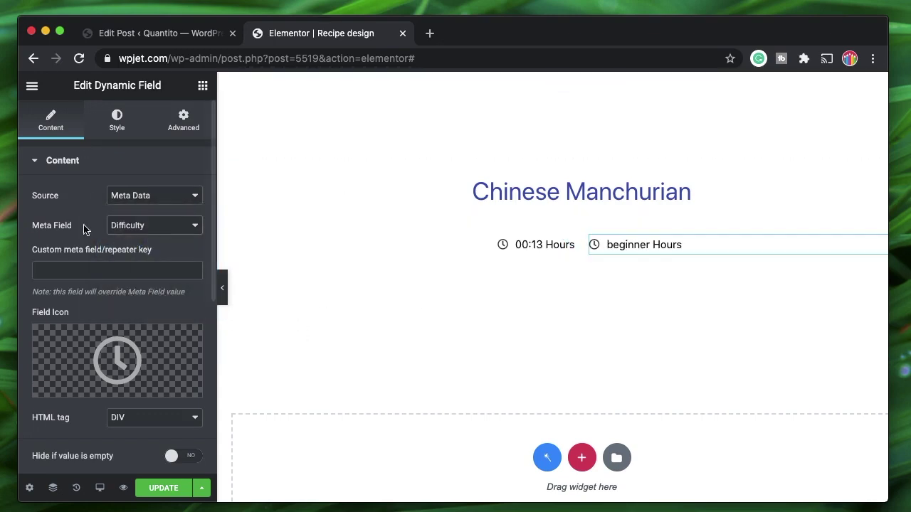
{"action": "scroll", "coordinate": [80, 363], "scroll_direction": "down", "scroll_amount": 2}
{"action": "scroll", "coordinate": [83, 418], "scroll_direction": "down", "scroll_amount": 2}
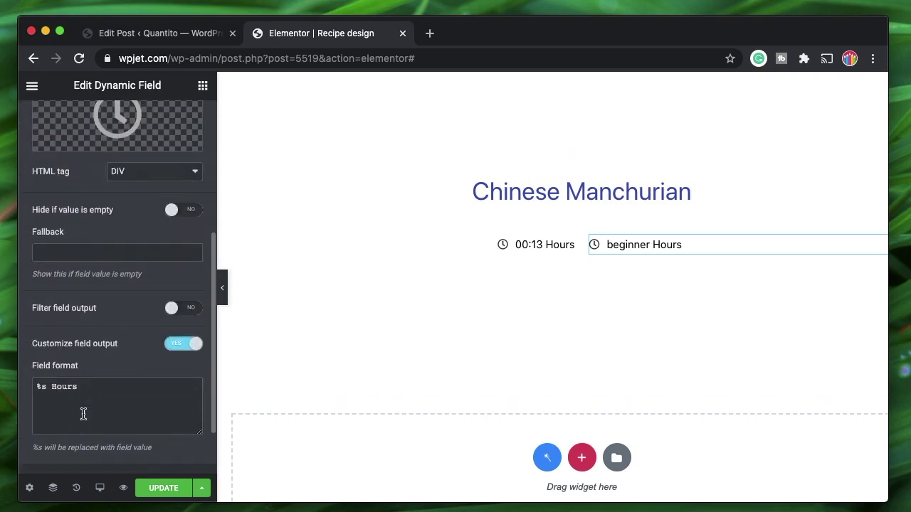
{"action": "double_click", "coordinate": [73, 386]}
{"action": "key", "text": "BackSpace"}
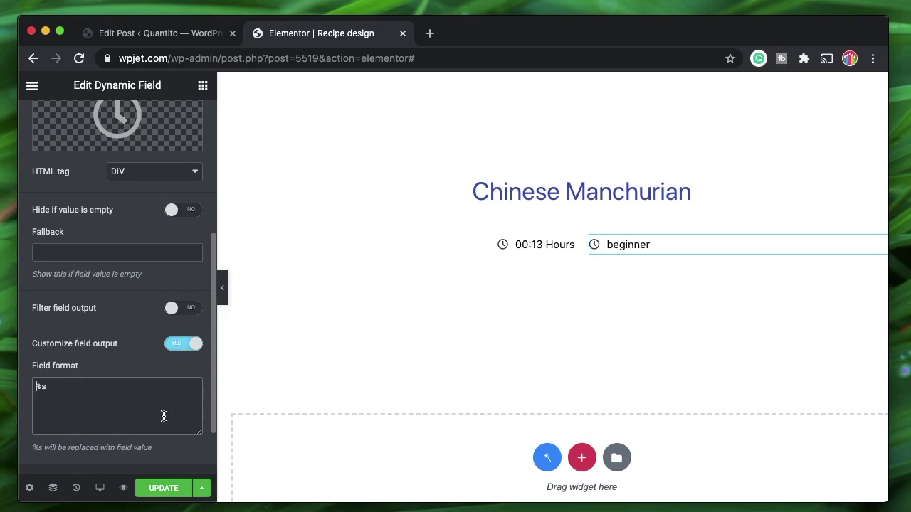
- Replace the difficulty field's clock icon with the directions icon, searching the icon library for "dir"
{"action": "scroll", "coordinate": [126, 199], "scroll_direction": "up", "scroll_amount": 2}
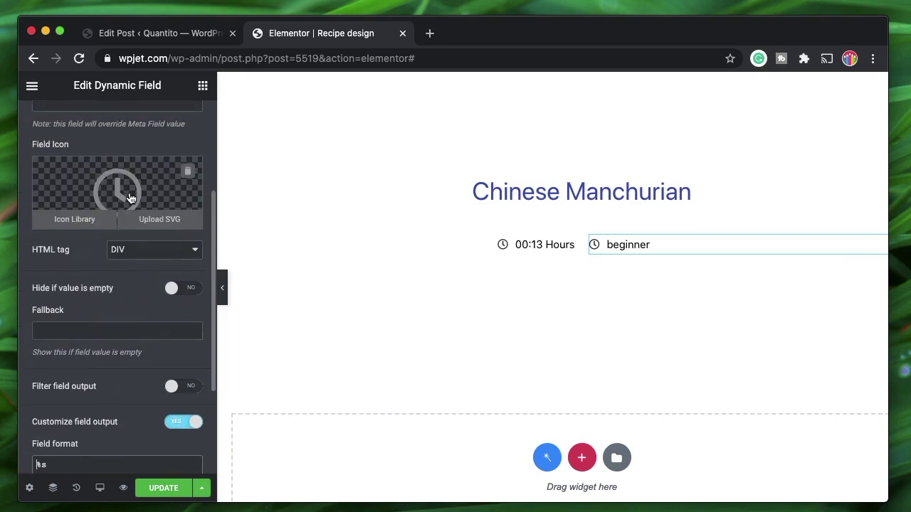
{"action": "left_click", "coordinate": [130, 199]}
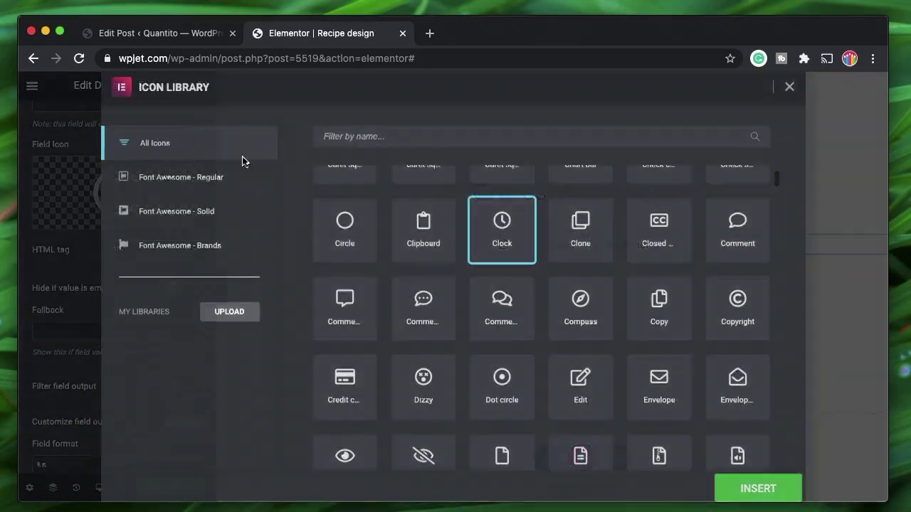
{"action": "left_click", "coordinate": [465, 133]}
{"action": "type", "text": "dir"}
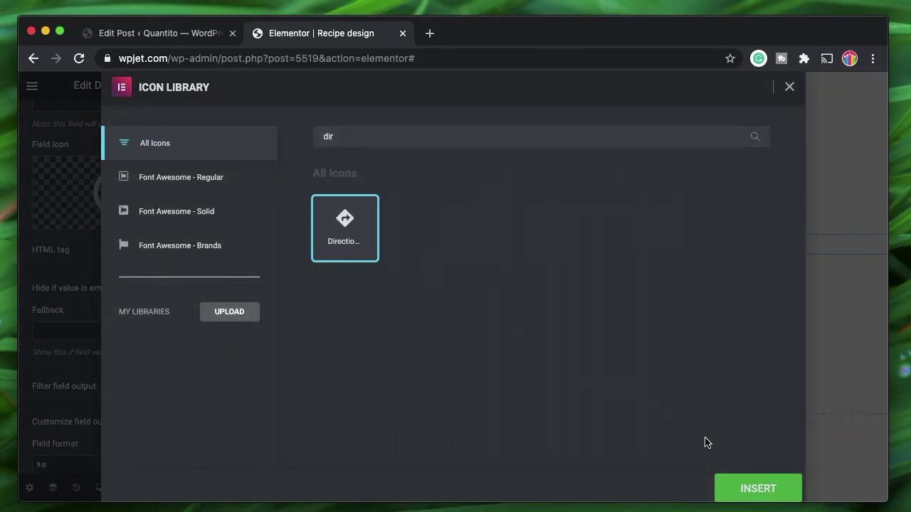
{"action": "left_click", "coordinate": [723, 487]}
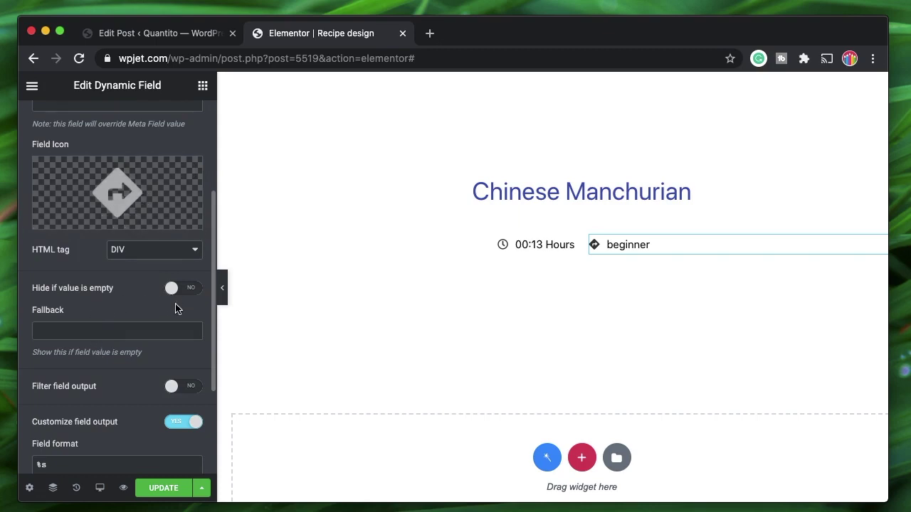
- Add the label "Difficulty: " before %s in the difficulty field's custom field format
{"action": "left_click", "coordinate": [90, 333]}
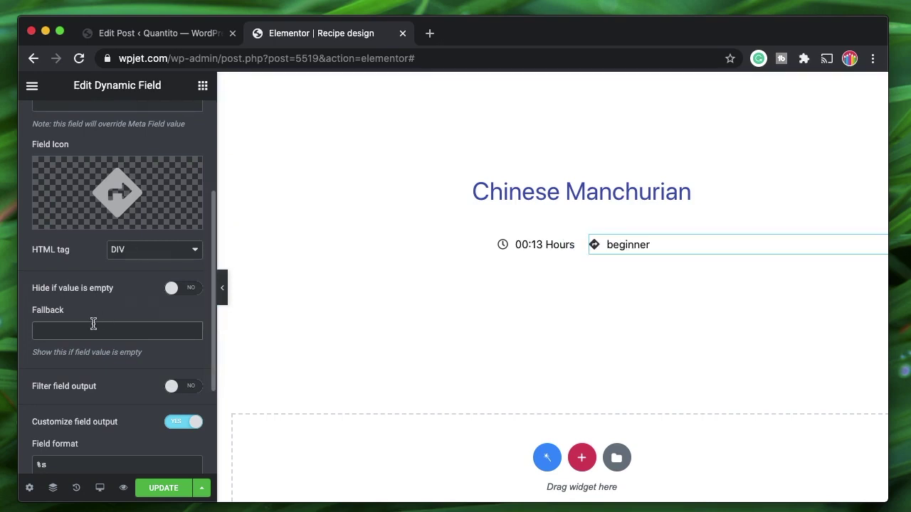
{"action": "scroll", "coordinate": [96, 395], "scroll_direction": "down", "scroll_amount": 3}
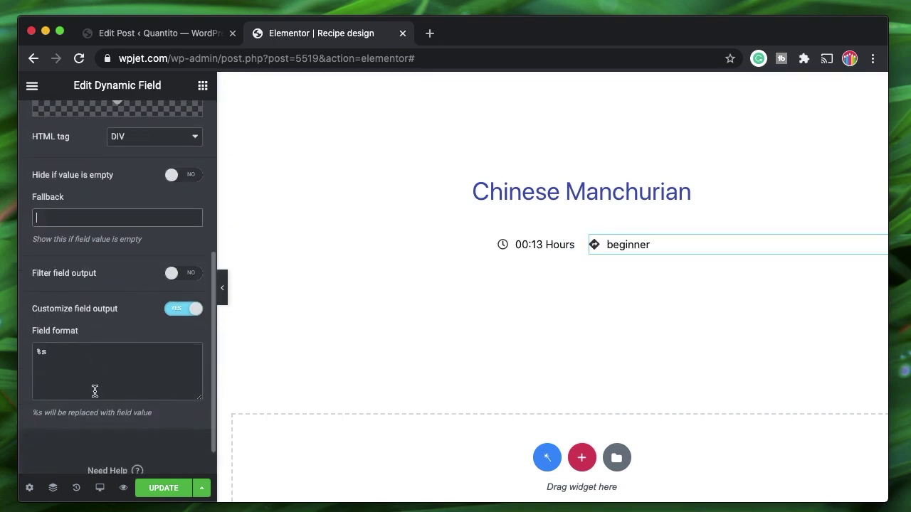
{"action": "left_click", "coordinate": [56, 355]}
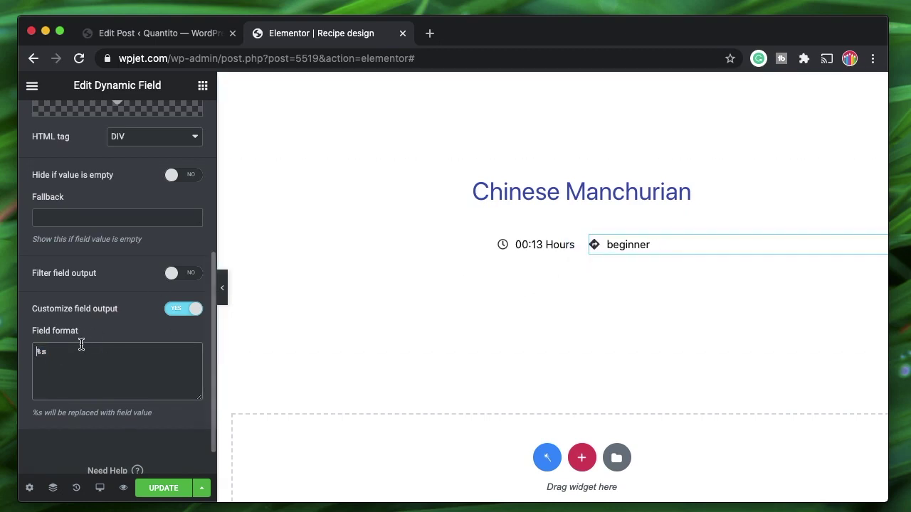
{"action": "type", "text": "Diffic"}
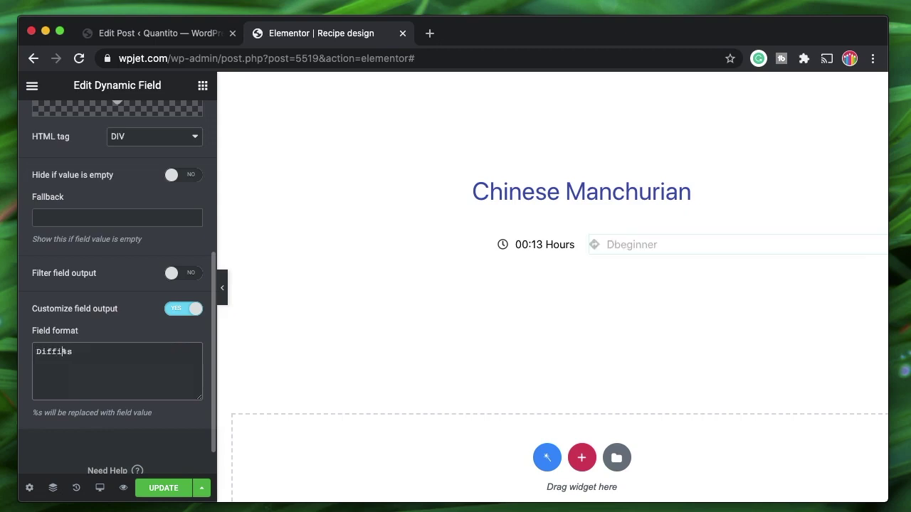
{"action": "type", "text": "ulty:"}
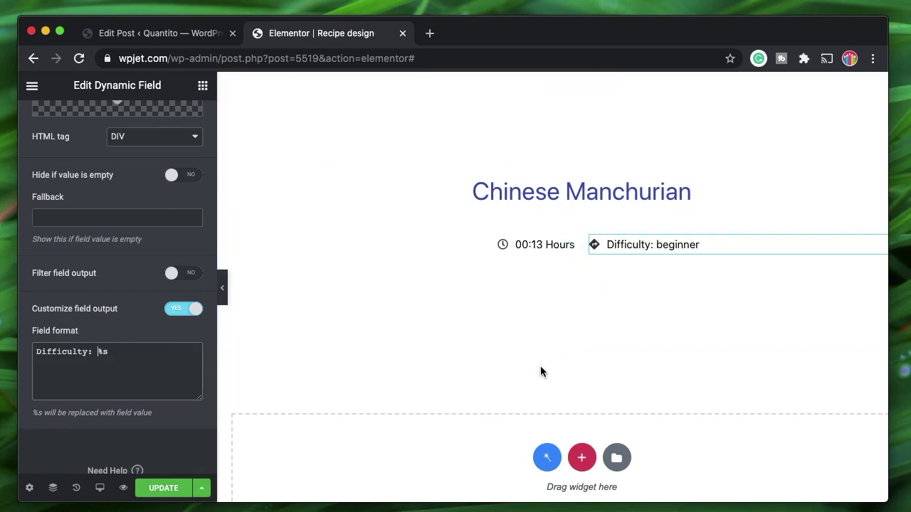
- Review the time field's content settings and the Recipe group fields in the Chinese Manchurian post, returning to the recipe design
{"action": "left_click", "coordinate": [535, 245]}
{"action": "left_click", "coordinate": [54, 122]}
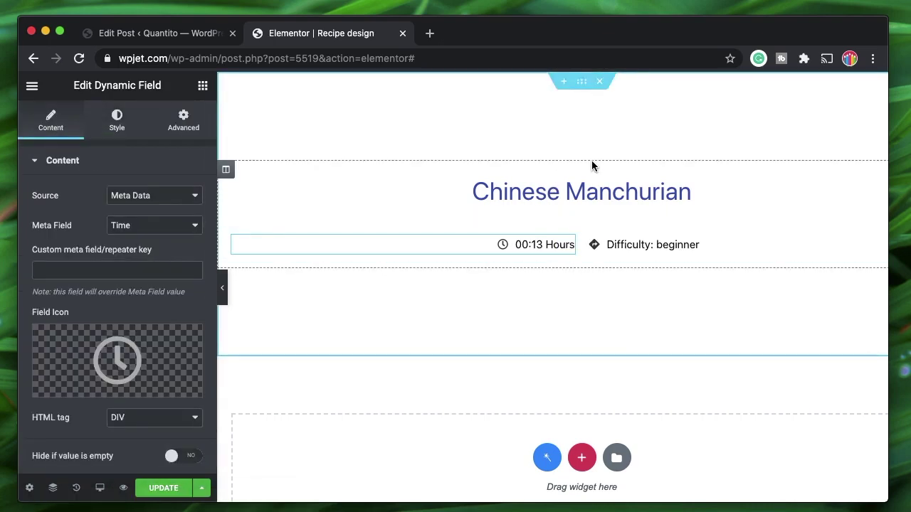
{"action": "left_click", "coordinate": [179, 35]}
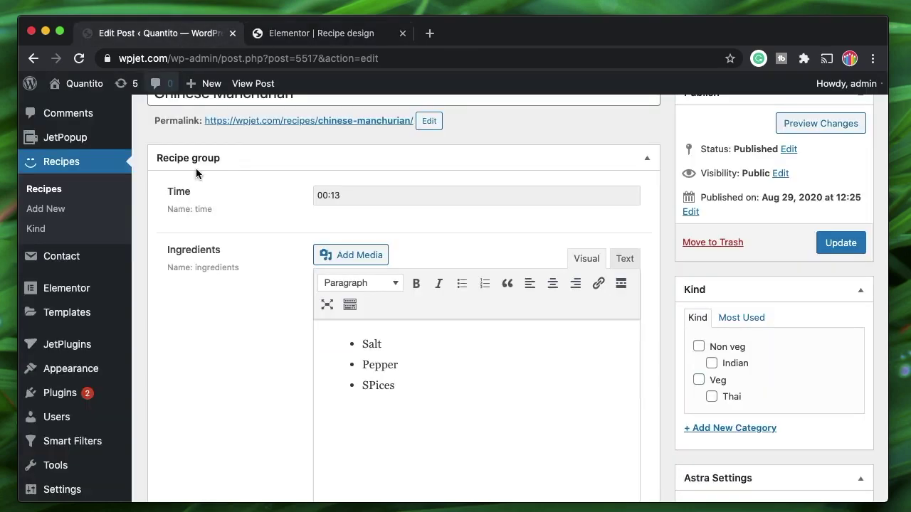
{"action": "scroll", "coordinate": [196, 171], "scroll_direction": "down", "scroll_amount": 2}
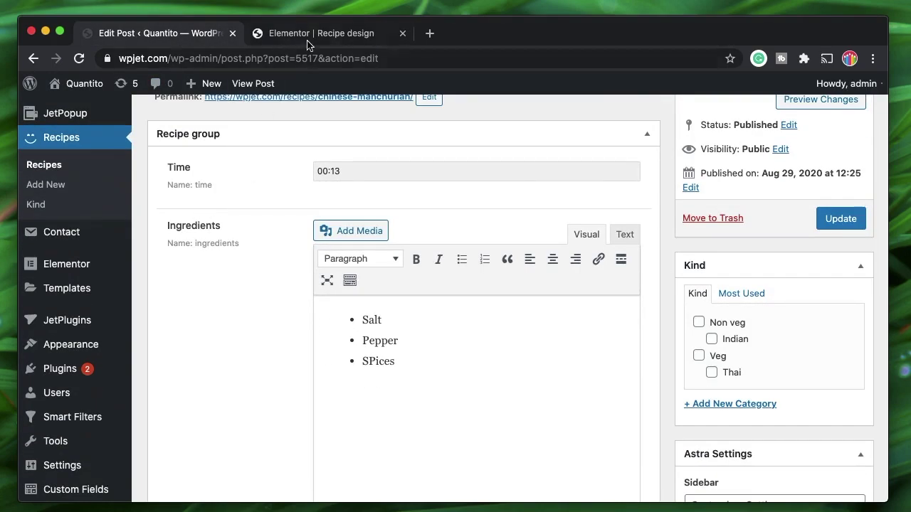
{"action": "left_click", "coordinate": [308, 35]}
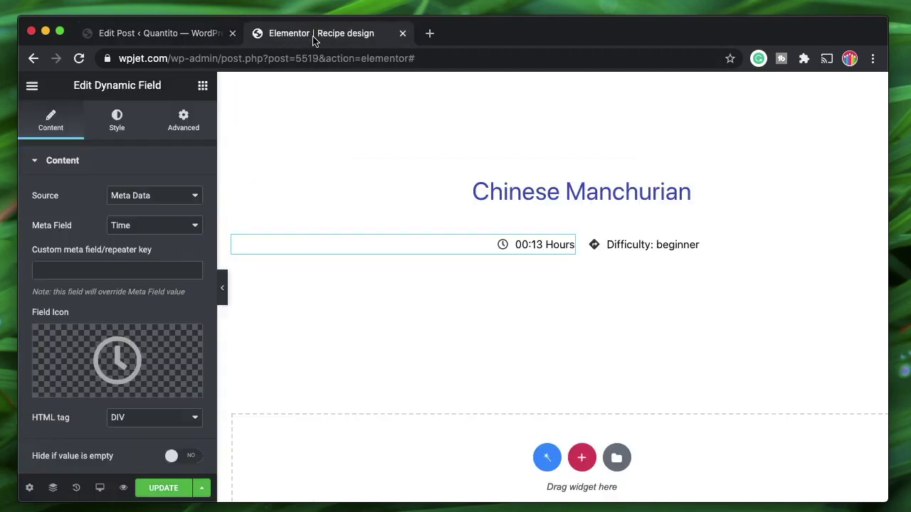
- Add a Dynamic Field widget beneath the time and difficulty row and set its widget items alignment to Center
{"action": "left_click", "coordinate": [202, 86]}
{"action": "scroll", "coordinate": [135, 288], "scroll_direction": "down", "scroll_amount": 10}
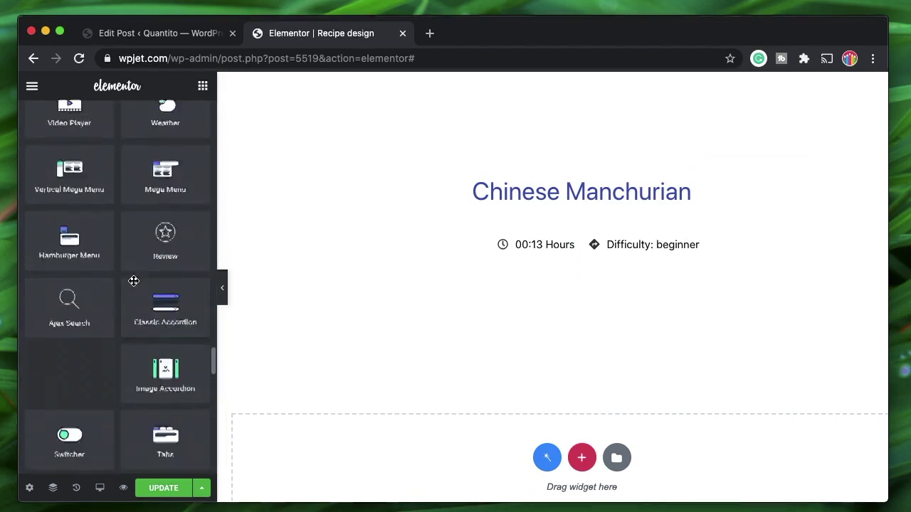
{"action": "scroll", "coordinate": [134, 281], "scroll_direction": "down", "scroll_amount": 15}
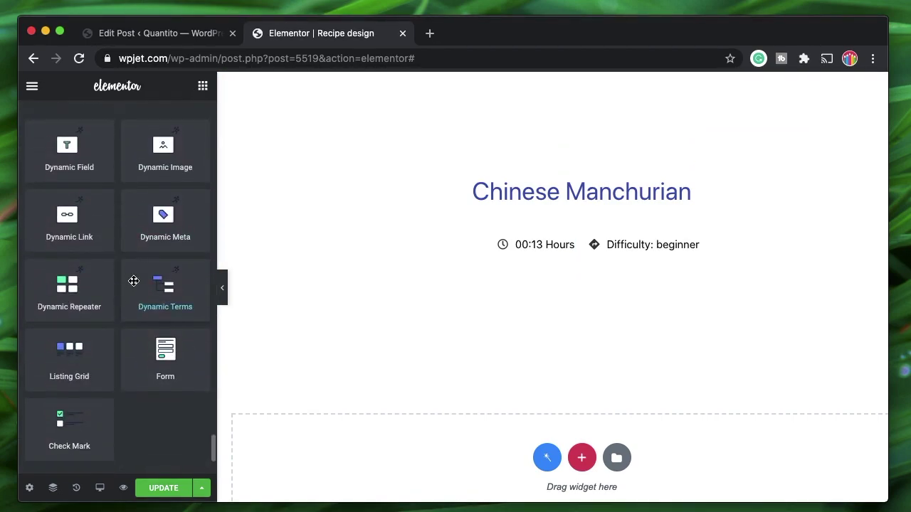
{"action": "left_click_drag", "start_coordinate": [67, 149], "coordinate": [531, 270]}
{"action": "left_click", "coordinate": [116, 120]}
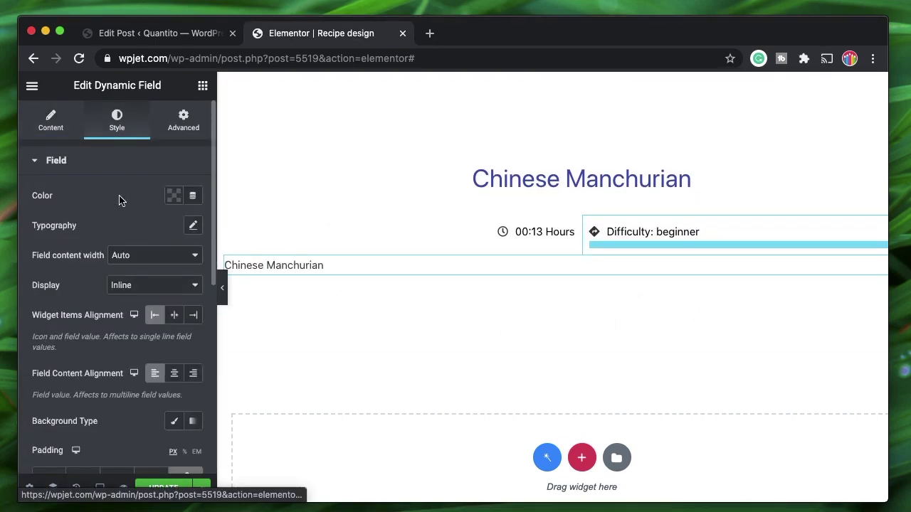
{"action": "left_click", "coordinate": [174, 317]}
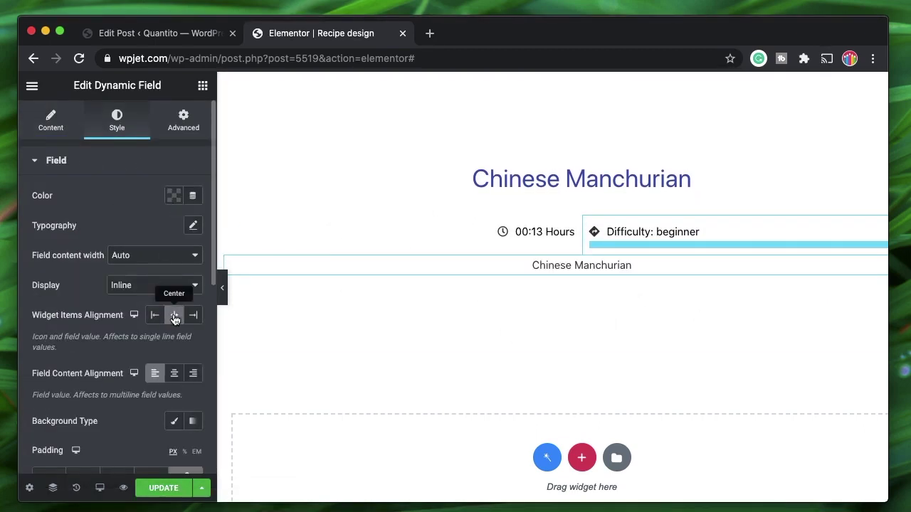
- Set the new dynamic field's source to Meta Data and its meta field to Ingredients
{"action": "left_click", "coordinate": [39, 125]}
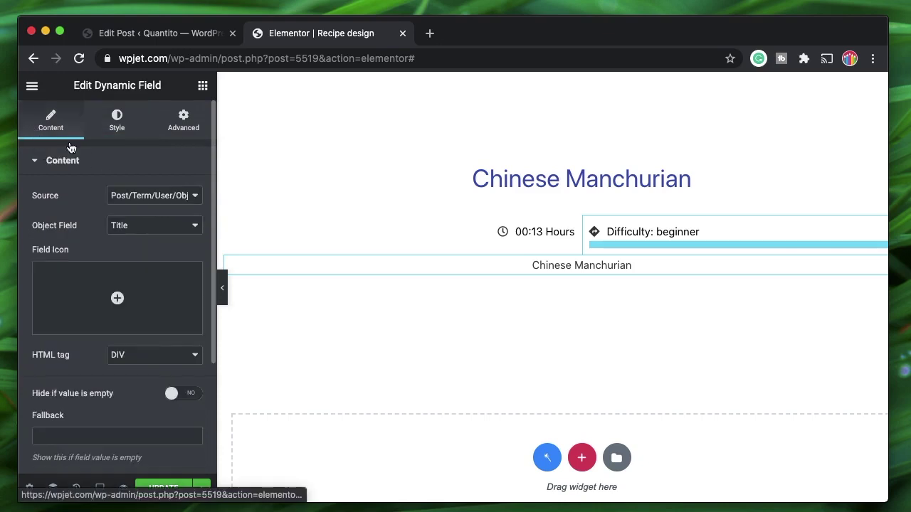
{"action": "left_click", "coordinate": [145, 199]}
{"action": "left_click", "coordinate": [142, 207]}
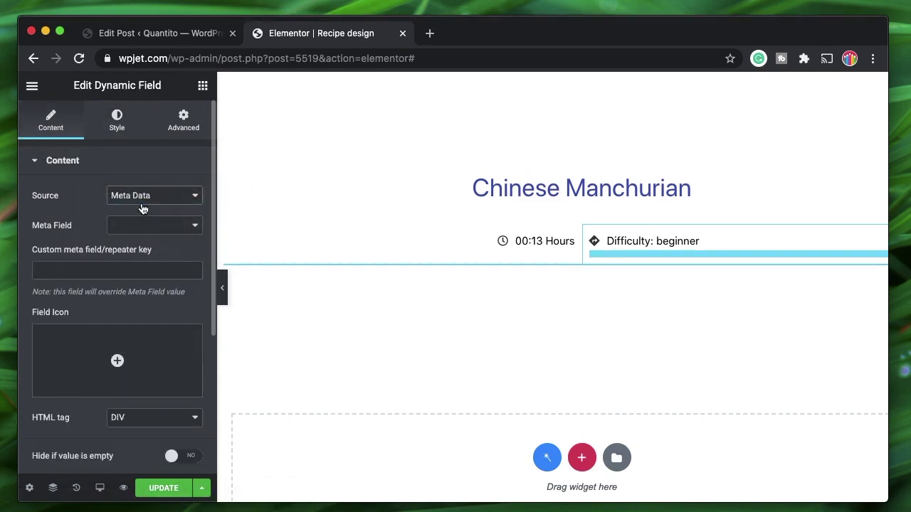
{"action": "left_click", "coordinate": [151, 199]}
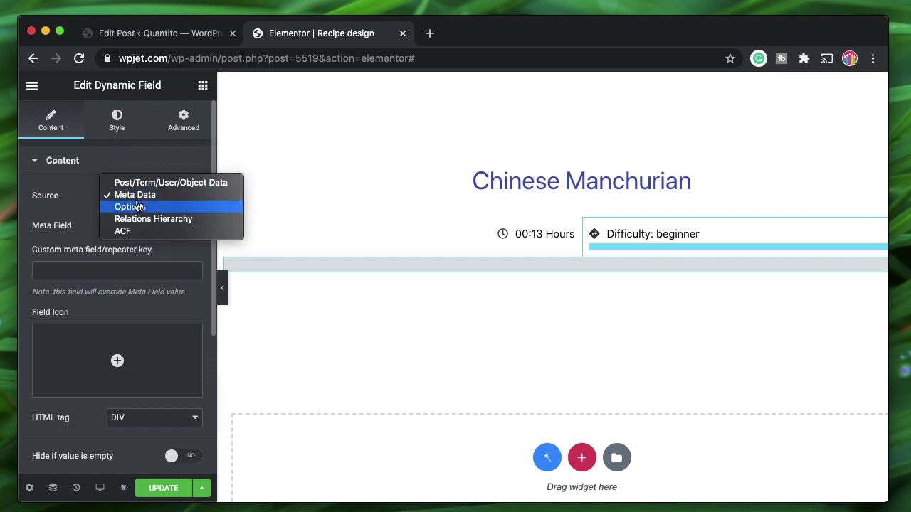
{"action": "left_click", "coordinate": [138, 199]}
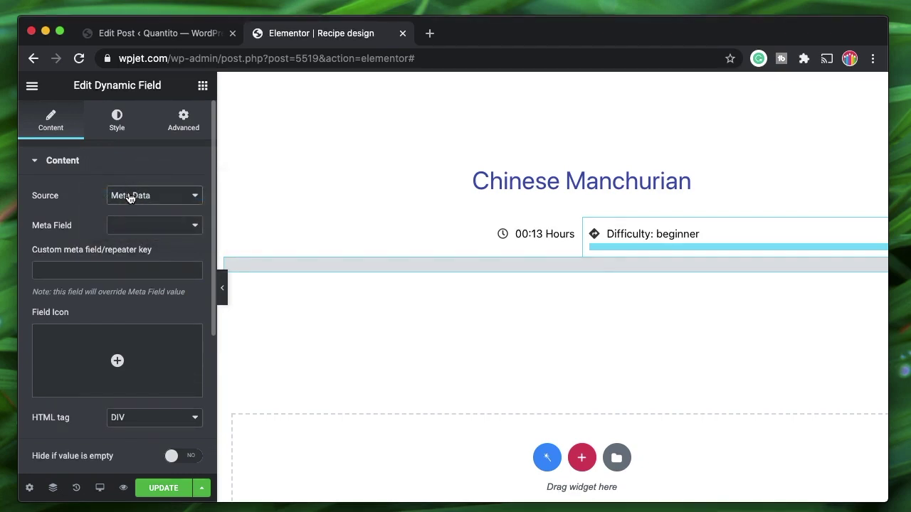
{"action": "left_click", "coordinate": [158, 226]}
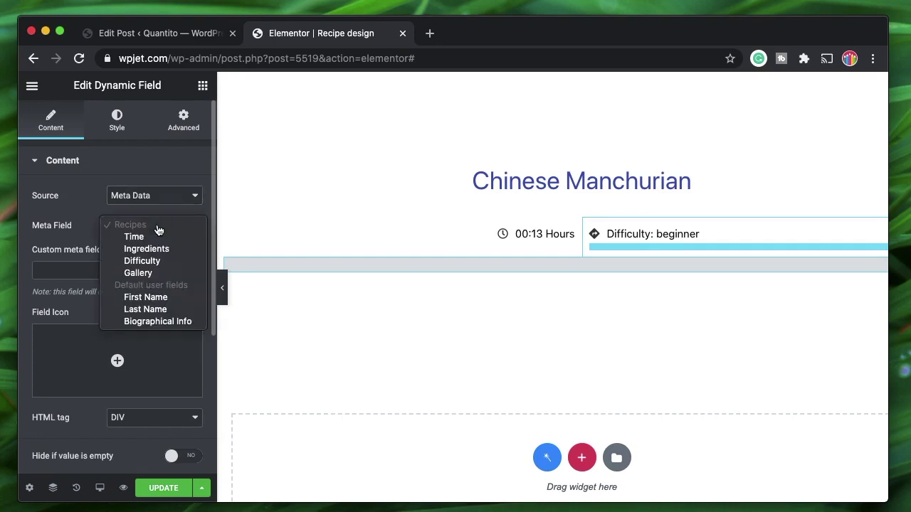
{"action": "left_click", "coordinate": [164, 252]}
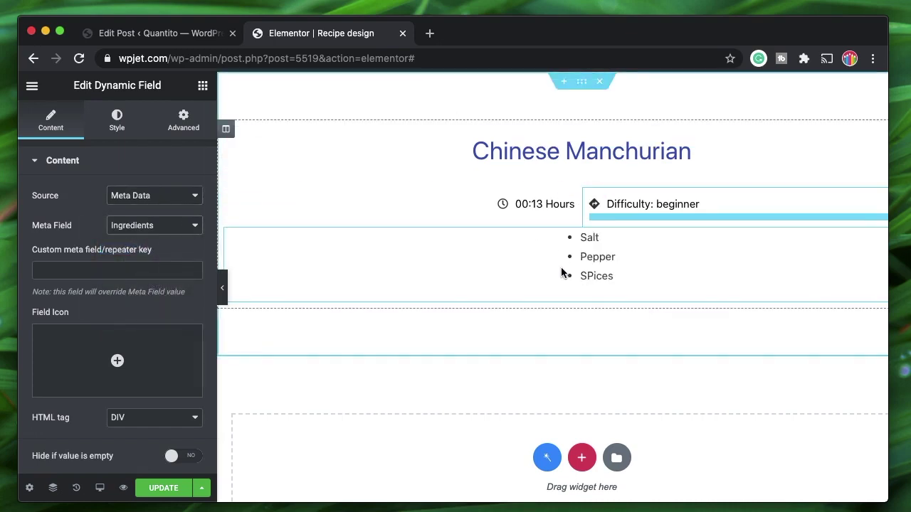
- Set the ingredients field's text color to black using the saved swatch
{"action": "left_click", "coordinate": [133, 116]}
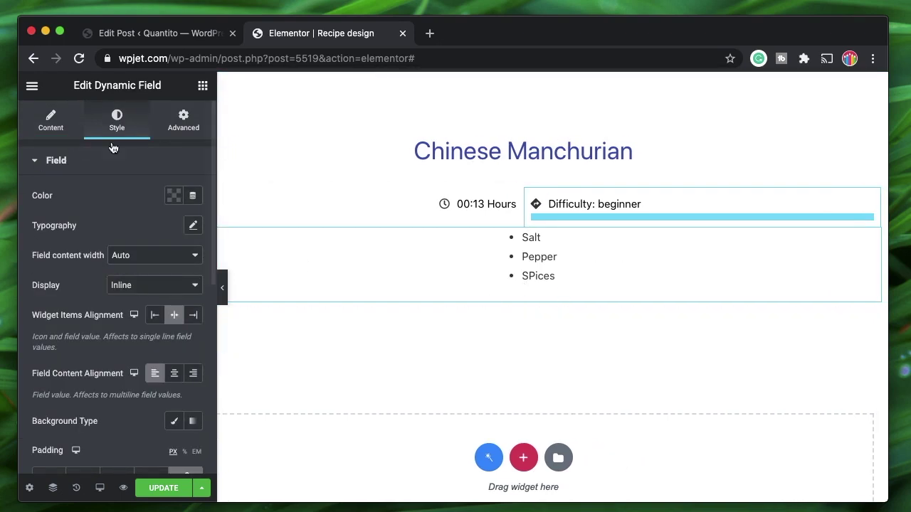
{"action": "left_click", "coordinate": [174, 196]}
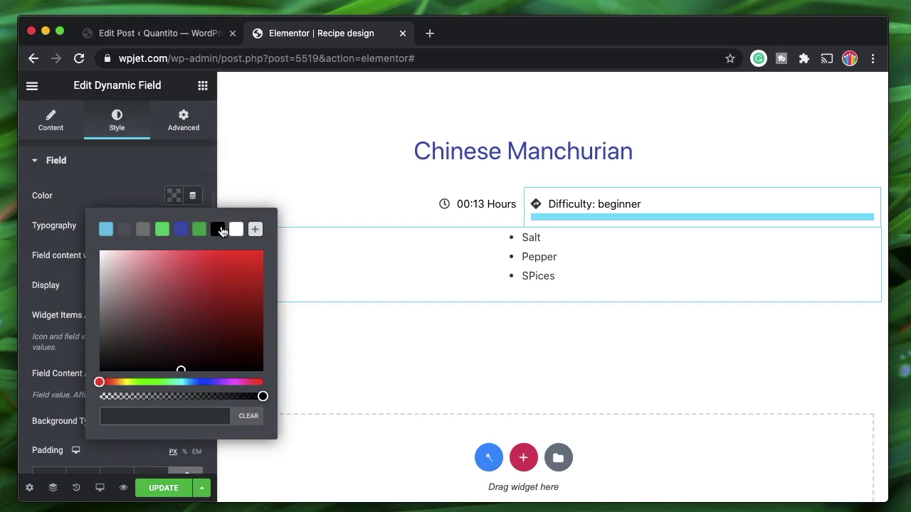
{"action": "left_click", "coordinate": [218, 230]}
{"action": "left_click", "coordinate": [102, 187]}
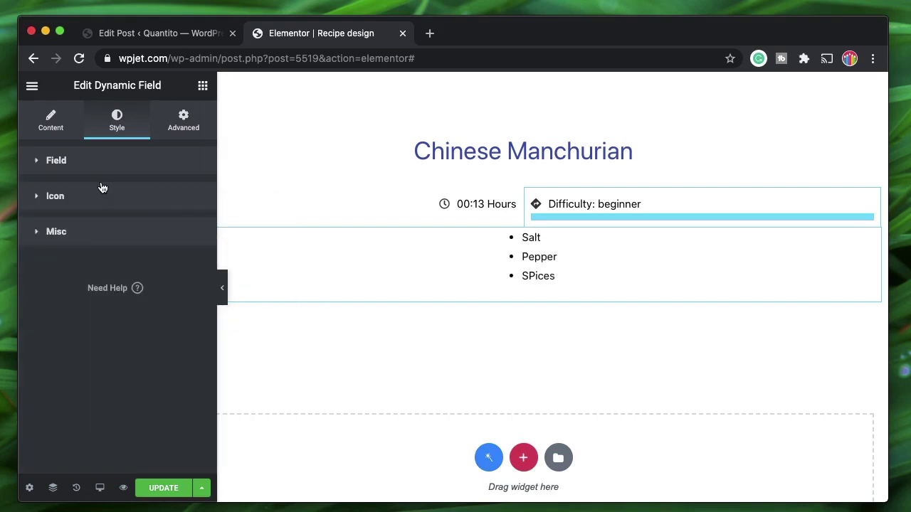
{"action": "left_click", "coordinate": [96, 199]}
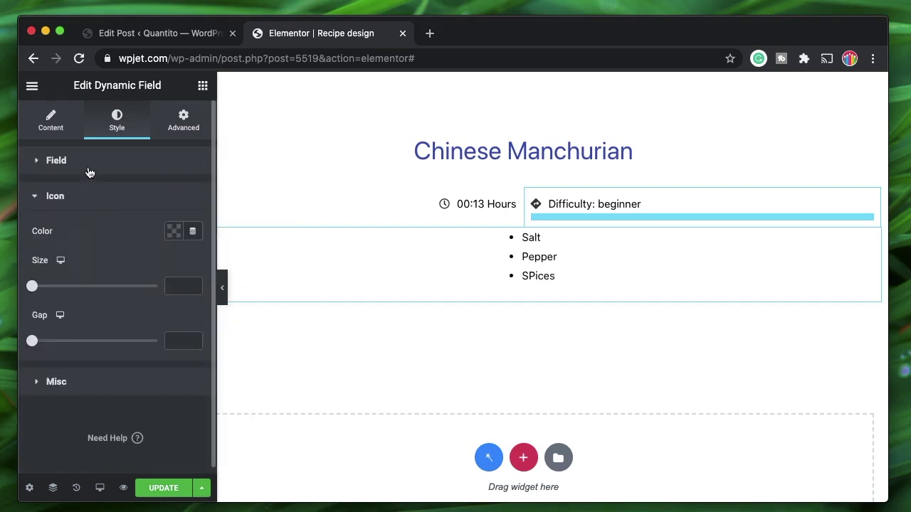
- Set the ingredients field's typography to a size of 21 px and a weight of 800
{"action": "left_click", "coordinate": [90, 173]}
{"action": "left_click", "coordinate": [194, 226]}
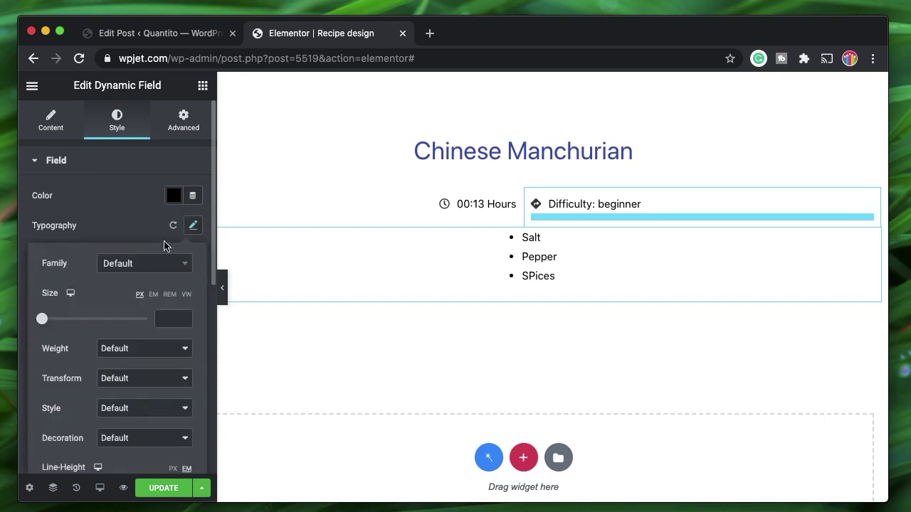
{"action": "left_click_drag", "start_coordinate": [43, 321], "coordinate": [56, 323]}
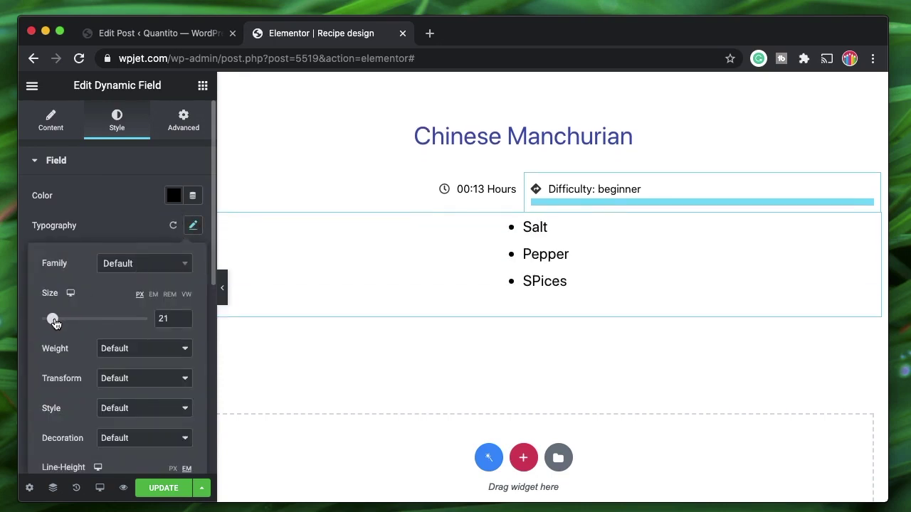
{"action": "left_click", "coordinate": [128, 348]}
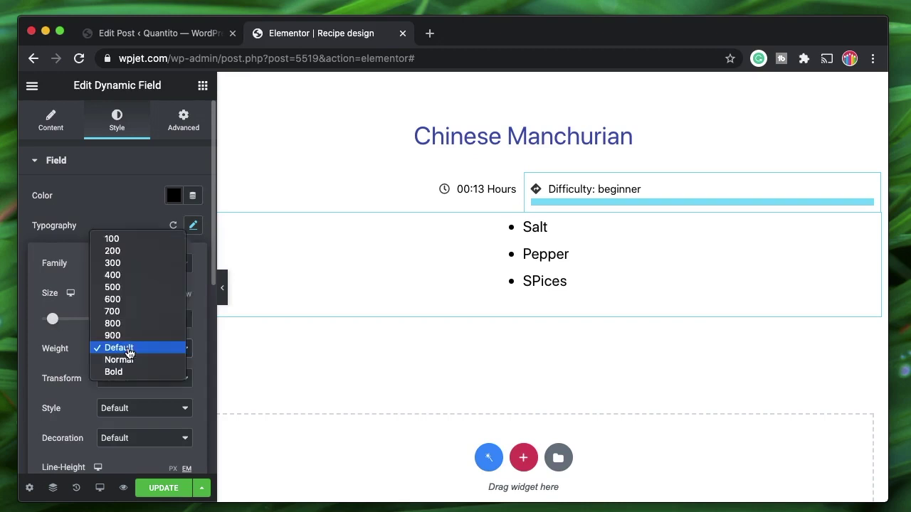
{"action": "left_click", "coordinate": [119, 324]}
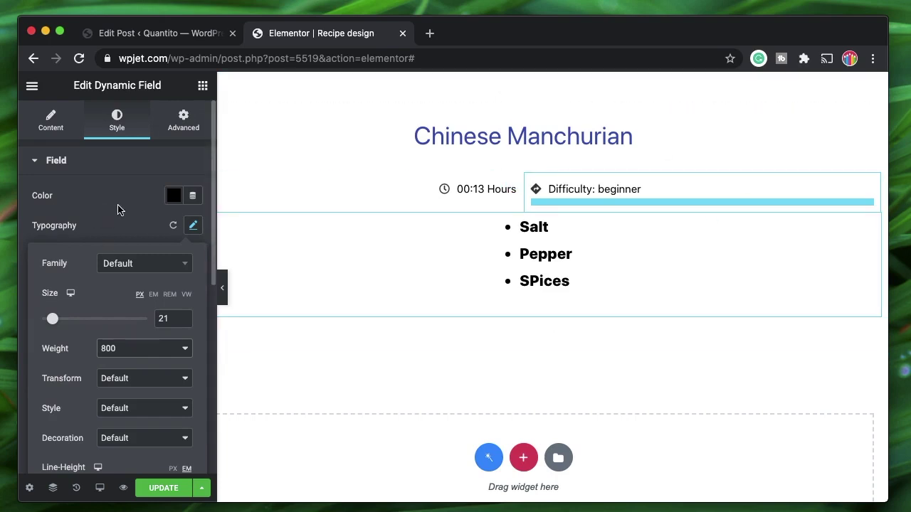
{"action": "left_click", "coordinate": [141, 207]}
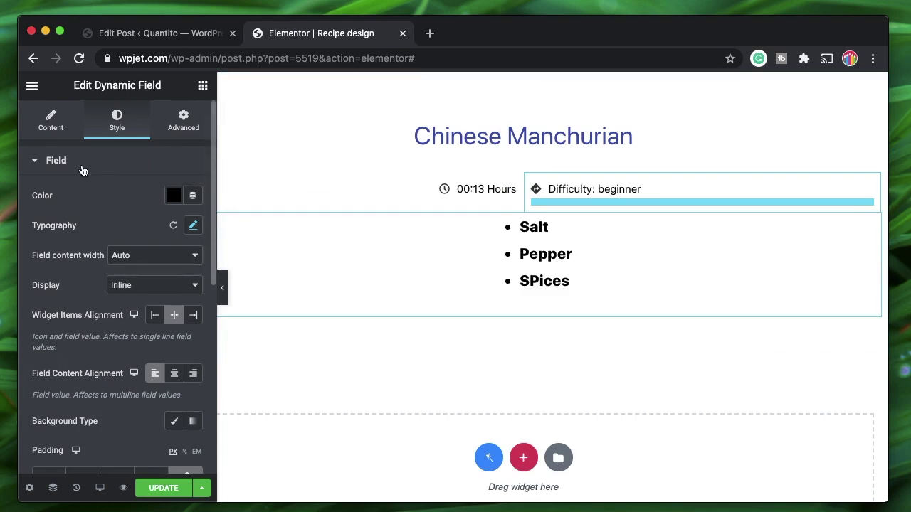
- Enable customized field output for the ingredients field and add the line "Ingredients" above %s in its format
{"action": "left_click", "coordinate": [182, 336]}
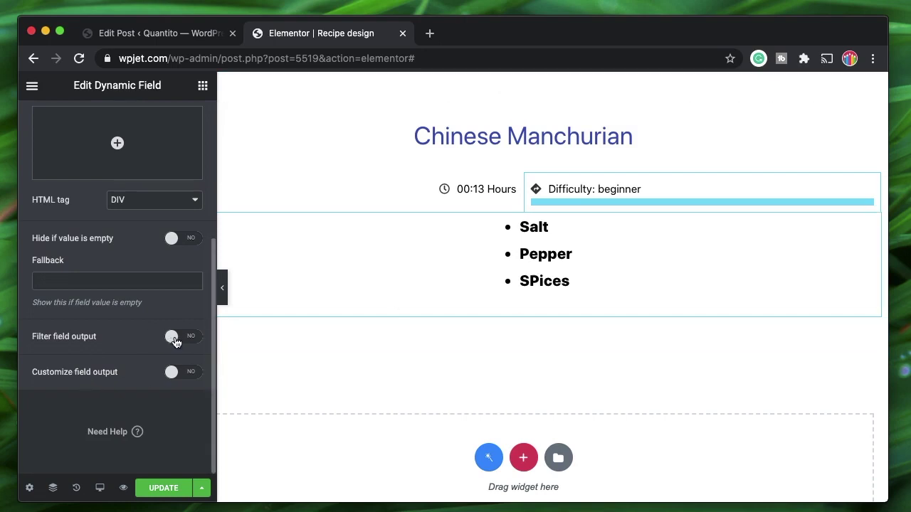
{"action": "left_click", "coordinate": [171, 371]}
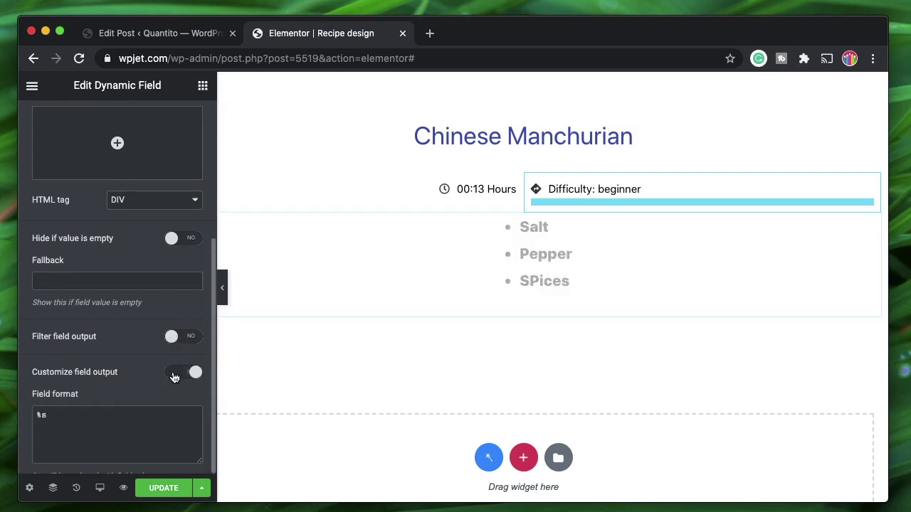
{"action": "left_click", "coordinate": [38, 414]}
{"action": "type", "text": "Ingredients"}
{"action": "key", "text": "Return"}
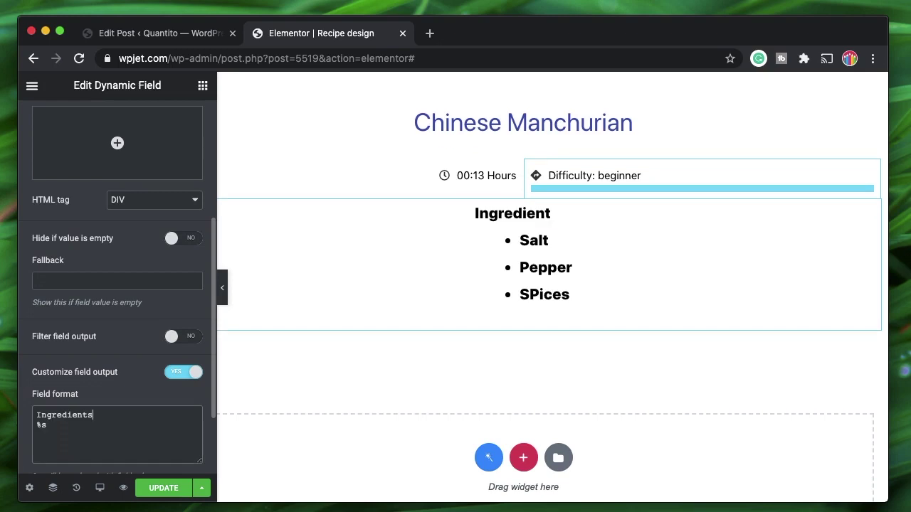
{"action": "type", "text": ":"}
{"action": "key", "text": "BackSpace"}
{"action": "scroll", "coordinate": [61, 234], "scroll_direction": "up", "scroll_amount": 5}
{"action": "left_click", "coordinate": [77, 167]}
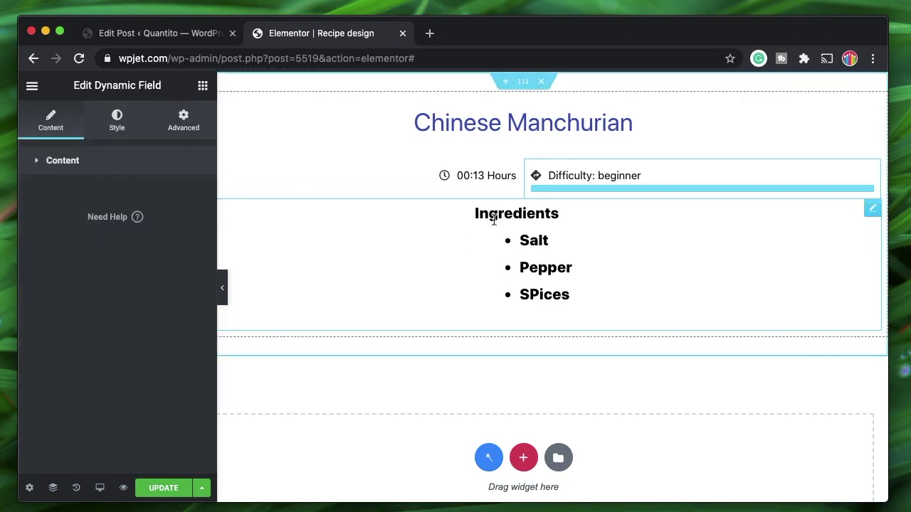
{"action": "left_click", "coordinate": [523, 81]}
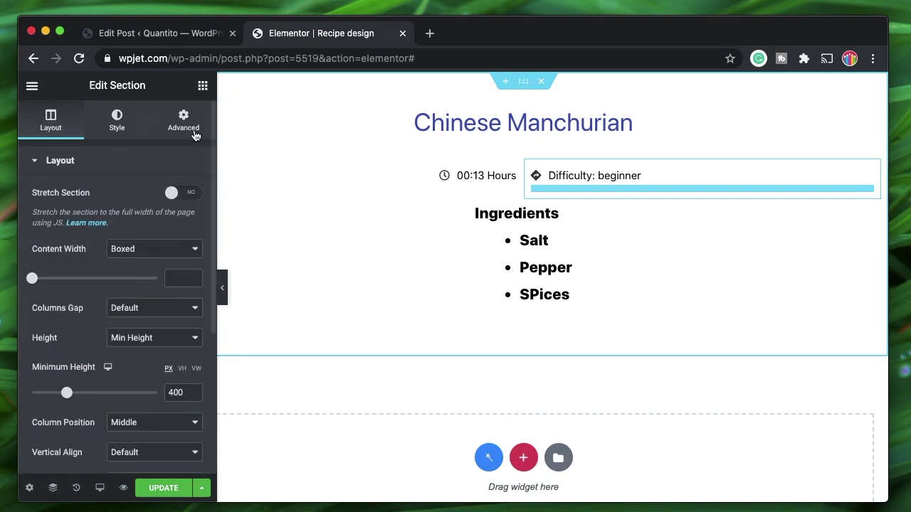
- Check the recipe post's custom fields down to Gallery and add a Dynamic Field widget beneath the ingredients list in the recipe design
{"action": "left_click", "coordinate": [193, 34]}
{"action": "scroll", "coordinate": [380, 320], "scroll_direction": "down", "scroll_amount": 5}
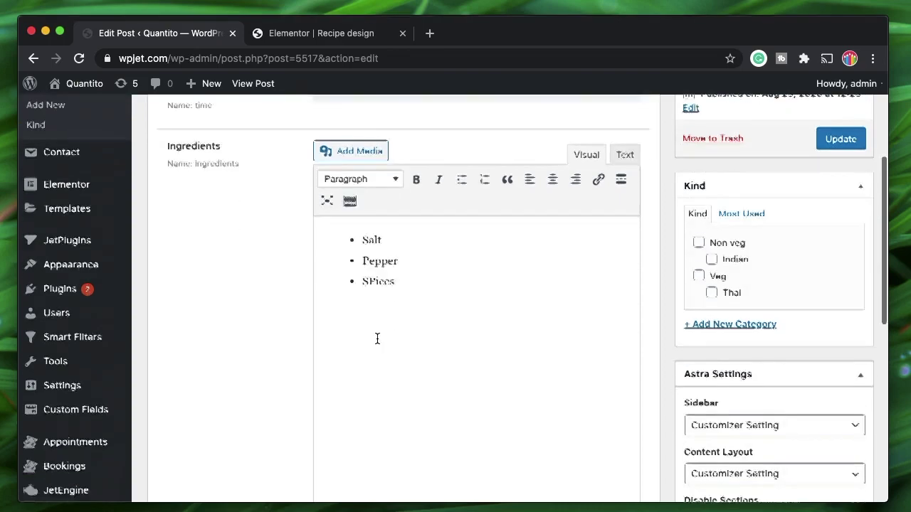
{"action": "scroll", "coordinate": [373, 308], "scroll_direction": "down", "scroll_amount": 2}
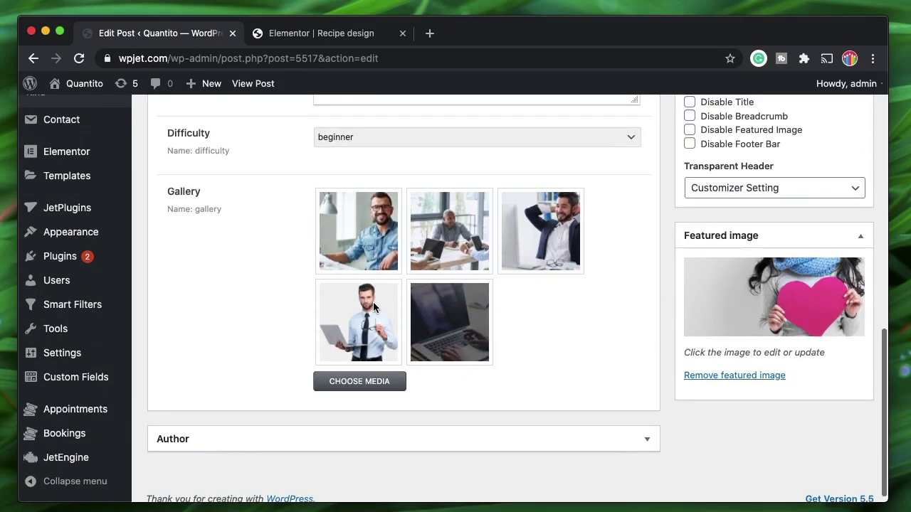
{"action": "left_click", "coordinate": [323, 32]}
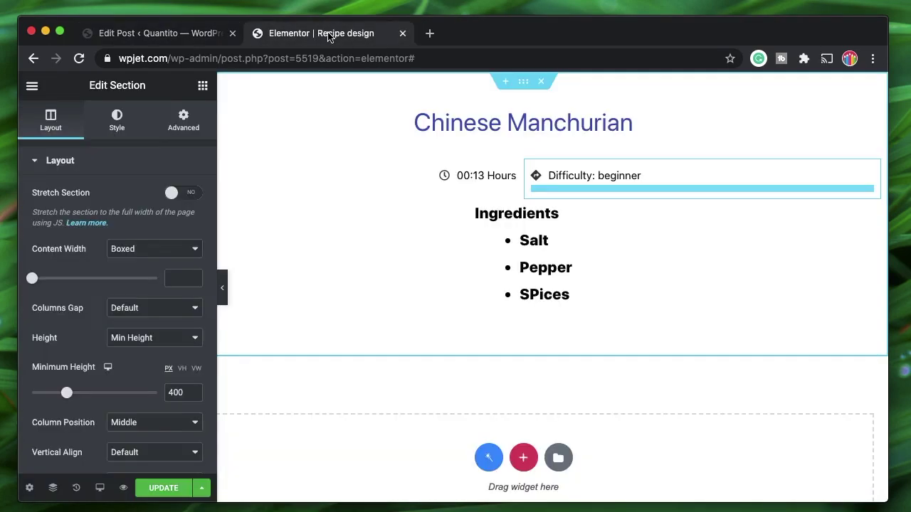
{"action": "left_click", "coordinate": [202, 86]}
{"action": "scroll", "coordinate": [141, 293], "scroll_direction": "down", "scroll_amount": 20}
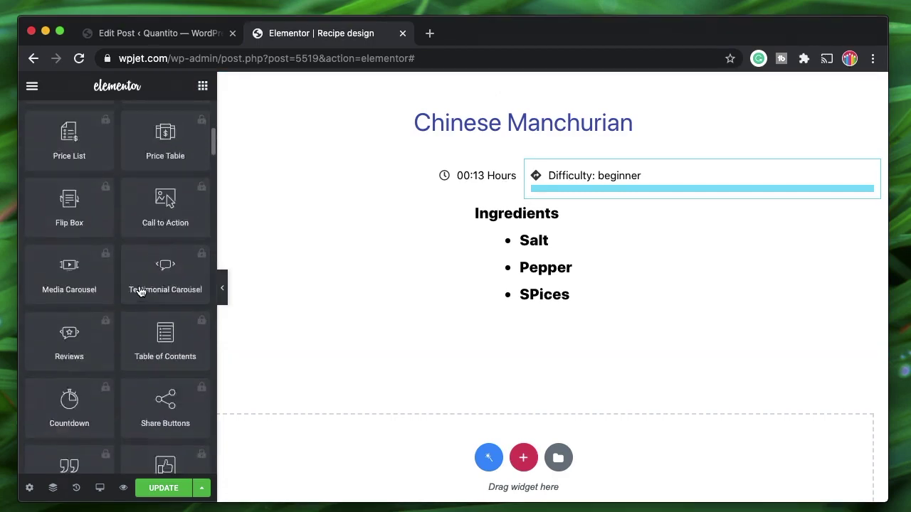
{"action": "scroll", "coordinate": [141, 286], "scroll_direction": "down", "scroll_amount": 10}
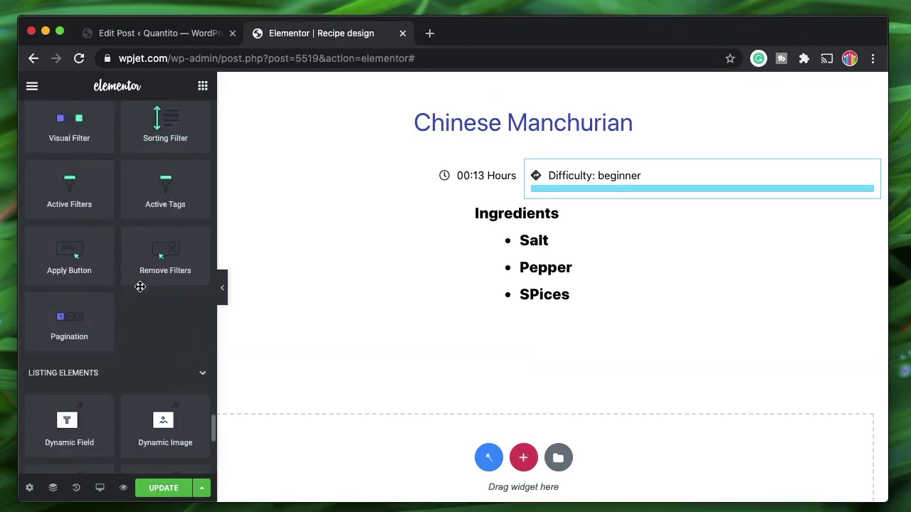
{"action": "scroll", "coordinate": [105, 266], "scroll_direction": "up", "scroll_amount": 2}
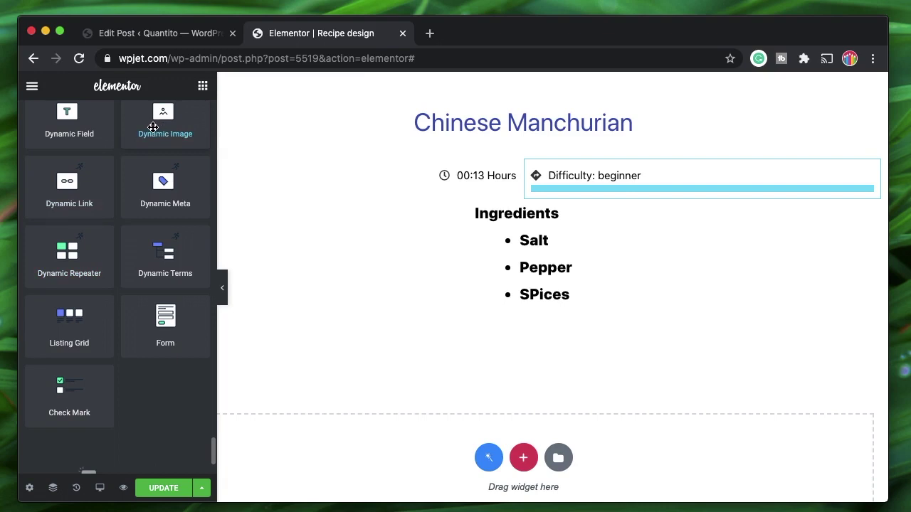
{"action": "left_click_drag", "start_coordinate": [68, 128], "coordinate": [512, 324]}
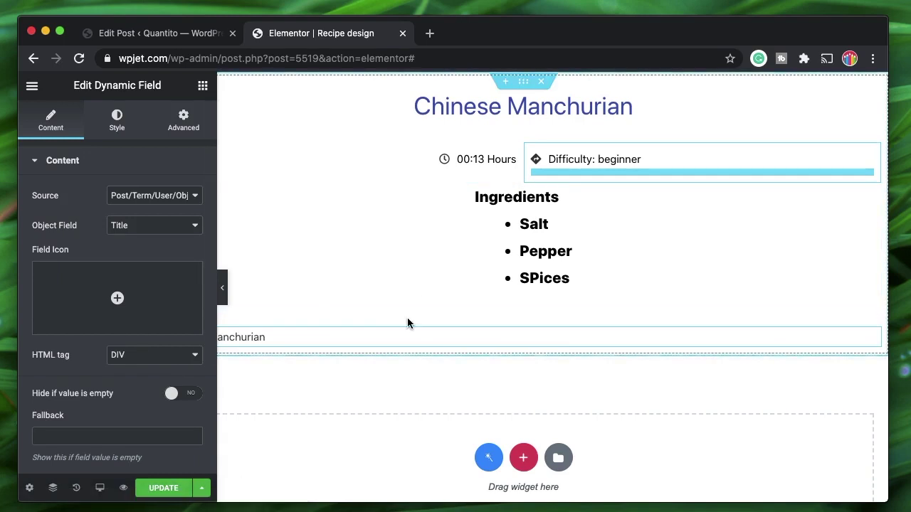
- Set the added dynamic field's source to Meta Data and its meta field to Gallery
{"action": "left_click", "coordinate": [158, 196]}
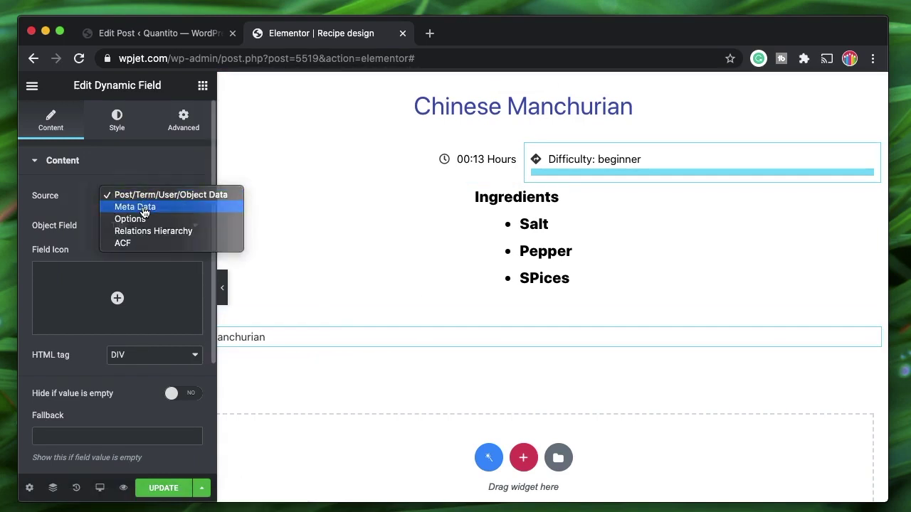
{"action": "left_click", "coordinate": [143, 207]}
{"action": "left_click", "coordinate": [142, 225]}
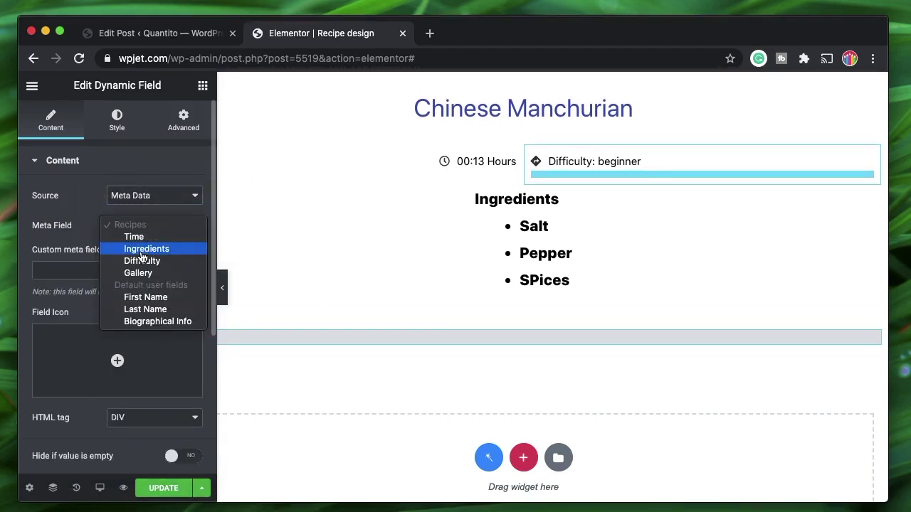
{"action": "left_click", "coordinate": [139, 275]}
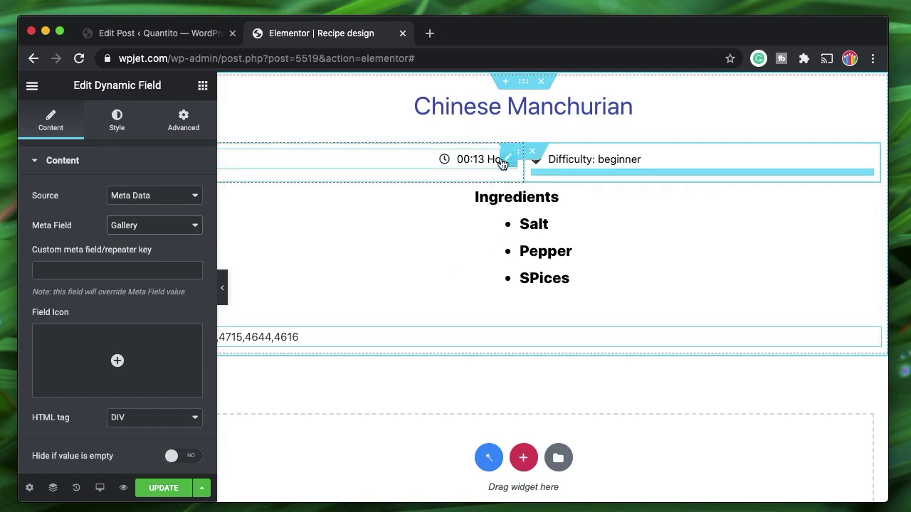
- Enable filtered field output for the gallery field and set its callback to Images gallery slider
{"action": "scroll", "coordinate": [81, 314], "scroll_direction": "down", "scroll_amount": 3}
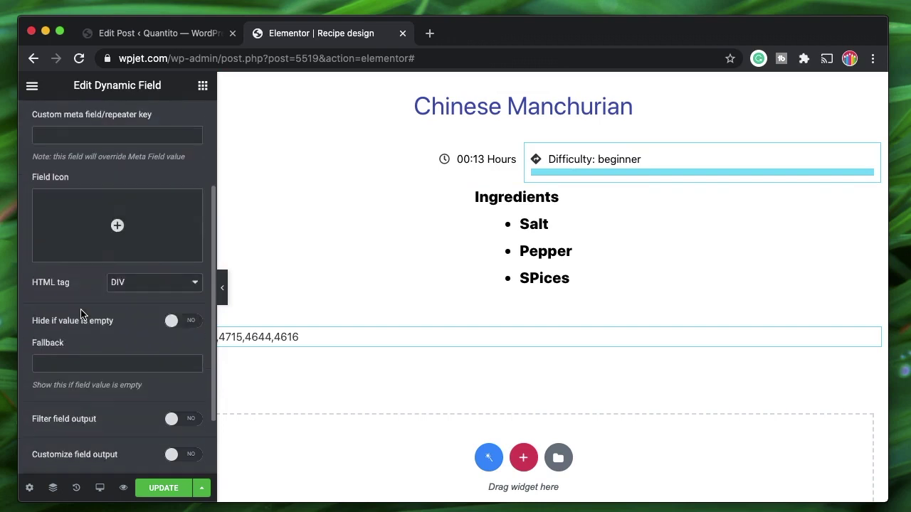
{"action": "scroll", "coordinate": [81, 313], "scroll_direction": "down", "scroll_amount": 2}
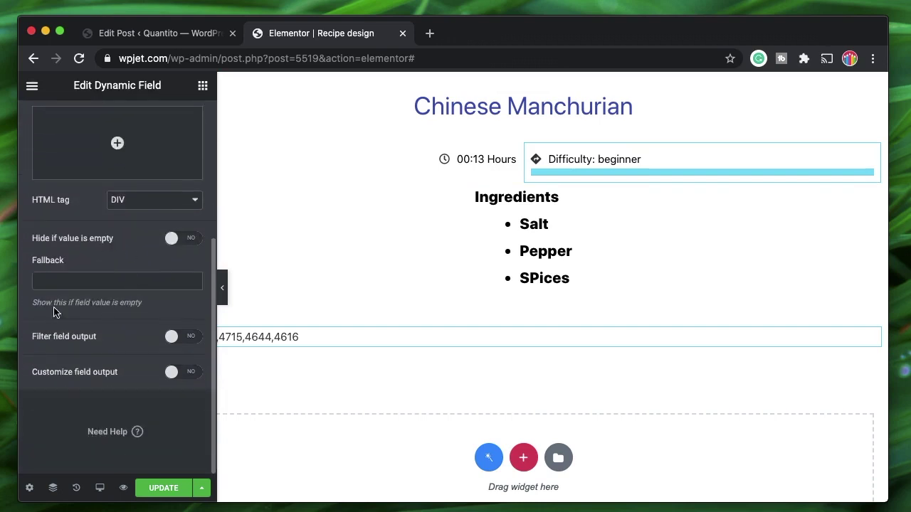
{"action": "left_click", "coordinate": [176, 338]}
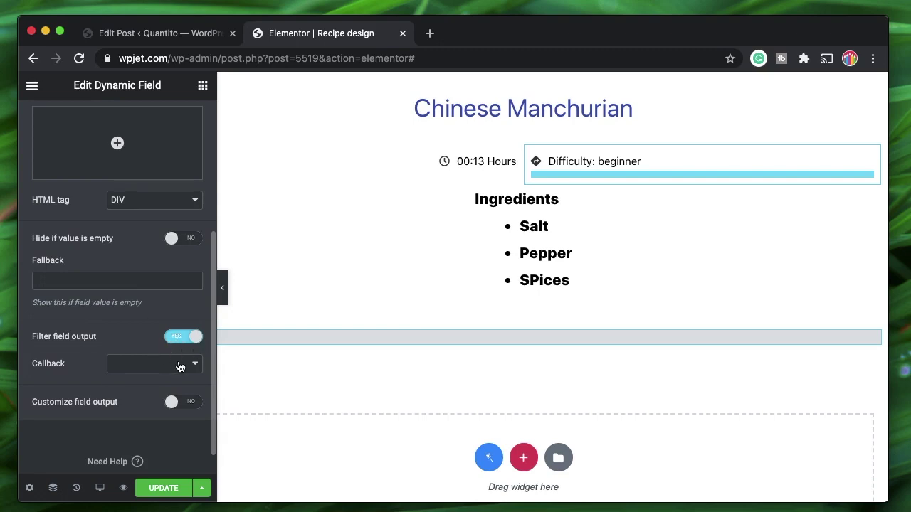
{"action": "left_click", "coordinate": [180, 365]}
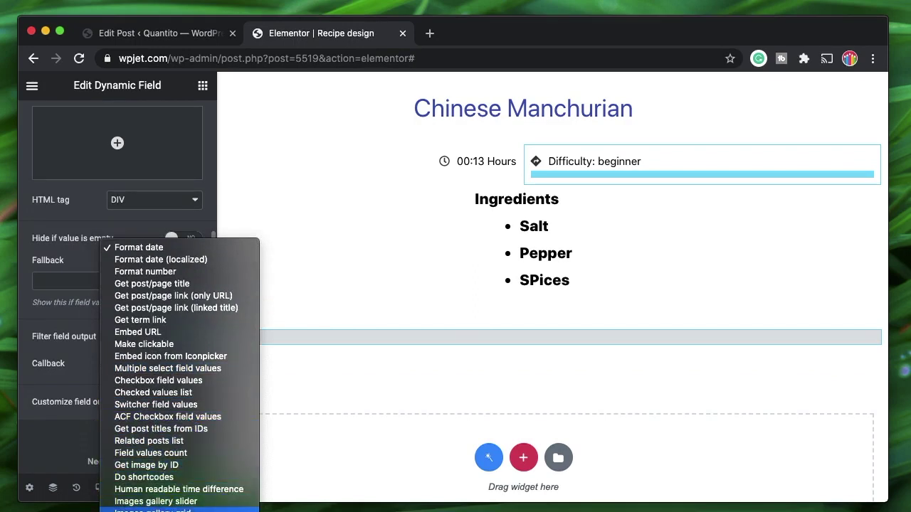
{"action": "left_click", "coordinate": [160, 501]}
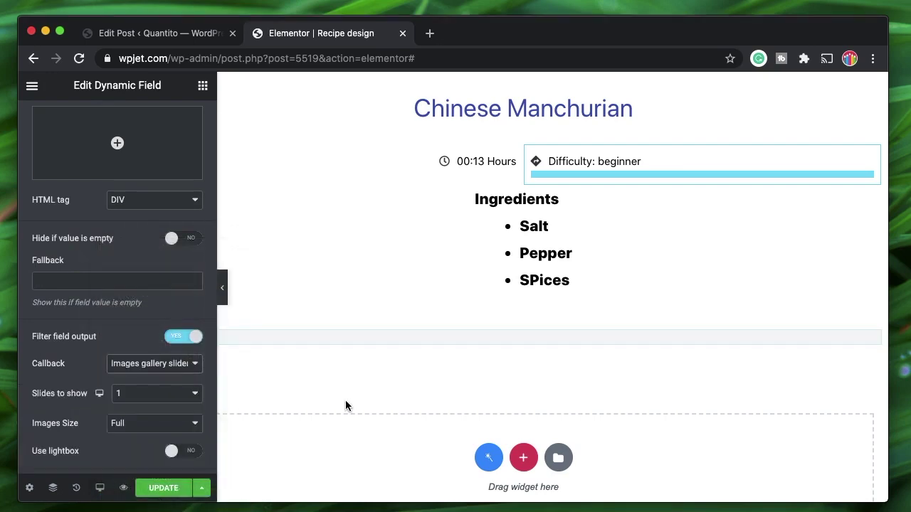
- Preview the gallery slider on the page by advancing through its images
{"action": "scroll", "coordinate": [346, 400], "scroll_direction": "down", "scroll_amount": 6}
{"action": "scroll", "coordinate": [346, 400], "scroll_direction": "up", "scroll_amount": 1}
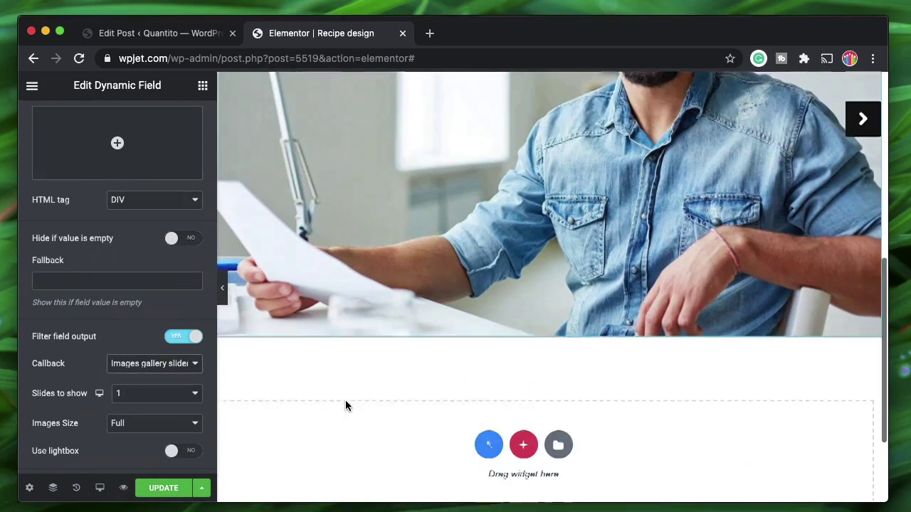
{"action": "scroll", "coordinate": [345, 405], "scroll_direction": "up", "scroll_amount": 2}
{"action": "scroll", "coordinate": [719, 205], "scroll_direction": "up", "scroll_amount": 1}
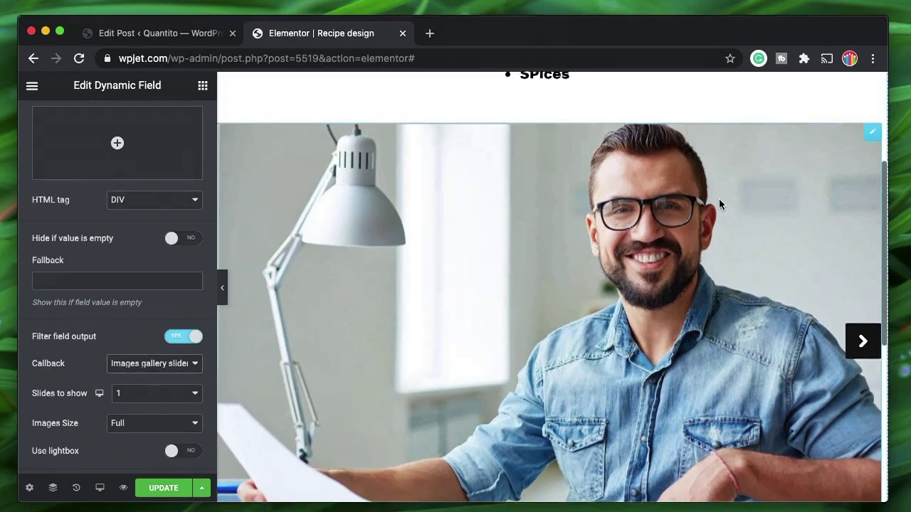
{"action": "left_click", "coordinate": [860, 346]}
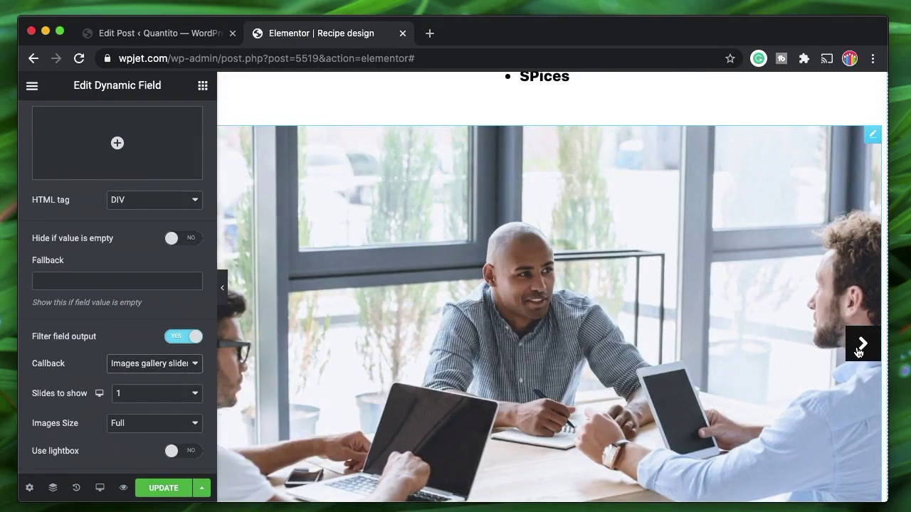
{"action": "left_click", "coordinate": [860, 346]}
{"action": "left_click", "coordinate": [859, 345]}
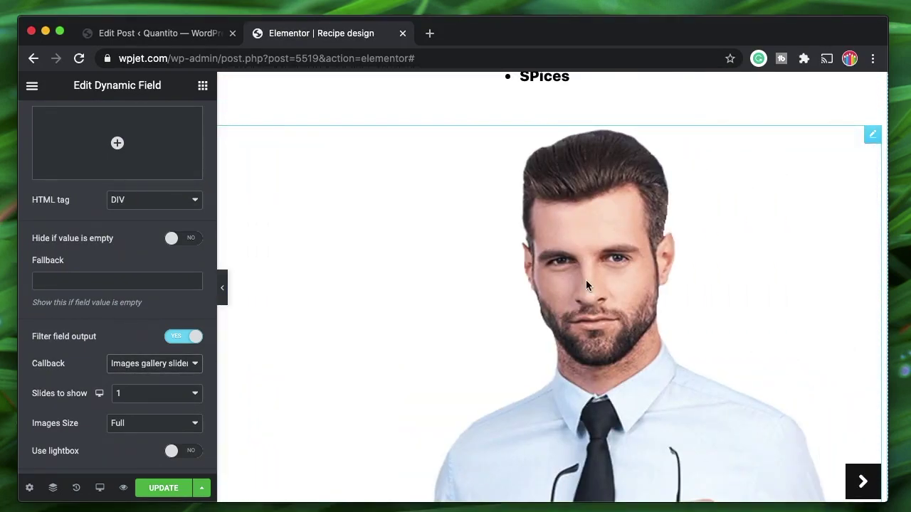
- Change the gallery field's callback to Images gallery grid
{"action": "left_click", "coordinate": [138, 366]}
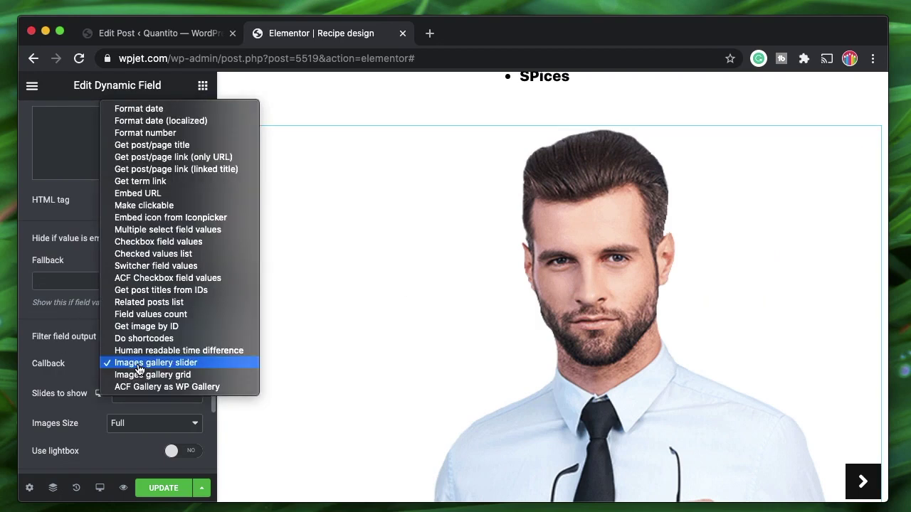
{"action": "left_click", "coordinate": [140, 374]}
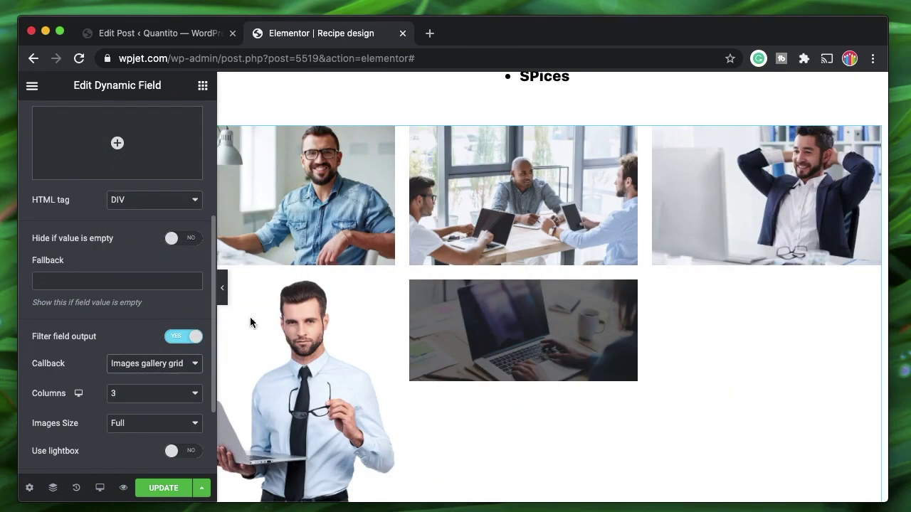
{"action": "scroll", "coordinate": [528, 245], "scroll_direction": "up", "scroll_amount": 2}
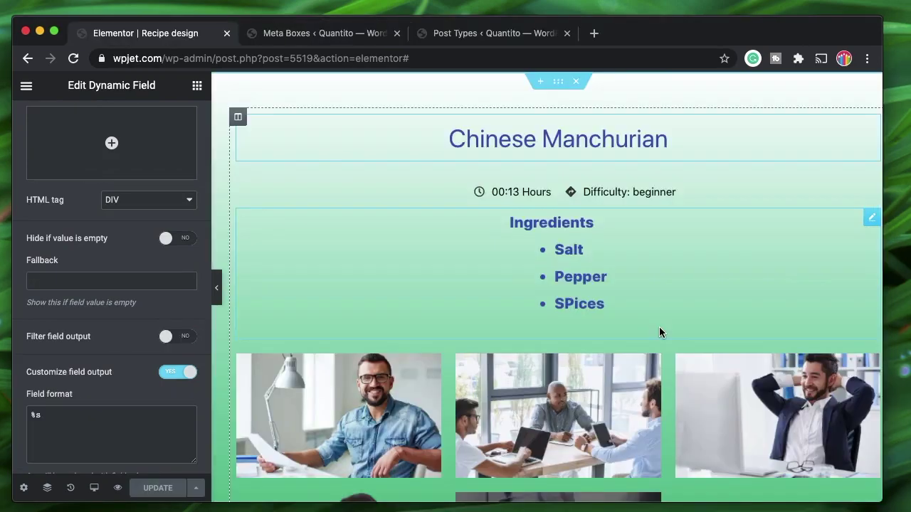
- Review the recipe layout with its image grid and the available Listing Elements widgets
{"action": "scroll", "coordinate": [659, 326], "scroll_direction": "down", "scroll_amount": 4}
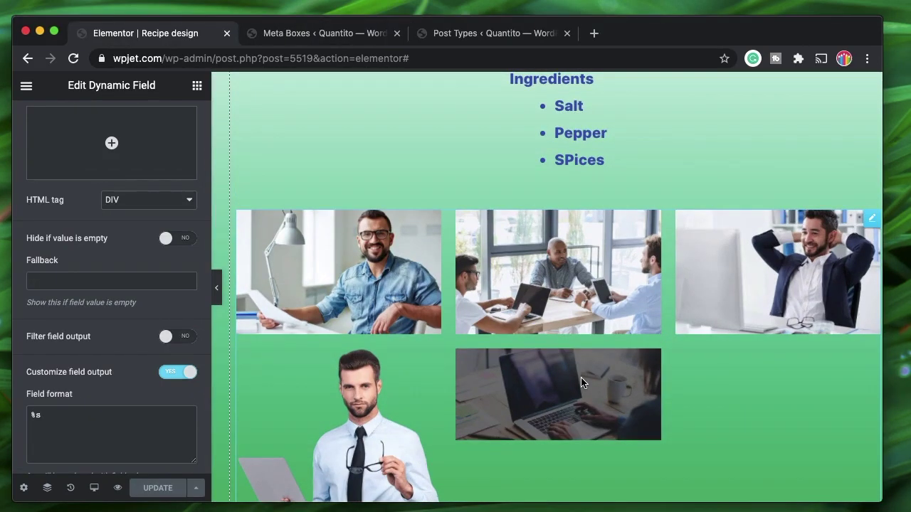
{"action": "scroll", "coordinate": [579, 380], "scroll_direction": "up", "scroll_amount": 1}
{"action": "left_click", "coordinate": [871, 242]}
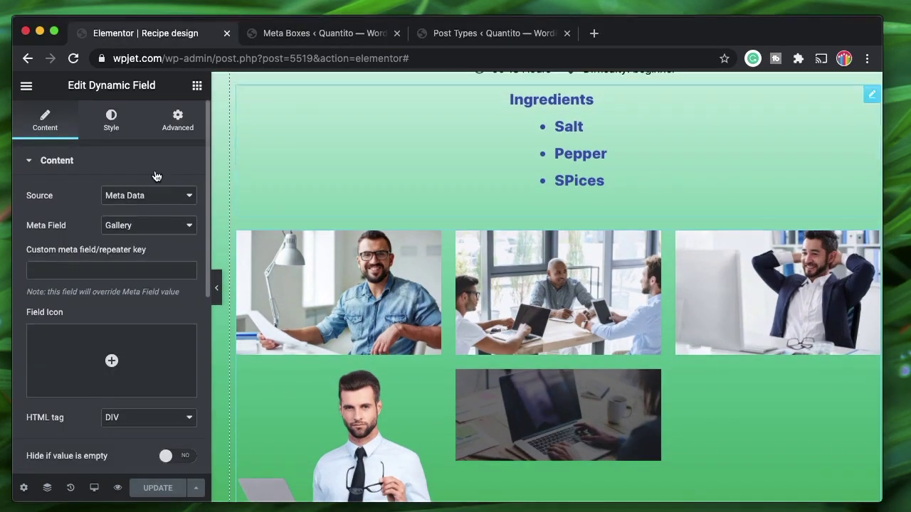
{"action": "left_click", "coordinate": [197, 85]}
{"action": "scroll", "coordinate": [145, 253], "scroll_direction": "down", "scroll_amount": 10}
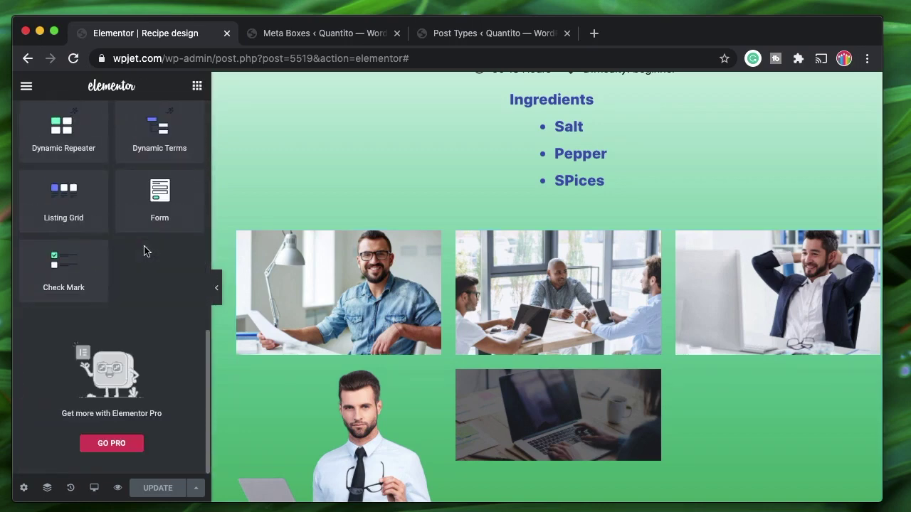
{"action": "scroll", "coordinate": [138, 299], "scroll_direction": "up", "scroll_amount": 5}
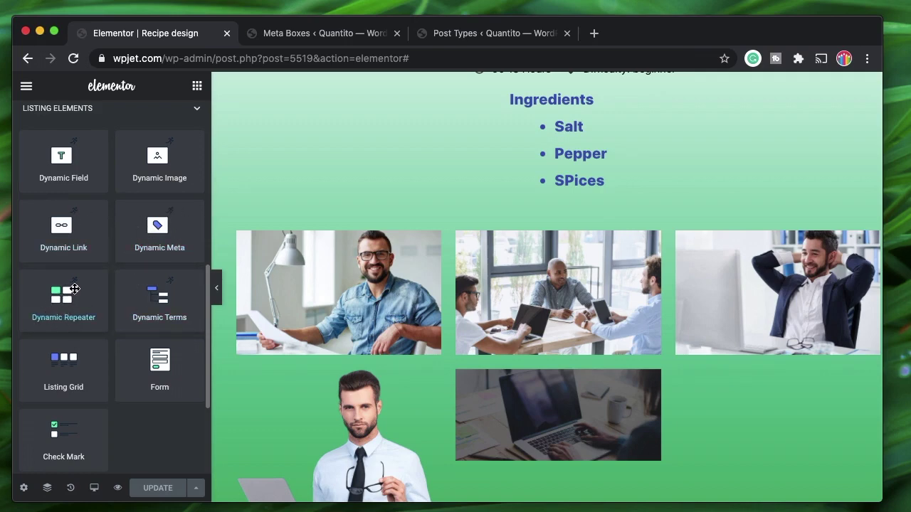
{"action": "scroll", "coordinate": [81, 366], "scroll_direction": "up", "scroll_amount": 1}
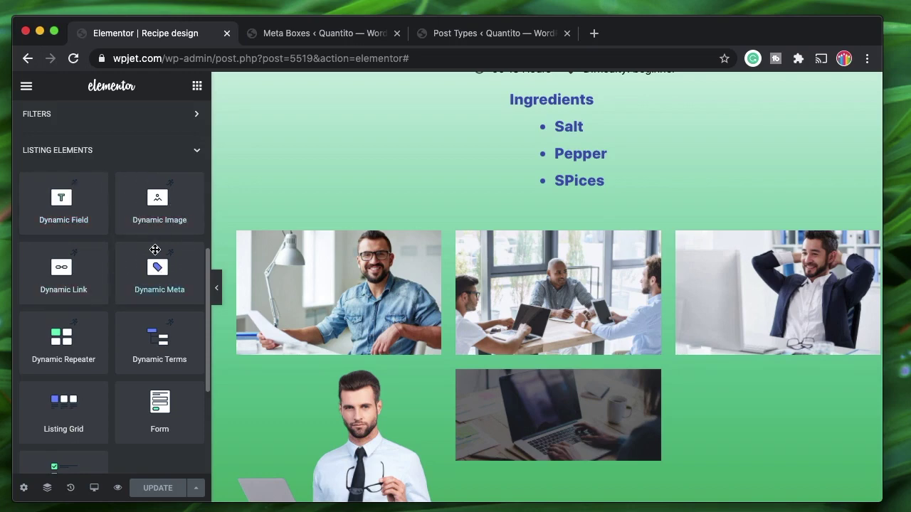
{"action": "scroll", "coordinate": [155, 249], "scroll_direction": "down", "scroll_amount": 1}
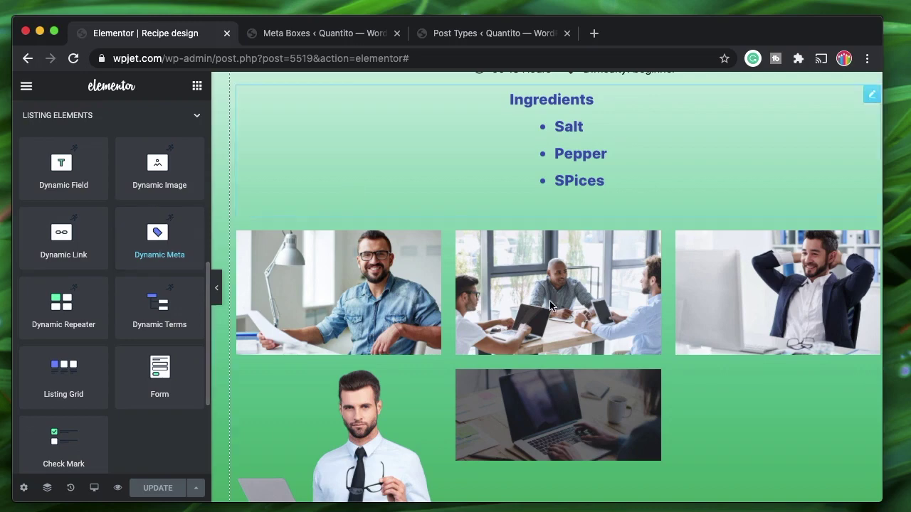
{"action": "scroll", "coordinate": [567, 345], "scroll_direction": "up", "scroll_amount": 2}
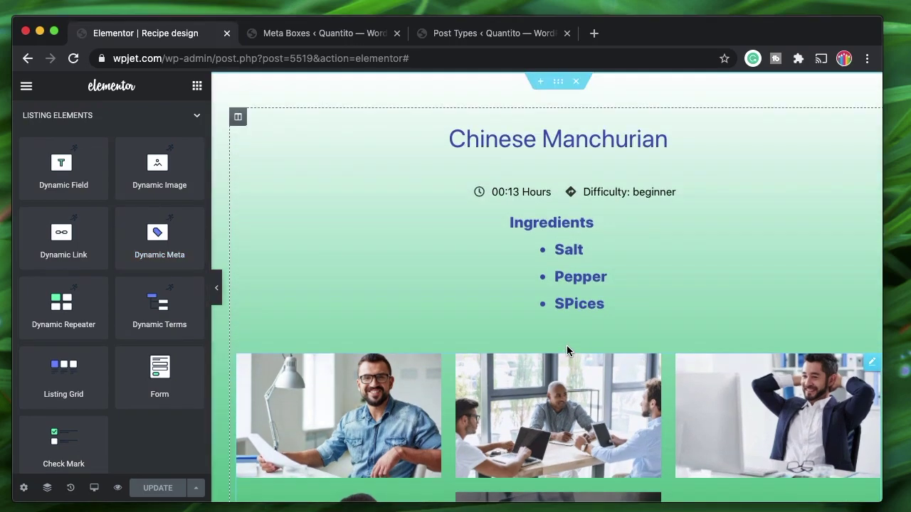
- Add the word "Recipe" after %s in the recipe title field's format
{"action": "left_click", "coordinate": [580, 135]}
{"action": "scroll", "coordinate": [127, 413], "scroll_direction": "down", "scroll_amount": 5}
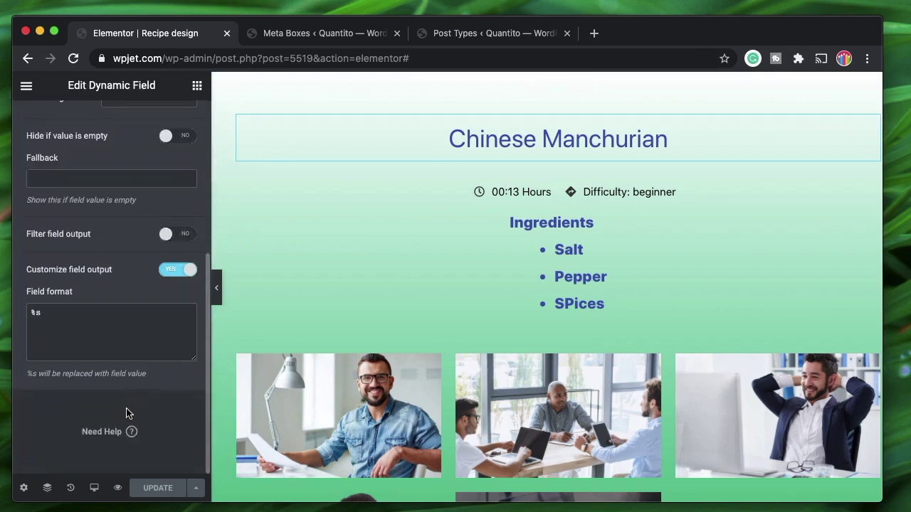
{"action": "left_click", "coordinate": [108, 308]}
{"action": "type", "text": "R"}
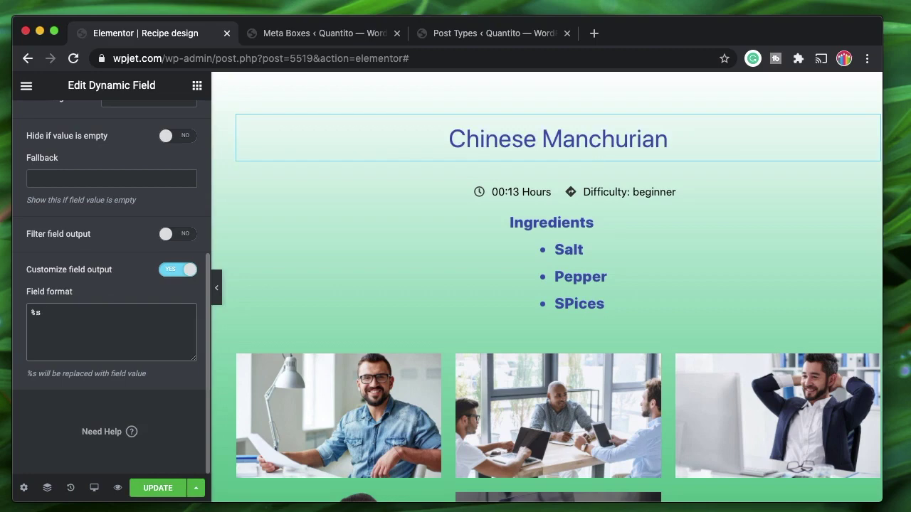
{"action": "type", "text": "eci"}
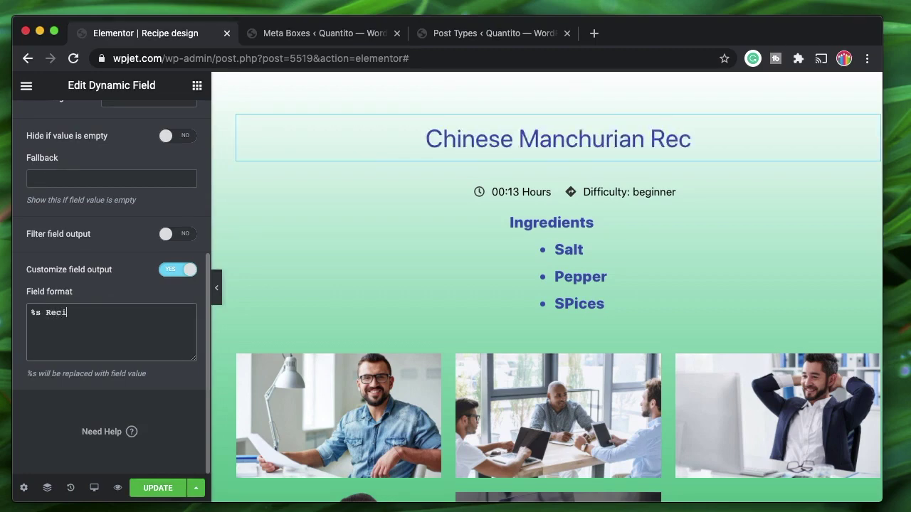
{"action": "type", "text": "pe"}
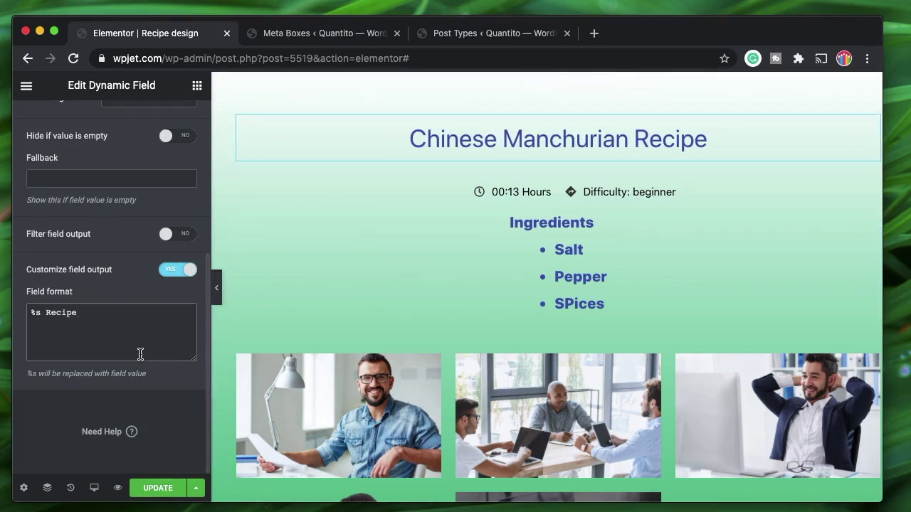
{"action": "double_click", "coordinate": [58, 313]}
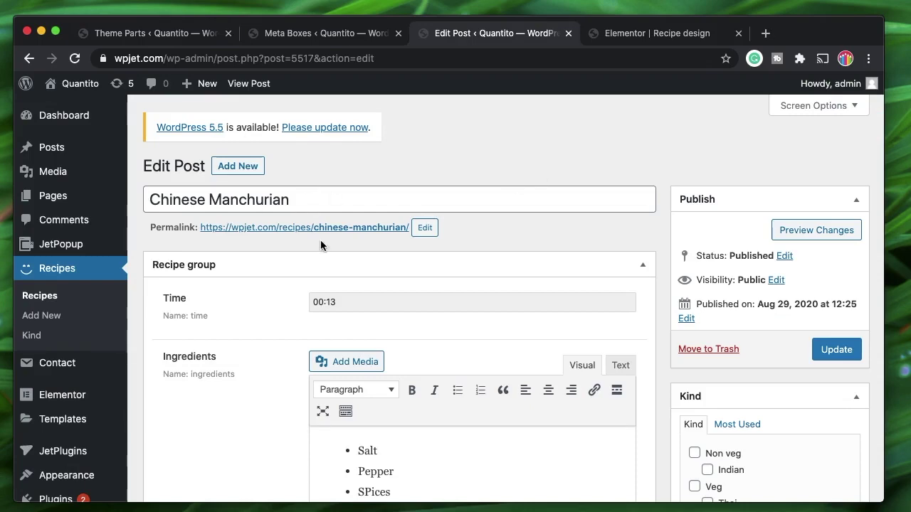
- Assign the kinds Veg, Thai and Indian to the Chinese Manchurian recipe post and update it
{"action": "scroll", "coordinate": [320, 245], "scroll_direction": "down", "scroll_amount": 5}
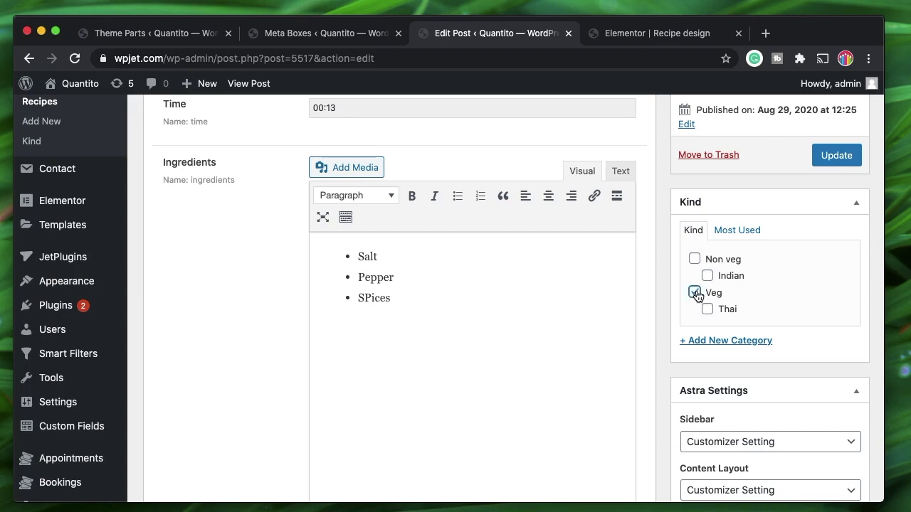
{"action": "left_click", "coordinate": [694, 292]}
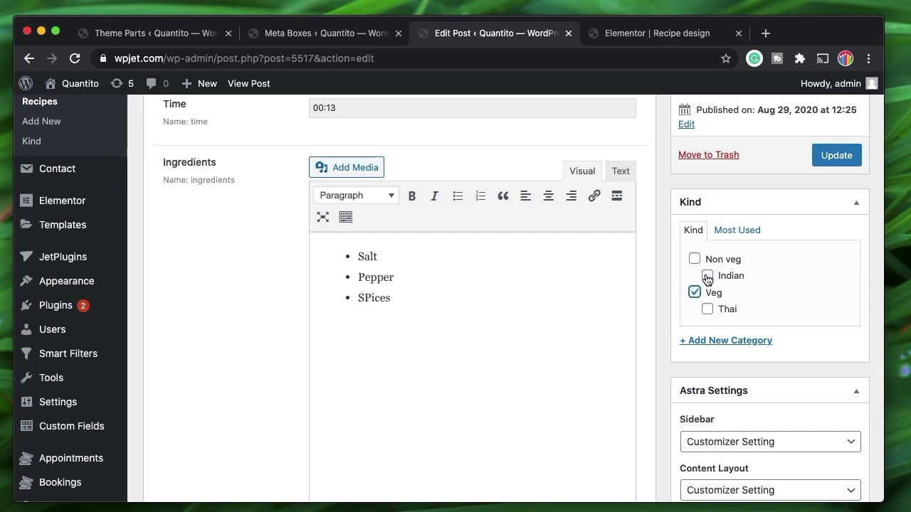
{"action": "left_click", "coordinate": [707, 312]}
{"action": "left_click", "coordinate": [707, 276]}
{"action": "scroll", "coordinate": [368, 316], "scroll_direction": "up", "scroll_amount": 5}
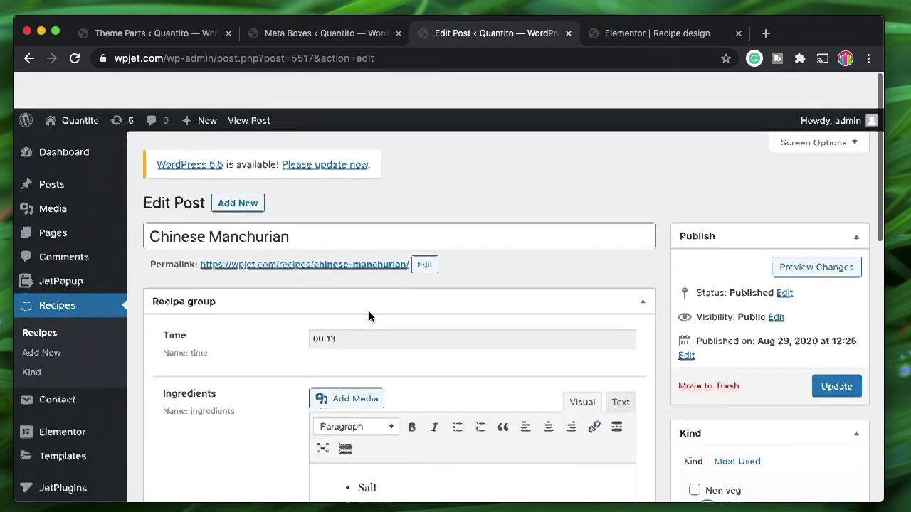
{"action": "scroll", "coordinate": [463, 321], "scroll_direction": "down", "scroll_amount": 4}
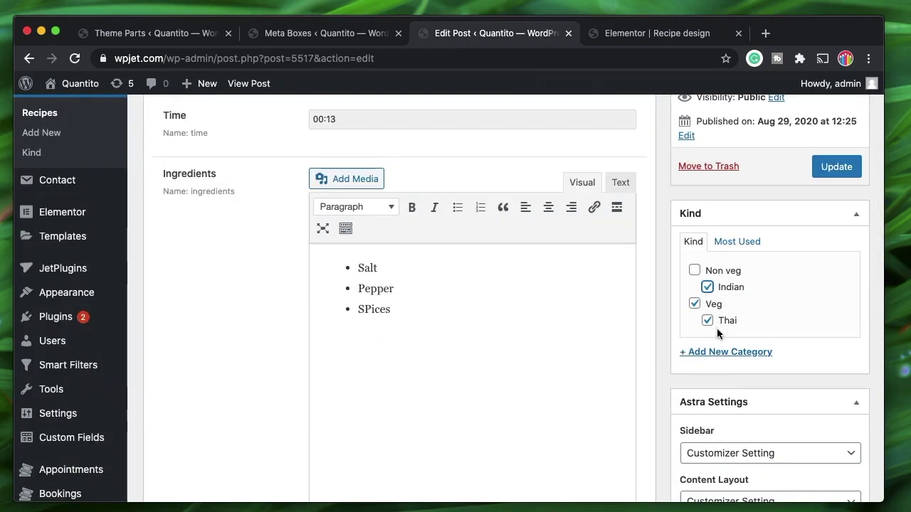
{"action": "left_click", "coordinate": [832, 174]}
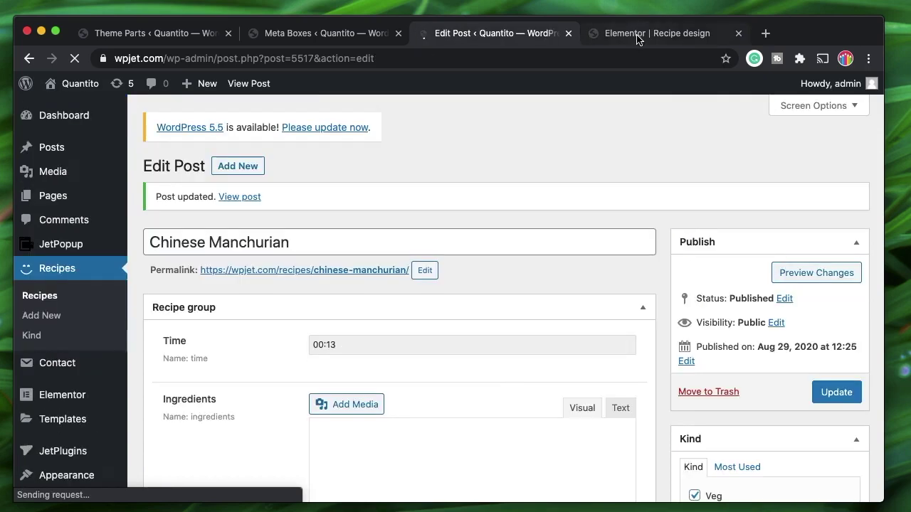
- Return to the Recipe design page's widget list and collapse the categories above Listing Elements to reach its widgets
{"action": "left_click", "coordinate": [636, 34]}
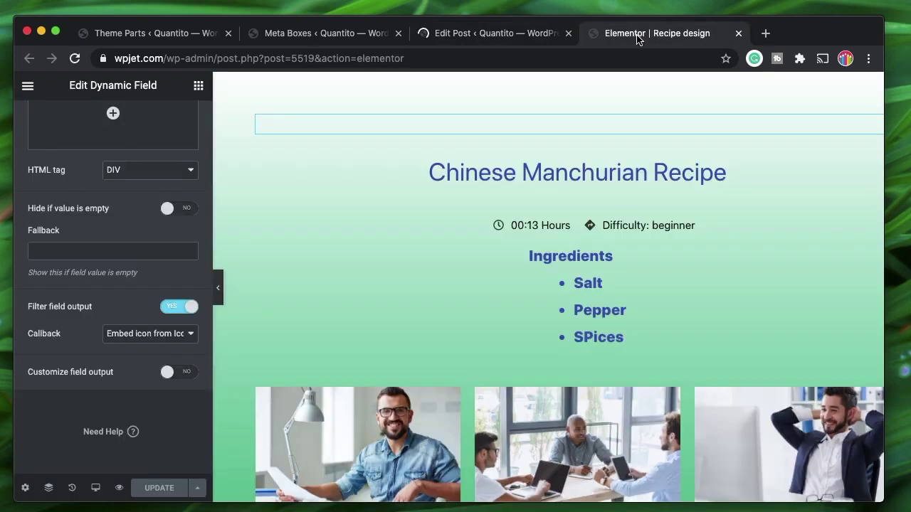
{"action": "scroll", "coordinate": [160, 231], "scroll_direction": "up", "scroll_amount": 5}
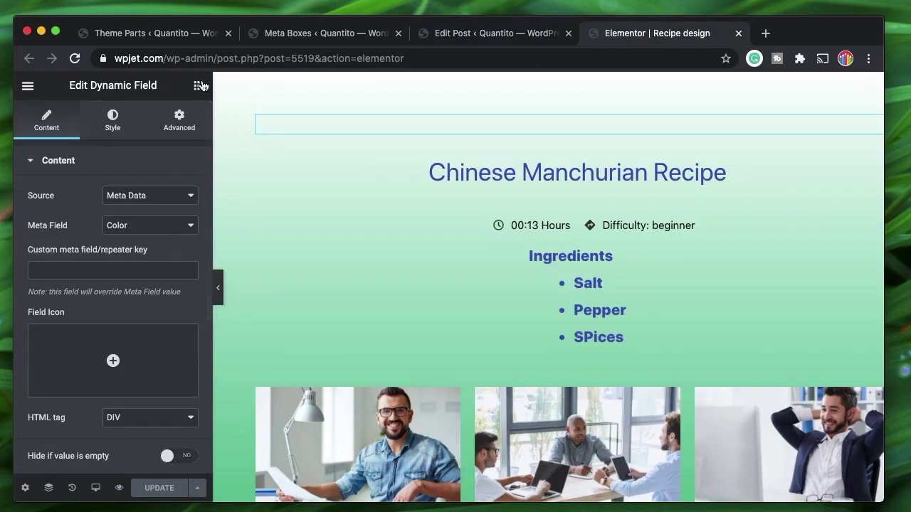
{"action": "left_click", "coordinate": [391, 103]}
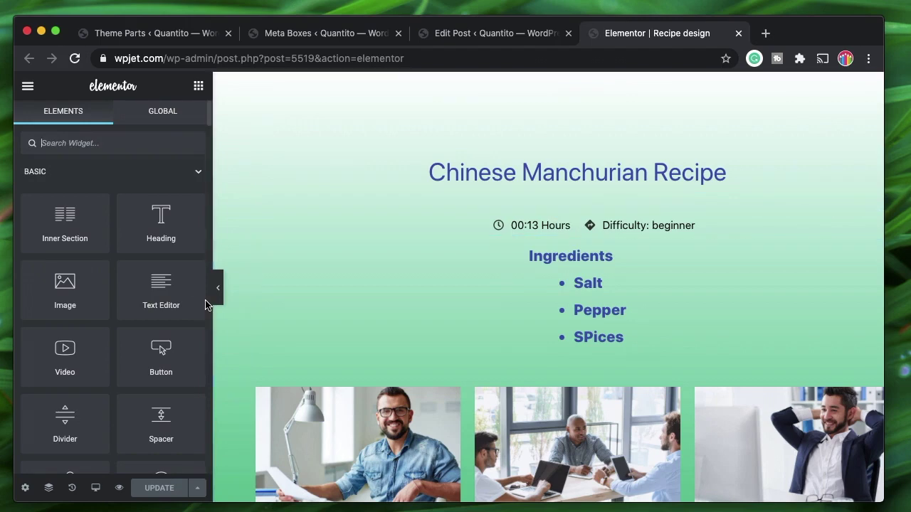
{"action": "left_click", "coordinate": [82, 175]}
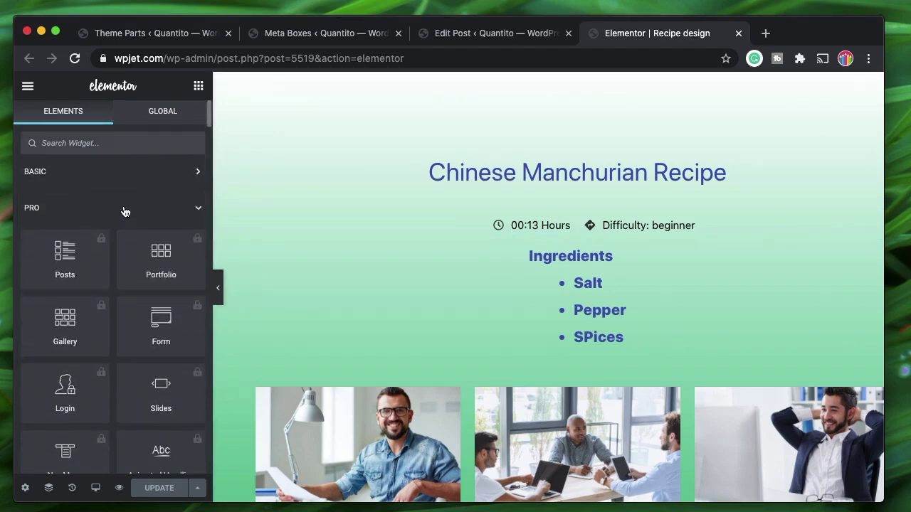
{"action": "left_click", "coordinate": [124, 216]}
{"action": "left_click", "coordinate": [131, 245]}
{"action": "scroll", "coordinate": [131, 244], "scroll_direction": "down", "scroll_amount": 10}
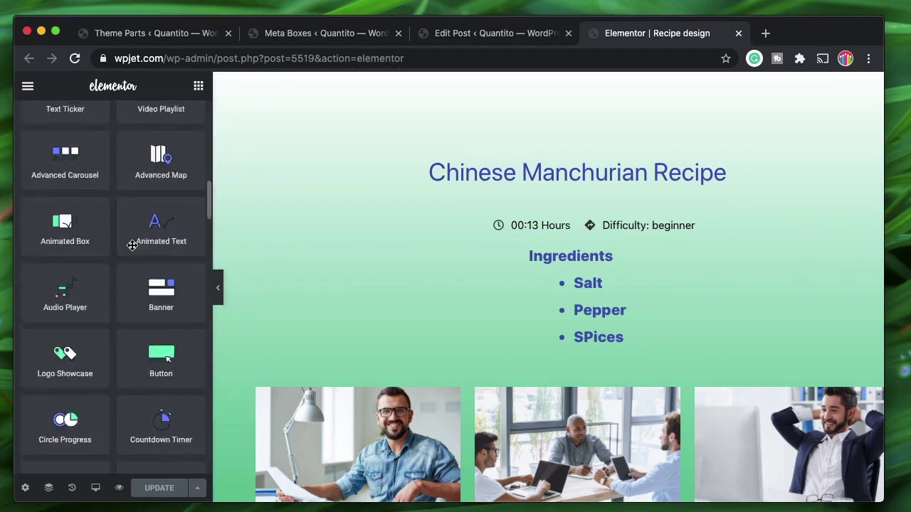
{"action": "scroll", "coordinate": [132, 245], "scroll_direction": "up", "scroll_amount": 15}
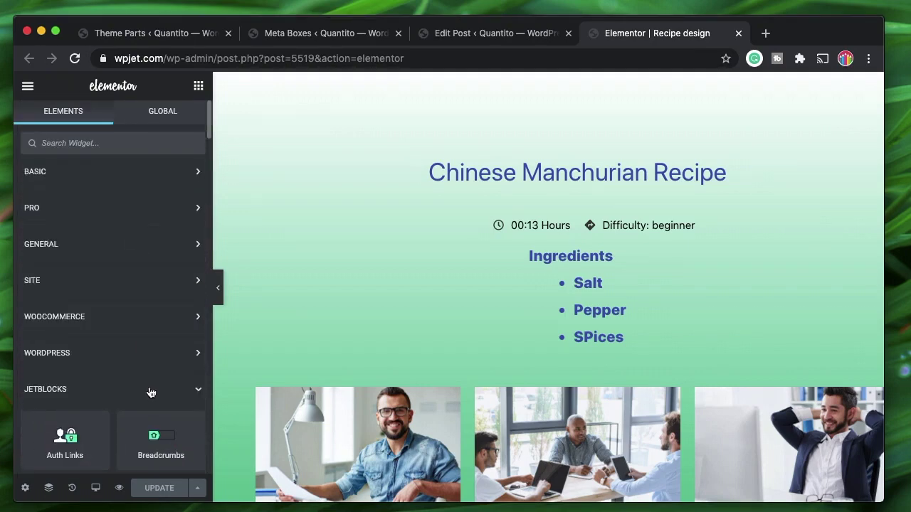
{"action": "left_click", "coordinate": [151, 391]}
{"action": "scroll", "coordinate": [151, 392], "scroll_direction": "down", "scroll_amount": 8}
{"action": "scroll", "coordinate": [98, 277], "scroll_direction": "up", "scroll_amount": 5}
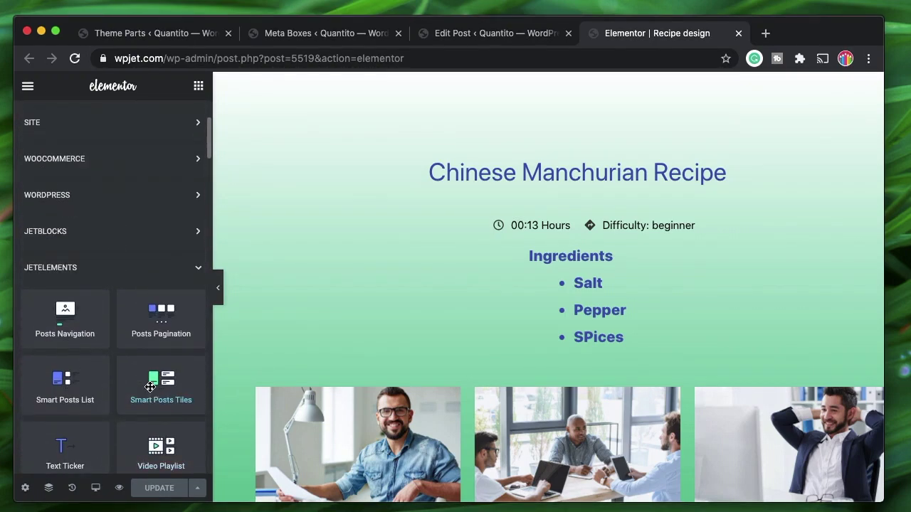
{"action": "left_click", "coordinate": [99, 277]}
{"action": "scroll", "coordinate": [132, 321], "scroll_direction": "down", "scroll_amount": 1}
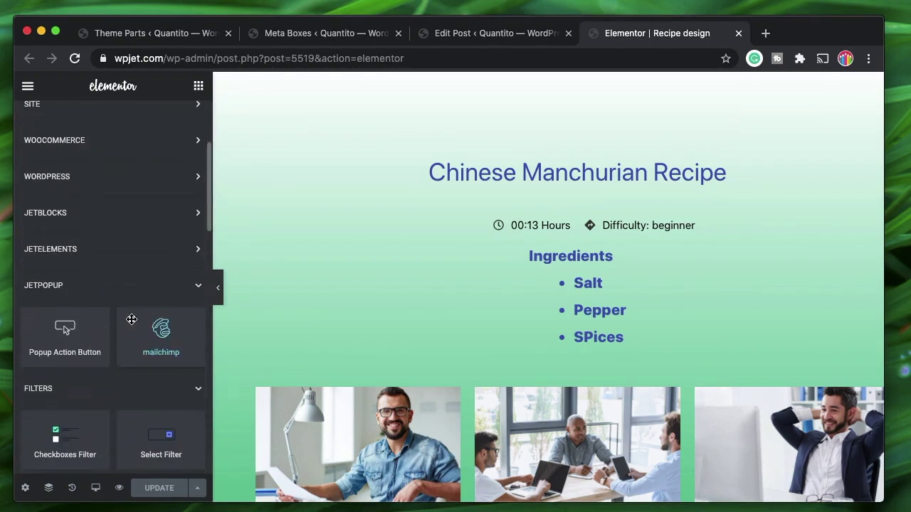
{"action": "left_click", "coordinate": [114, 292]}
{"action": "left_click", "coordinate": [135, 317]}
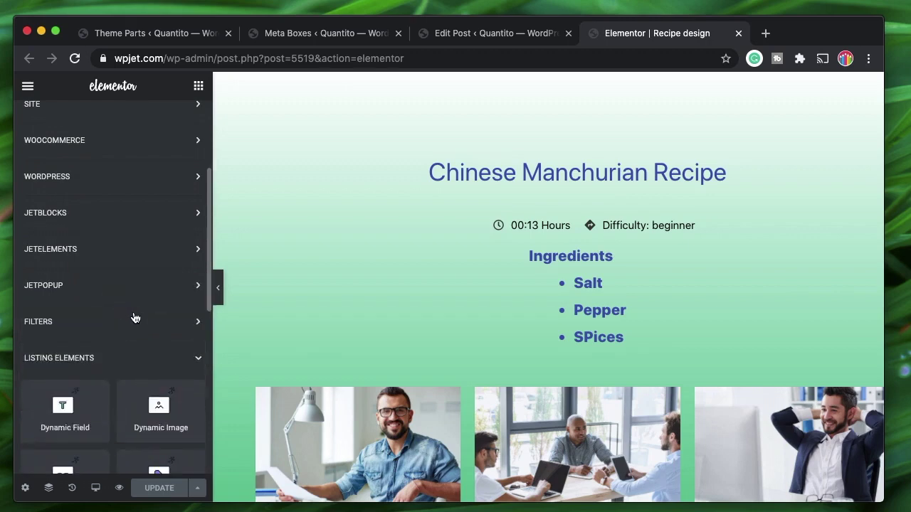
{"action": "scroll", "coordinate": [134, 316], "scroll_direction": "down", "scroll_amount": 5}
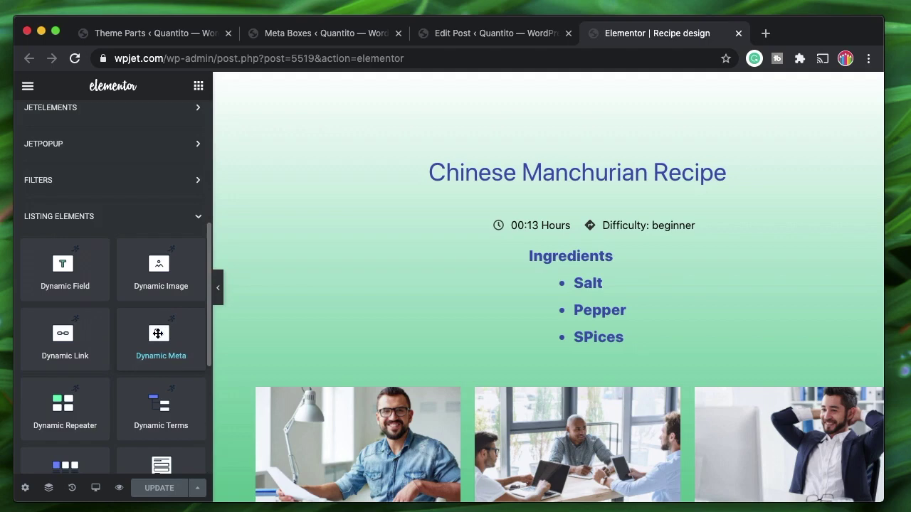
- Try a Dynamic Meta widget between the ingredients list and the image grid, and check the kinds assigned to the recipe post
{"action": "left_click_drag", "start_coordinate": [158, 333], "coordinate": [553, 354]}
{"action": "left_click", "coordinate": [482, 40]}
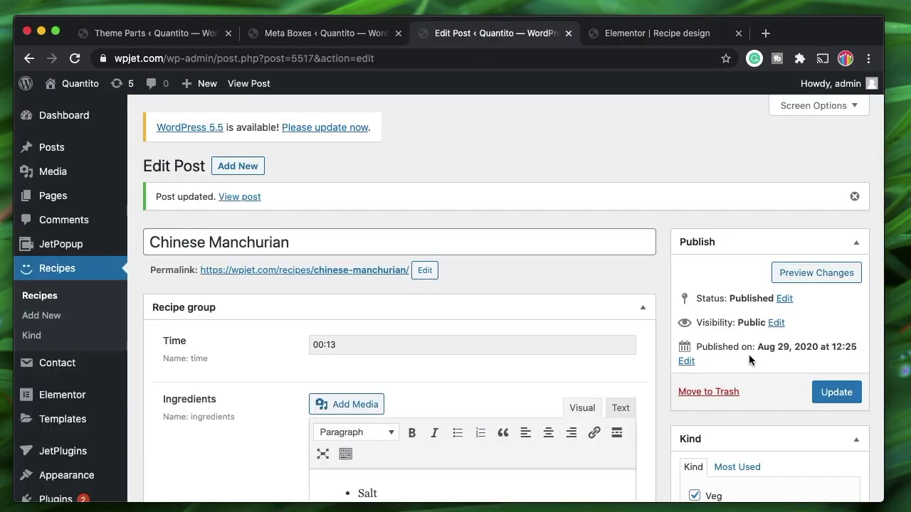
{"action": "scroll", "coordinate": [729, 397], "scroll_direction": "down", "scroll_amount": 5}
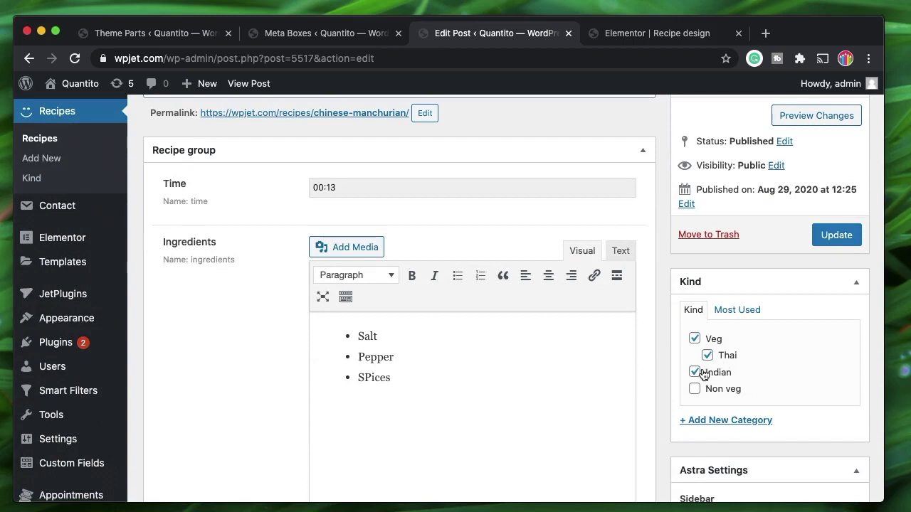
{"action": "left_click", "coordinate": [703, 372]}
{"action": "left_click", "coordinate": [648, 38]}
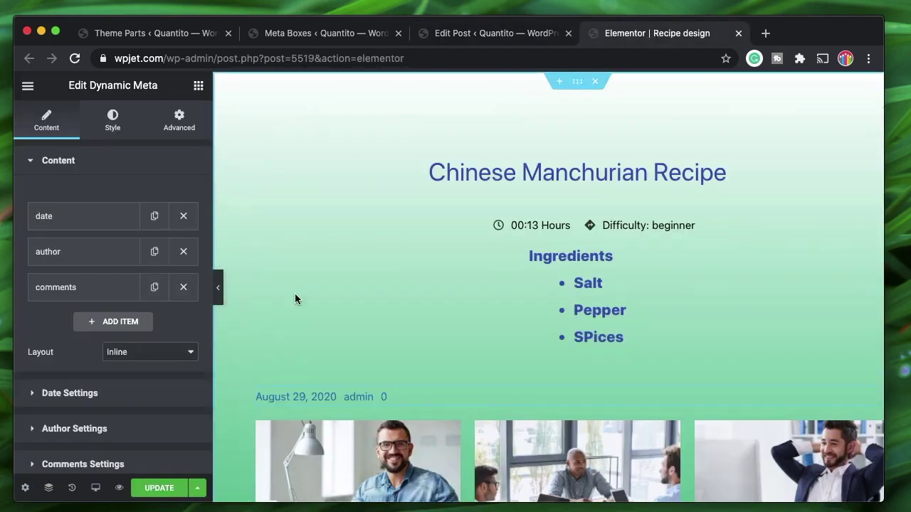
- Save the recipe design and delete the Dynamic Meta widget above the image grid
{"action": "left_click", "coordinate": [160, 488]}
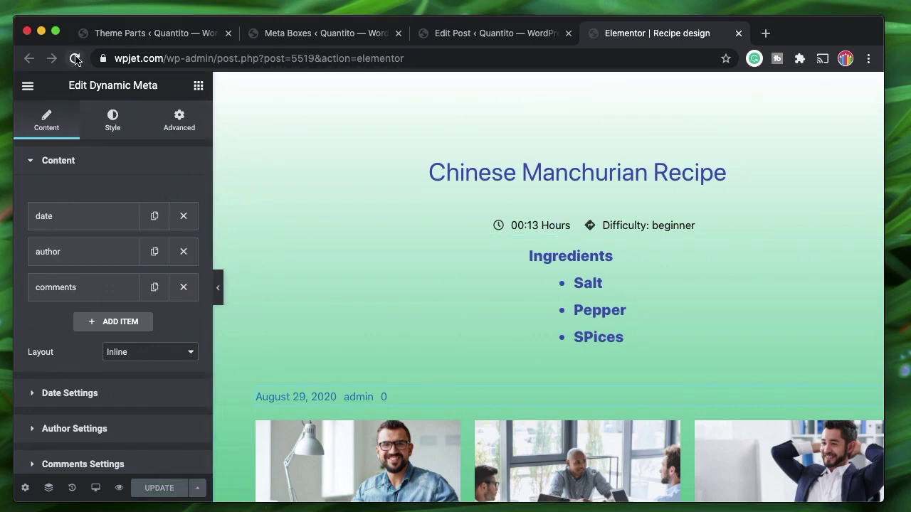
{"action": "right_click", "coordinate": [344, 402]}
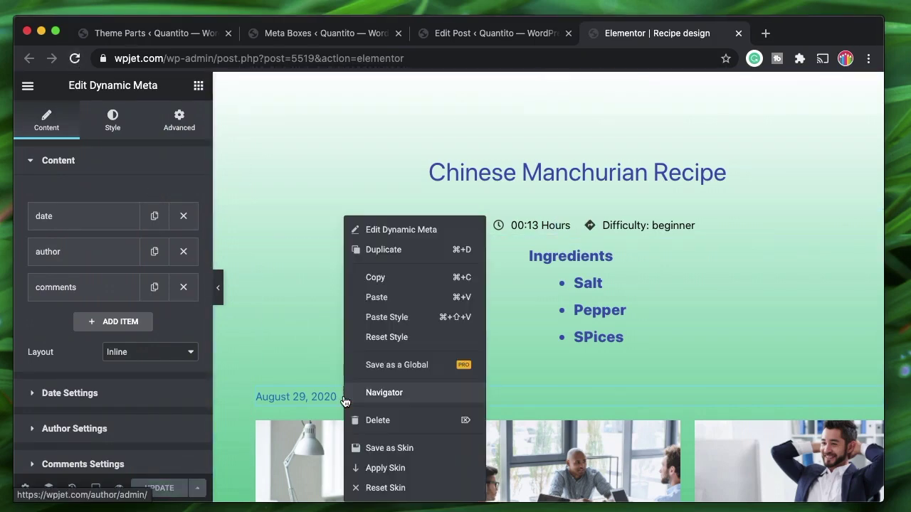
{"action": "left_click", "coordinate": [389, 425]}
- Add a Dynamic Terms widget between the ingredients list and the image grid, save the design and reload the editor
{"action": "scroll", "coordinate": [97, 333], "scroll_direction": "down", "scroll_amount": 10}
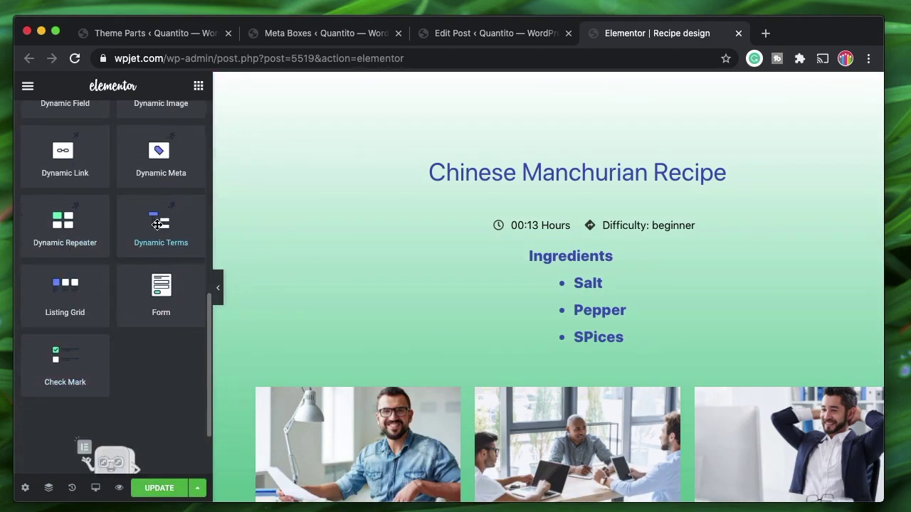
{"action": "left_click_drag", "start_coordinate": [158, 226], "coordinate": [563, 362]}
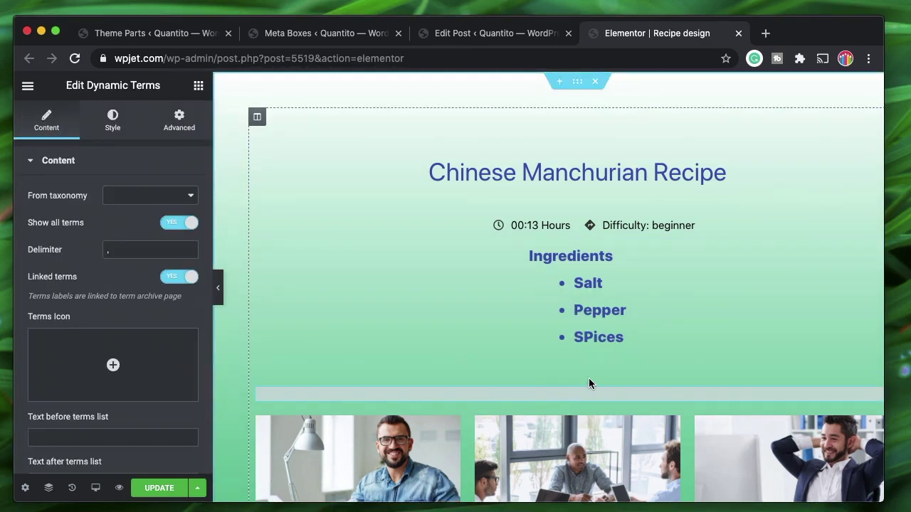
{"action": "left_click", "coordinate": [155, 490]}
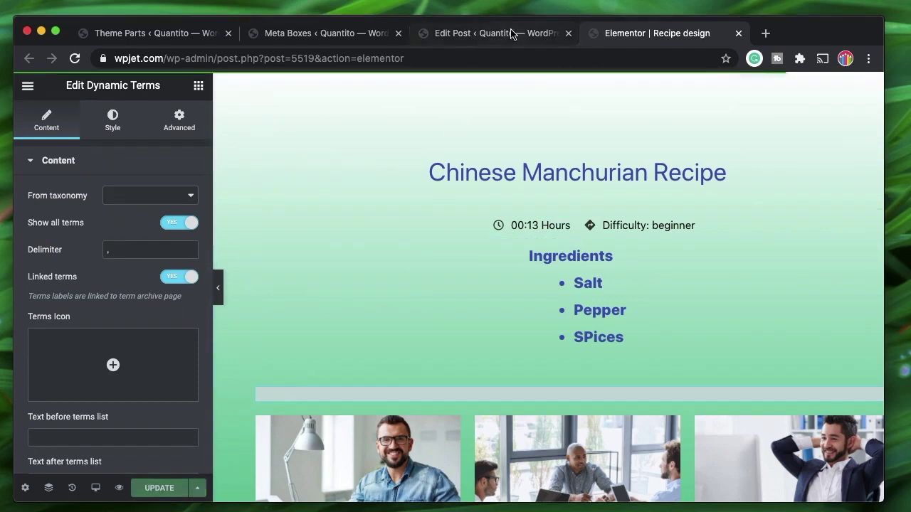
{"action": "left_click", "coordinate": [75, 59]}
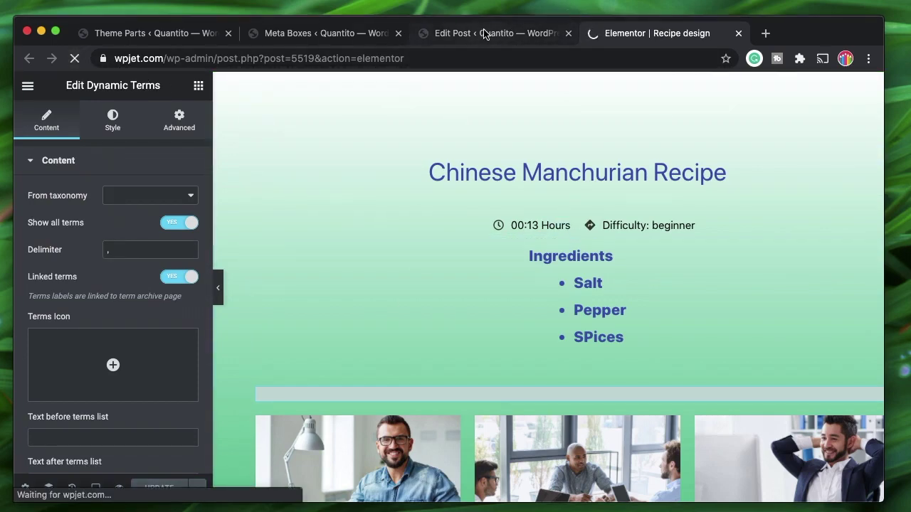
- Check the title and assigned kinds of the Chinese Manchurian recipe post, and return to the recipe design
{"action": "left_click", "coordinate": [483, 33]}
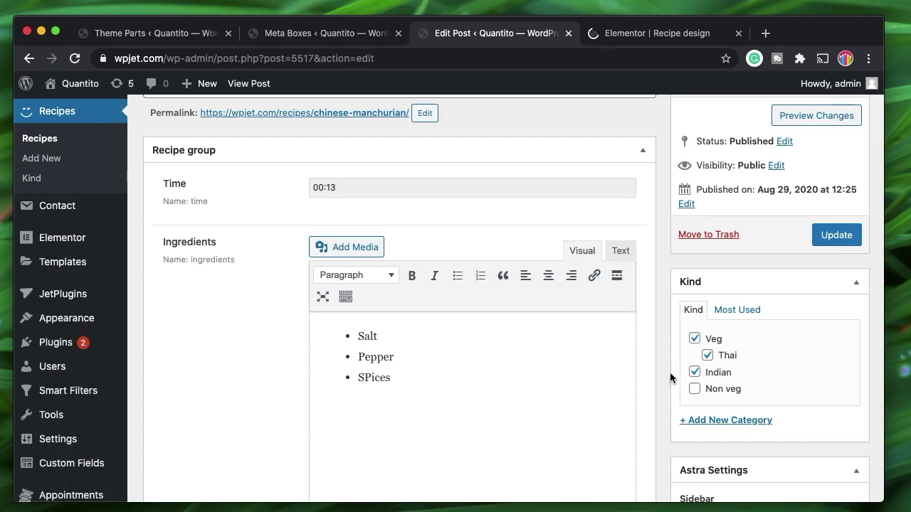
{"action": "scroll", "coordinate": [316, 246], "scroll_direction": "up", "scroll_amount": 2}
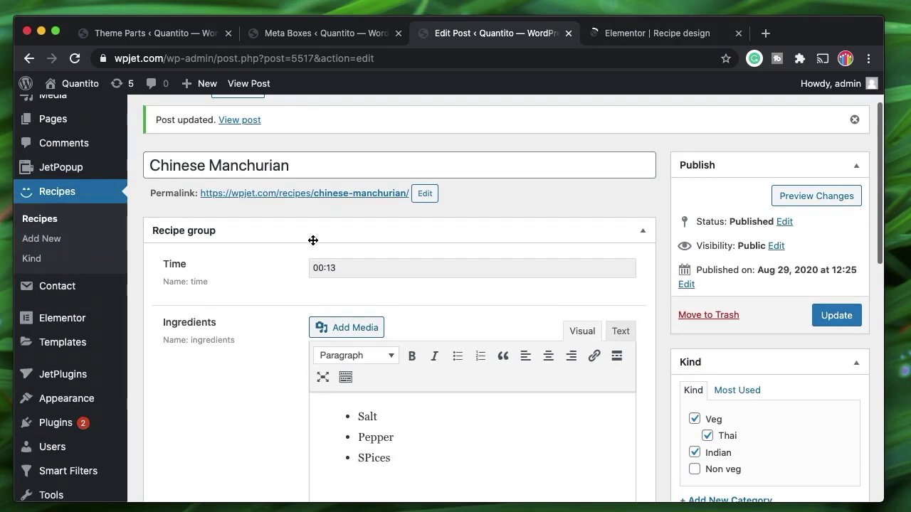
{"action": "triple_click", "coordinate": [309, 161]}
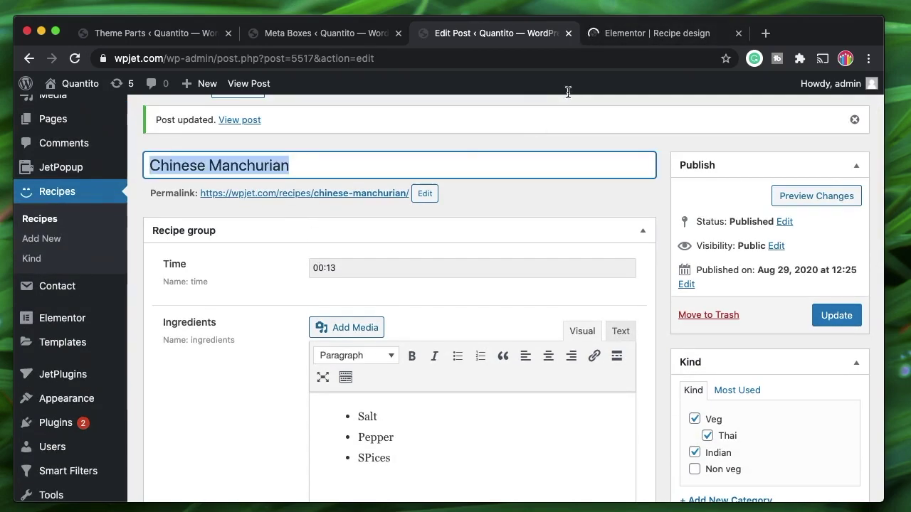
{"action": "left_click", "coordinate": [655, 31]}
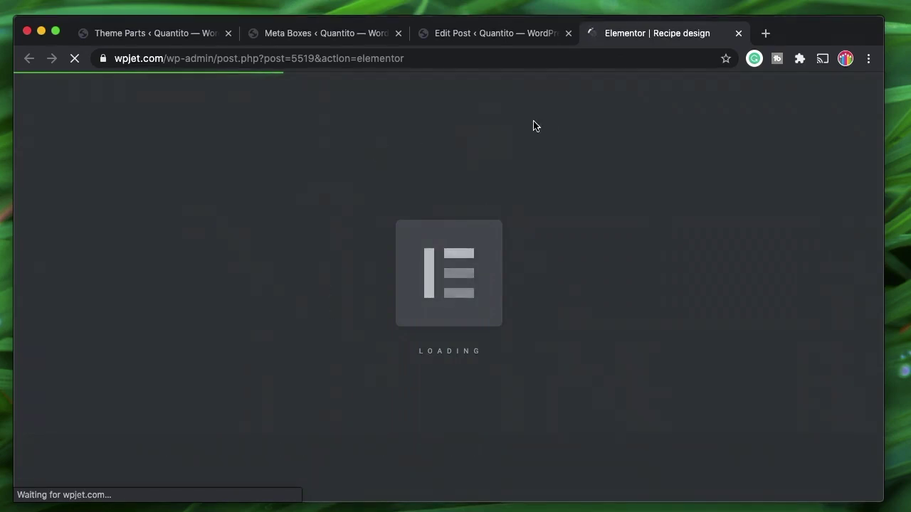
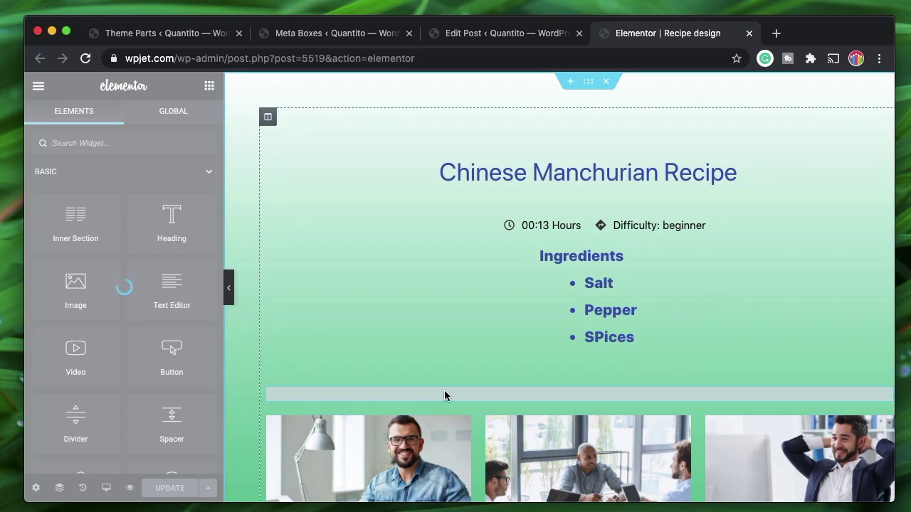
- Set the Dynamic Terms widget's taxonomy to Kind and its delimiter to ">>"
{"action": "left_click", "coordinate": [444, 396]}
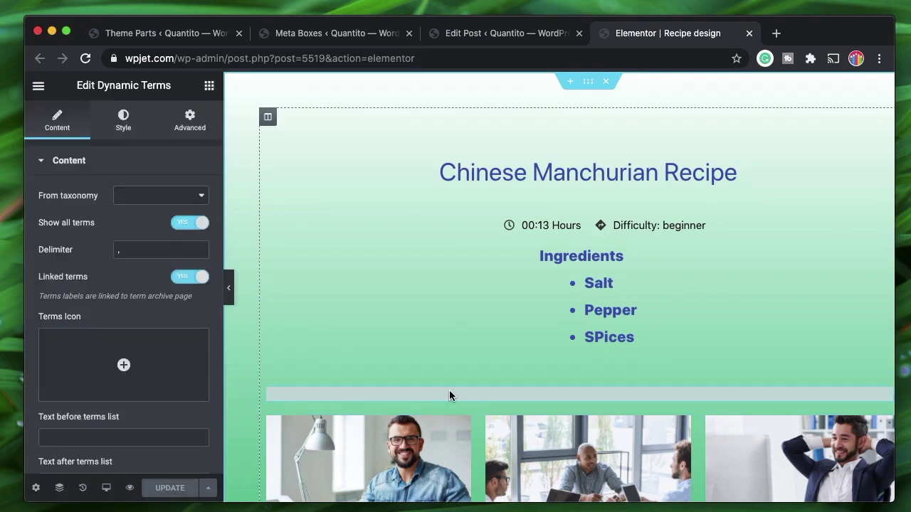
{"action": "left_click", "coordinate": [181, 204]}
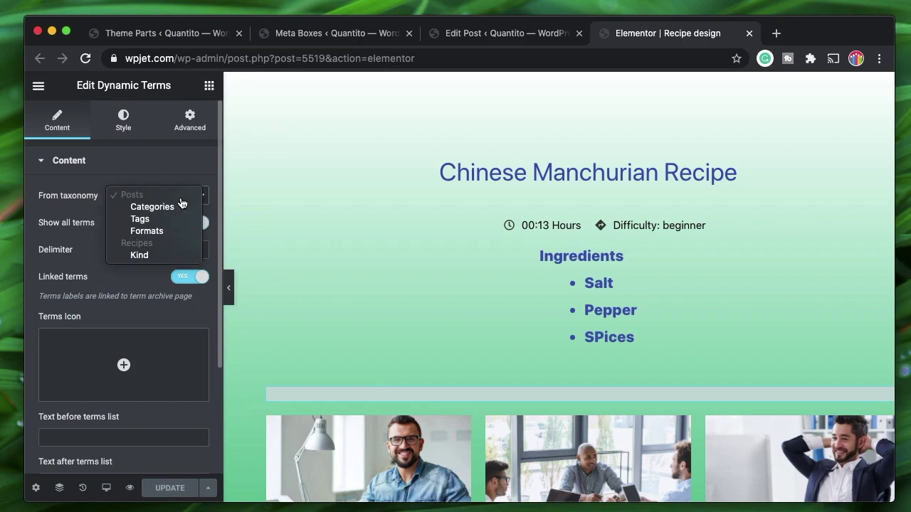
{"action": "left_click", "coordinate": [145, 254]}
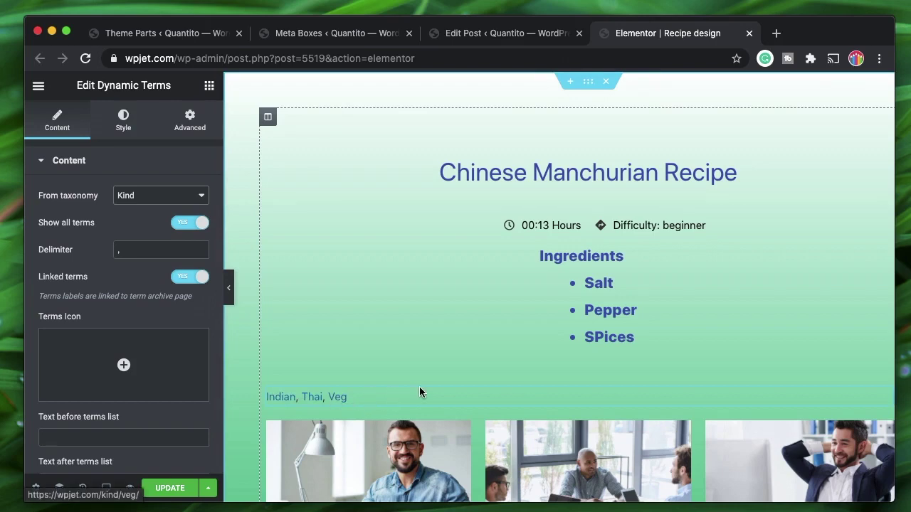
{"action": "left_click", "coordinate": [145, 249]}
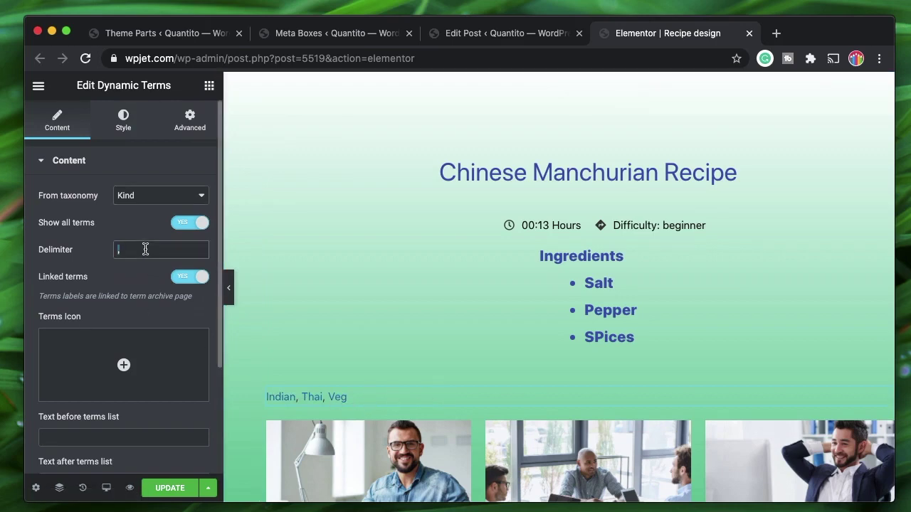
{"action": "type", "text": ">>"}
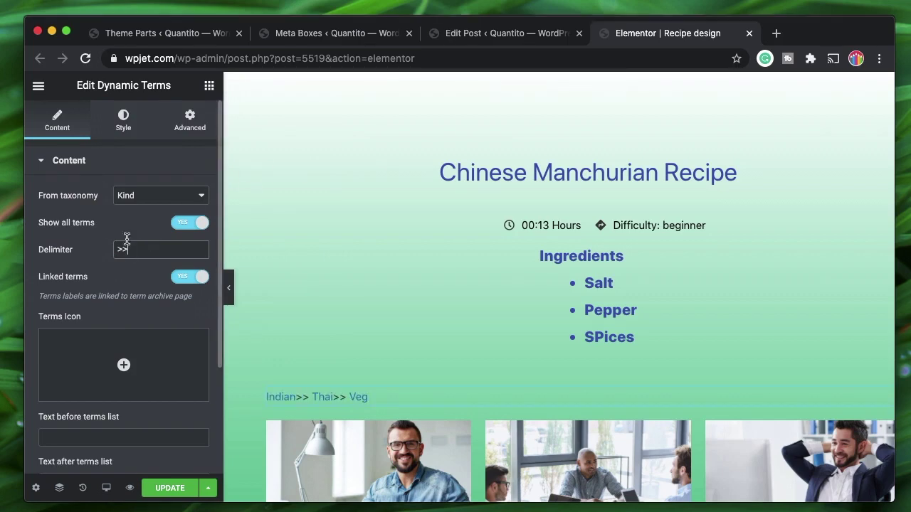
- Set the Dynamic Terms delimiter to a comma and place the widget, centred, directly below the recipe title
{"action": "key", "text": "BackSpace"}
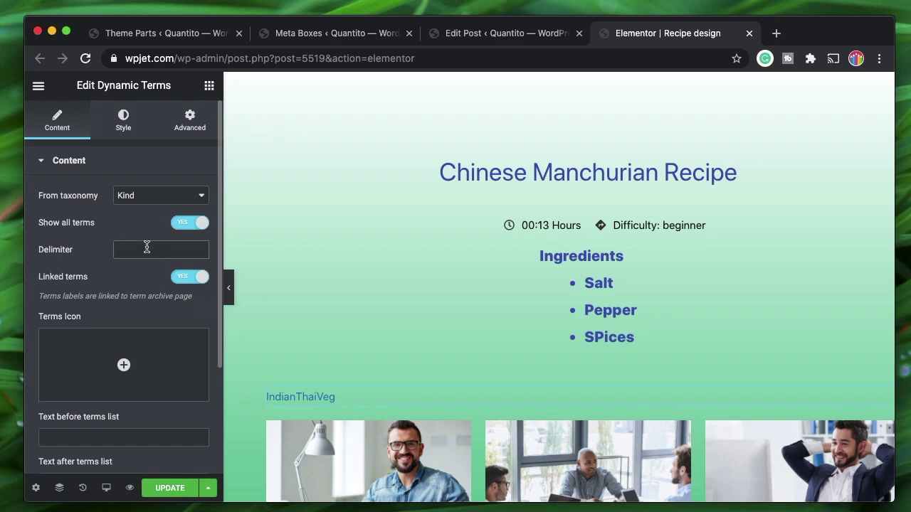
{"action": "type", "text": ","}
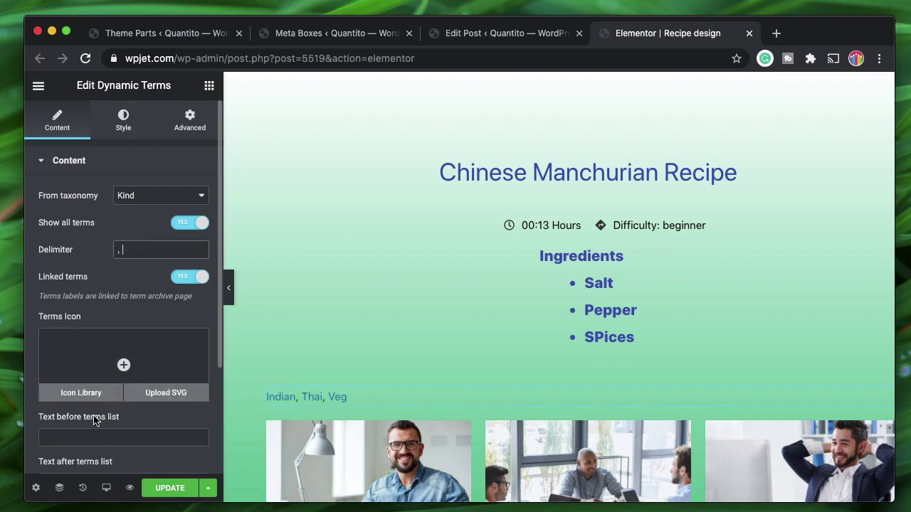
{"action": "scroll", "coordinate": [100, 420], "scroll_direction": "down", "scroll_amount": 2}
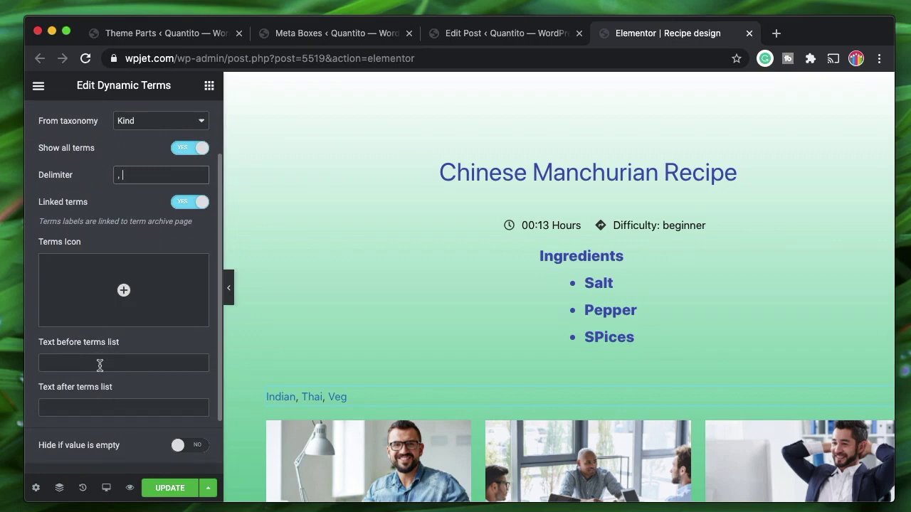
{"action": "scroll", "coordinate": [128, 409], "scroll_direction": "down", "scroll_amount": 2}
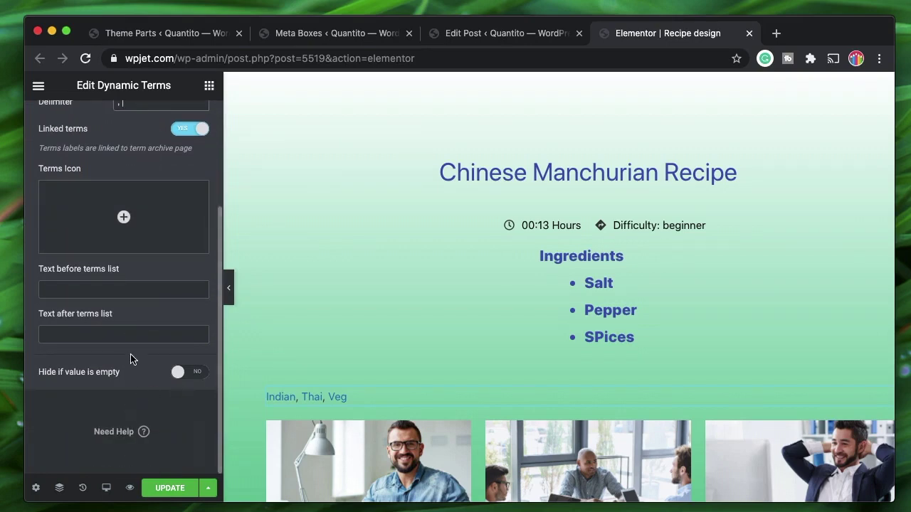
{"action": "scroll", "coordinate": [130, 359], "scroll_direction": "up", "scroll_amount": 2}
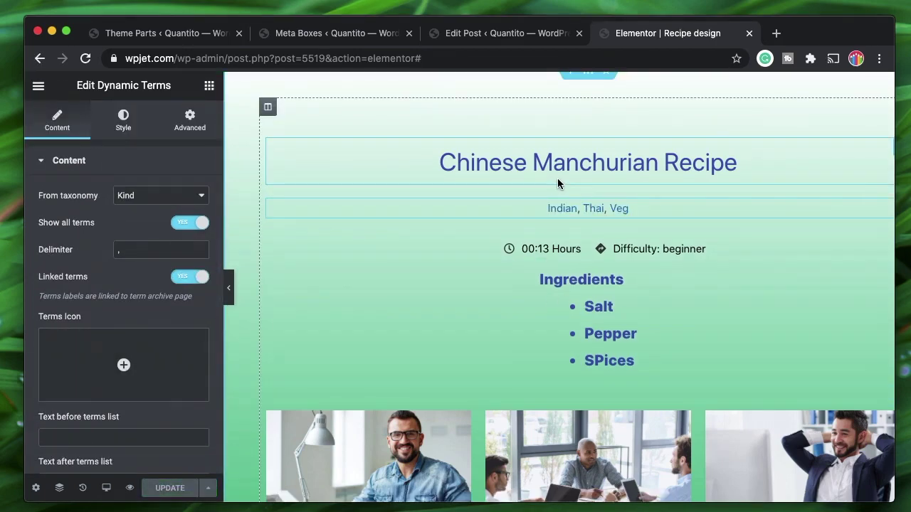
- Insert the Tag icon as the terms icon and style it green with a gap of 9
{"action": "mouse_move", "coordinate": [93, 349]}
{"action": "scroll", "coordinate": [93, 349], "scroll_direction": "down", "scroll_amount": 1}
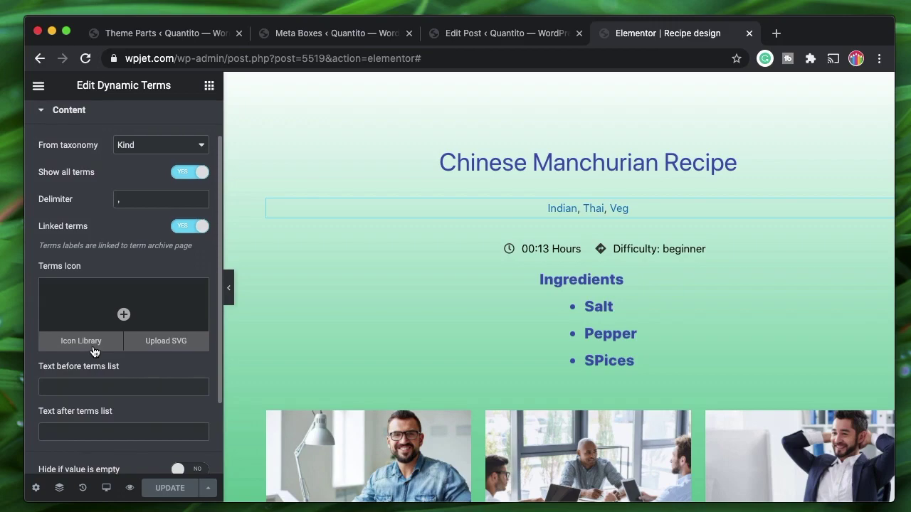
{"action": "left_click", "coordinate": [84, 343]}
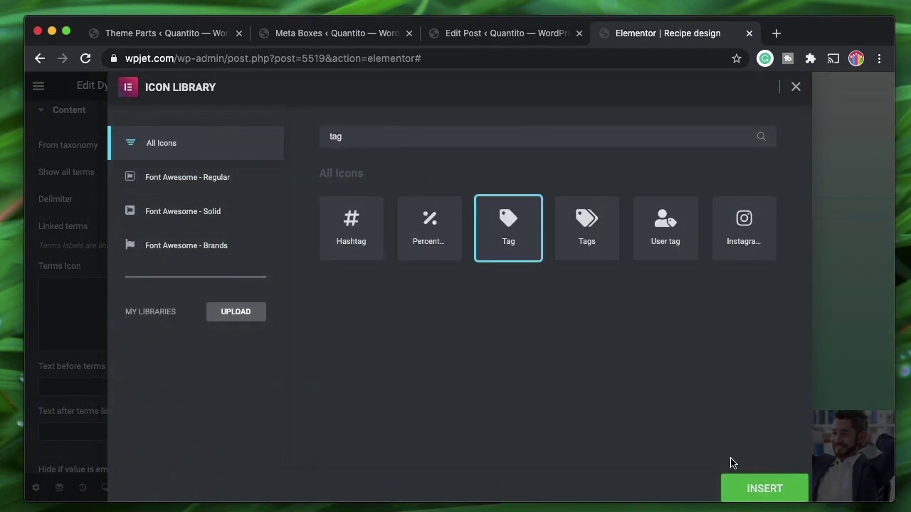
{"action": "left_click", "coordinate": [754, 488]}
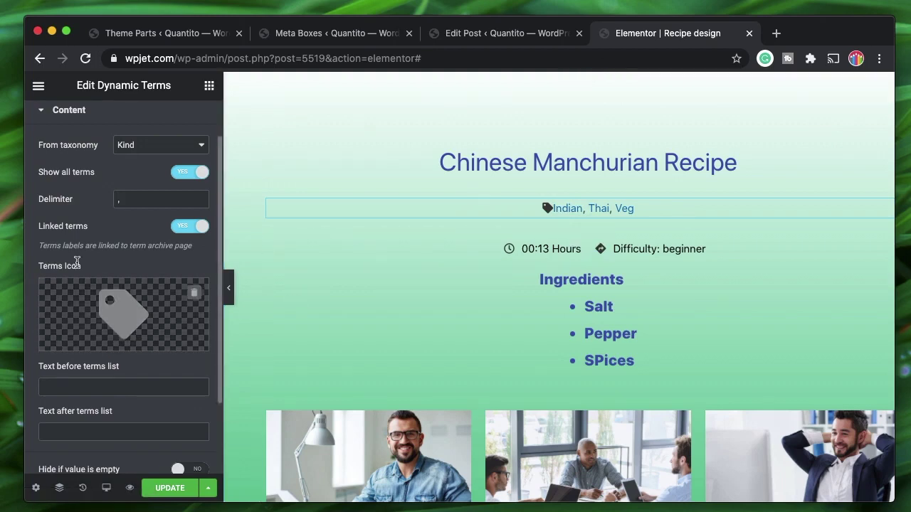
{"action": "scroll", "coordinate": [71, 239], "scroll_direction": "up", "scroll_amount": 1}
{"action": "left_click", "coordinate": [120, 131]}
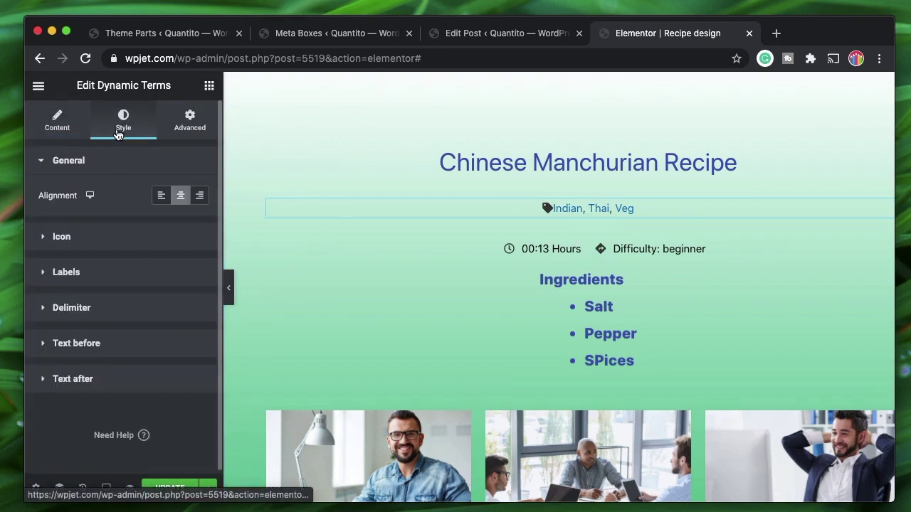
{"action": "left_click", "coordinate": [455, 34]}
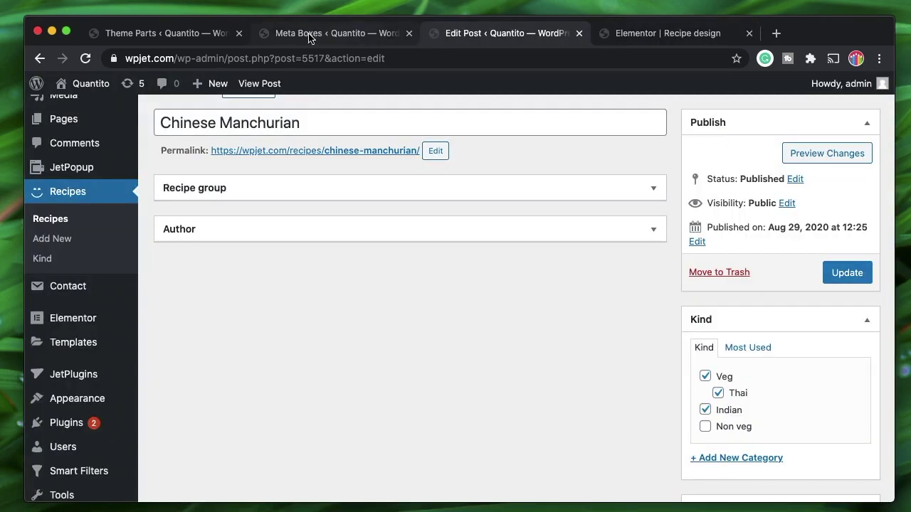
{"action": "left_click", "coordinate": [172, 34]}
{"action": "left_click", "coordinate": [347, 37]}
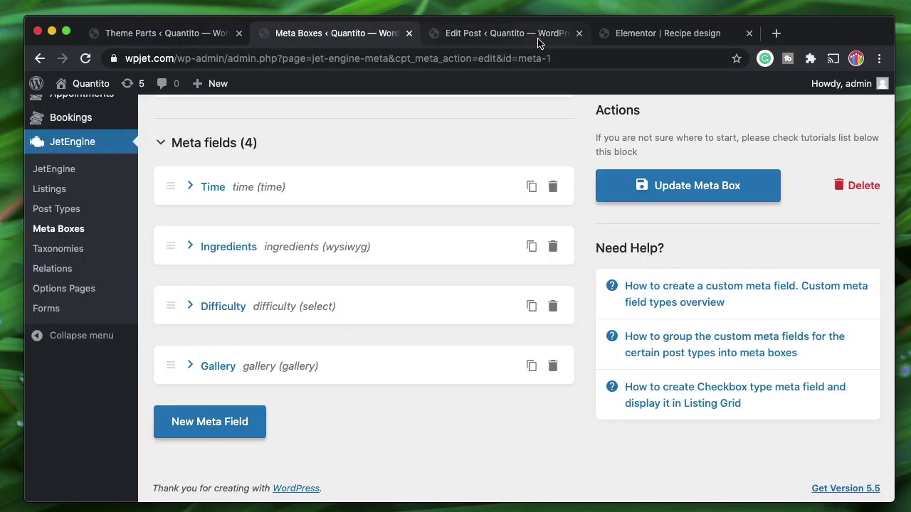
{"action": "left_click", "coordinate": [535, 42]}
{"action": "left_click", "coordinate": [644, 34]}
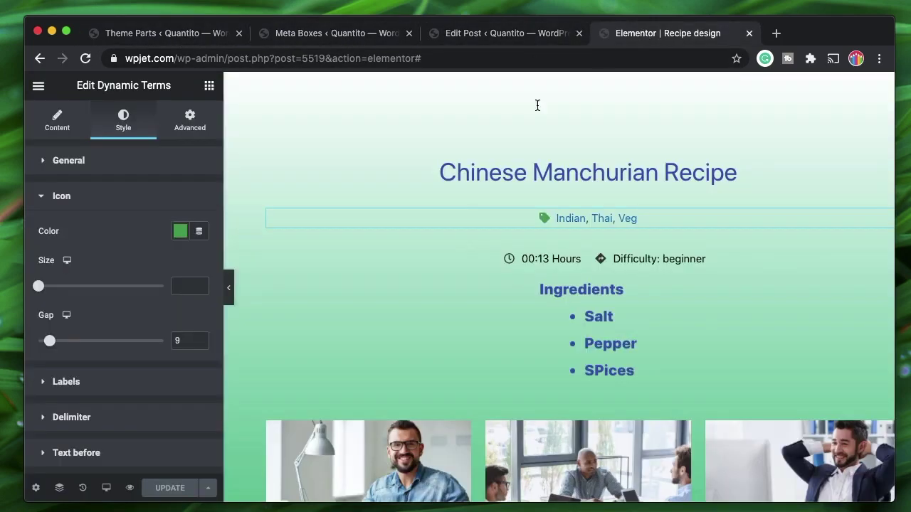
- Open the Recipes list and view the live Chinese Manchurian recipe page in a separate browser tab
{"action": "left_click", "coordinate": [473, 41]}
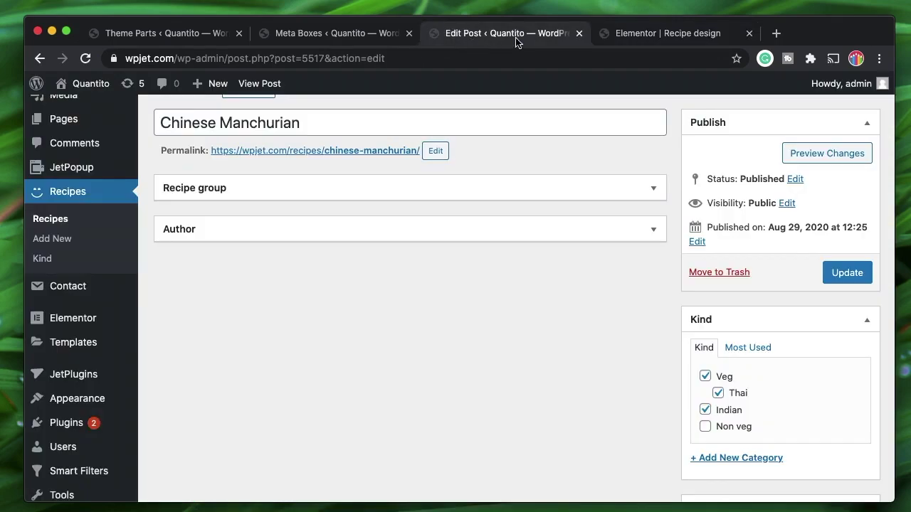
{"action": "scroll", "coordinate": [447, 304], "scroll_direction": "up", "scroll_amount": 2}
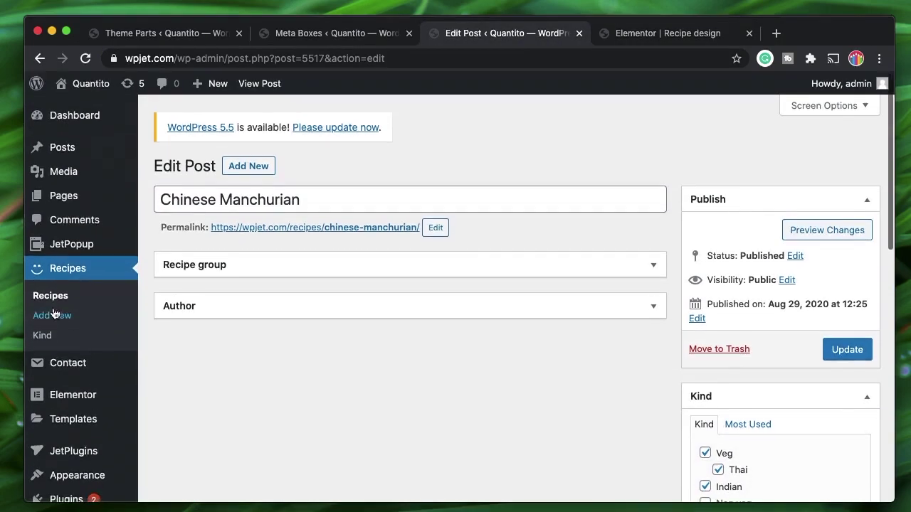
{"action": "left_click", "coordinate": [50, 295]}
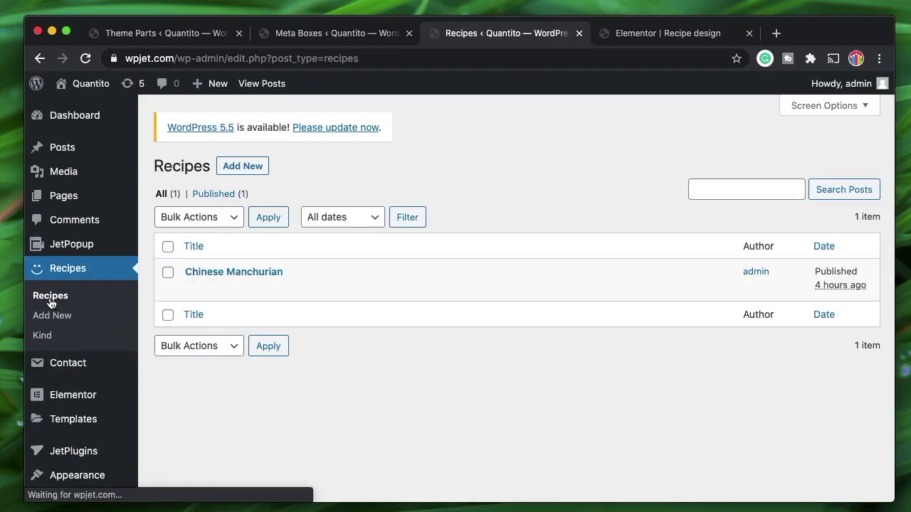
{"action": "mouse_move", "coordinate": [277, 266]}
{"action": "left_click", "coordinate": [305, 289], "text": "super"}
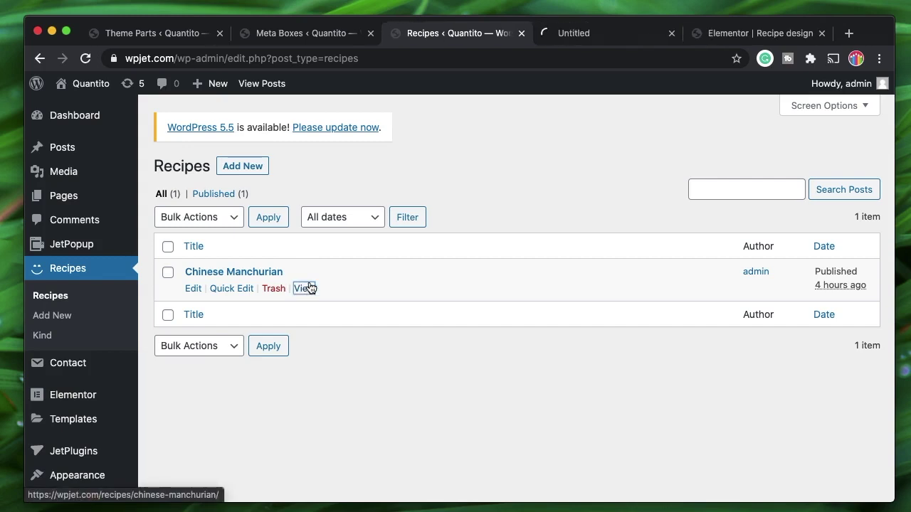
{"action": "left_click", "coordinate": [587, 37]}
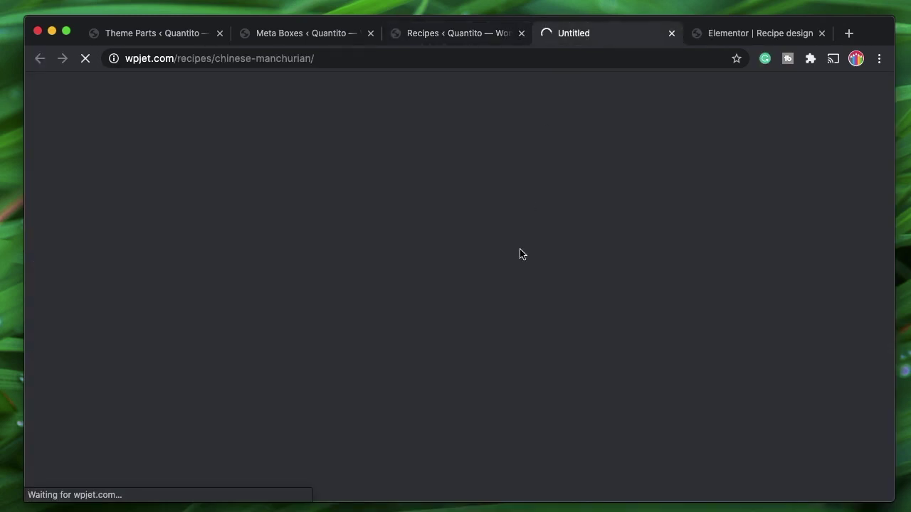
{"action": "double_click", "coordinate": [193, 57]}
{"action": "double_click", "coordinate": [312, 60]}
{"action": "left_click", "coordinate": [425, 49]}
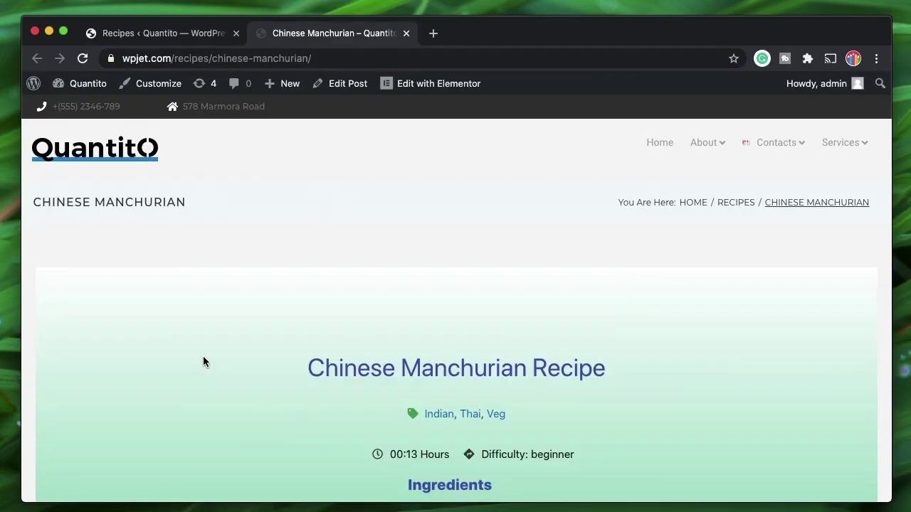
- Examine the live recipe page's title, kind terms, cooking time, difficulty and ingredients
{"action": "scroll", "coordinate": [206, 348], "scroll_direction": "down", "scroll_amount": 3}
{"action": "scroll", "coordinate": [417, 257], "scroll_direction": "down", "scroll_amount": 15}
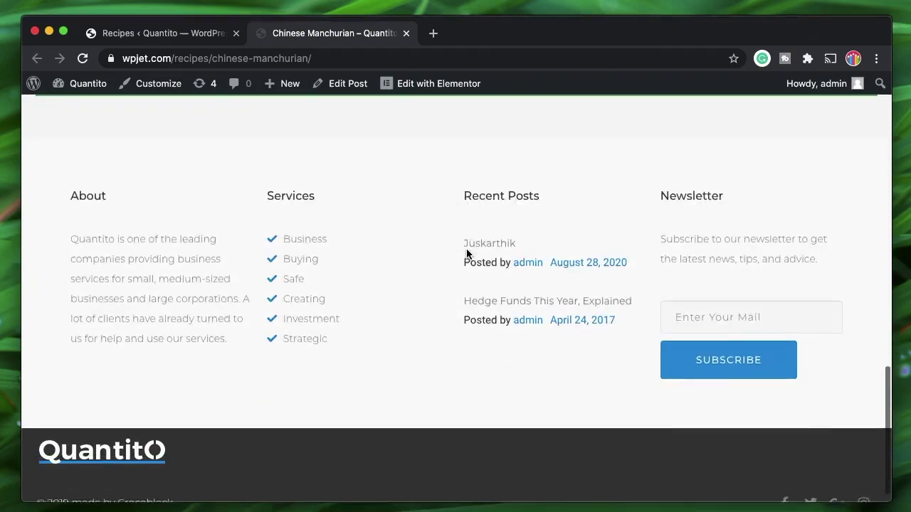
{"action": "scroll", "coordinate": [468, 254], "scroll_direction": "up", "scroll_amount": 5}
{"action": "scroll", "coordinate": [467, 254], "scroll_direction": "up", "scroll_amount": 5}
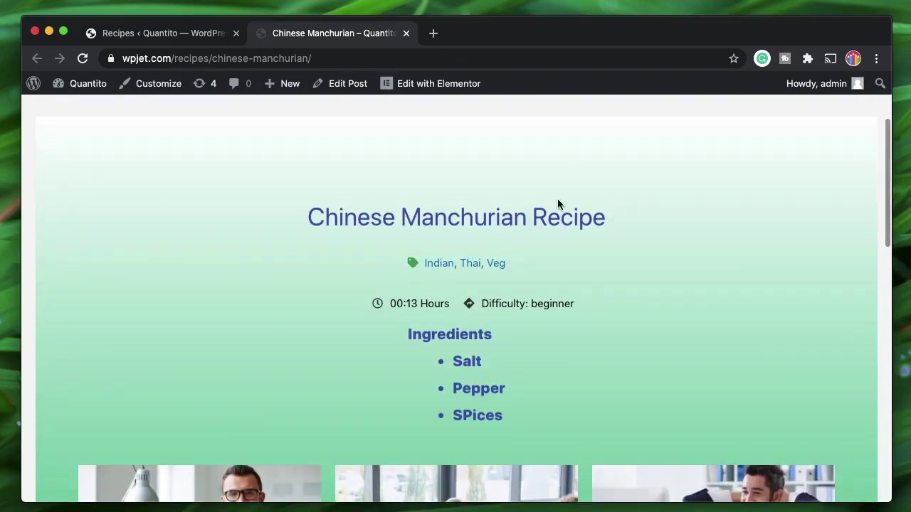
{"action": "triple_click", "coordinate": [564, 215]}
{"action": "left_click", "coordinate": [522, 268]}
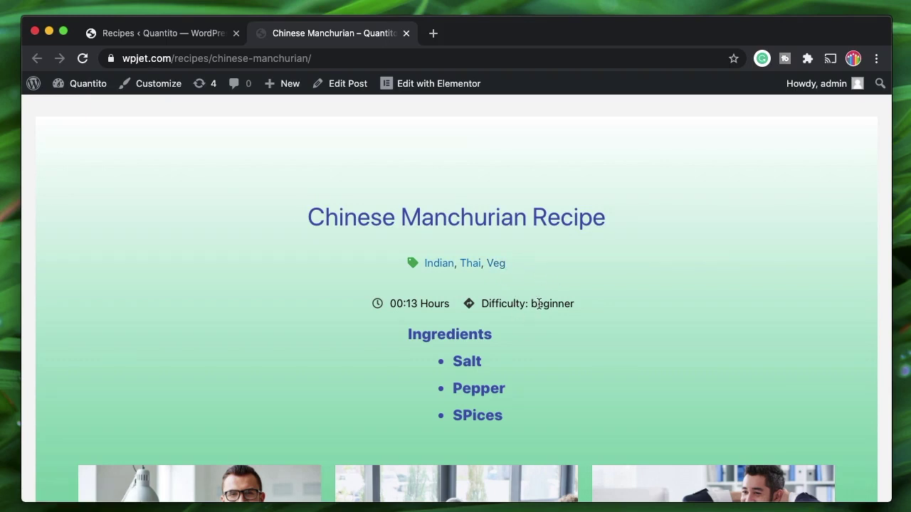
{"action": "triple_click", "coordinate": [539, 304]}
{"action": "left_click", "coordinate": [445, 302]}
{"action": "triple_click", "coordinate": [444, 300]}
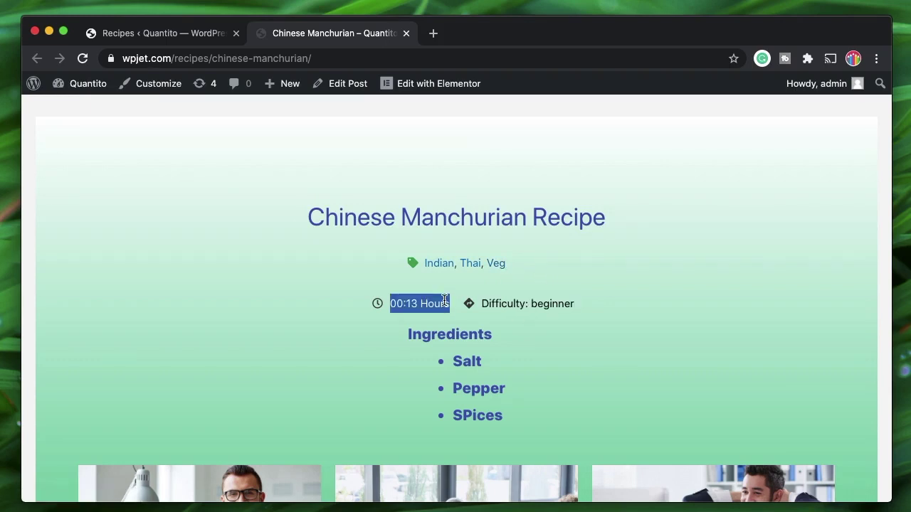
{"action": "triple_click", "coordinate": [532, 305]}
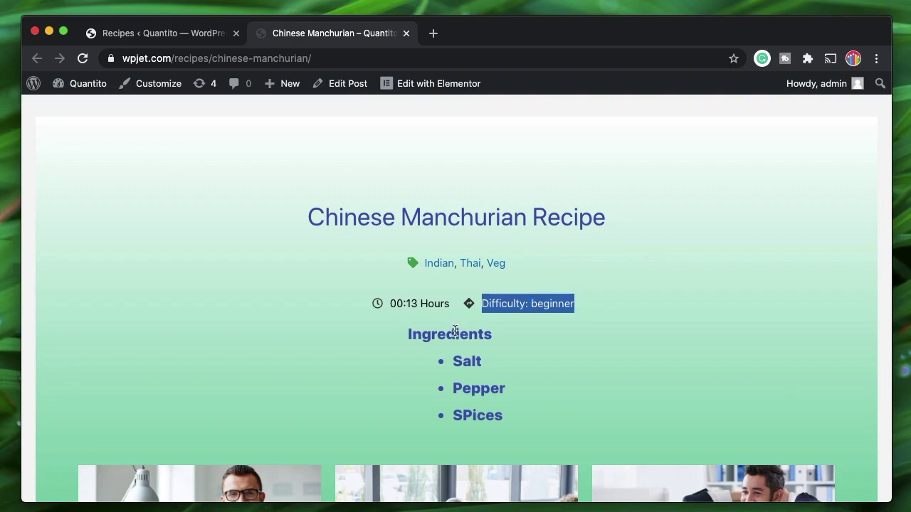
{"action": "left_click", "coordinate": [455, 331]}
{"action": "triple_click", "coordinate": [441, 332]}
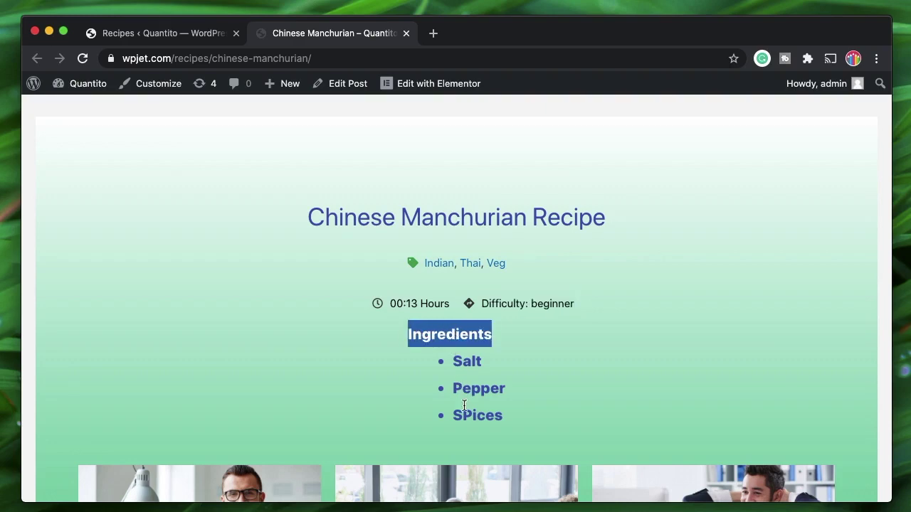
- Review the image gallery grid below the ingredients and the overall layout of the live recipe page
{"action": "scroll", "coordinate": [464, 380], "scroll_direction": "down", "scroll_amount": 3}
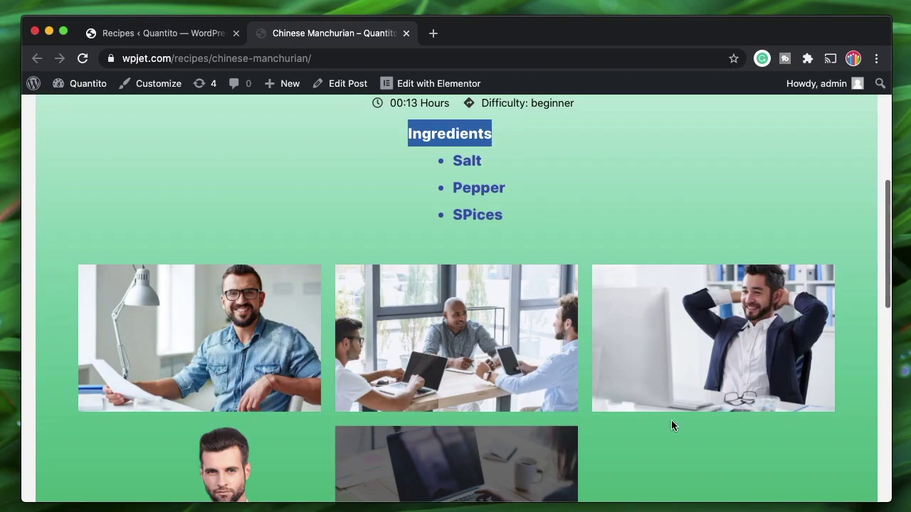
{"action": "scroll", "coordinate": [620, 334], "scroll_direction": "down", "scroll_amount": 3}
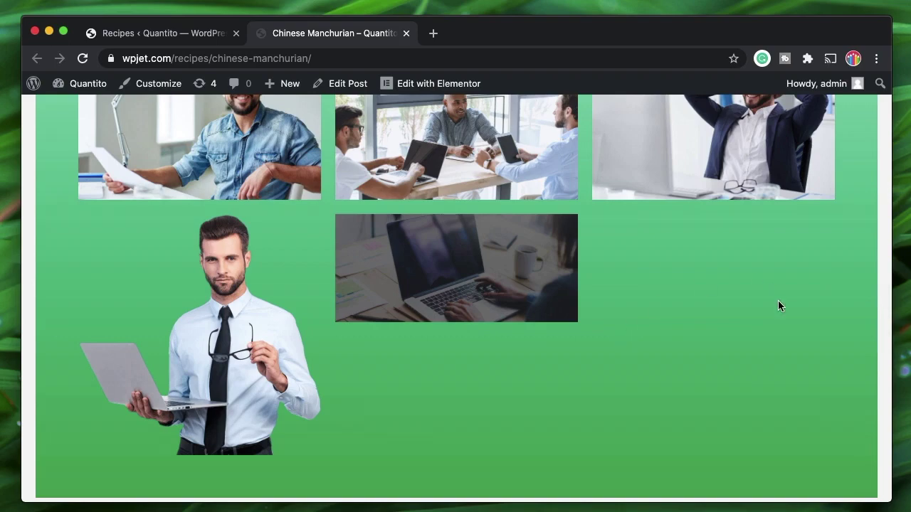
{"action": "scroll", "coordinate": [777, 306], "scroll_direction": "up", "scroll_amount": 10}
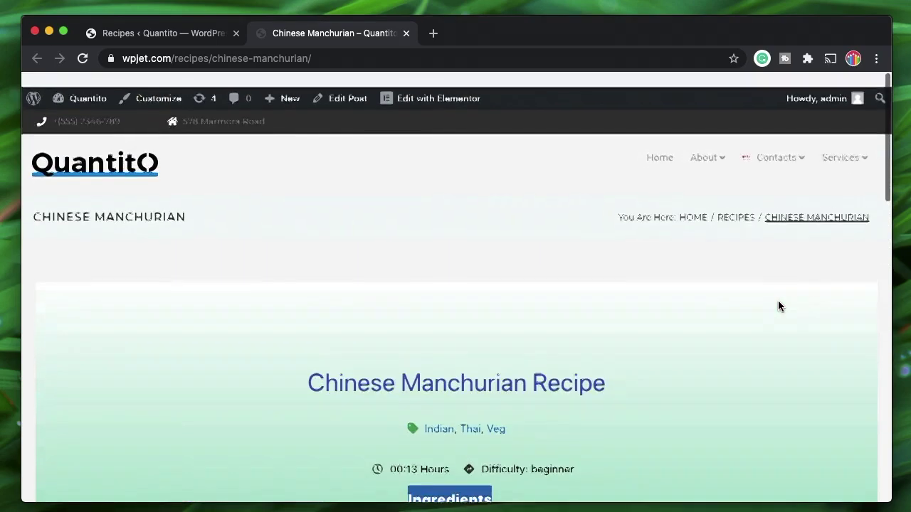
{"action": "scroll", "coordinate": [575, 298], "scroll_direction": "down", "scroll_amount": 4}
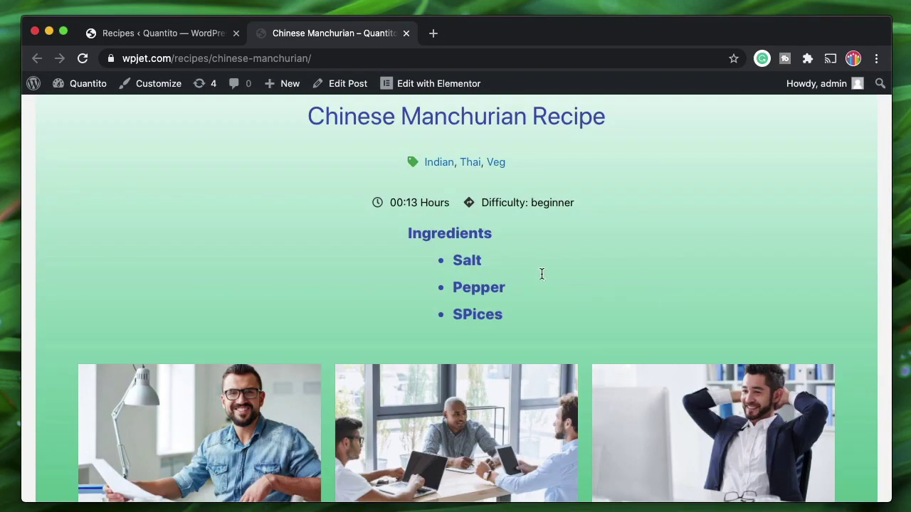
- Open the Recipes post type for editing in JetEngine and go to its Admin Columns settings
{"action": "left_click", "coordinate": [121, 41]}
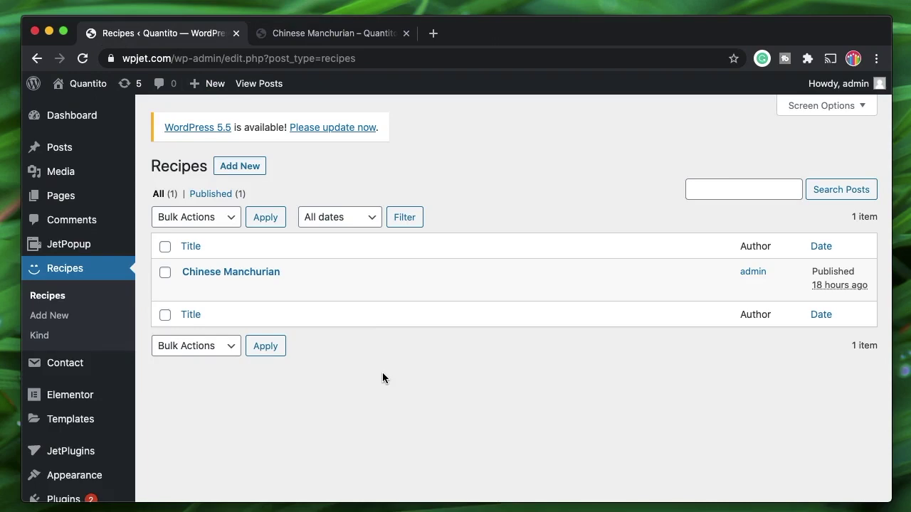
{"action": "scroll", "coordinate": [382, 373], "scroll_direction": "down", "scroll_amount": 3}
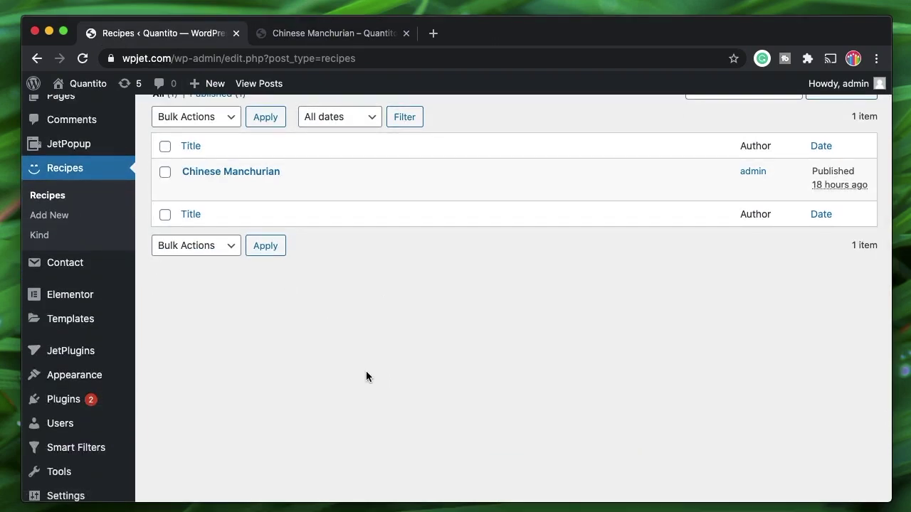
{"action": "scroll", "coordinate": [367, 372], "scroll_direction": "down", "scroll_amount": 4}
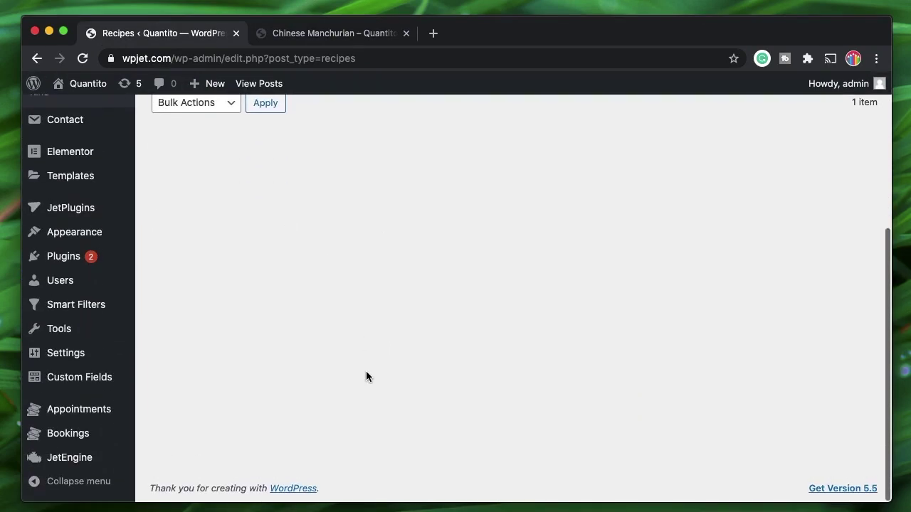
{"action": "mouse_move", "coordinate": [87, 465]}
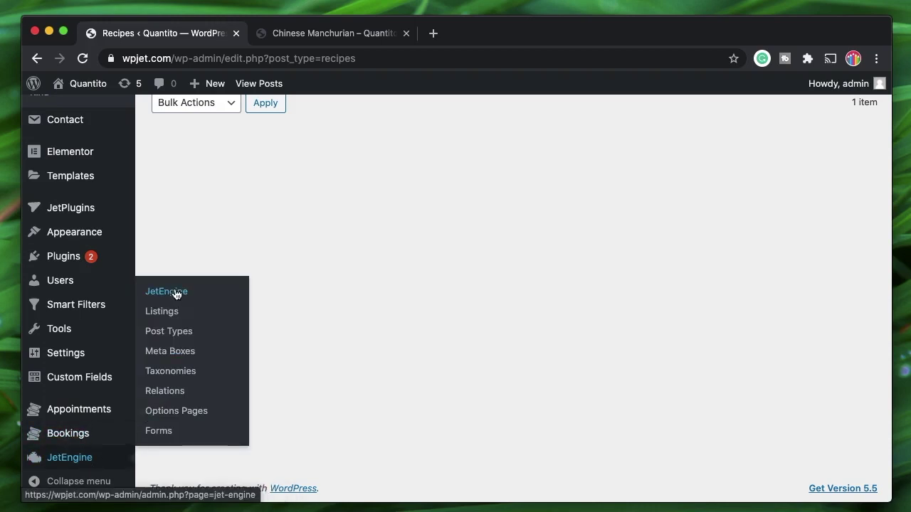
{"action": "left_click", "coordinate": [176, 333]}
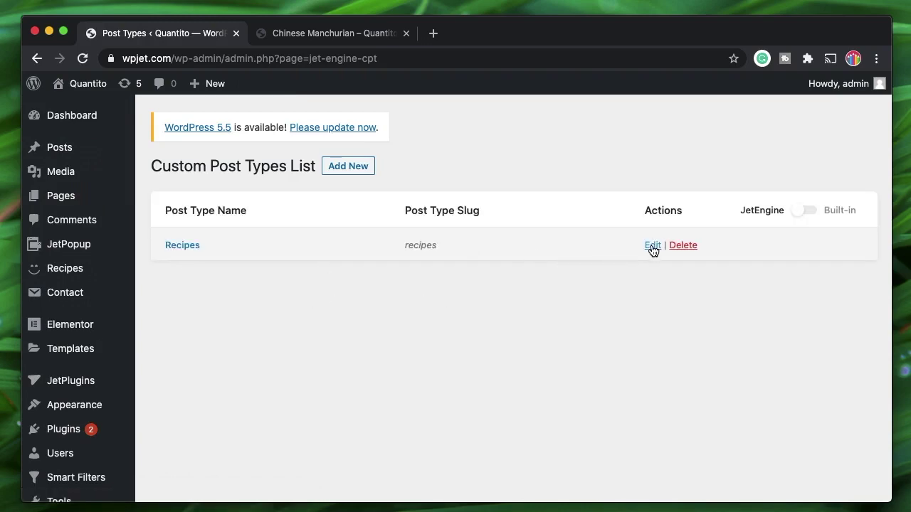
{"action": "left_click", "coordinate": [653, 246]}
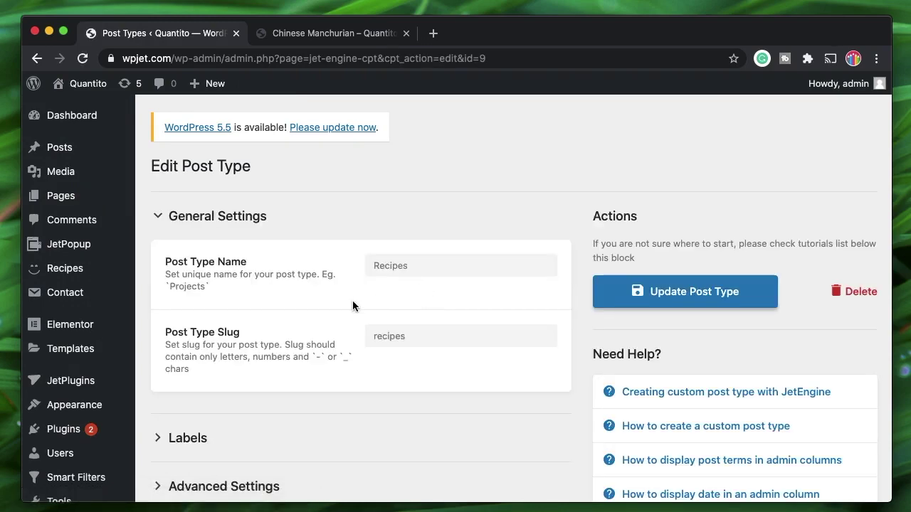
{"action": "scroll", "coordinate": [325, 320], "scroll_direction": "down", "scroll_amount": 5}
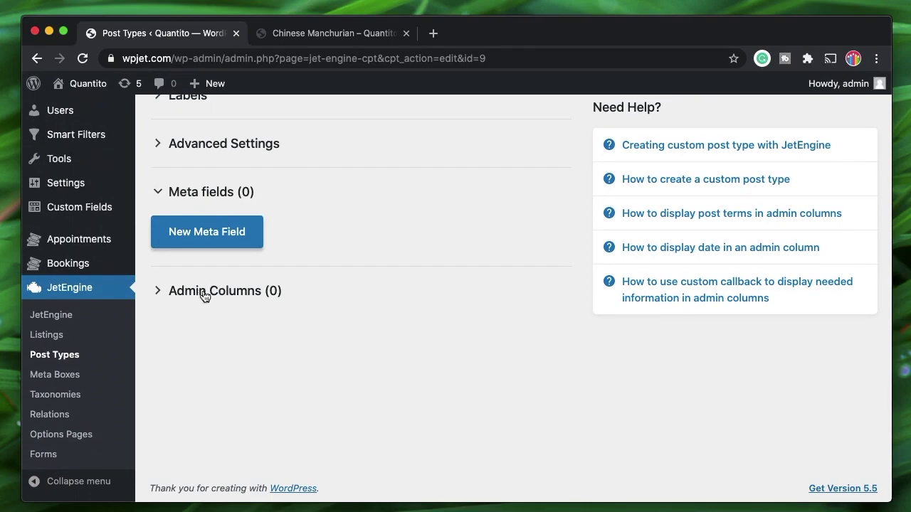
- Expand the Admin Columns settings of the Recipes post type and add a new admin column
{"action": "left_click", "coordinate": [202, 295]}
{"action": "left_click", "coordinate": [204, 329]}
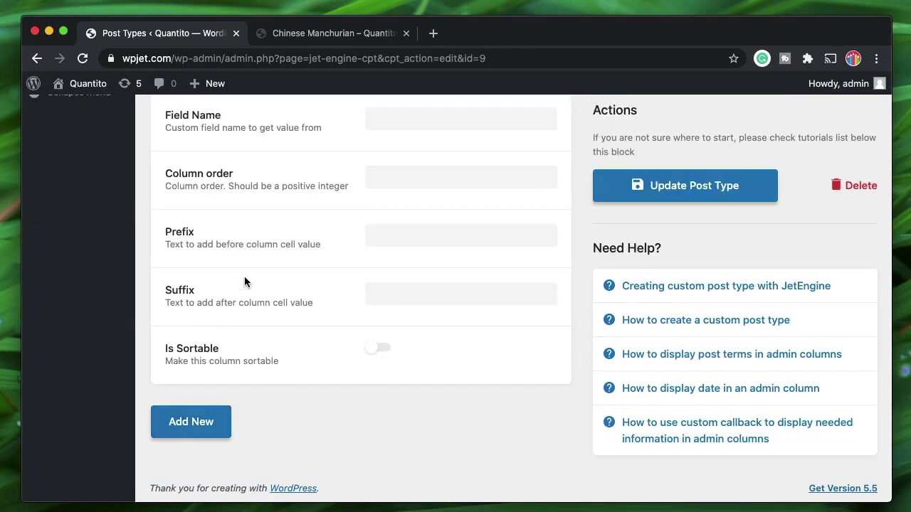
- Open the list of all posts in a separate browser tab and examine its Author, Categories and Tags columns
{"action": "scroll", "coordinate": [359, 329], "scroll_direction": "up", "scroll_amount": 15}
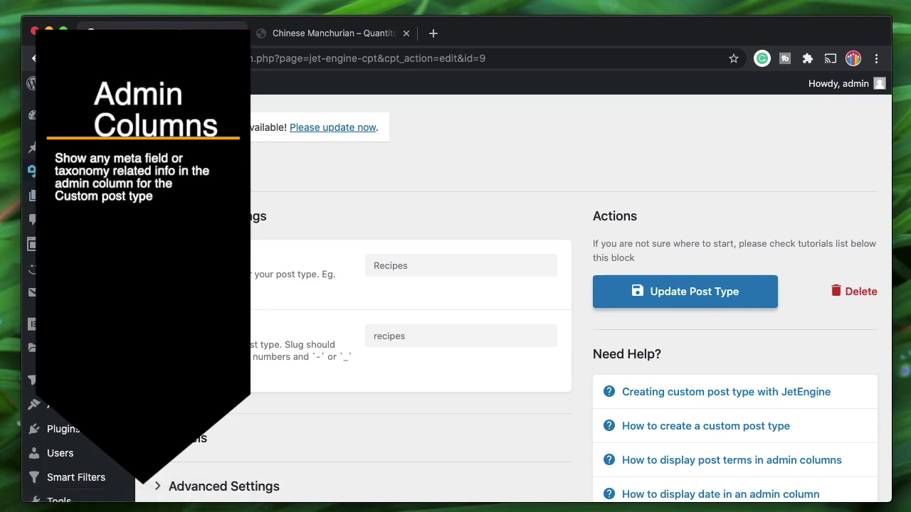
{"action": "mouse_move", "coordinate": [60, 147]}
{"action": "left_click", "coordinate": [153, 156], "text": "super"}
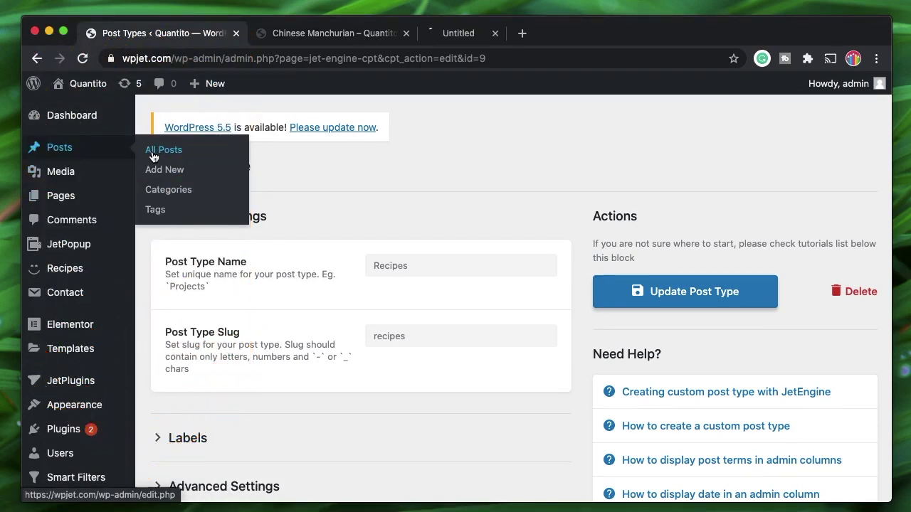
{"action": "left_click", "coordinate": [469, 33]}
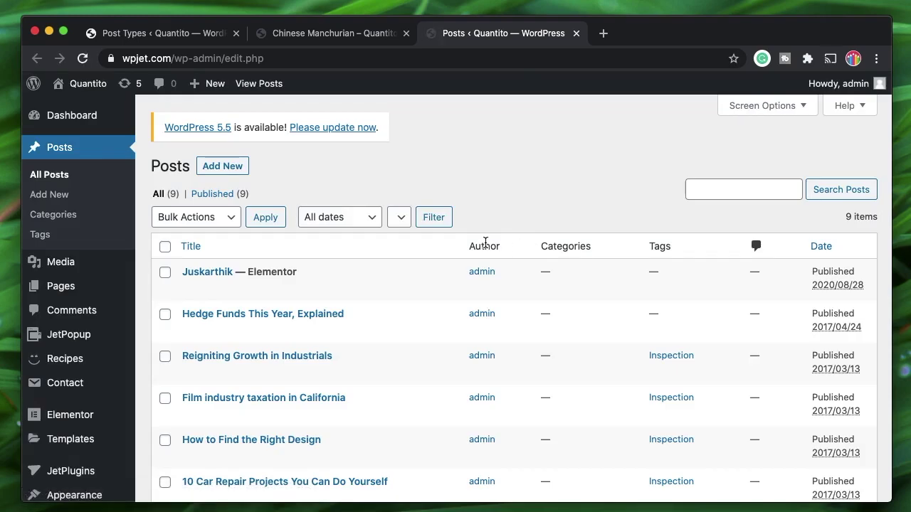
{"action": "double_click", "coordinate": [485, 246]}
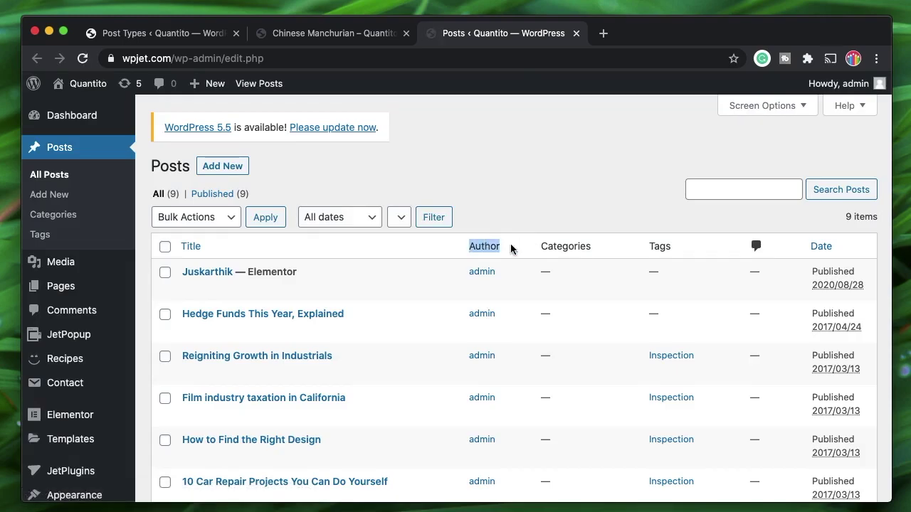
{"action": "double_click", "coordinate": [572, 246]}
{"action": "double_click", "coordinate": [647, 245]}
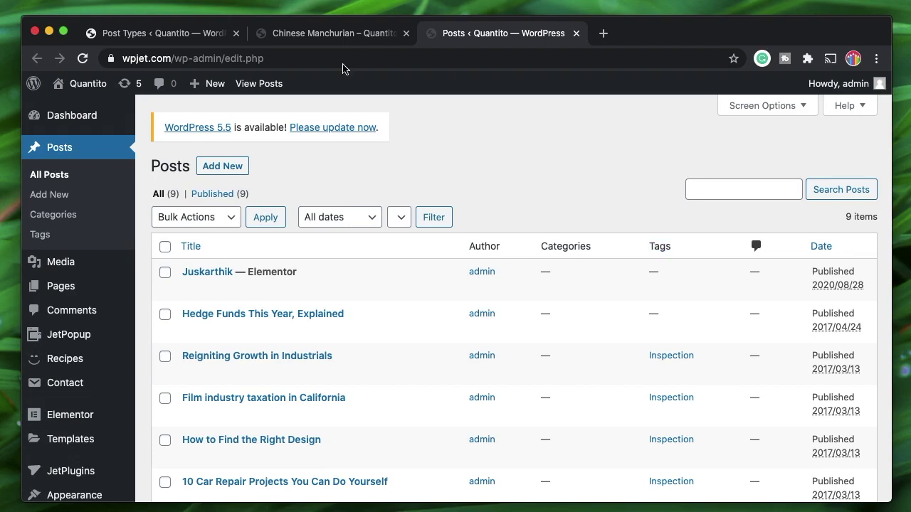
- Return to the Recipes post type settings and choose Meta Value as the new admin column's type
{"action": "left_click", "coordinate": [297, 33]}
{"action": "left_click", "coordinate": [143, 32]}
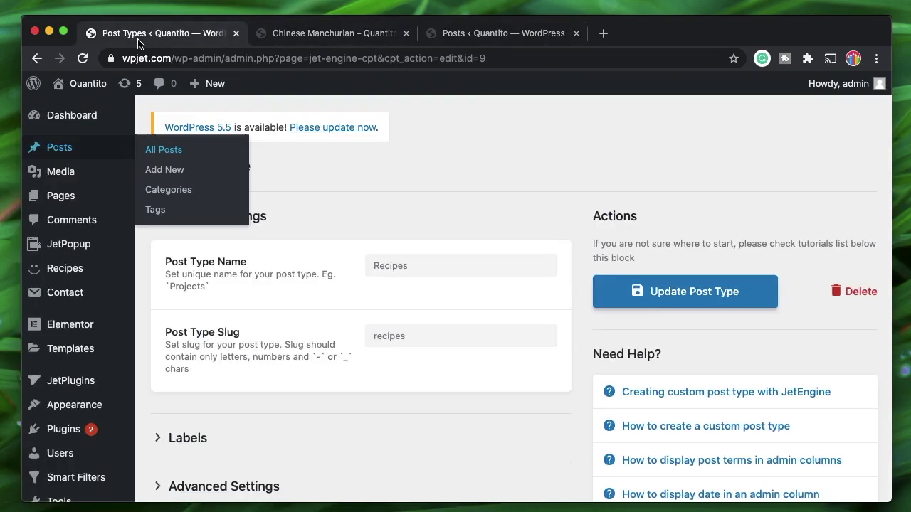
{"action": "left_click", "coordinate": [450, 229]}
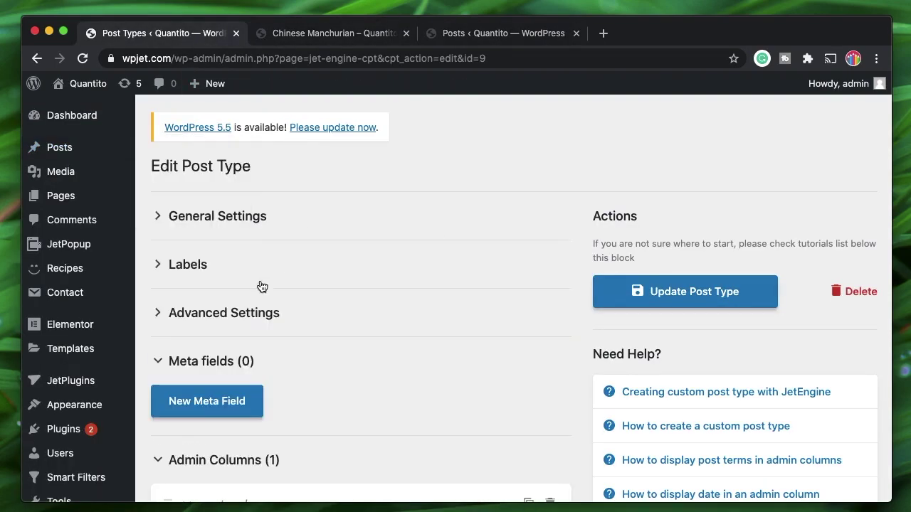
{"action": "scroll", "coordinate": [153, 377], "scroll_direction": "down", "scroll_amount": 3}
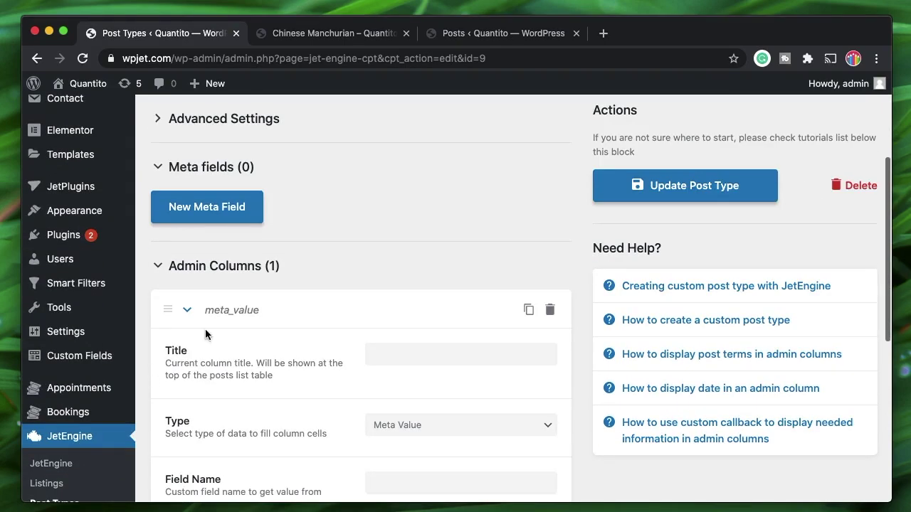
{"action": "scroll", "coordinate": [321, 291], "scroll_direction": "down", "scroll_amount": 2}
{"action": "left_click", "coordinate": [458, 293]}
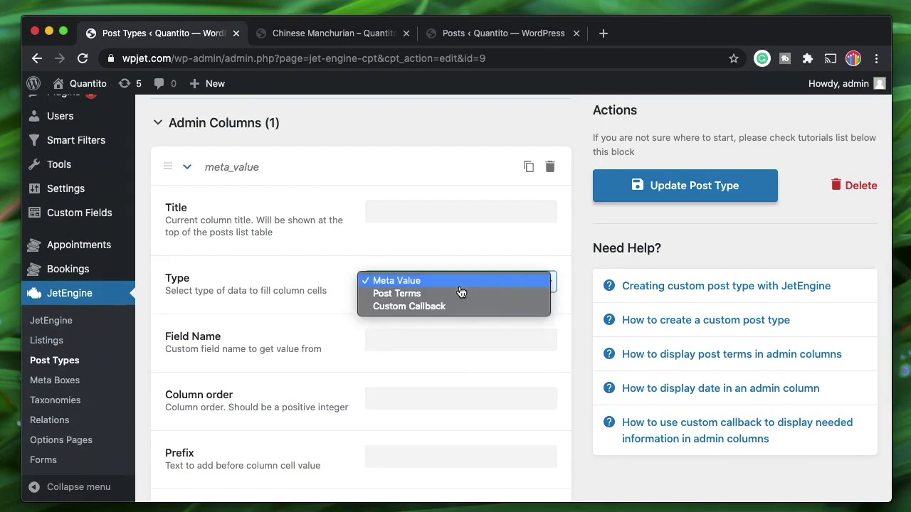
{"action": "left_click", "coordinate": [455, 285]}
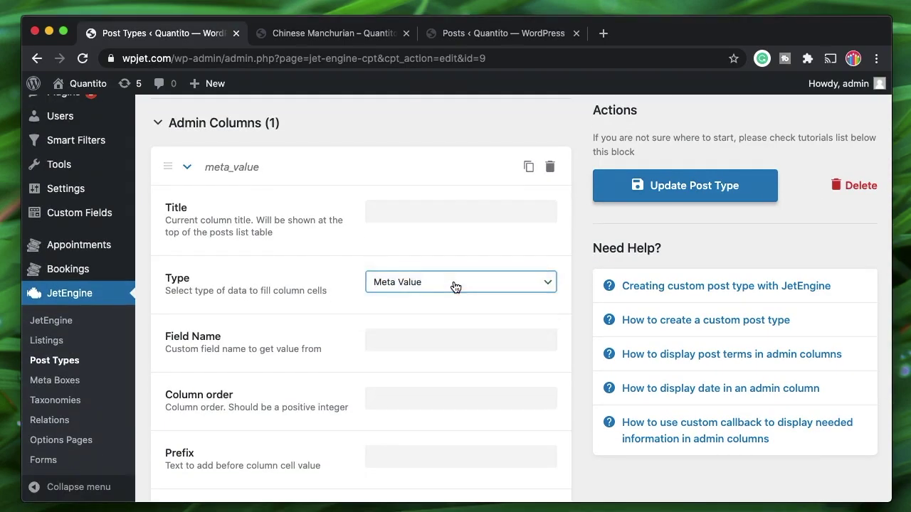
{"action": "left_click", "coordinate": [406, 215]}
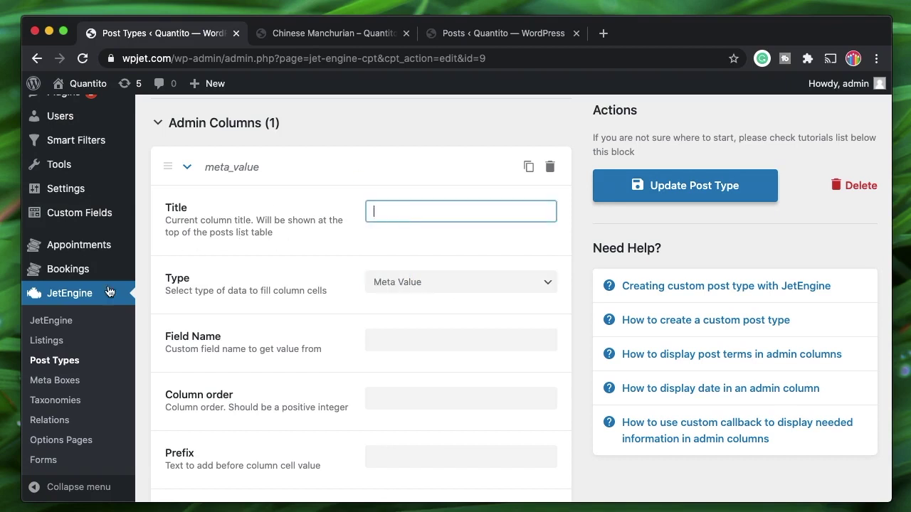
- Open the Recipe group meta box in a separate tab, close the posts list, and copy the Time field's Name/ID
{"action": "left_click", "coordinate": [71, 383], "text": "super"}
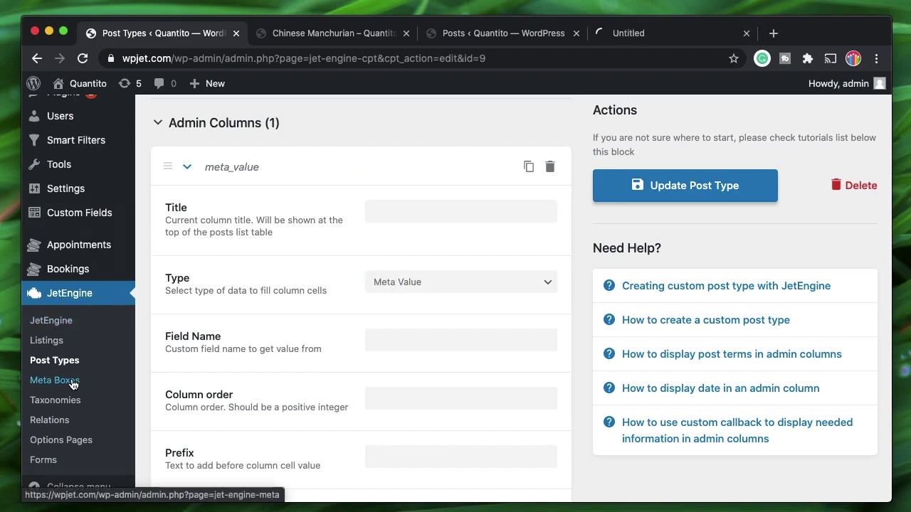
{"action": "left_click", "coordinate": [597, 35]}
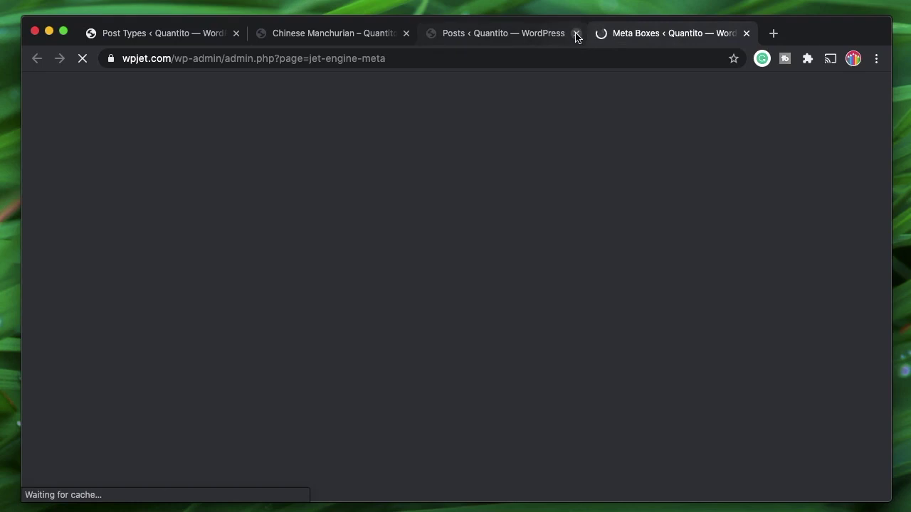
{"action": "left_click", "coordinate": [576, 34]}
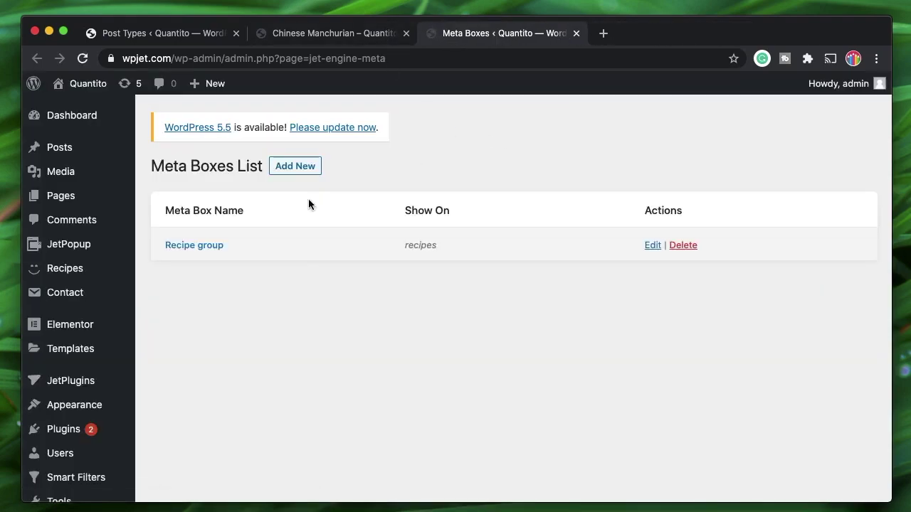
{"action": "left_click", "coordinate": [652, 245]}
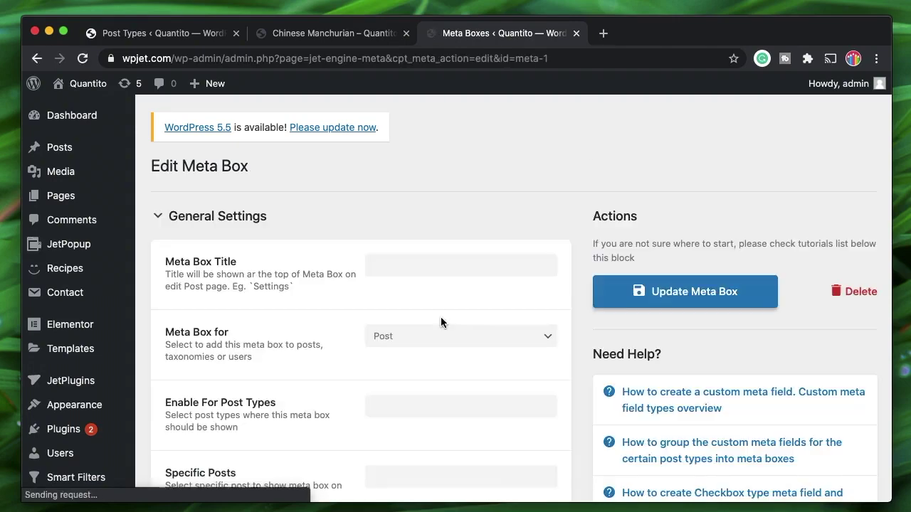
{"action": "scroll", "coordinate": [440, 316], "scroll_direction": "down", "scroll_amount": 10}
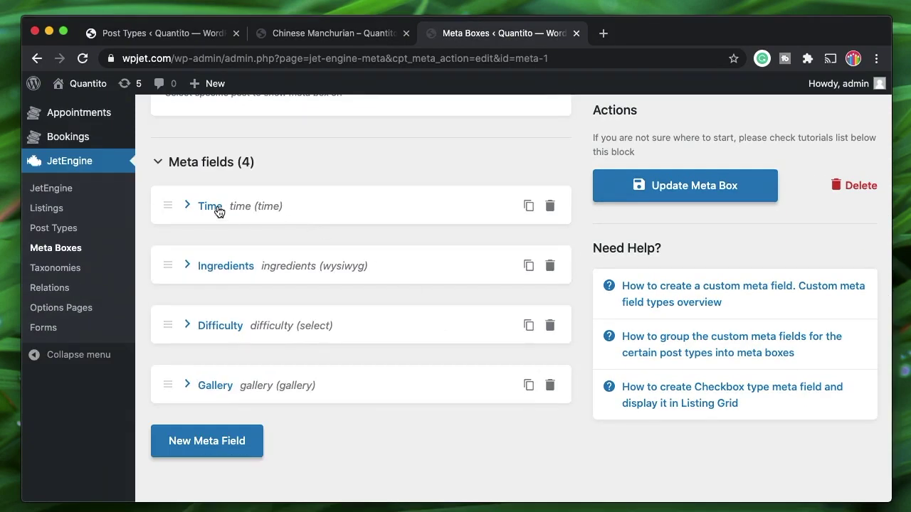
{"action": "left_click", "coordinate": [218, 211]}
{"action": "double_click", "coordinate": [396, 327]}
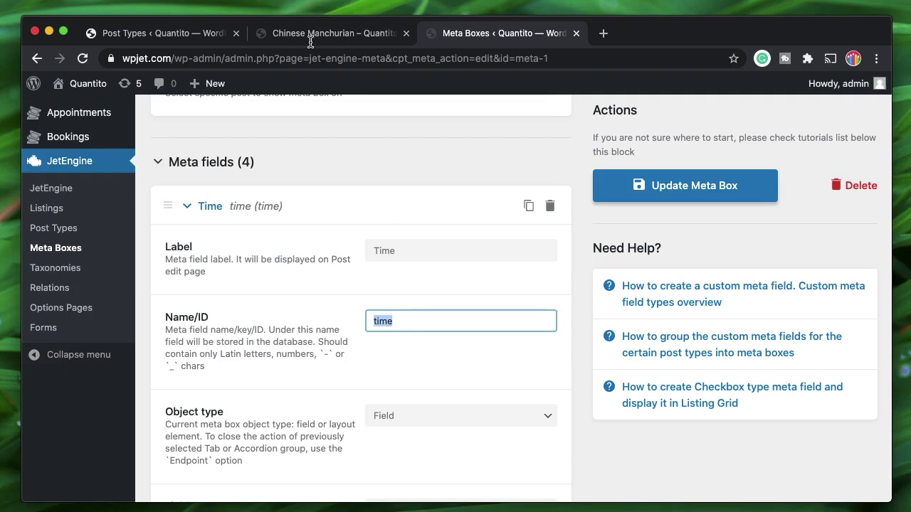
- Title the new Recipes admin column Time and set its field name to time
{"action": "left_click", "coordinate": [274, 32]}
{"action": "left_click", "coordinate": [169, 33]}
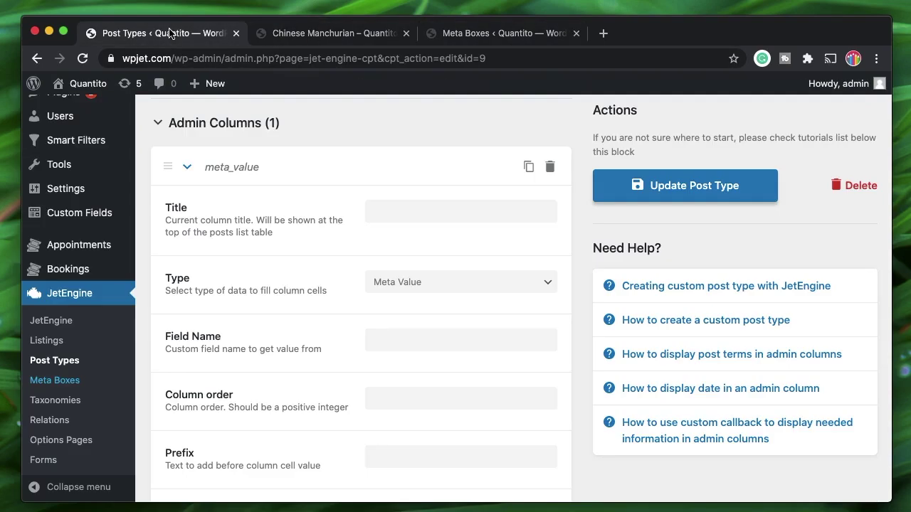
{"action": "type", "text": "Time"}
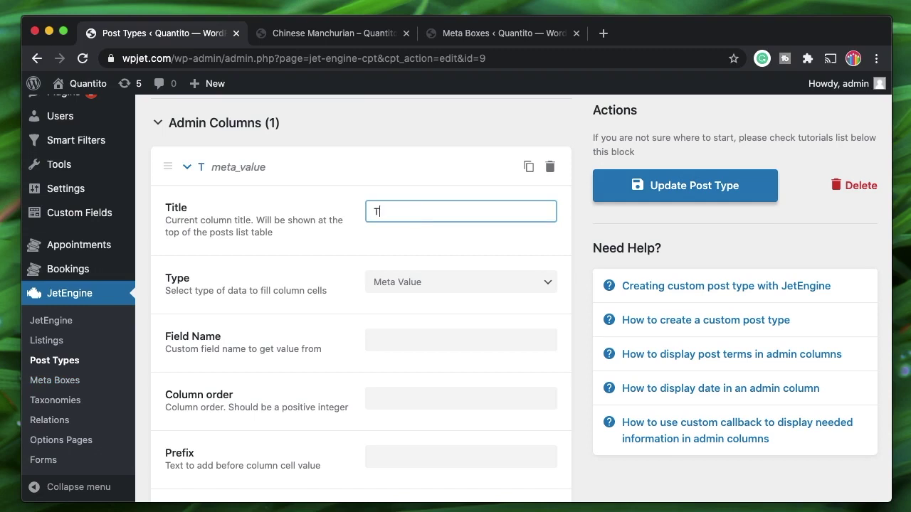
{"action": "left_click", "coordinate": [404, 347]}
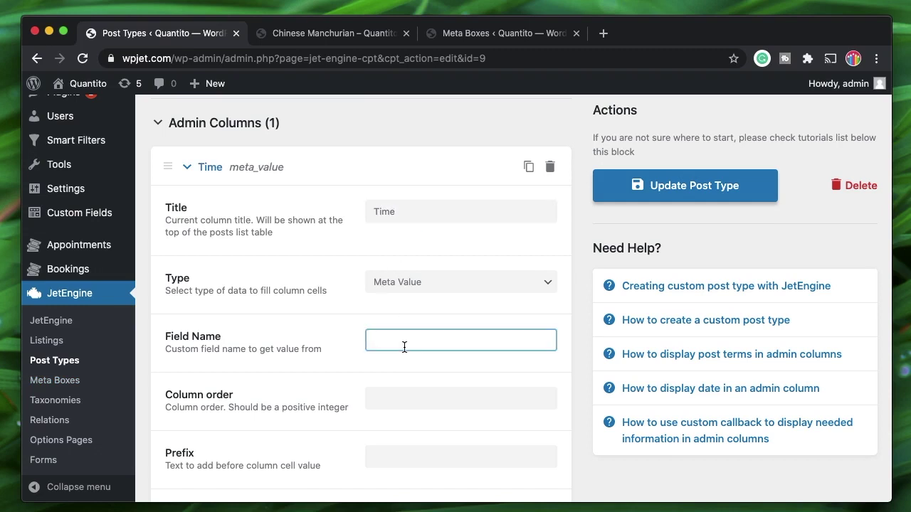
{"action": "left_click", "coordinate": [421, 405]}
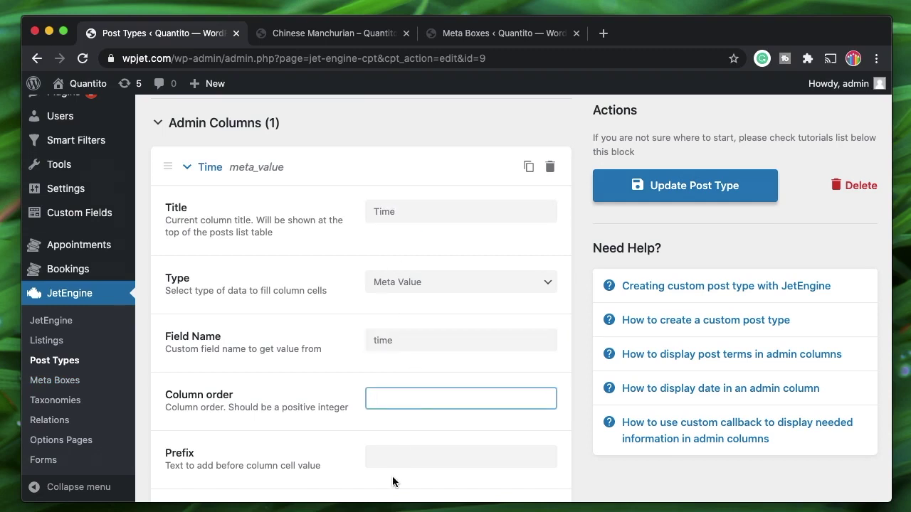
- Switch the Time column's Is Sortable option on and back off
{"action": "scroll", "coordinate": [392, 481], "scroll_direction": "down", "scroll_amount": 4}
{"action": "scroll", "coordinate": [397, 408], "scroll_direction": "down", "scroll_amount": 2}
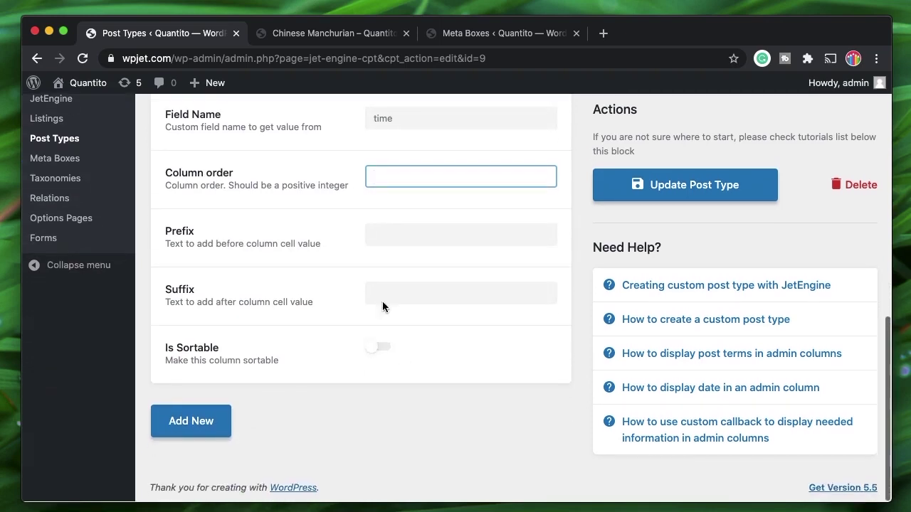
{"action": "left_click", "coordinate": [378, 348]}
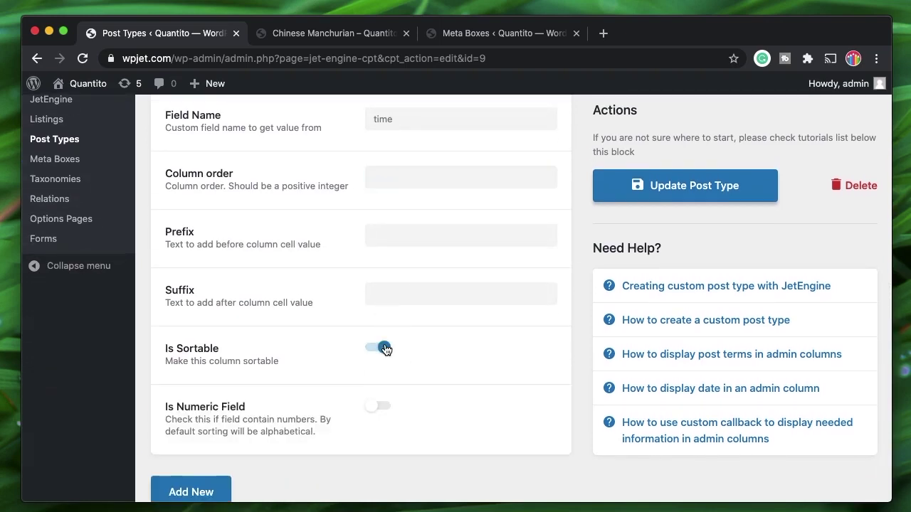
{"action": "left_click", "coordinate": [384, 349]}
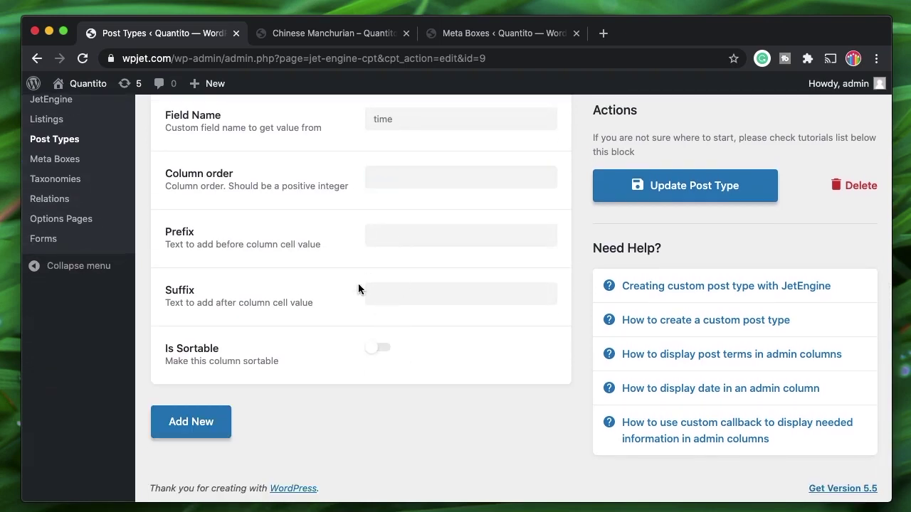
- Collapse the Time column's settings and add a second admin column to the Recipes post type
{"action": "scroll", "coordinate": [382, 287], "scroll_direction": "up", "scroll_amount": 5}
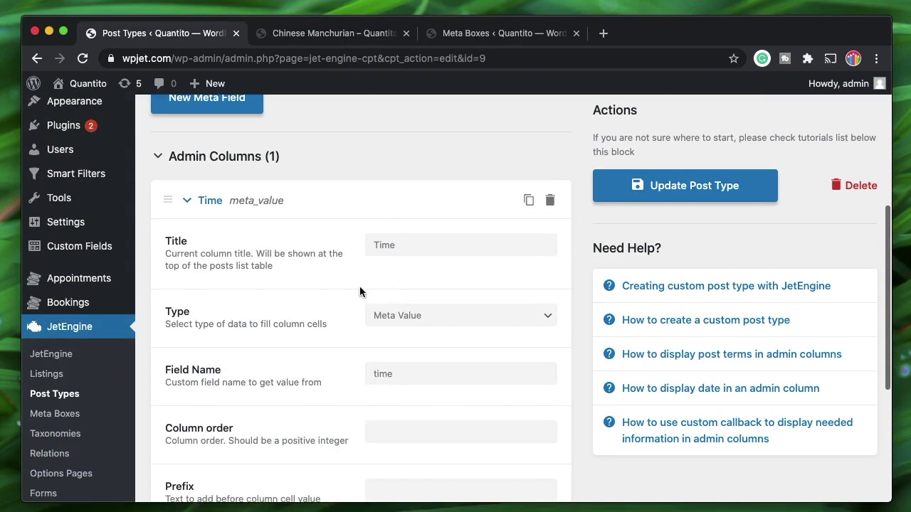
{"action": "left_click", "coordinate": [189, 204]}
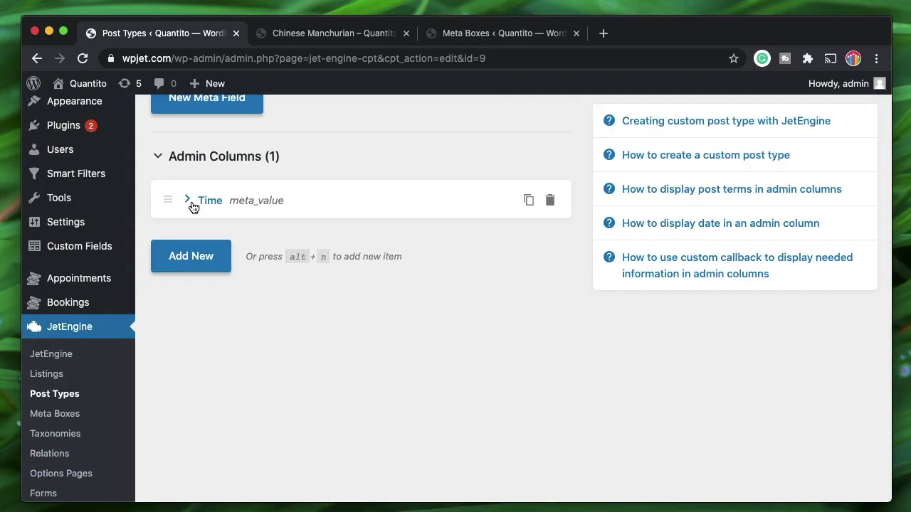
{"action": "left_click", "coordinate": [195, 254]}
- Collapse the Time field in the Recipe group meta box and copy the Difficulty field's Name/ID
{"action": "left_click", "coordinate": [505, 34]}
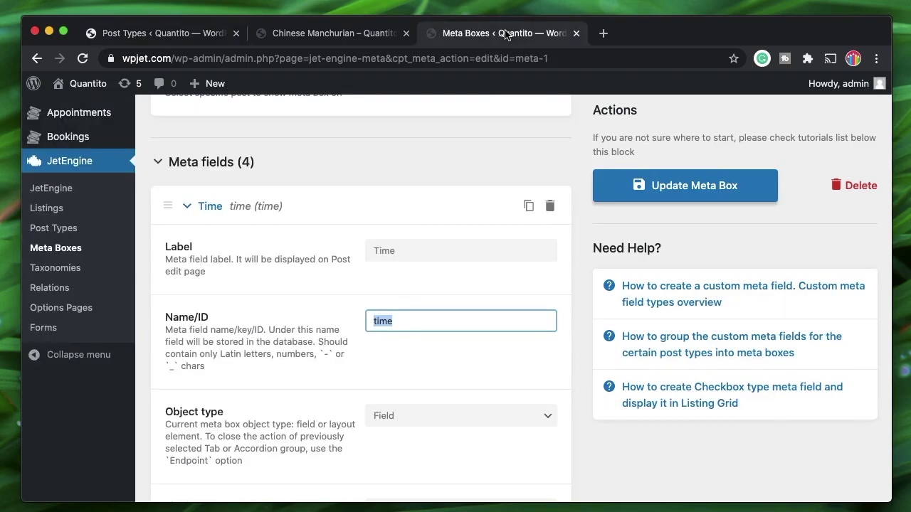
{"action": "scroll", "coordinate": [371, 283], "scroll_direction": "down", "scroll_amount": 2}
{"action": "scroll", "coordinate": [242, 340], "scroll_direction": "up", "scroll_amount": 5}
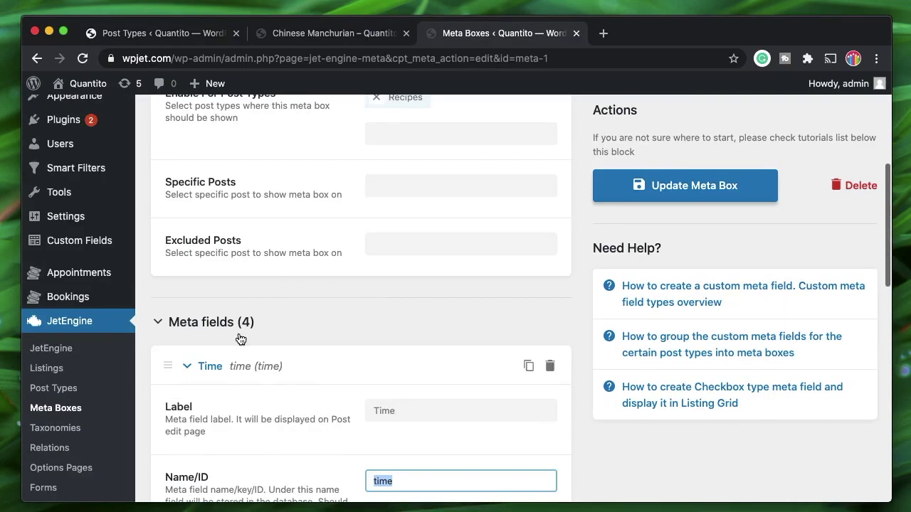
{"action": "left_click", "coordinate": [214, 367]}
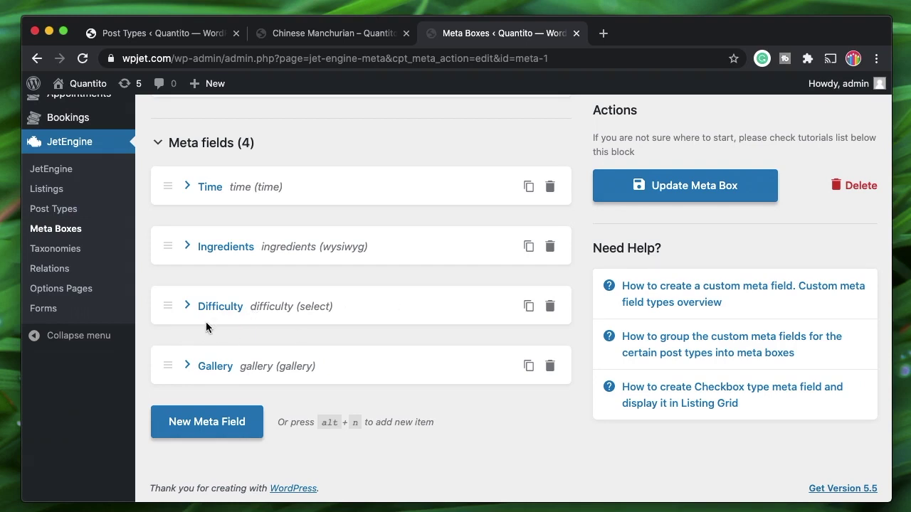
{"action": "left_click", "coordinate": [228, 312]}
{"action": "scroll", "coordinate": [397, 381], "scroll_direction": "down", "scroll_amount": 2}
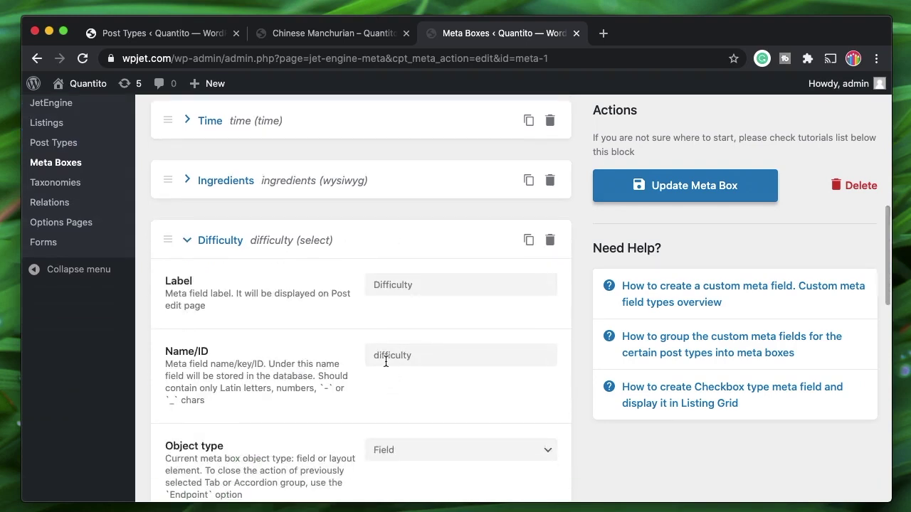
{"action": "double_click", "coordinate": [385, 360]}
{"action": "key", "text": "super+c"}
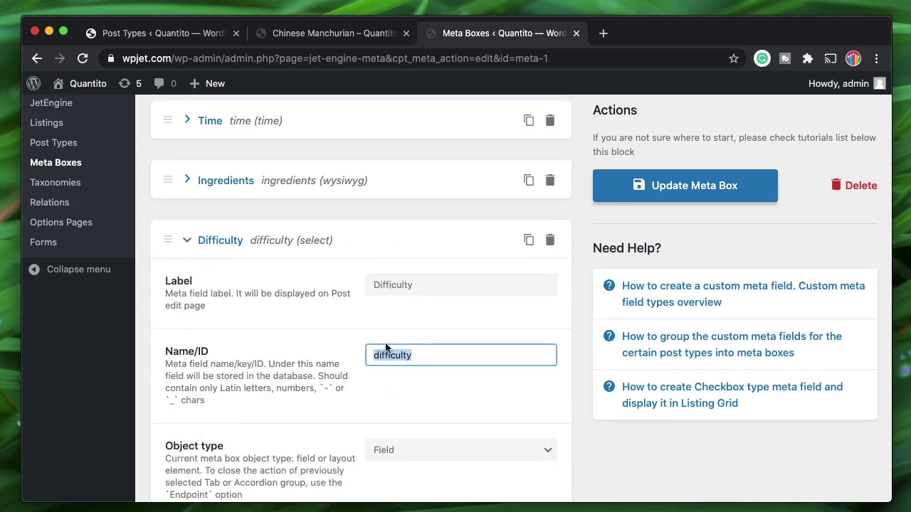
- Title the second Recipes admin column Difficulty and set its field name to difficulty
{"action": "left_click", "coordinate": [211, 34]}
{"action": "scroll", "coordinate": [417, 250], "scroll_direction": "up", "scroll_amount": 4}
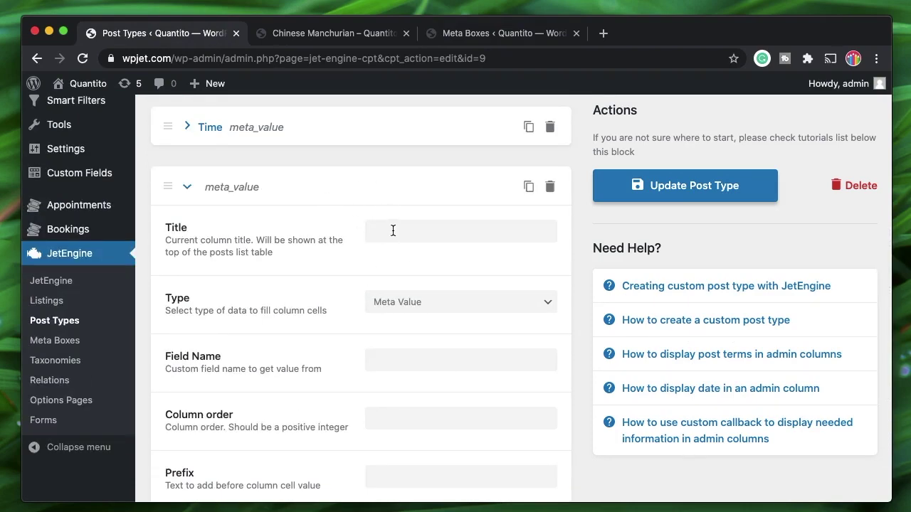
{"action": "left_click", "coordinate": [393, 230]}
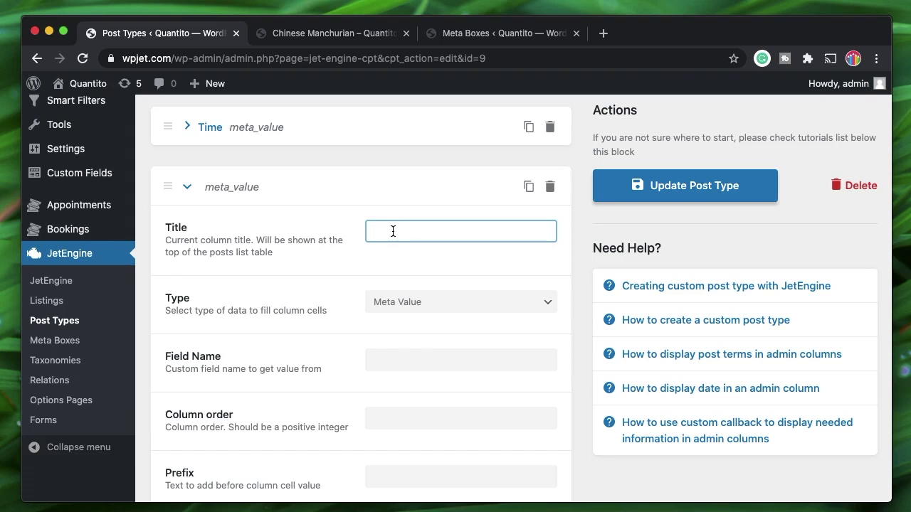
{"action": "key", "text": "super+v"}
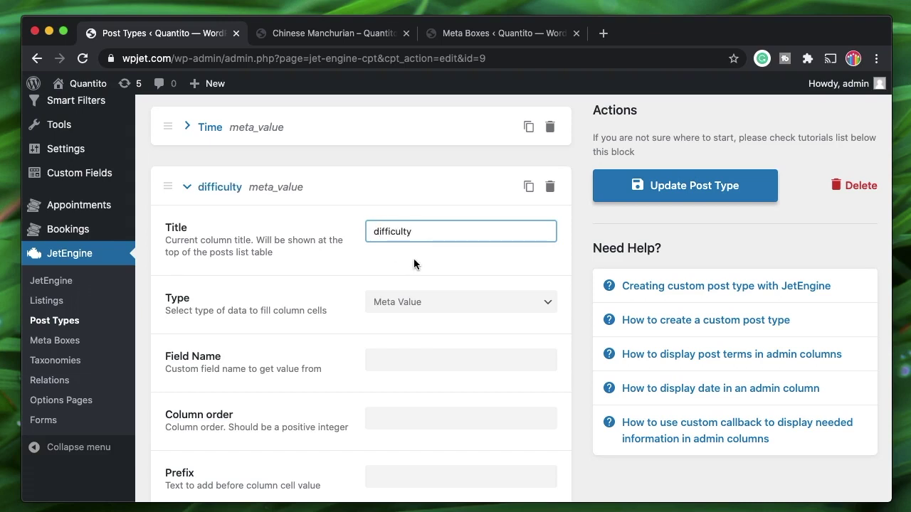
{"action": "key", "text": "super+Left"}
{"action": "key", "text": "Delete"}
{"action": "type", "text": "D"}
{"action": "left_click", "coordinate": [413, 360]}
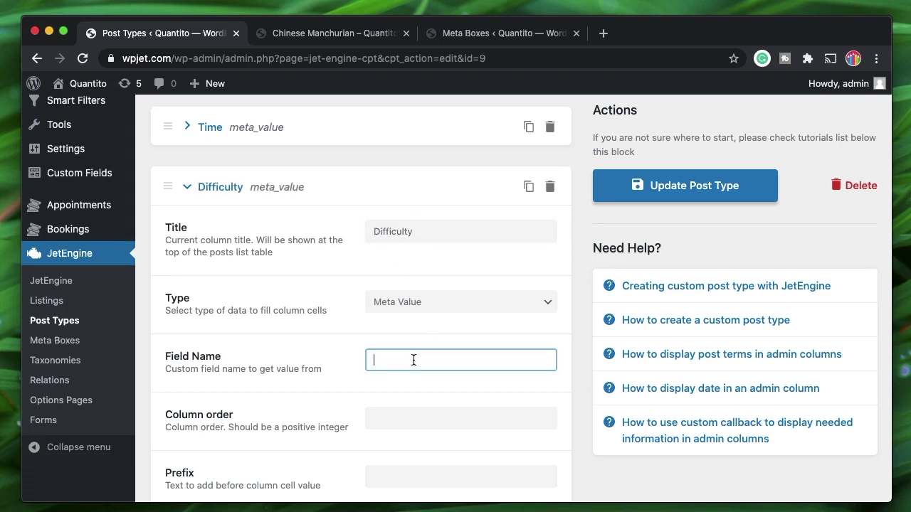
{"action": "key", "text": "super+v"}
{"action": "scroll", "coordinate": [476, 381], "scroll_direction": "down", "scroll_amount": 3}
{"action": "scroll", "coordinate": [434, 311], "scroll_direction": "up", "scroll_amount": 3}
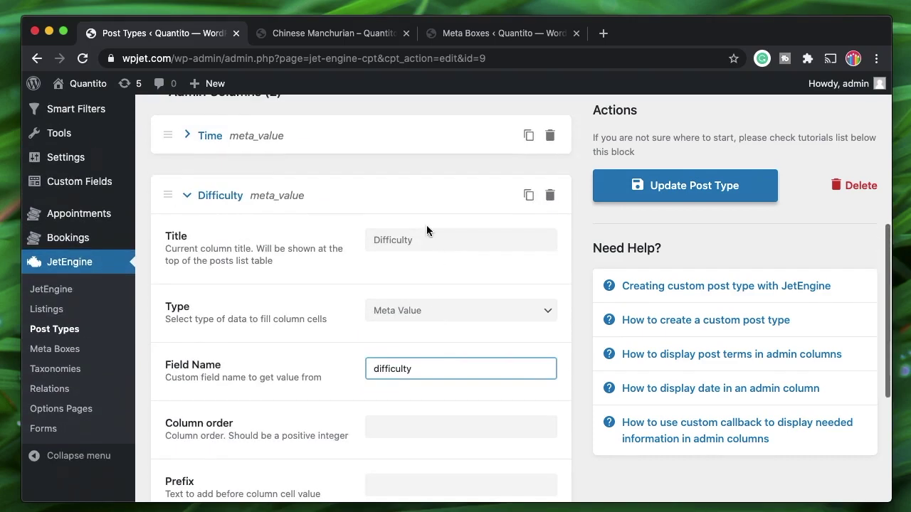
- Make the Difficulty admin column sortable and collapse its settings
{"action": "scroll", "coordinate": [313, 355], "scroll_direction": "down", "scroll_amount": 8}
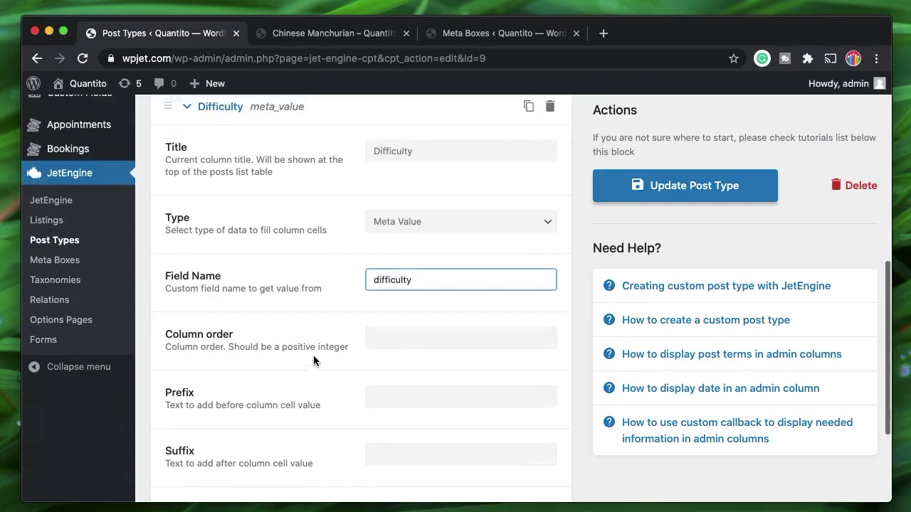
{"action": "scroll", "coordinate": [405, 333], "scroll_direction": "up", "scroll_amount": 5}
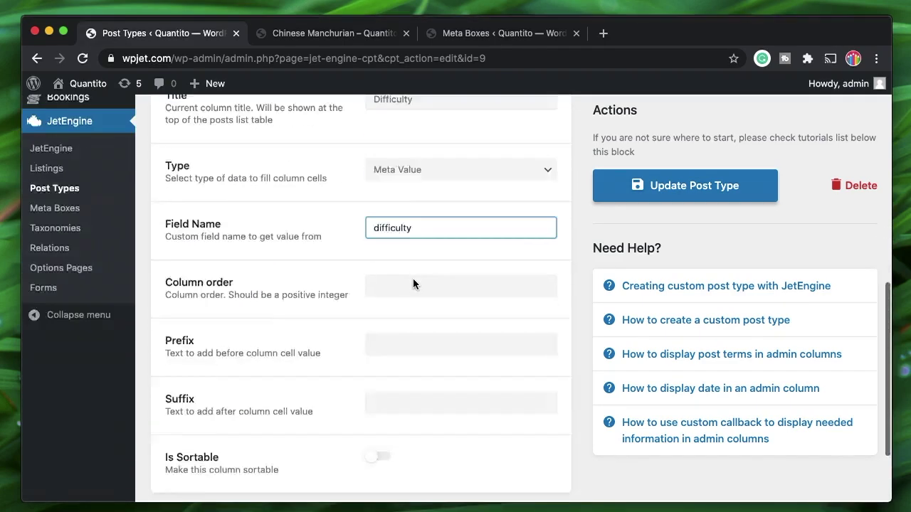
{"action": "scroll", "coordinate": [243, 245], "scroll_direction": "down", "scroll_amount": 4}
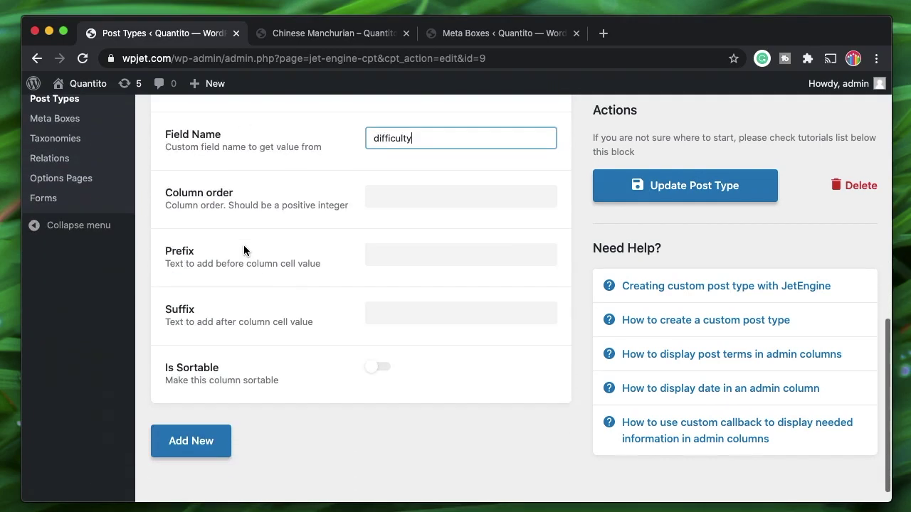
{"action": "left_click", "coordinate": [377, 366]}
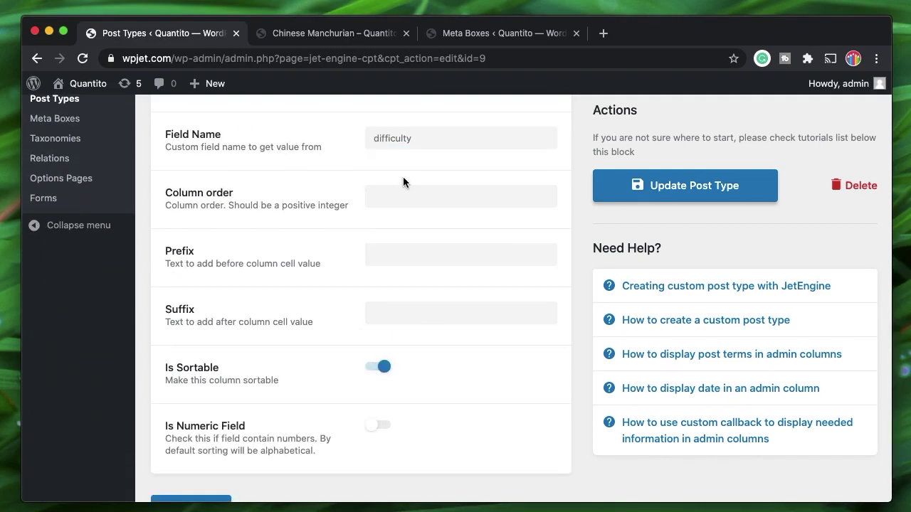
{"action": "scroll", "coordinate": [403, 177], "scroll_direction": "up", "scroll_amount": 6}
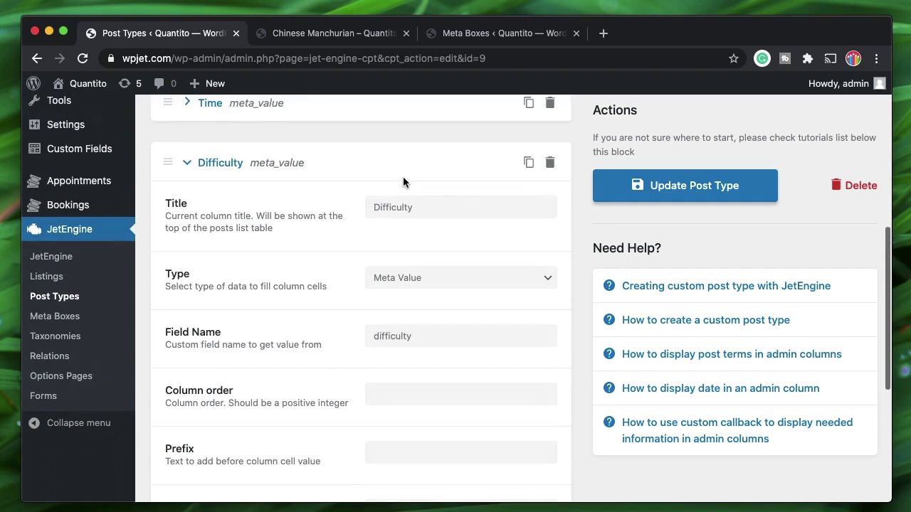
{"action": "left_click", "coordinate": [218, 169]}
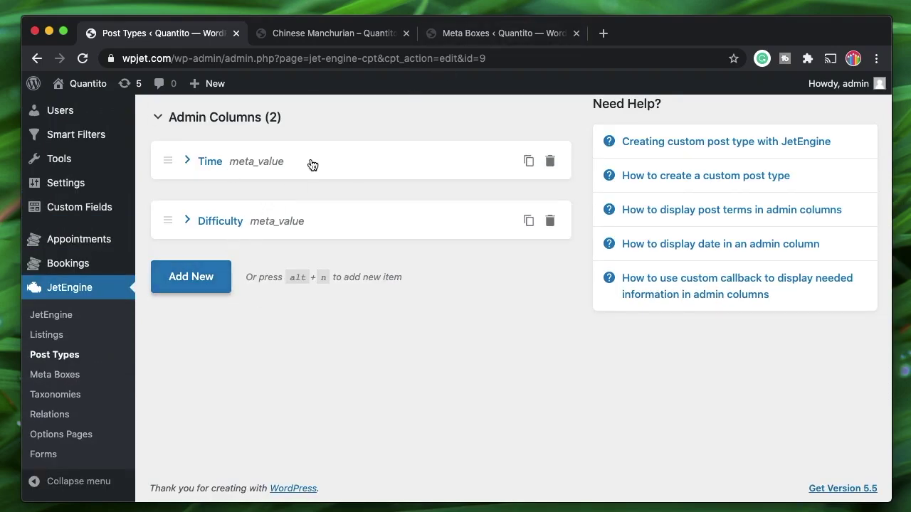
- Collapse the Difficulty field in the Recipe group meta box, review the box's fields, and view the Chinese Manchurian recipe page
{"action": "left_click", "coordinate": [492, 30]}
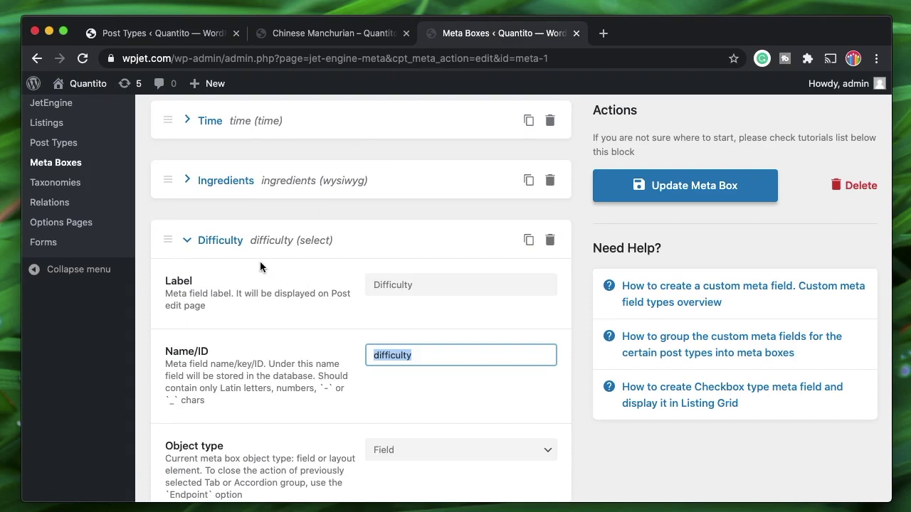
{"action": "left_click", "coordinate": [220, 242]}
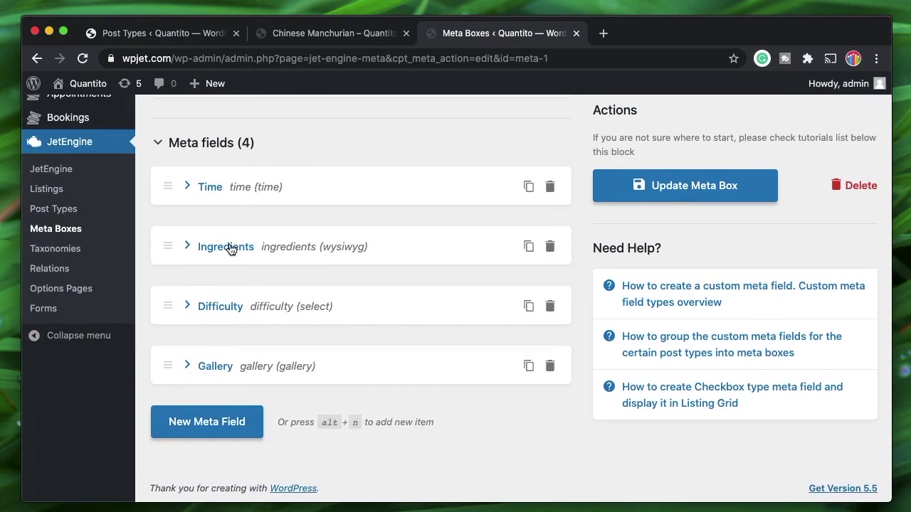
{"action": "scroll", "coordinate": [232, 246], "scroll_direction": "up", "scroll_amount": 2}
{"action": "scroll", "coordinate": [239, 363], "scroll_direction": "up", "scroll_amount": 8}
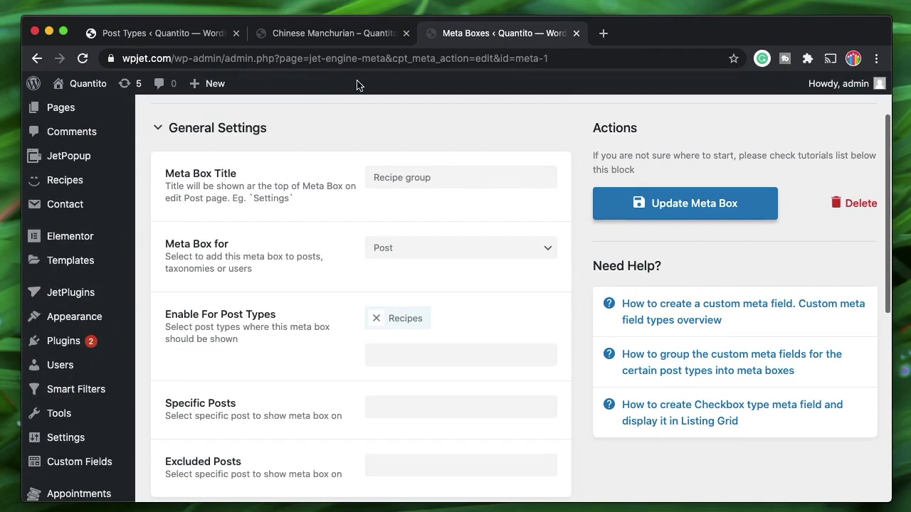
{"action": "left_click", "coordinate": [327, 36]}
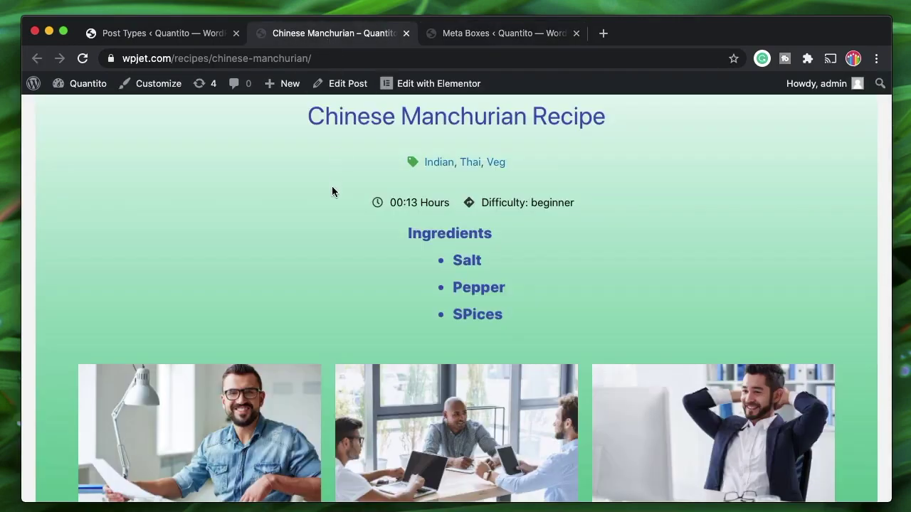
- Add a third admin column to the Recipes post type, titled Kind, with its type set to Post Terms
{"action": "left_click", "coordinate": [192, 36]}
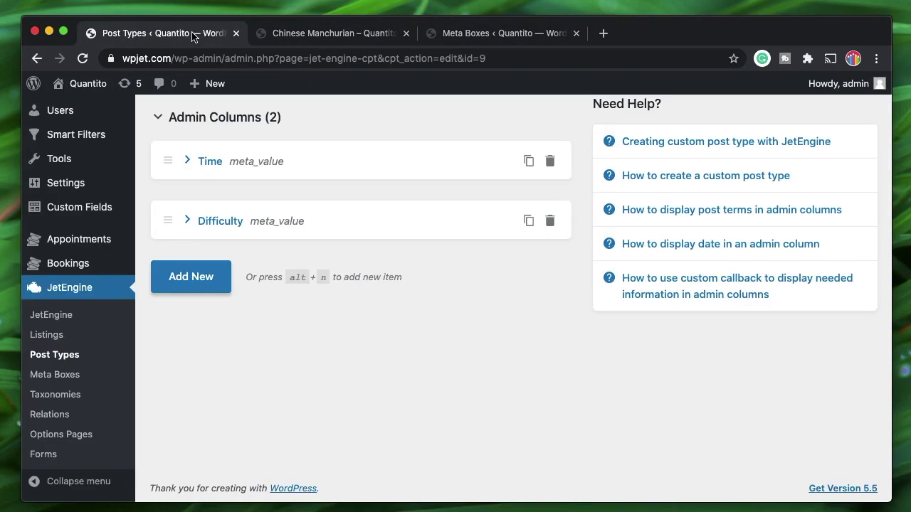
{"action": "left_click", "coordinate": [195, 275]}
{"action": "scroll", "coordinate": [354, 335], "scroll_direction": "up", "scroll_amount": 2}
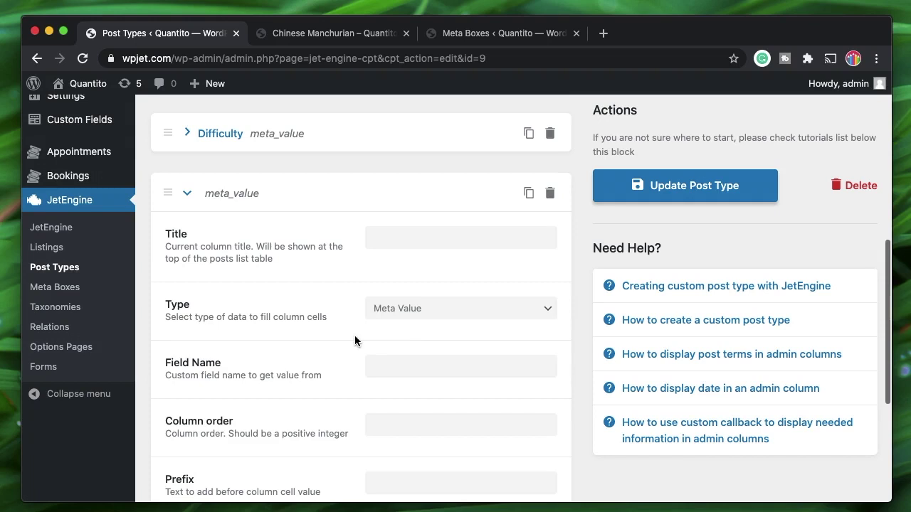
{"action": "left_click", "coordinate": [458, 228]}
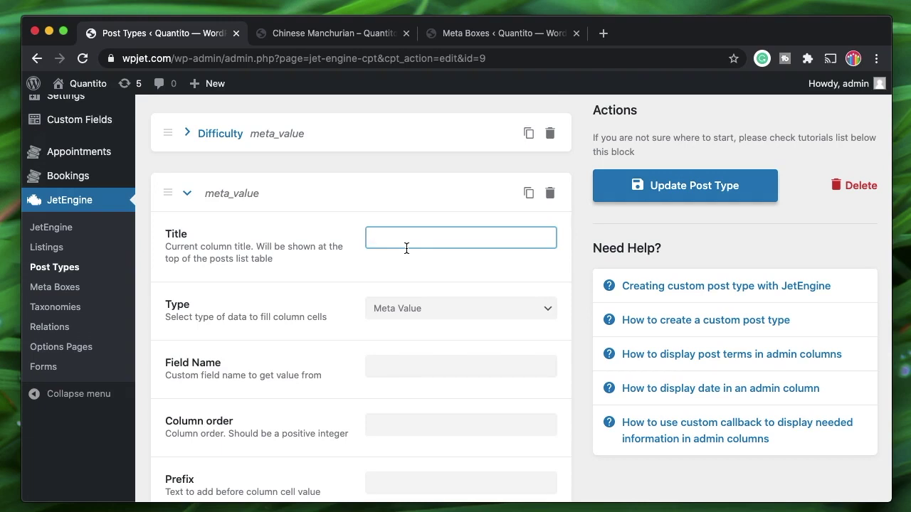
{"action": "type", "text": "Kind"}
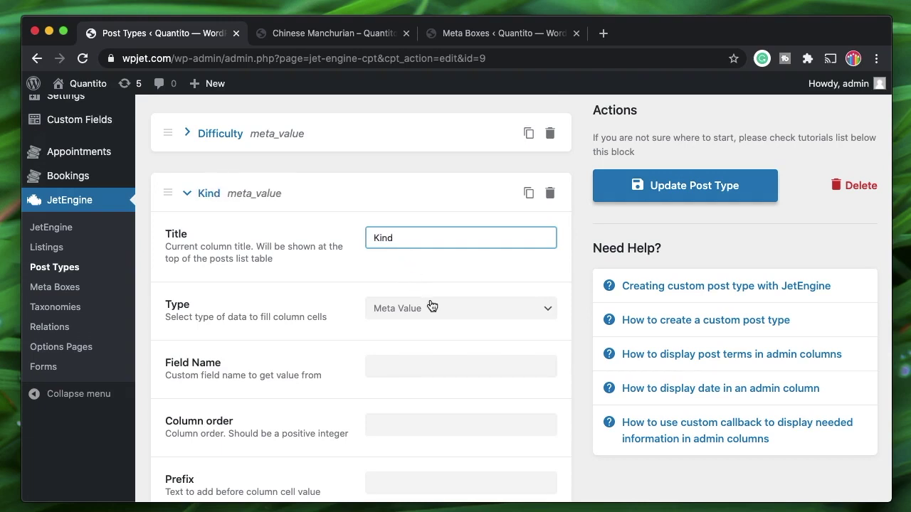
{"action": "left_click", "coordinate": [431, 306]}
{"action": "left_click", "coordinate": [419, 320]}
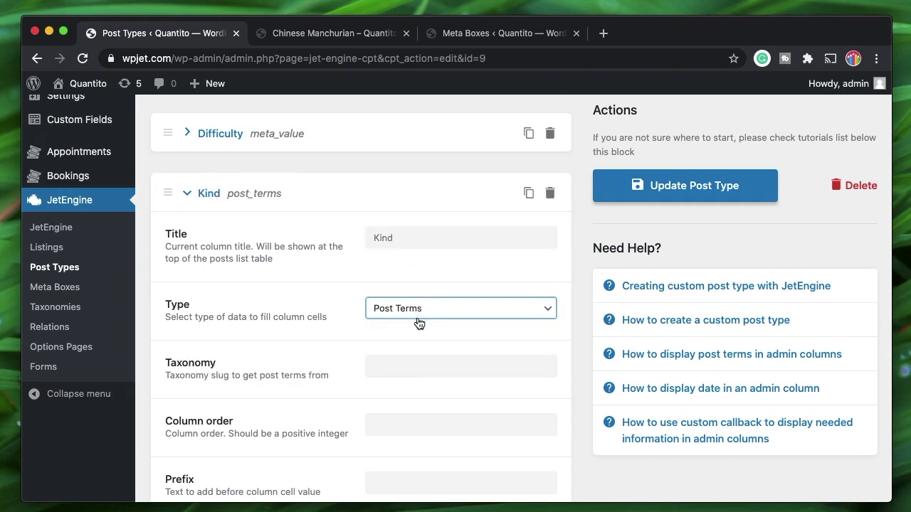
- Open the Recipes' Kind taxonomy page in a new tab and examine its terms and taxonomy slug
{"action": "left_click", "coordinate": [396, 358]}
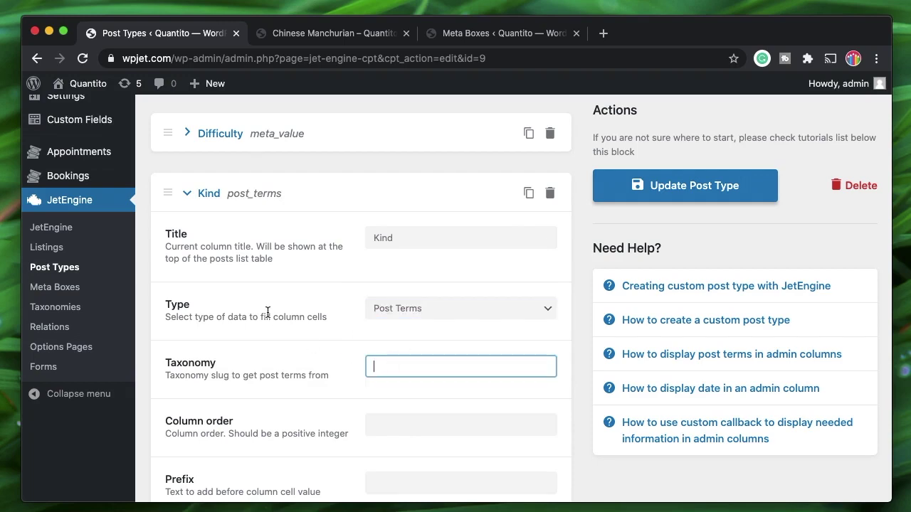
{"action": "scroll", "coordinate": [267, 313], "scroll_direction": "up", "scroll_amount": 6}
{"action": "scroll", "coordinate": [238, 278], "scroll_direction": "down", "scroll_amount": 5}
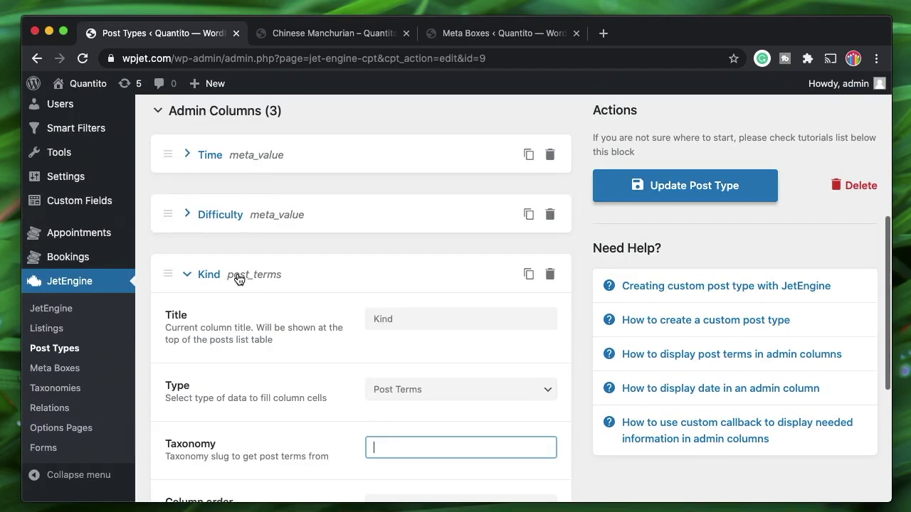
{"action": "scroll", "coordinate": [239, 279], "scroll_direction": "up", "scroll_amount": 4}
{"action": "mouse_move", "coordinate": [114, 217]}
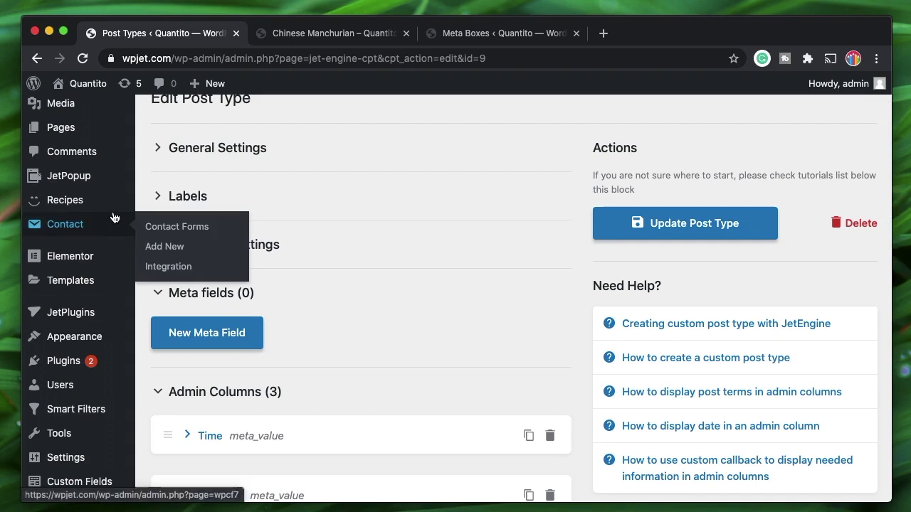
{"action": "mouse_move", "coordinate": [67, 199]}
{"action": "left_click", "coordinate": [146, 242], "text": "super"}
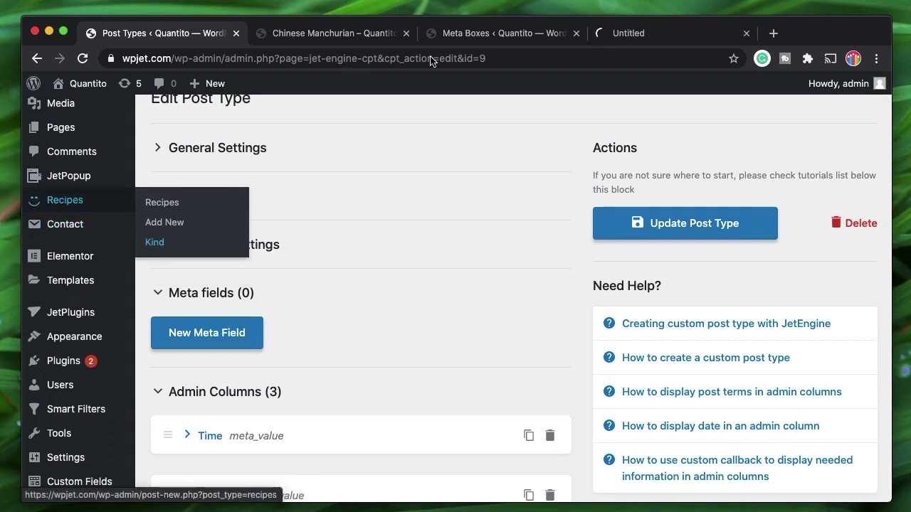
{"action": "left_click", "coordinate": [618, 32]}
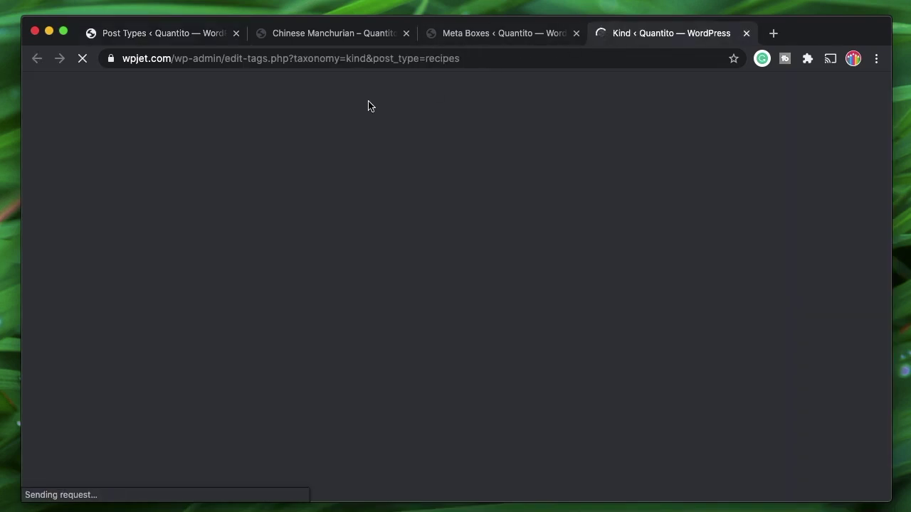
{"action": "scroll", "coordinate": [249, 421], "scroll_direction": "down", "scroll_amount": 3}
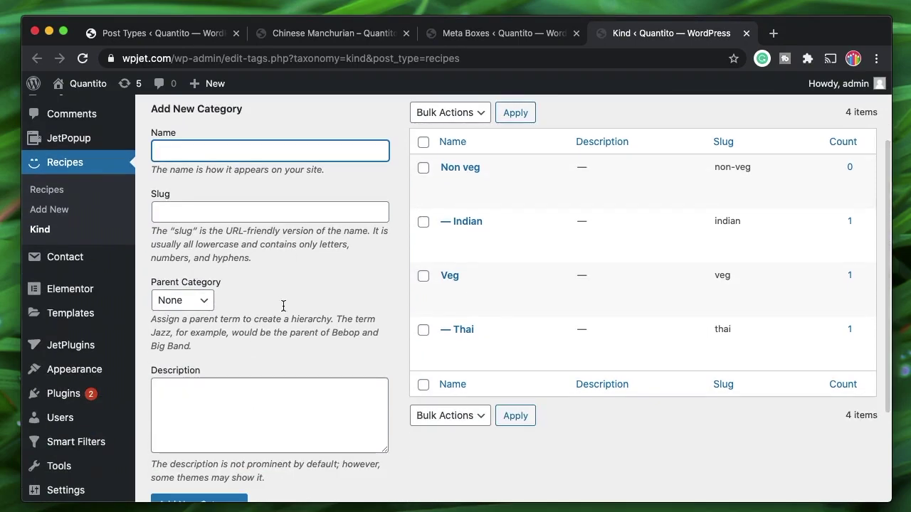
{"action": "scroll", "coordinate": [297, 271], "scroll_direction": "up", "scroll_amount": 3}
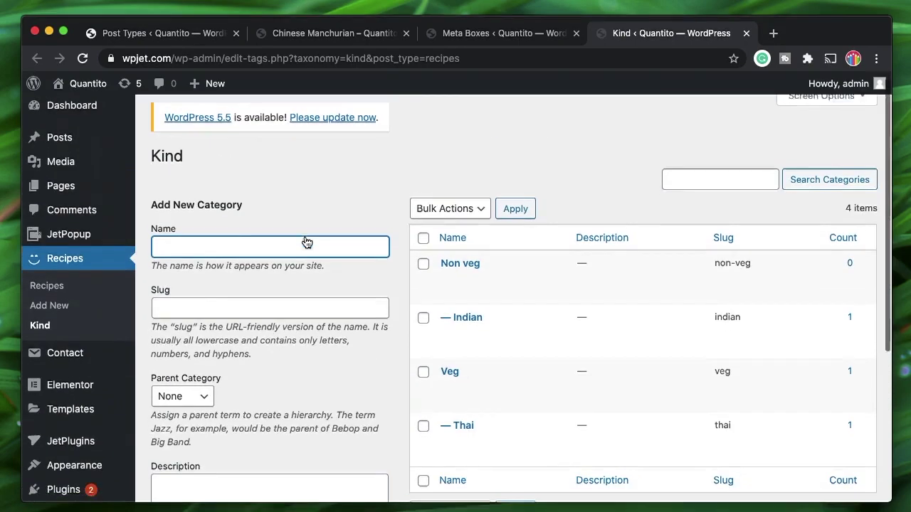
{"action": "scroll", "coordinate": [306, 242], "scroll_direction": "down", "scroll_amount": 3}
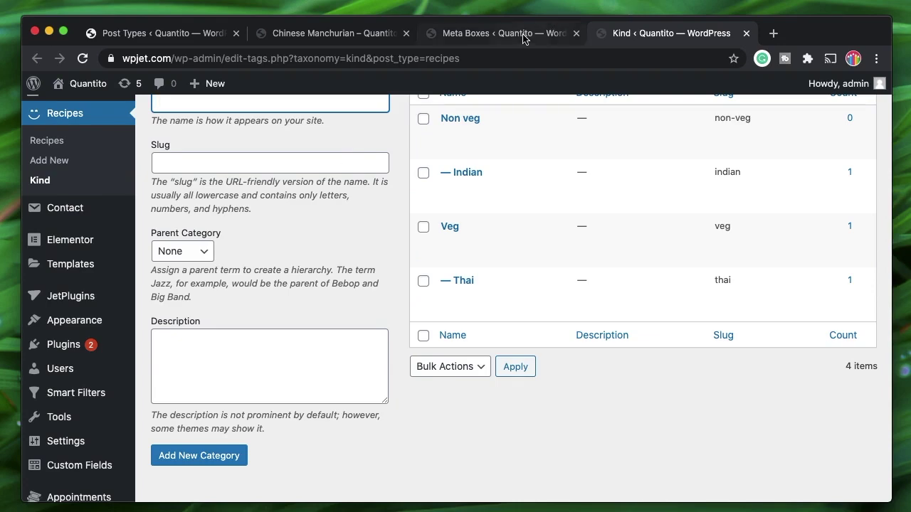
- Set the Kind admin column's taxonomy to kind and collapse its settings
{"action": "left_click", "coordinate": [177, 39]}
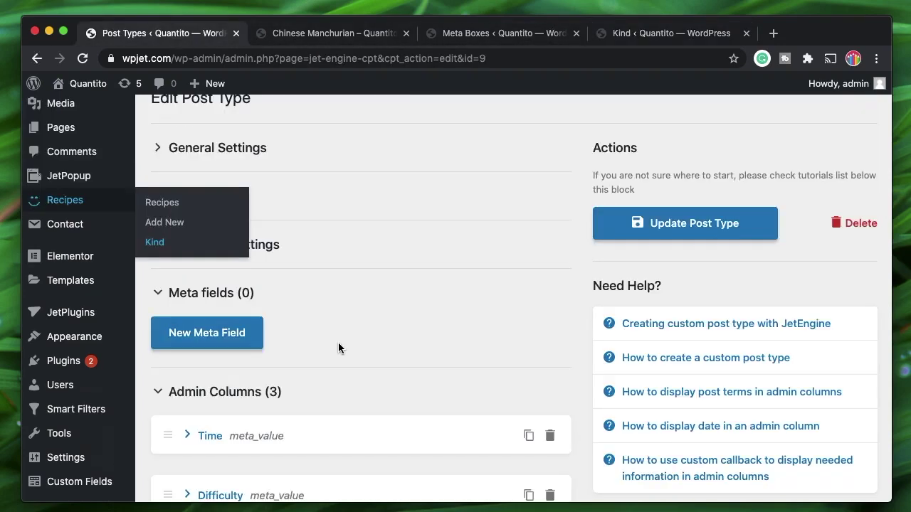
{"action": "scroll", "coordinate": [338, 348], "scroll_direction": "down", "scroll_amount": 4}
{"action": "scroll", "coordinate": [337, 348], "scroll_direction": "down", "scroll_amount": 6}
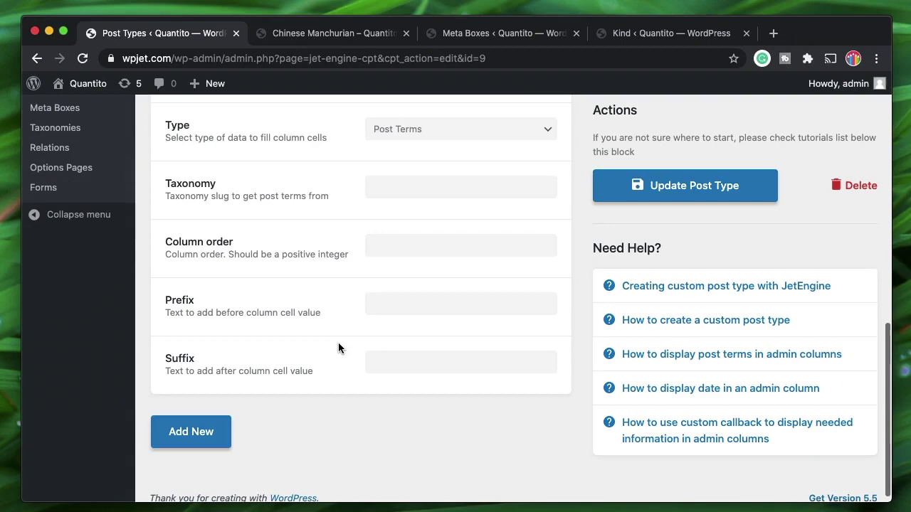
{"action": "left_click", "coordinate": [409, 188]}
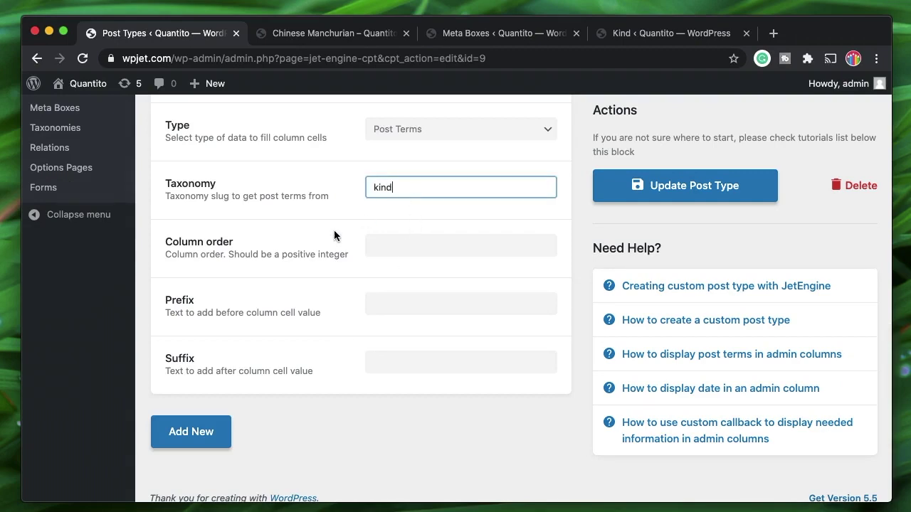
{"action": "scroll", "coordinate": [335, 236], "scroll_direction": "up", "scroll_amount": 5}
{"action": "left_click", "coordinate": [207, 390]}
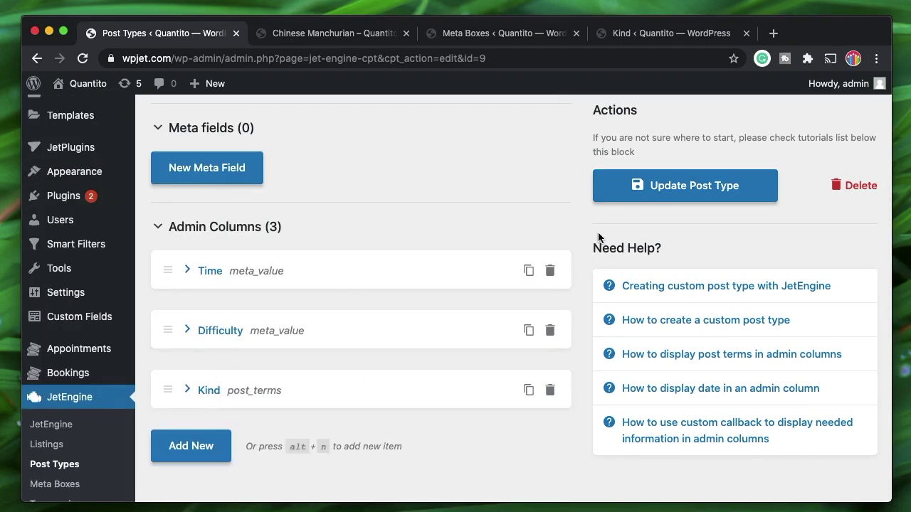
- Save the updated Recipes post type and open the Recipes list to check the admin columns
{"action": "left_click", "coordinate": [679, 195]}
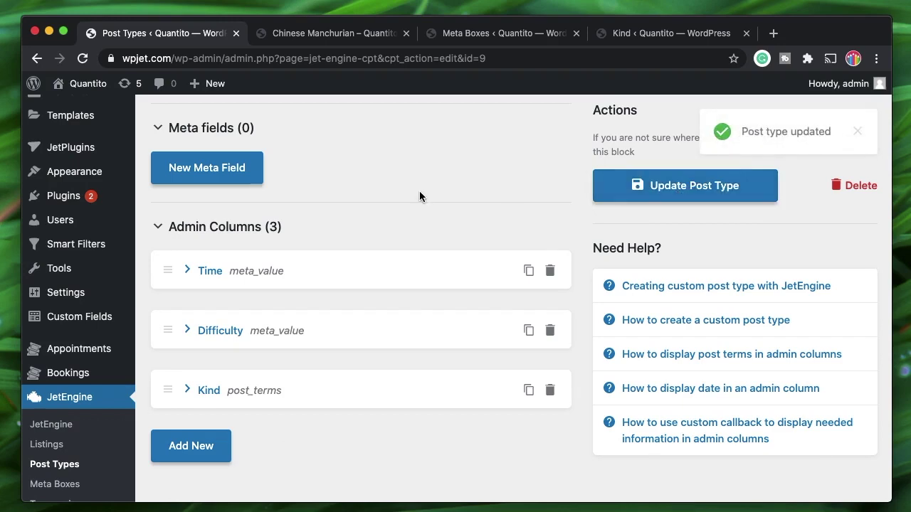
{"action": "scroll", "coordinate": [419, 195], "scroll_direction": "up", "scroll_amount": 4}
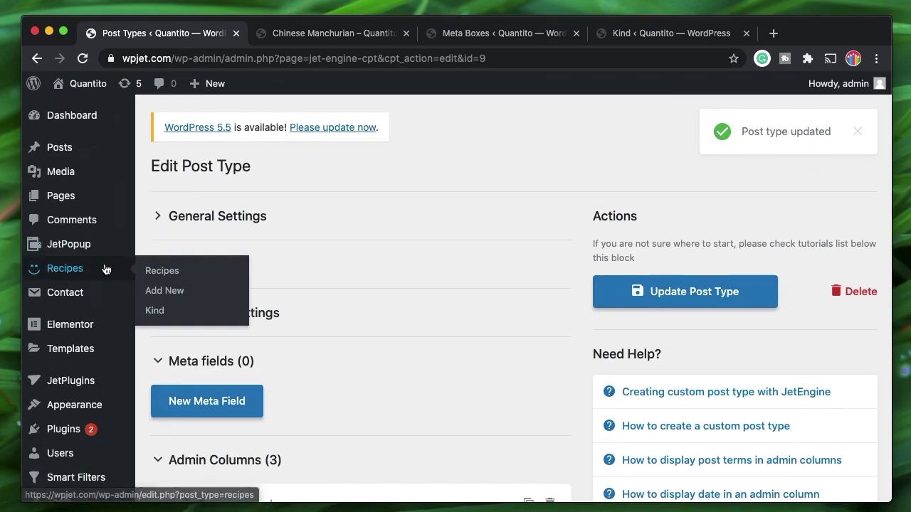
{"action": "left_click", "coordinate": [105, 268]}
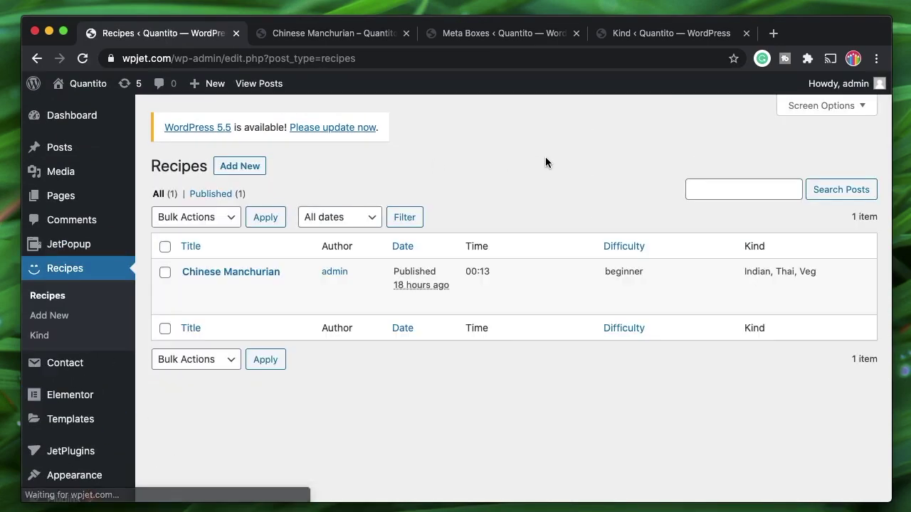
- Examine the Kind, Date and Time columns of the Recipes list and sort it by Difficulty
{"action": "triple_click", "coordinate": [762, 275]}
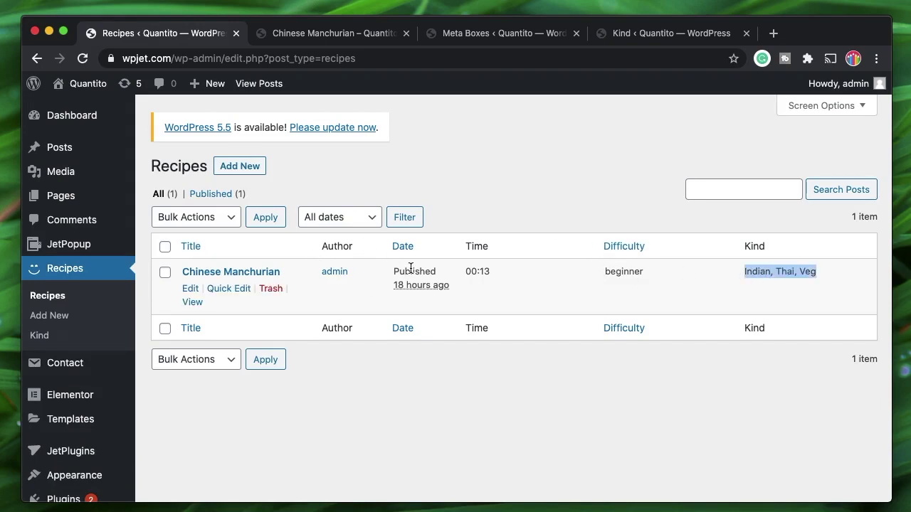
{"action": "double_click", "coordinate": [412, 274]}
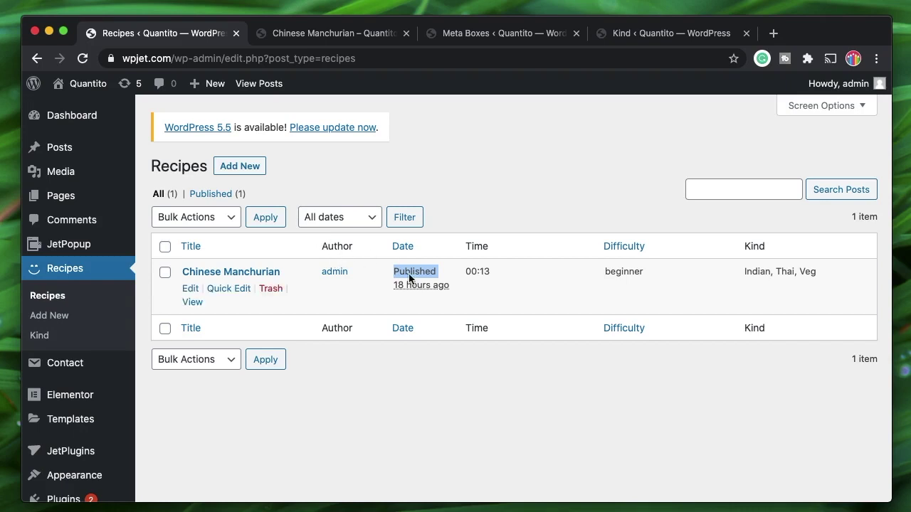
{"action": "double_click", "coordinate": [476, 246]}
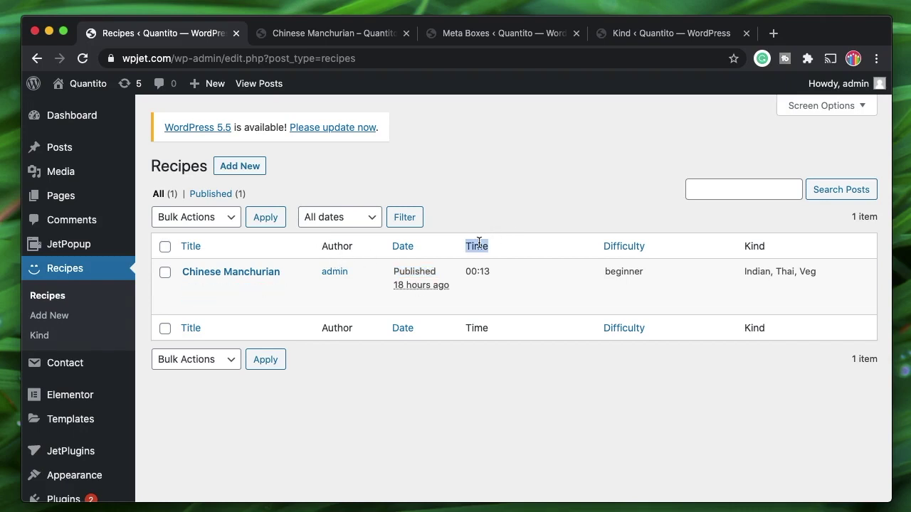
{"action": "left_click", "coordinate": [641, 247]}
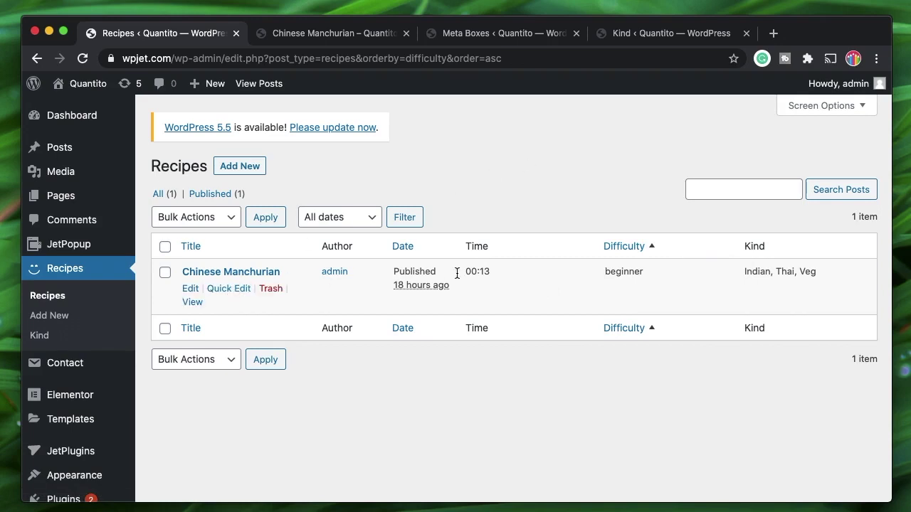
- Close the Chinese Manchurian, Meta Boxes and Kind browser tabs, keeping only the Recipes list open
{"action": "left_click", "coordinate": [360, 36]}
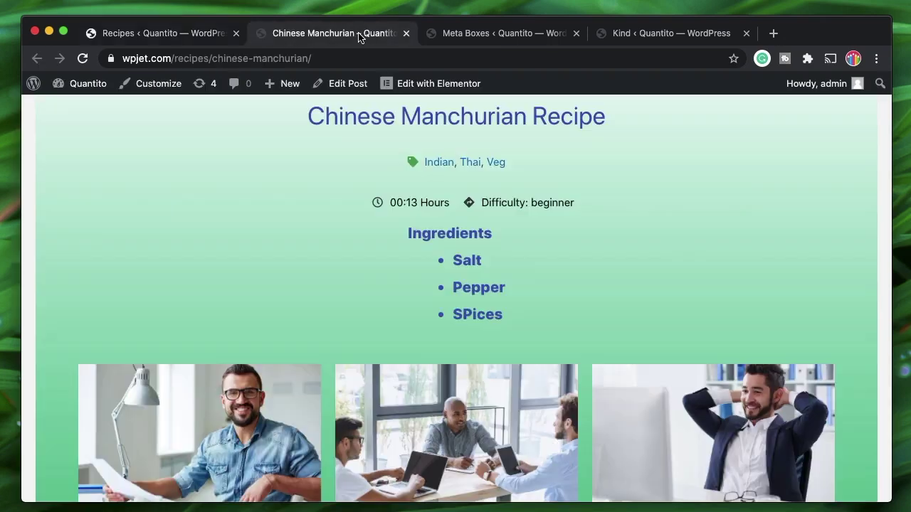
{"action": "left_click", "coordinate": [406, 34]}
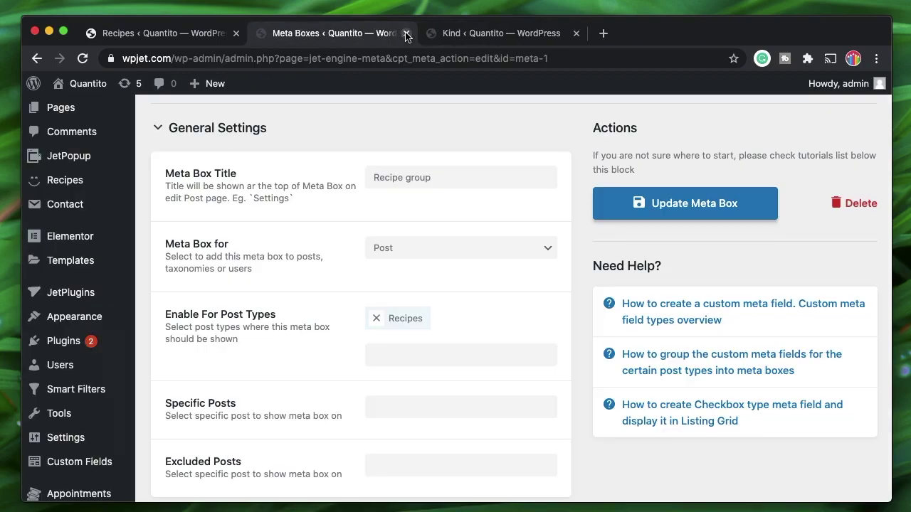
{"action": "left_click", "coordinate": [211, 135]}
{"action": "scroll", "coordinate": [211, 138], "scroll_direction": "down", "scroll_amount": 5}
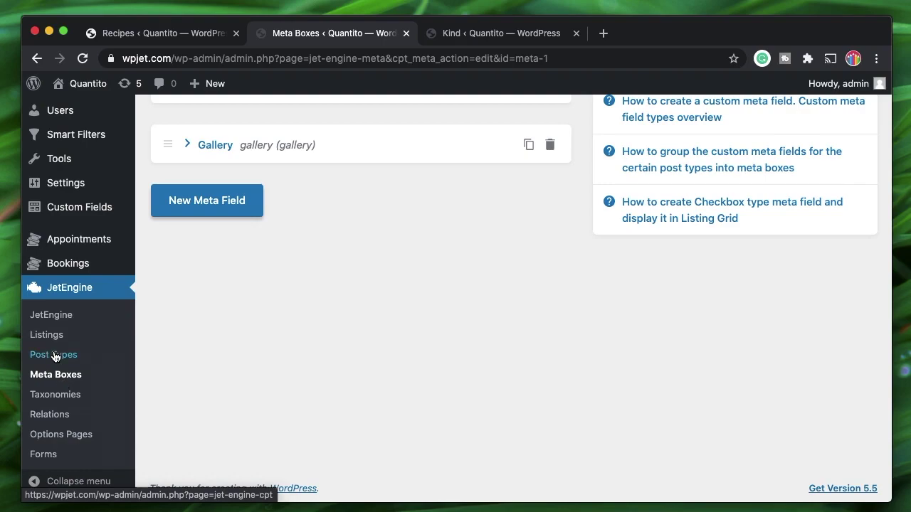
{"action": "scroll", "coordinate": [455, 291], "scroll_direction": "up", "scroll_amount": 10}
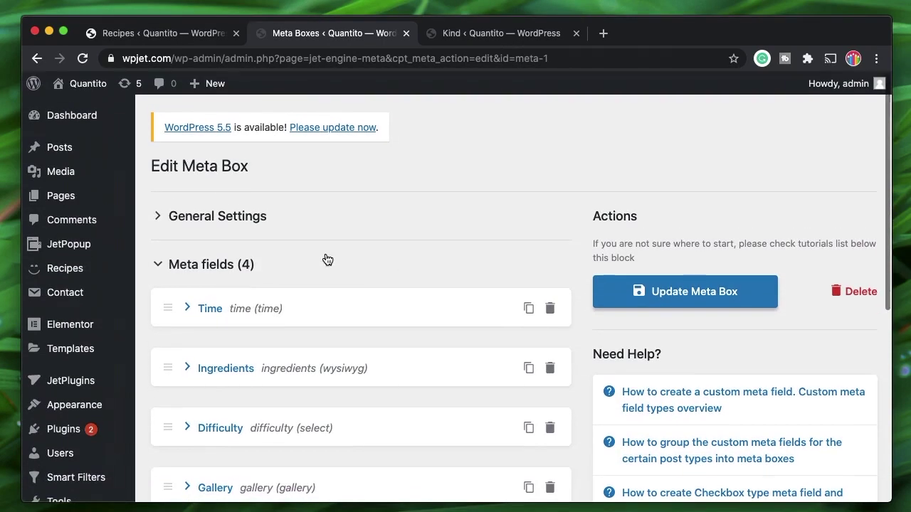
{"action": "left_click", "coordinate": [245, 264]}
{"action": "scroll", "coordinate": [178, 323], "scroll_direction": "down", "scroll_amount": 10}
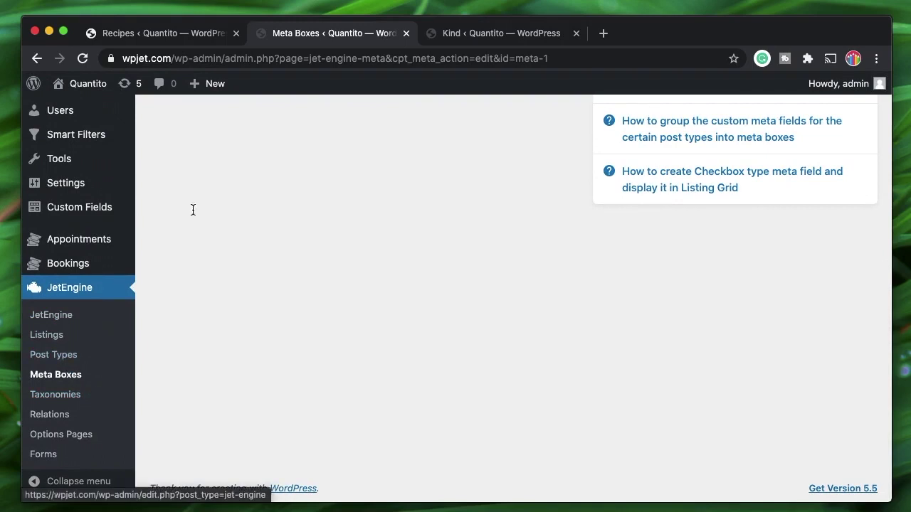
{"action": "left_click", "coordinate": [406, 36]}
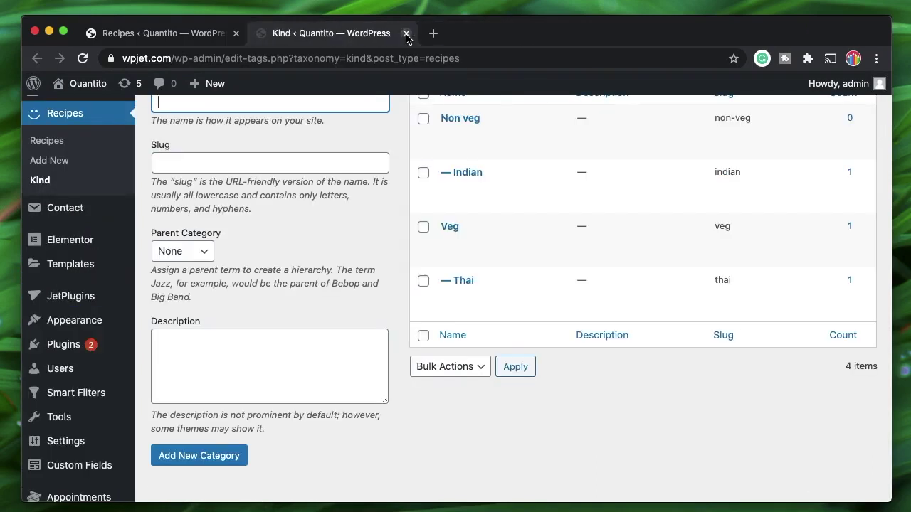
{"action": "left_click", "coordinate": [406, 34]}
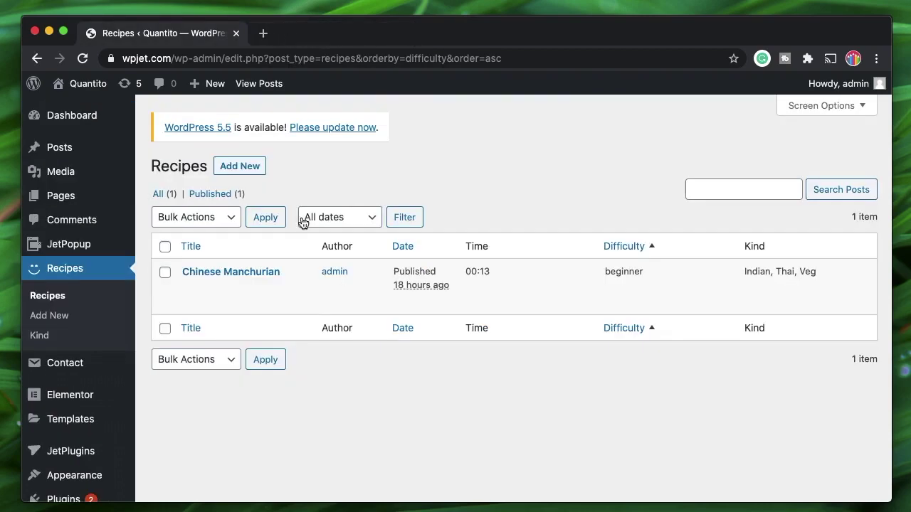
- Start a new JetEngine listing item with Posts as the listing source and Recipes as the post type
{"action": "scroll", "coordinate": [331, 395], "scroll_direction": "down", "scroll_amount": 5}
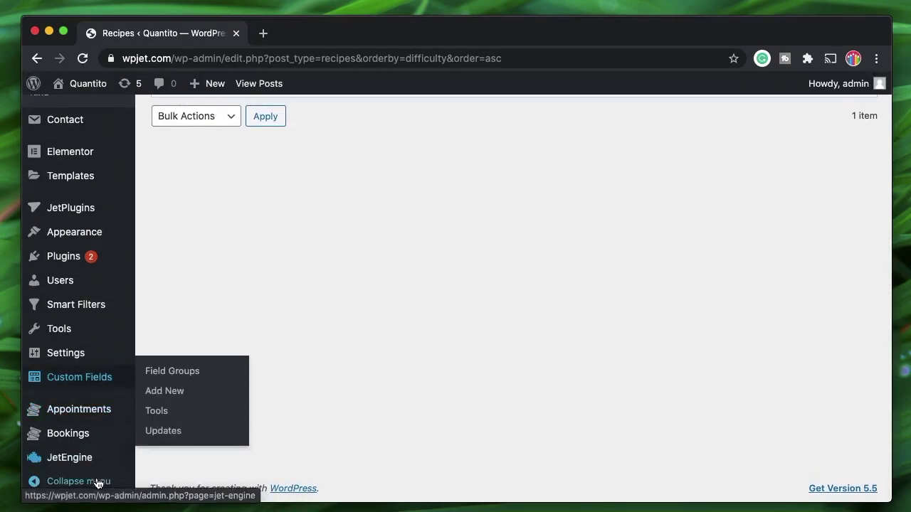
{"action": "mouse_move", "coordinate": [69, 457]}
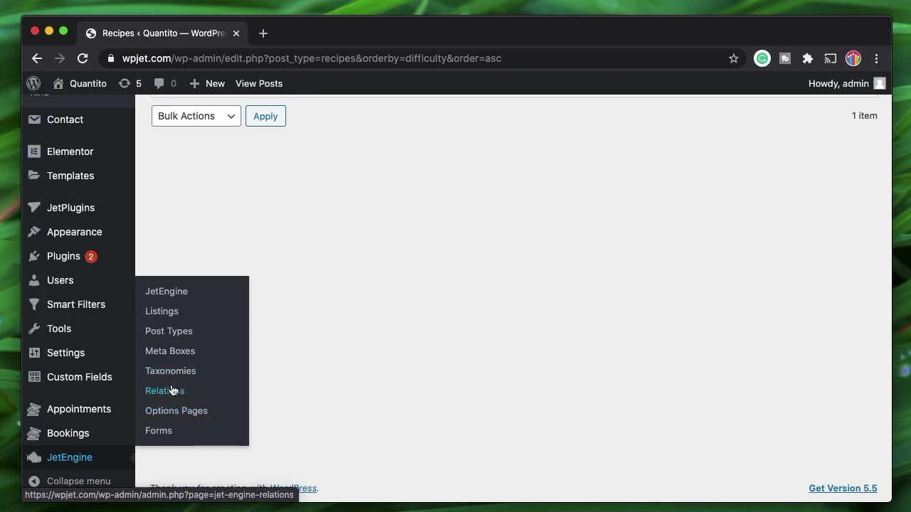
{"action": "left_click", "coordinate": [168, 317]}
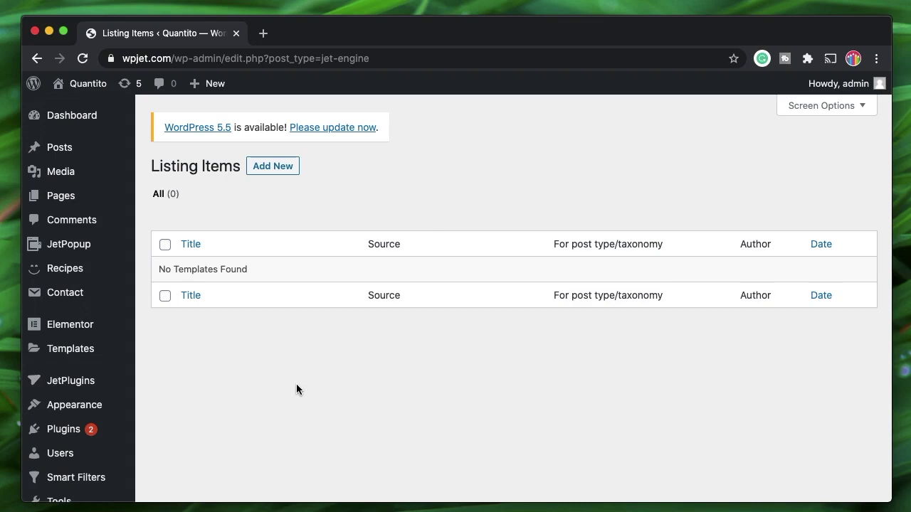
{"action": "left_click", "coordinate": [283, 168]}
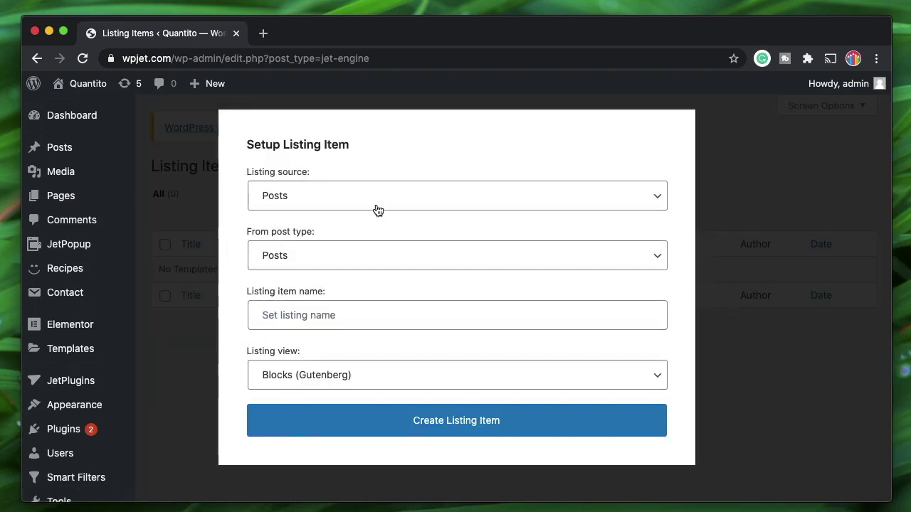
{"action": "left_click", "coordinate": [327, 206]}
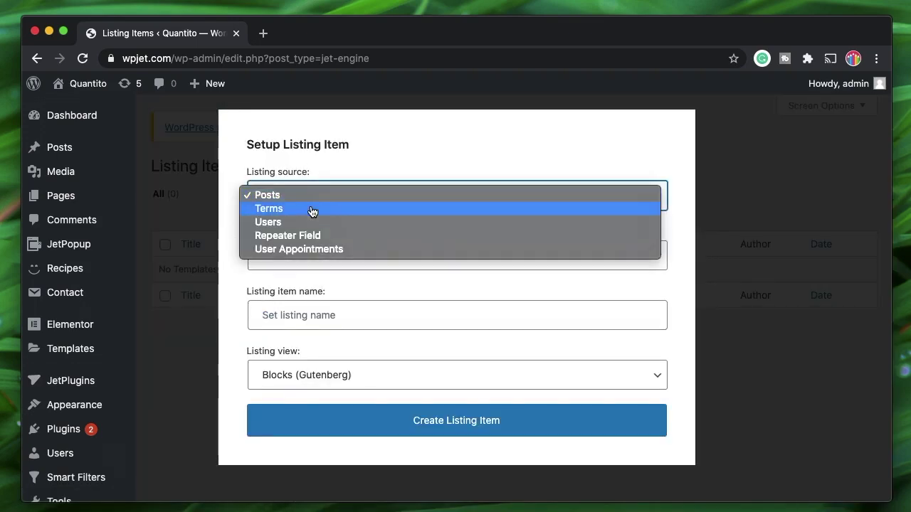
{"action": "left_click", "coordinate": [326, 196]}
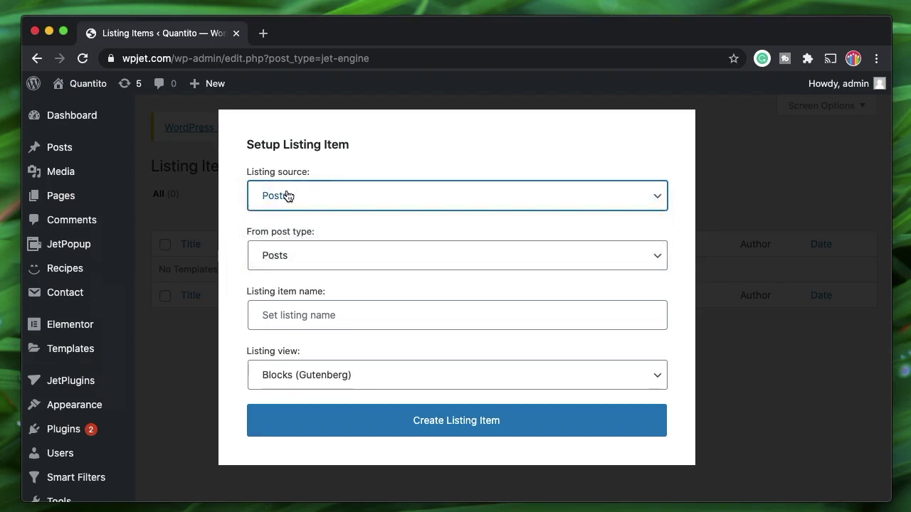
{"action": "left_click", "coordinate": [310, 258]}
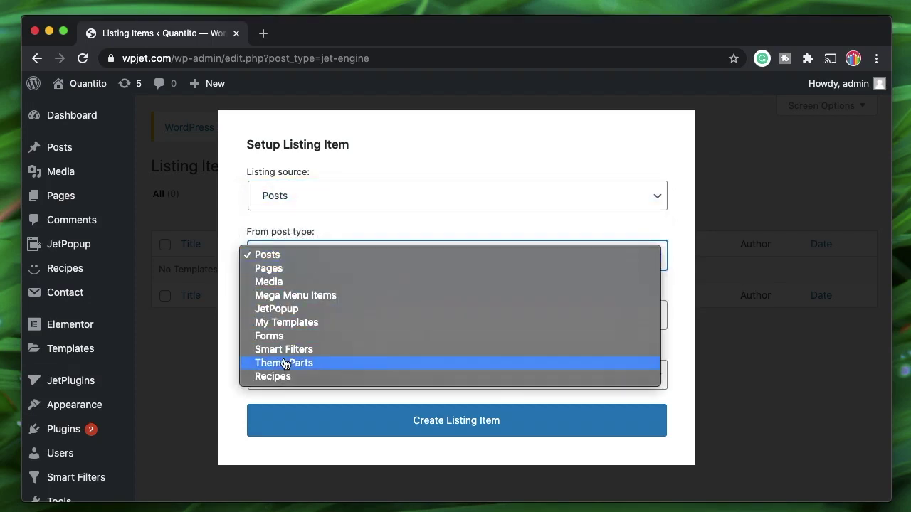
{"action": "left_click", "coordinate": [347, 229]}
- Set the listing view to Elementor, name the listing item Recipe blog and create it
{"action": "left_click", "coordinate": [371, 315]}
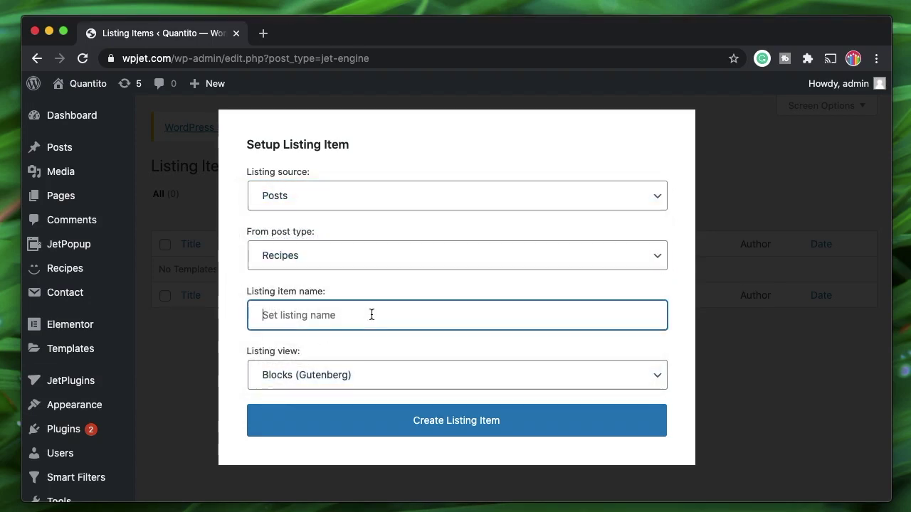
{"action": "left_click", "coordinate": [379, 375]}
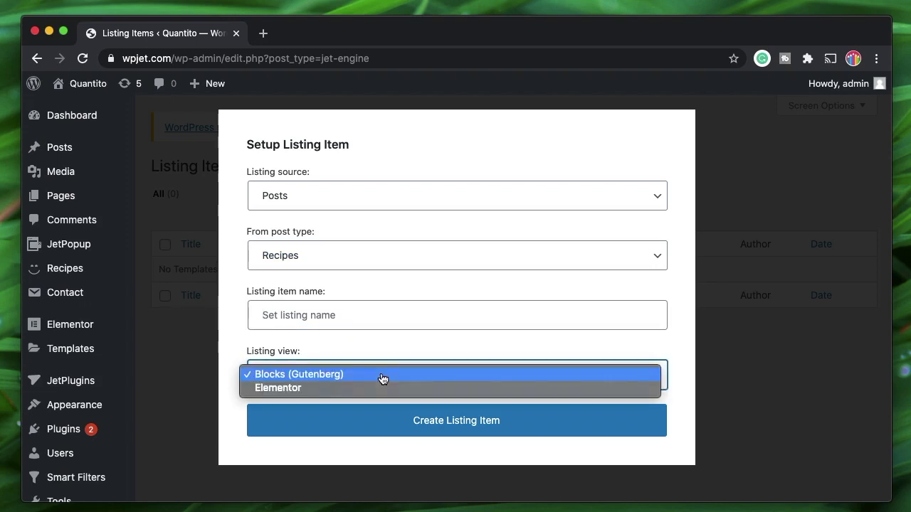
{"action": "left_click", "coordinate": [358, 389]}
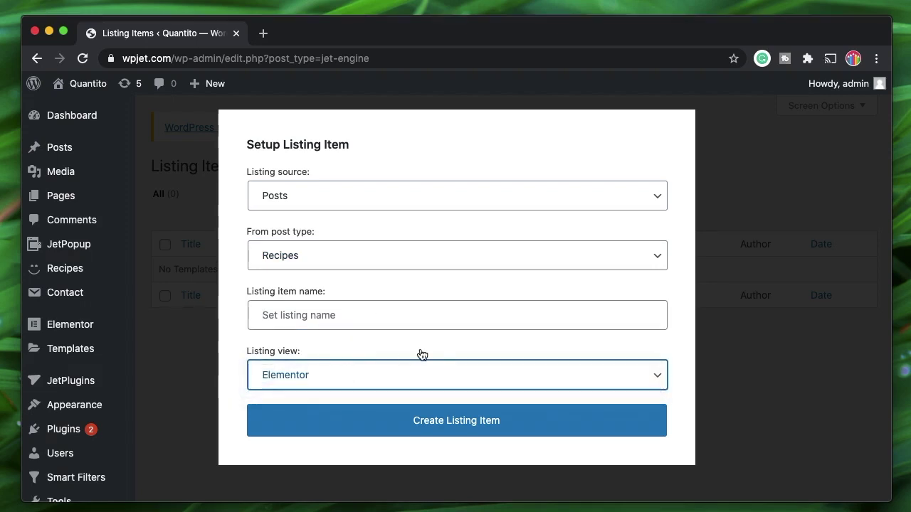
{"action": "left_click", "coordinate": [355, 318]}
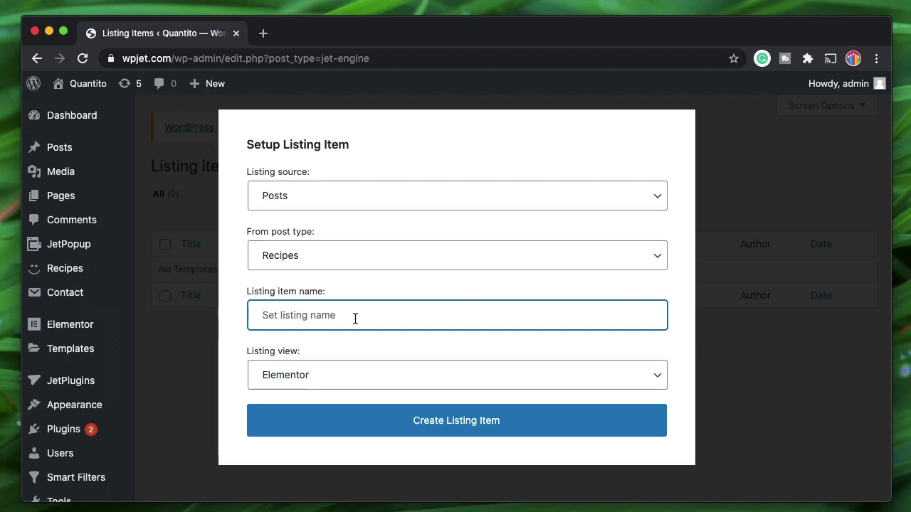
{"action": "type", "text": "Recipe col"}
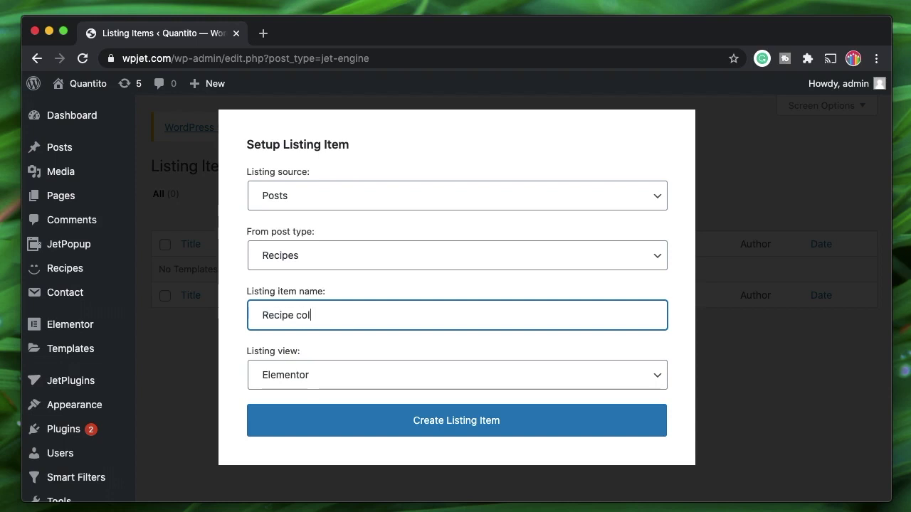
{"action": "type", "text": "ec"}
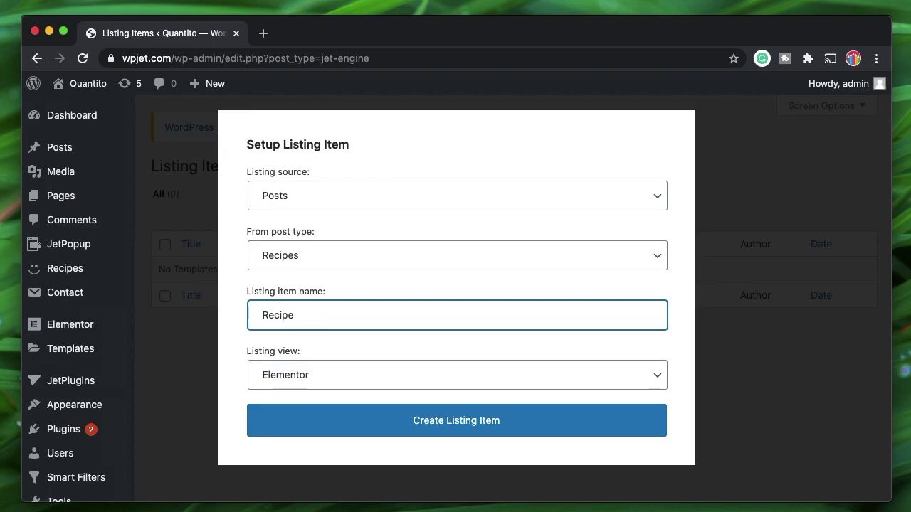
{"action": "left_click", "coordinate": [433, 431]}
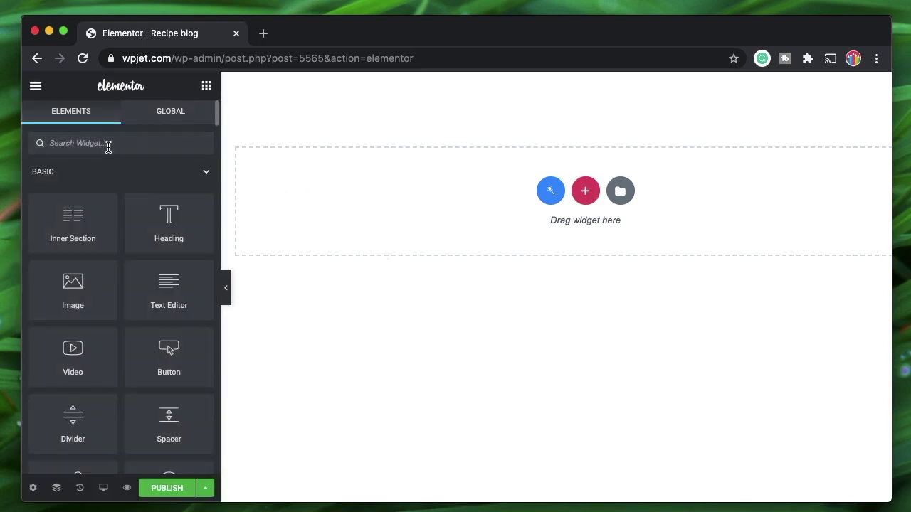
- Add a Dynamic Field widget to the empty listing template, keeping Title as its object field
{"action": "scroll", "coordinate": [108, 146], "scroll_direction": "down", "scroll_amount": 15}
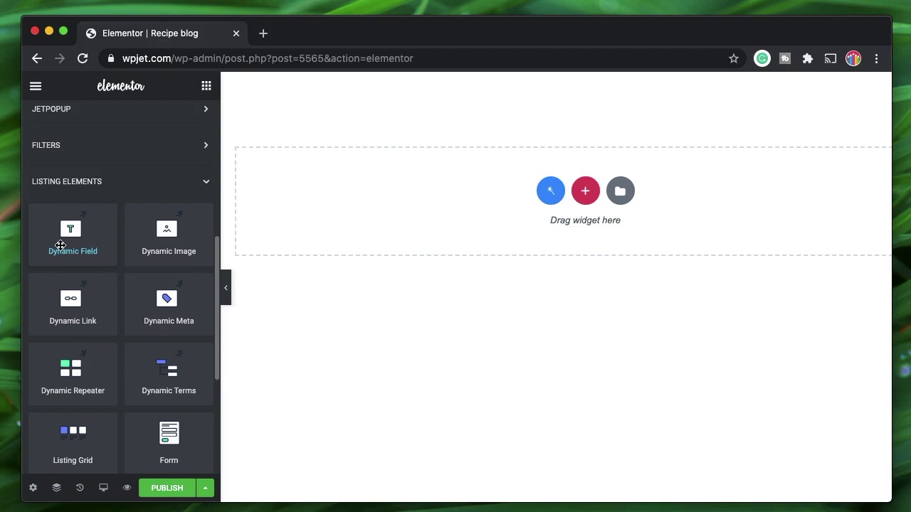
{"action": "left_click_drag", "start_coordinate": [66, 244], "coordinate": [578, 192]}
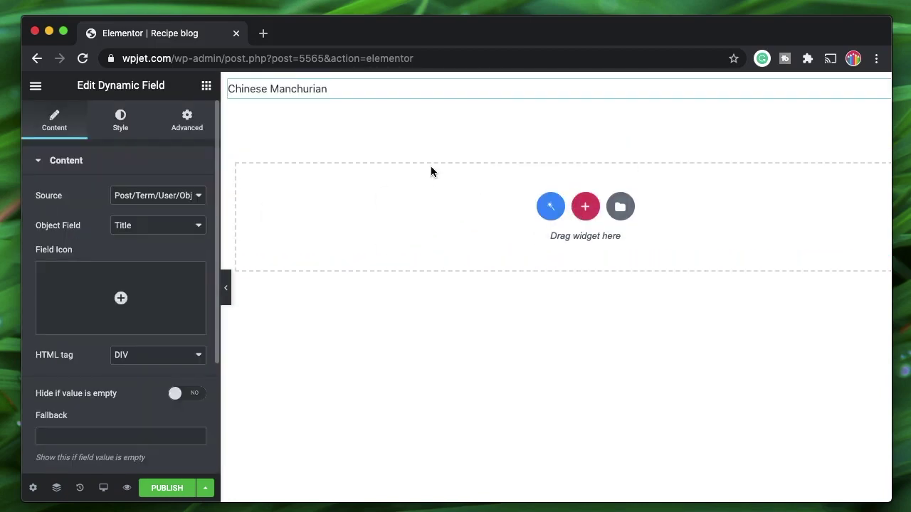
{"action": "left_click", "coordinate": [159, 232]}
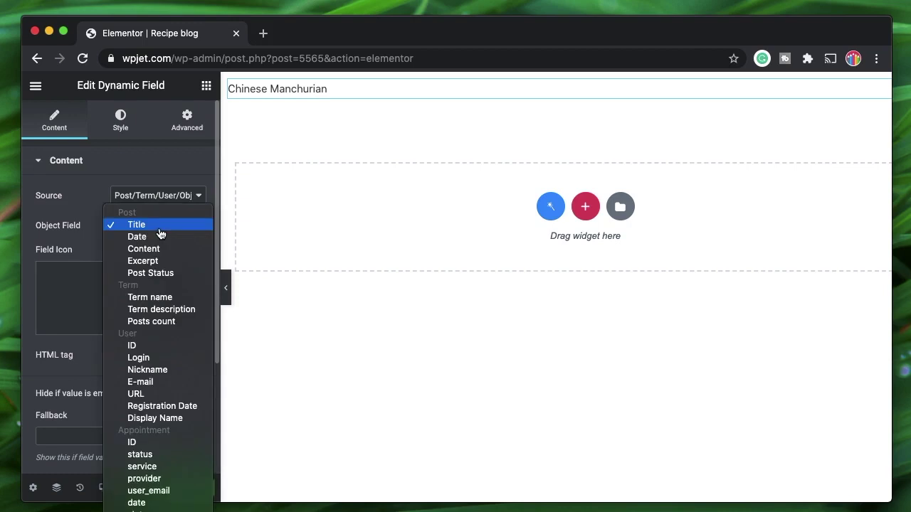
{"action": "left_click", "coordinate": [101, 161]}
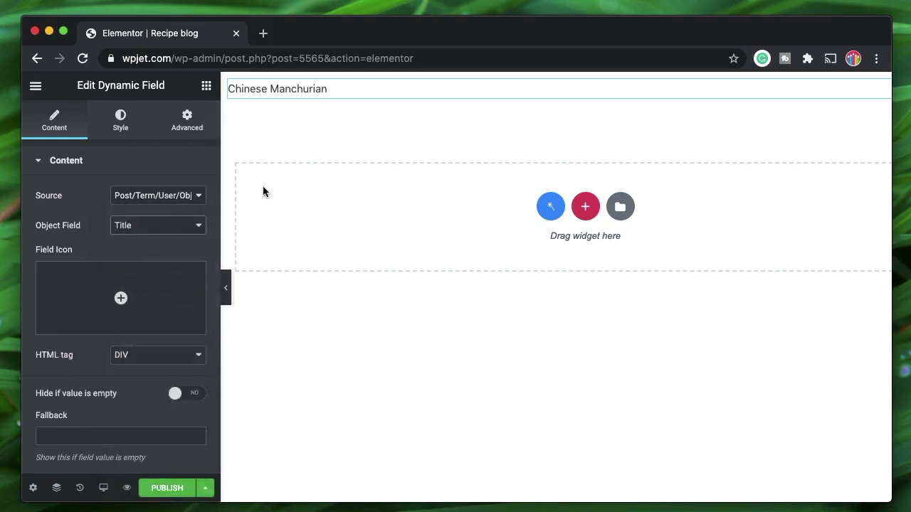
{"action": "left_click", "coordinate": [304, 297]}
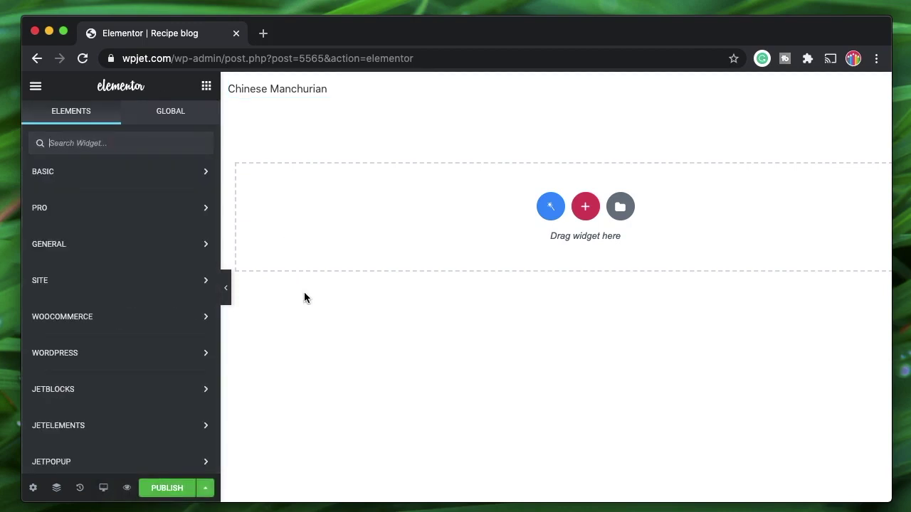
- Find the WordPress Dashboard with the Finder, open it in a new browser tab and switch to it
{"action": "key", "text": "super+e"}
{"action": "type", "text": "das"}
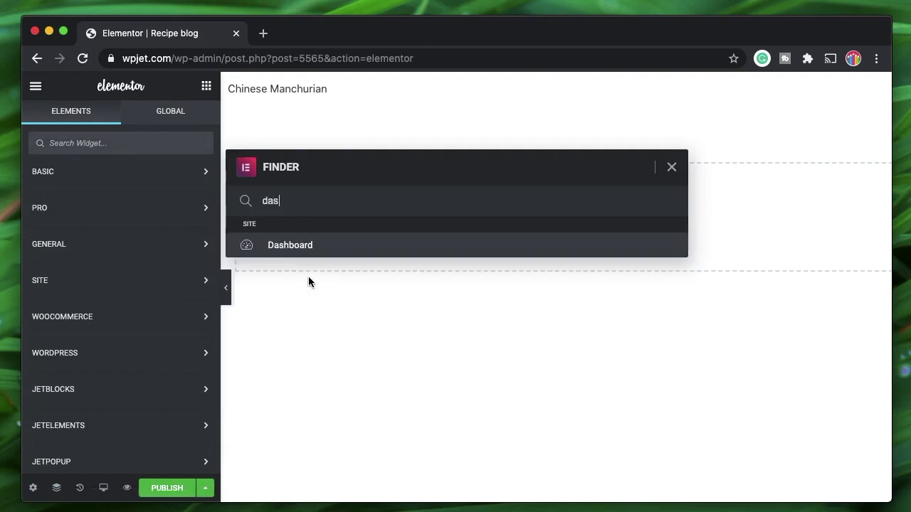
{"action": "left_click", "coordinate": [336, 245]}
{"action": "double_click", "coordinate": [344, 204]}
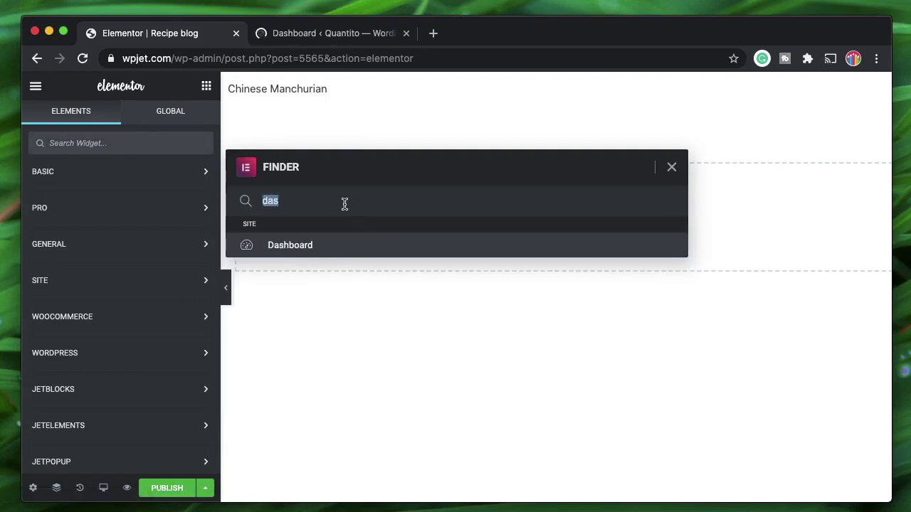
{"action": "key", "text": "BackSpace"}
{"action": "left_click", "coordinate": [671, 167]}
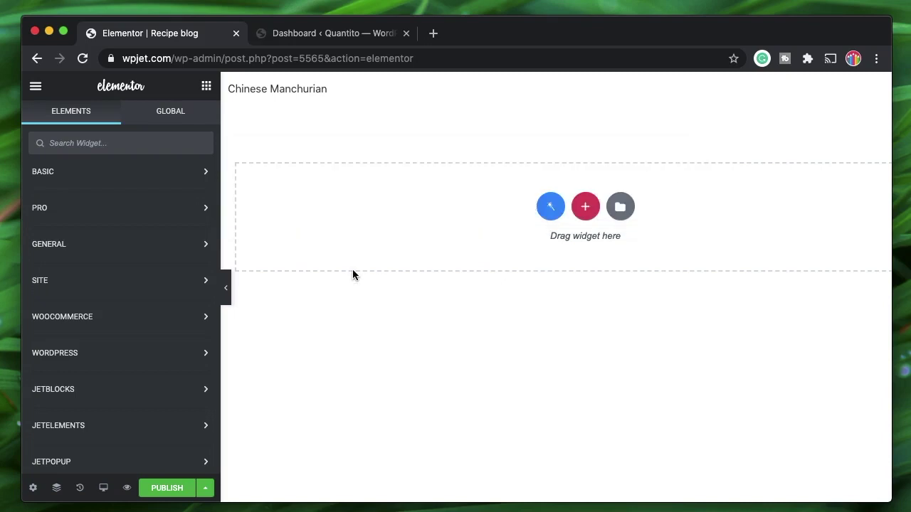
{"action": "scroll", "coordinate": [104, 340], "scroll_direction": "down", "scroll_amount": 10}
{"action": "scroll", "coordinate": [102, 335], "scroll_direction": "up", "scroll_amount": 5}
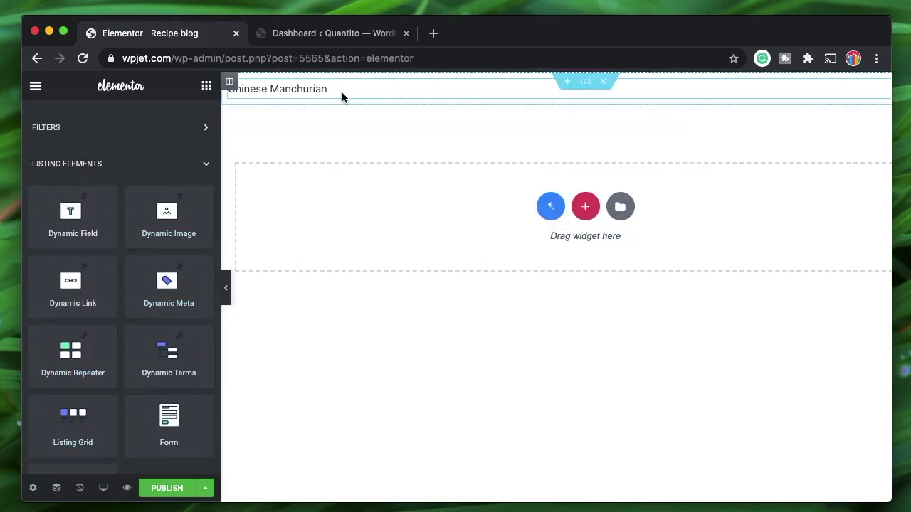
{"action": "left_click", "coordinate": [338, 36]}
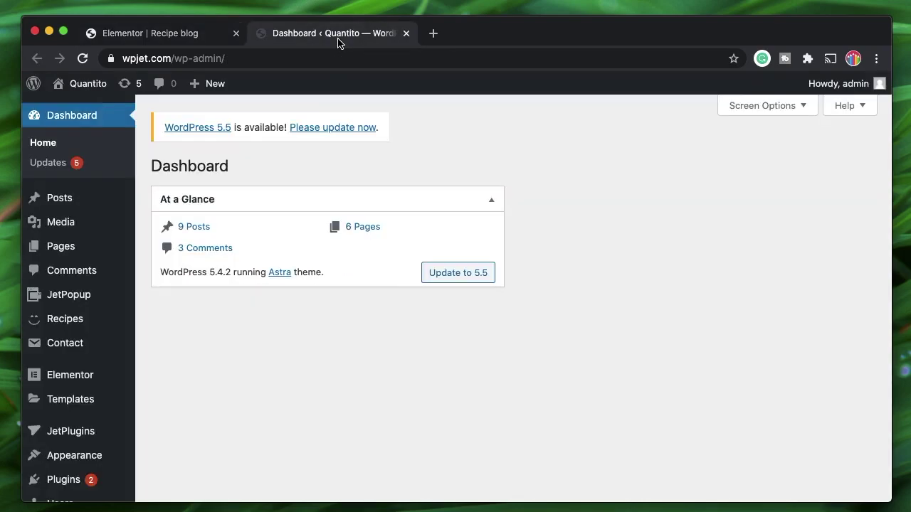
- Open the Recipe design theme part from the JetPlugins Theme Builder list for editing with Elementor
{"action": "scroll", "coordinate": [275, 373], "scroll_direction": "down", "scroll_amount": 5}
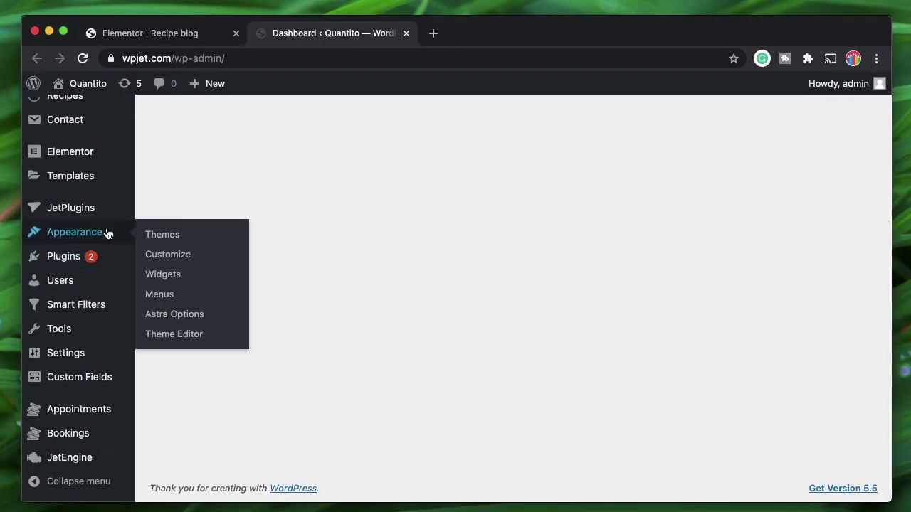
{"action": "mouse_move", "coordinate": [98, 209]}
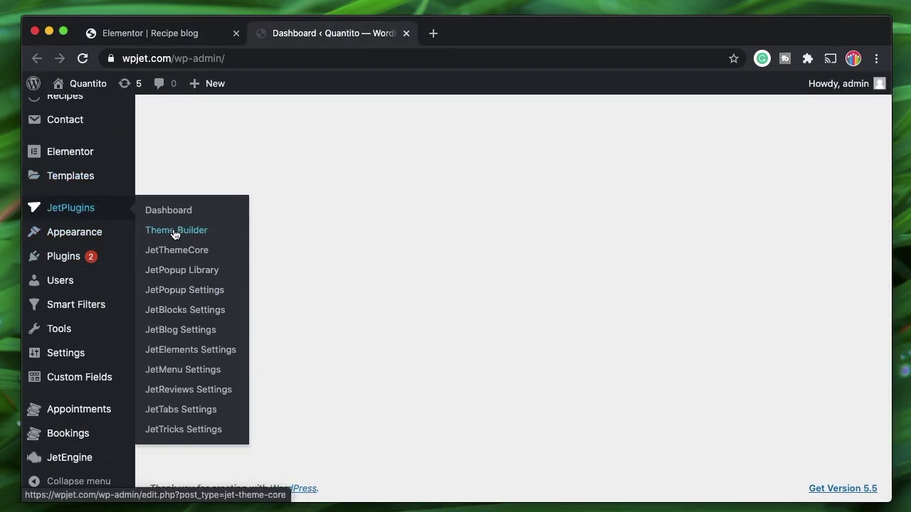
{"action": "left_click", "coordinate": [176, 232]}
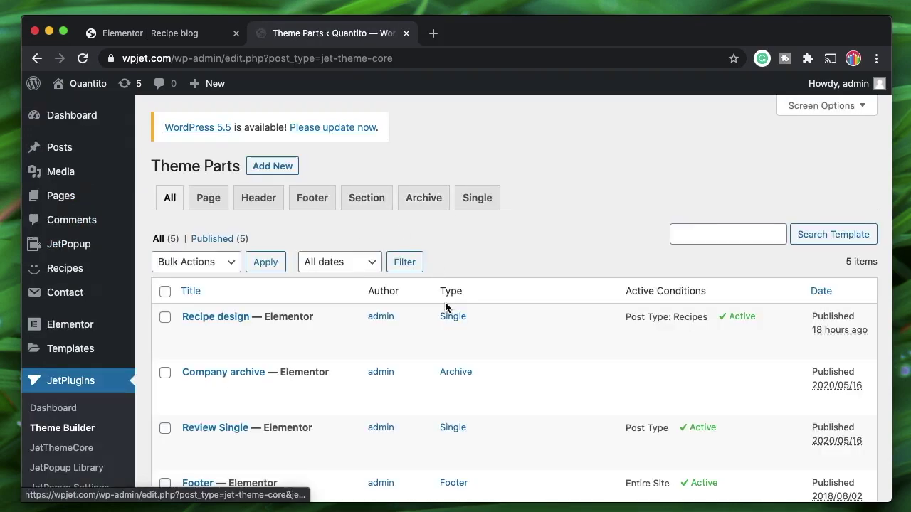
{"action": "mouse_move", "coordinate": [466, 308]}
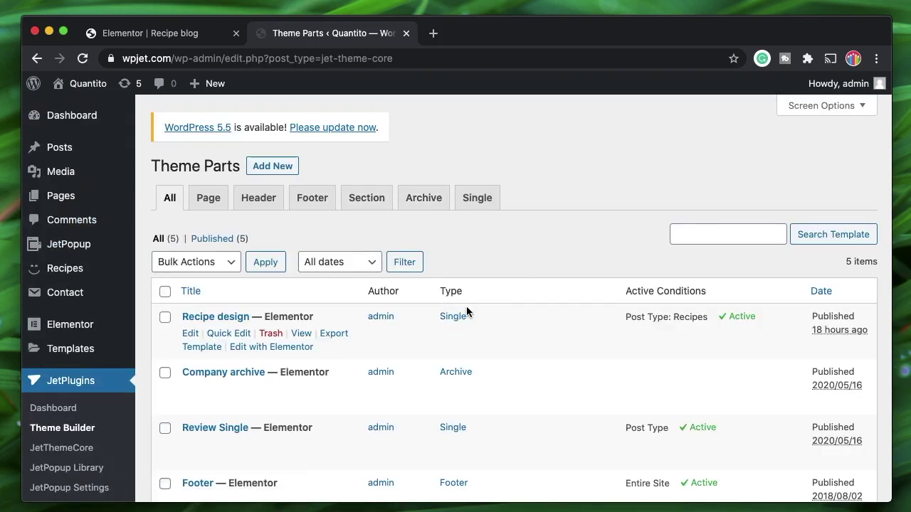
{"action": "left_click", "coordinate": [275, 348]}
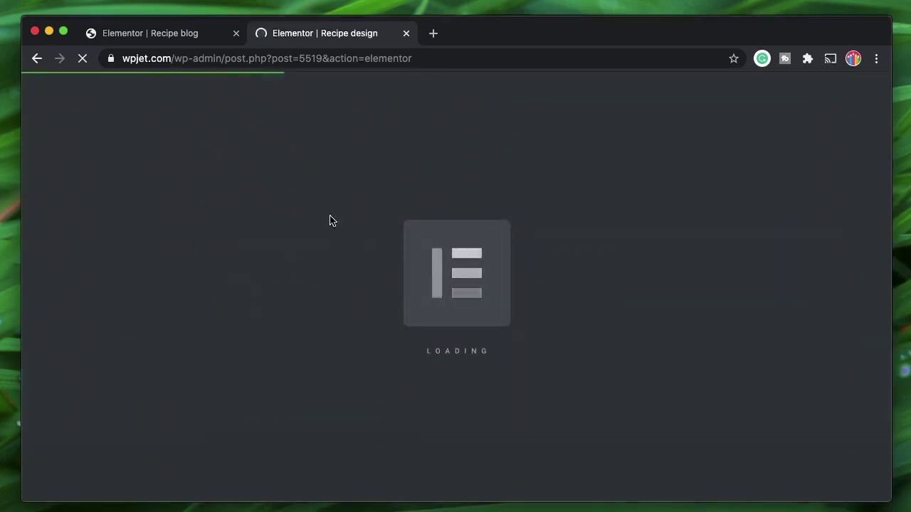
- Copy the styled recipe title field from the Recipe design template and paste it into the Recipe blog listing template
{"action": "left_click", "coordinate": [162, 39]}
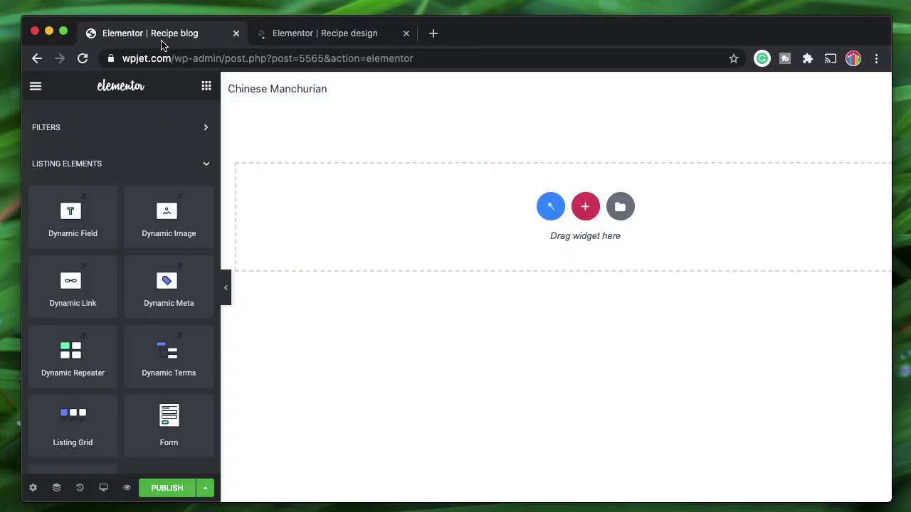
{"action": "left_click", "coordinate": [309, 36]}
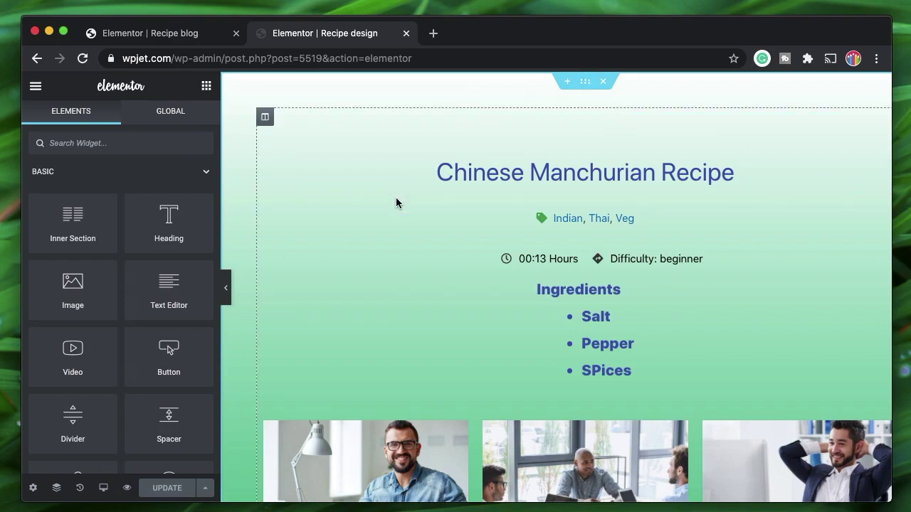
{"action": "scroll", "coordinate": [460, 212], "scroll_direction": "down", "scroll_amount": 3}
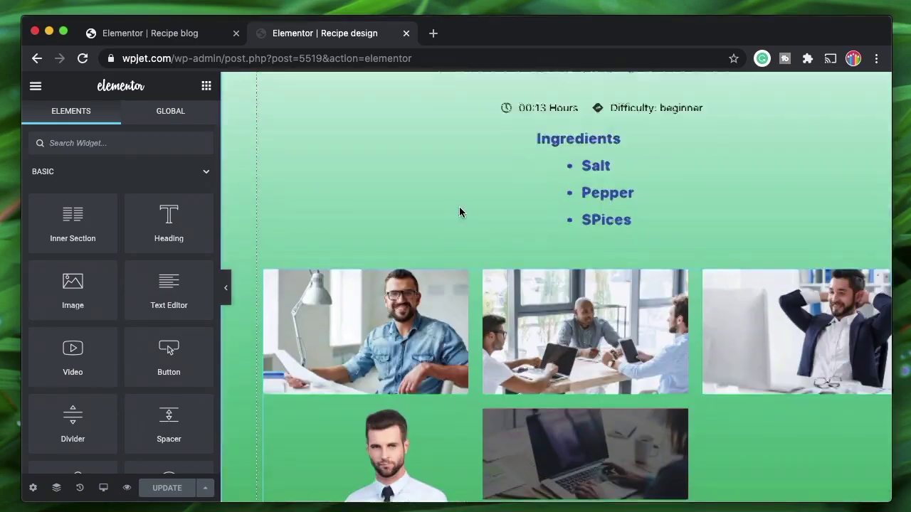
{"action": "scroll", "coordinate": [460, 211], "scroll_direction": "up", "scroll_amount": 3}
{"action": "right_click", "coordinate": [659, 180]}
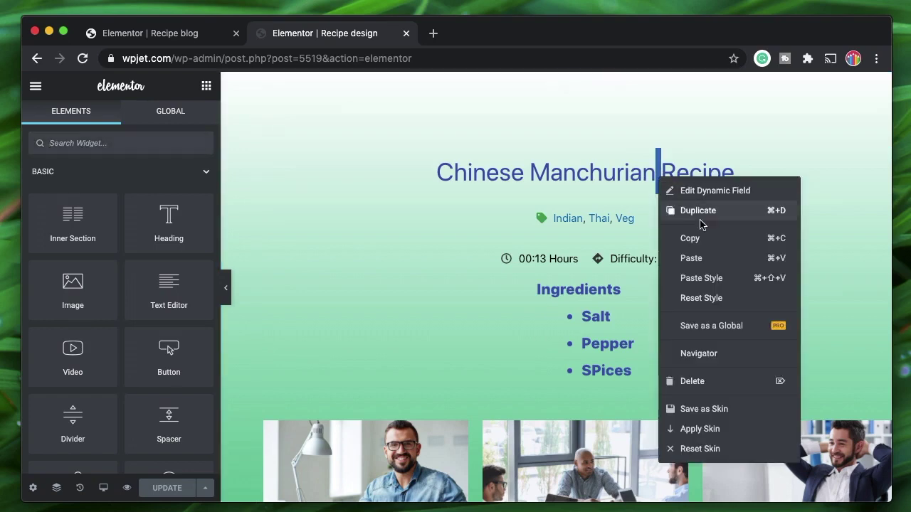
{"action": "left_click", "coordinate": [681, 237]}
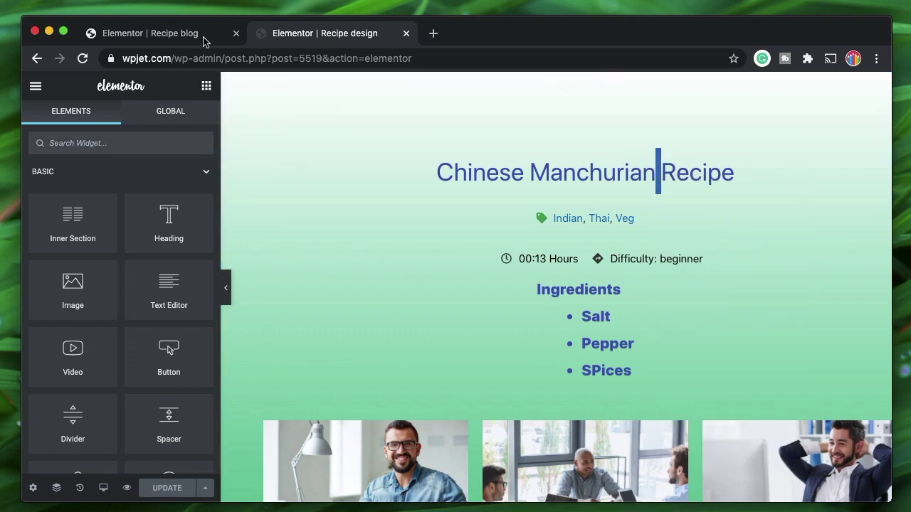
{"action": "left_click", "coordinate": [164, 35]}
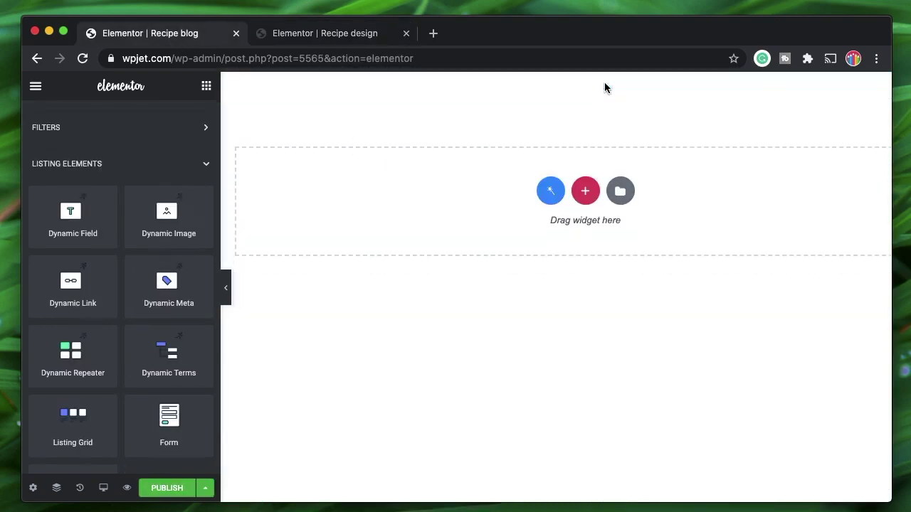
{"action": "right_click", "coordinate": [395, 205]}
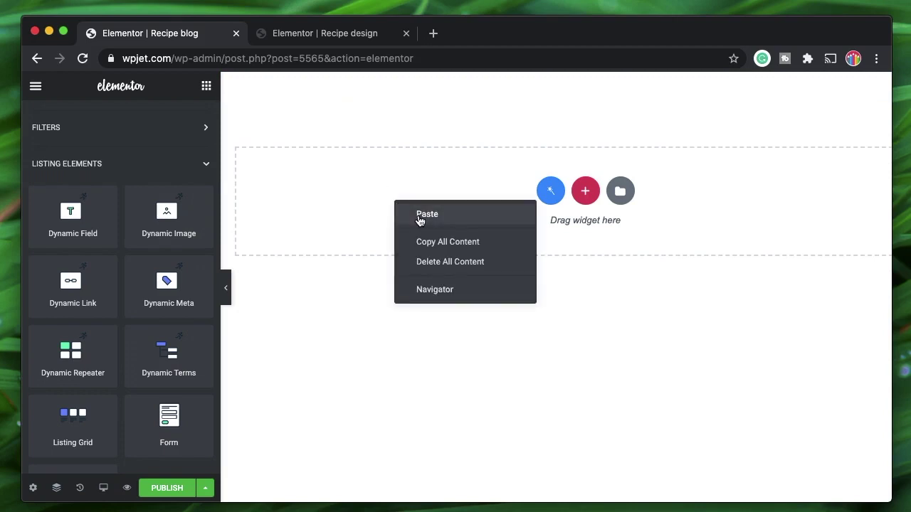
{"action": "left_click", "coordinate": [426, 214]}
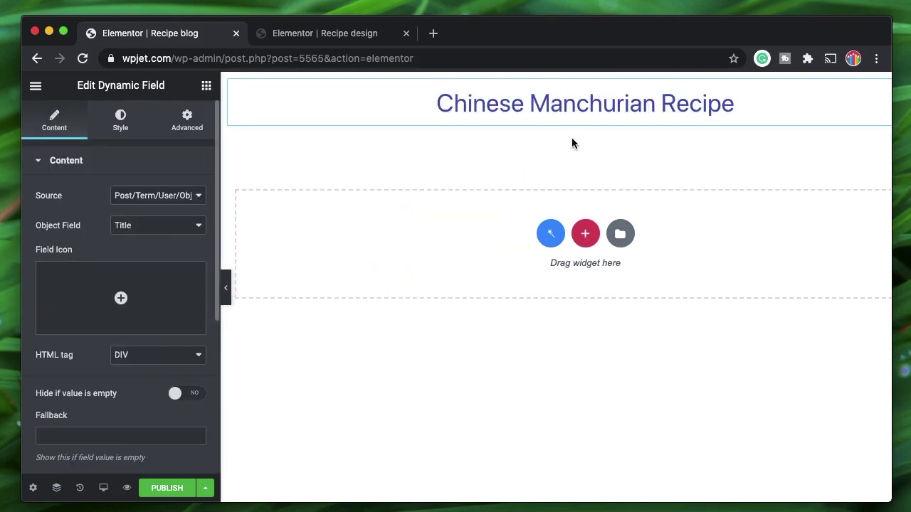
- Copy the inner section holding the time and difficulty fields from Recipe design and return to the Recipe blog template
{"action": "left_click", "coordinate": [324, 34]}
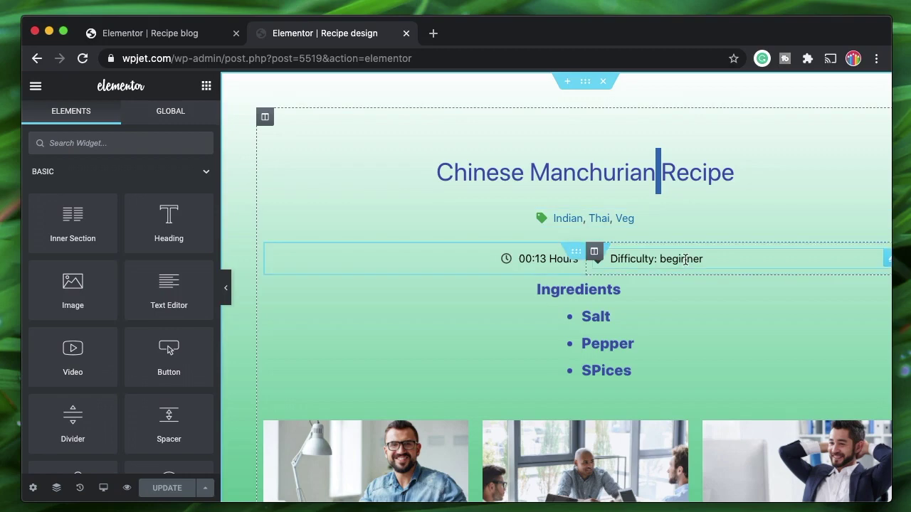
{"action": "right_click", "coordinate": [578, 256]}
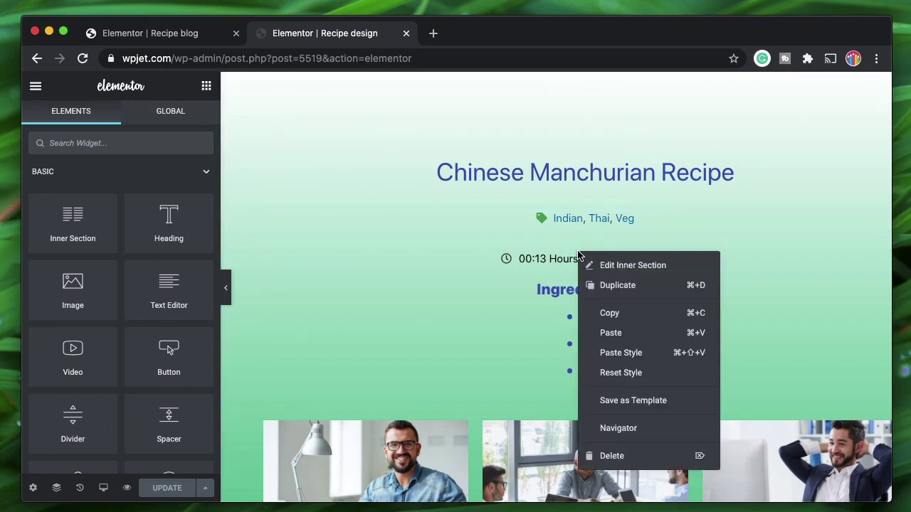
{"action": "left_click", "coordinate": [616, 316]}
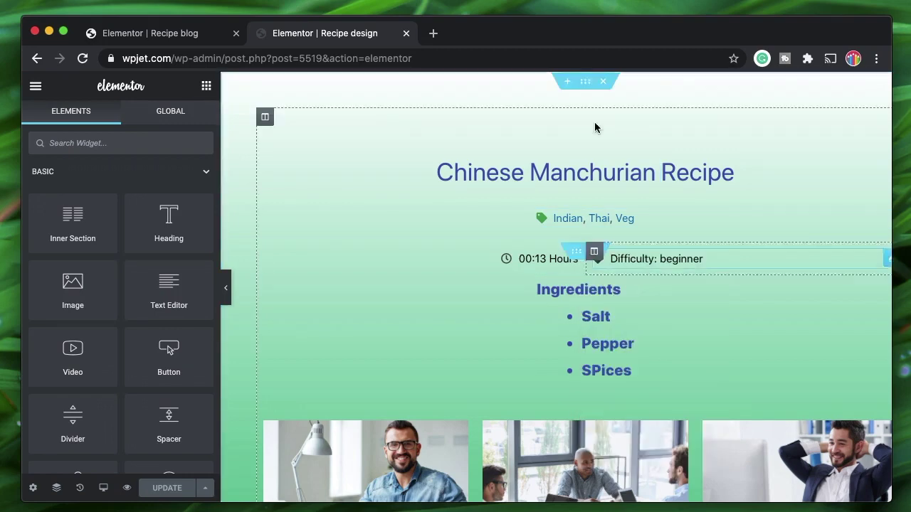
{"action": "left_click", "coordinate": [118, 33]}
{"action": "right_click", "coordinate": [517, 105]}
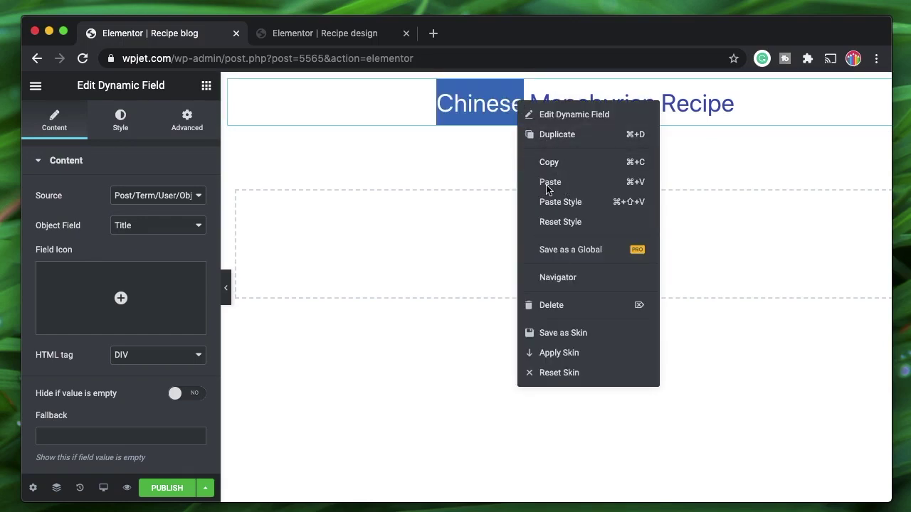
{"action": "left_click", "coordinate": [736, 155]}
{"action": "right_click", "coordinate": [764, 116]}
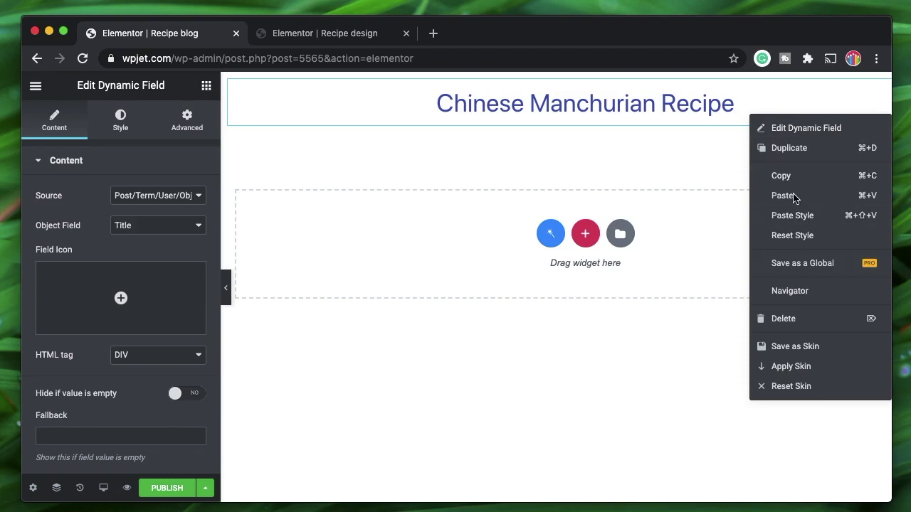
{"action": "left_click", "coordinate": [614, 172]}
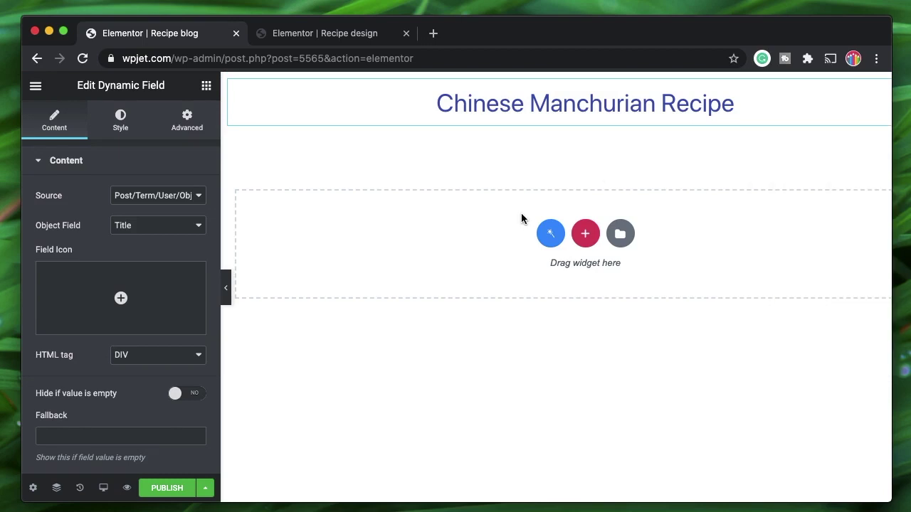
- Paste the copied time and difficulty section below the recipe title
{"action": "right_click", "coordinate": [520, 213]}
{"action": "left_click", "coordinate": [554, 229]}
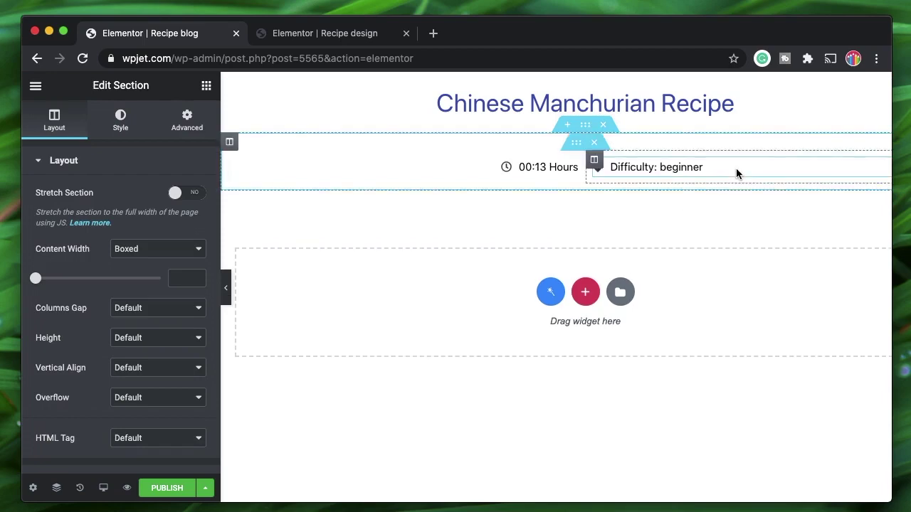
- Add a Dynamic Image widget with the post thumbnail between the recipe title and the time and difficulty row
{"action": "left_click", "coordinate": [284, 37]}
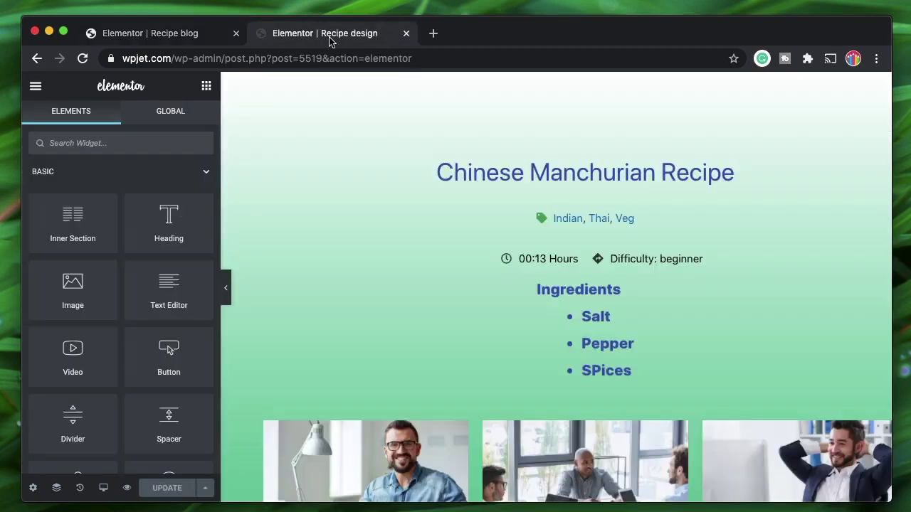
{"action": "scroll", "coordinate": [496, 256], "scroll_direction": "down", "scroll_amount": 3}
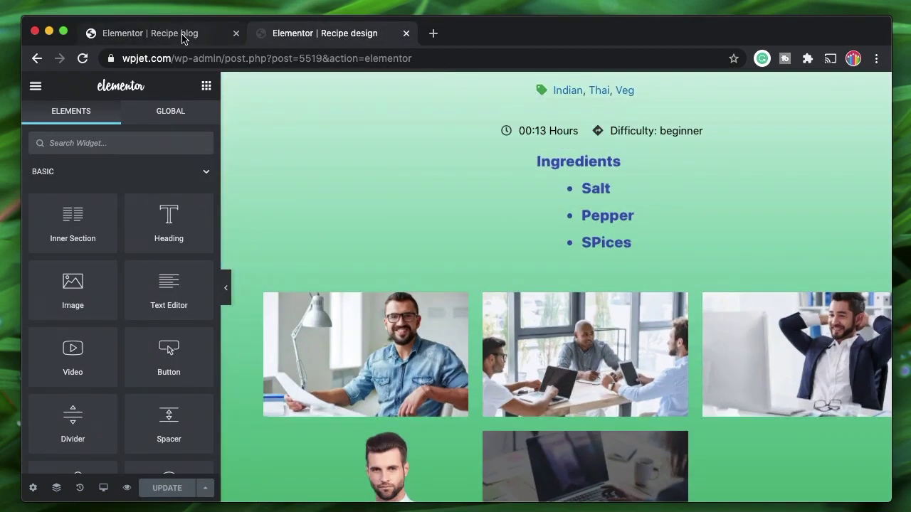
{"action": "left_click", "coordinate": [160, 33]}
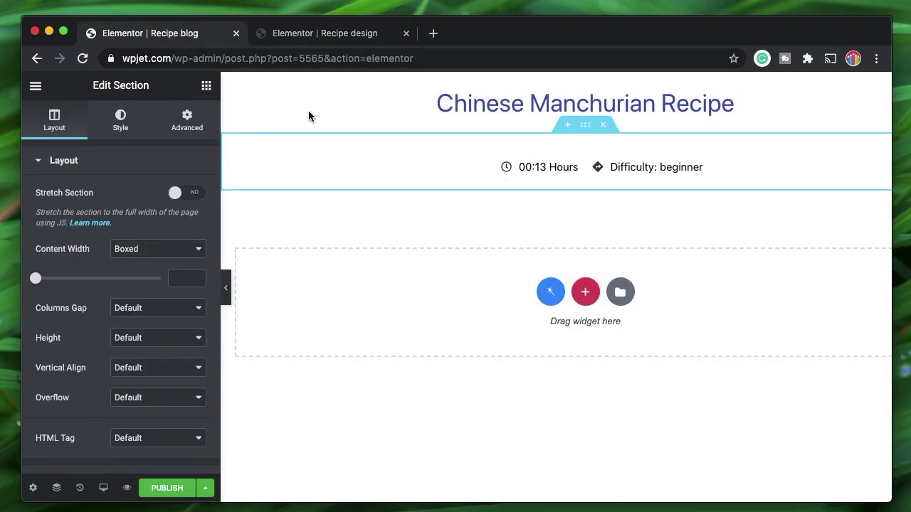
{"action": "left_click", "coordinate": [205, 85]}
{"action": "scroll", "coordinate": [152, 271], "scroll_direction": "down", "scroll_amount": 10}
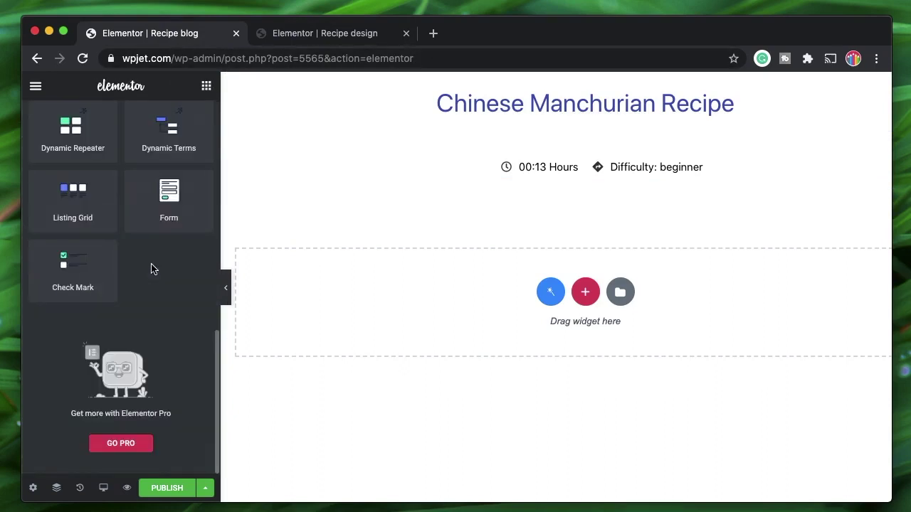
{"action": "scroll", "coordinate": [153, 269], "scroll_direction": "up", "scroll_amount": 5}
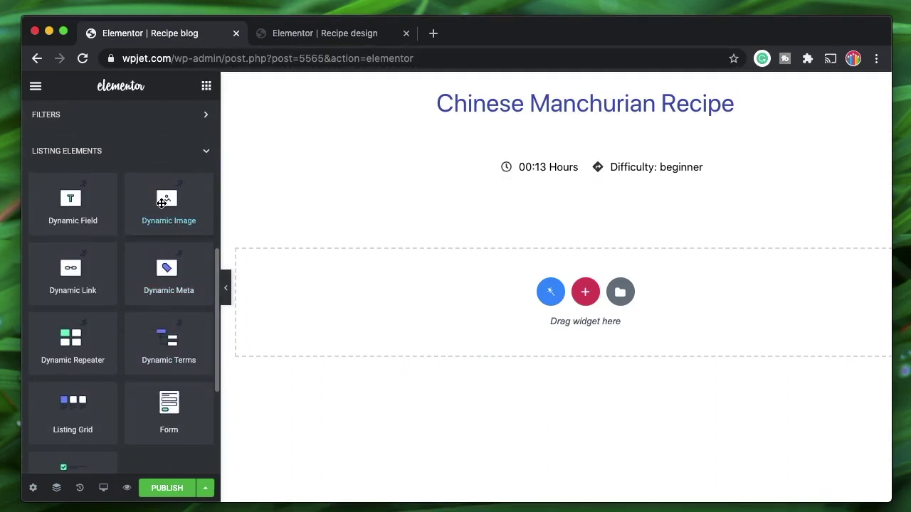
{"action": "left_click_drag", "start_coordinate": [162, 204], "coordinate": [575, 101]}
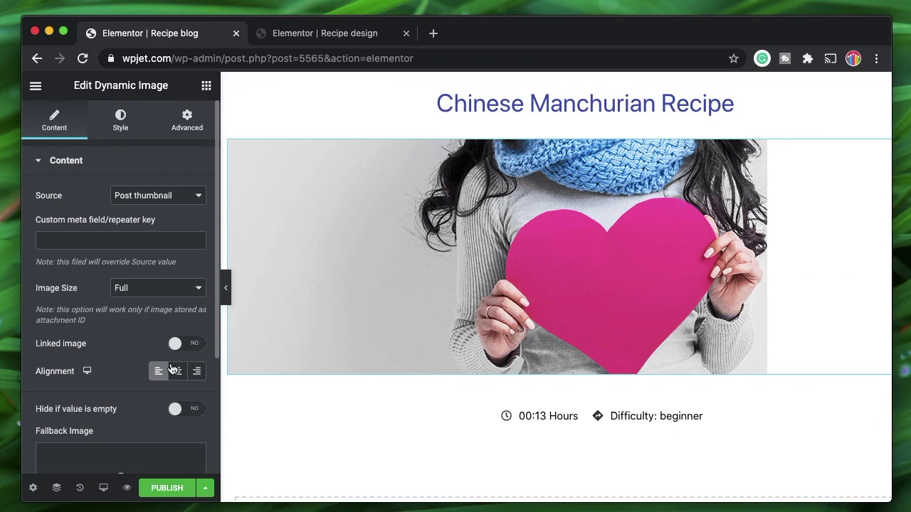
- Center the dynamic image and set its image size to Medium
{"action": "left_click", "coordinate": [177, 370]}
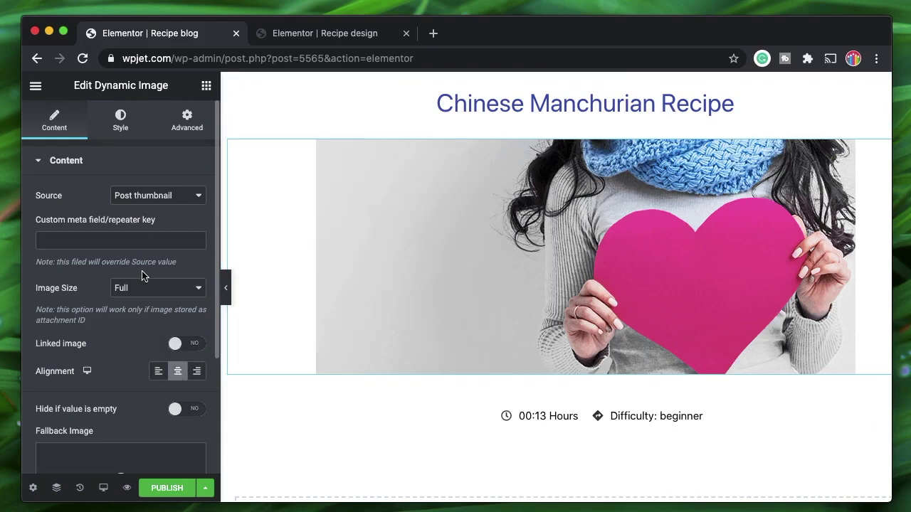
{"action": "left_click", "coordinate": [164, 290]}
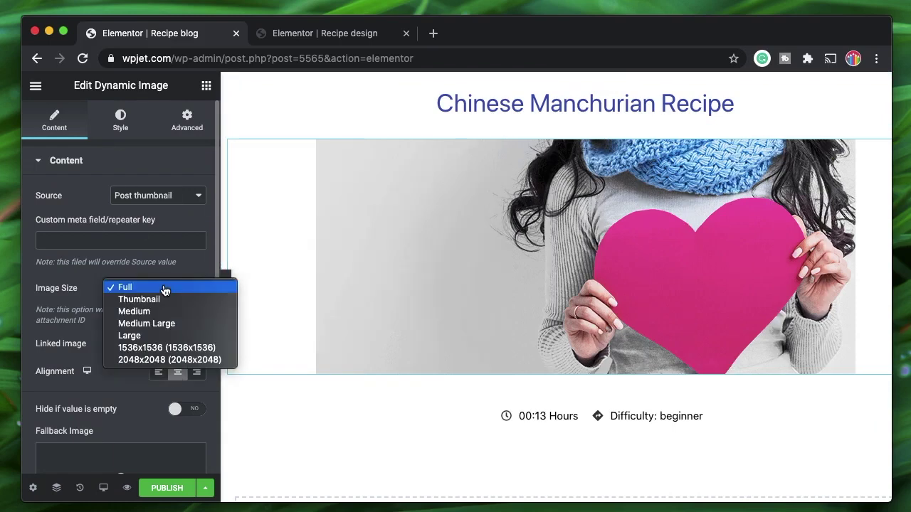
{"action": "left_click", "coordinate": [149, 323]}
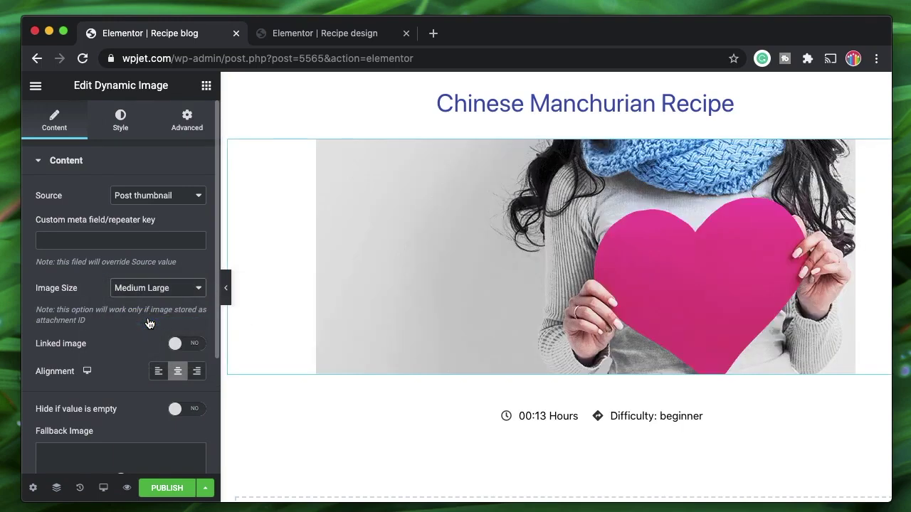
{"action": "left_click", "coordinate": [144, 288]}
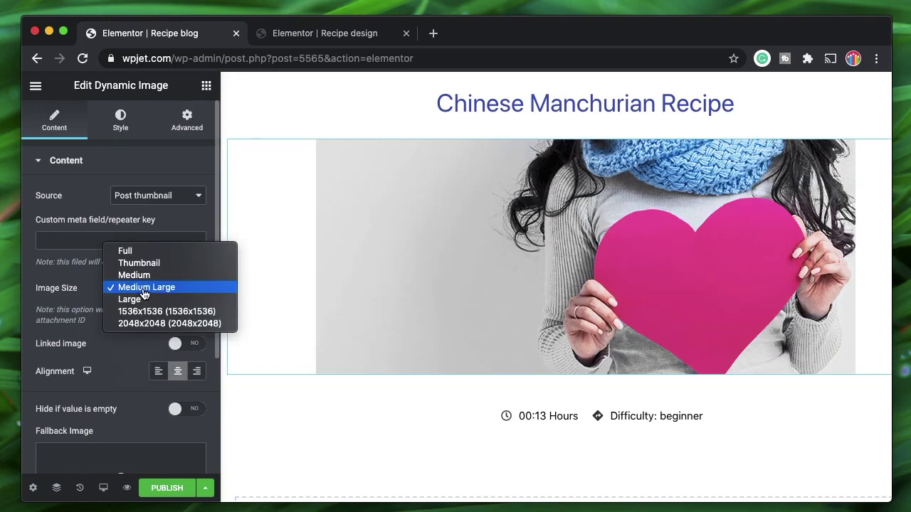
{"action": "left_click", "coordinate": [147, 276]}
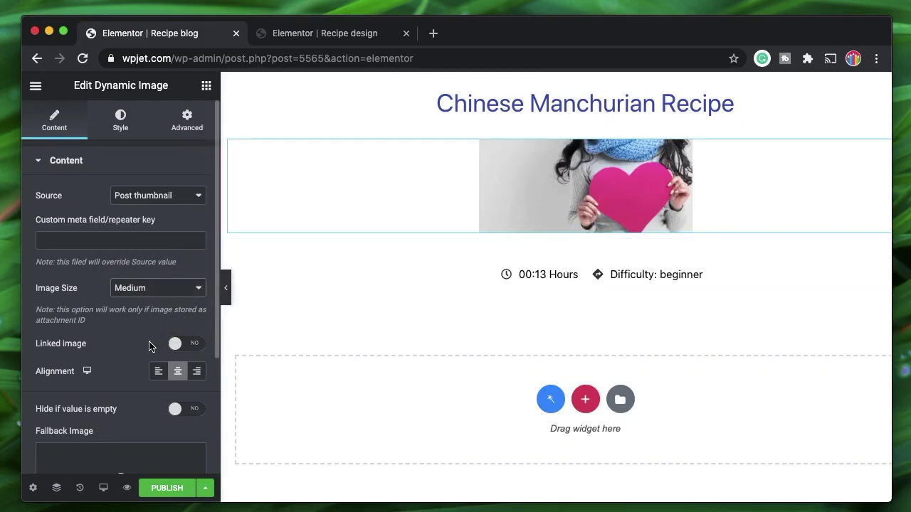
- Try linking the dynamic image to the Permalink and look through the other available link sources
{"action": "left_click", "coordinate": [174, 345]}
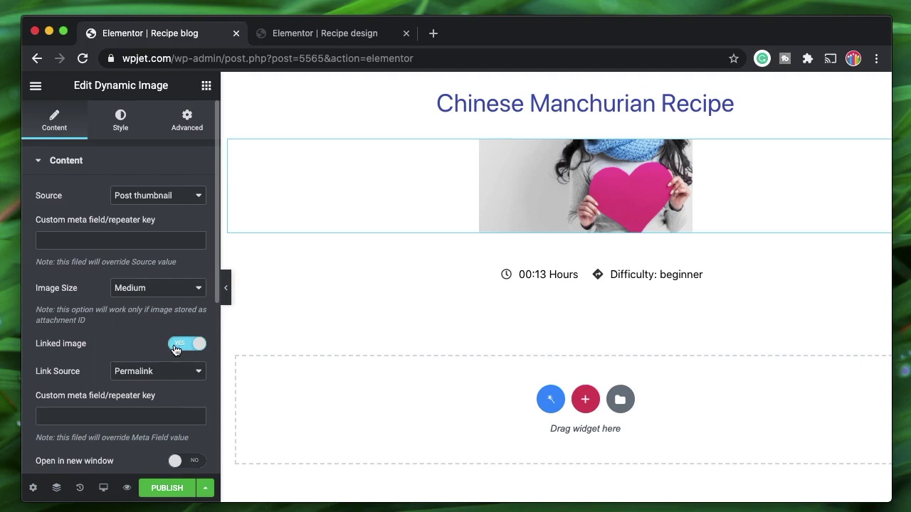
{"action": "left_click", "coordinate": [171, 372]}
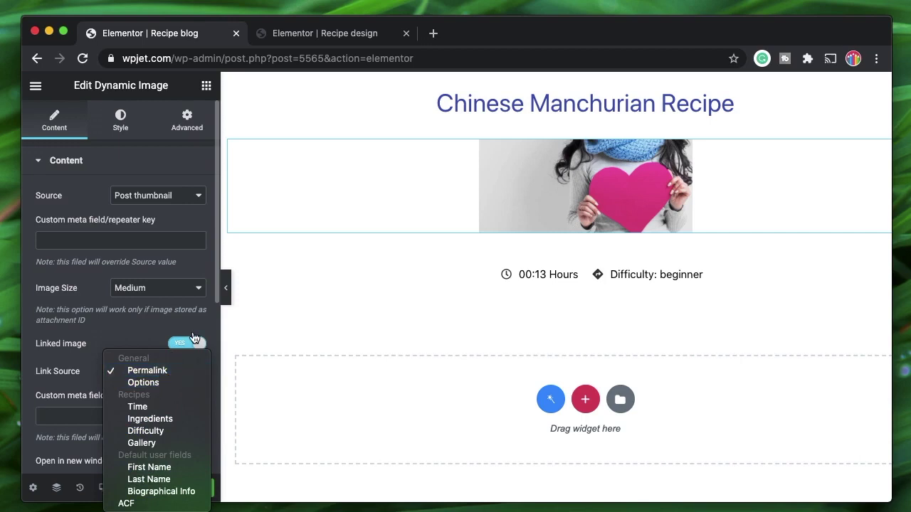
{"action": "left_click", "coordinate": [174, 345]}
{"action": "left_click", "coordinate": [169, 346]}
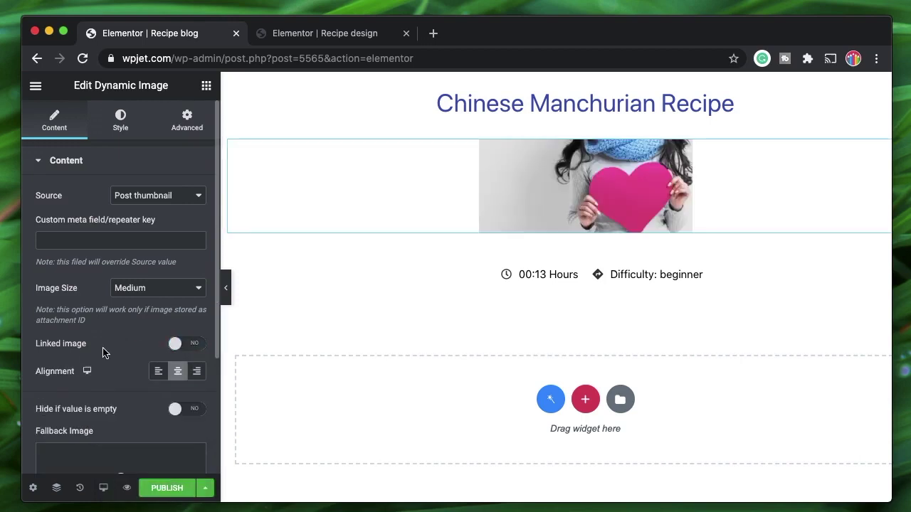
{"action": "scroll", "coordinate": [103, 352], "scroll_direction": "down", "scroll_amount": 3}
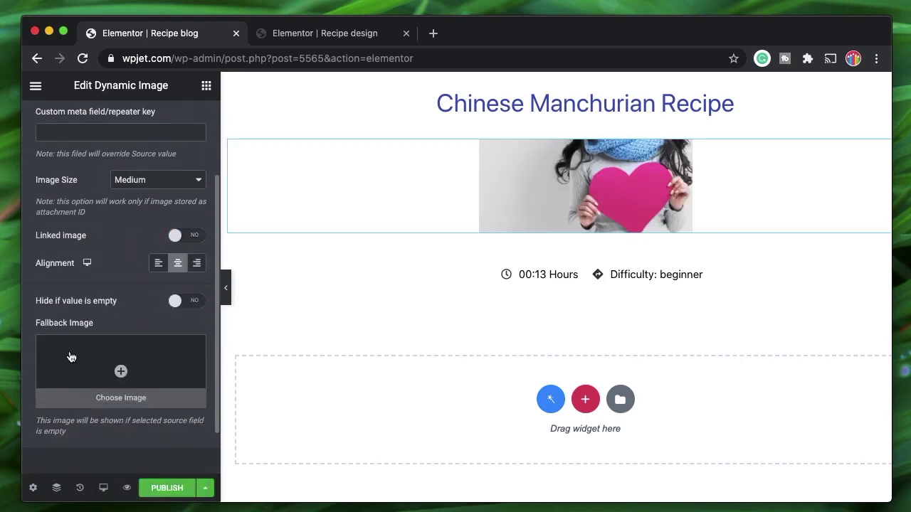
- Publish the Recipe blog listing item with its title, thumbnail, time and difficulty layout
{"action": "scroll", "coordinate": [100, 302], "scroll_direction": "up", "scroll_amount": 3}
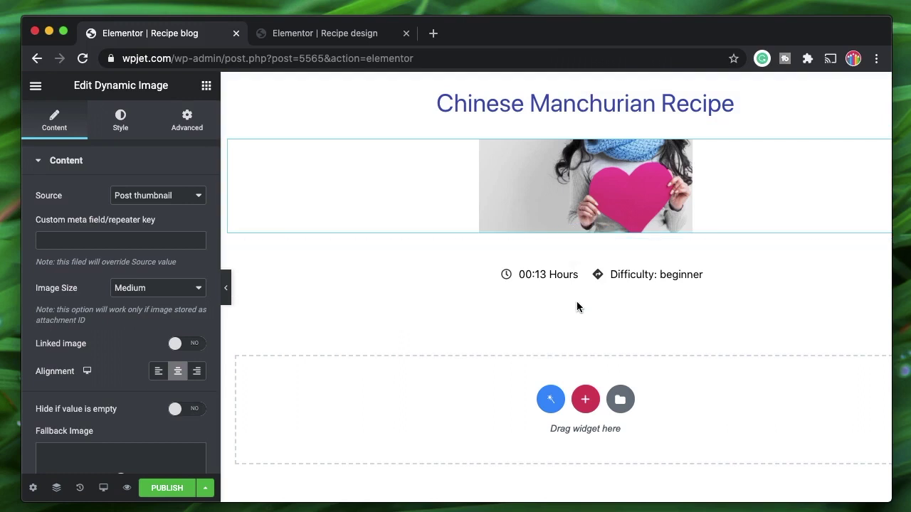
{"action": "scroll", "coordinate": [122, 352], "scroll_direction": "down", "scroll_amount": 4}
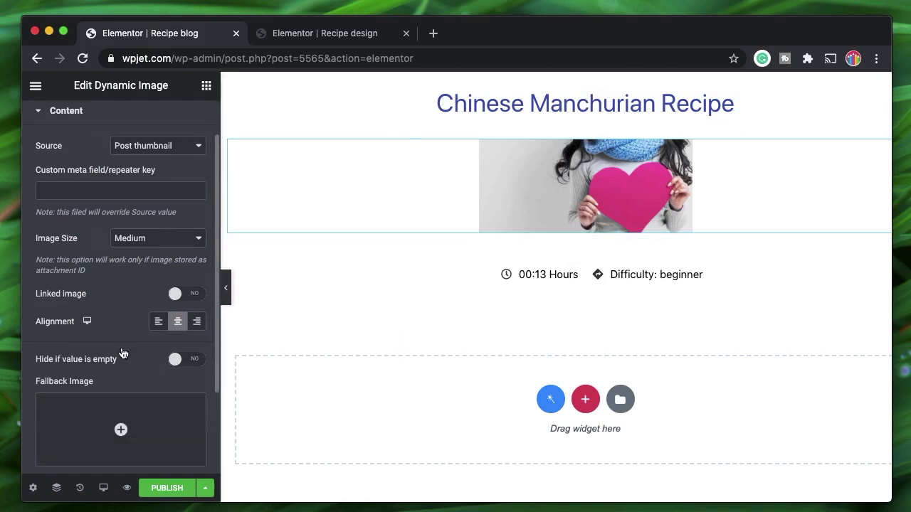
{"action": "left_click", "coordinate": [163, 494]}
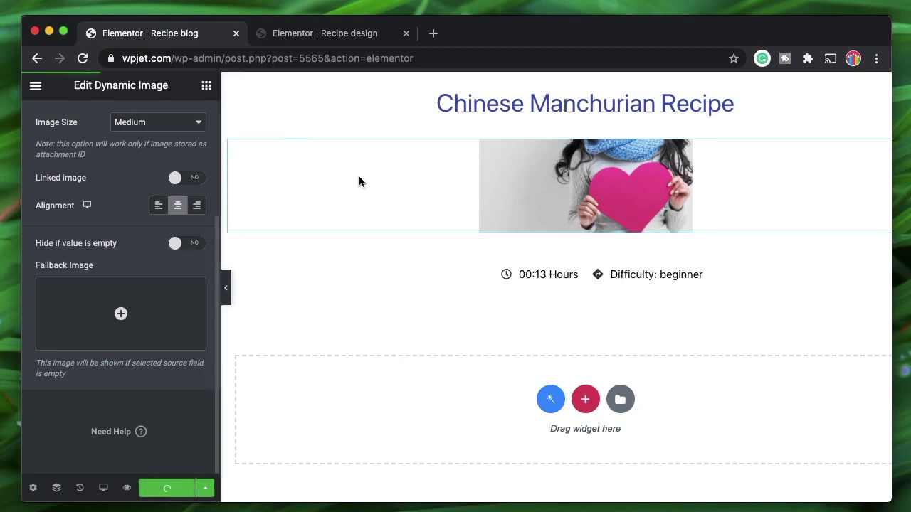
- Rename the listing item to "Recipe blog loop" in its general settings and update it
{"action": "scroll", "coordinate": [152, 197], "scroll_direction": "up", "scroll_amount": 5}
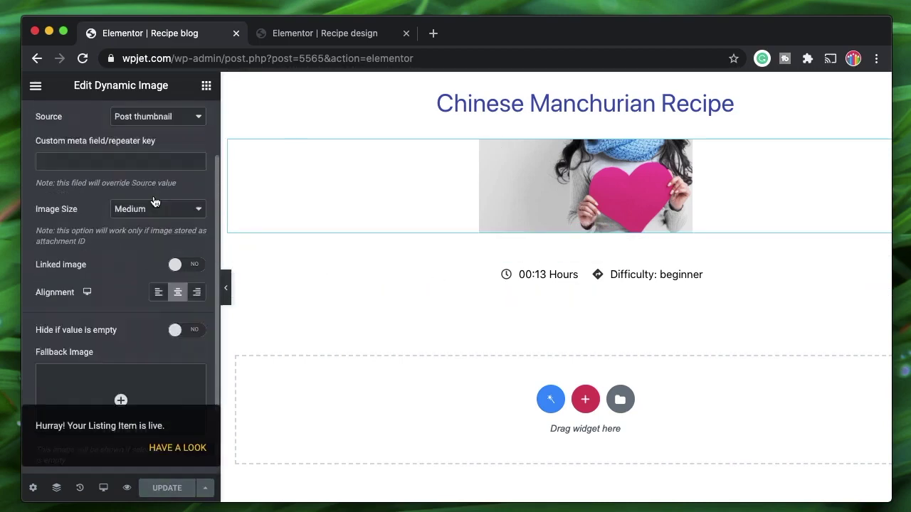
{"action": "left_click", "coordinate": [33, 487]}
{"action": "left_click", "coordinate": [124, 170]}
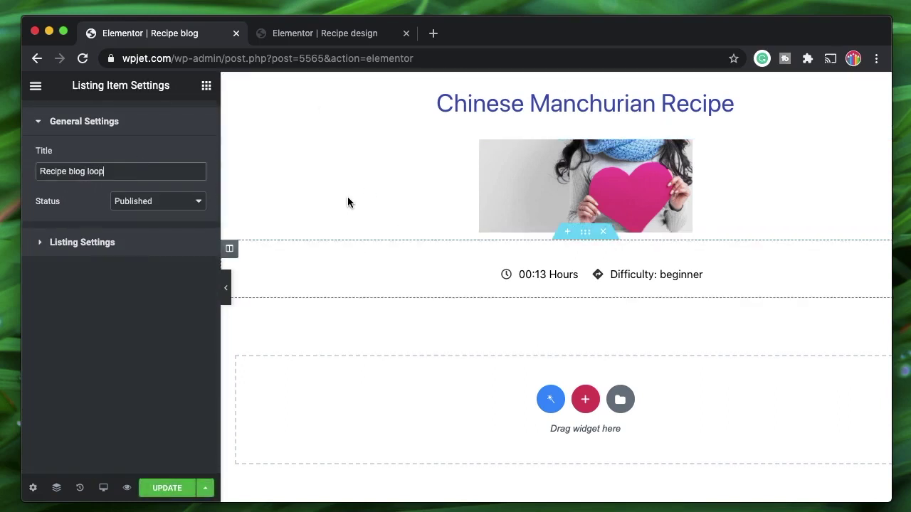
{"action": "left_click", "coordinate": [158, 490]}
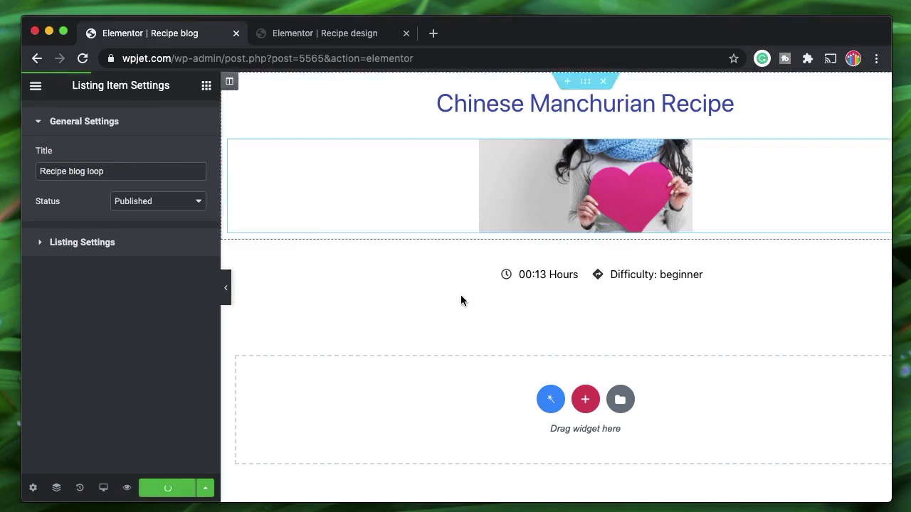
- From the Recipe design editor, find the site's Dashboard with the Finder and open it
{"action": "left_click", "coordinate": [359, 36]}
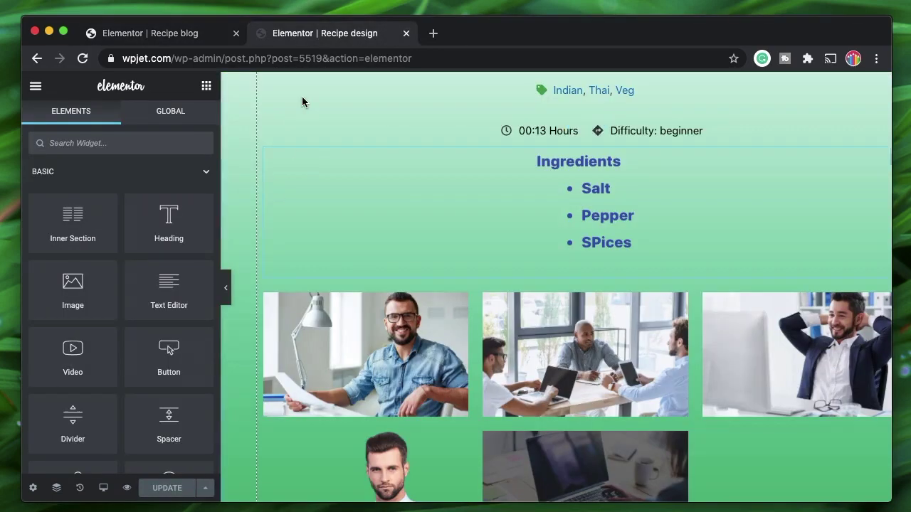
{"action": "key", "text": "super+e"}
{"action": "type", "text": "das"}
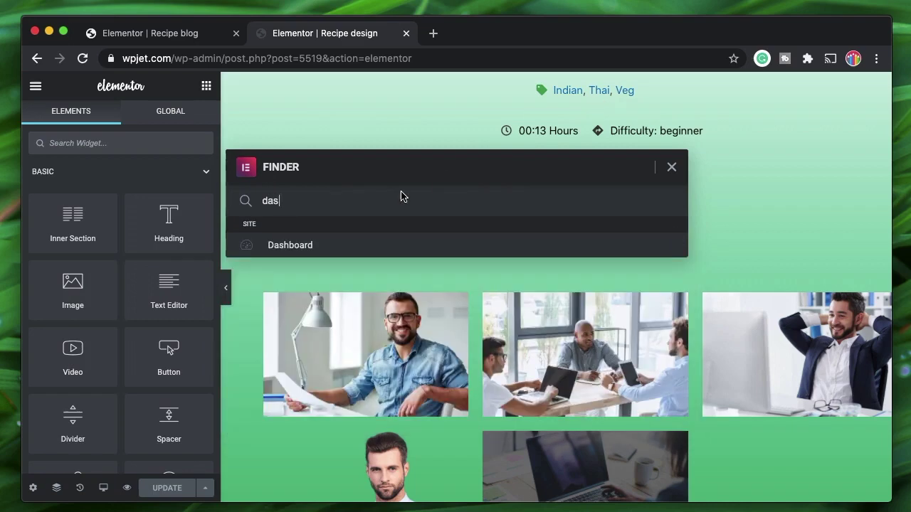
{"action": "left_click", "coordinate": [362, 246]}
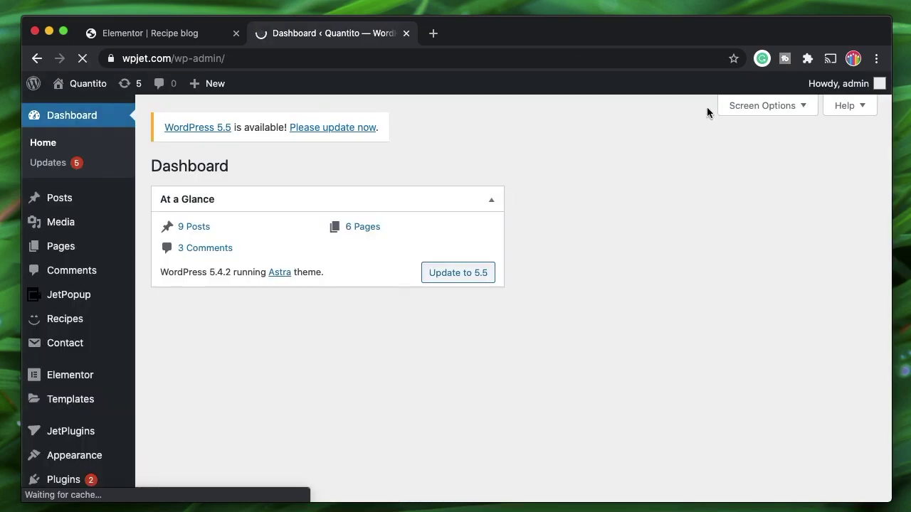
- Open the JetPlugins Theme Builder to list the site's theme parts
{"action": "scroll", "coordinate": [359, 412], "scroll_direction": "down", "scroll_amount": 2}
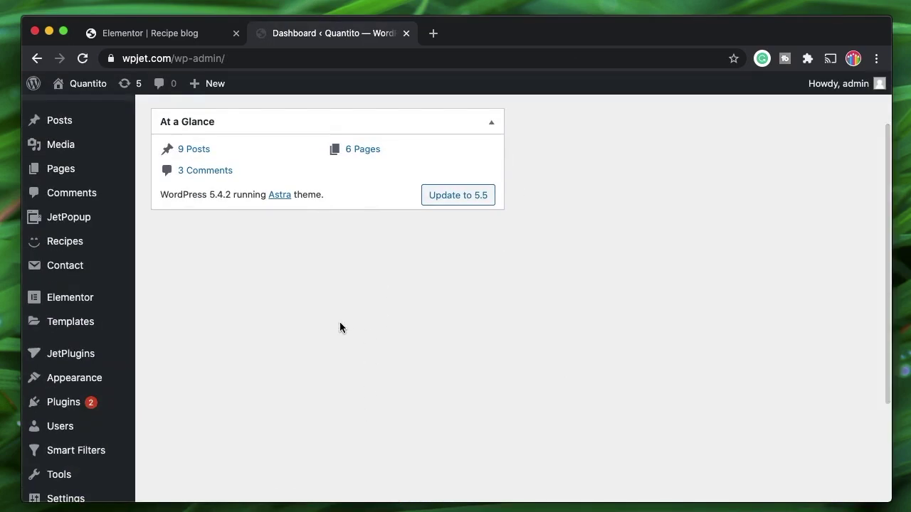
{"action": "scroll", "coordinate": [299, 290], "scroll_direction": "up", "scroll_amount": 2}
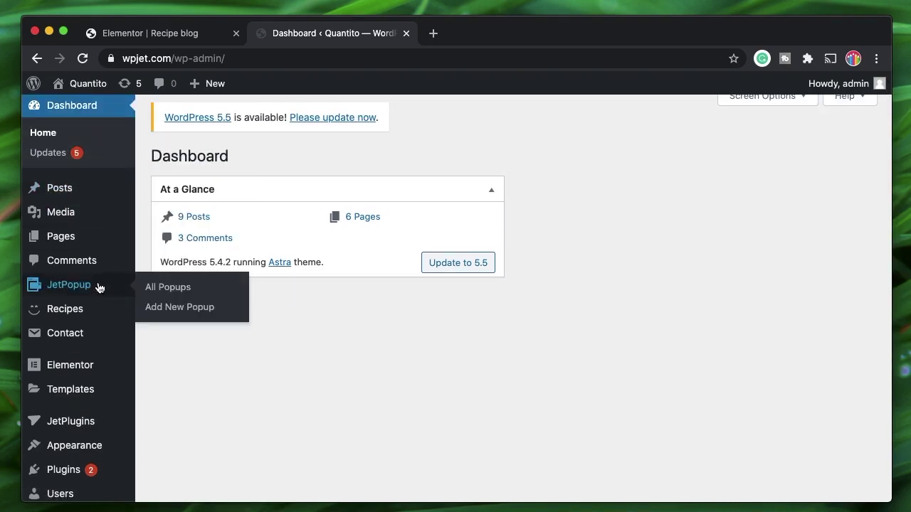
{"action": "scroll", "coordinate": [361, 369], "scroll_direction": "down", "scroll_amount": 2}
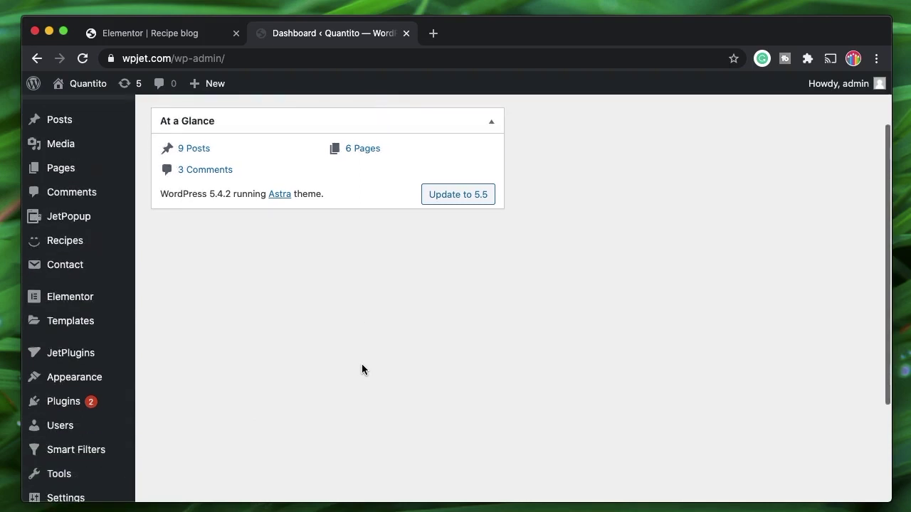
{"action": "scroll", "coordinate": [361, 368], "scroll_direction": "down", "scroll_amount": 2}
{"action": "mouse_move", "coordinate": [82, 306]}
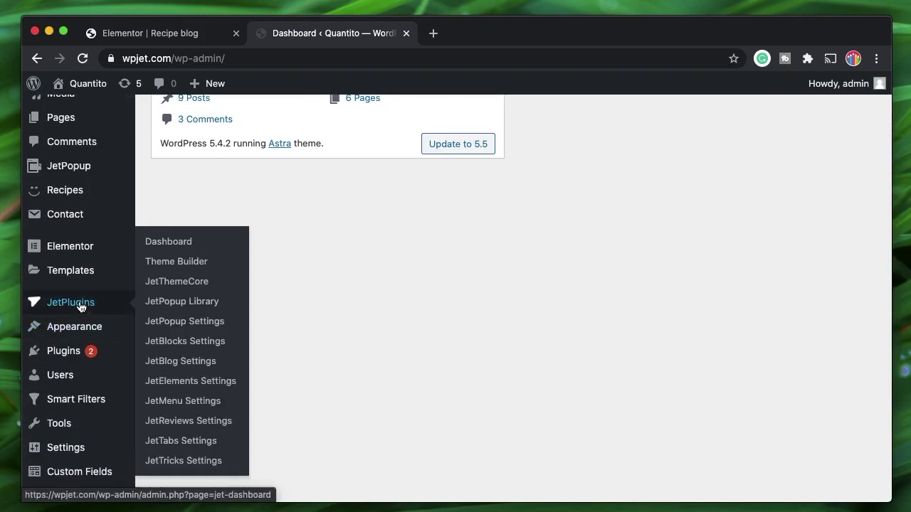
{"action": "left_click", "coordinate": [197, 264]}
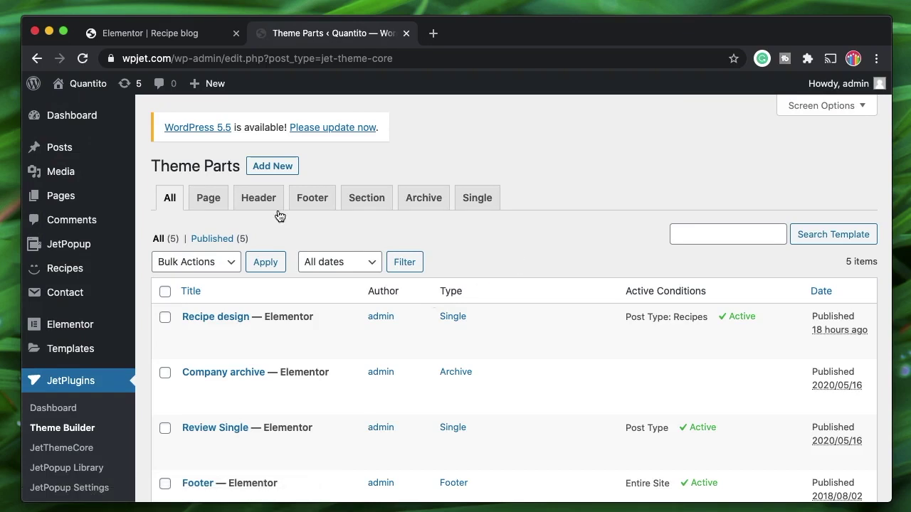
- Create a new theme part of type Archive named "Recipe Collections"
{"action": "left_click", "coordinate": [488, 204]}
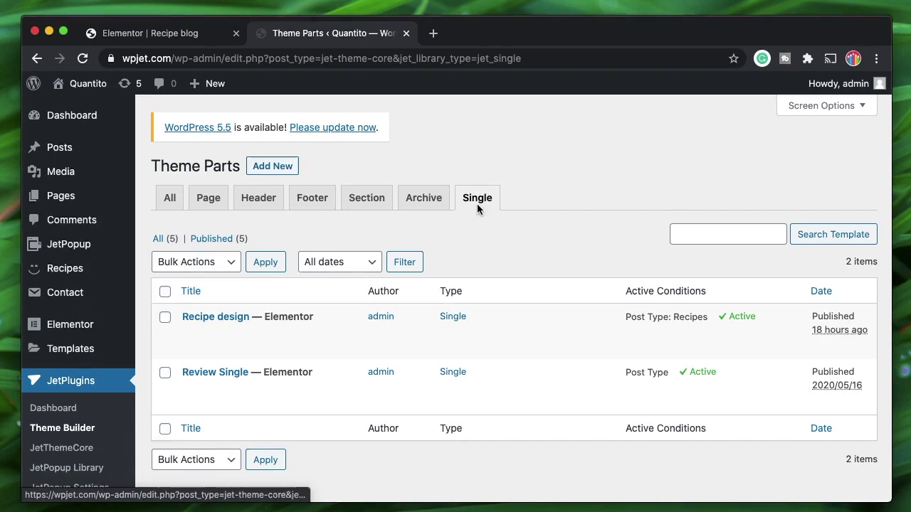
{"action": "left_click", "coordinate": [423, 199]}
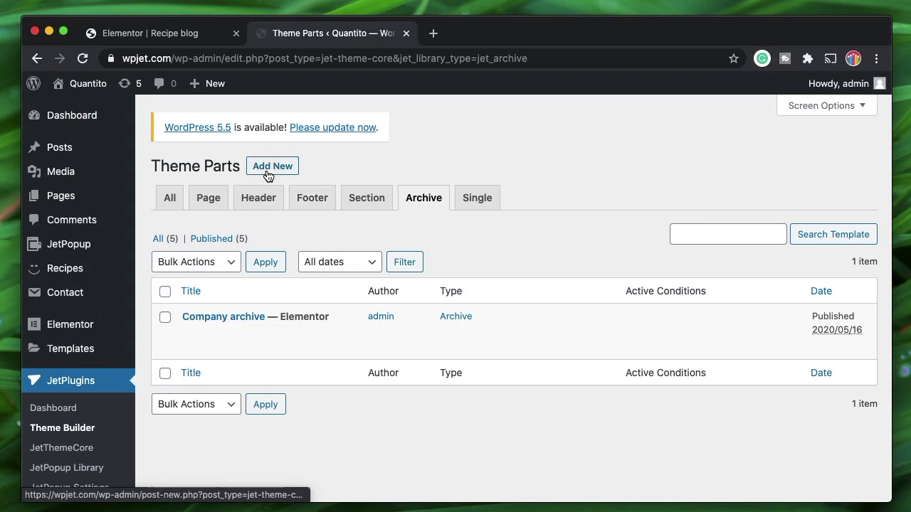
{"action": "left_click", "coordinate": [269, 169]}
{"action": "left_click", "coordinate": [377, 315]}
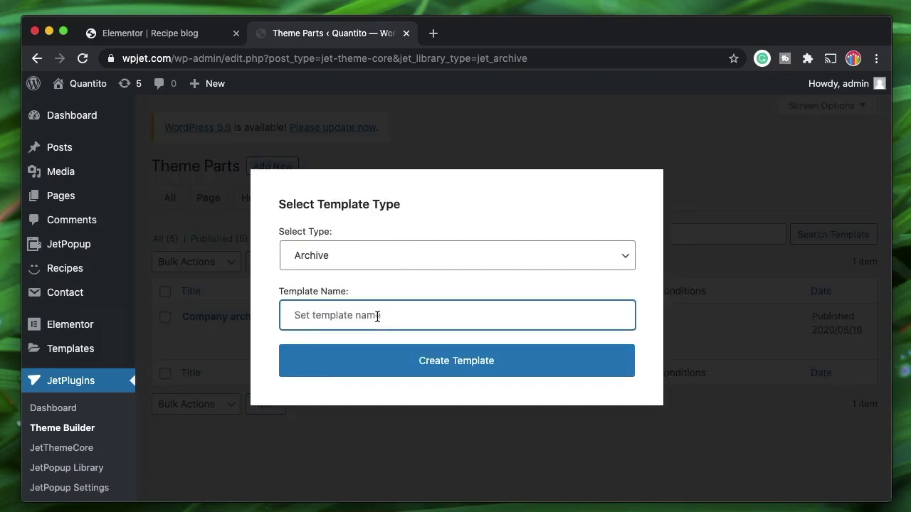
{"action": "type", "text": "Recipe Collections"}
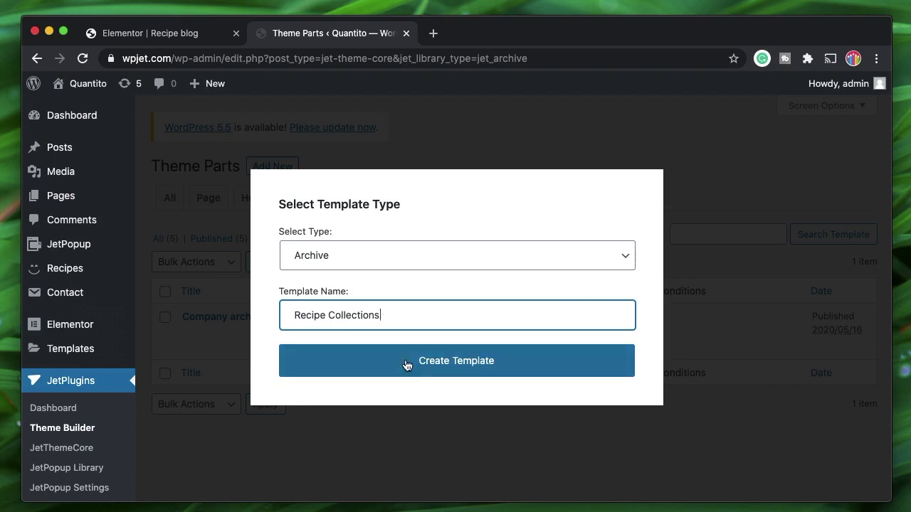
{"action": "left_click", "coordinate": [431, 370]}
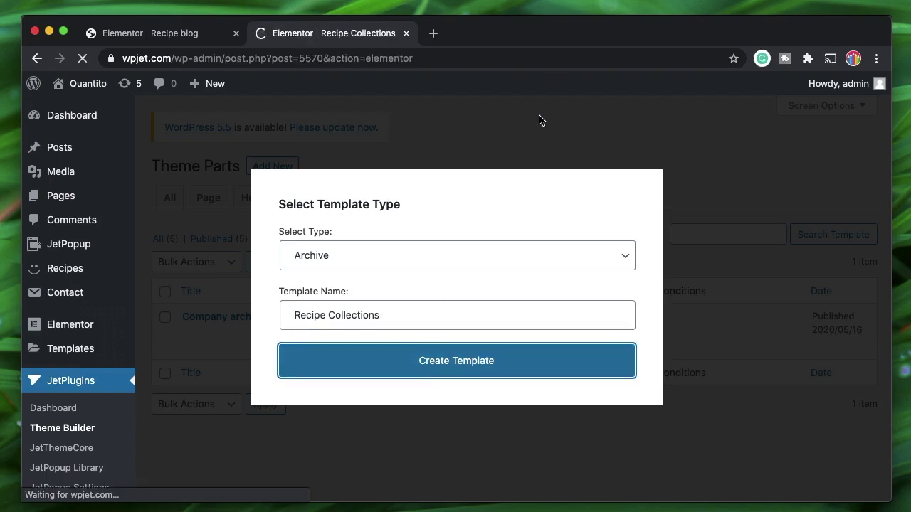
{"action": "left_click", "coordinate": [187, 34]}
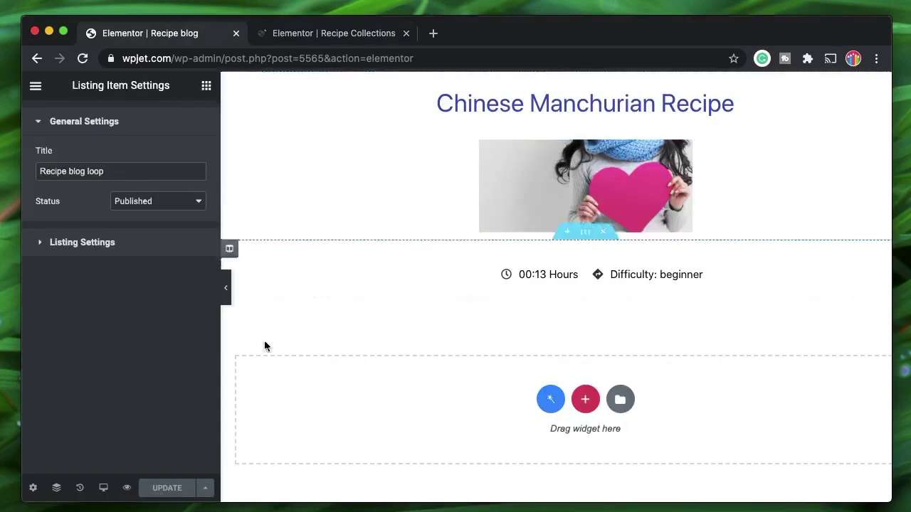
{"action": "left_click", "coordinate": [331, 36]}
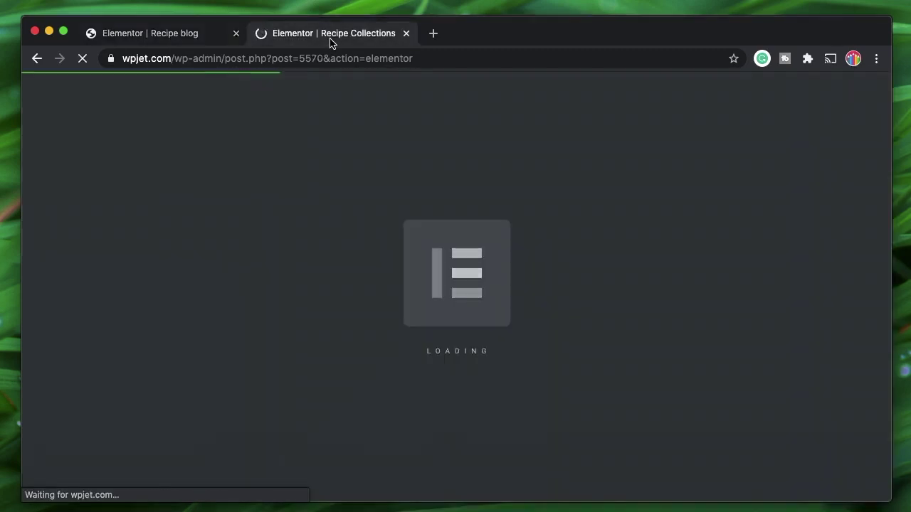
{"action": "left_click", "coordinate": [169, 34]}
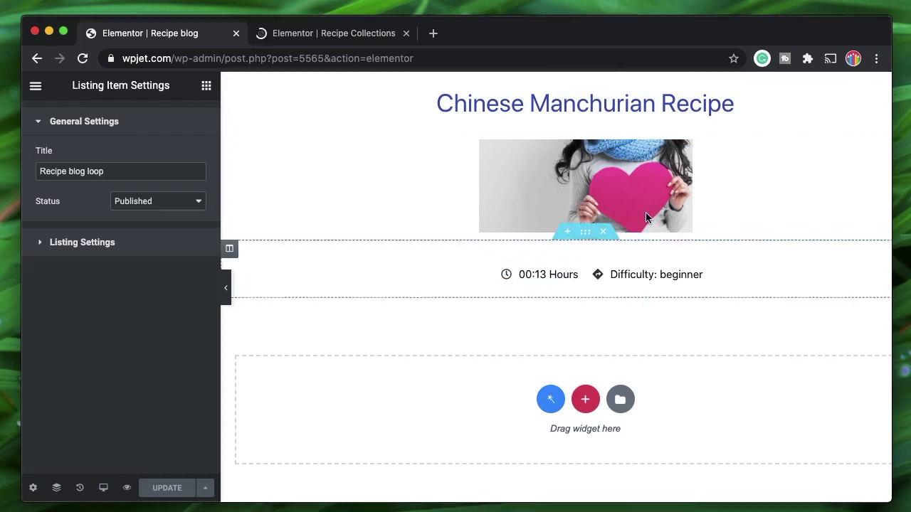
{"action": "left_click", "coordinate": [343, 43]}
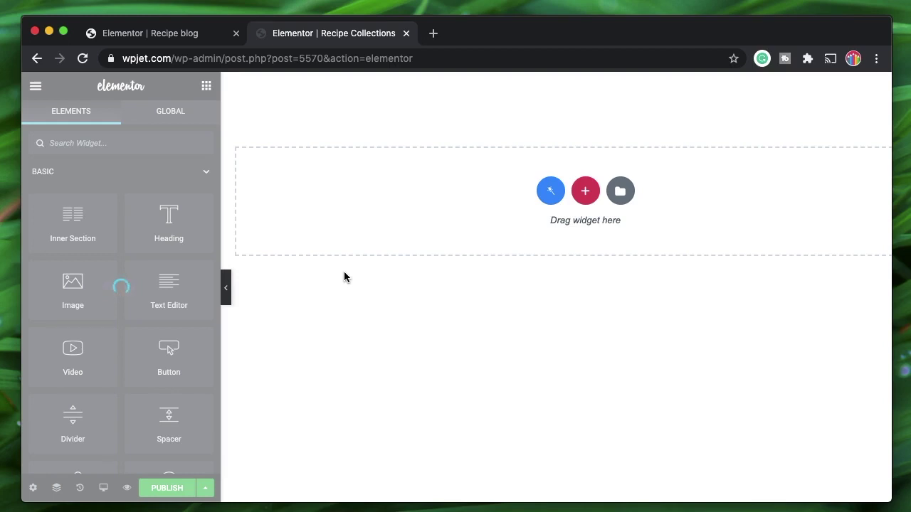
- Set the archive template's conditions to Archive, Post Type Archives, with Recipes as the post type
{"action": "left_click", "coordinate": [32, 488]}
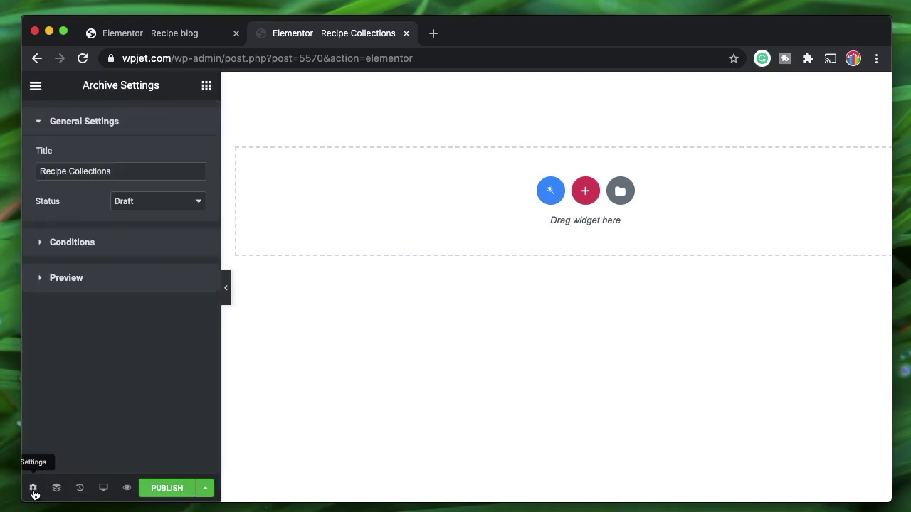
{"action": "left_click", "coordinate": [122, 246]}
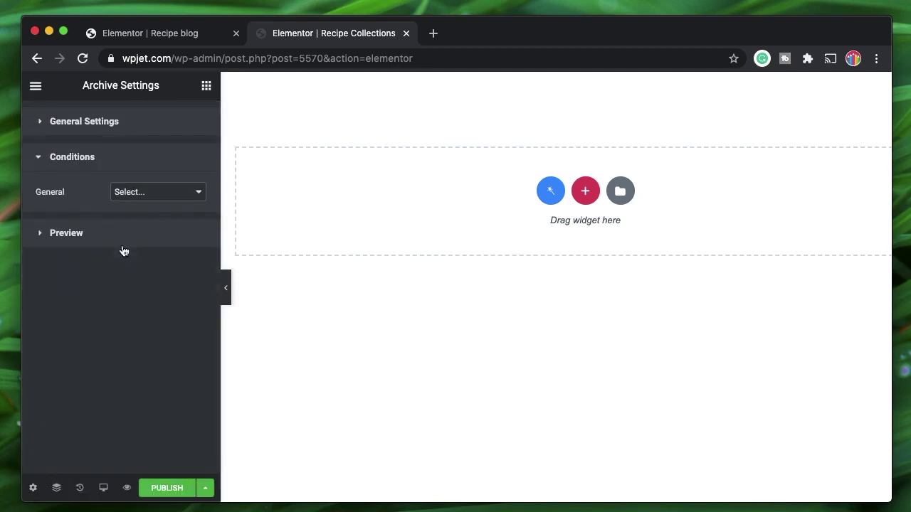
{"action": "left_click", "coordinate": [162, 192]}
{"action": "left_click", "coordinate": [152, 204]}
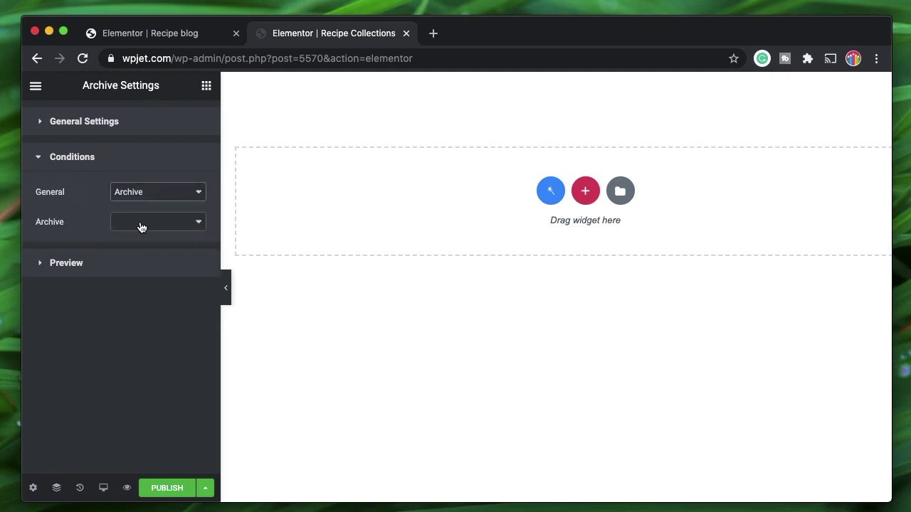
{"action": "left_click", "coordinate": [141, 227]}
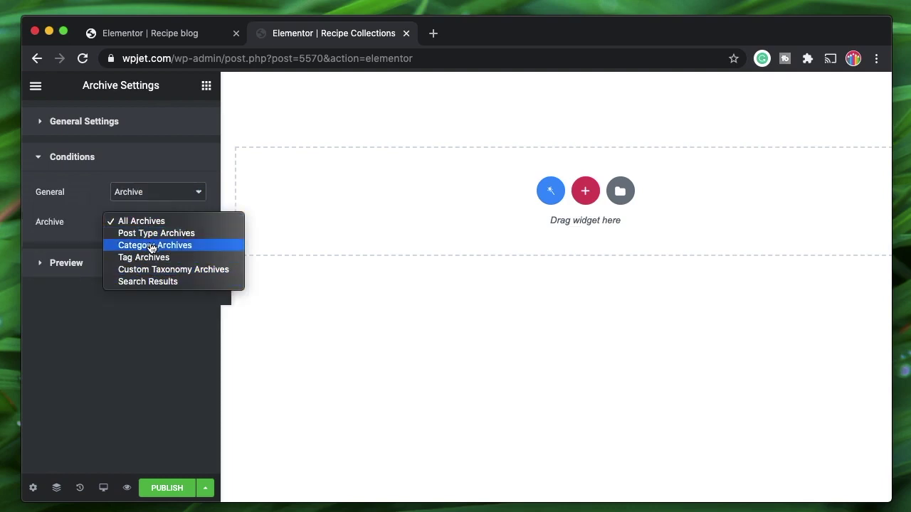
{"action": "left_click", "coordinate": [155, 234]}
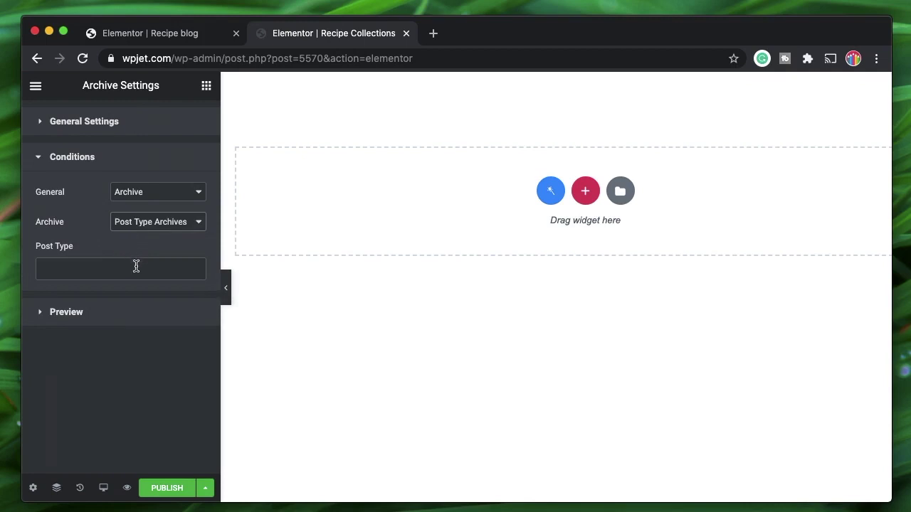
{"action": "left_click", "coordinate": [136, 266]}
{"action": "left_click", "coordinate": [98, 414]}
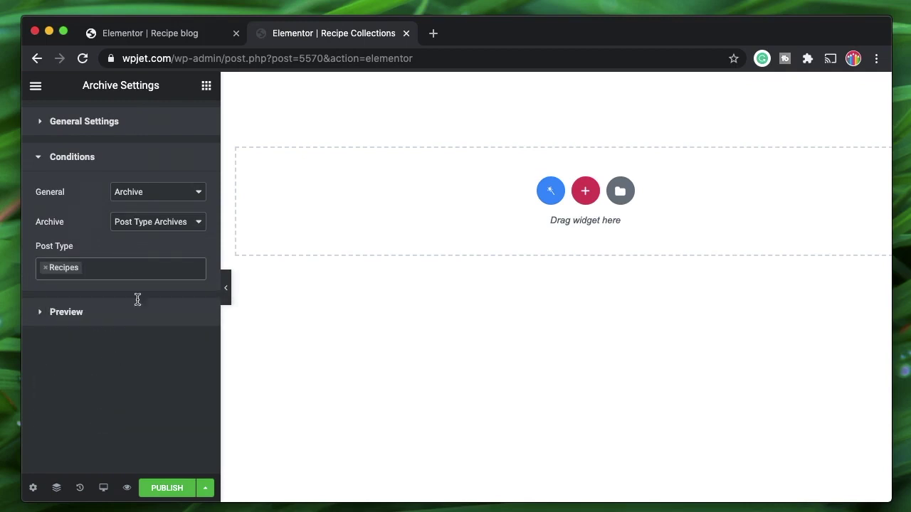
- Set the archive template's preview post type to Recipes and publish the template
{"action": "left_click", "coordinate": [118, 310]}
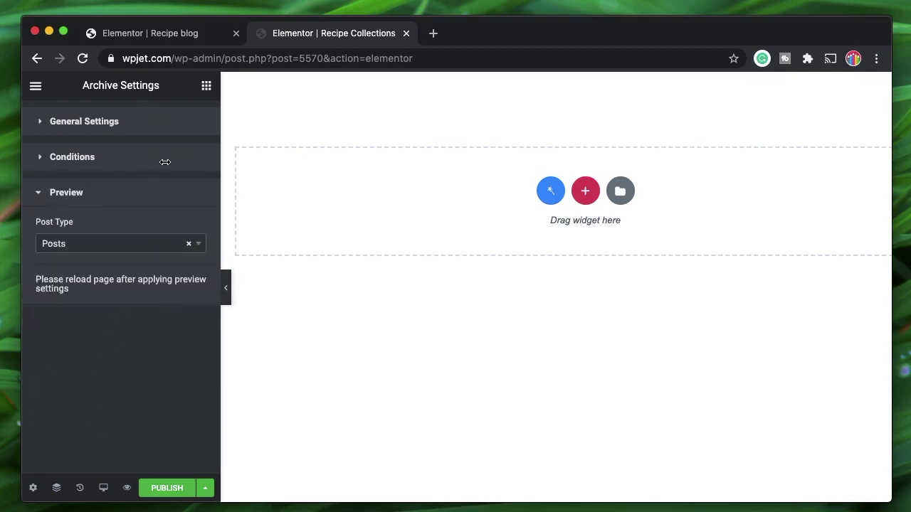
{"action": "left_click", "coordinate": [162, 247]}
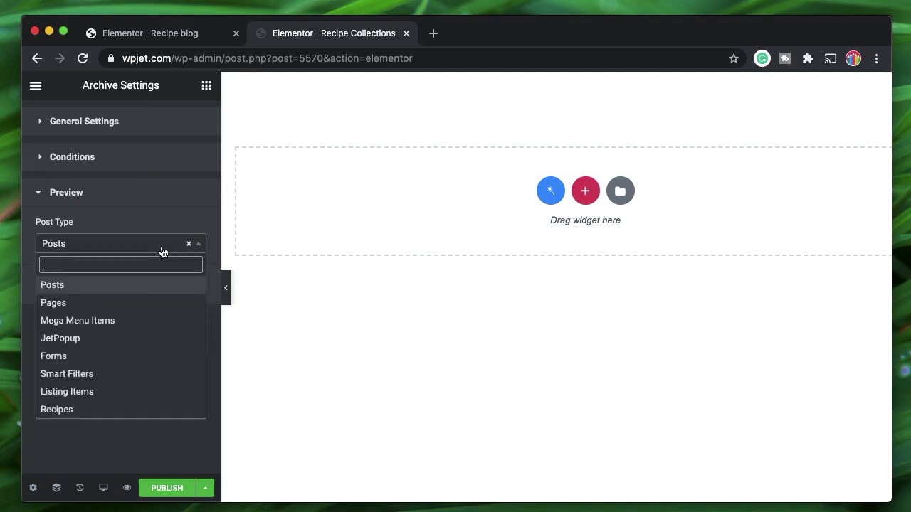
{"action": "left_click", "coordinate": [102, 409]}
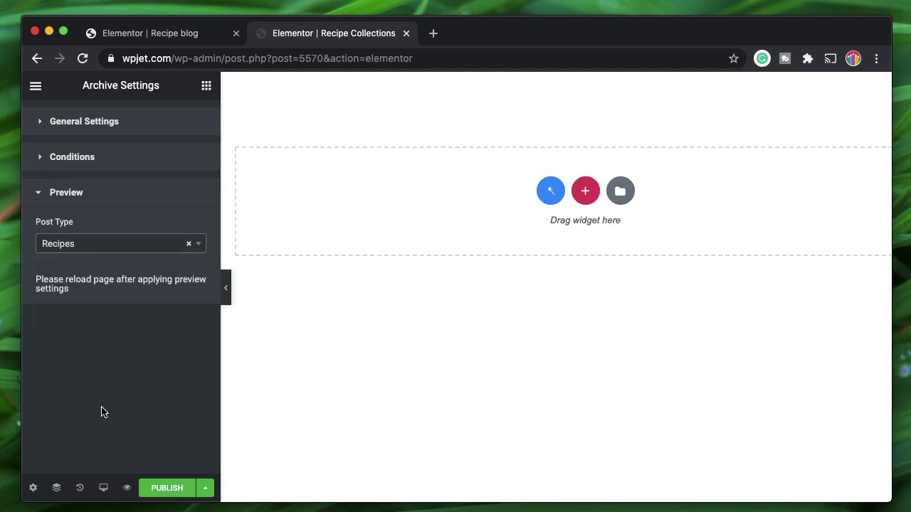
{"action": "left_click", "coordinate": [72, 194]}
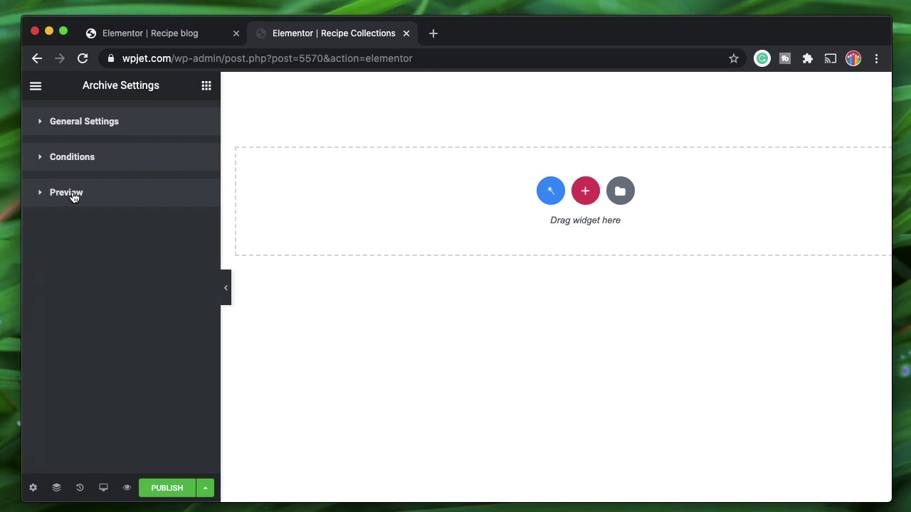
{"action": "left_click", "coordinate": [158, 487]}
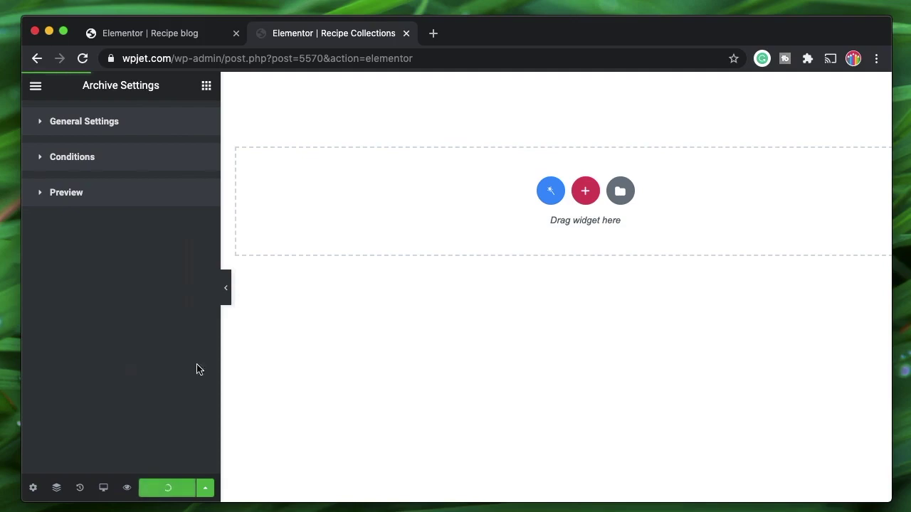
- Add a Listing Grid widget to the empty Recipe Collections archive template
{"action": "left_click", "coordinate": [206, 86]}
{"action": "scroll", "coordinate": [142, 241], "scroll_direction": "down", "scroll_amount": 15}
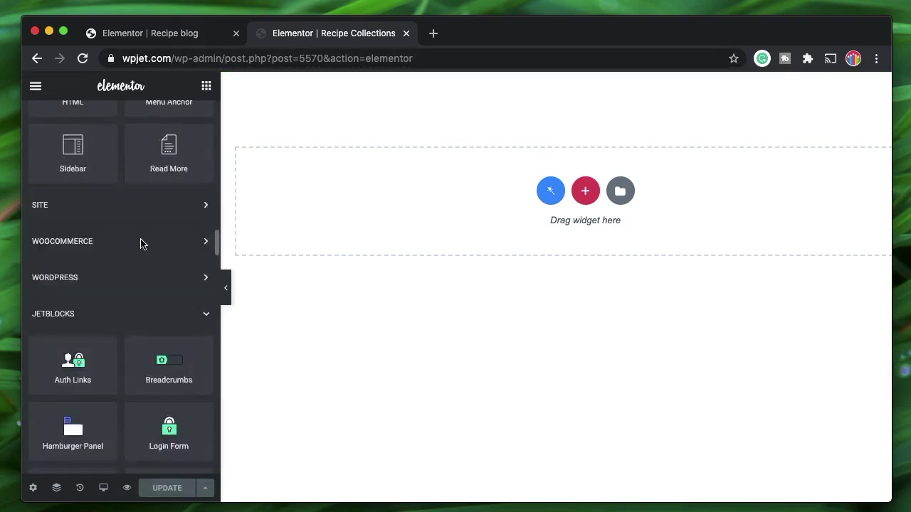
{"action": "scroll", "coordinate": [141, 240], "scroll_direction": "down", "scroll_amount": 10}
{"action": "scroll", "coordinate": [140, 239], "scroll_direction": "up", "scroll_amount": 2}
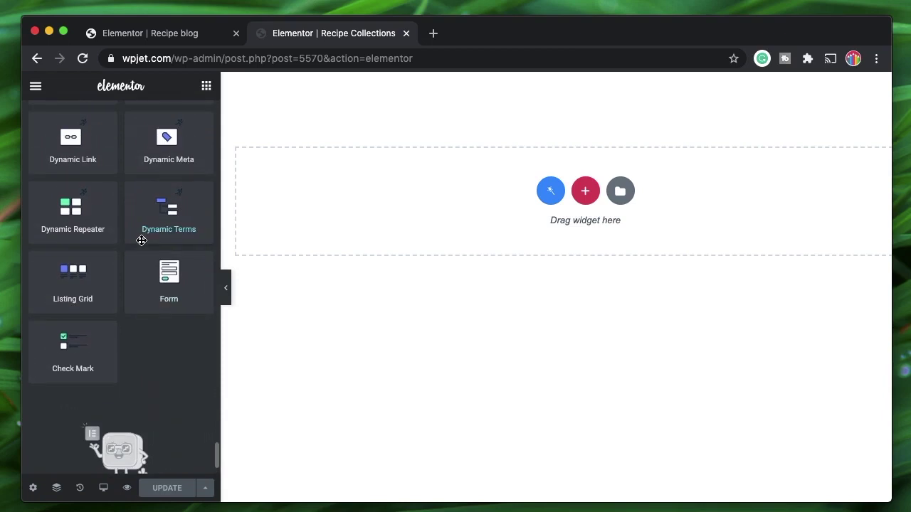
{"action": "left_click", "coordinate": [130, 34]}
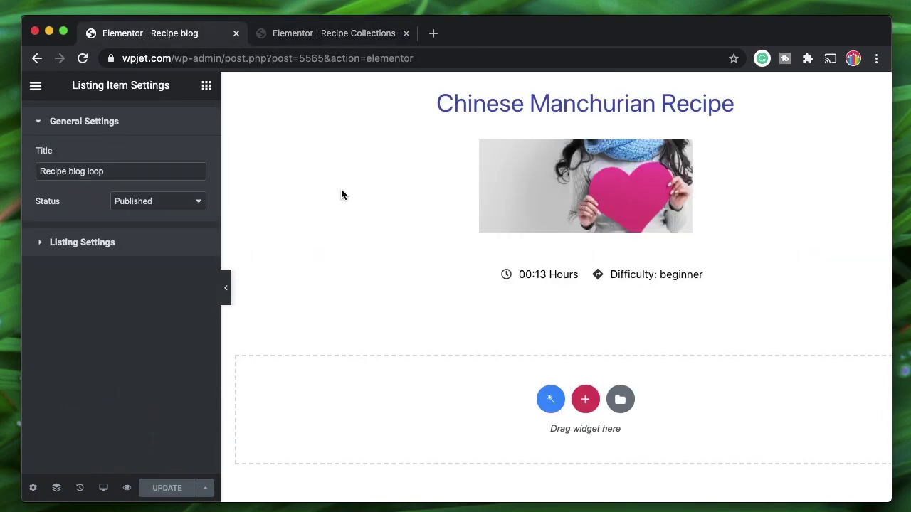
{"action": "left_click", "coordinate": [327, 34]}
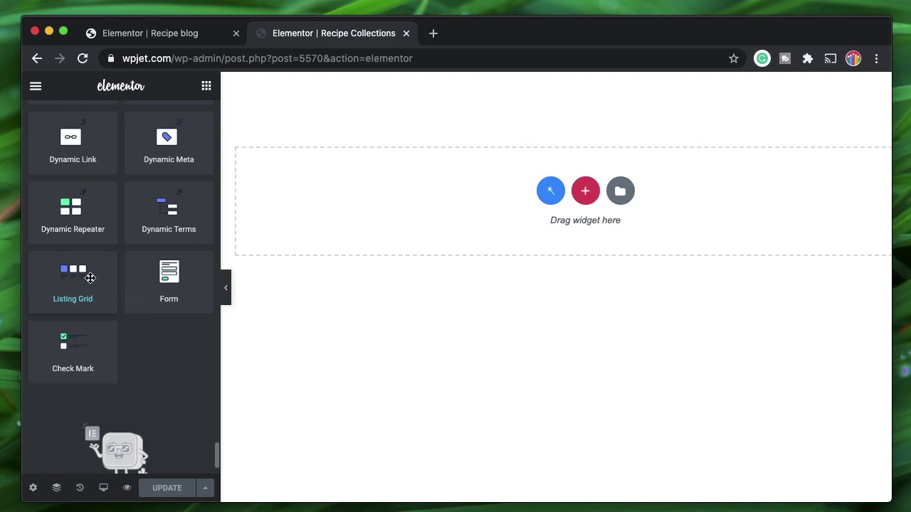
{"action": "left_click_drag", "start_coordinate": [90, 277], "coordinate": [431, 217]}
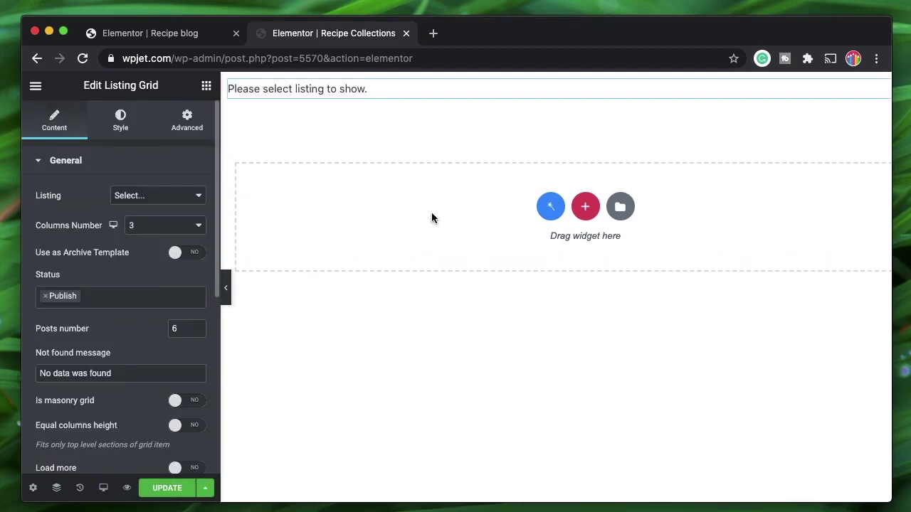
- Set the grid's listing to Recipe blog loop and update the archive template
{"action": "left_click", "coordinate": [170, 196]}
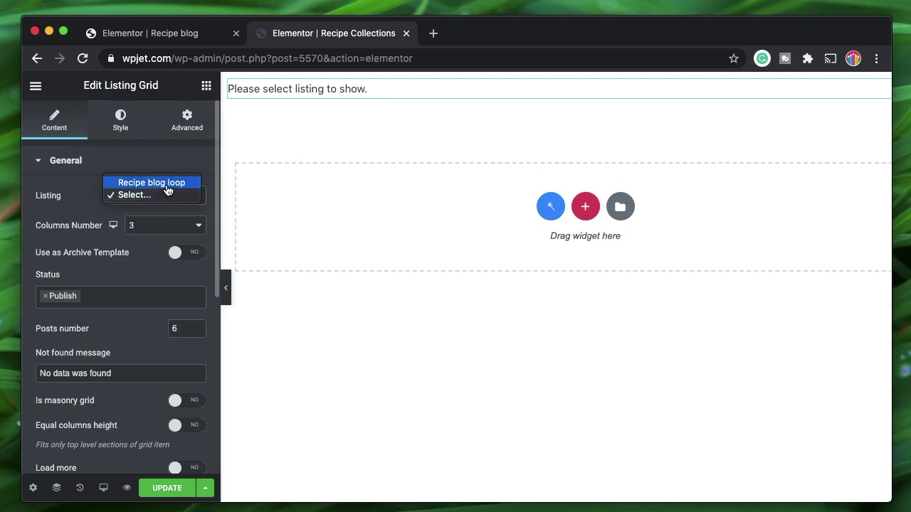
{"action": "left_click", "coordinate": [167, 190]}
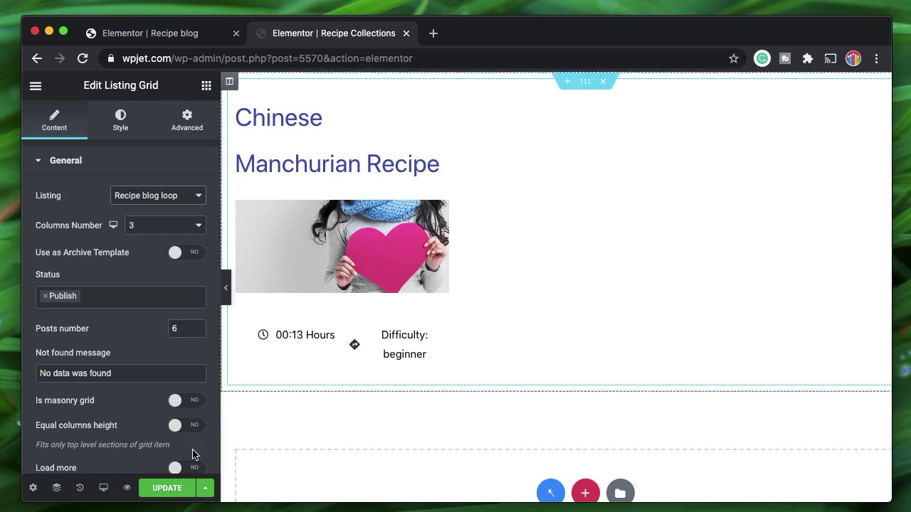
{"action": "left_click", "coordinate": [167, 490]}
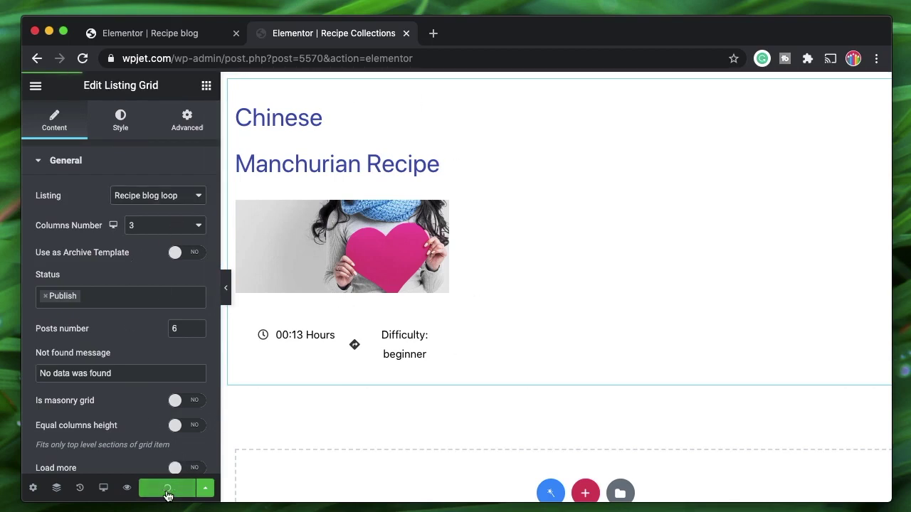
{"action": "left_click", "coordinate": [148, 35]}
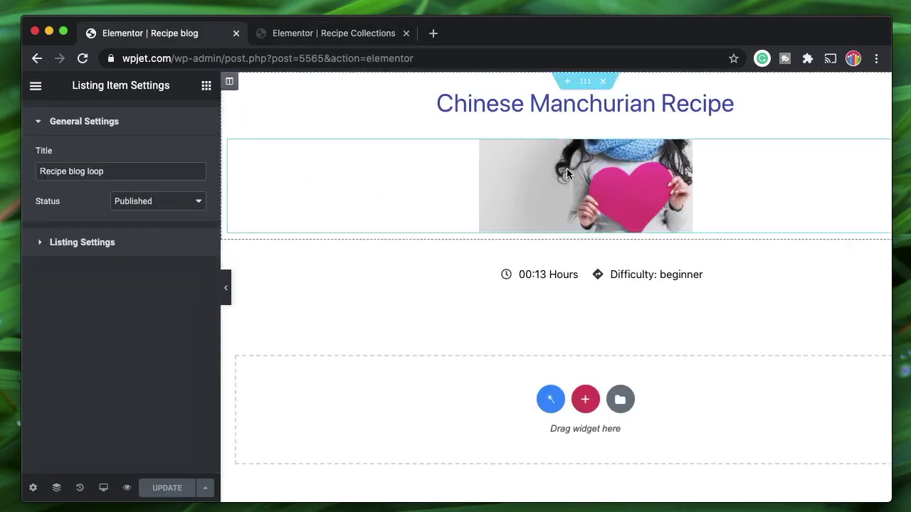
{"action": "left_click", "coordinate": [367, 35]}
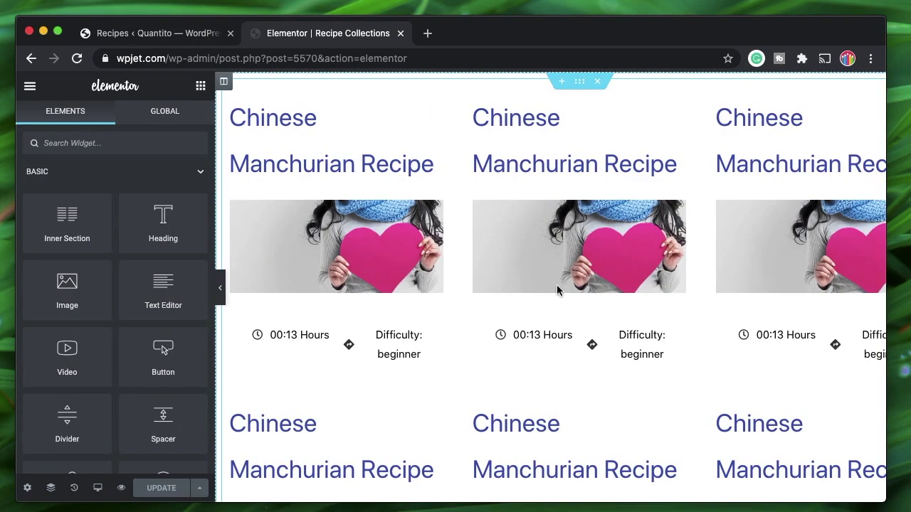
- Add a centred heading "All My Recipes" above the listing grid and update the template
{"action": "scroll", "coordinate": [693, 253], "scroll_direction": "right", "scroll_amount": 2}
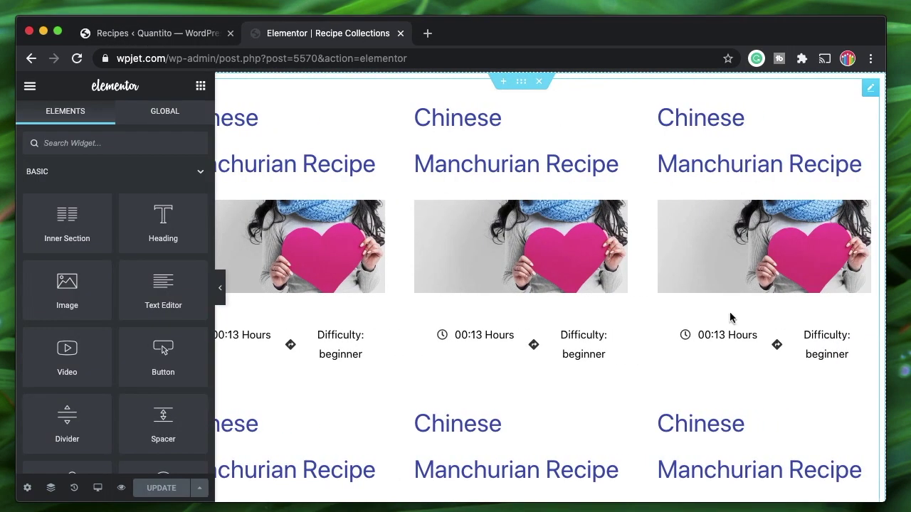
{"action": "scroll", "coordinate": [552, 402], "scroll_direction": "down", "scroll_amount": 3}
{"action": "scroll", "coordinate": [532, 358], "scroll_direction": "up", "scroll_amount": 3}
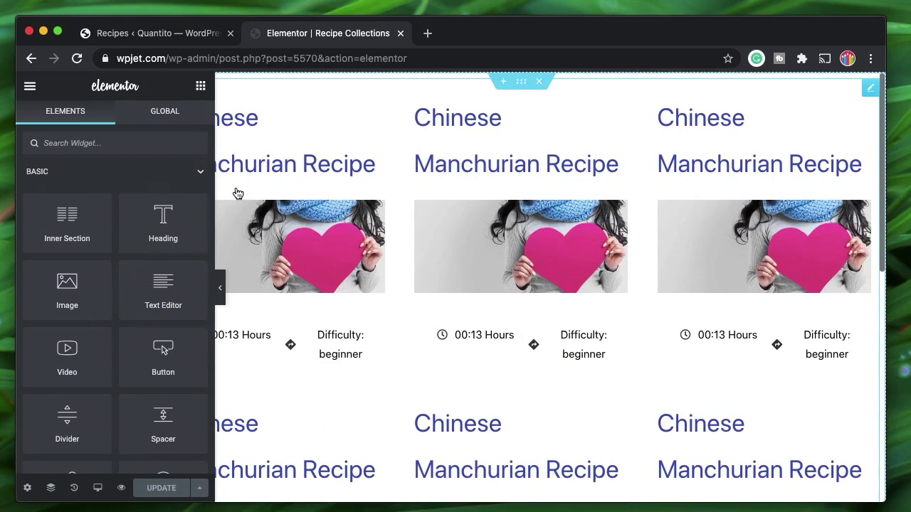
{"action": "left_click", "coordinate": [202, 85]}
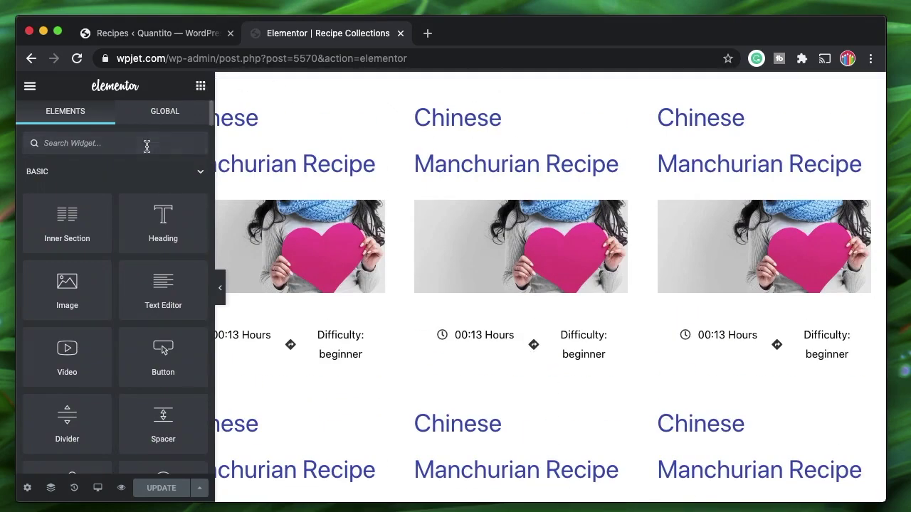
{"action": "type", "text": "Blog"}
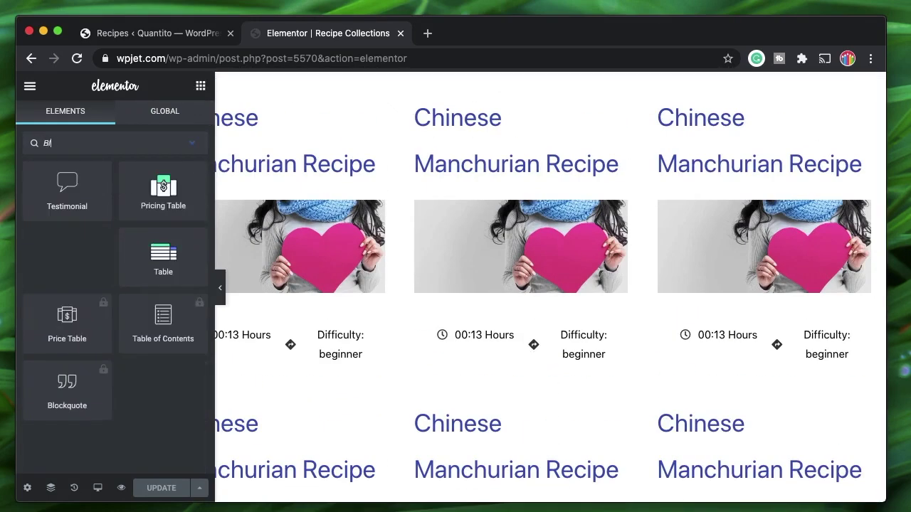
{"action": "triple_click", "coordinate": [126, 147]}
{"action": "type", "text": "h"}
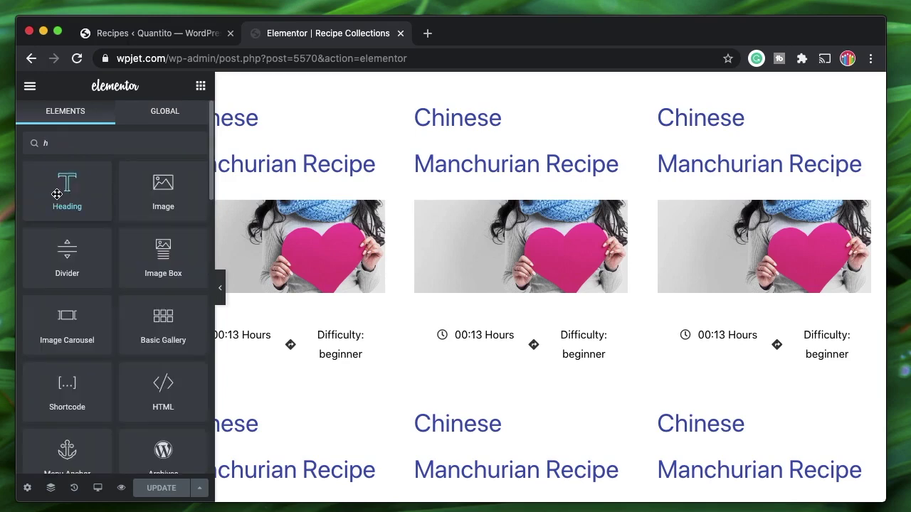
{"action": "left_click_drag", "start_coordinate": [56, 193], "coordinate": [456, 89]}
{"action": "left_click", "coordinate": [148, 488]}
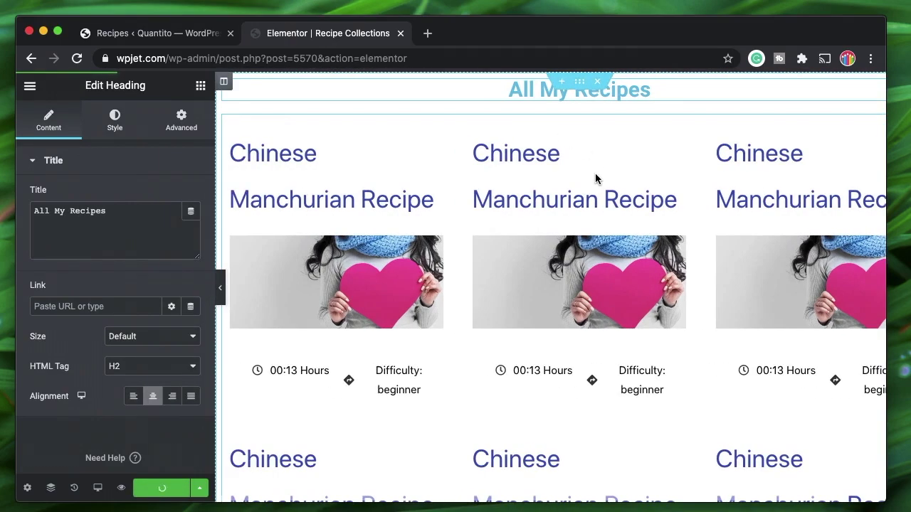
{"action": "scroll", "coordinate": [465, 238], "scroll_direction": "down", "scroll_amount": 8}
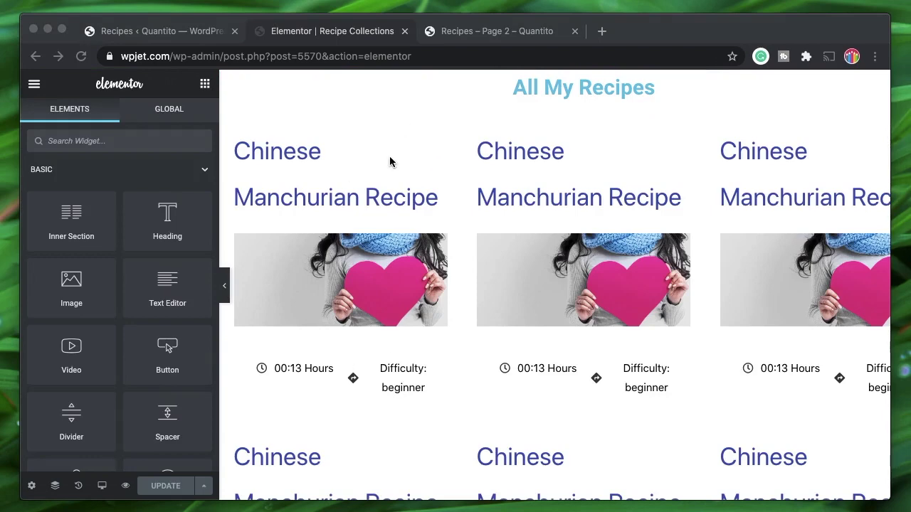
- Open the first page of the live recipes archive at wpjet.com/recipes/
{"action": "left_click", "coordinate": [501, 33]}
{"action": "left_click", "coordinate": [254, 53]}
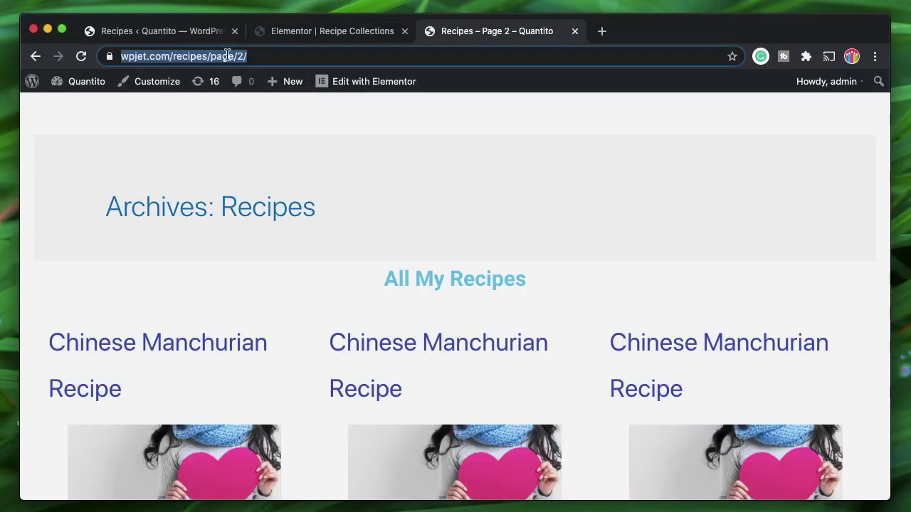
{"action": "left_click", "coordinate": [229, 57]}
{"action": "left_click", "coordinate": [289, 56], "text": "shift"}
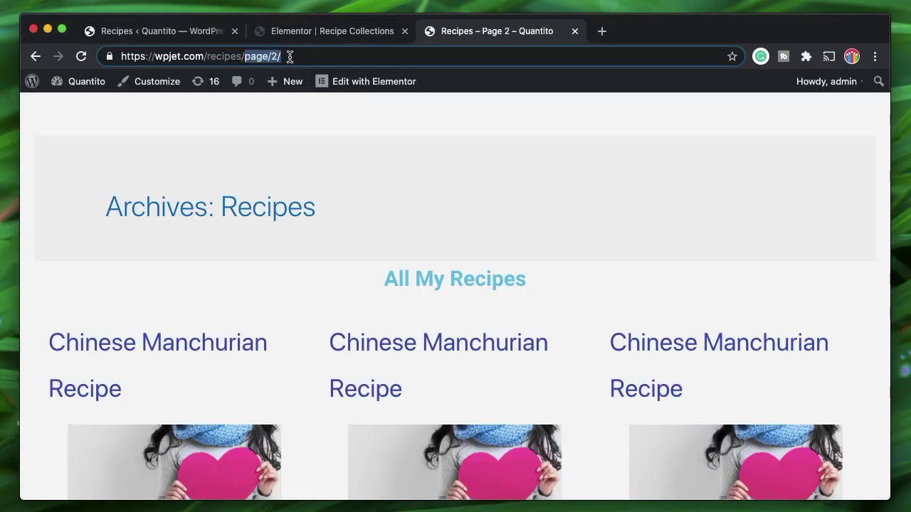
{"action": "key", "text": "BackSpace"}
{"action": "key", "text": "Return"}
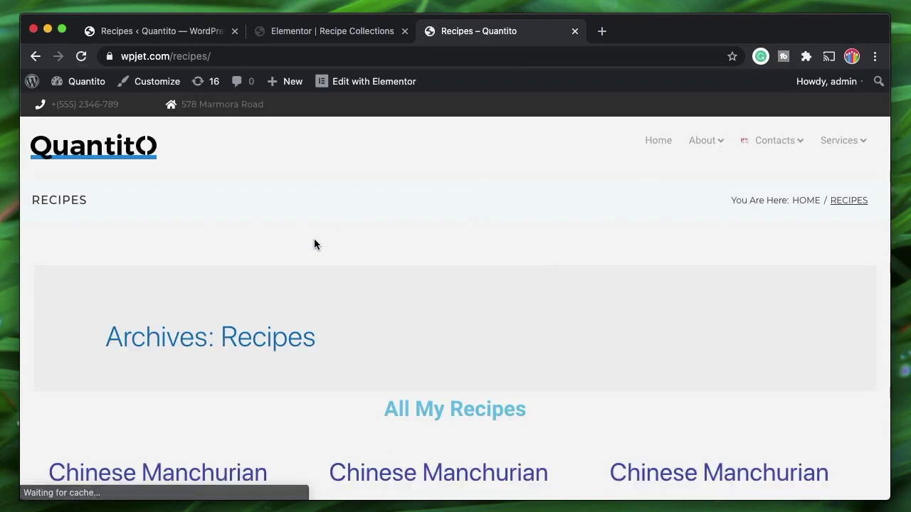
- Examine the recipe grid and pagination on the live archive page, and close that page
{"action": "scroll", "coordinate": [314, 244], "scroll_direction": "down", "scroll_amount": 6}
{"action": "scroll", "coordinate": [314, 244], "scroll_direction": "up", "scroll_amount": 2}
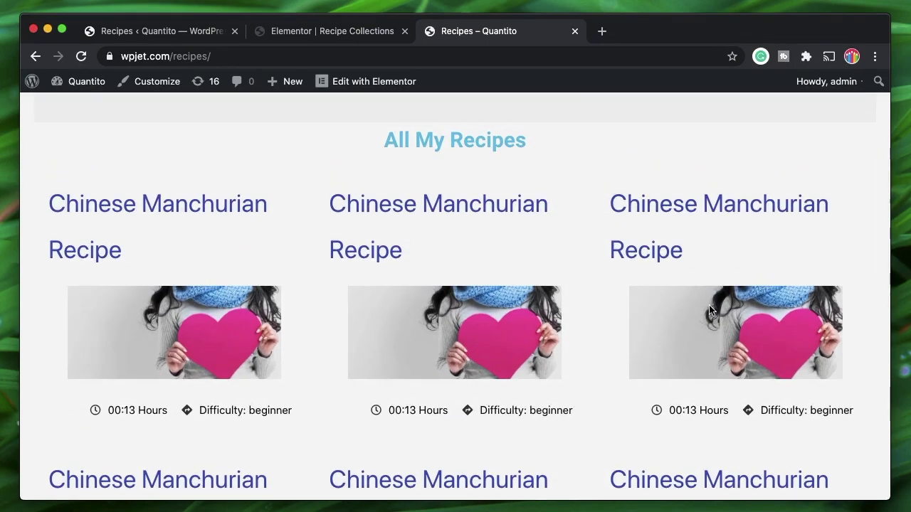
{"action": "scroll", "coordinate": [608, 289], "scroll_direction": "down", "scroll_amount": 3}
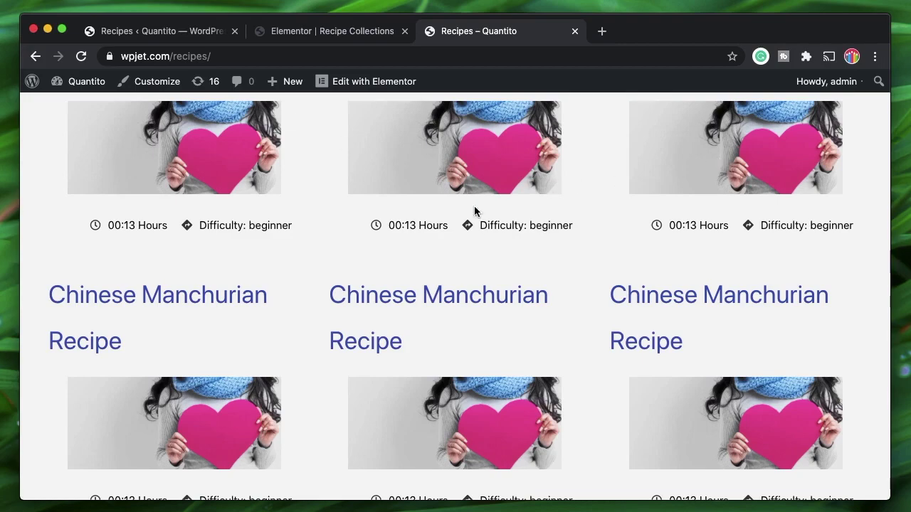
{"action": "scroll", "coordinate": [370, 349], "scroll_direction": "down", "scroll_amount": 2}
{"action": "scroll", "coordinate": [423, 357], "scroll_direction": "down", "scroll_amount": 2}
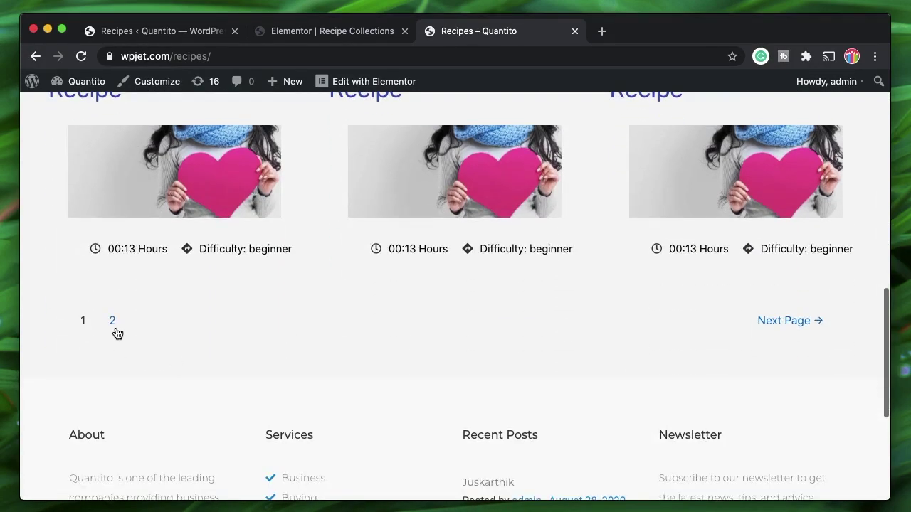
{"action": "scroll", "coordinate": [333, 322], "scroll_direction": "down", "scroll_amount": 3}
{"action": "scroll", "coordinate": [449, 326], "scroll_direction": "up", "scroll_amount": 13}
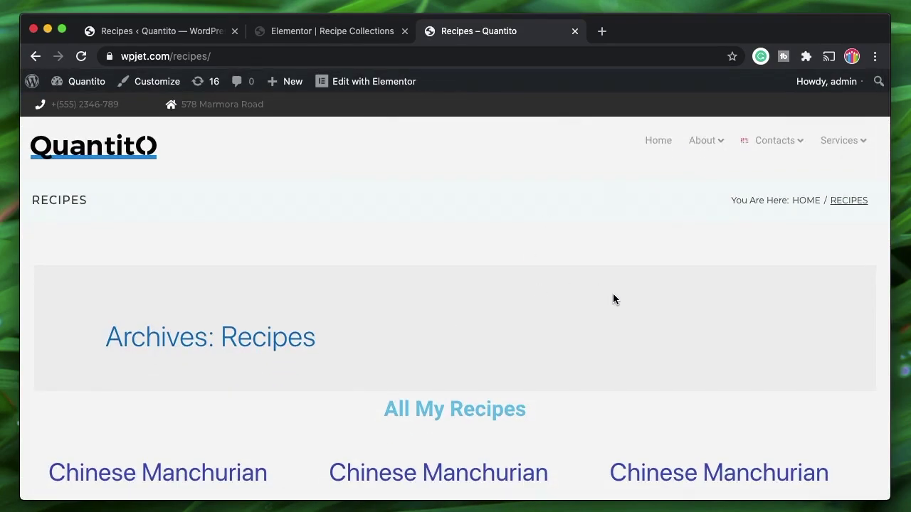
{"action": "left_click", "coordinate": [575, 31]}
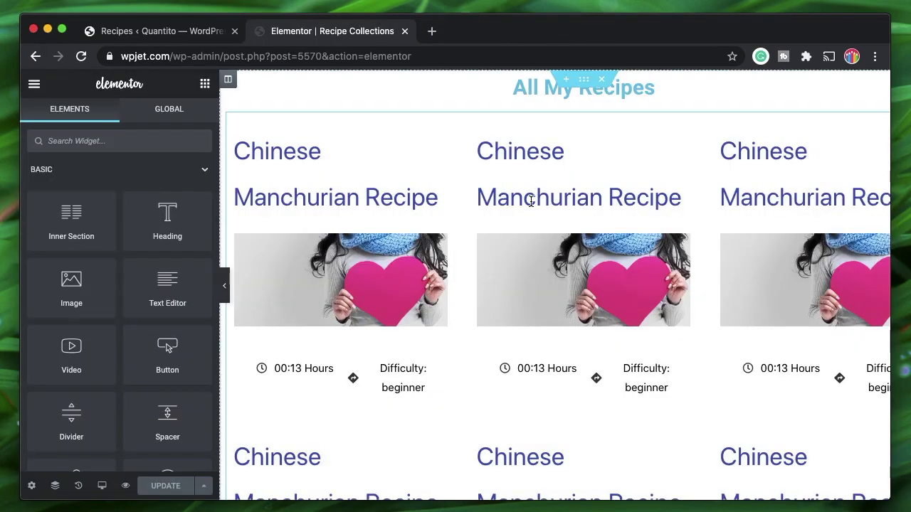
- Review the Recipes post list and the JetEngine options in the WordPress admin, dismissing the notice about updated posts
{"action": "left_click", "coordinate": [150, 32]}
{"action": "scroll", "coordinate": [405, 190], "scroll_direction": "down", "scroll_amount": 6}
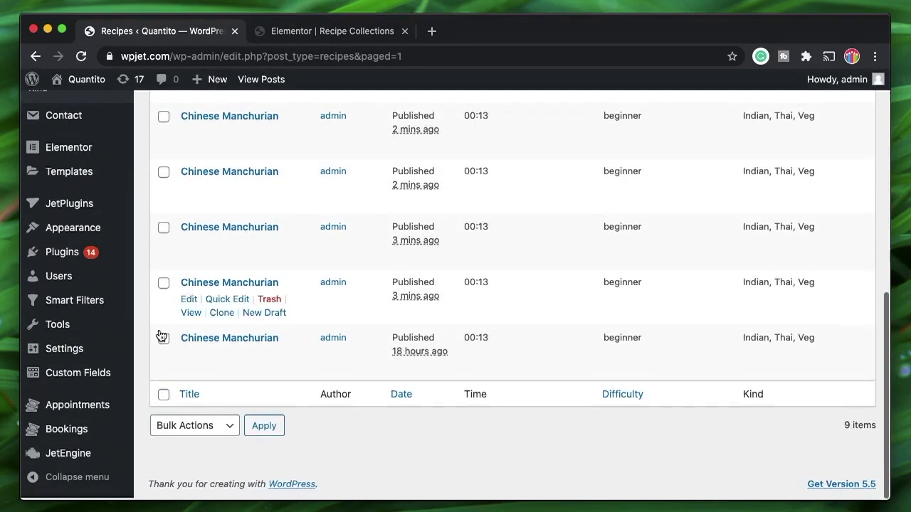
{"action": "mouse_move", "coordinate": [84, 463]}
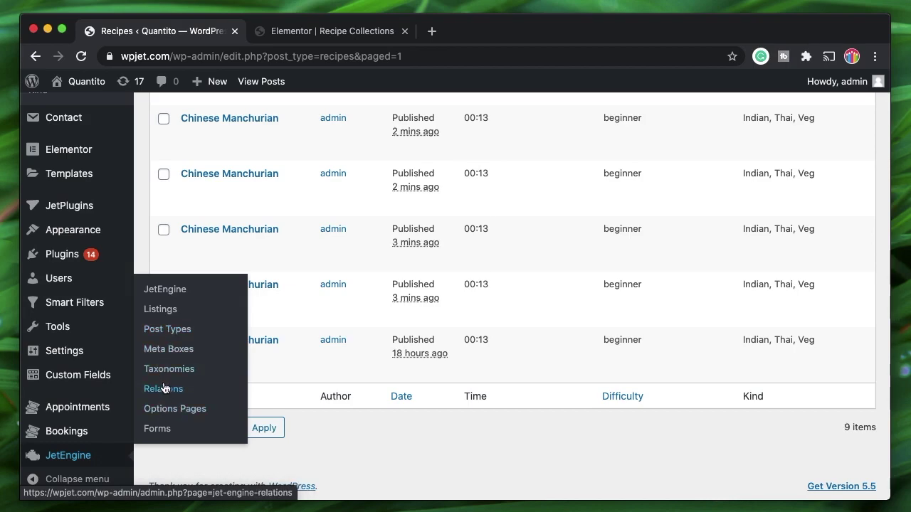
{"action": "scroll", "coordinate": [325, 366], "scroll_direction": "up", "scroll_amount": 10}
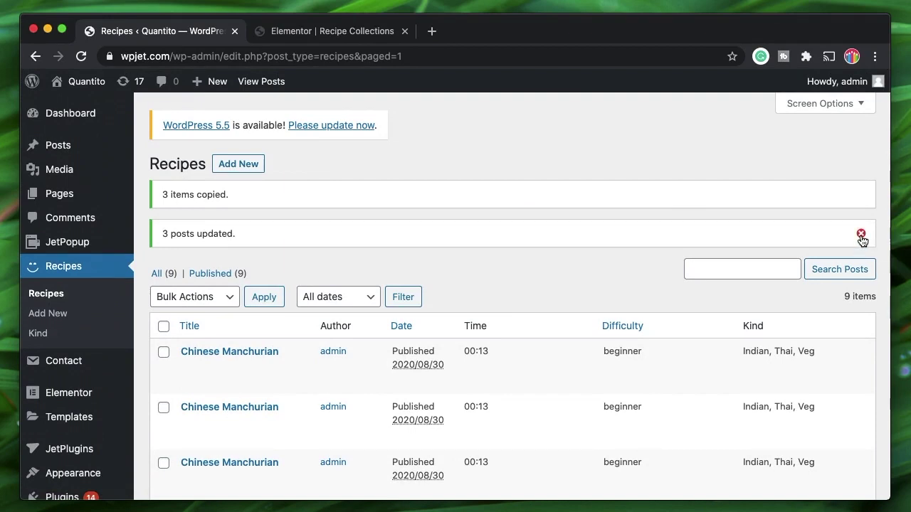
{"action": "left_click", "coordinate": [860, 234]}
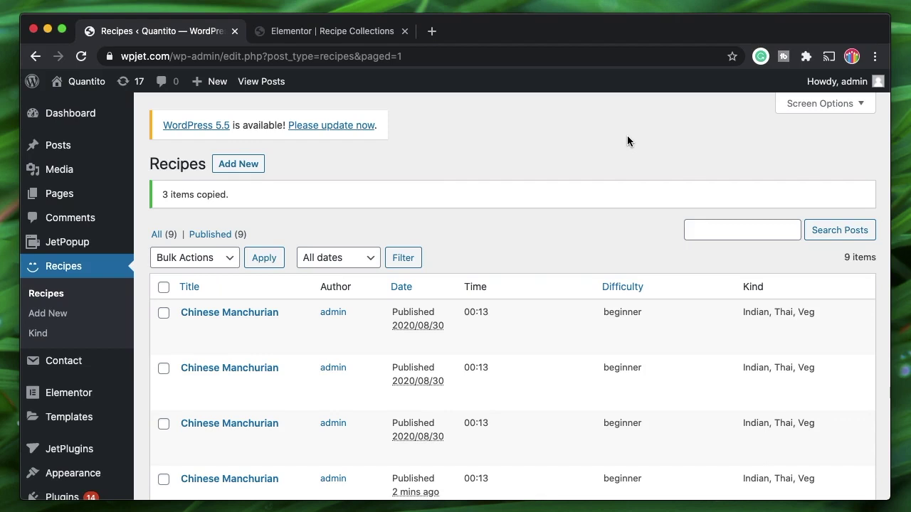
{"action": "scroll", "coordinate": [627, 141], "scroll_direction": "down", "scroll_amount": 3}
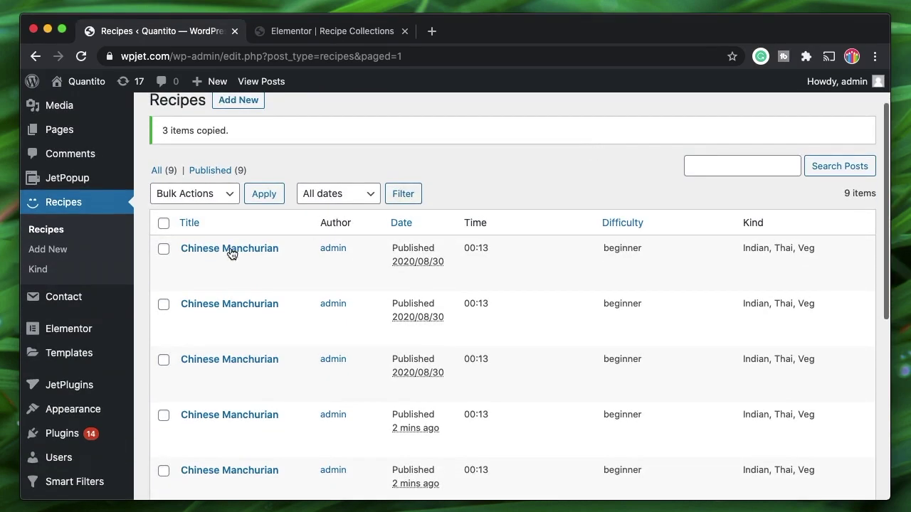
{"action": "mouse_move", "coordinate": [57, 359]}
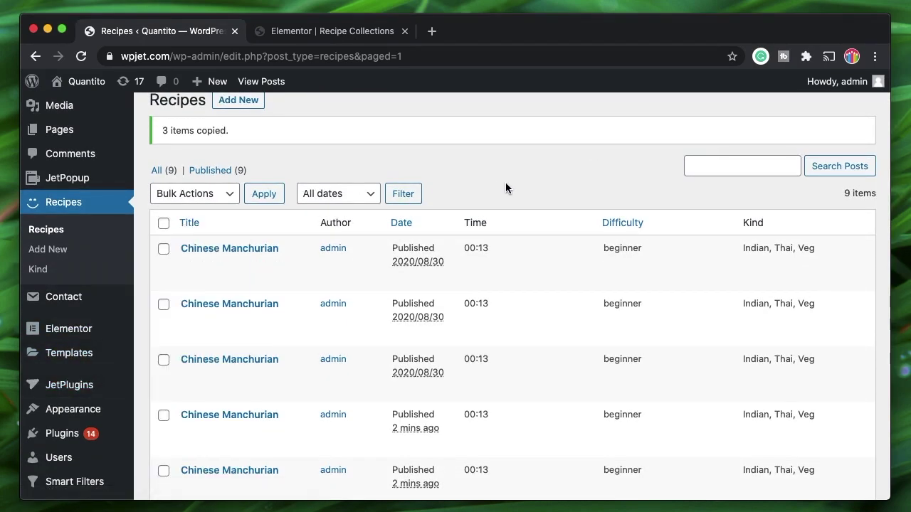
{"action": "scroll", "coordinate": [505, 184], "scroll_direction": "down", "scroll_amount": 1}
{"action": "scroll", "coordinate": [505, 182], "scroll_direction": "down", "scroll_amount": 4}
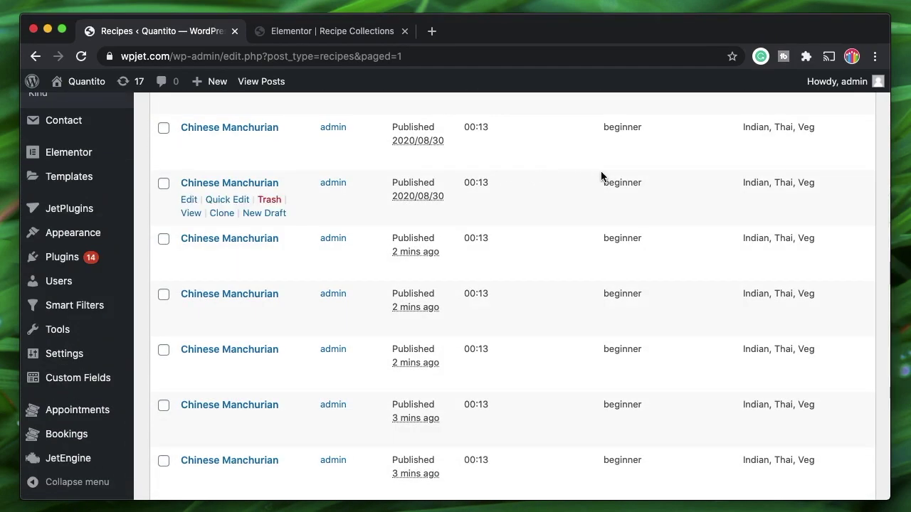
{"action": "scroll", "coordinate": [600, 177], "scroll_direction": "down", "scroll_amount": 5}
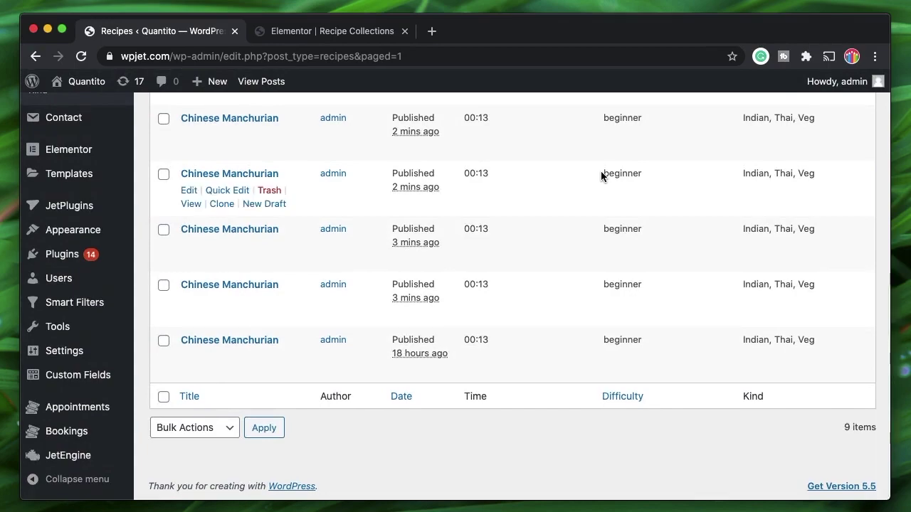